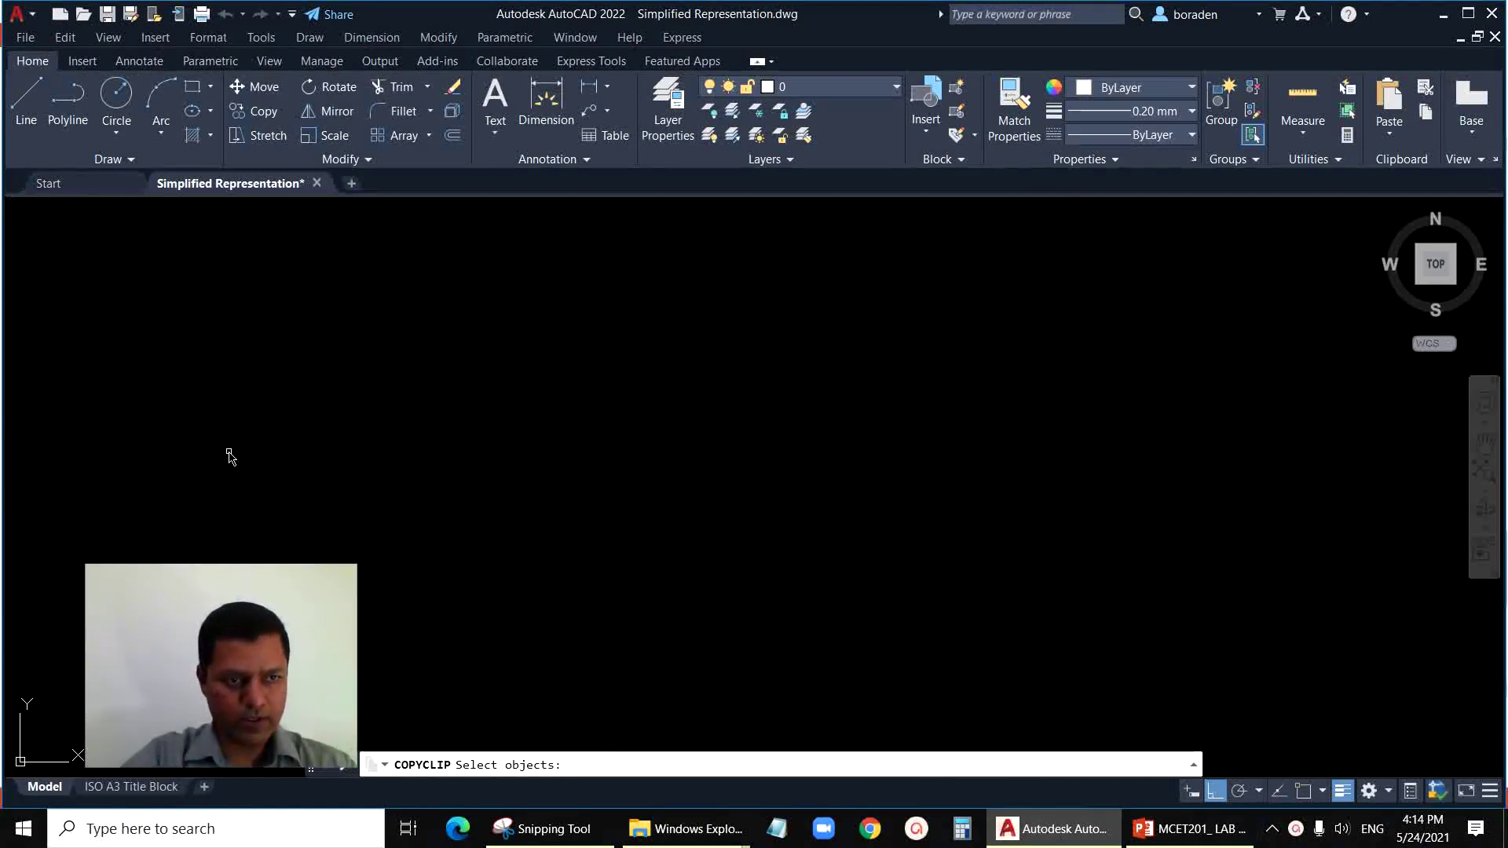
Step: Close the Simplified Representation drawing and create Drawing1 from the SheetSets Manufacturing Metric.dwt template
{"action": "left_click", "coordinate": [26, 99]}
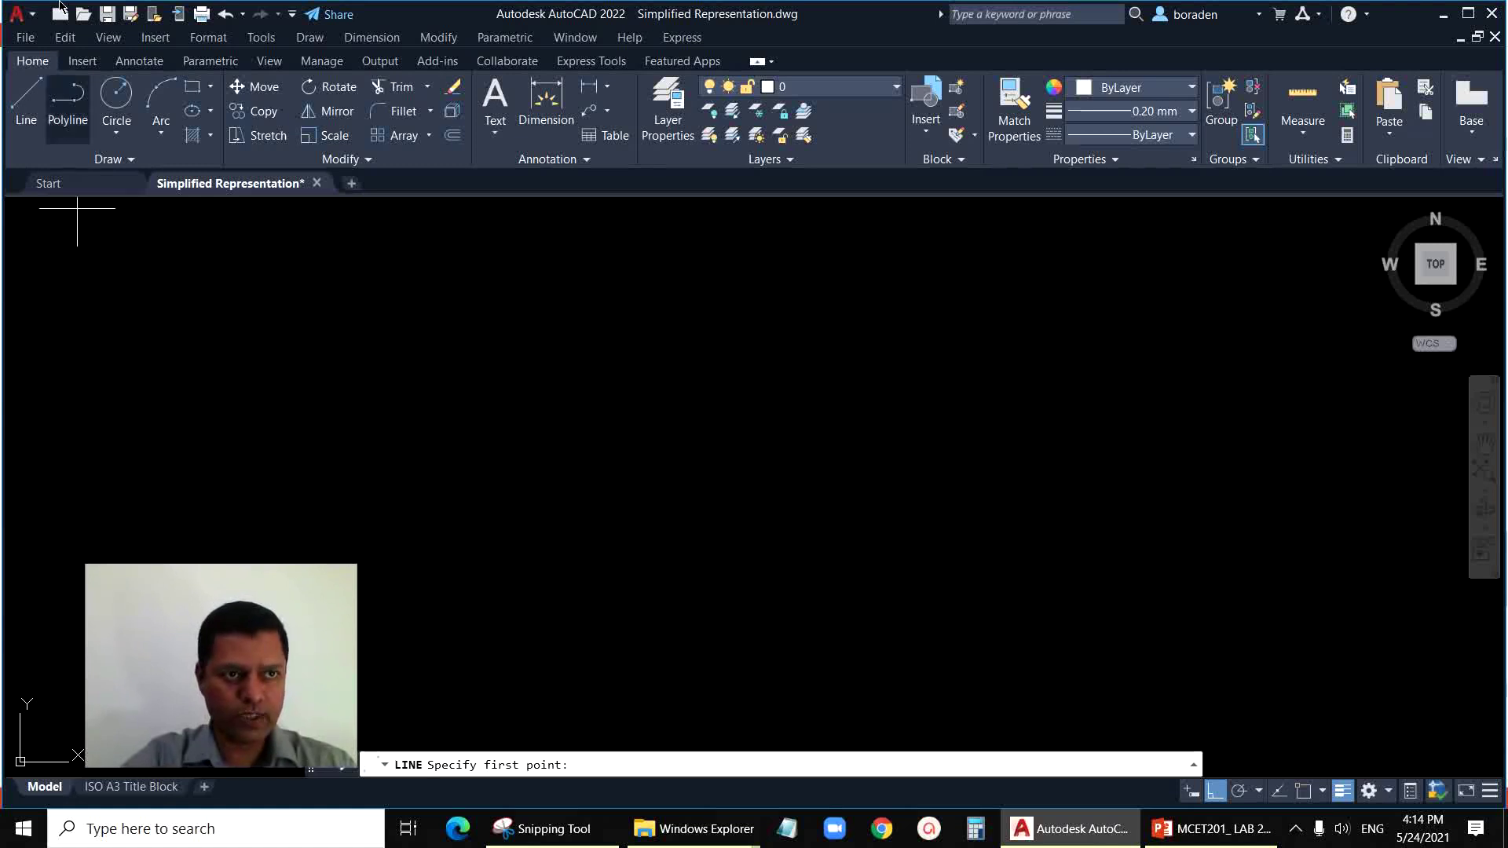
{"action": "left_click", "coordinate": [317, 183]}
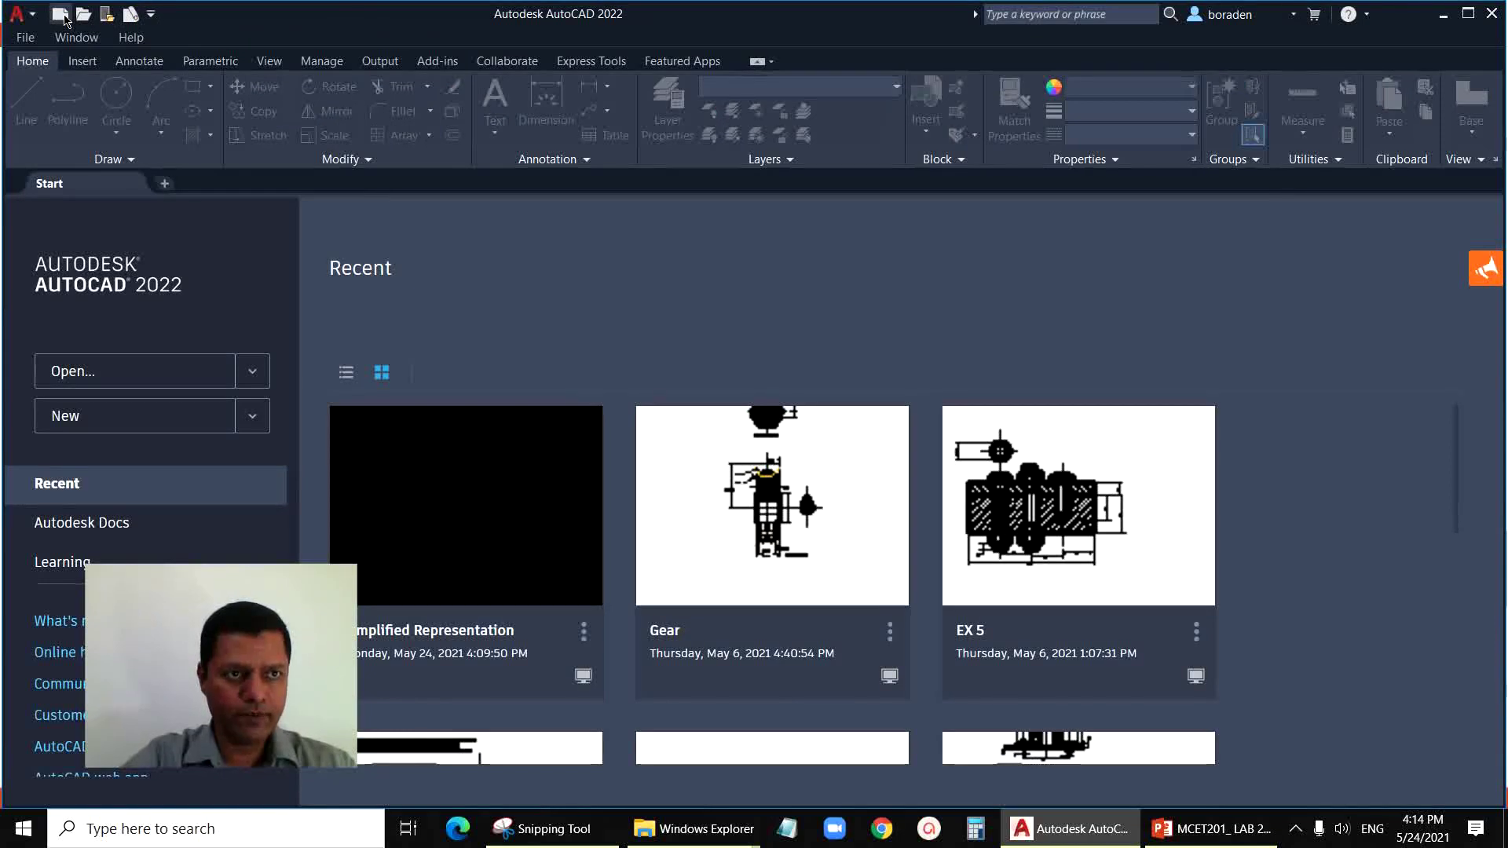
{"action": "left_click", "coordinate": [62, 16]}
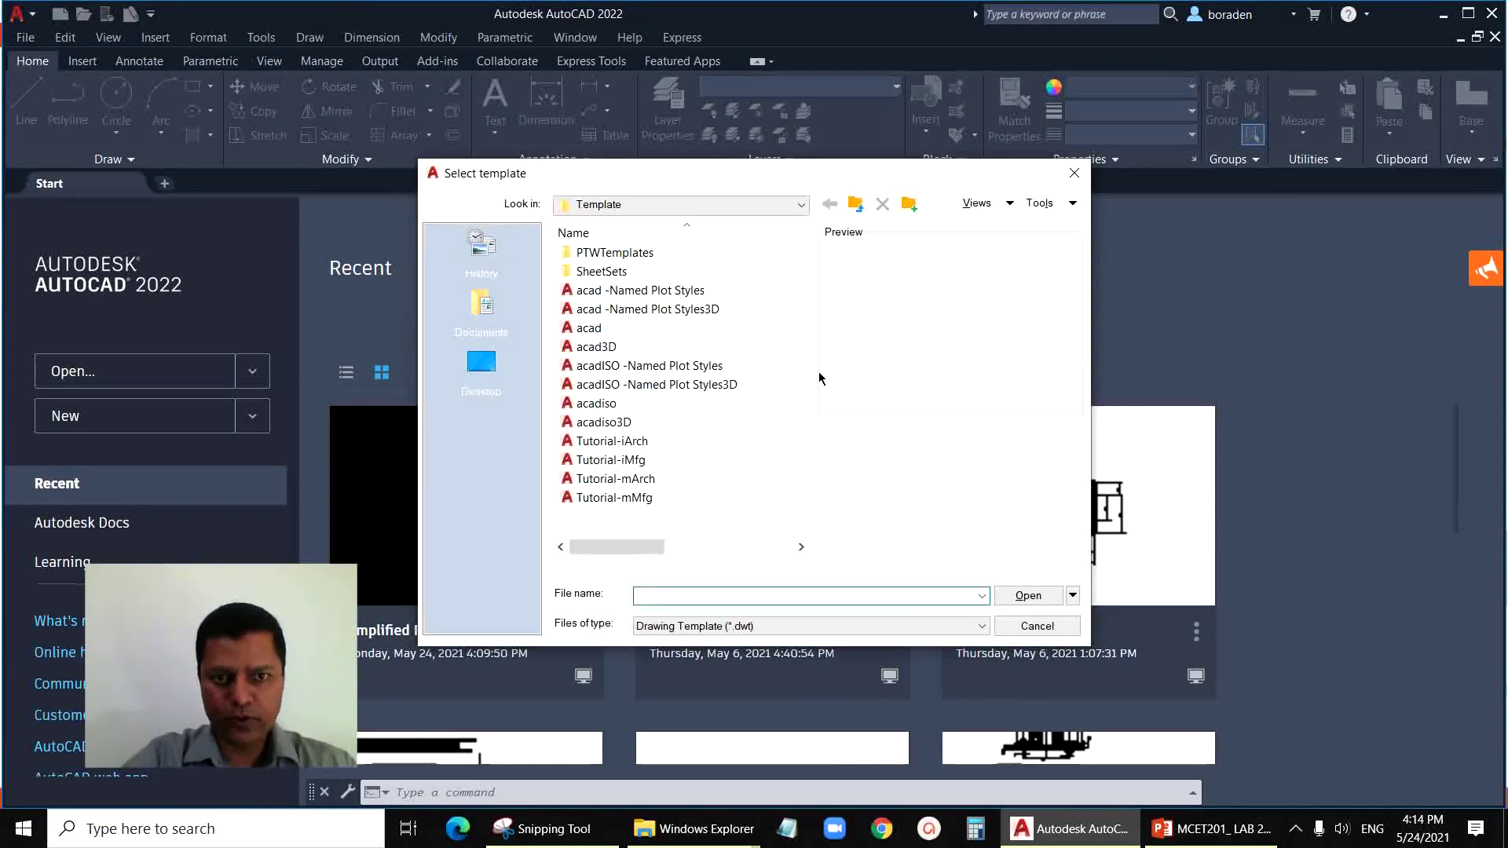
{"action": "double_click", "coordinate": [609, 273]}
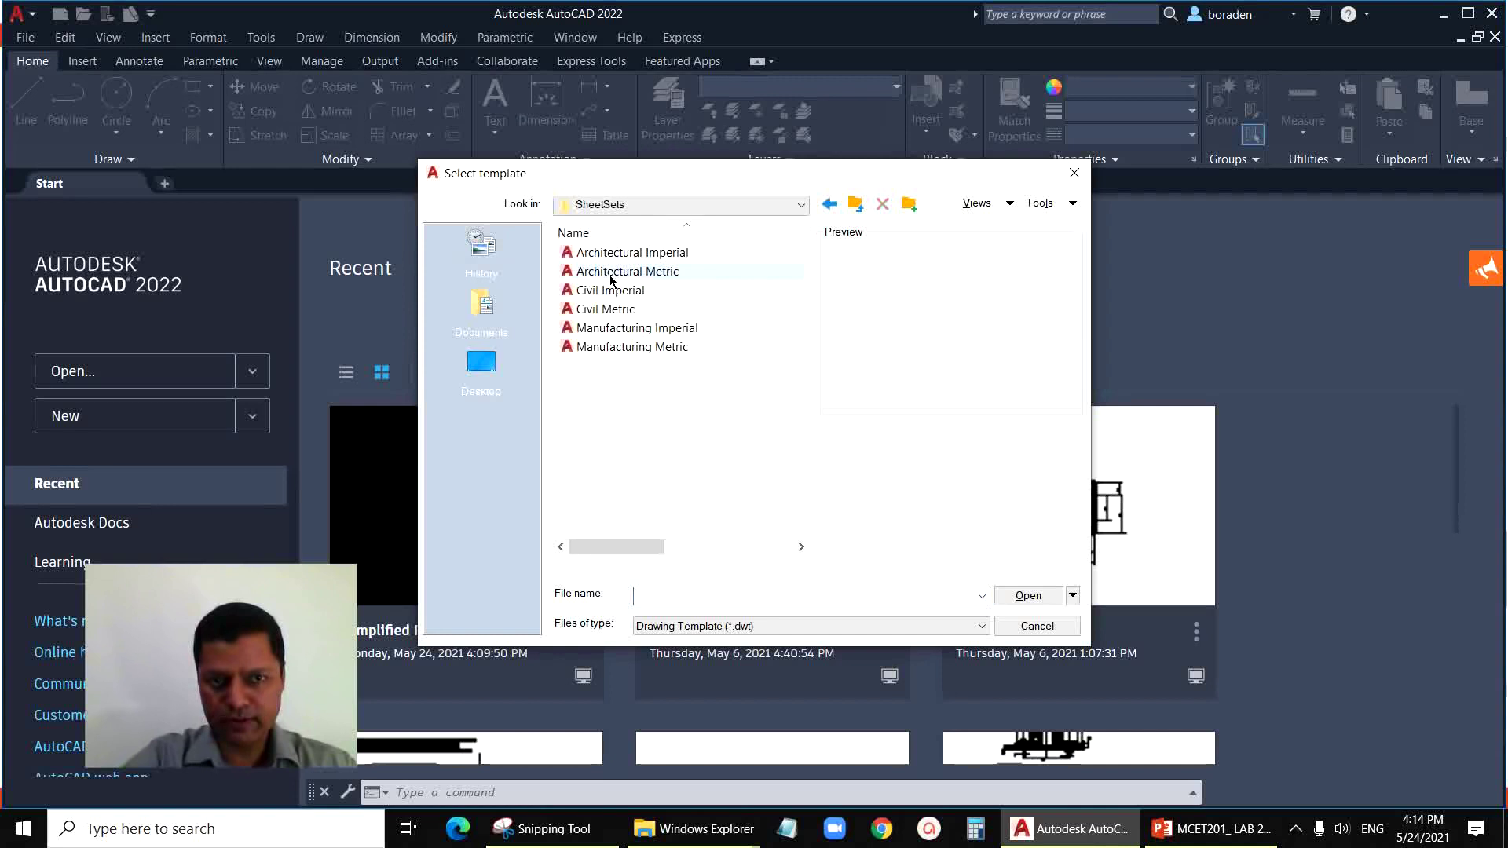
{"action": "left_click", "coordinate": [654, 335]}
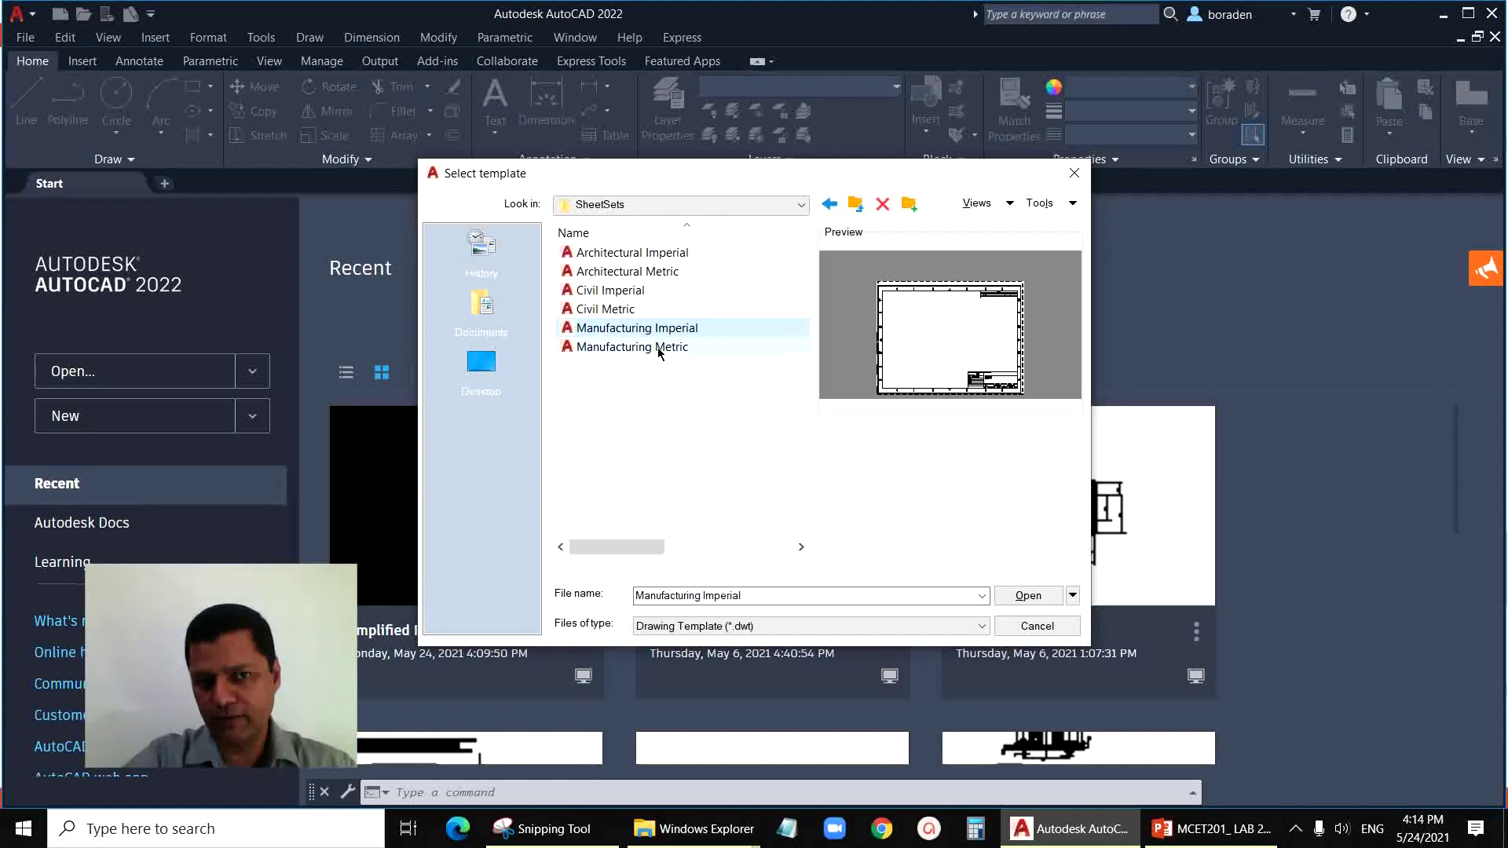
{"action": "left_click", "coordinate": [658, 347]}
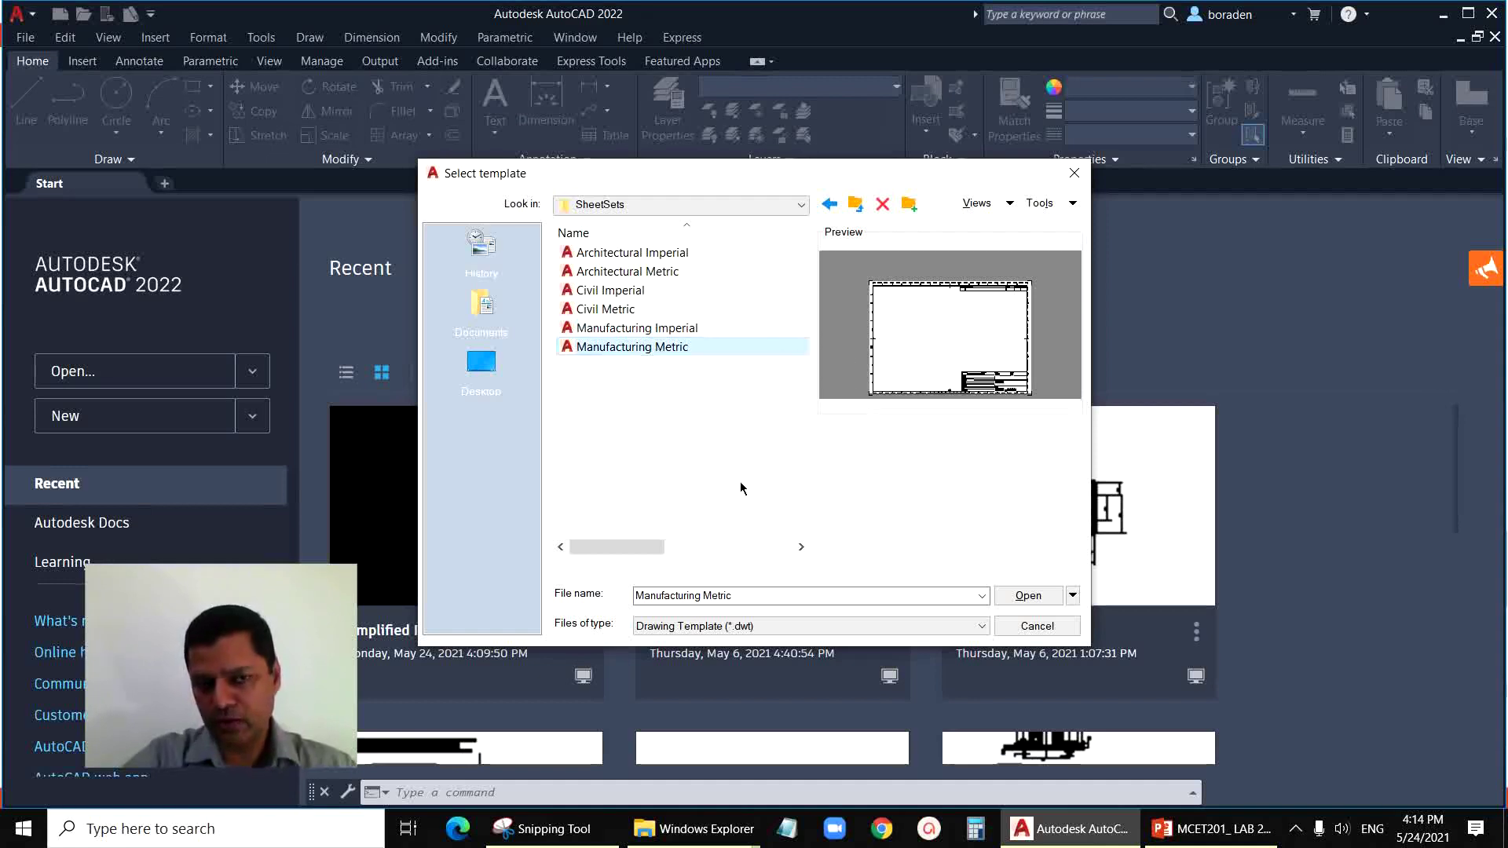
{"action": "left_click", "coordinate": [699, 329]}
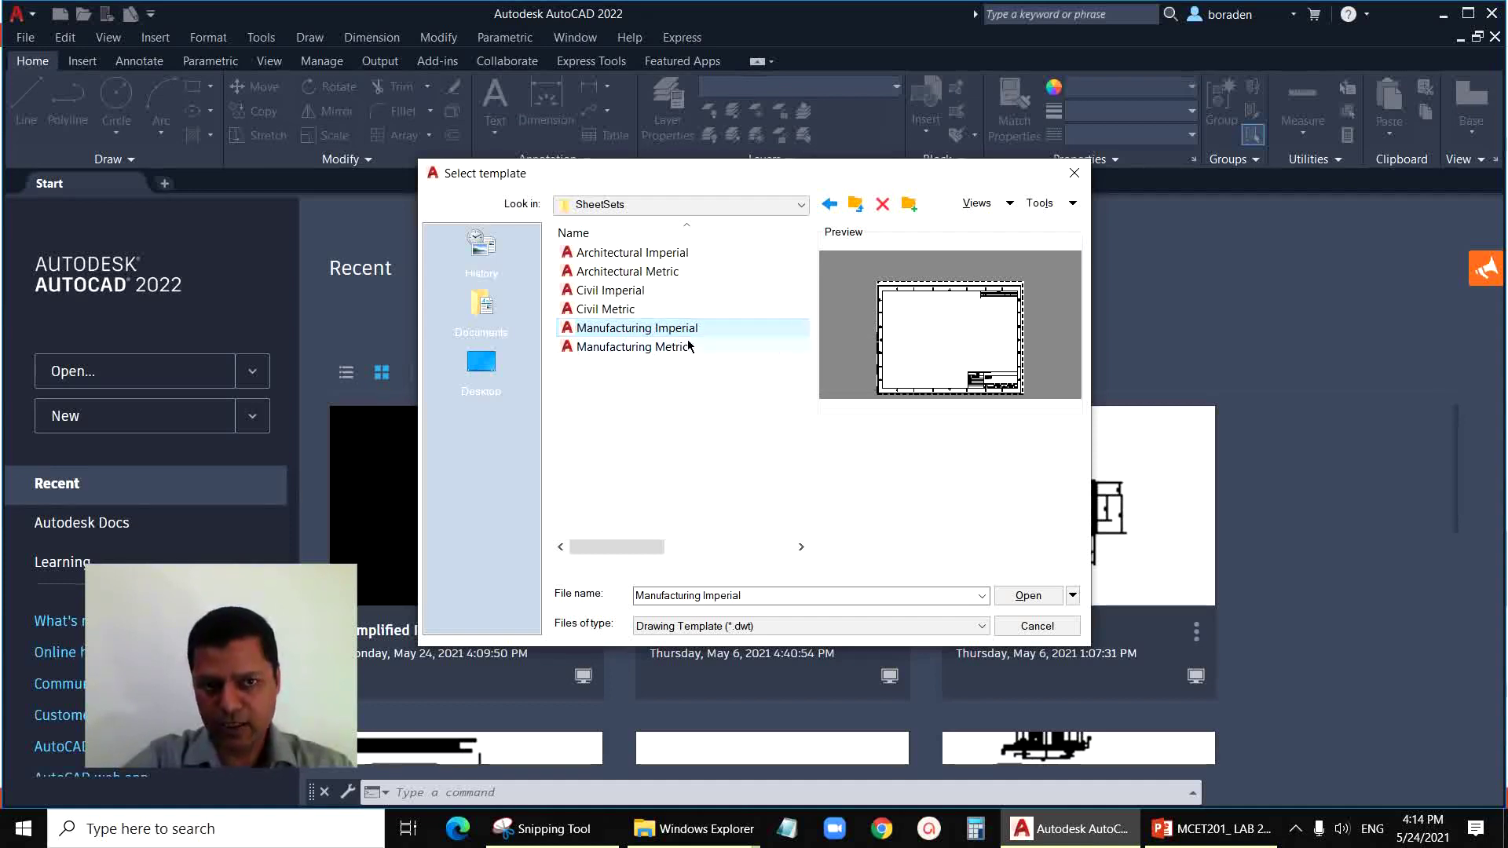
{"action": "left_click", "coordinate": [673, 348]}
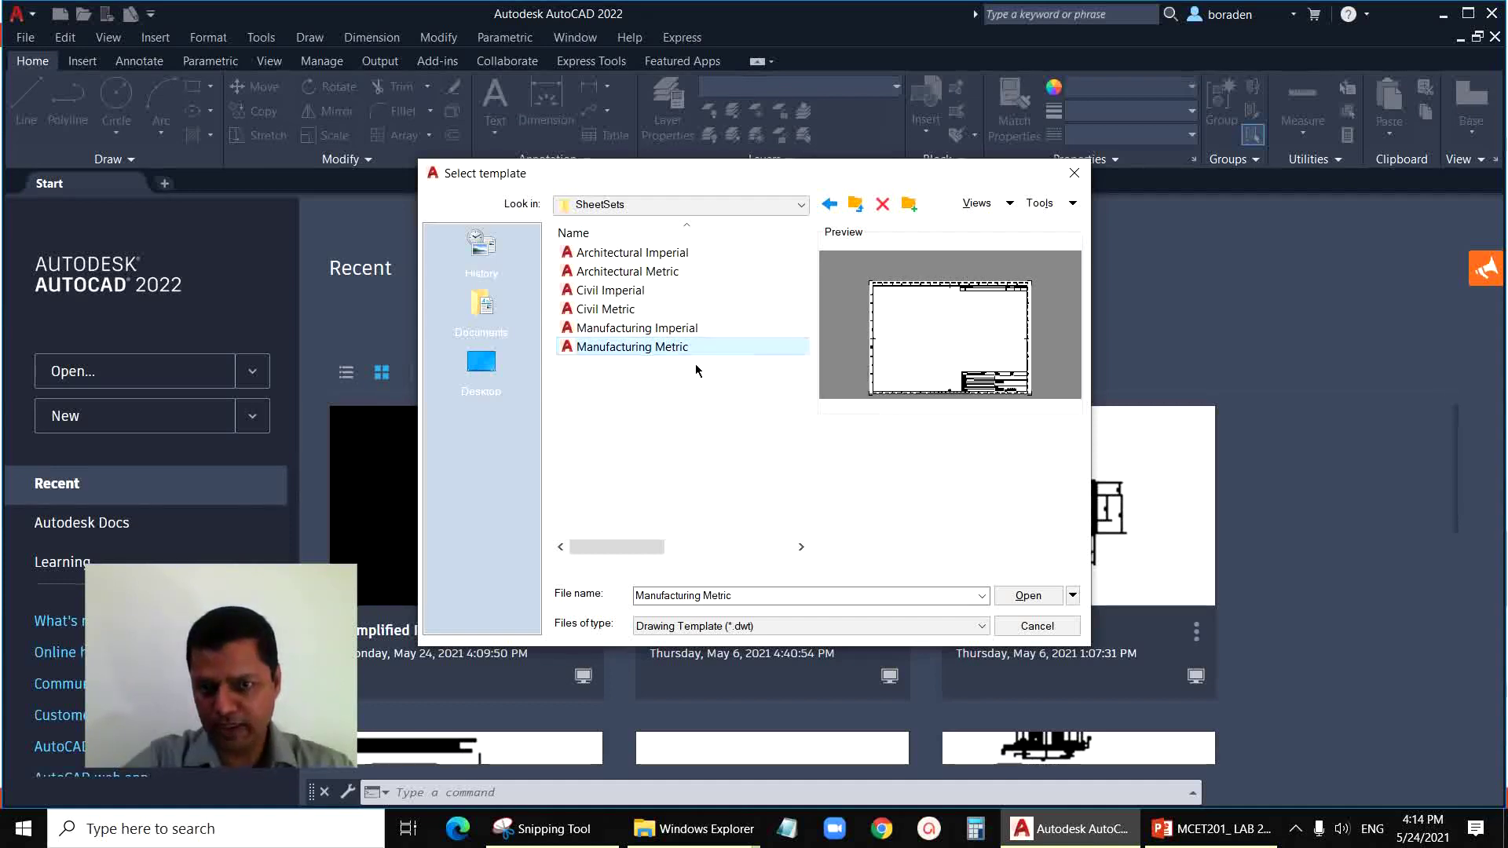
{"action": "left_click", "coordinate": [1026, 594]}
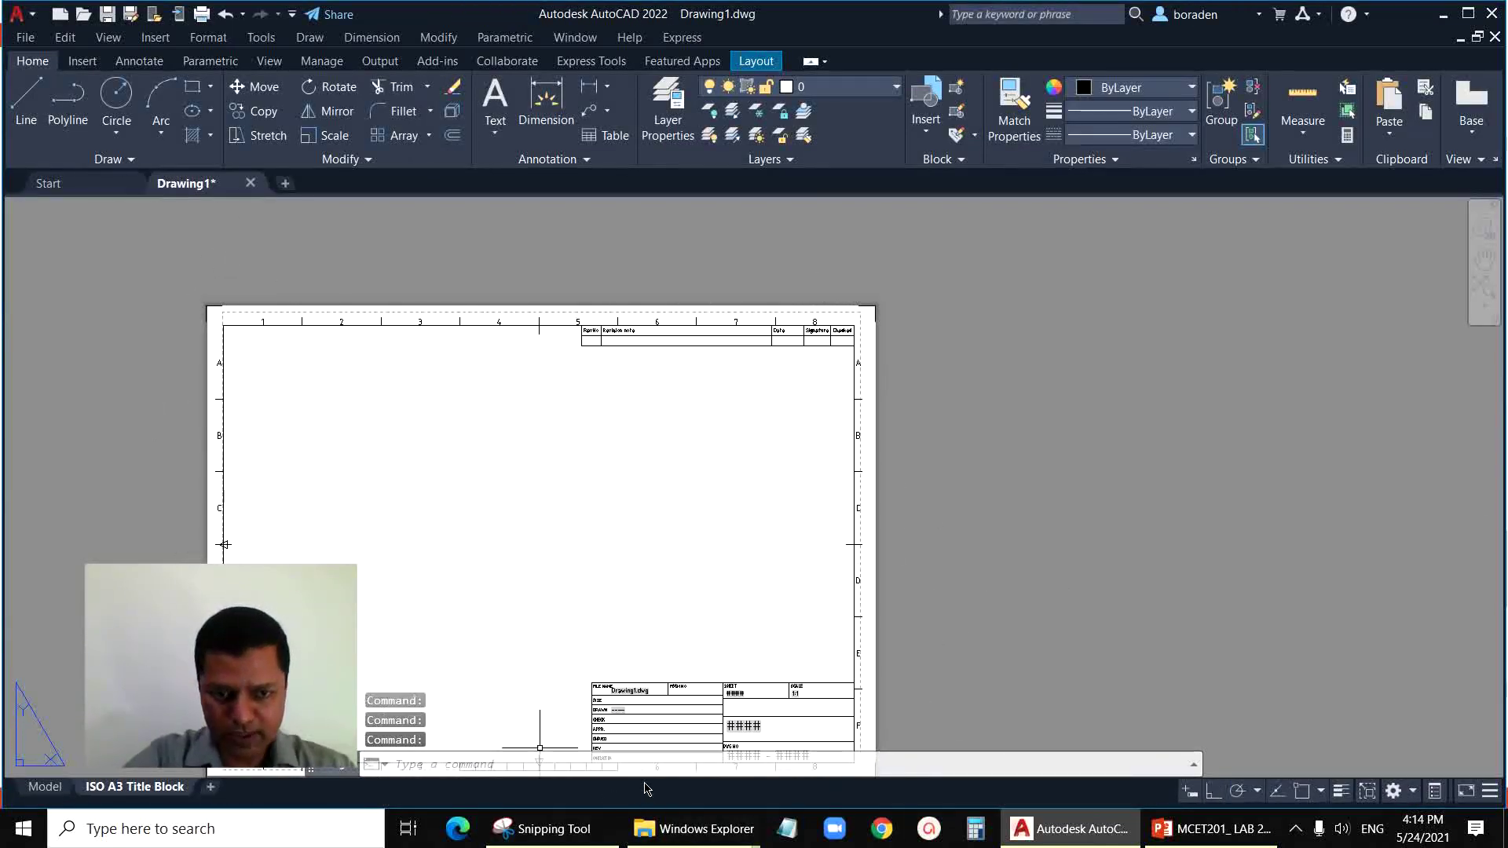
Step: Zoom into the A3 title block and open the #### sheet name attribute for editing
{"action": "scroll", "coordinate": [747, 620], "scroll_direction": "up", "scroll_amount": 5}
{"action": "scroll", "coordinate": [784, 431], "scroll_direction": "down", "scroll_amount": 6}
{"action": "scroll", "coordinate": [752, 537], "scroll_direction": "up", "scroll_amount": 5}
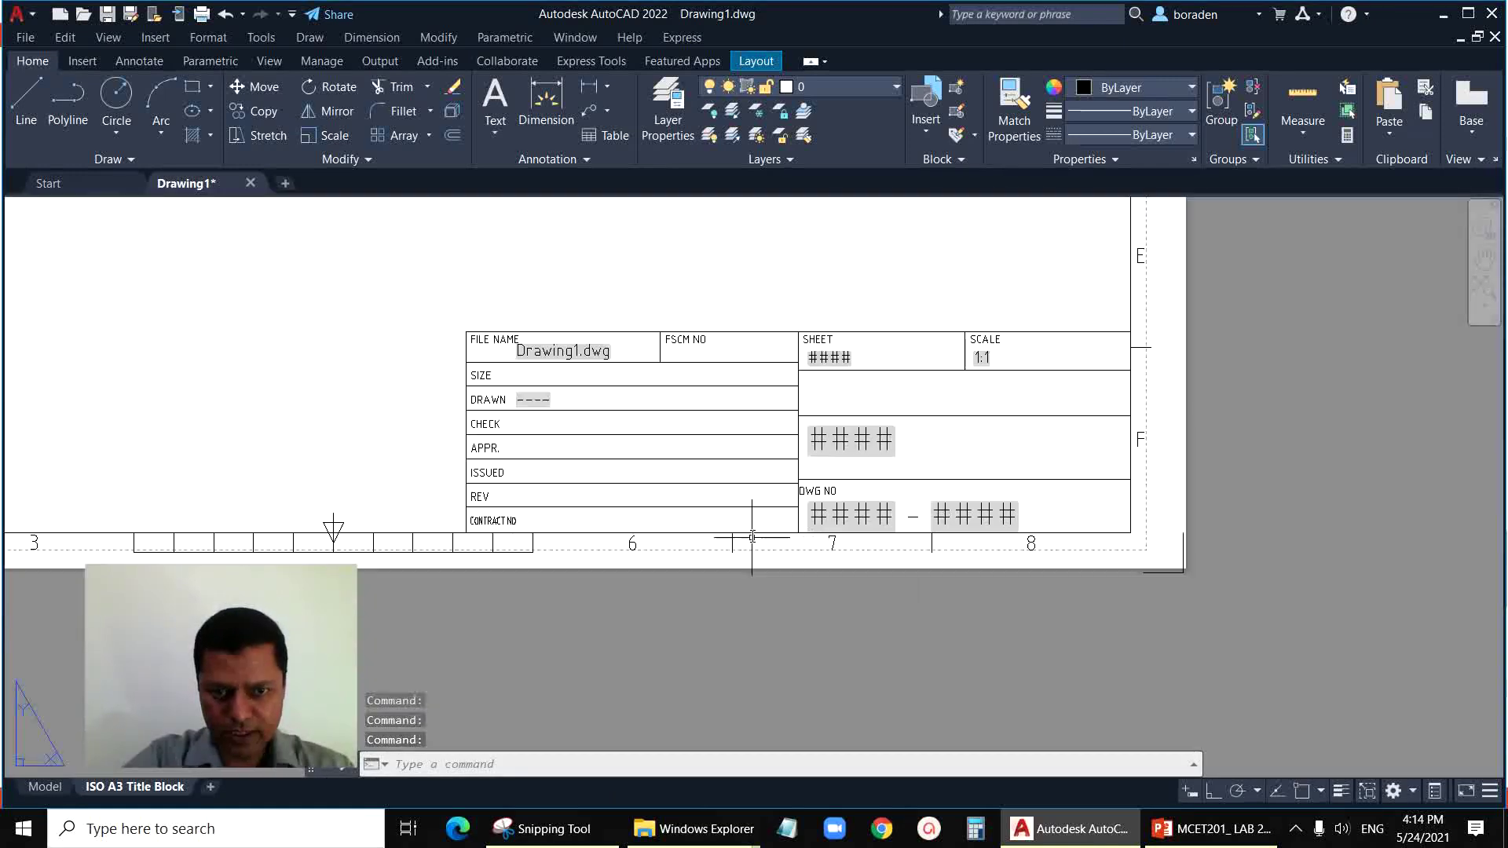
{"action": "scroll", "coordinate": [604, 532], "scroll_direction": "up", "scroll_amount": 2}
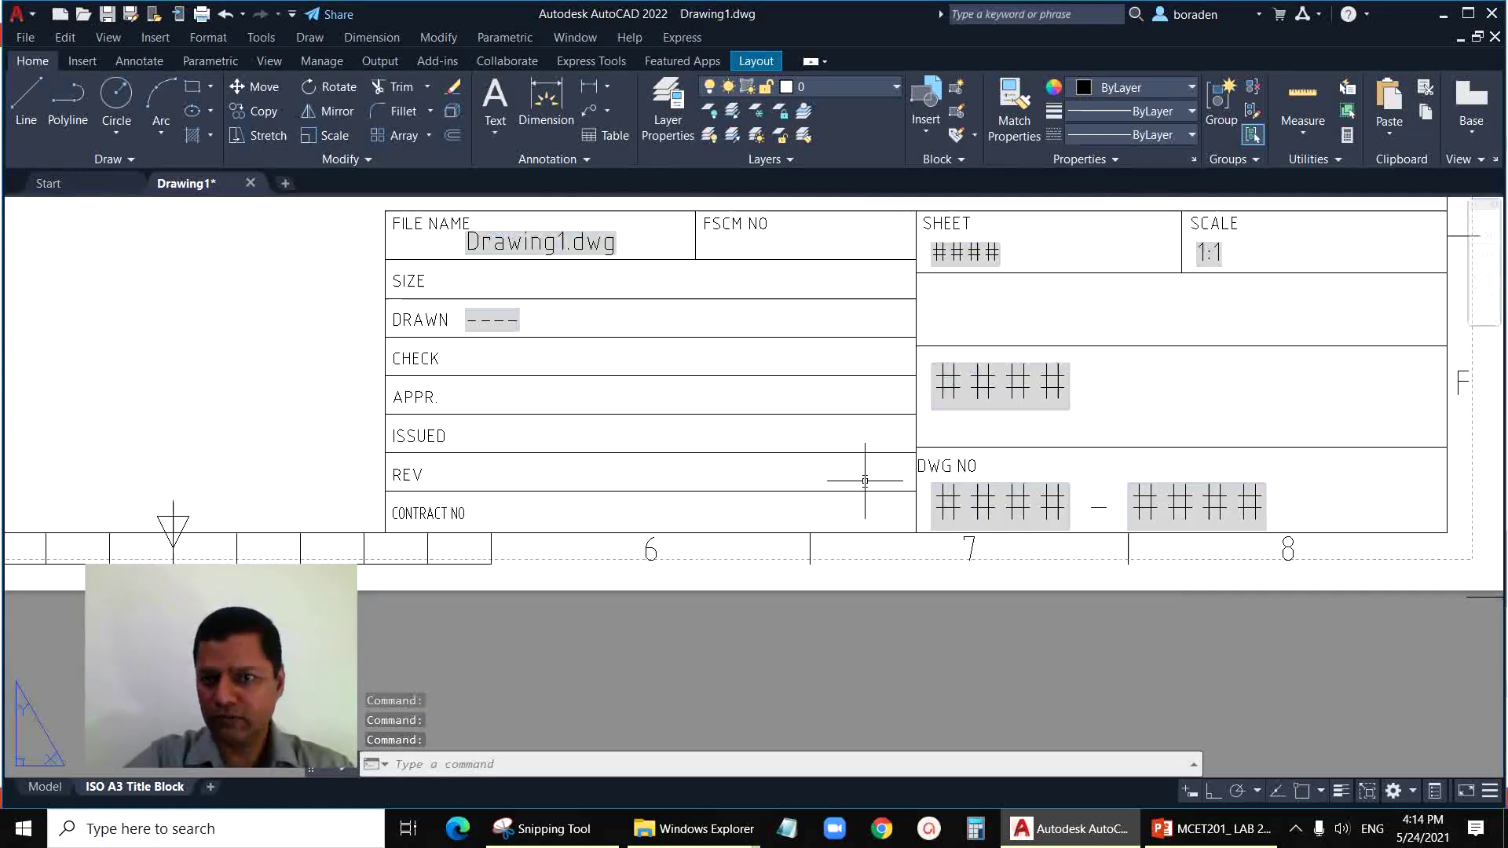
{"action": "double_click", "coordinate": [1003, 385]}
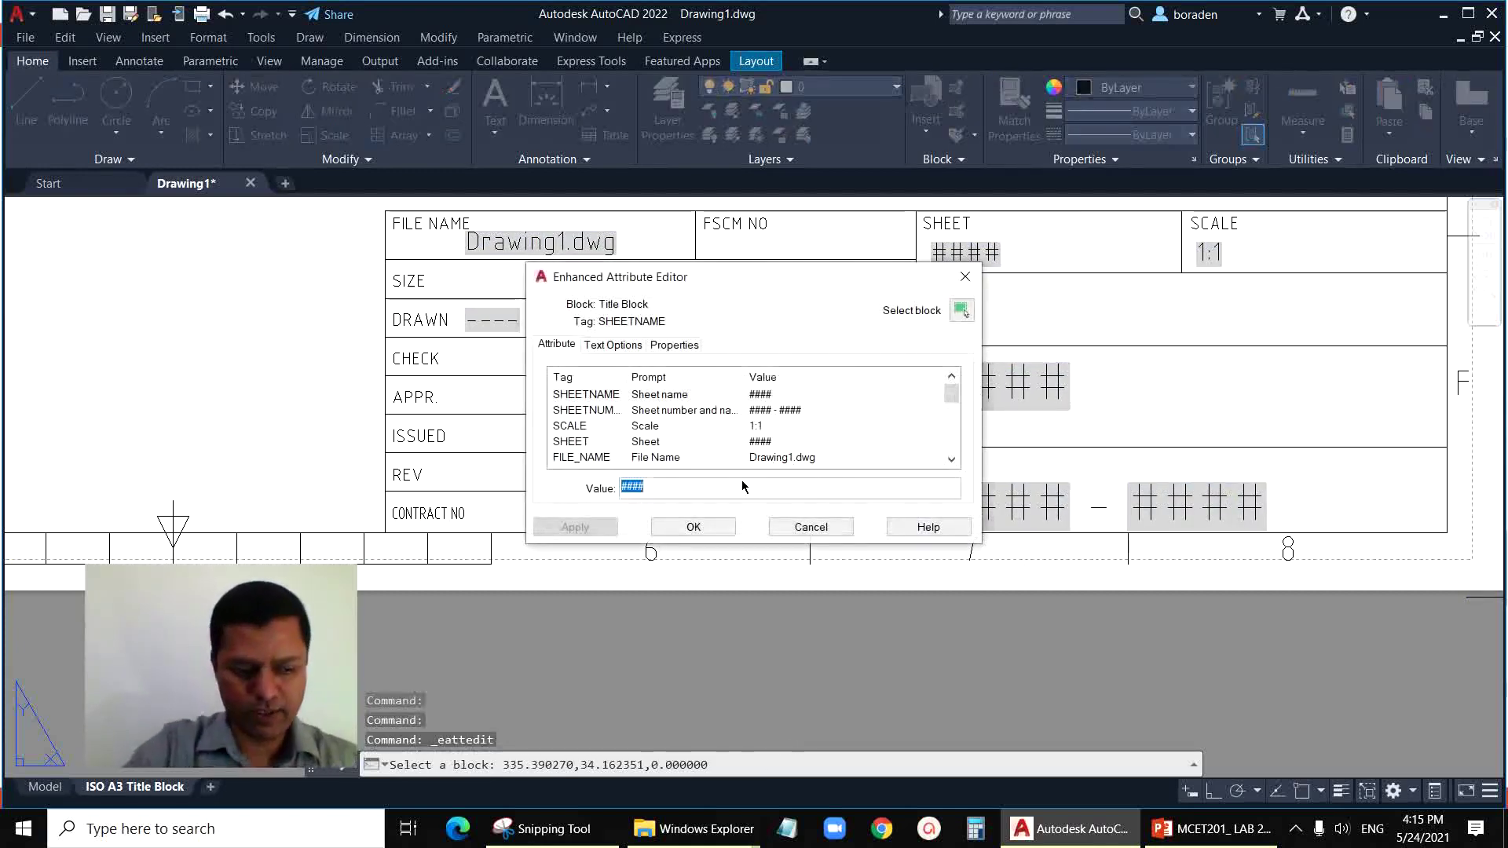
Step: Replace the SHEETNAME #### value with the student's name and ID number and confirm
{"action": "type", "text": "Ahme"}
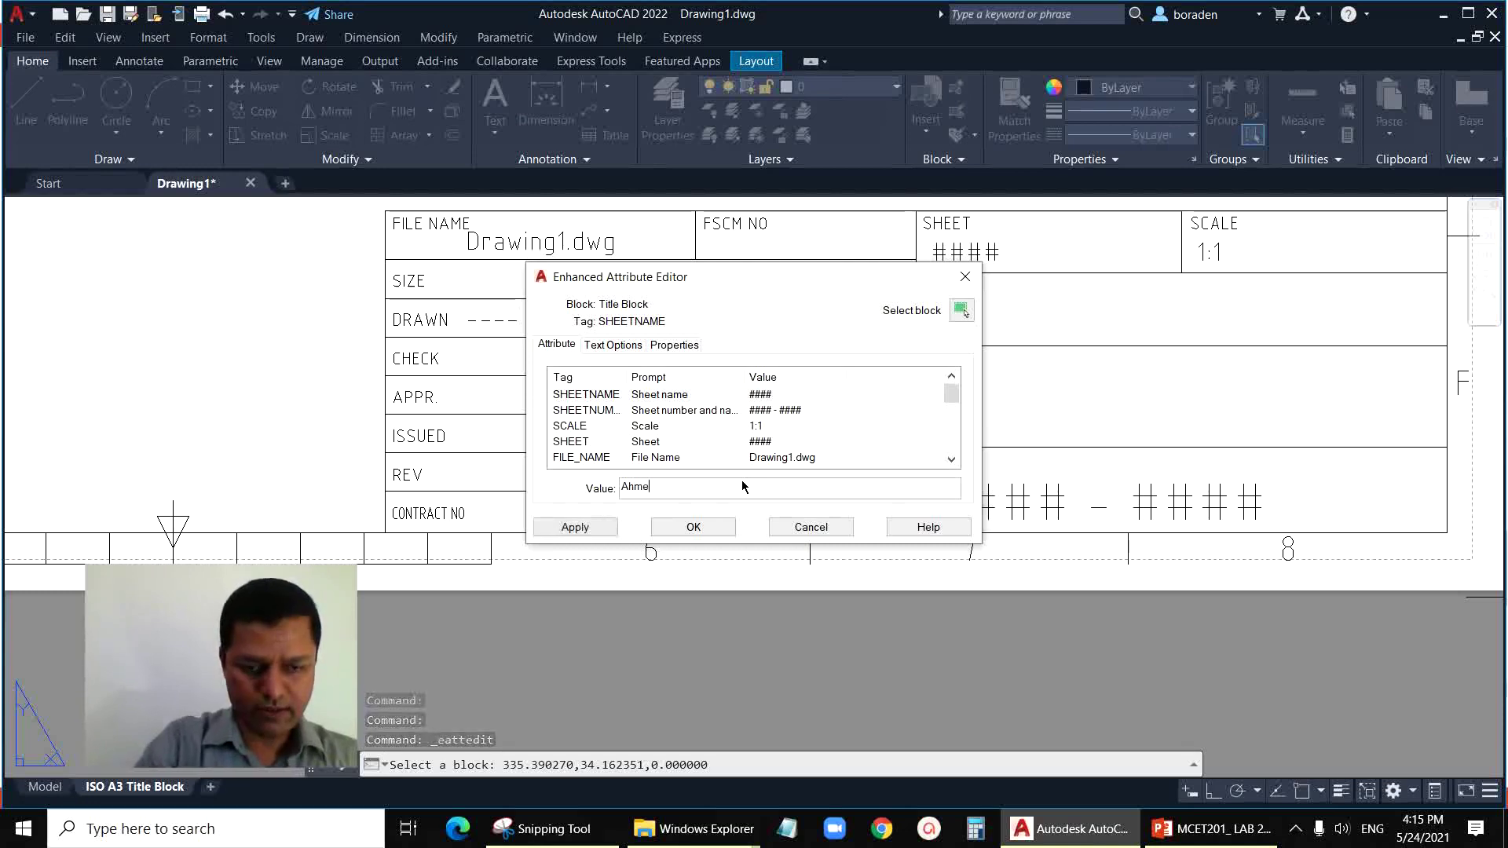
{"action": "key", "text": "BackSpace"}
{"action": "key", "text": "BackSpace"}
{"action": "key", "text": "BackSpace"}
{"action": "key", "text": "BackSpace"}
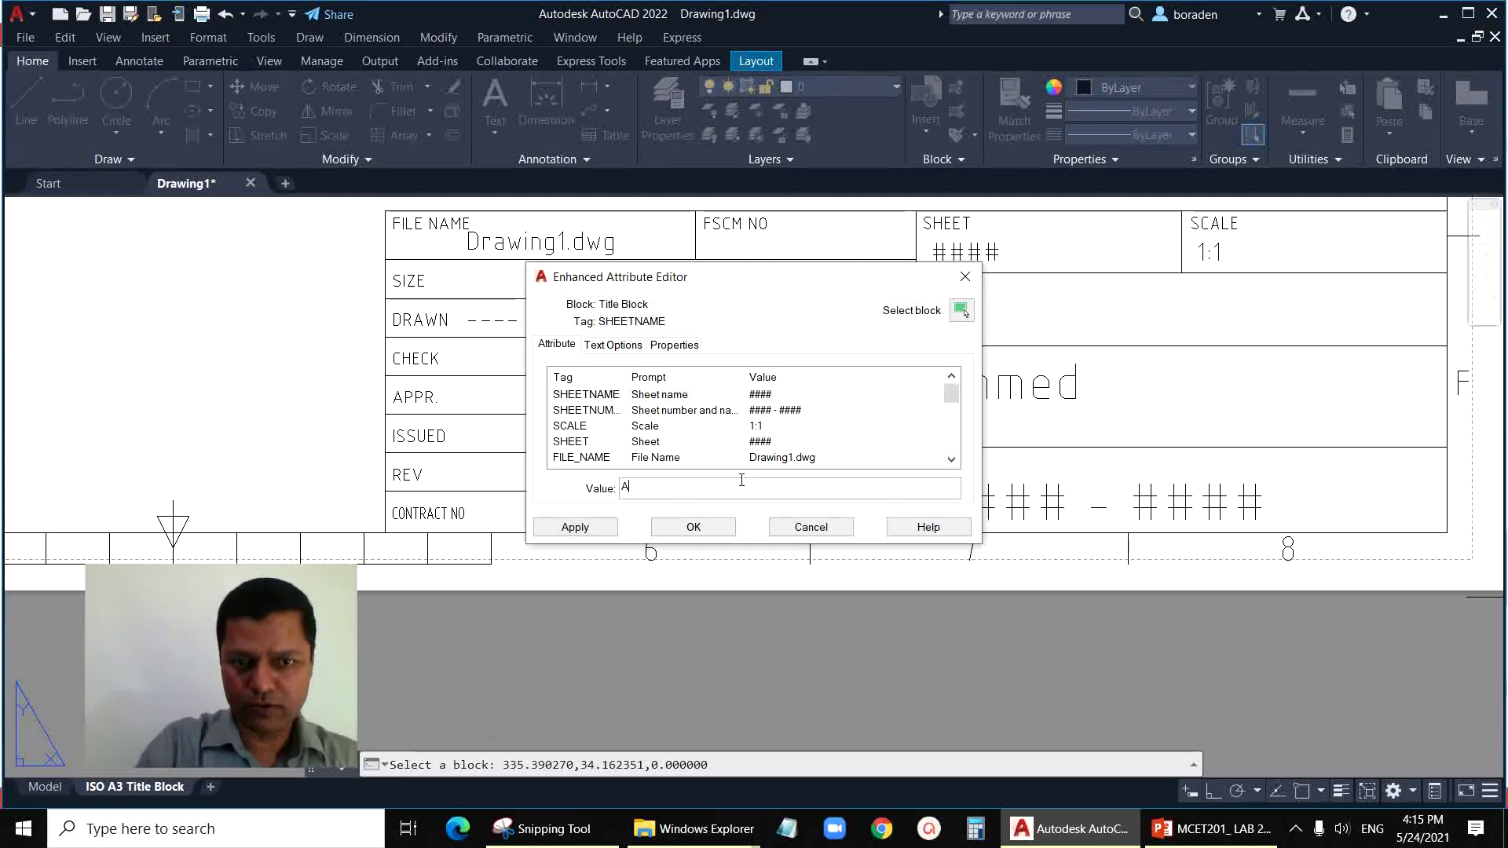
{"action": "type", "text": "HMED 1234"}
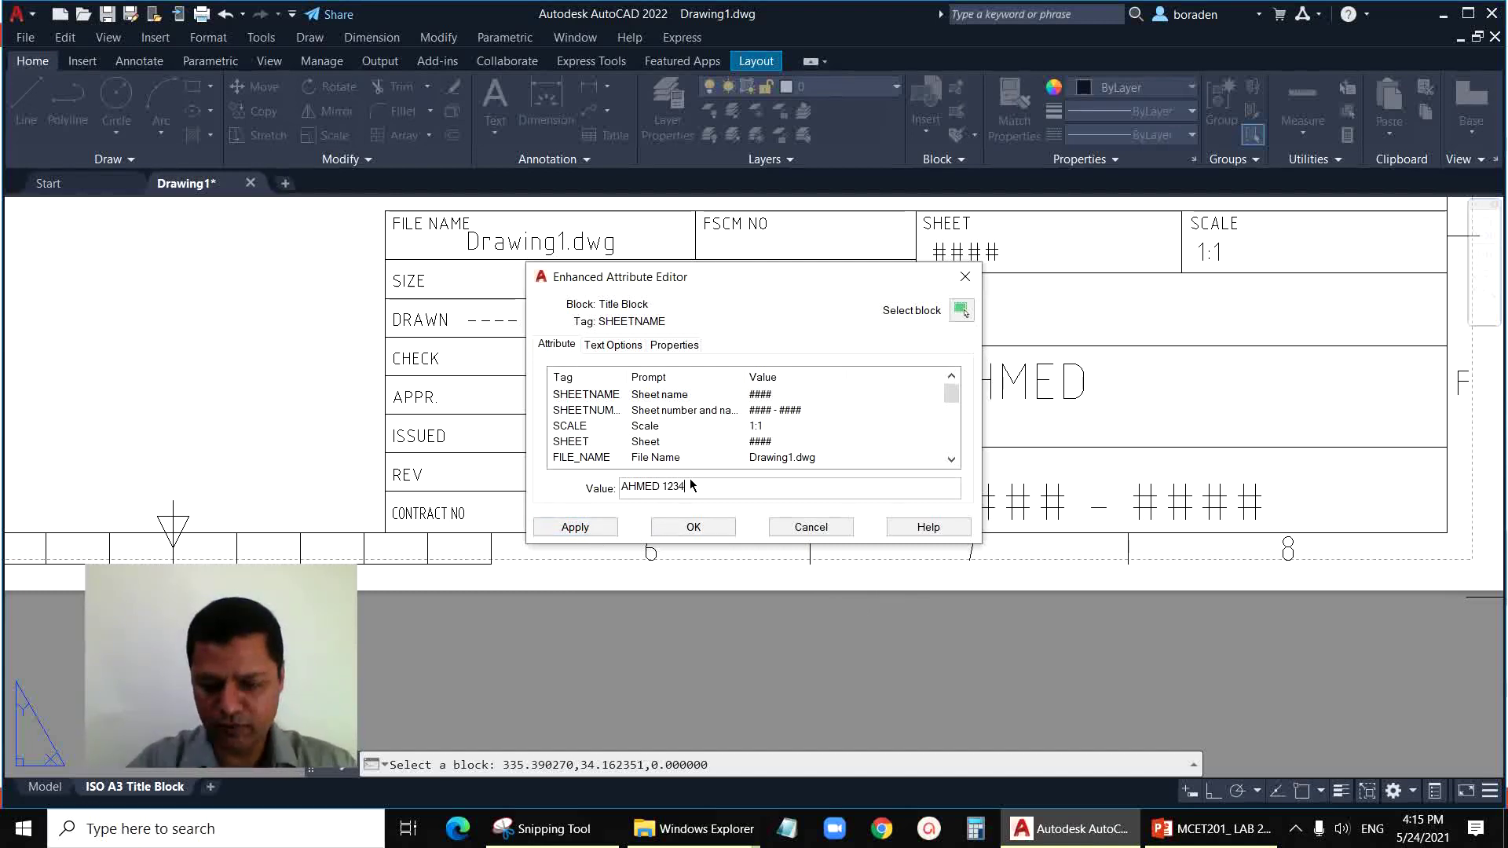
{"action": "left_click", "coordinate": [688, 527]}
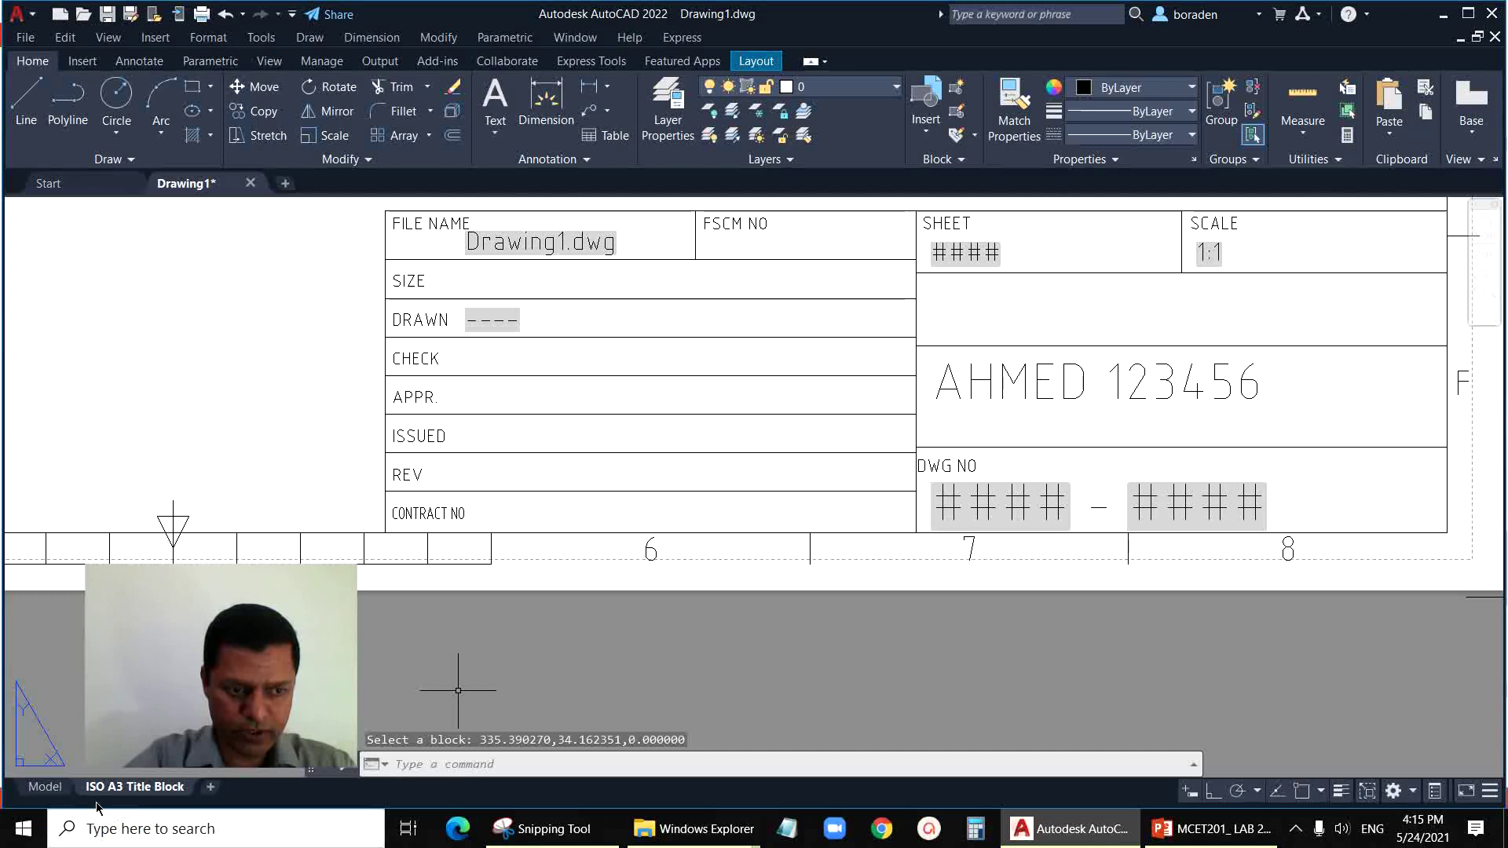
Step: Switch to empty model space, checking the thread task values on the lab slide
{"action": "mouse_move", "coordinate": [48, 793]}
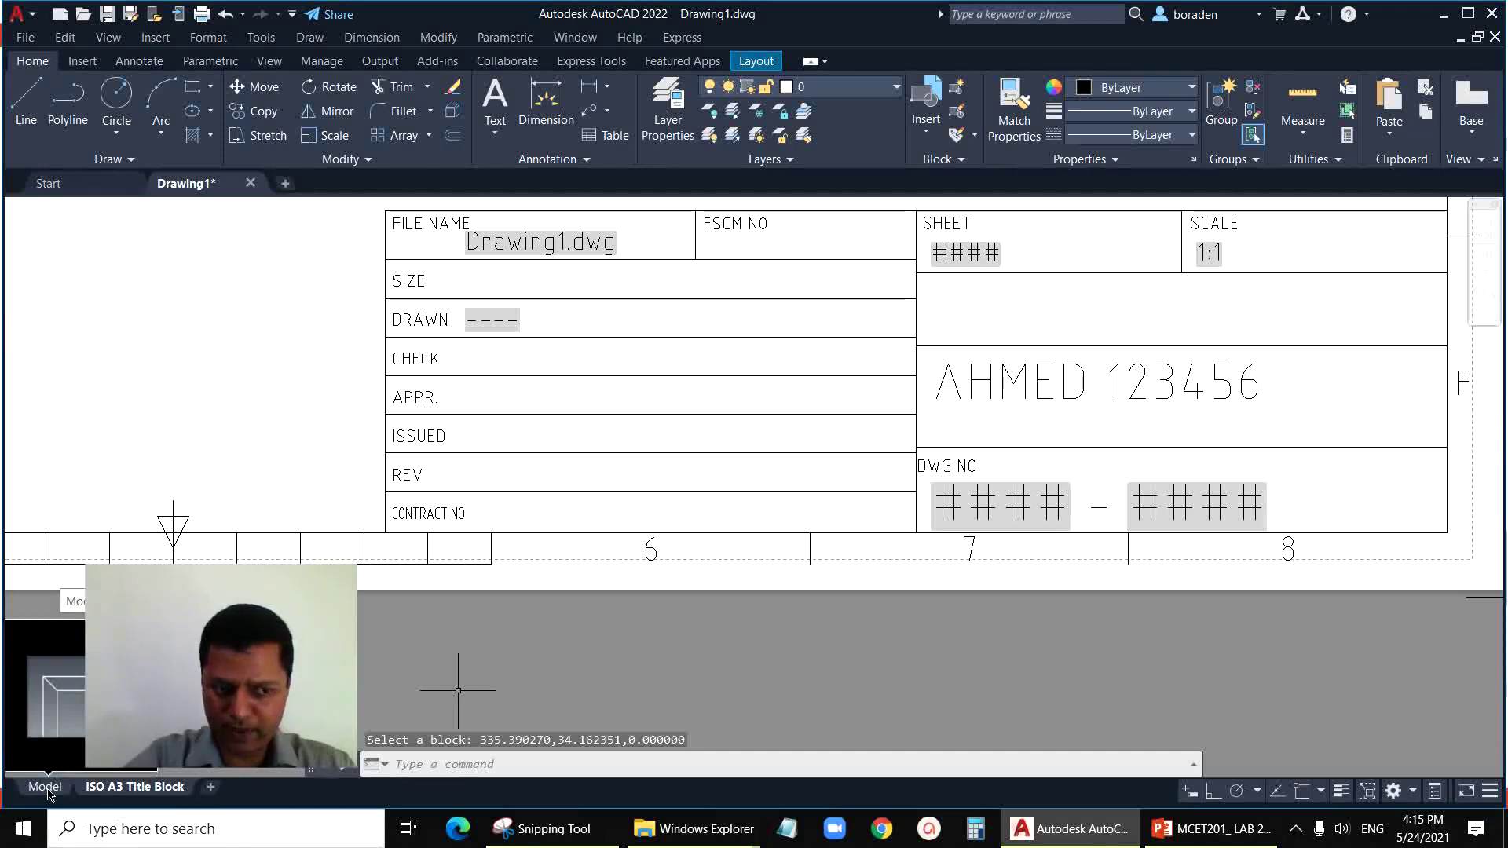
{"action": "left_click", "coordinate": [48, 790]}
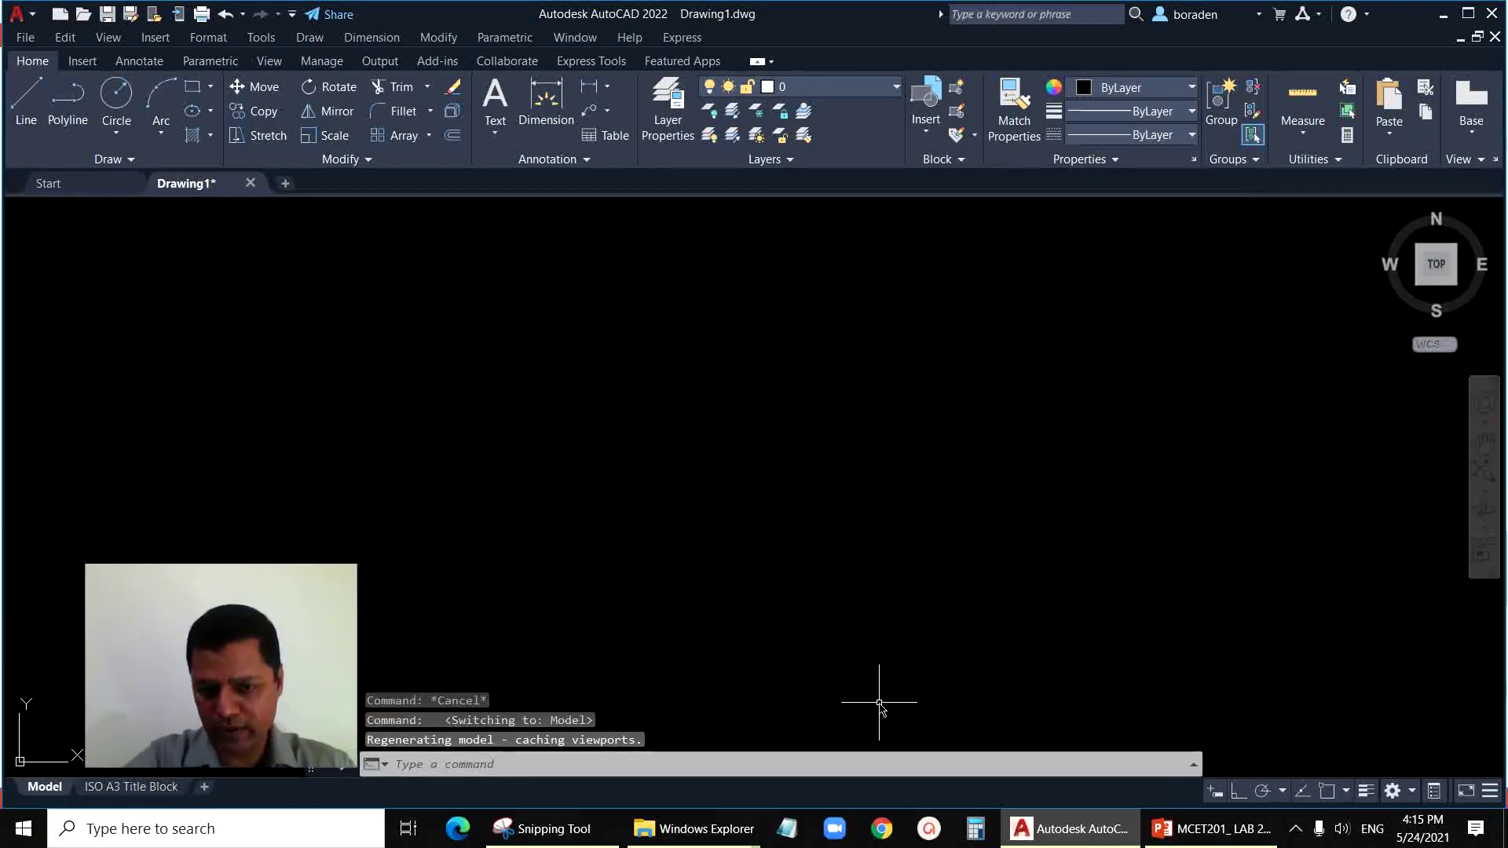
{"action": "left_click", "coordinate": [1213, 830]}
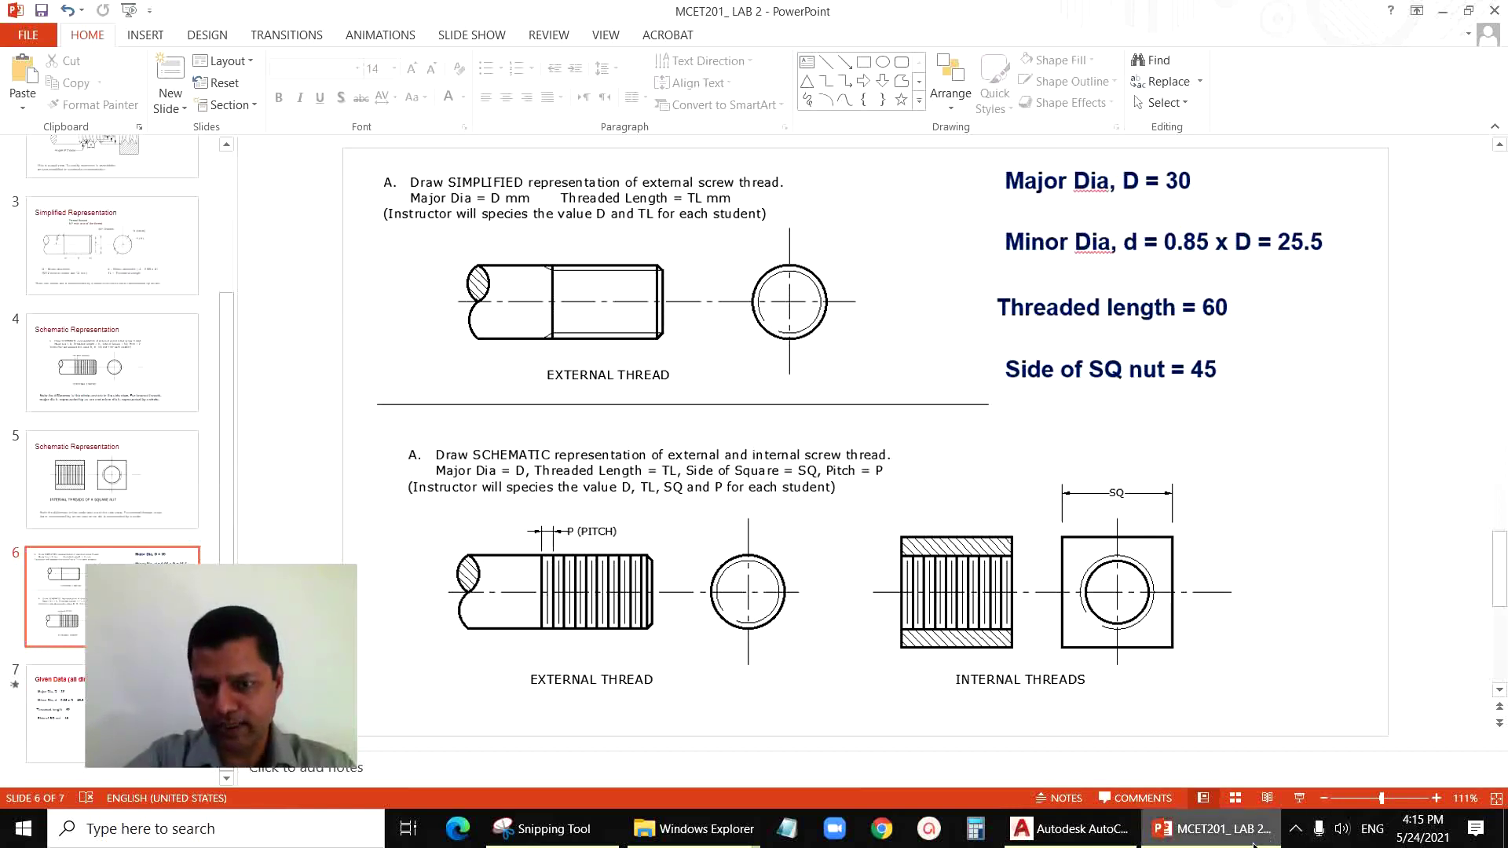
{"action": "left_click", "coordinate": [1069, 828]}
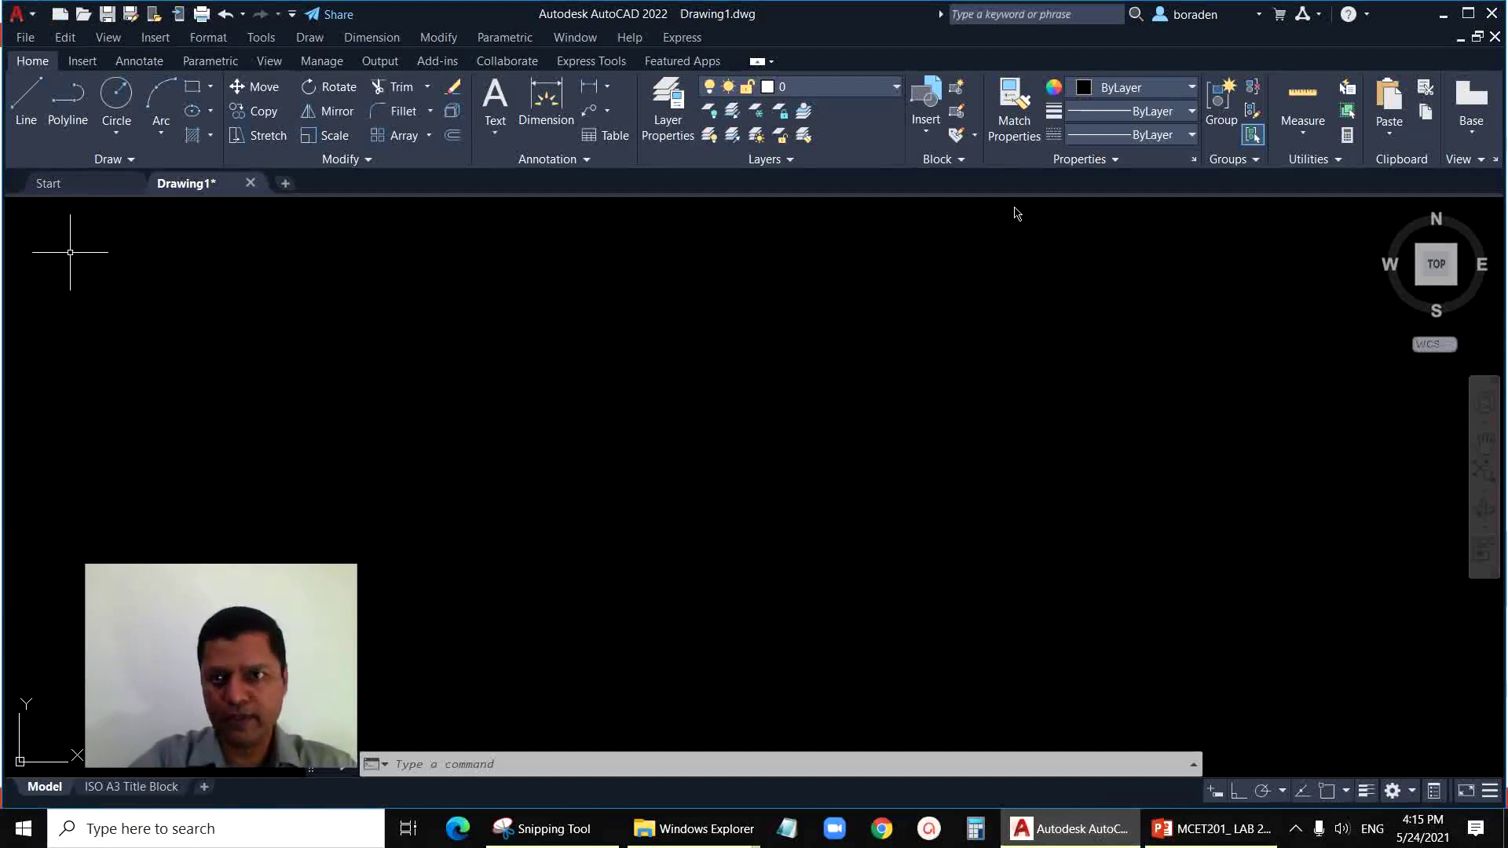
Step: Draw a horizontal line 100 units long with Ortho on
{"action": "left_click", "coordinate": [26, 118]}
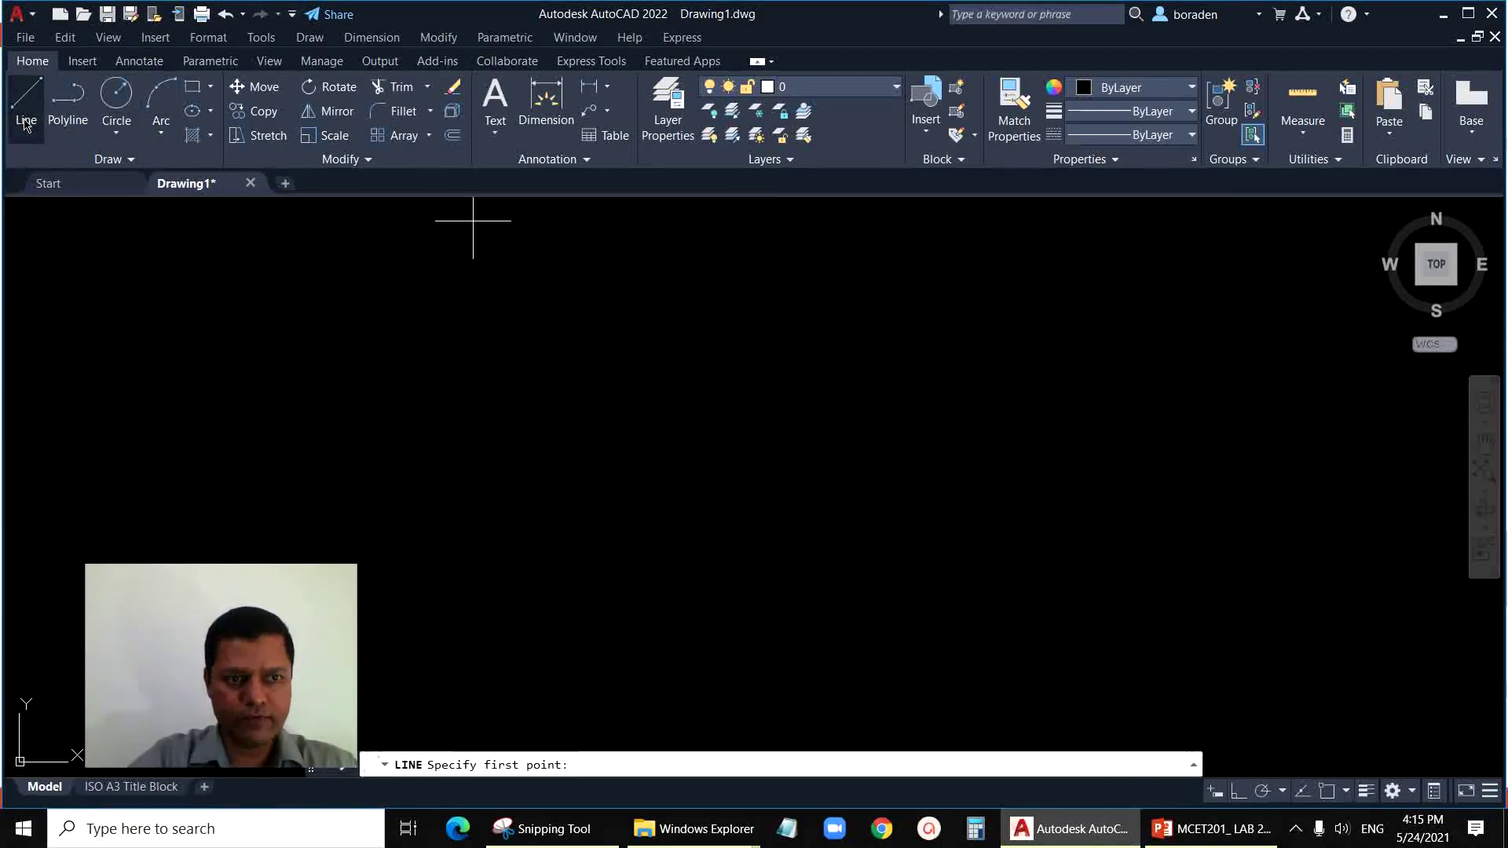
{"action": "left_click", "coordinate": [278, 399]}
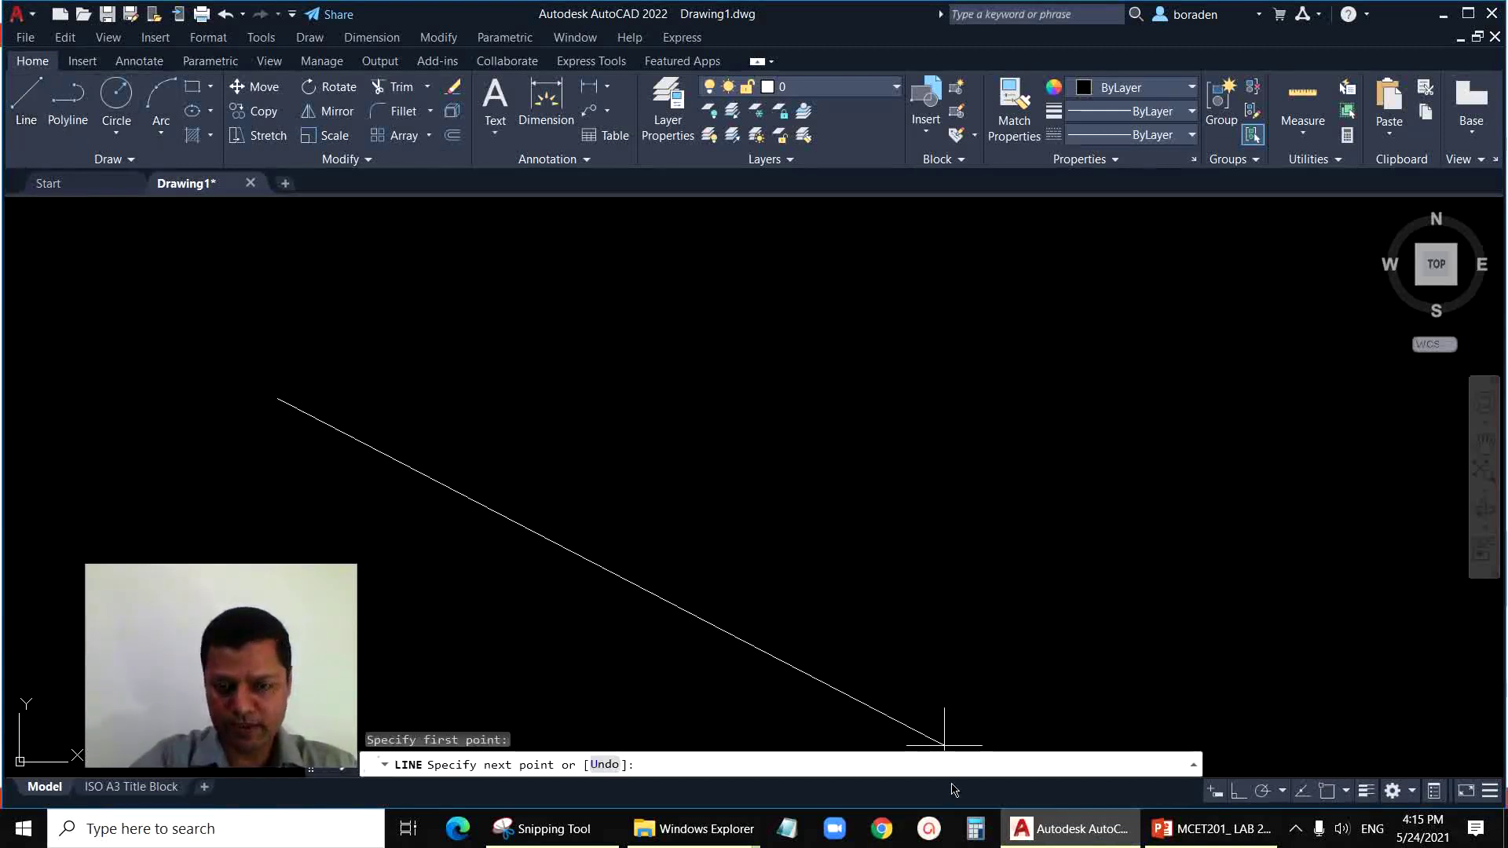
{"action": "left_click", "coordinate": [1239, 791]}
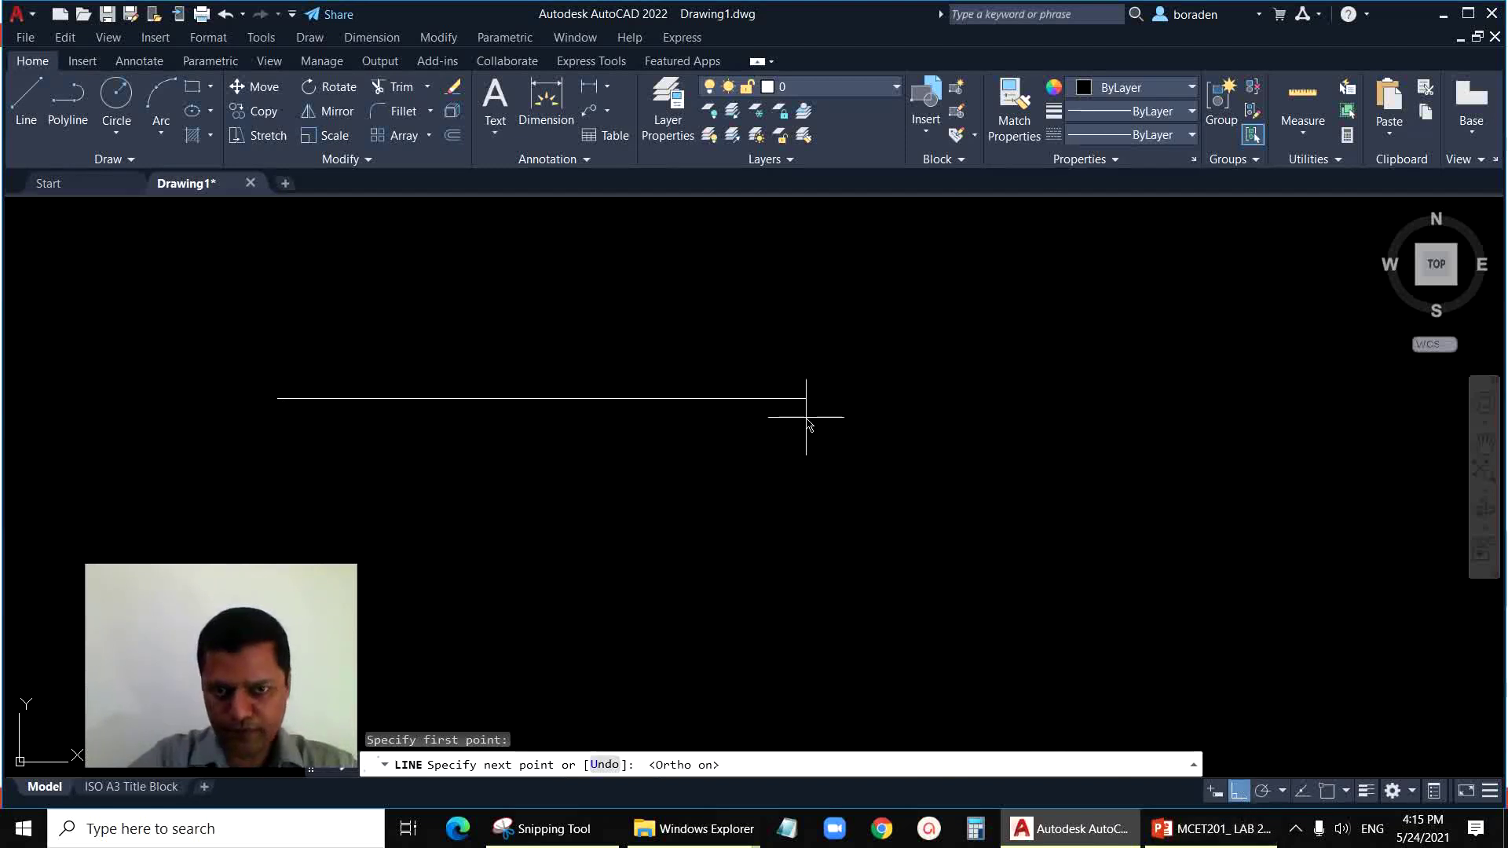
{"action": "type", "text": "100"}
{"action": "key", "text": "Return"}
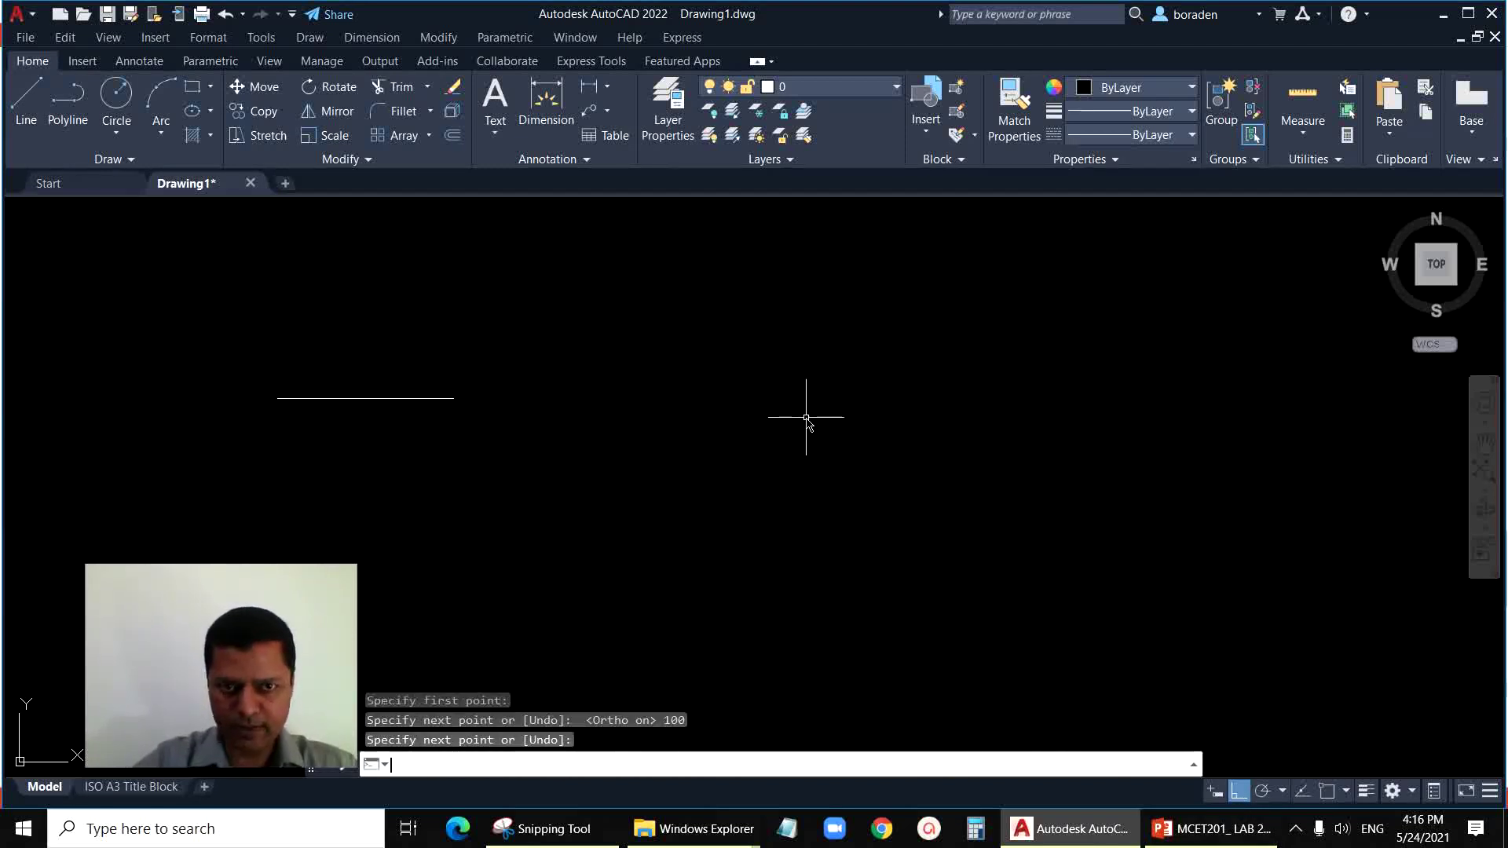
{"action": "key", "text": "Return"}
{"action": "scroll", "coordinate": [84, 327], "scroll_direction": "up", "scroll_amount": 2}
{"action": "scroll", "coordinate": [196, 440], "scroll_direction": "up", "scroll_amount": 2}
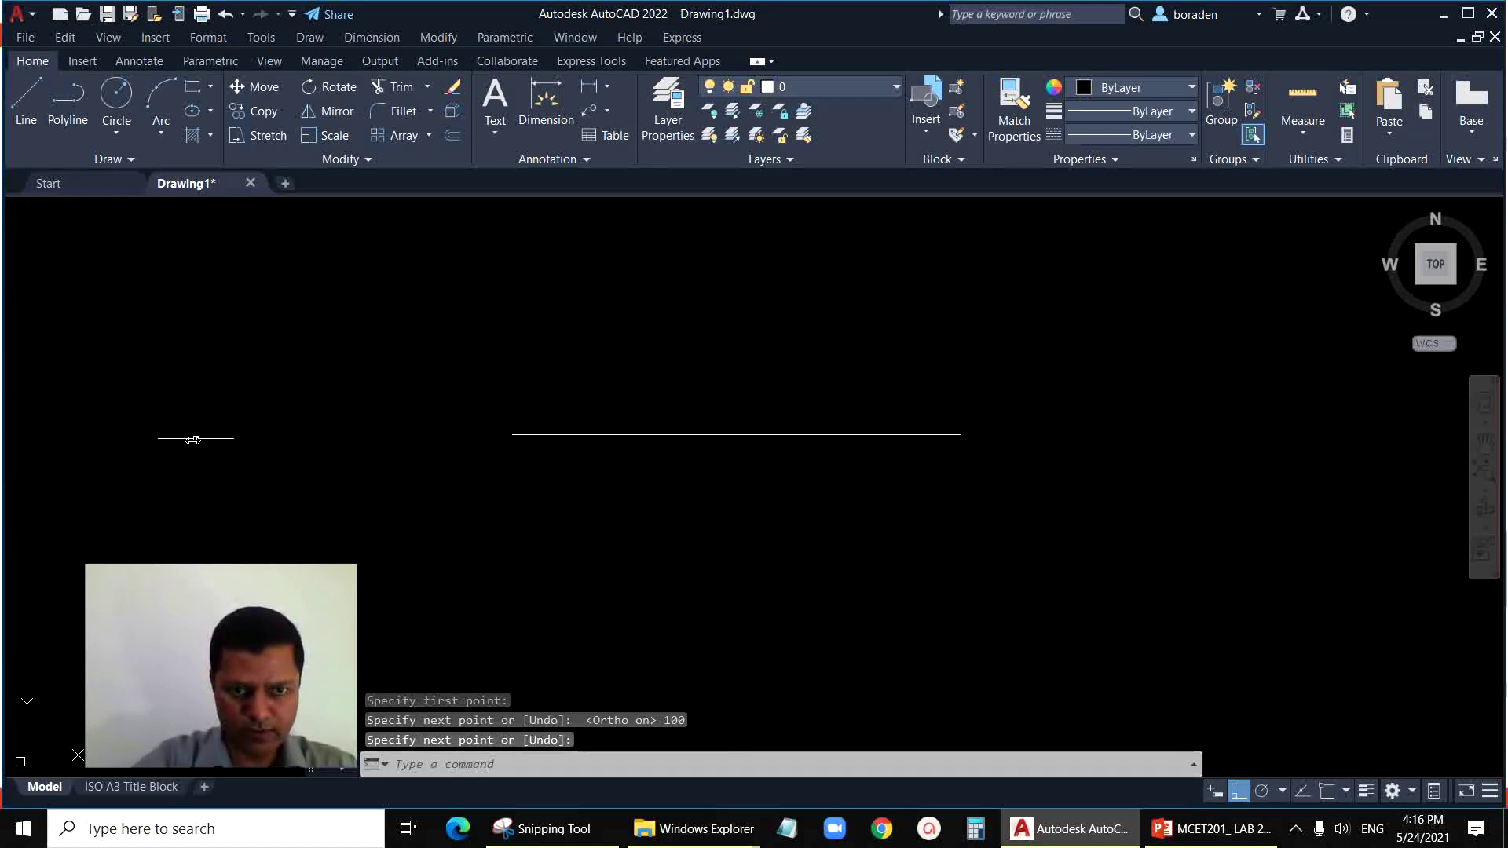
Step: Offset the line 15 units above and below to make three parallel lines
{"action": "left_click", "coordinate": [454, 136]}
{"action": "type", "text": "15"}
{"action": "key", "text": "Return"}
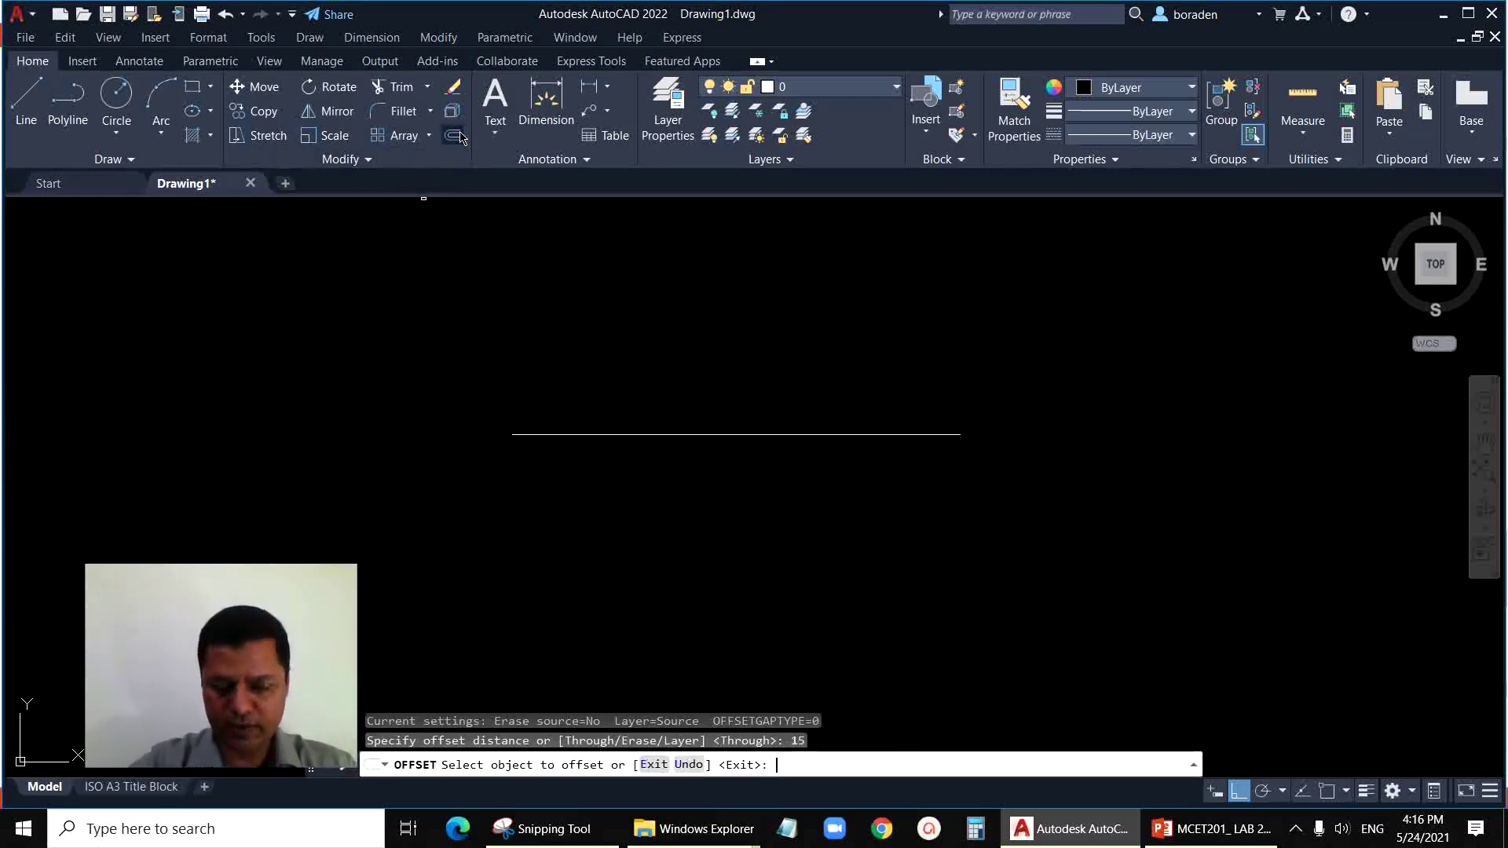
{"action": "left_click", "coordinate": [707, 435]}
{"action": "left_click", "coordinate": [707, 350]}
{"action": "left_click", "coordinate": [711, 435]}
{"action": "left_click", "coordinate": [713, 455]}
Step: Check the bottom line's 100 length with a linear dimension, then delete the dimension
{"action": "left_click", "coordinate": [589, 87]}
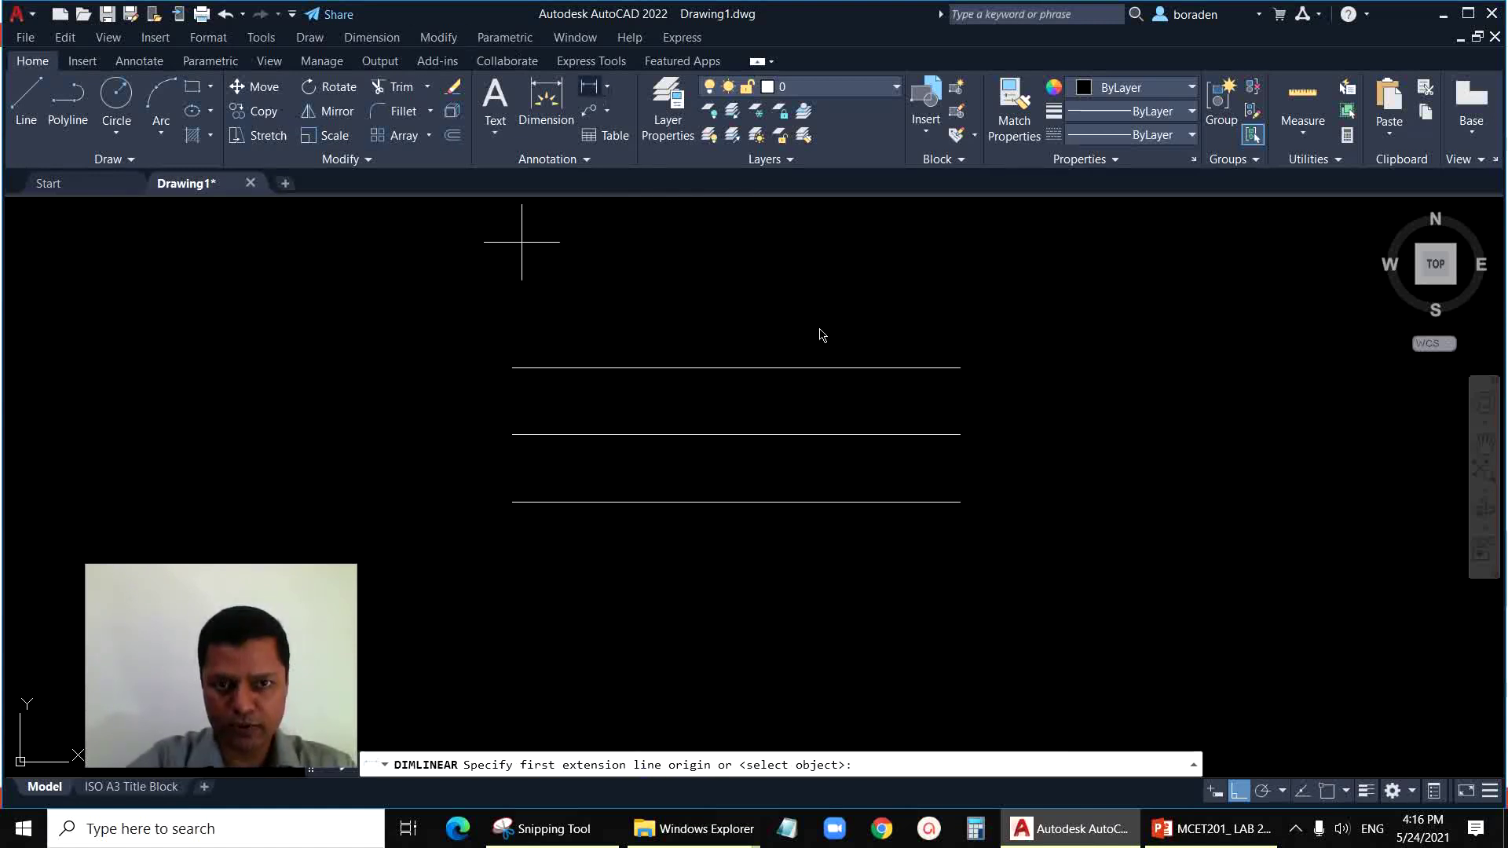
{"action": "left_click", "coordinate": [959, 502]}
{"action": "key", "text": "Escape"}
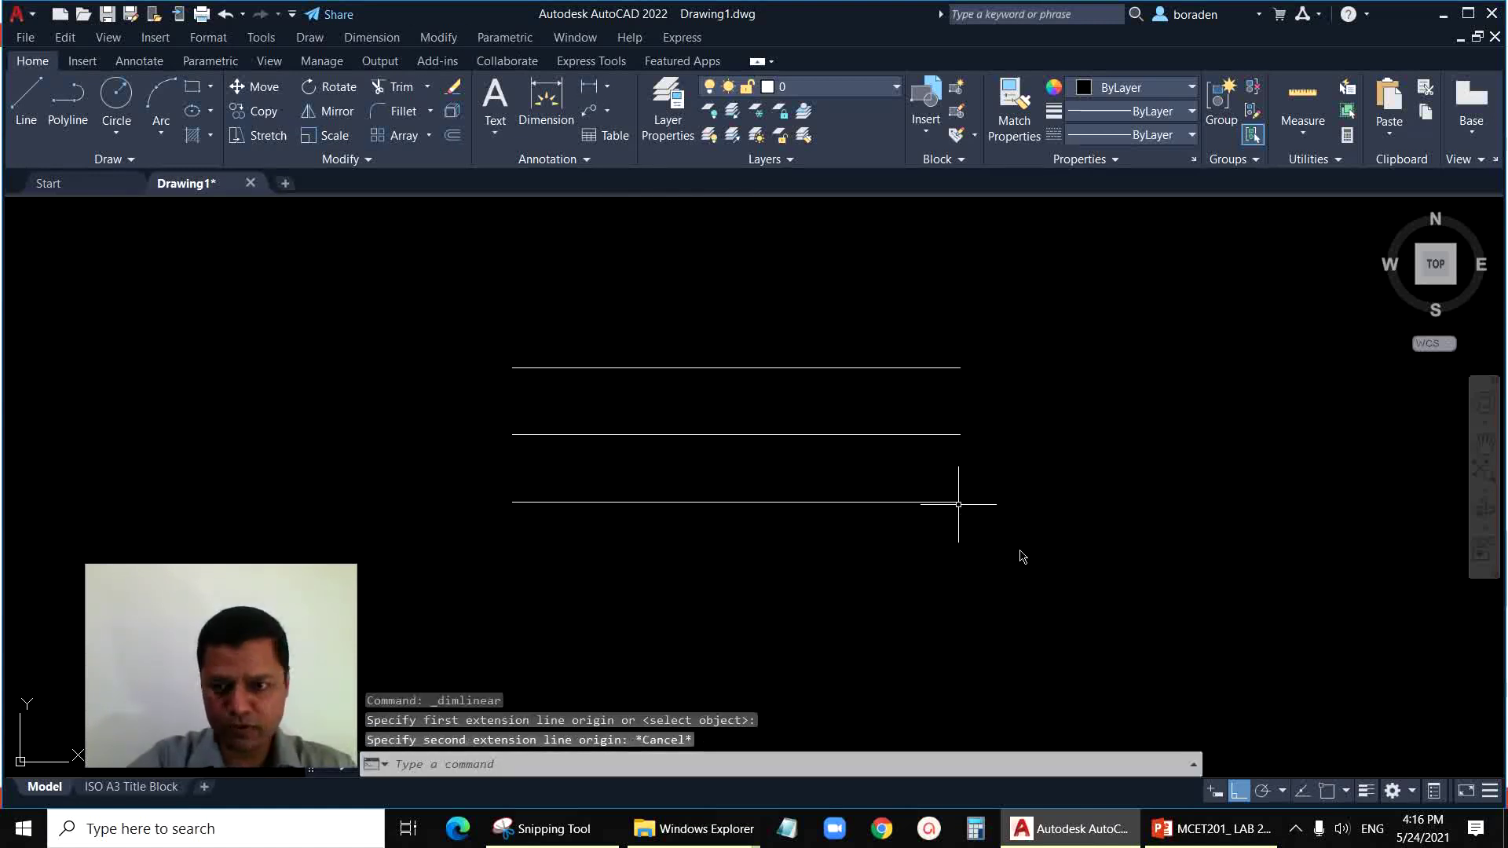
{"action": "left_click", "coordinate": [1326, 791]}
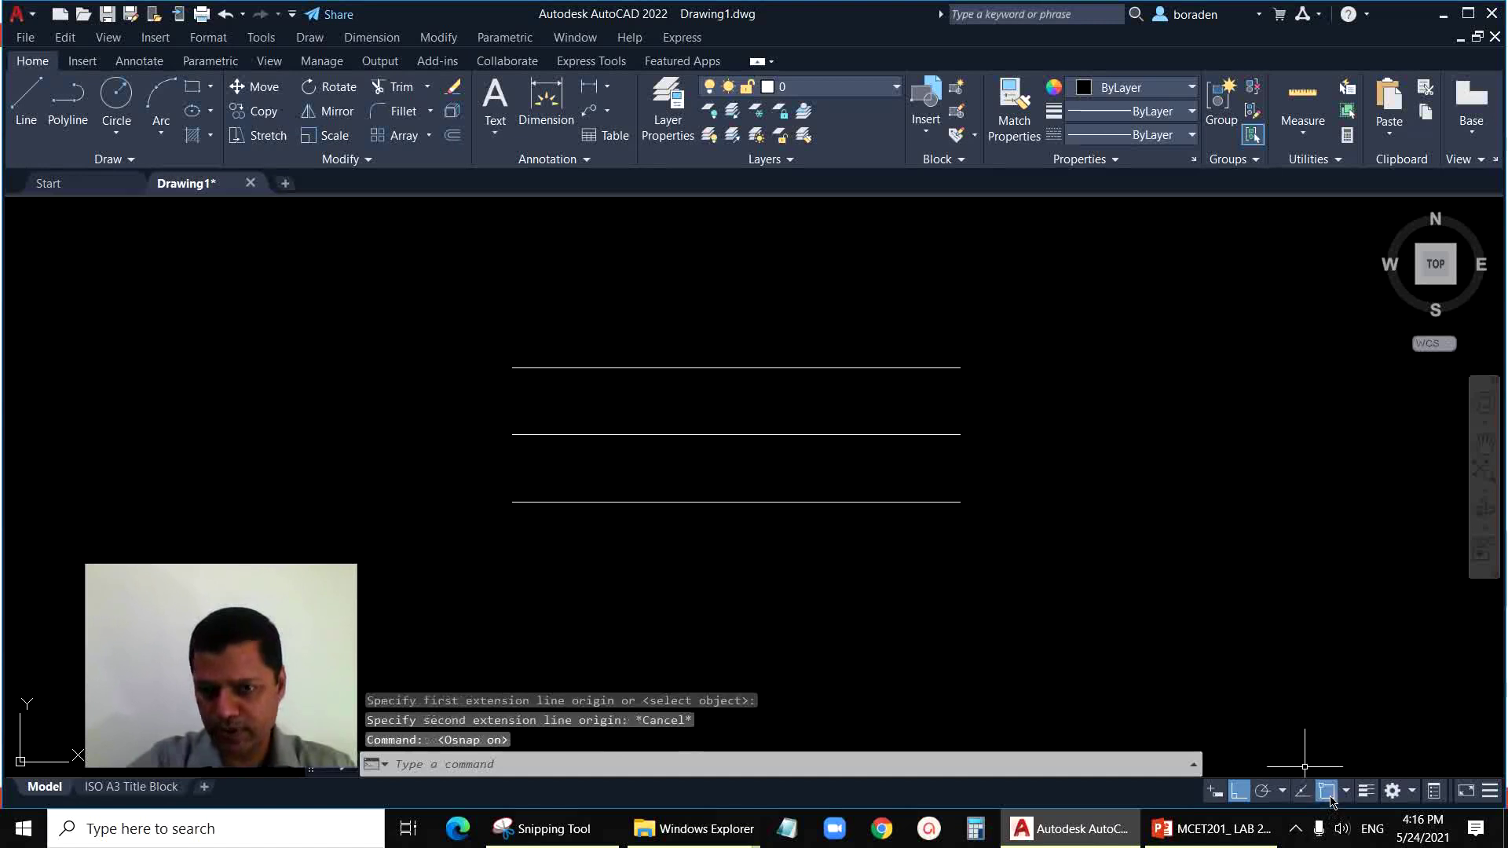
{"action": "left_click", "coordinate": [590, 87]}
{"action": "left_click", "coordinate": [512, 501]}
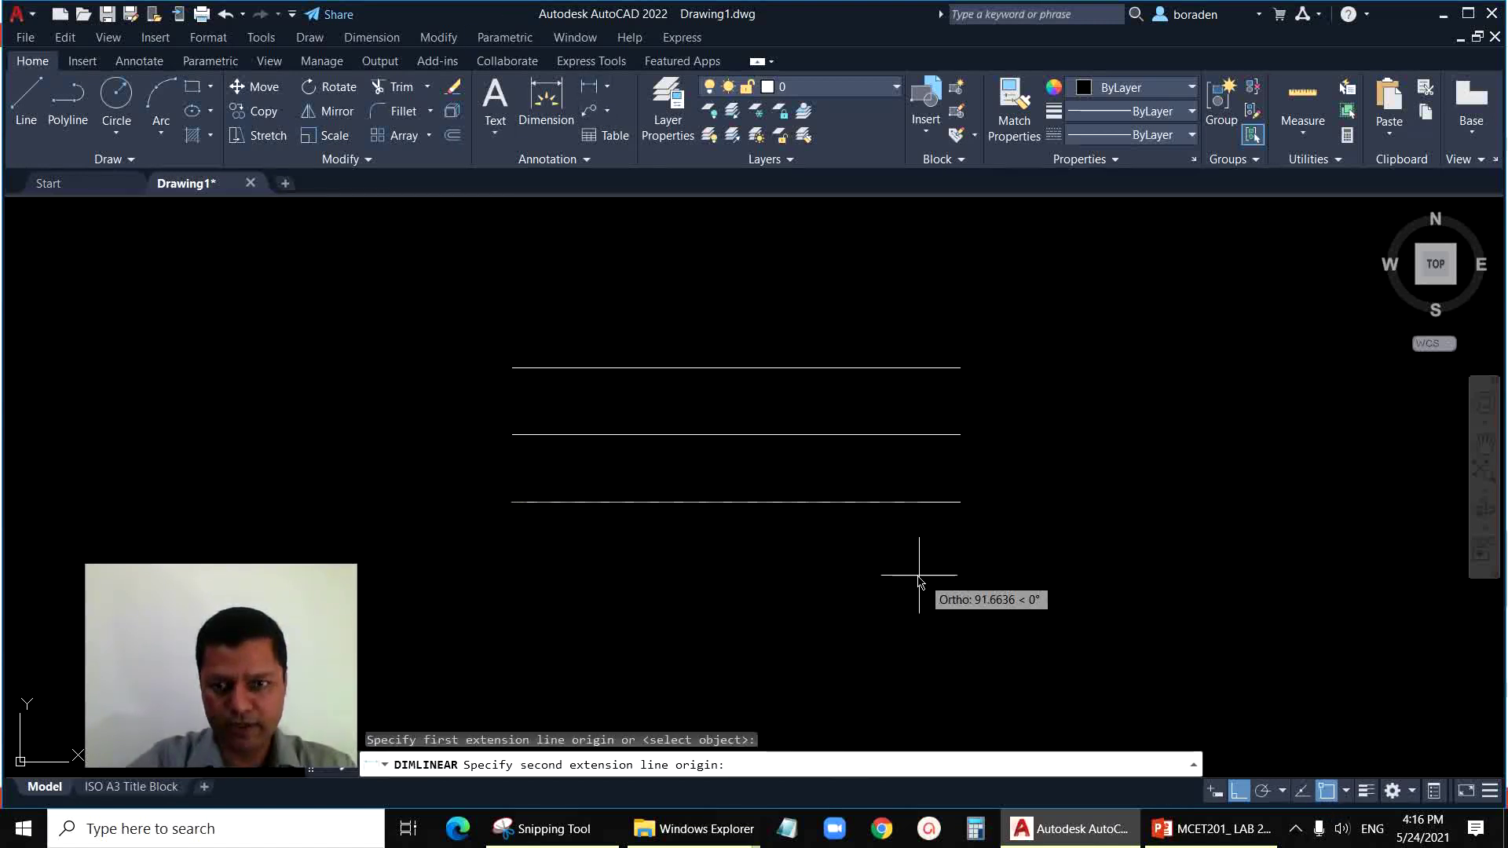
{"action": "left_click", "coordinate": [960, 503]}
{"action": "left_click", "coordinate": [881, 559]}
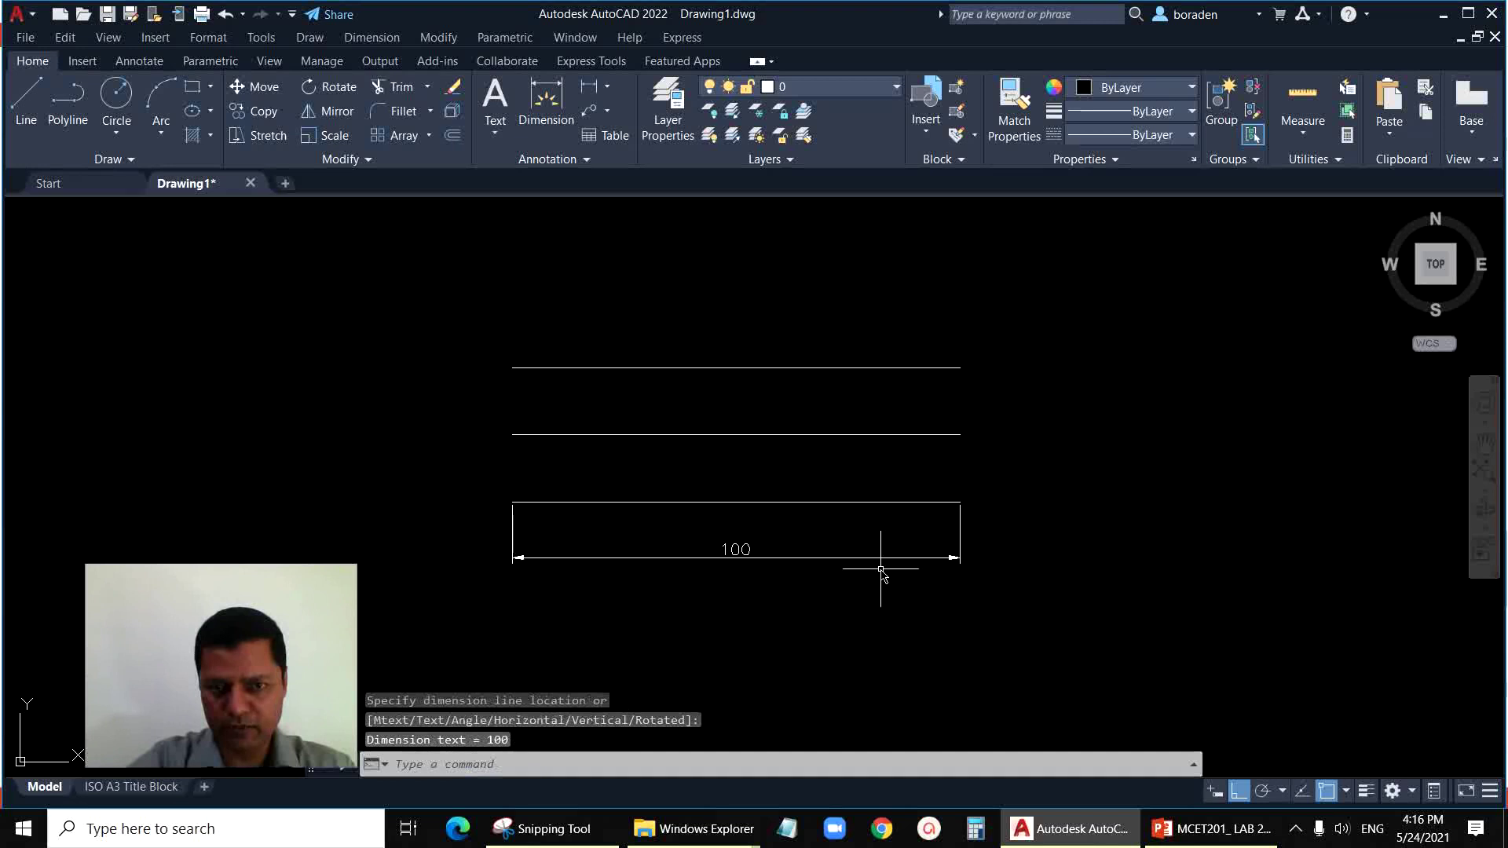
{"action": "scroll", "coordinate": [918, 591], "scroll_direction": "up", "scroll_amount": 2}
{"action": "scroll", "coordinate": [955, 594], "scroll_direction": "down", "scroll_amount": 2}
{"action": "left_click", "coordinate": [909, 561]}
{"action": "left_click", "coordinate": [877, 591]}
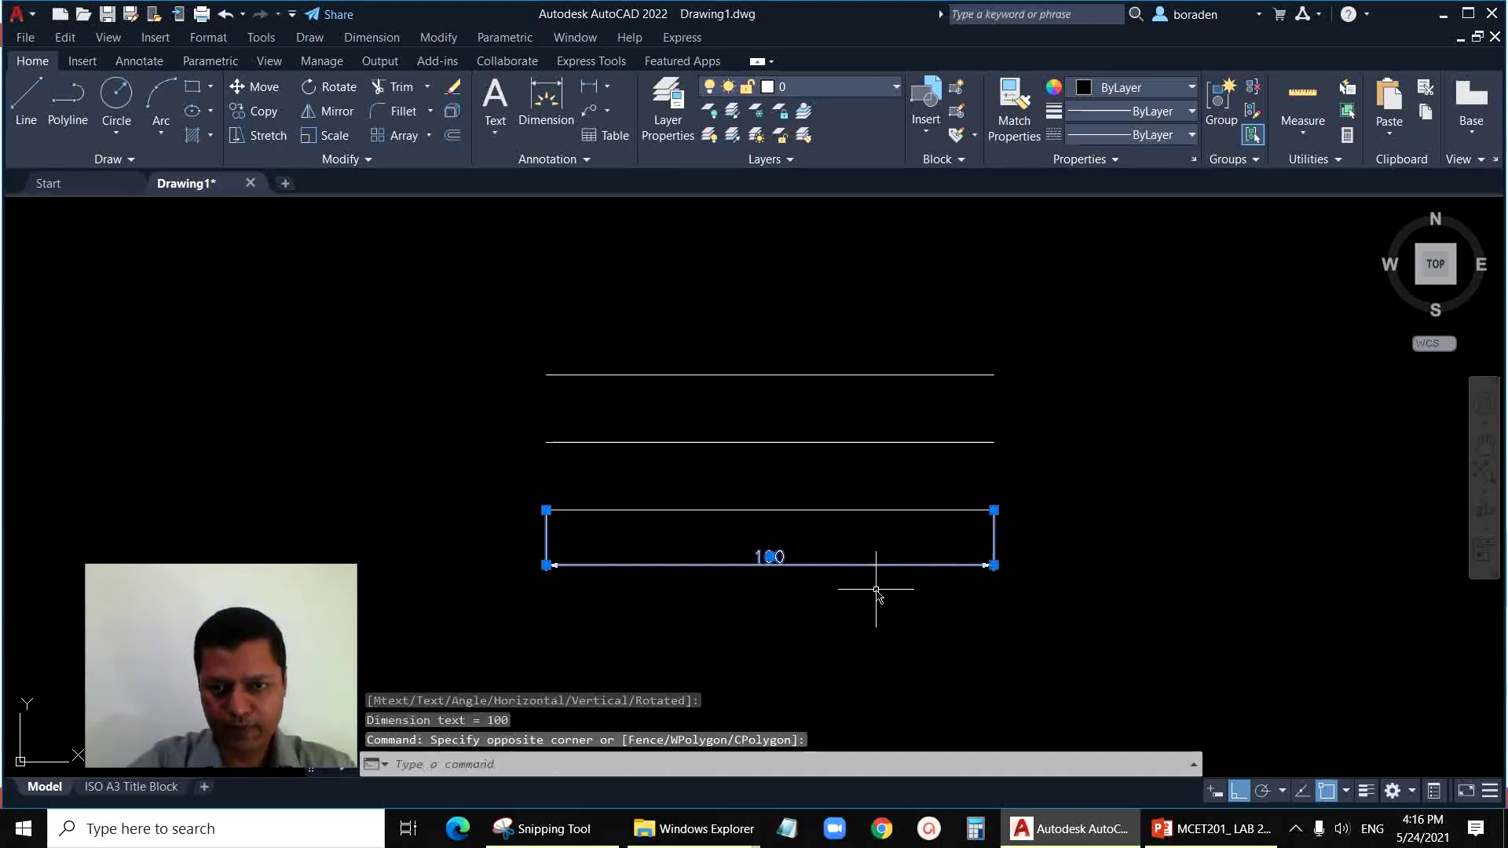
{"action": "key", "text": "Delete"}
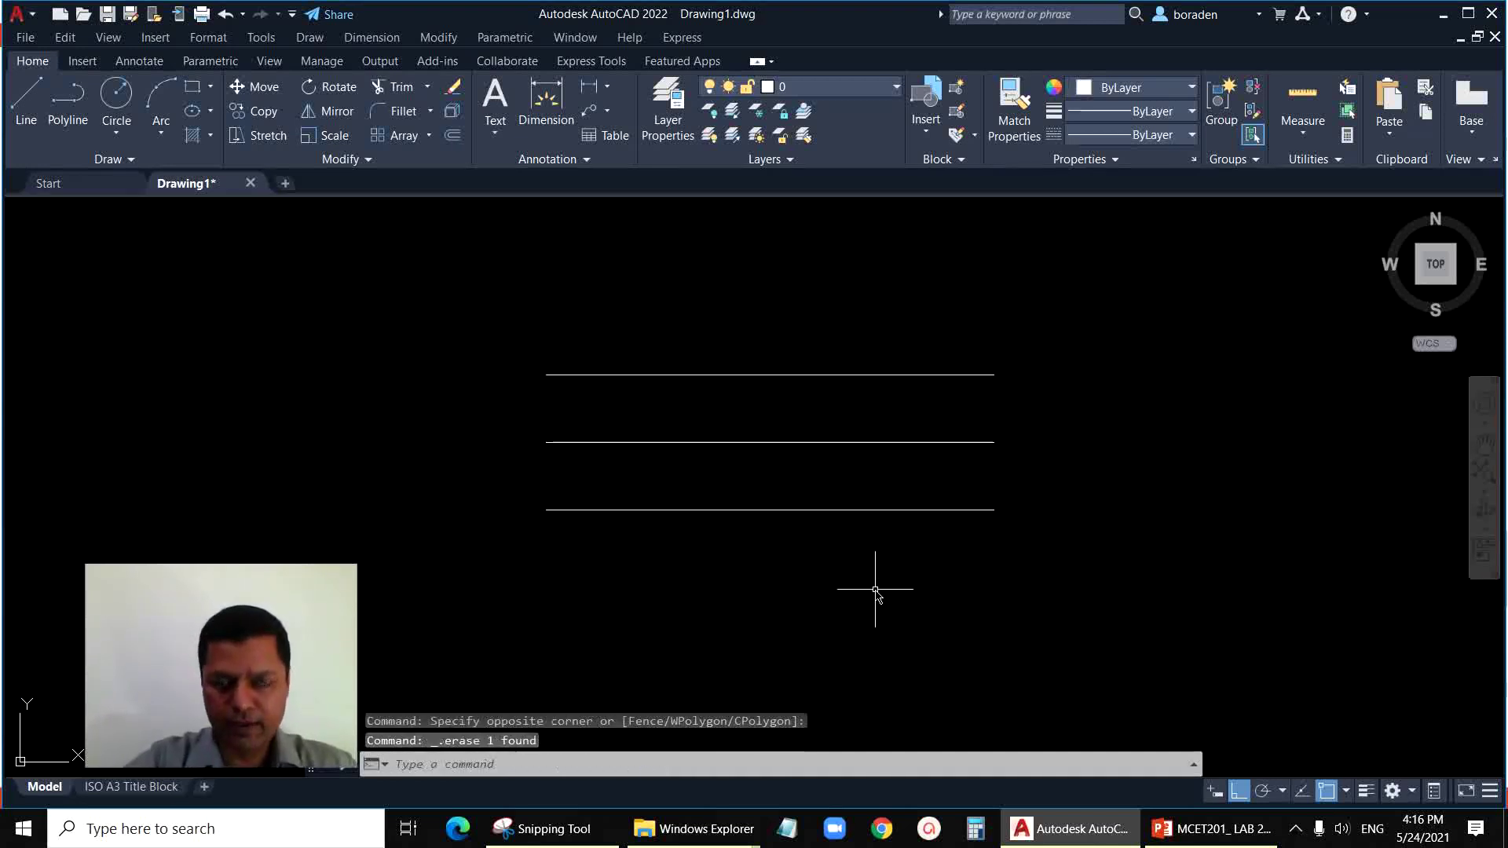
{"action": "left_click", "coordinate": [592, 93]}
Step: Check the 30 height between the right endpoints with a dimension, then delete it
{"action": "left_click", "coordinate": [994, 376]}
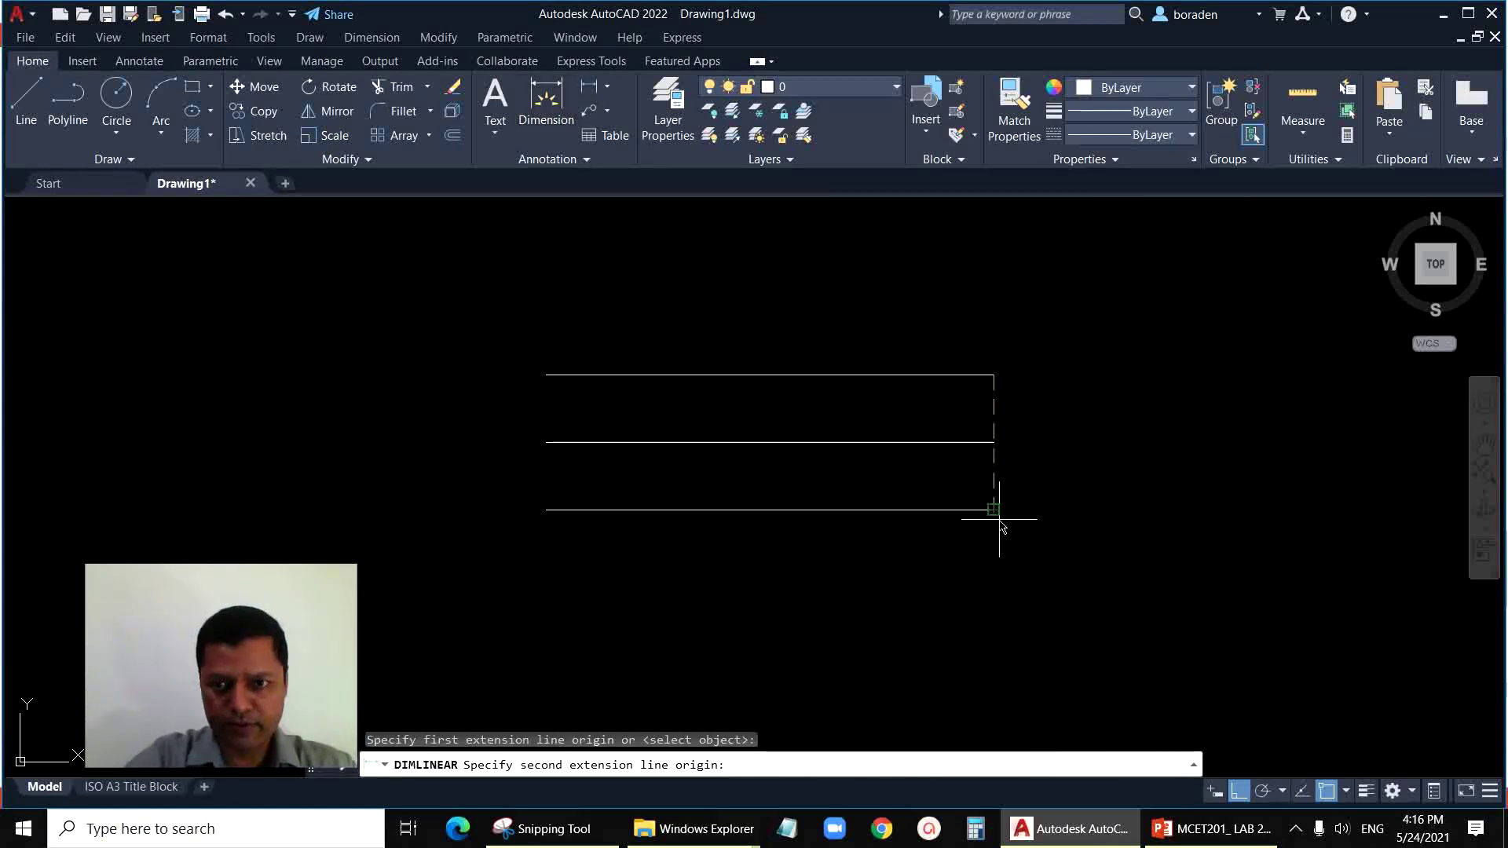
{"action": "left_click", "coordinate": [993, 510]}
{"action": "left_click", "coordinate": [1103, 528]}
{"action": "left_click", "coordinate": [1137, 474]}
{"action": "left_click", "coordinate": [1088, 528]}
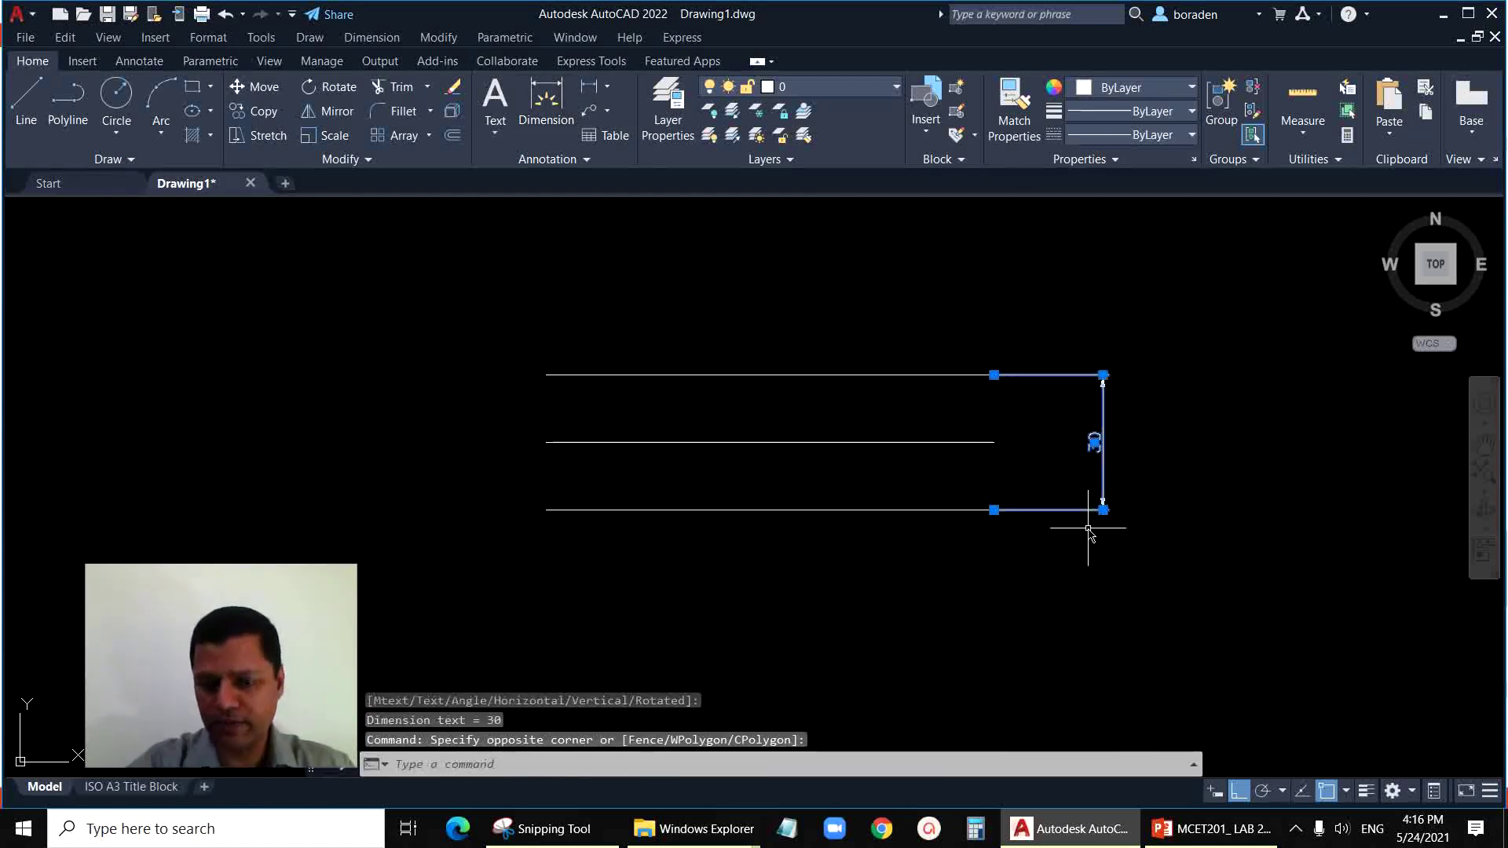
{"action": "key", "text": "Delete"}
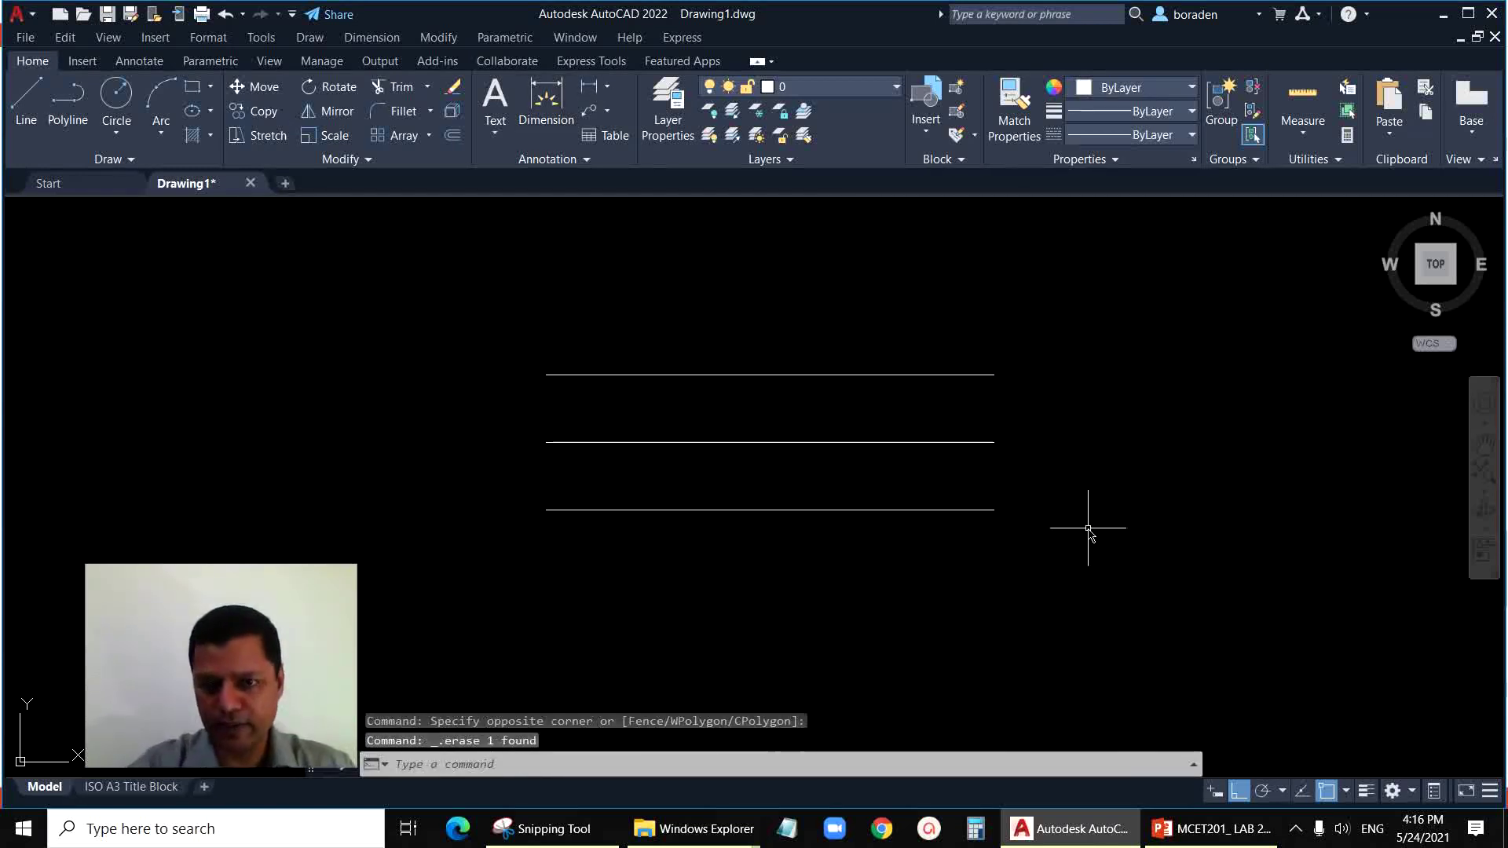
Step: Draw a vertical line joining the top and bottom lines' right ends
{"action": "left_click", "coordinate": [26, 101]}
{"action": "left_click", "coordinate": [994, 376]}
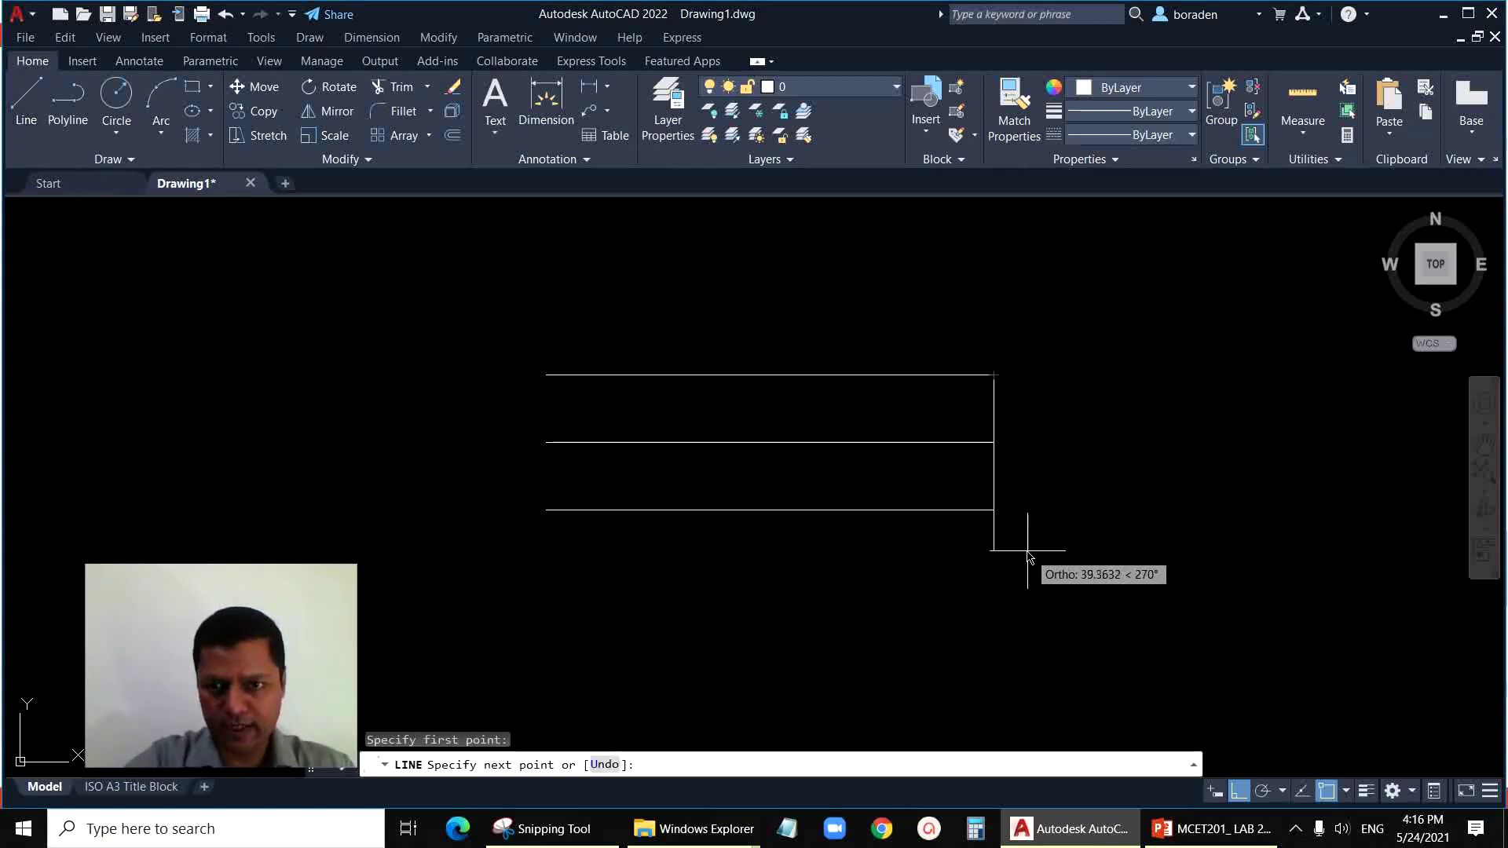
{"action": "left_click", "coordinate": [994, 509]}
{"action": "key", "text": "Return"}
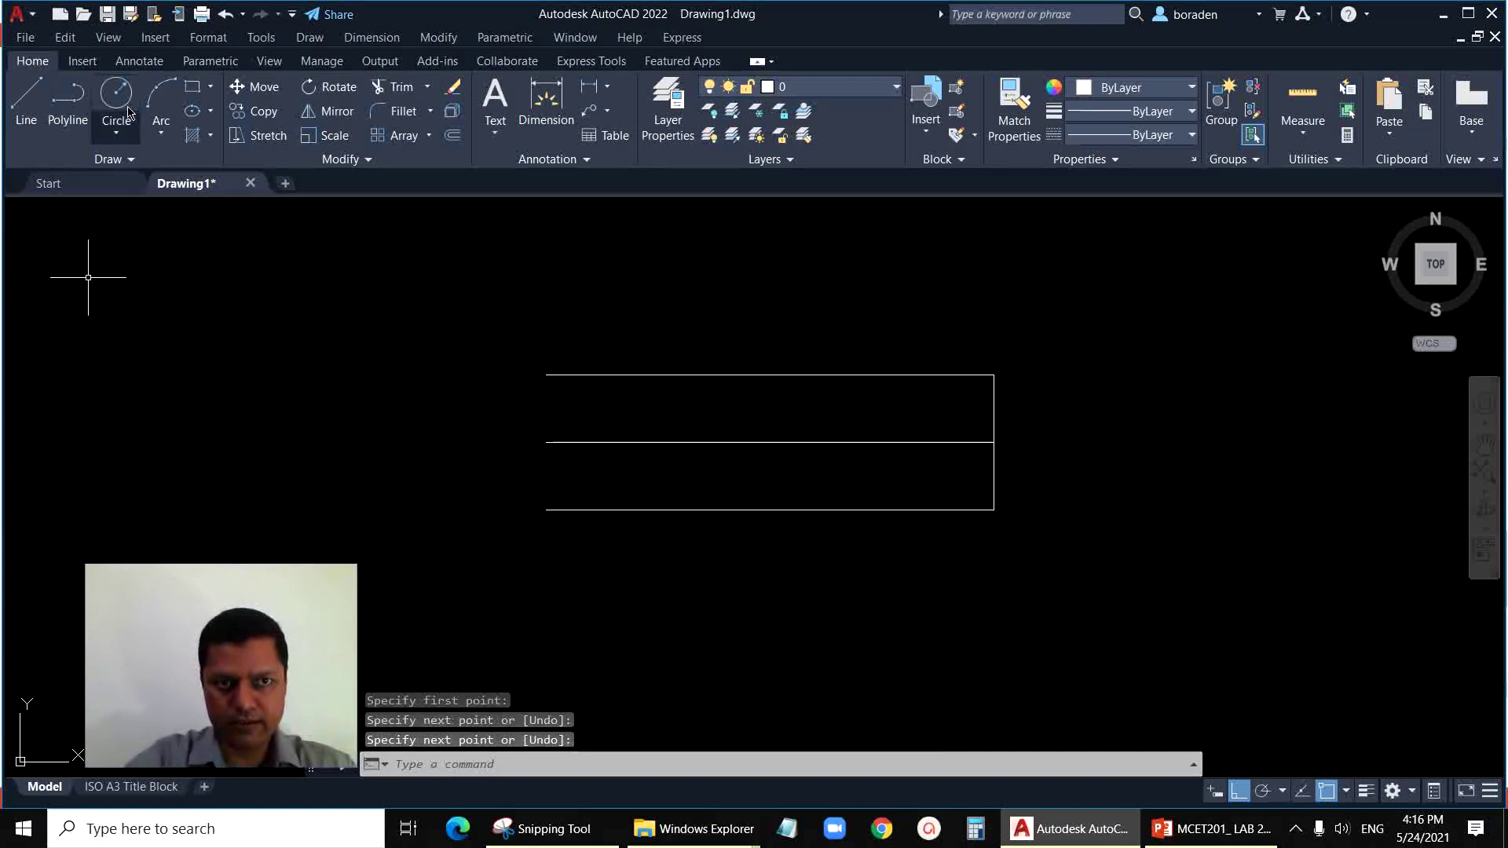
Step: Offset the right vertical line 60 units to the left
{"action": "left_click", "coordinate": [453, 135]}
{"action": "type", "text": "60"}
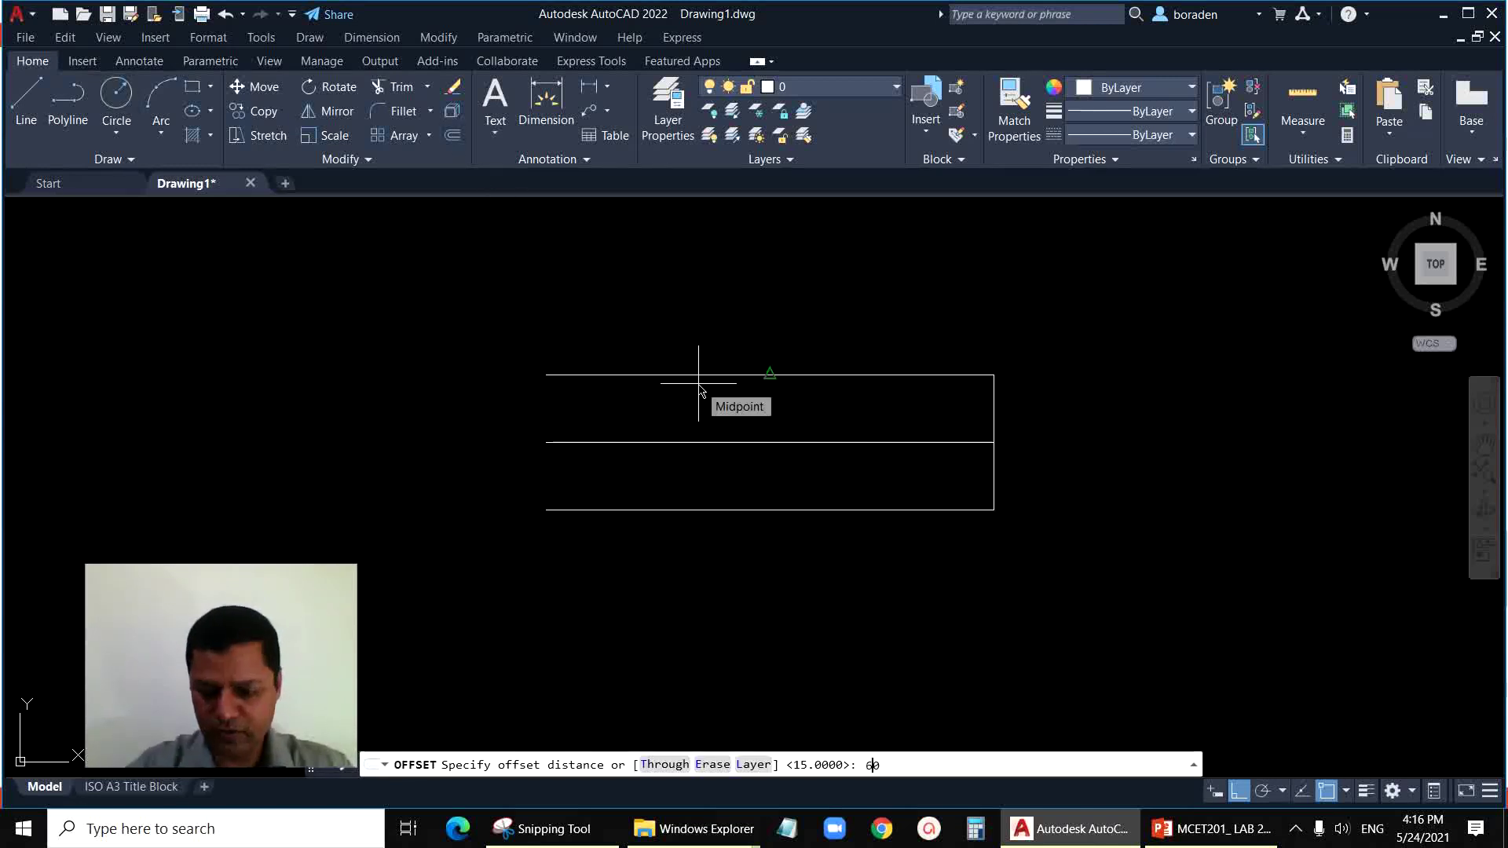
{"action": "key", "text": "Return"}
{"action": "left_click", "coordinate": [994, 427]}
{"action": "left_click", "coordinate": [809, 449]}
{"action": "key", "text": "Escape"}
Step: Draw an axis segment from the new vertical line to the right edge
{"action": "scroll", "coordinate": [936, 461], "scroll_direction": "up", "scroll_amount": 2}
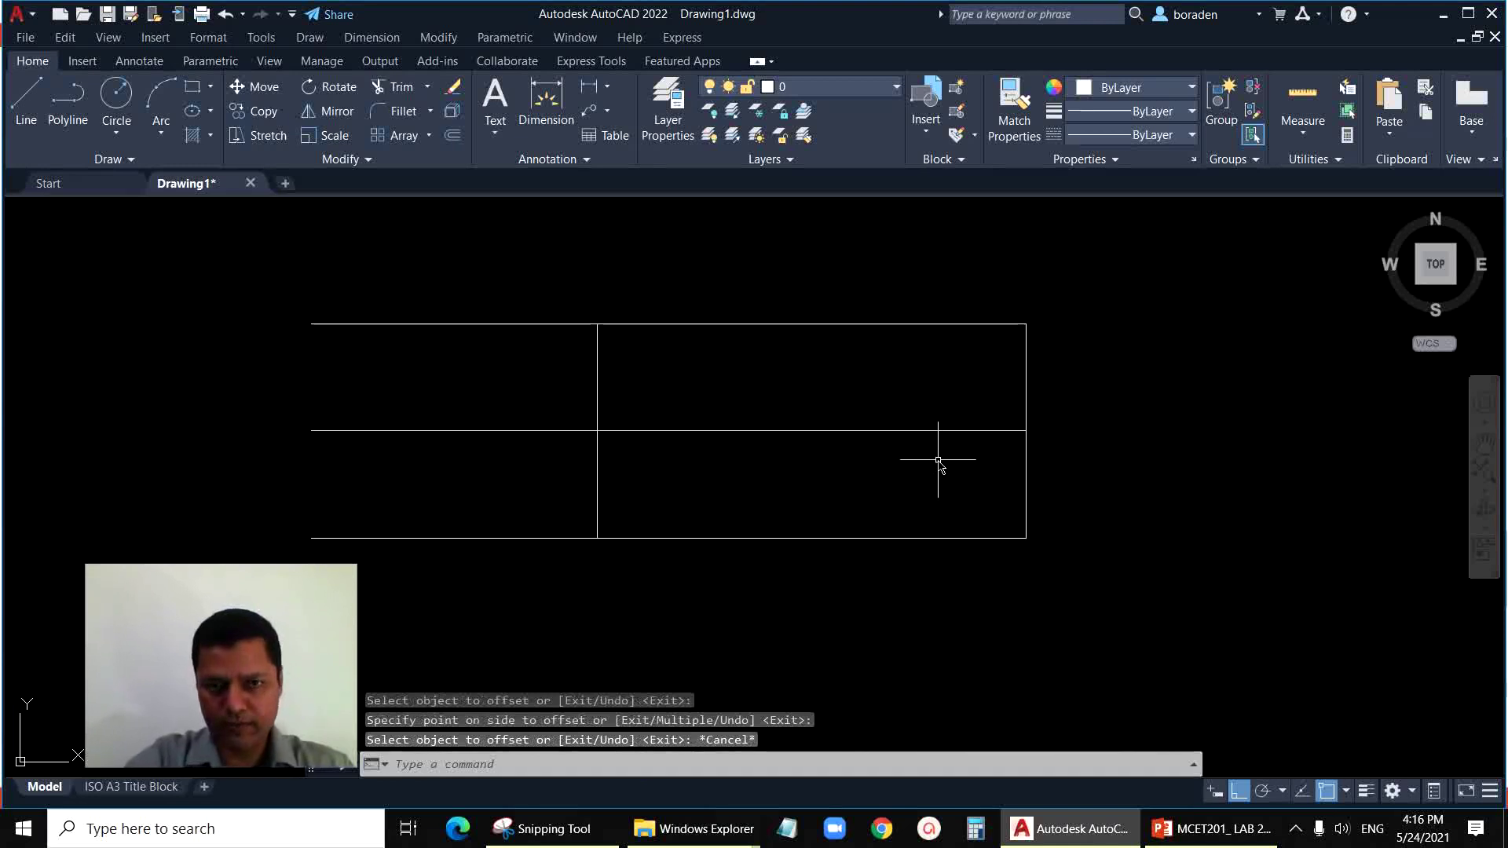
{"action": "left_click", "coordinate": [26, 100]}
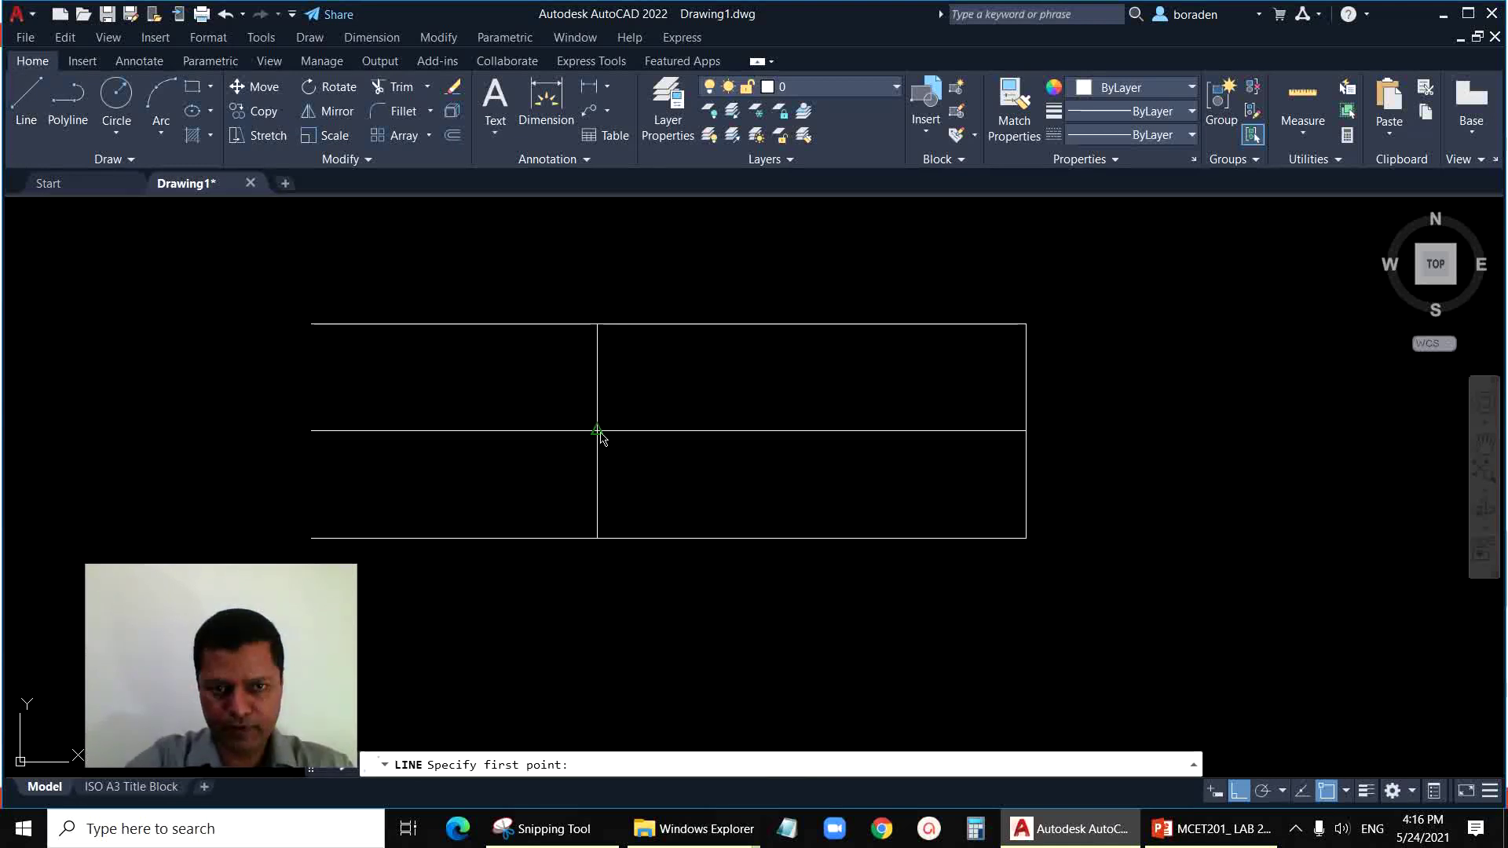
{"action": "left_click", "coordinate": [597, 431]}
{"action": "left_click", "coordinate": [1027, 432]}
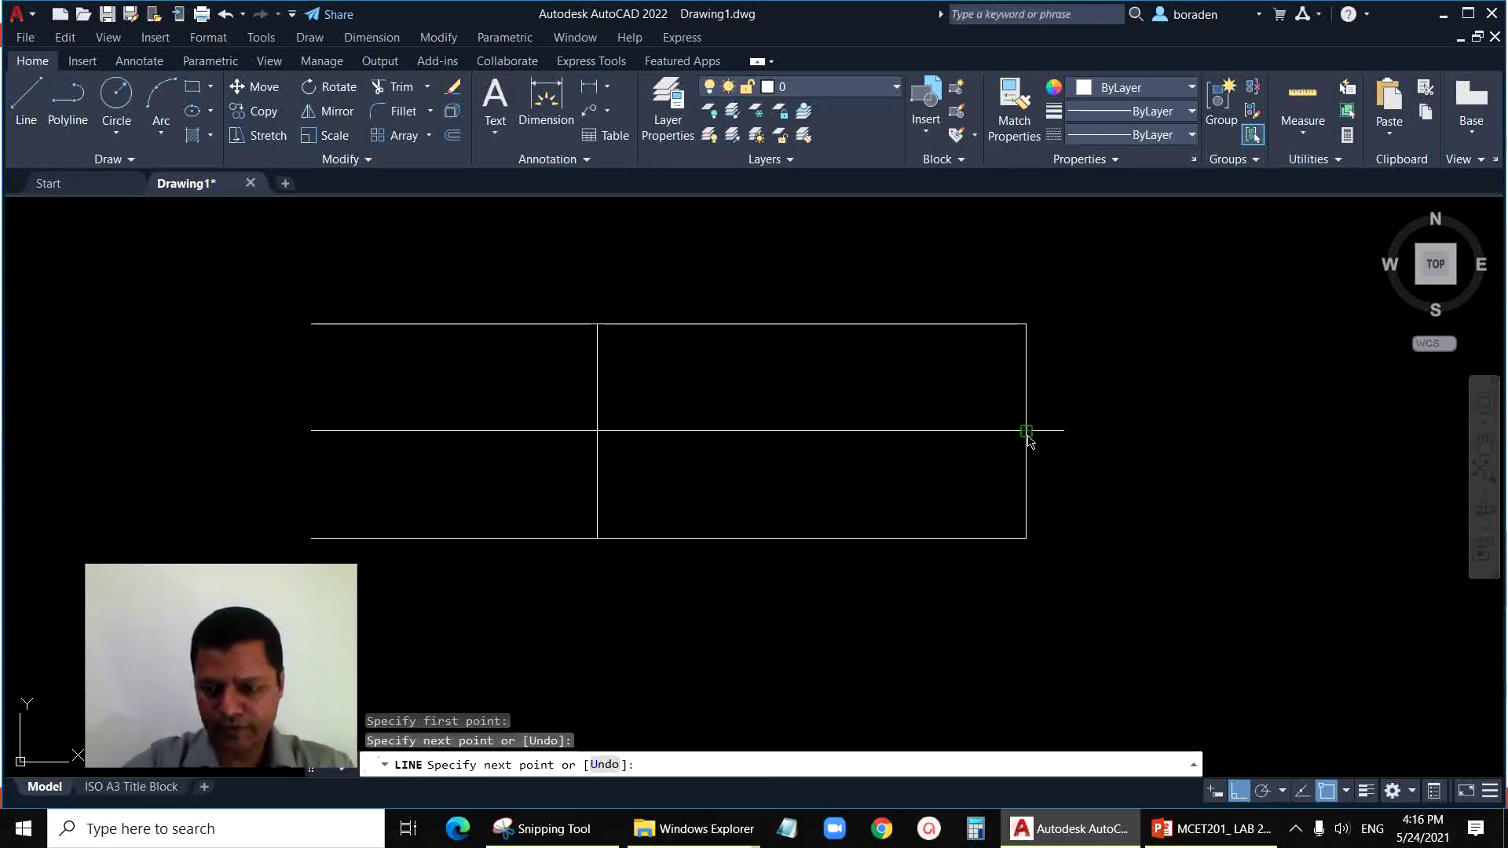
{"action": "key", "text": "Return"}
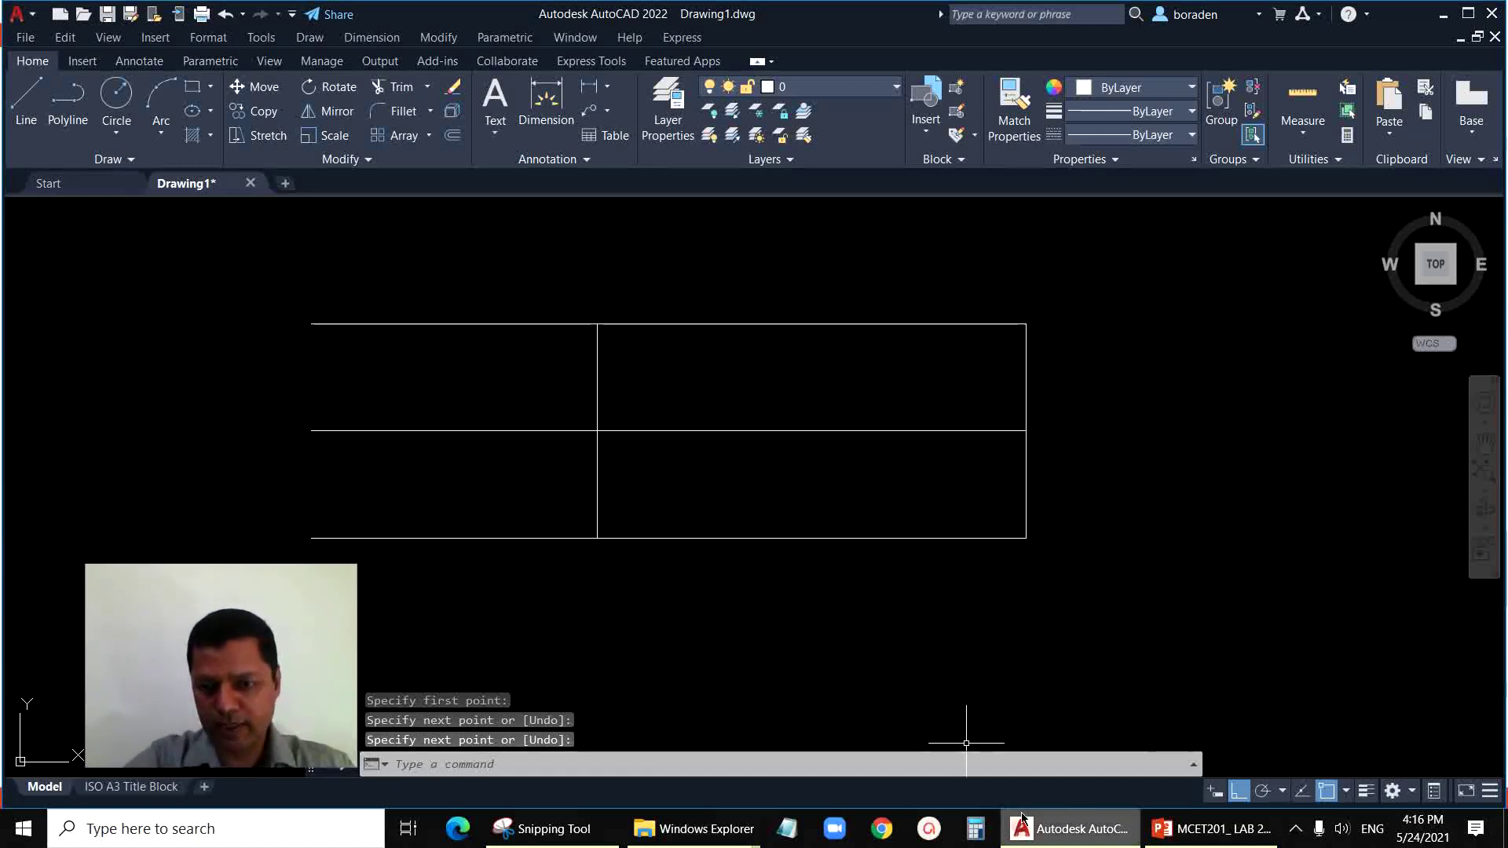
{"action": "left_click", "coordinate": [1176, 831]}
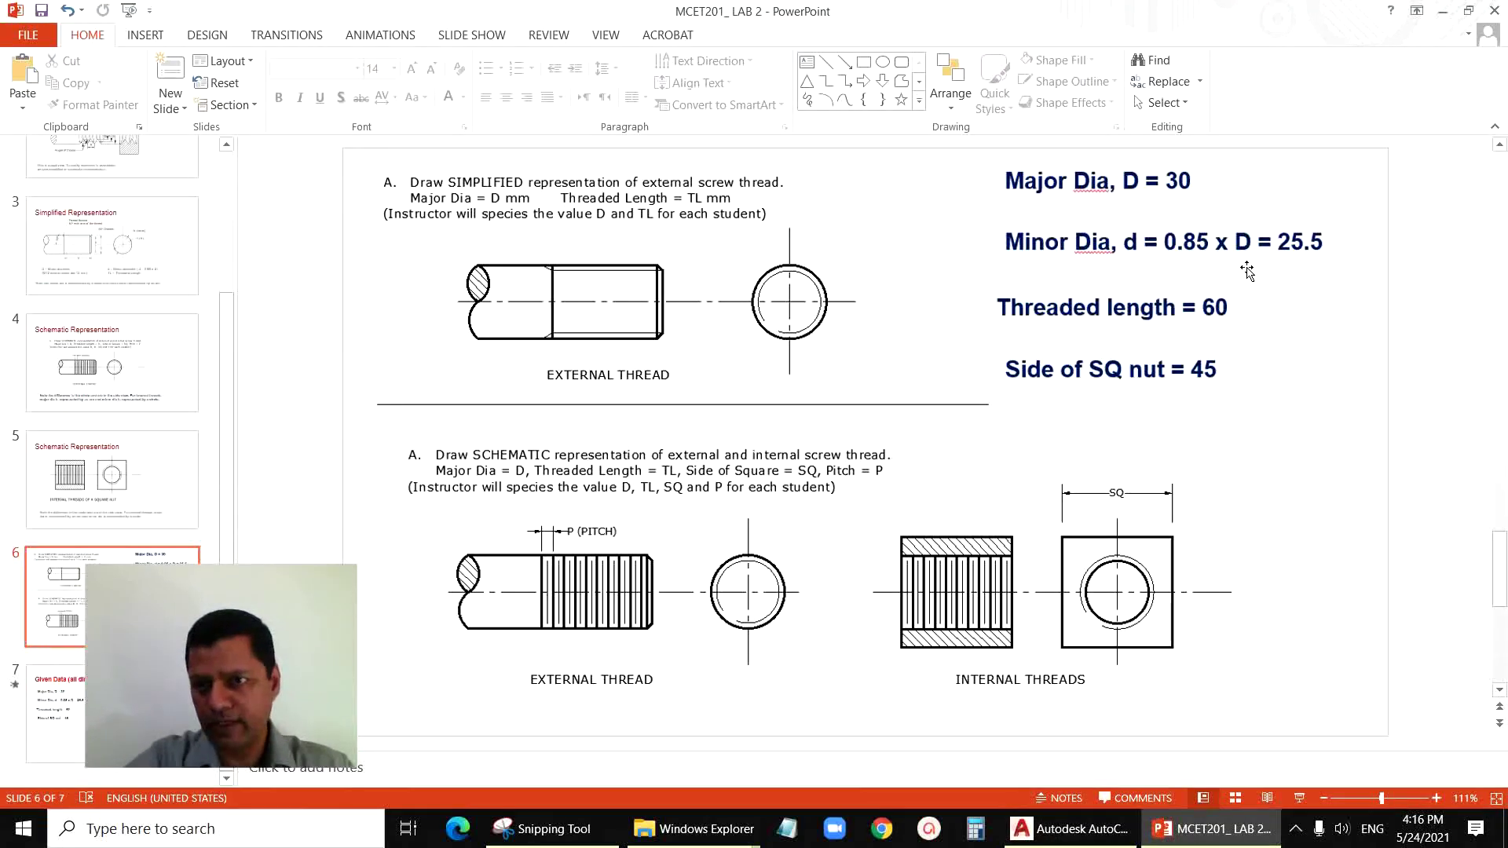
{"action": "left_click", "coordinate": [1249, 834]}
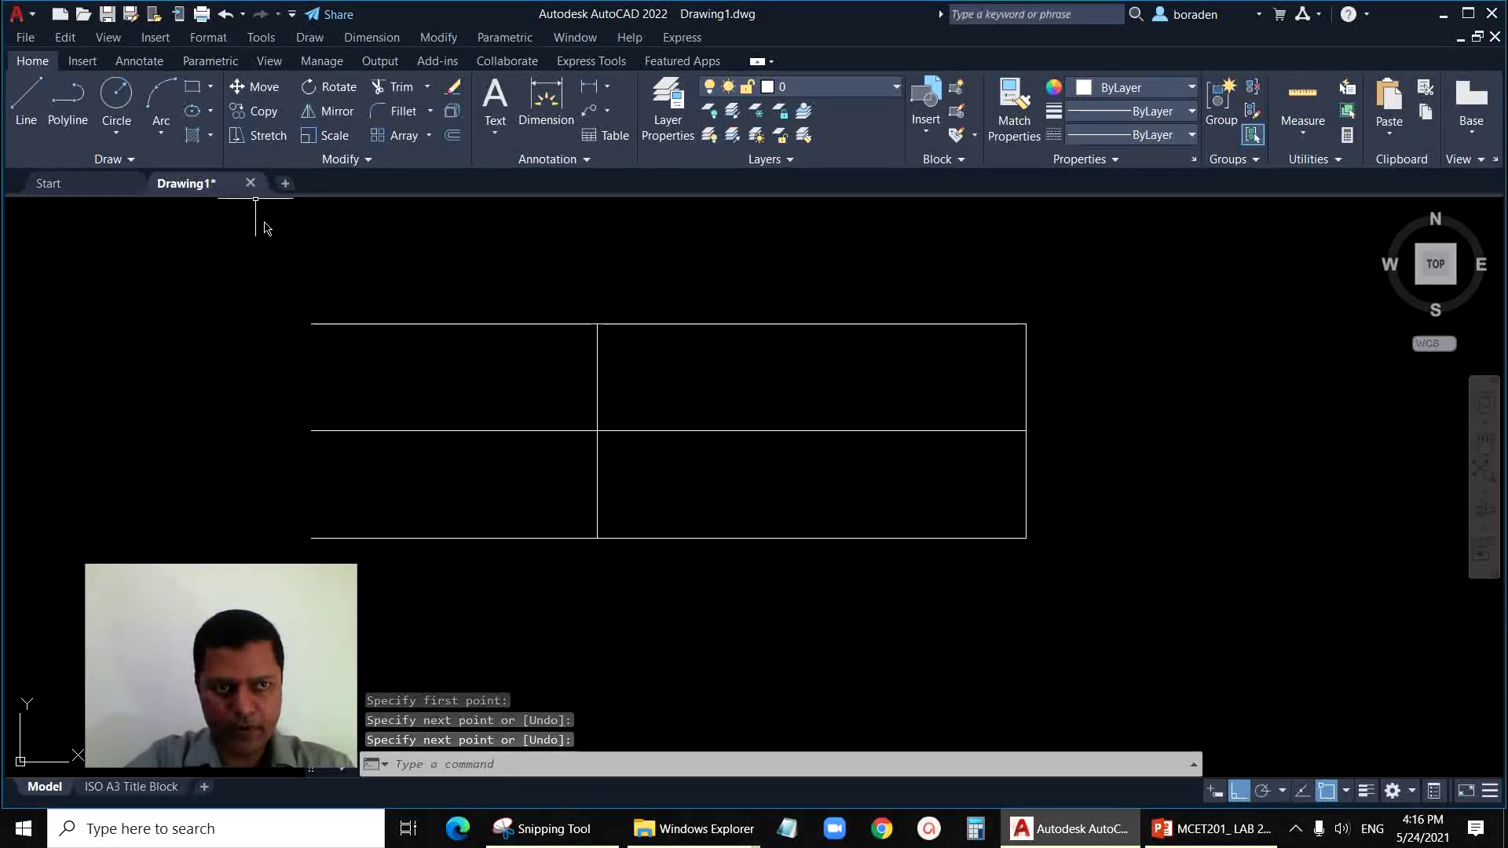
Step: Compute 25.5/2 in the Calculator and set 12.75 as the offset distance
{"action": "type", "text": "o"}
{"action": "key", "text": "Return"}
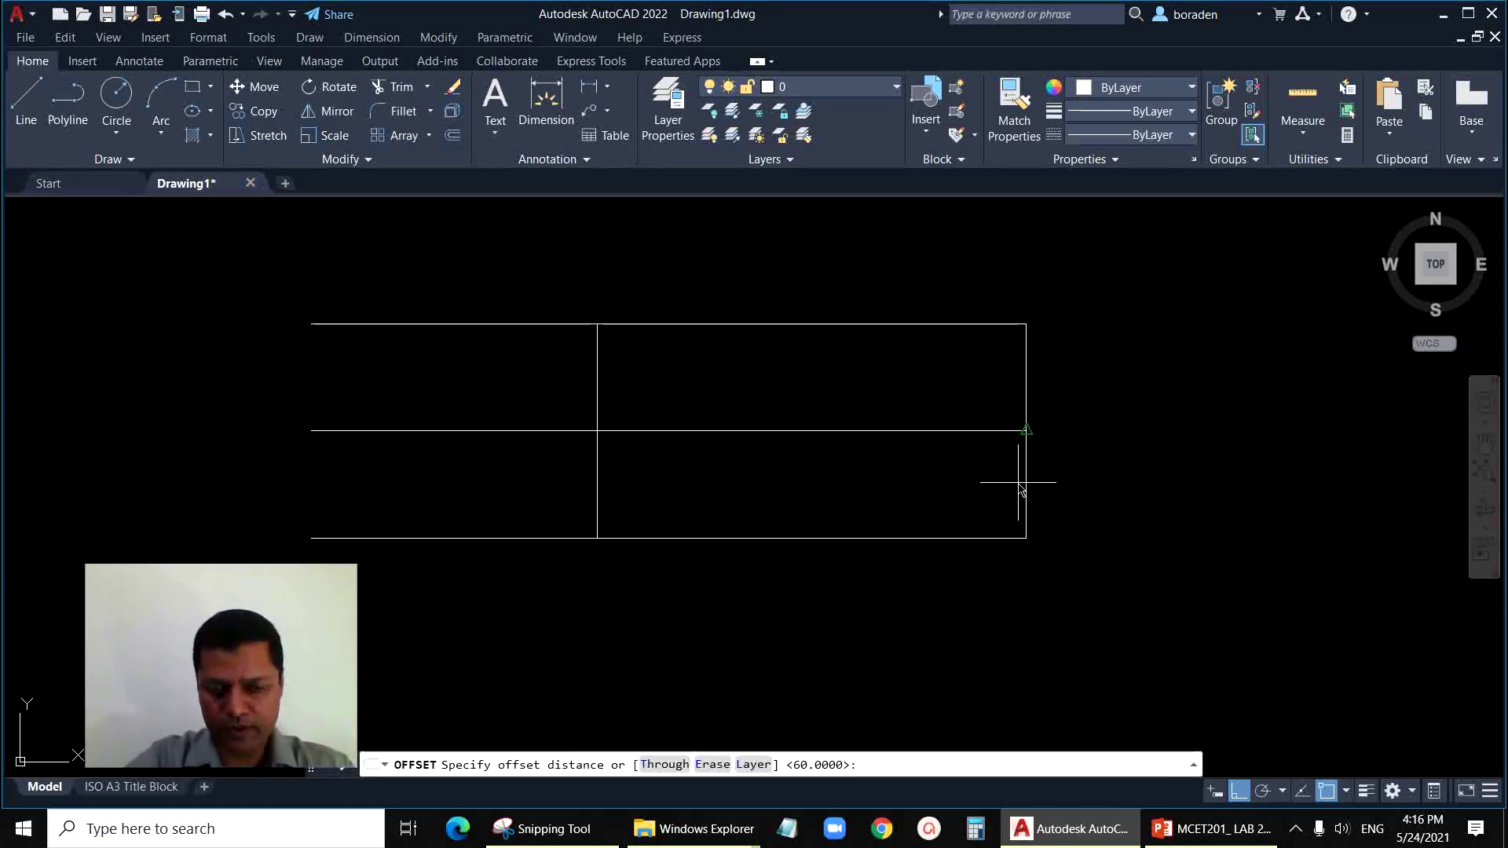
{"action": "left_click", "coordinate": [978, 832]}
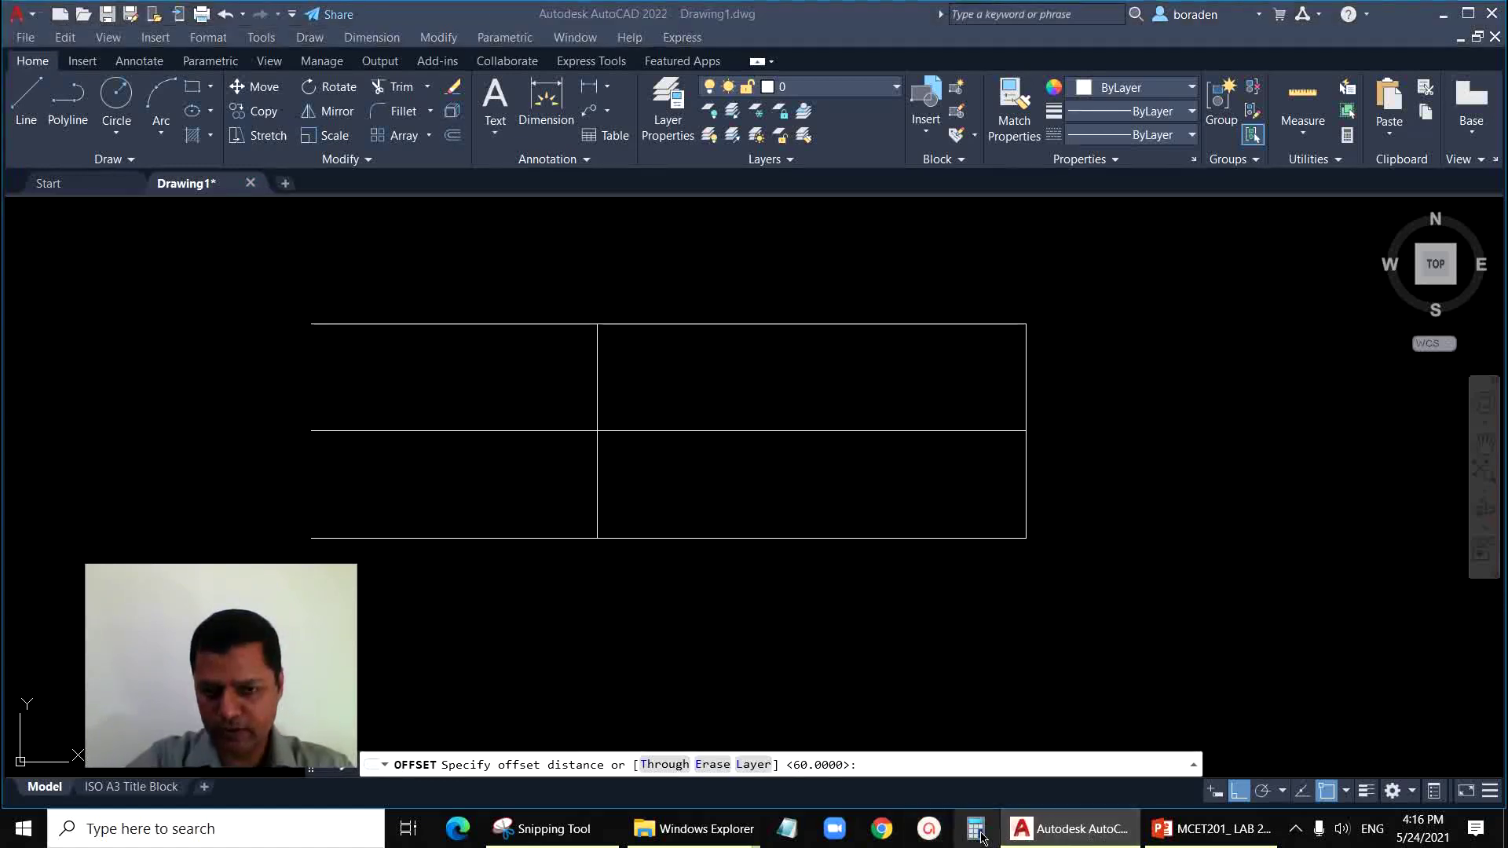
{"action": "type", "text": "25.5/2"}
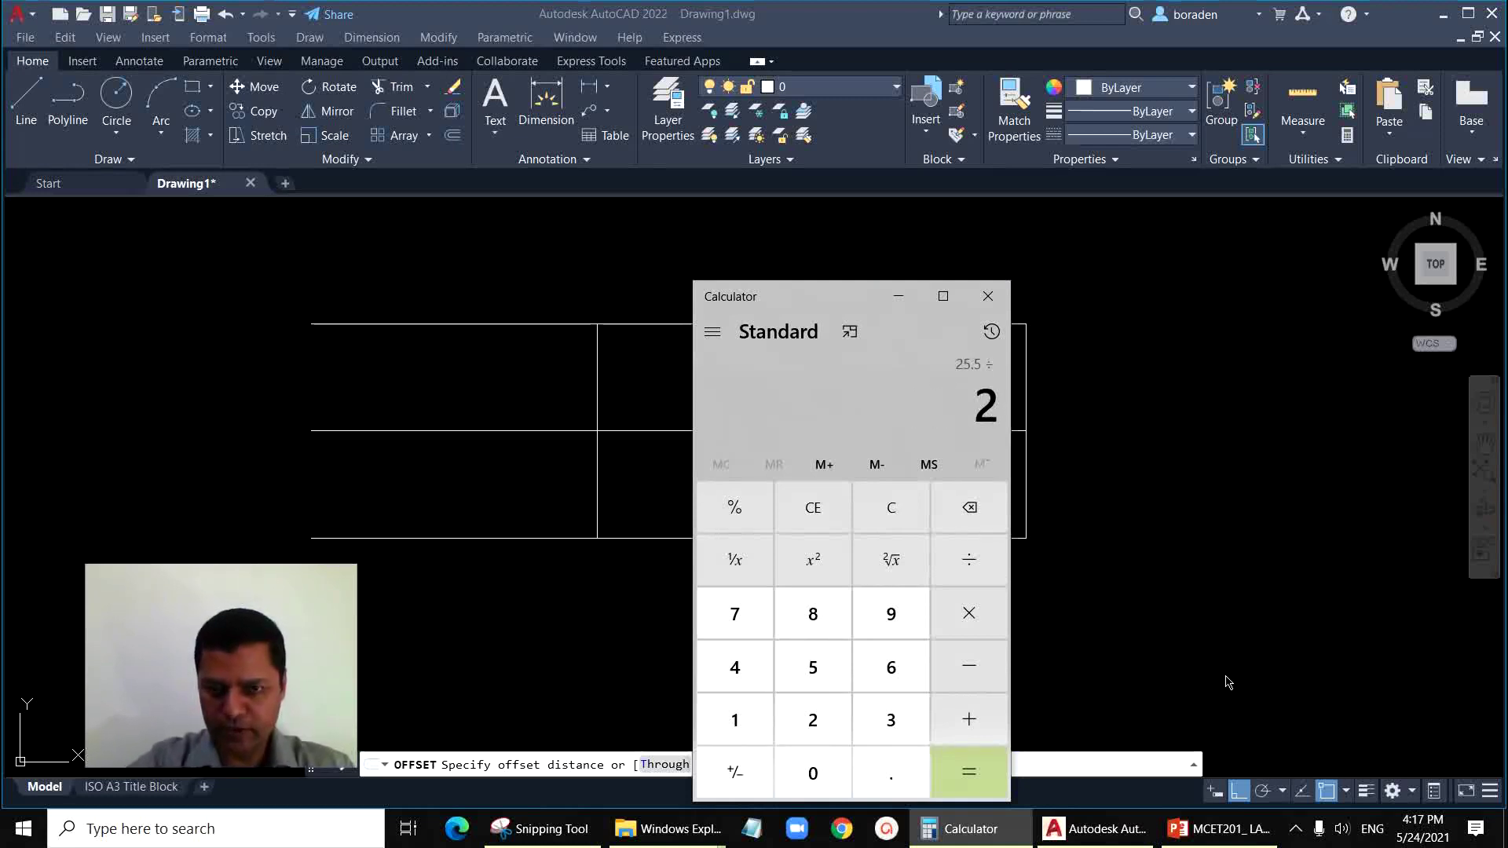
{"action": "key", "text": "Return"}
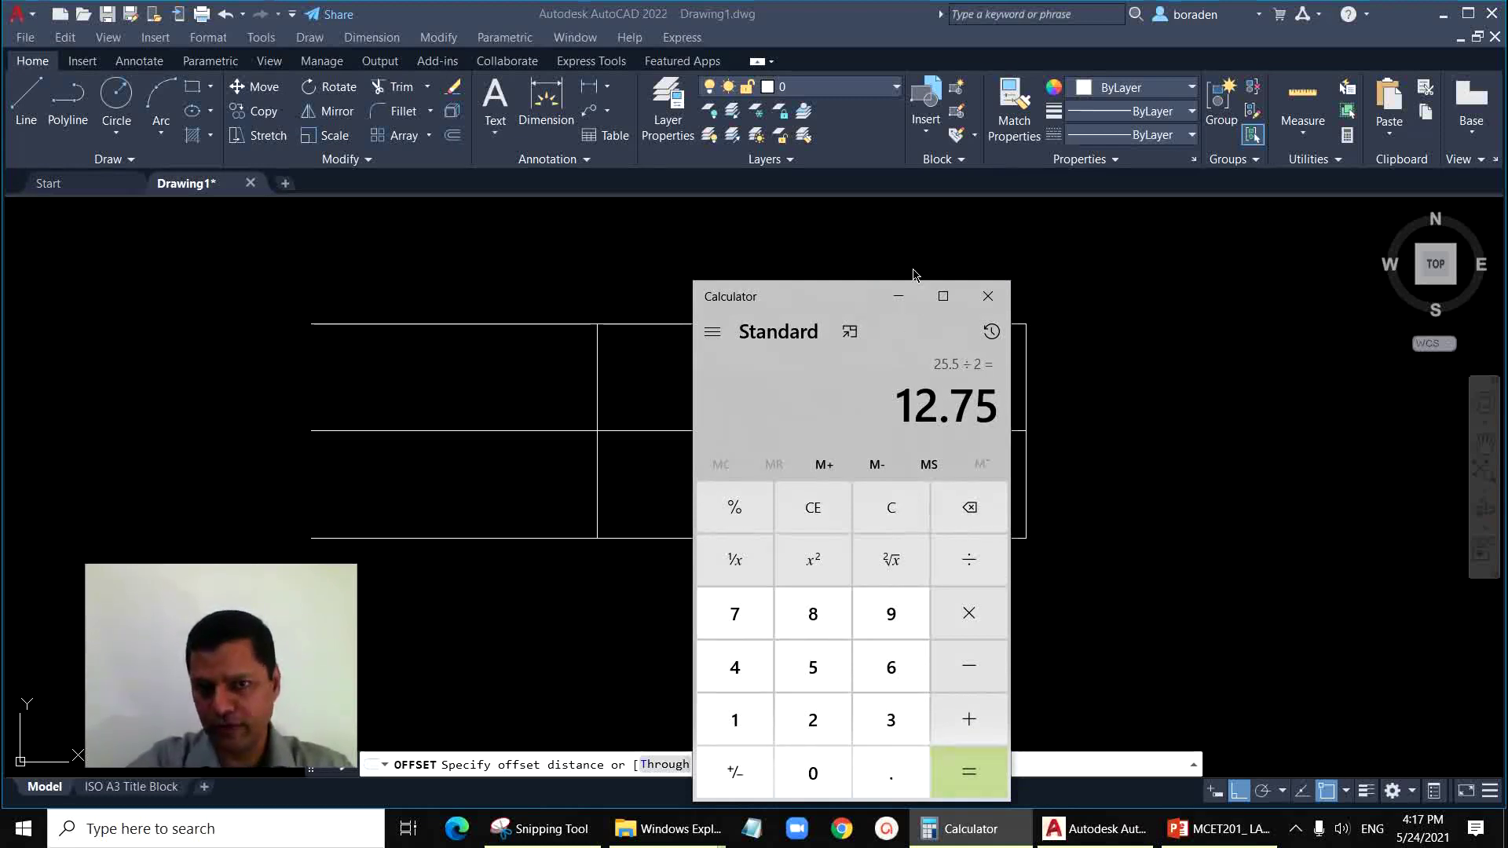
{"action": "left_click", "coordinate": [898, 296]}
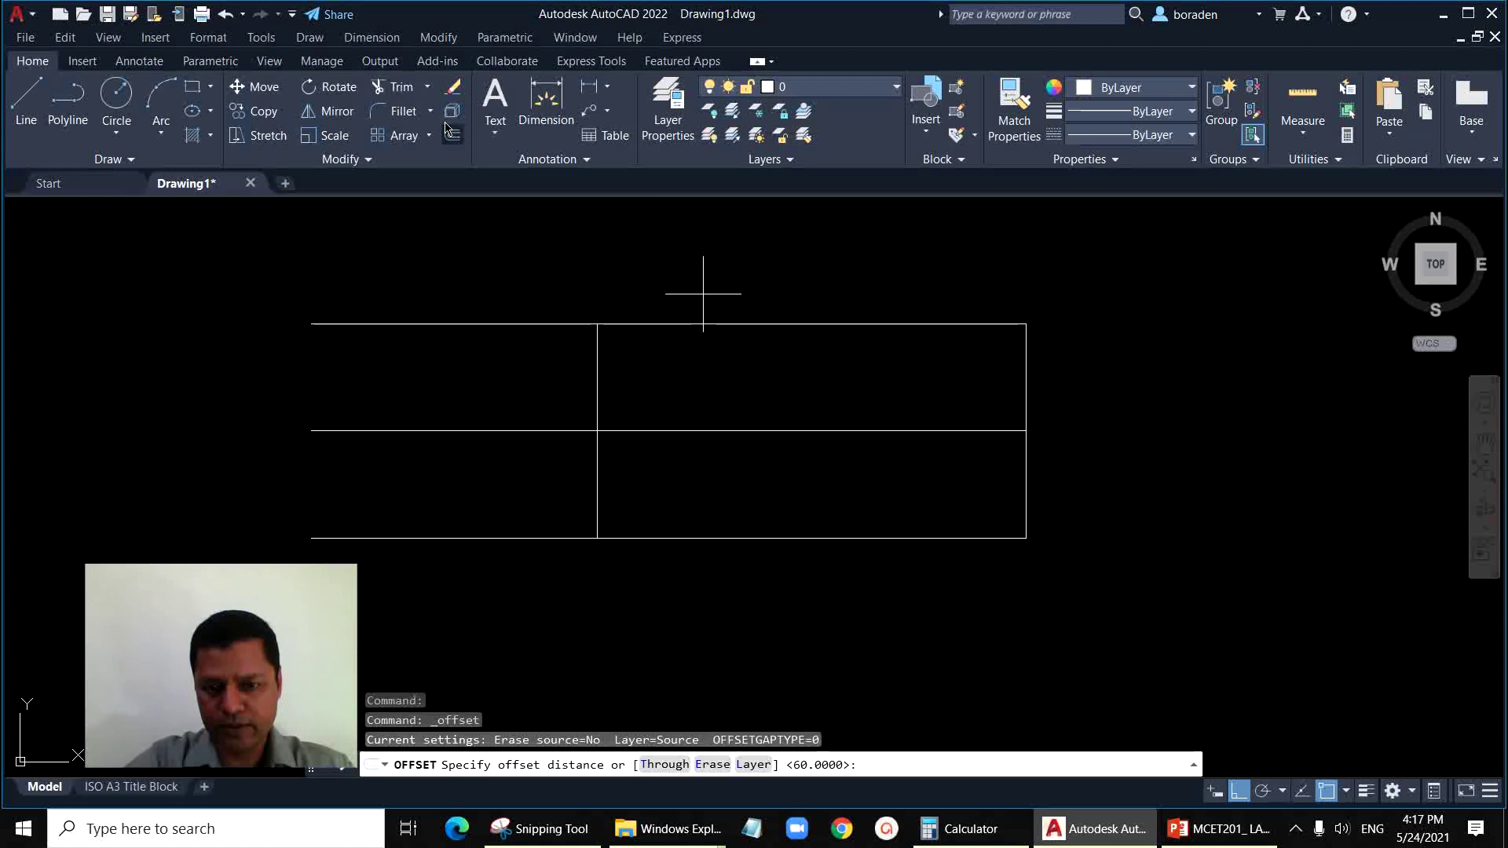
{"action": "type", "text": "75"}
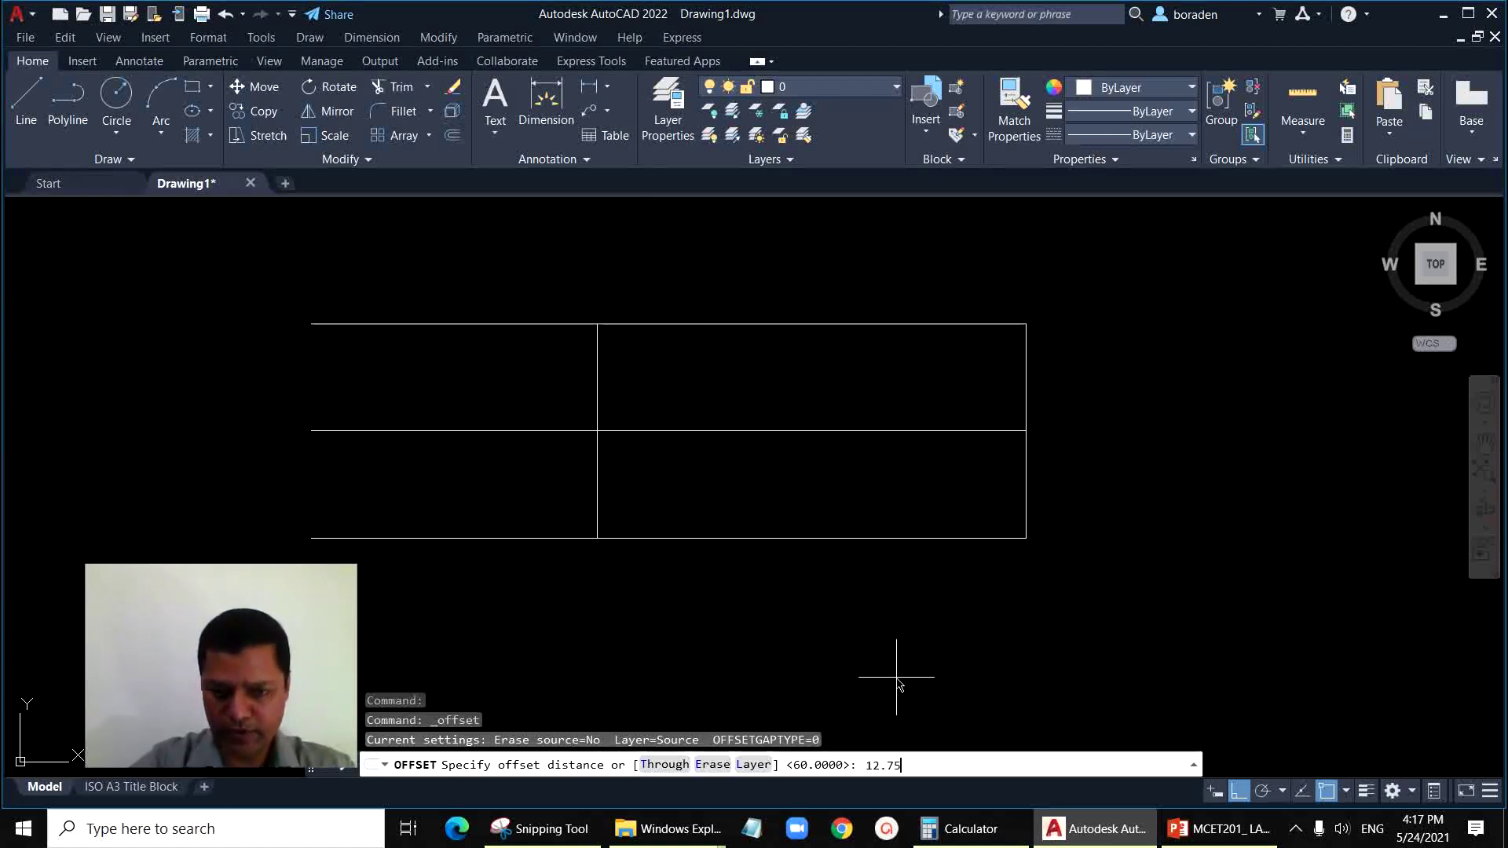
{"action": "key", "text": "Return"}
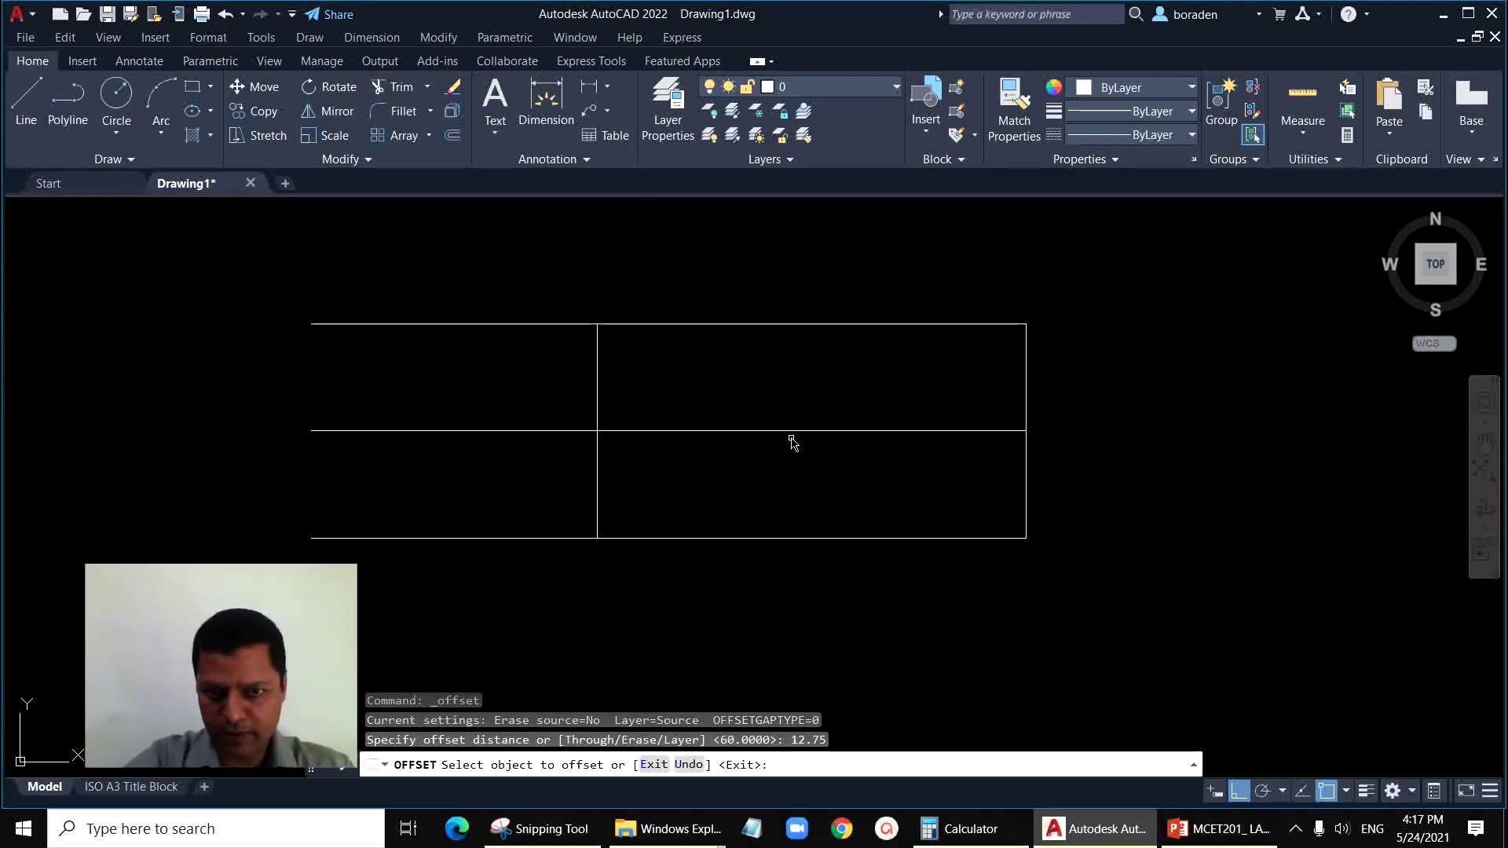
Step: Offset the axis segment 12.75 above and below to form the minor-diameter lines
{"action": "left_click", "coordinate": [791, 432]}
{"action": "left_click", "coordinate": [795, 401]}
{"action": "left_click", "coordinate": [788, 431]}
{"action": "left_click", "coordinate": [799, 503]}
{"action": "key", "text": "Escape"}
Step: Window-select and delete the duplicate axis line
{"action": "left_click", "coordinate": [533, 384]}
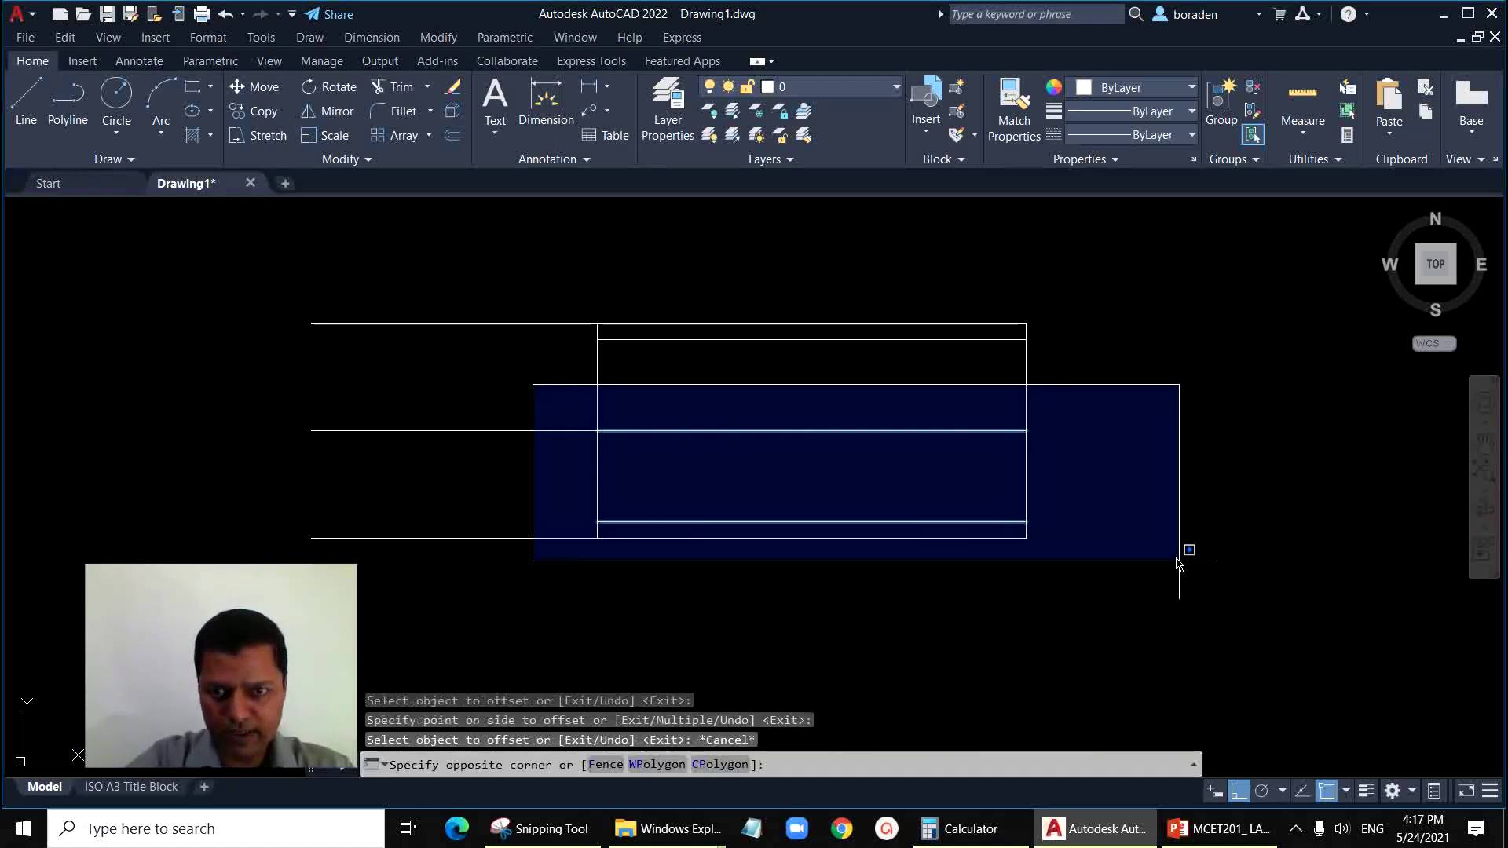
{"action": "left_click", "coordinate": [1105, 464]}
{"action": "key", "text": "Delete"}
{"action": "scroll", "coordinate": [1105, 463], "scroll_direction": "up", "scroll_amount": 2}
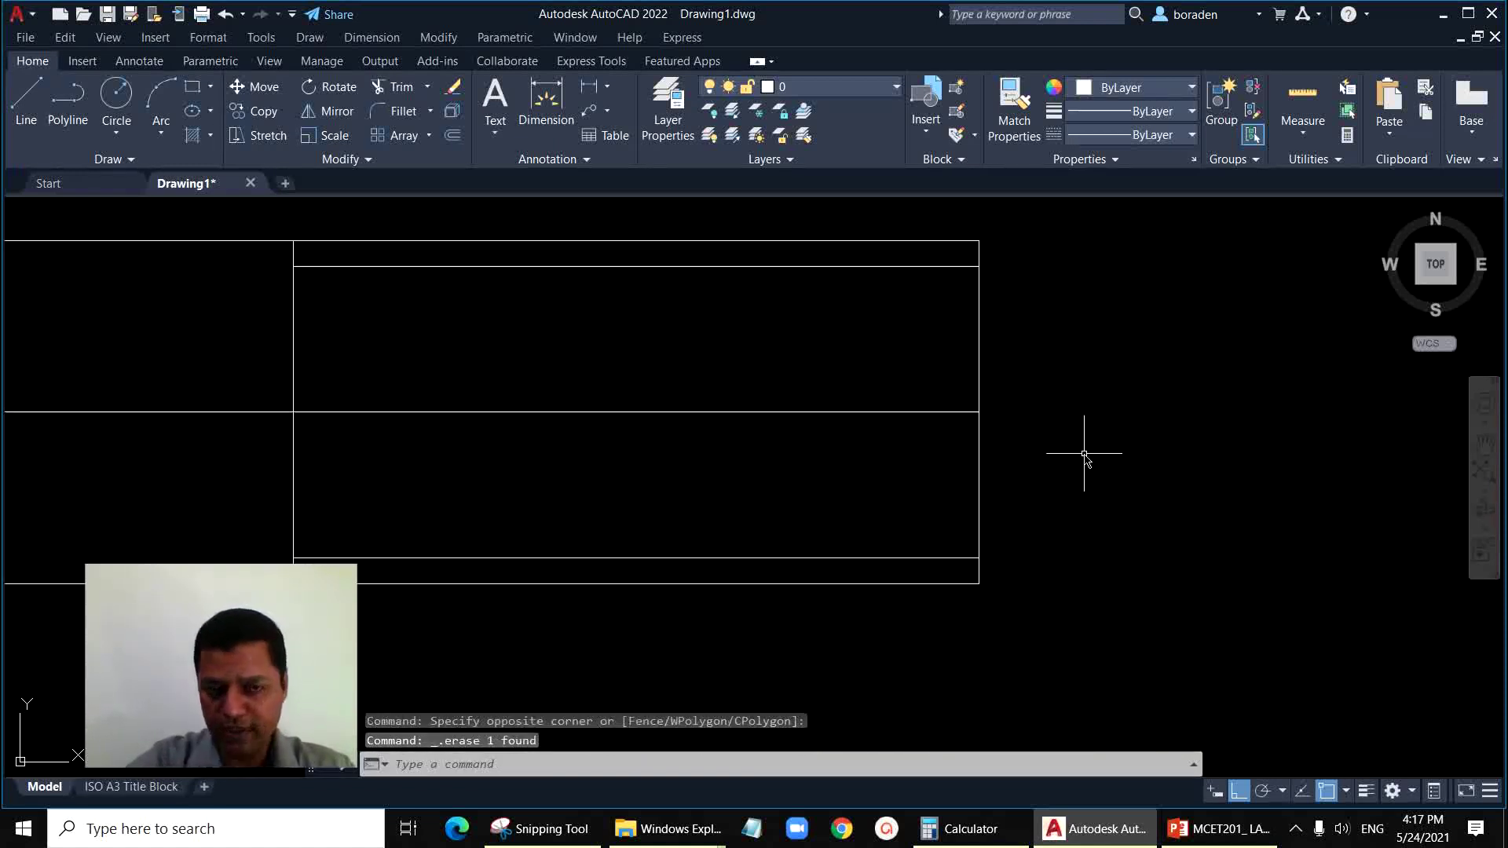
{"action": "scroll", "coordinate": [1128, 495], "scroll_direction": "down", "scroll_amount": 2}
{"action": "scroll", "coordinate": [825, 314], "scroll_direction": "up", "scroll_amount": 2}
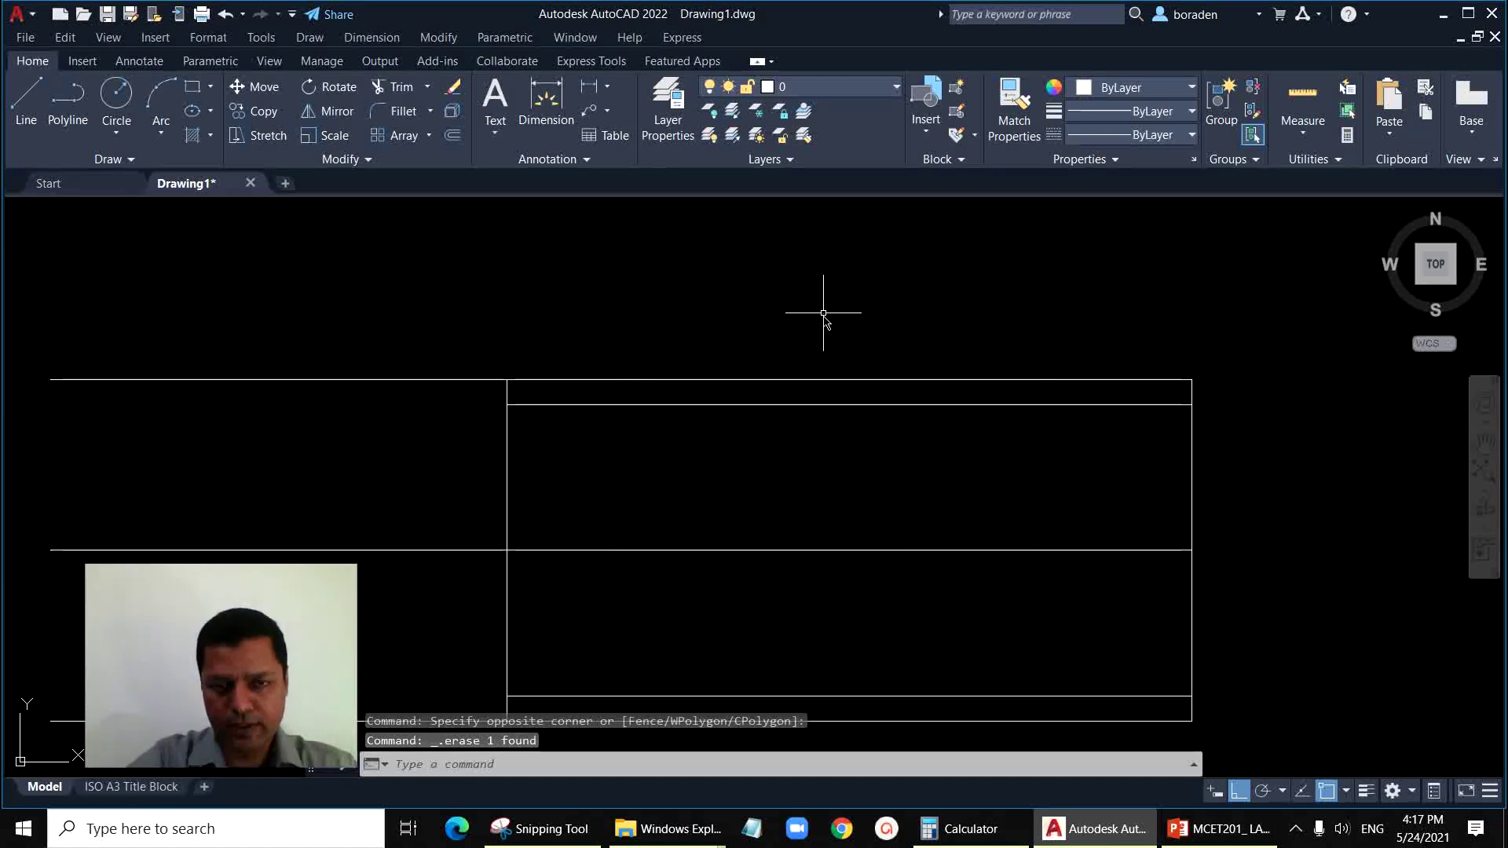
{"action": "scroll", "coordinate": [695, 285], "scroll_direction": "down", "scroll_amount": 2}
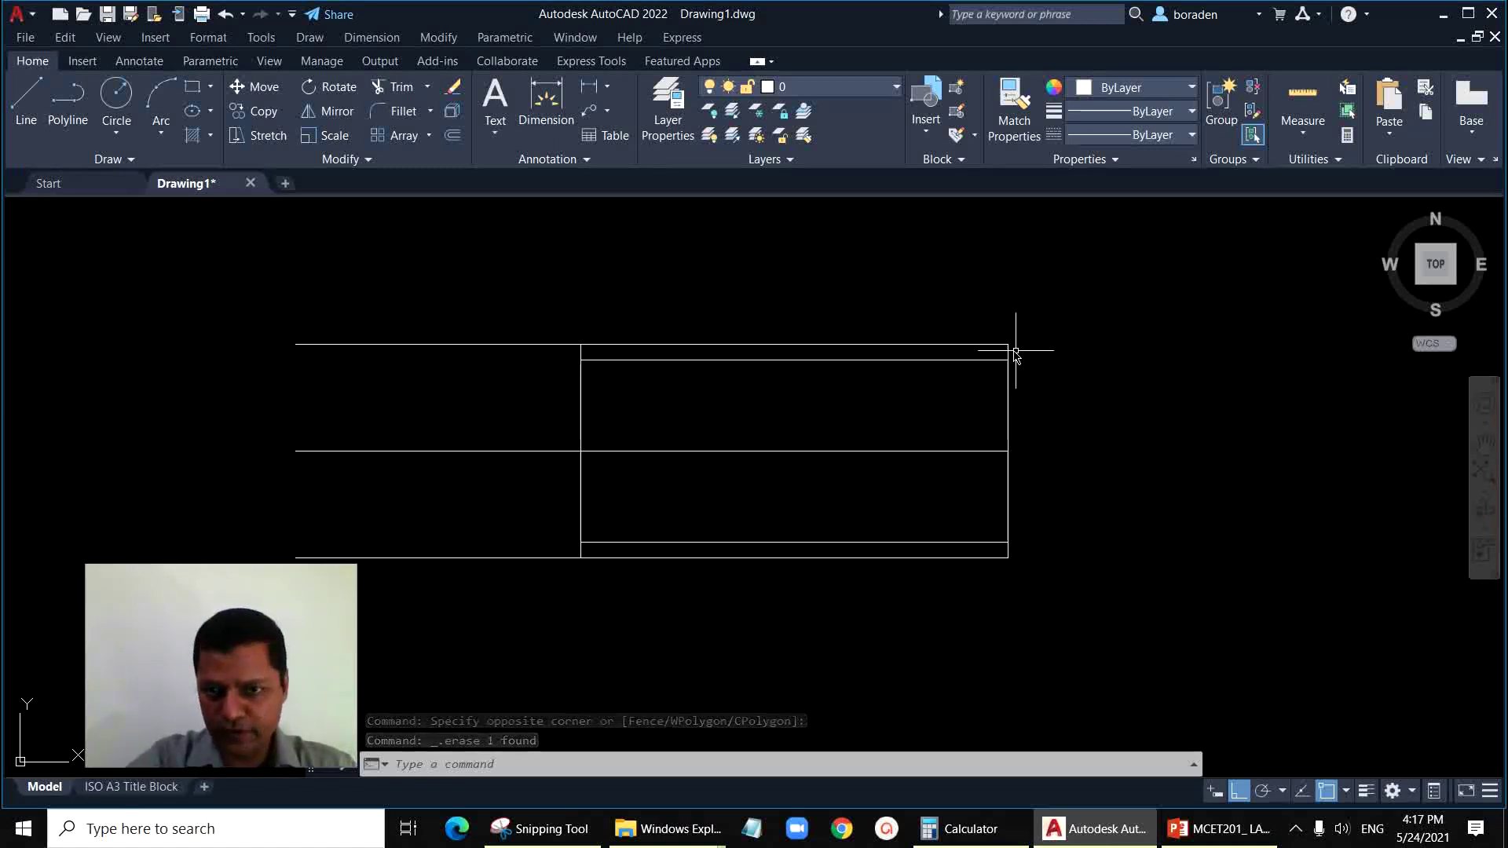
Step: Start a chamfer and set its distances to 2.25
{"action": "left_click", "coordinate": [431, 112]}
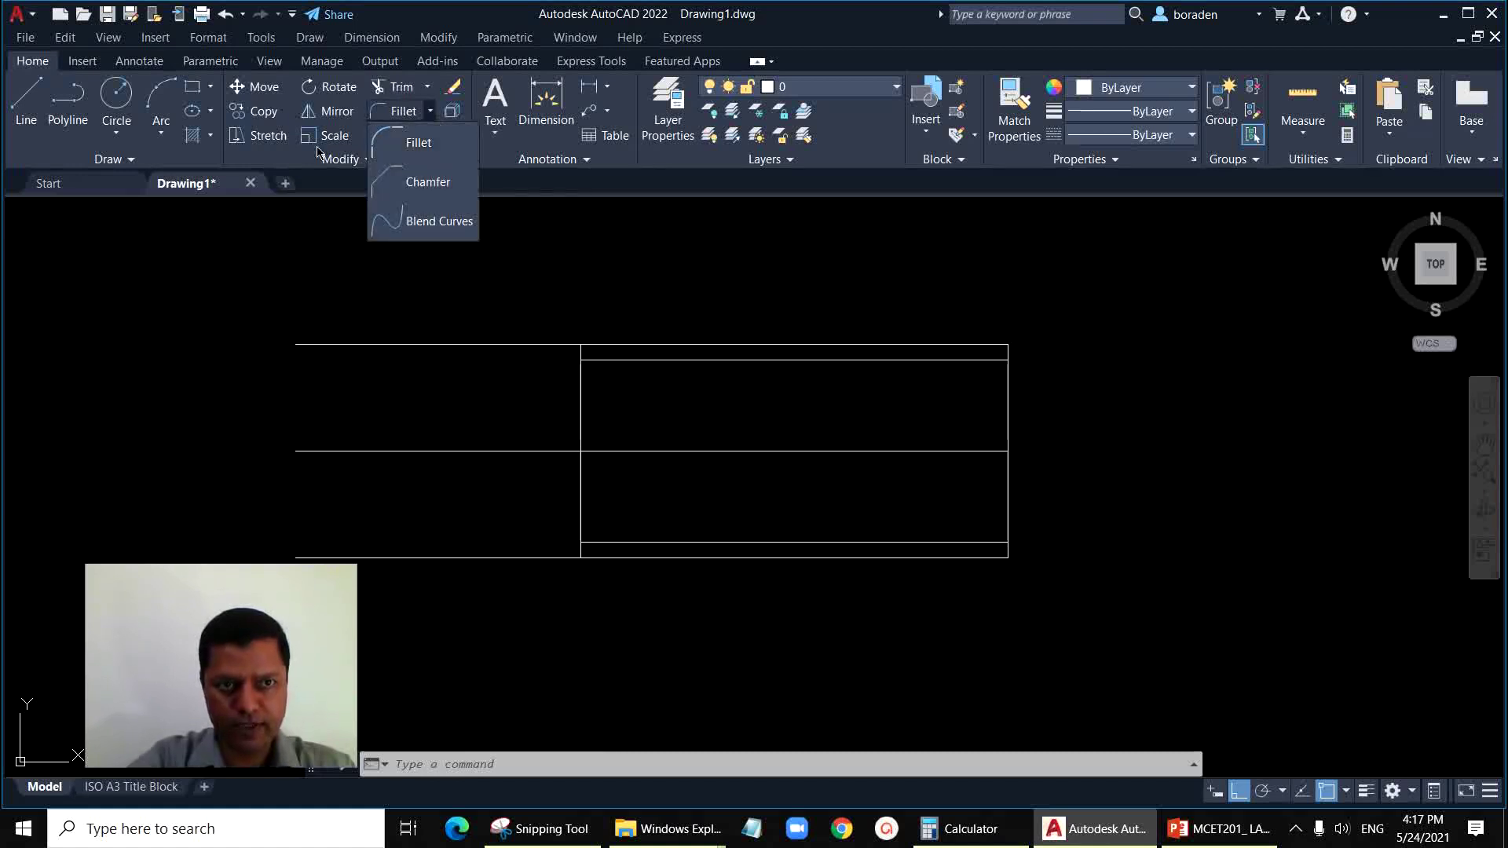
{"action": "left_click", "coordinate": [419, 183]}
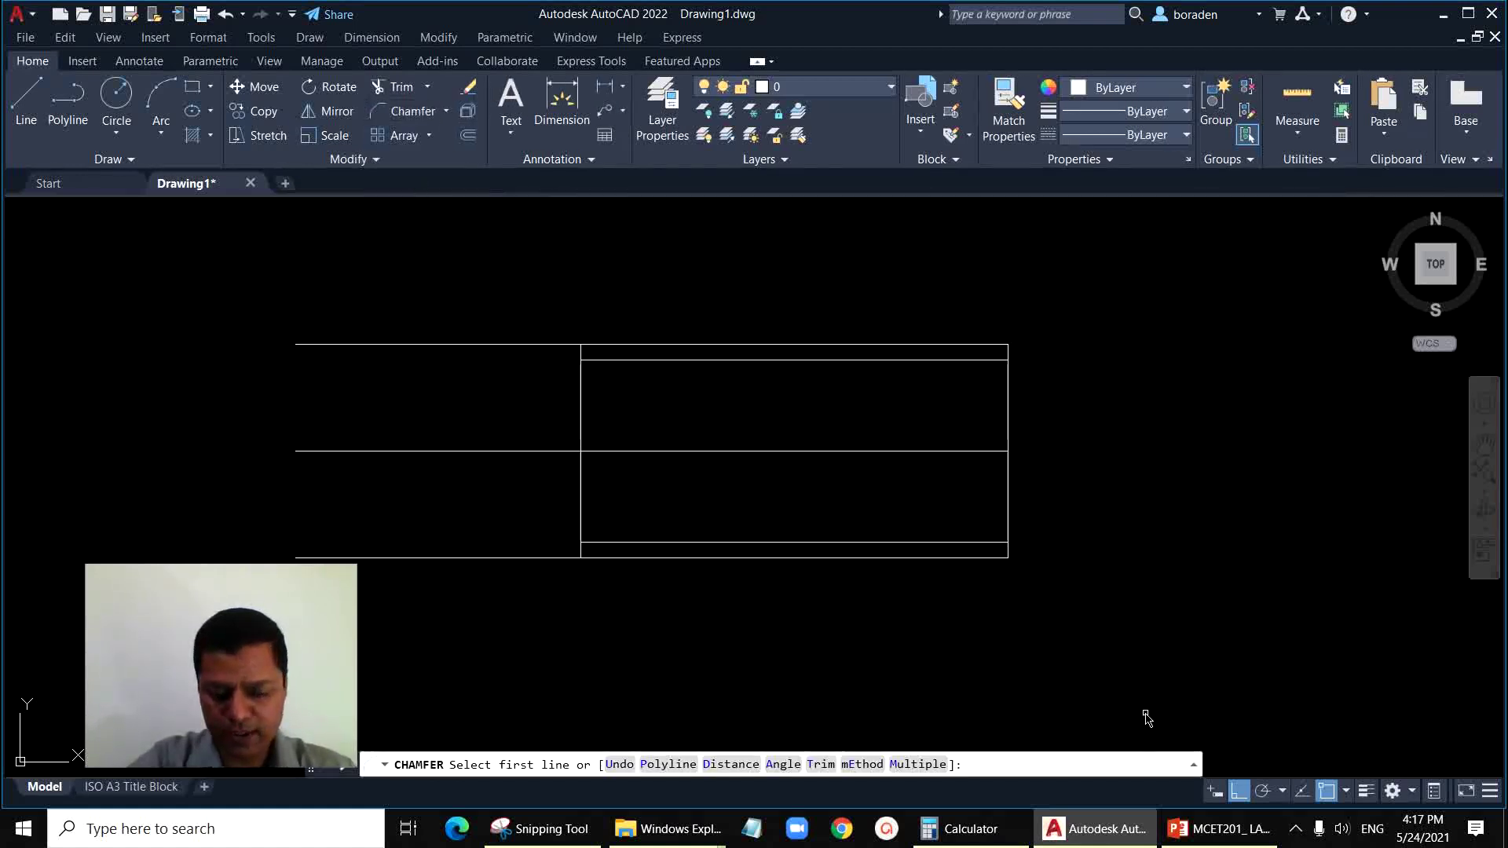
{"action": "key", "text": "Return"}
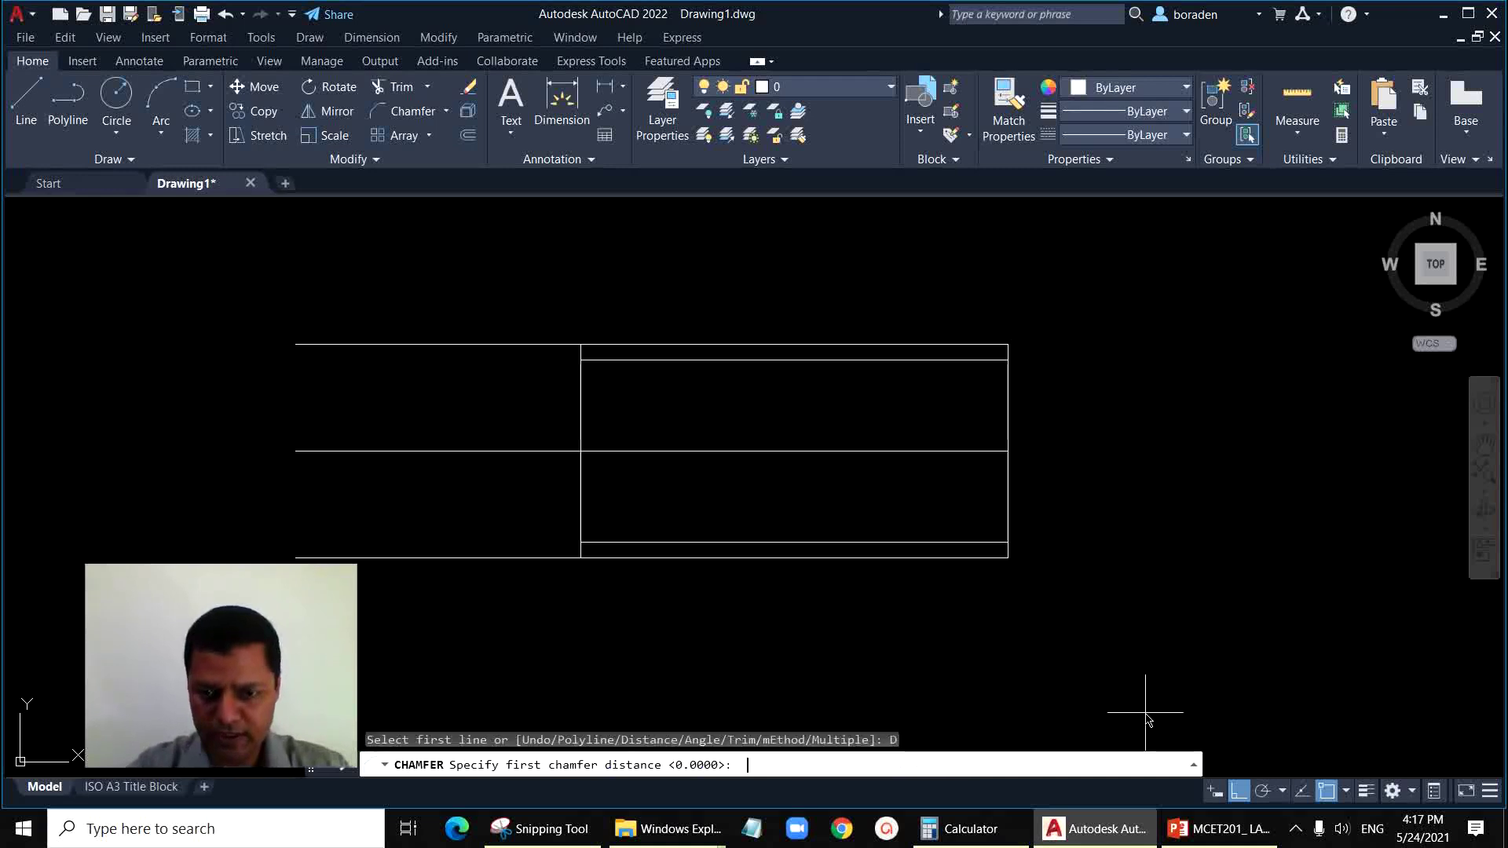
{"action": "scroll", "coordinate": [1006, 345], "scroll_direction": "up", "scroll_amount": 2}
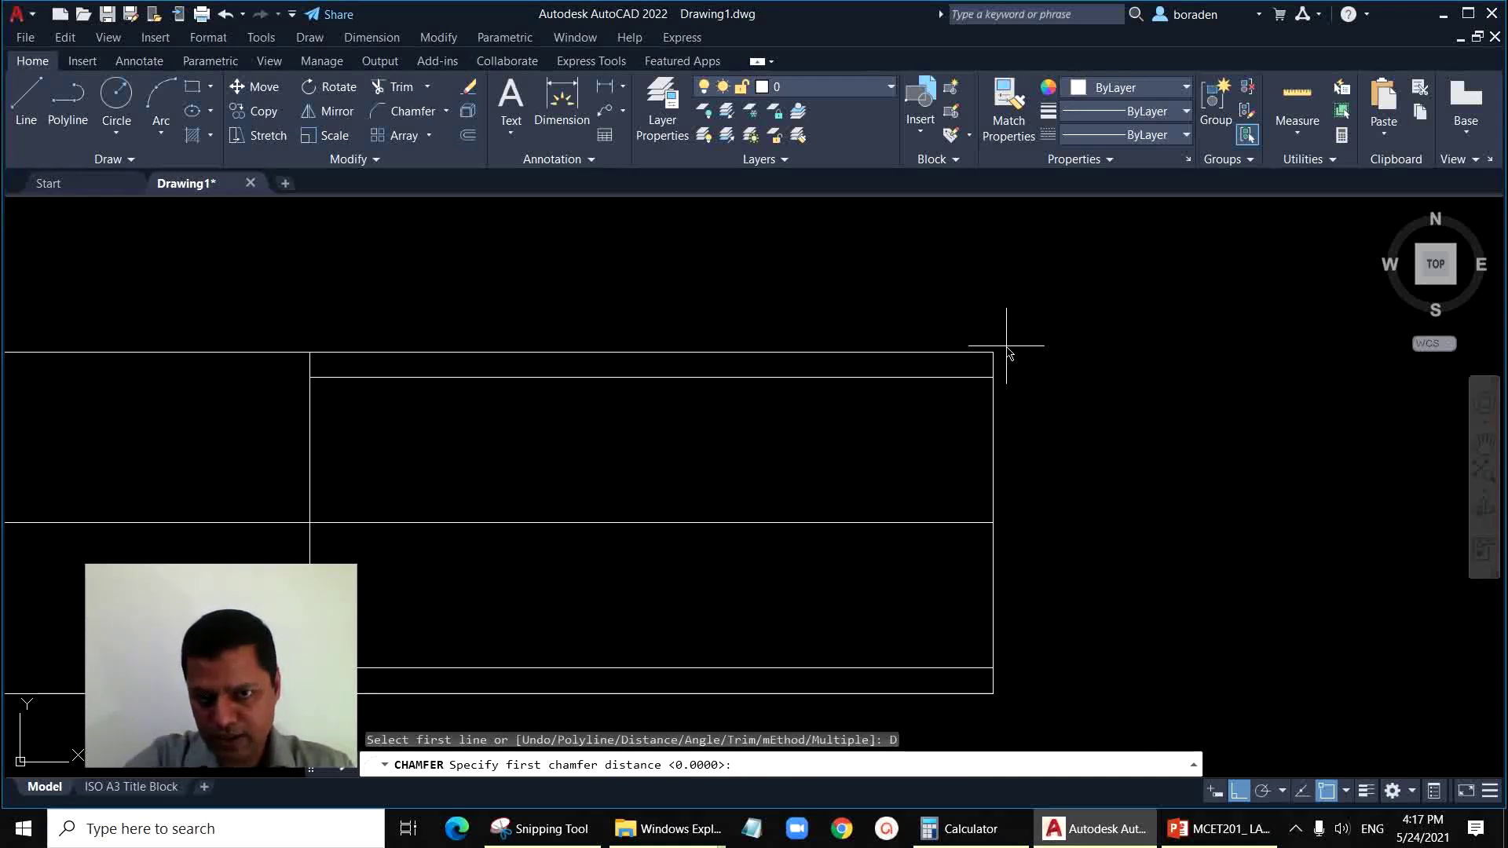
{"action": "left_click", "coordinate": [990, 356]}
{"action": "left_click", "coordinate": [993, 377]}
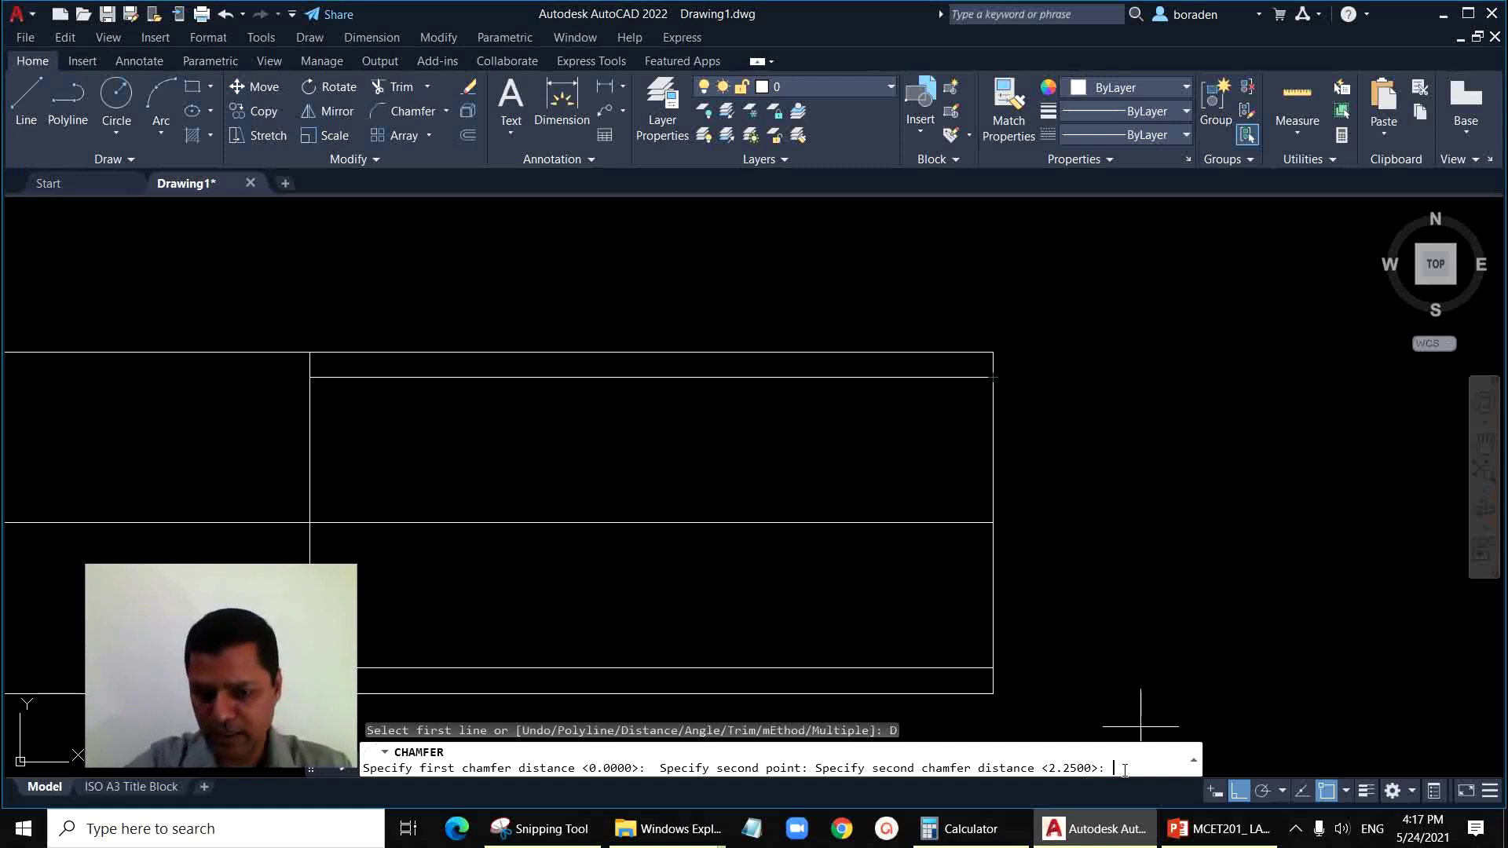
{"action": "key", "text": "Return"}
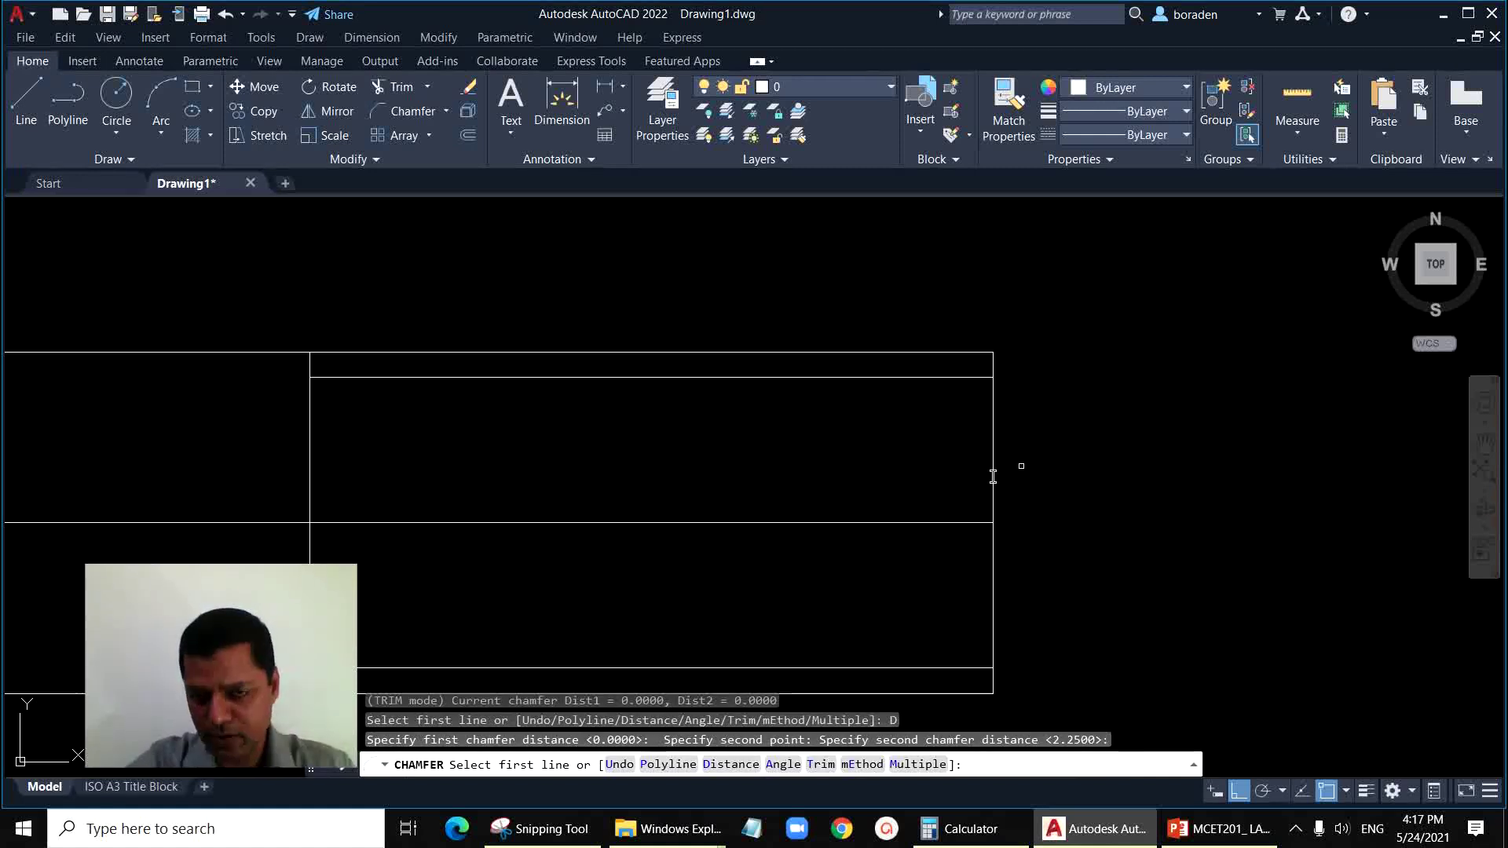
Step: Chamfer the top-right and bottom-right corners of the thread outline
{"action": "left_click", "coordinate": [993, 410]}
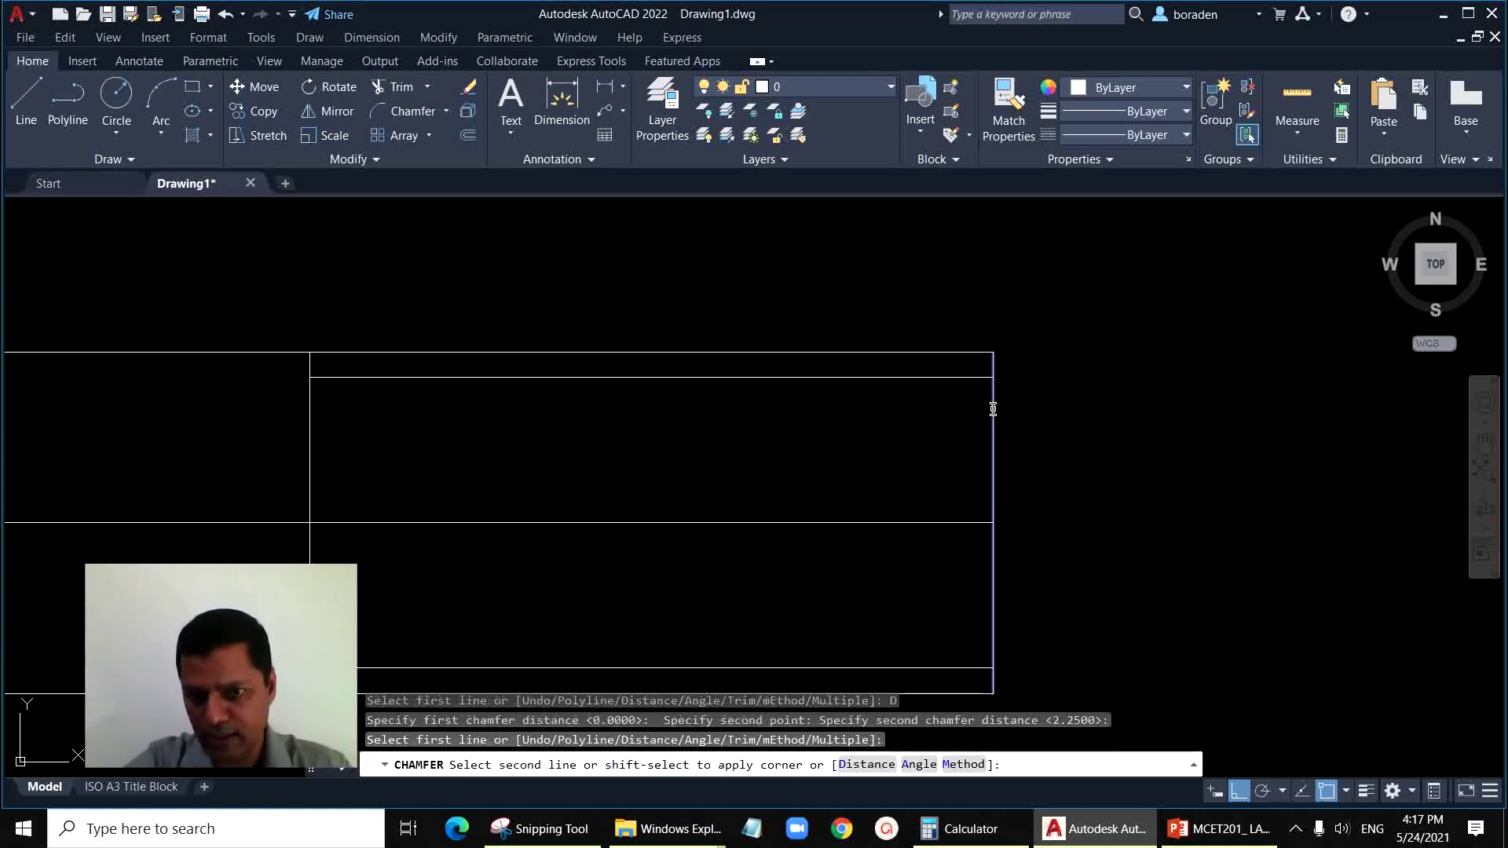
{"action": "left_click", "coordinate": [944, 355]}
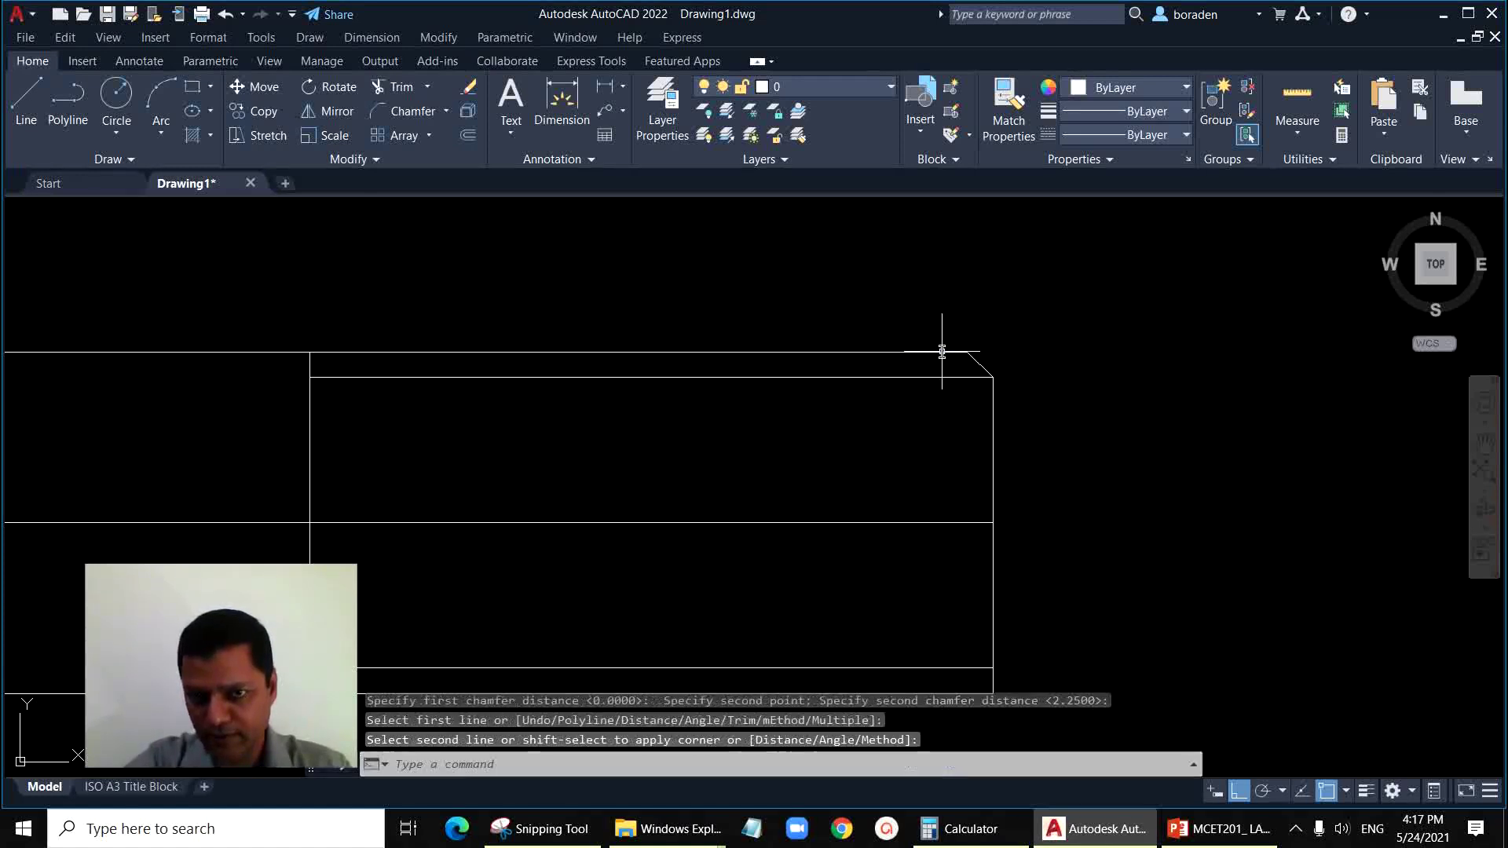
{"action": "right_click", "coordinate": [1035, 301]}
{"action": "left_click", "coordinate": [1075, 314]}
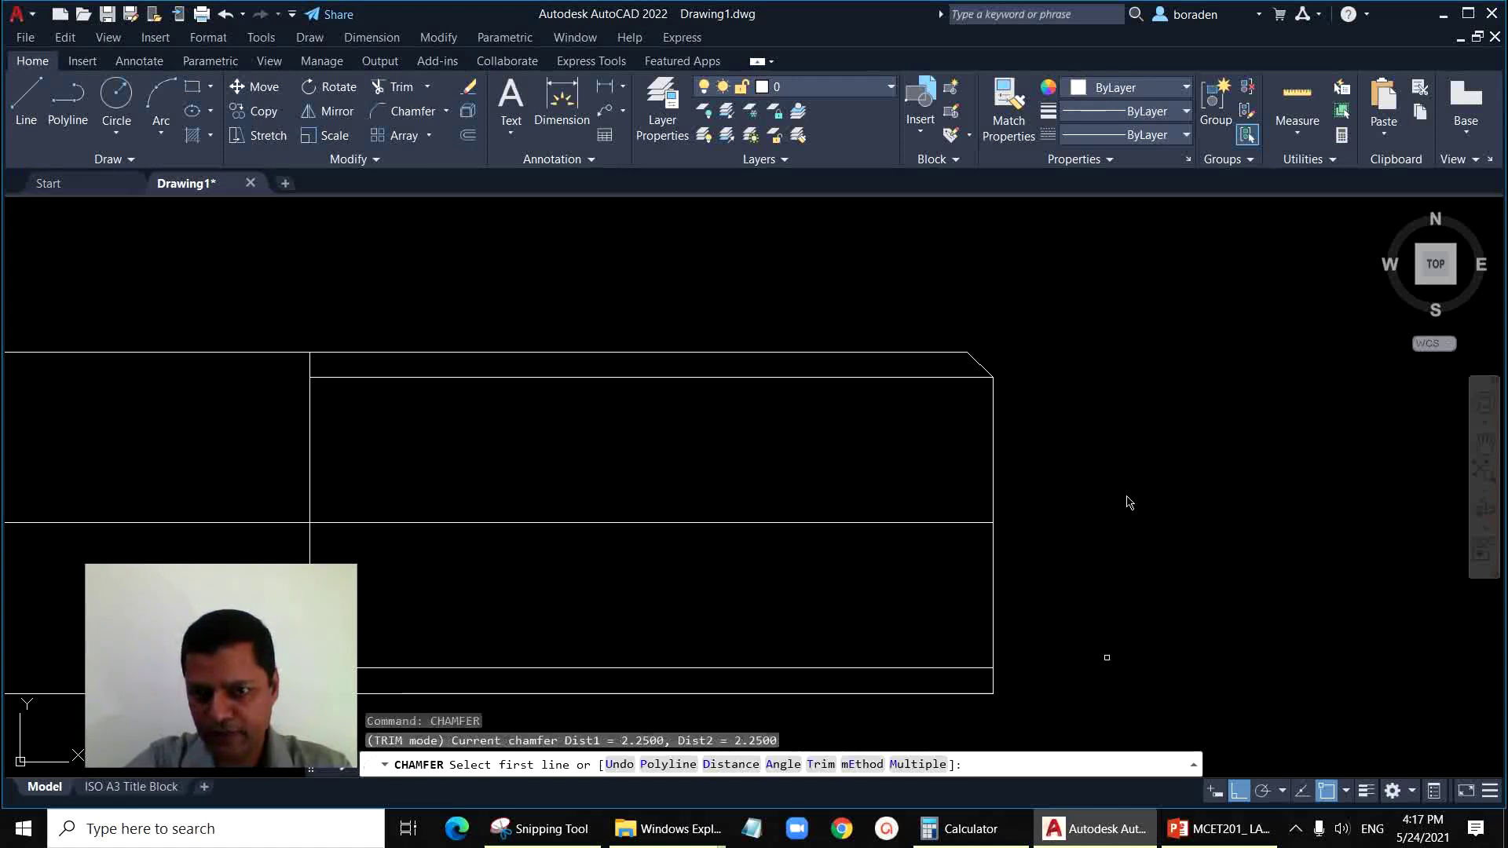
{"action": "left_click", "coordinate": [991, 628]}
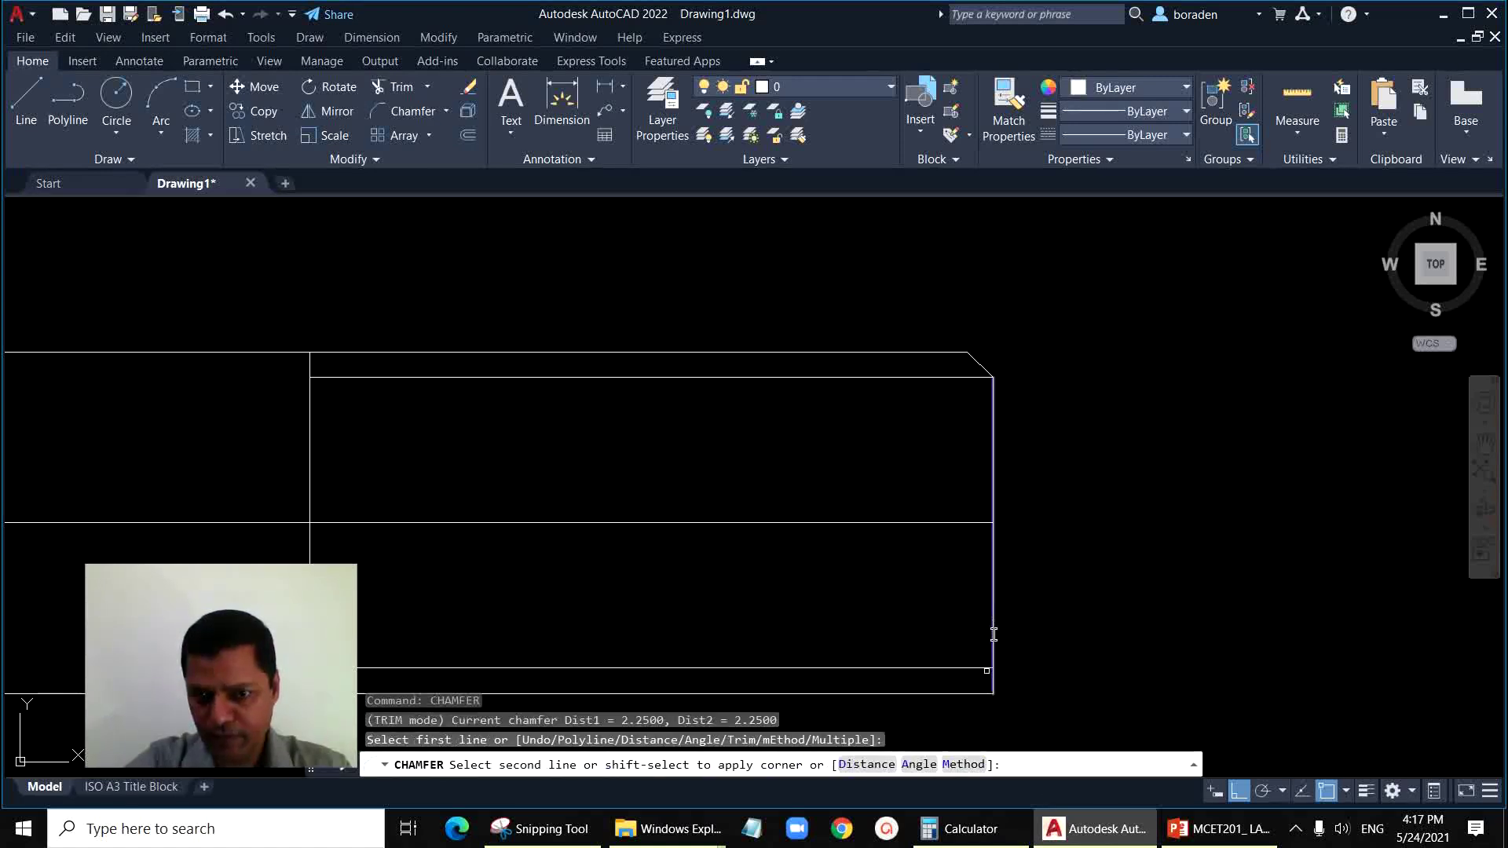
{"action": "left_click", "coordinate": [974, 693]}
Step: Draw a vertical line connecting the top and bottom chamfer corners
{"action": "left_click", "coordinate": [25, 101]}
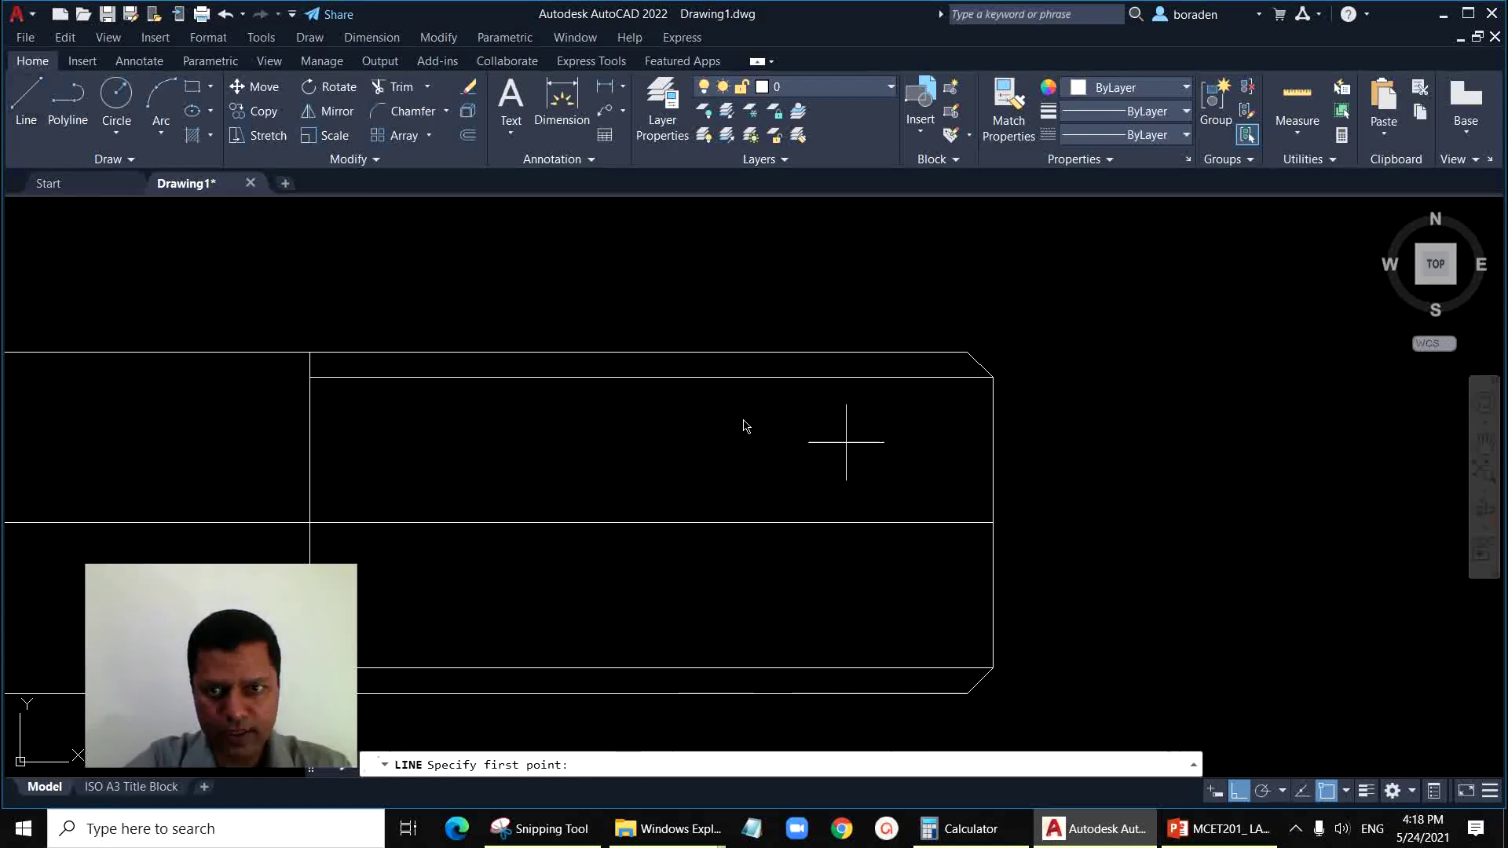
{"action": "left_click", "coordinate": [967, 354]}
{"action": "left_click", "coordinate": [967, 692]}
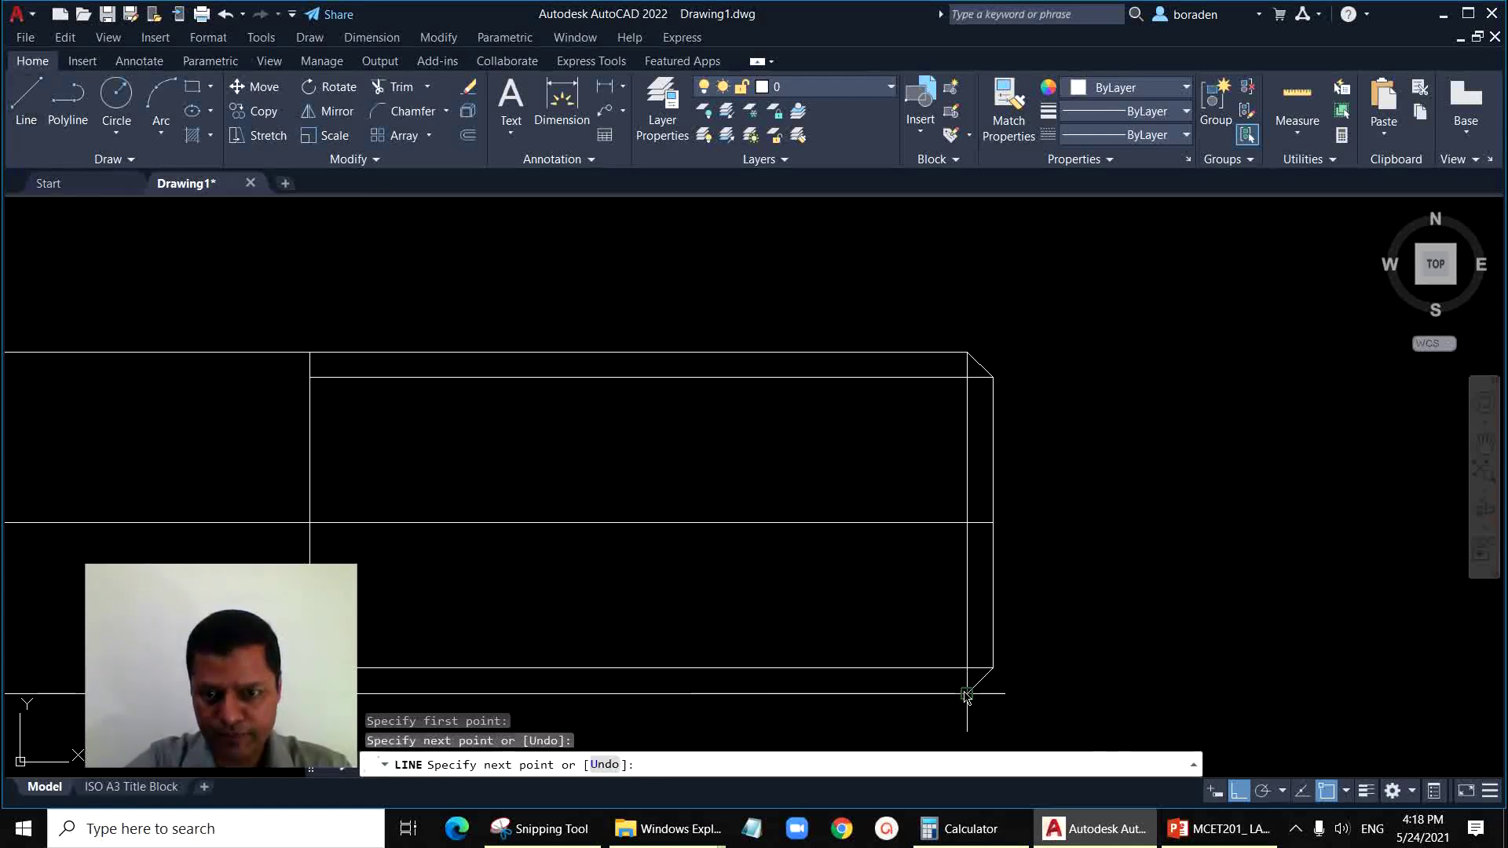
{"action": "key", "text": "Return"}
{"action": "scroll", "coordinate": [1131, 447], "scroll_direction": "down", "scroll_amount": 3}
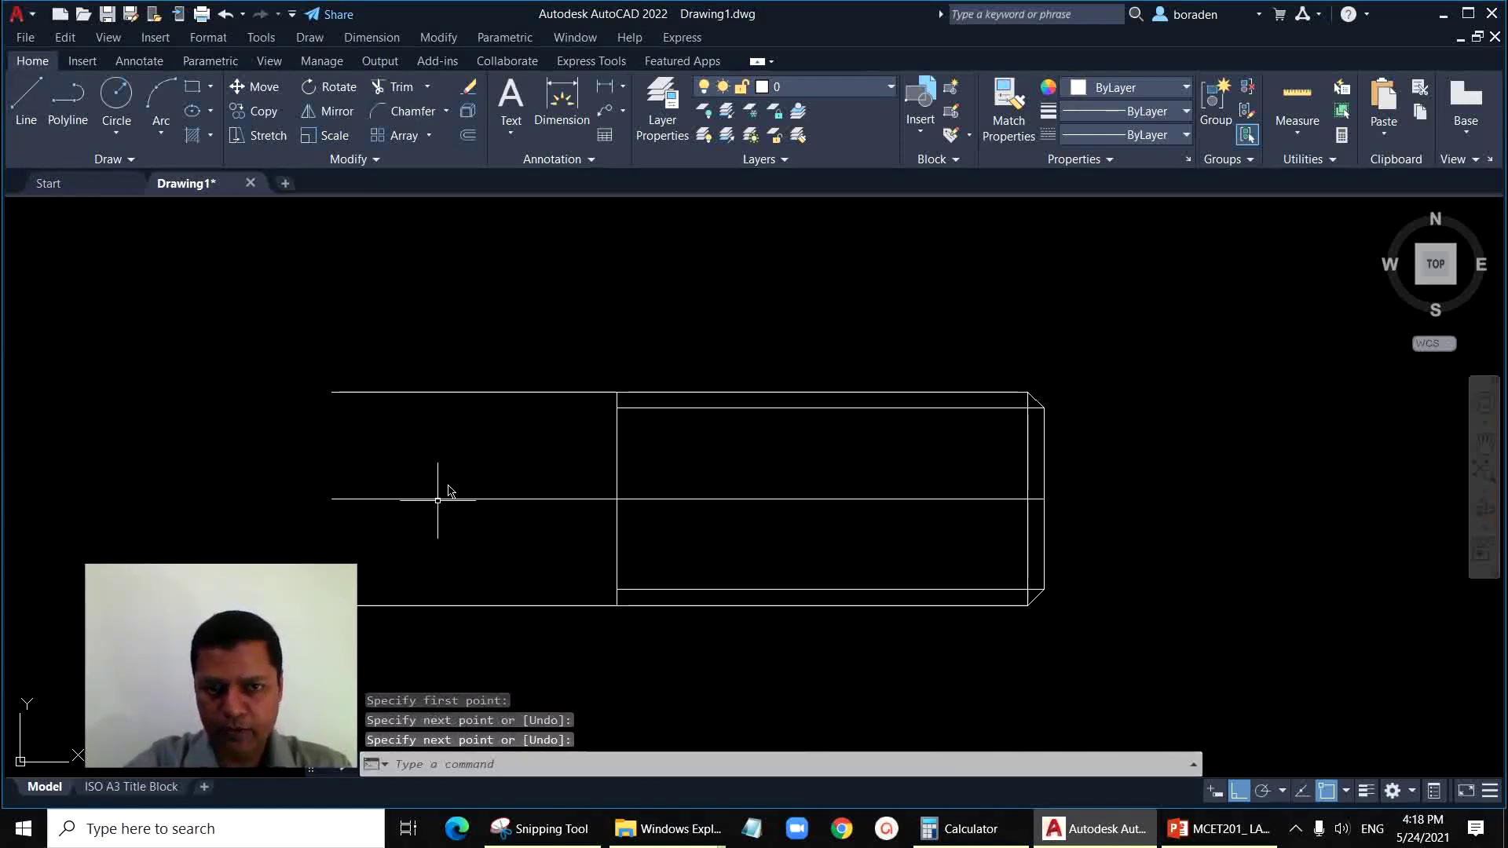
{"action": "scroll", "coordinate": [451, 438], "scroll_direction": "up", "scroll_amount": 3}
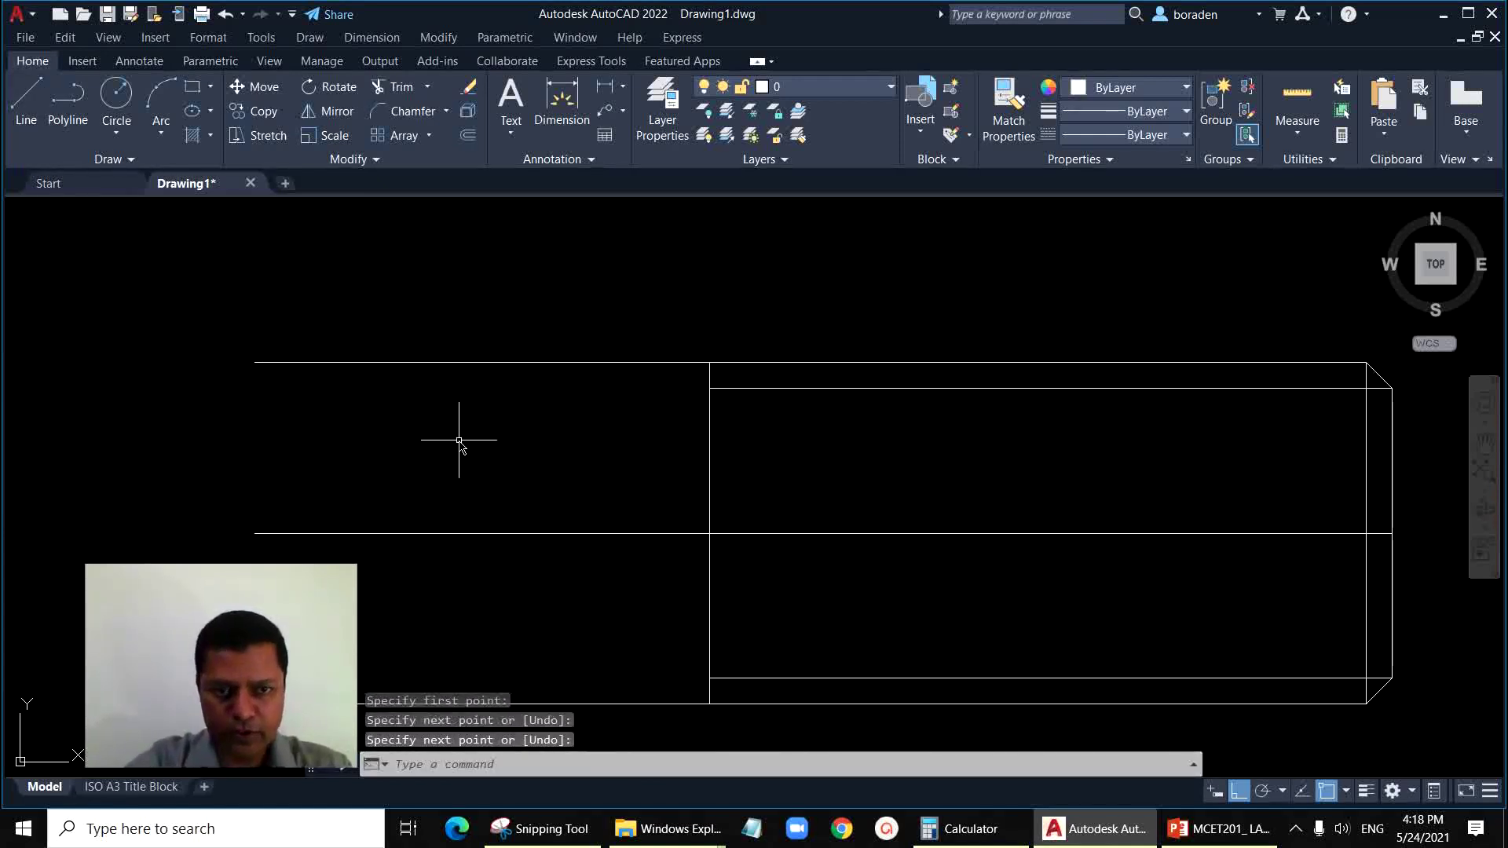
Step: With Ortho off, draw a 10-unit line at 150° from the upper inner line's left end
{"action": "left_click", "coordinate": [26, 101]}
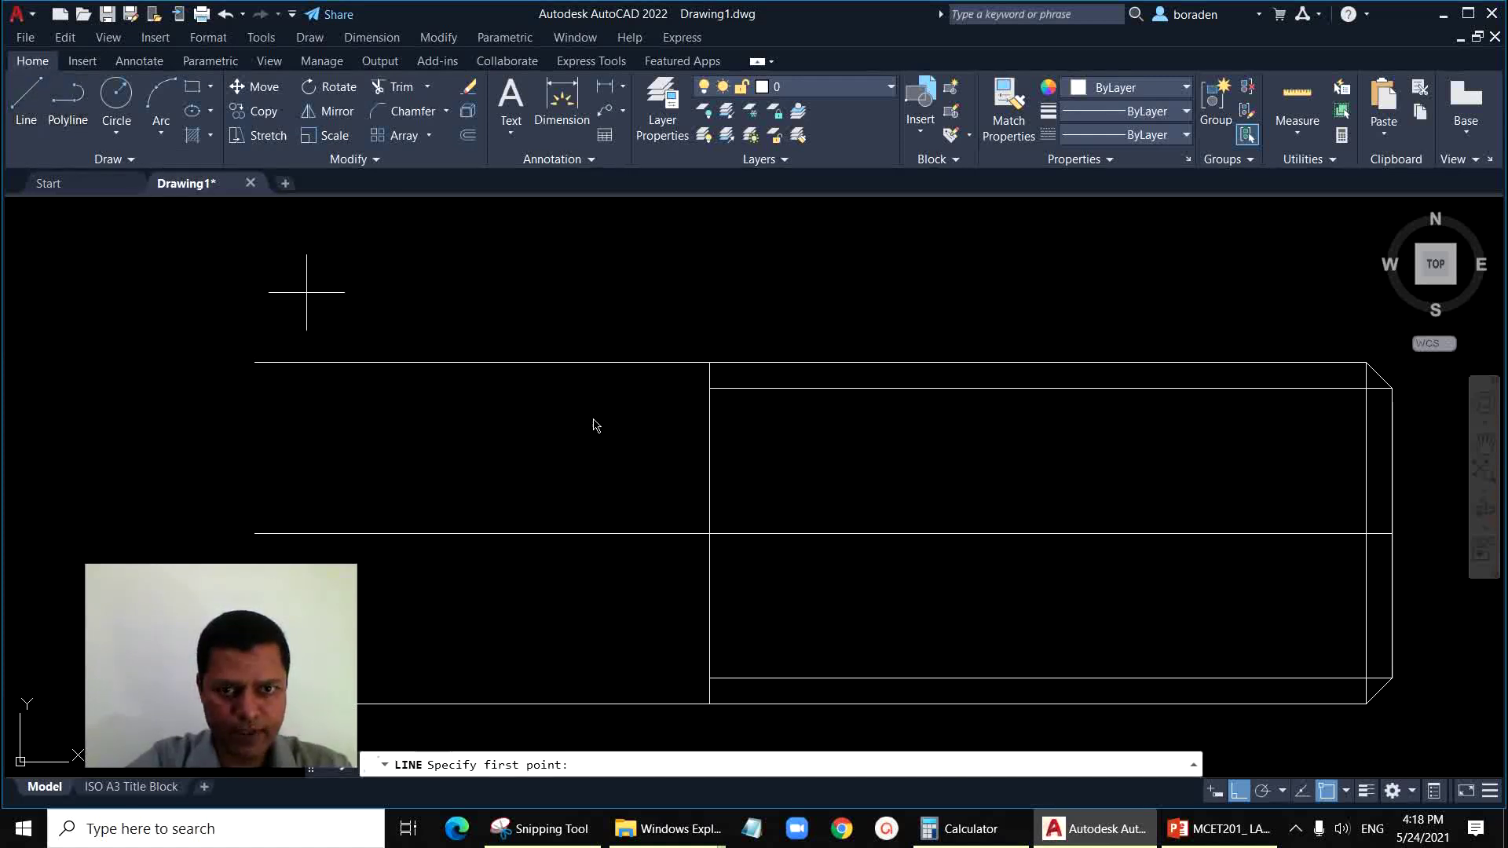
{"action": "left_click", "coordinate": [709, 388]}
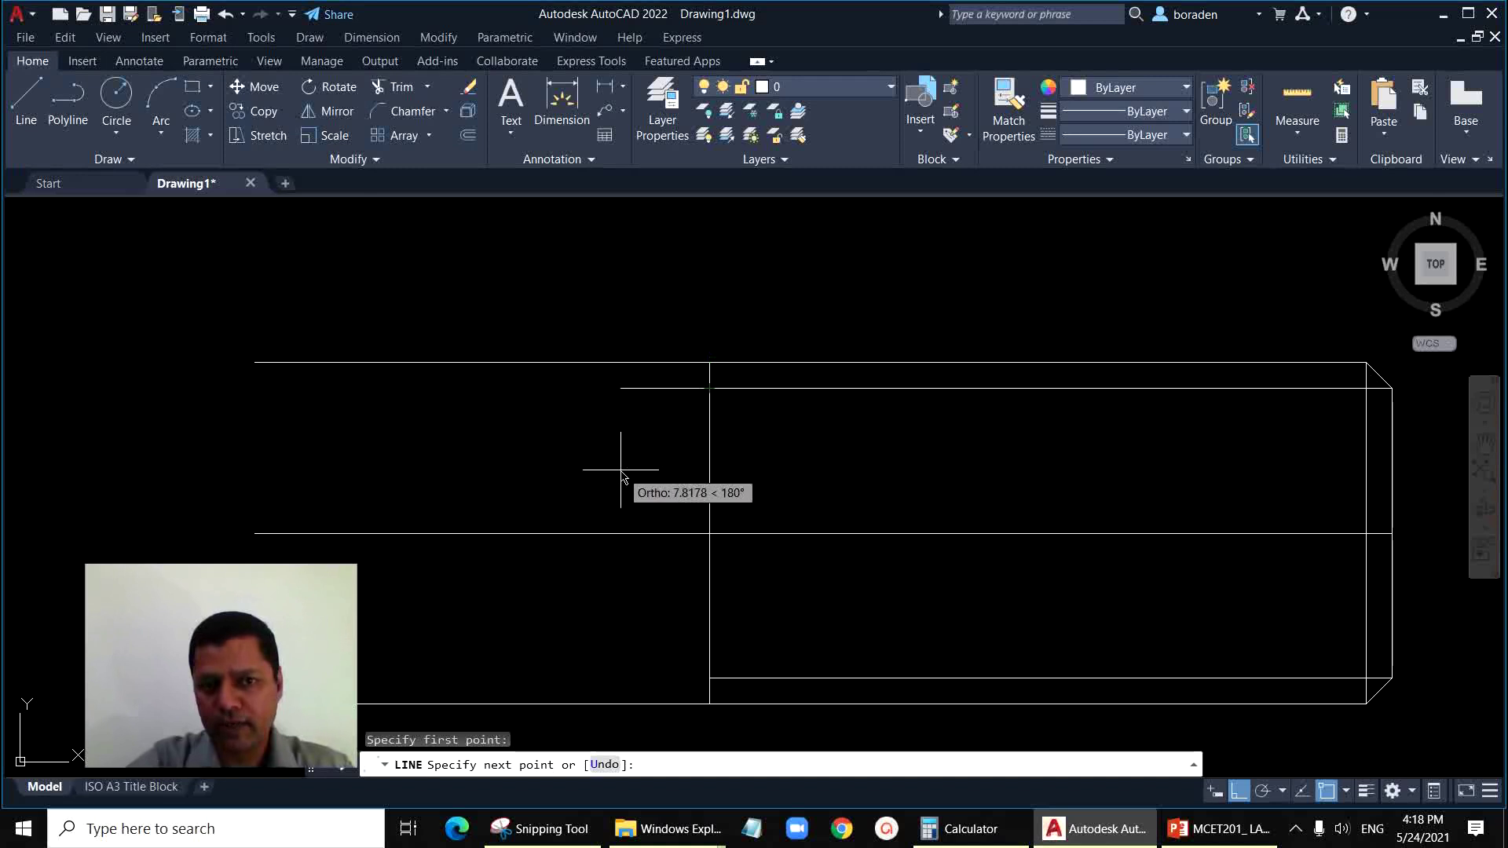
{"action": "key", "text": "F8"}
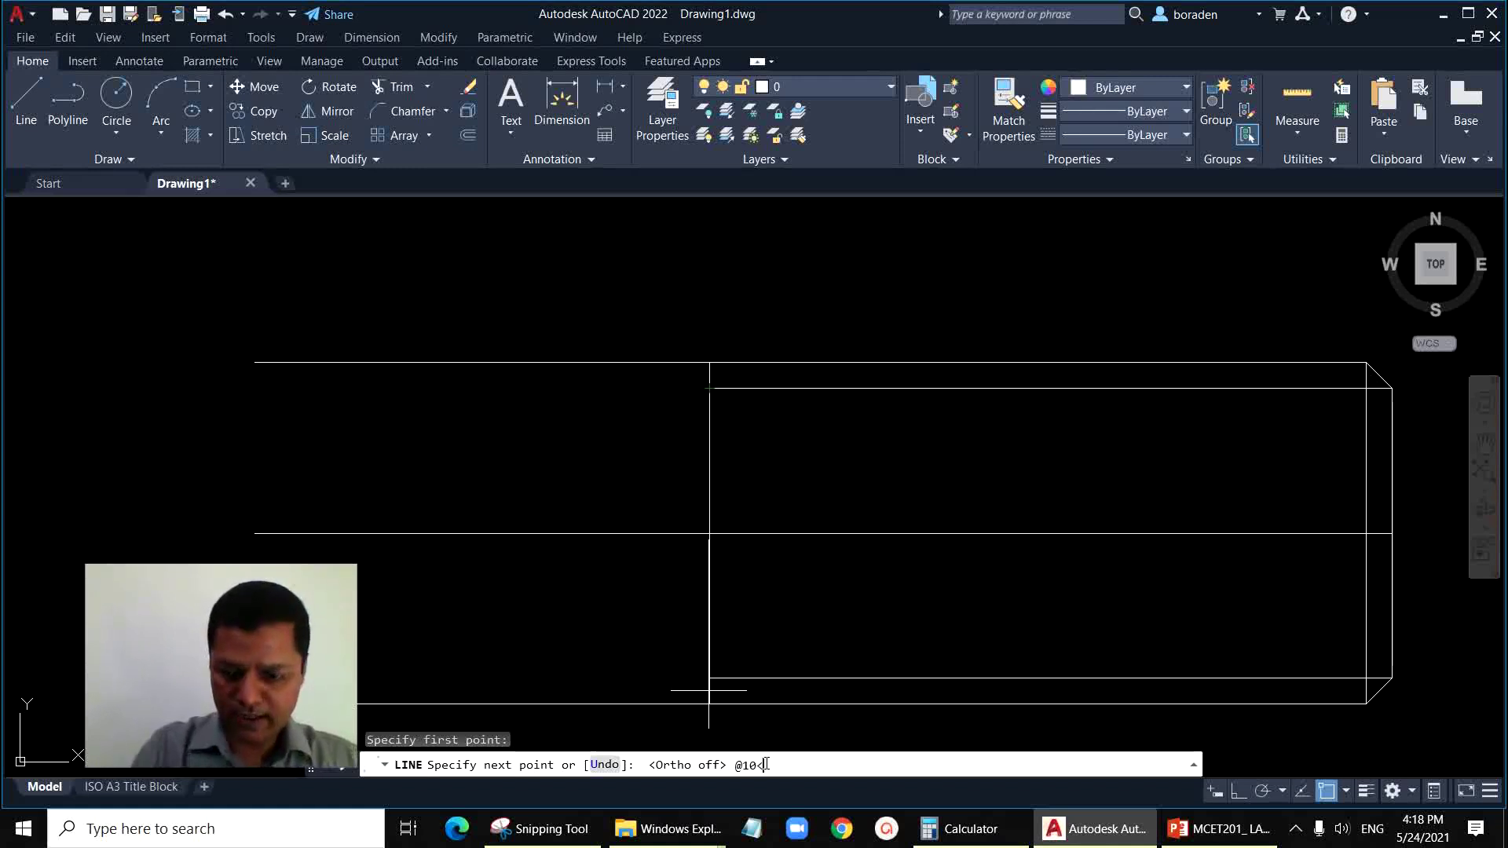
{"action": "key", "text": "Return"}
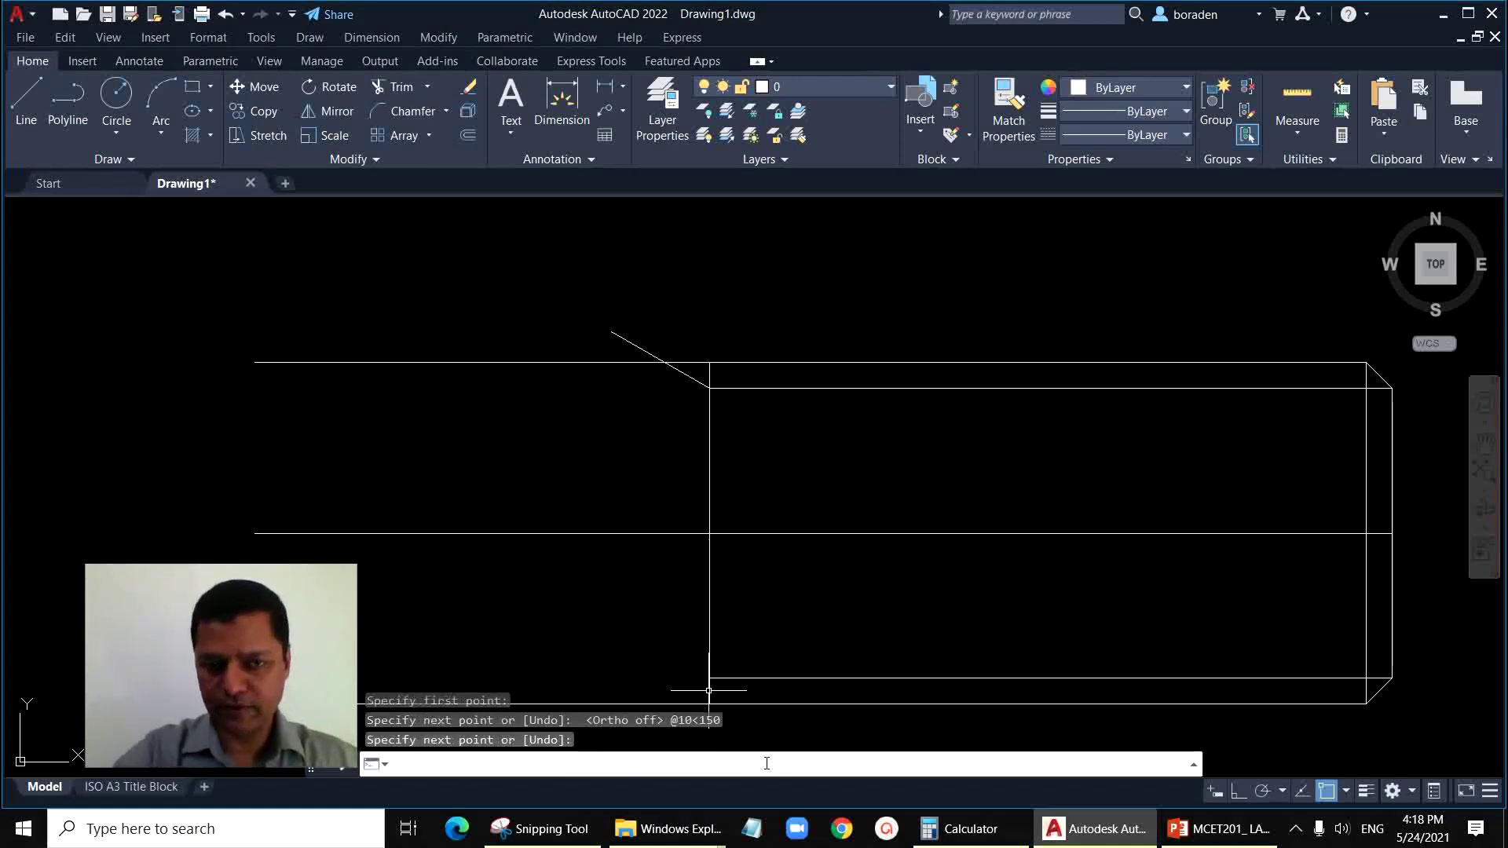
{"action": "scroll", "coordinate": [755, 439], "scroll_direction": "down", "scroll_amount": 2}
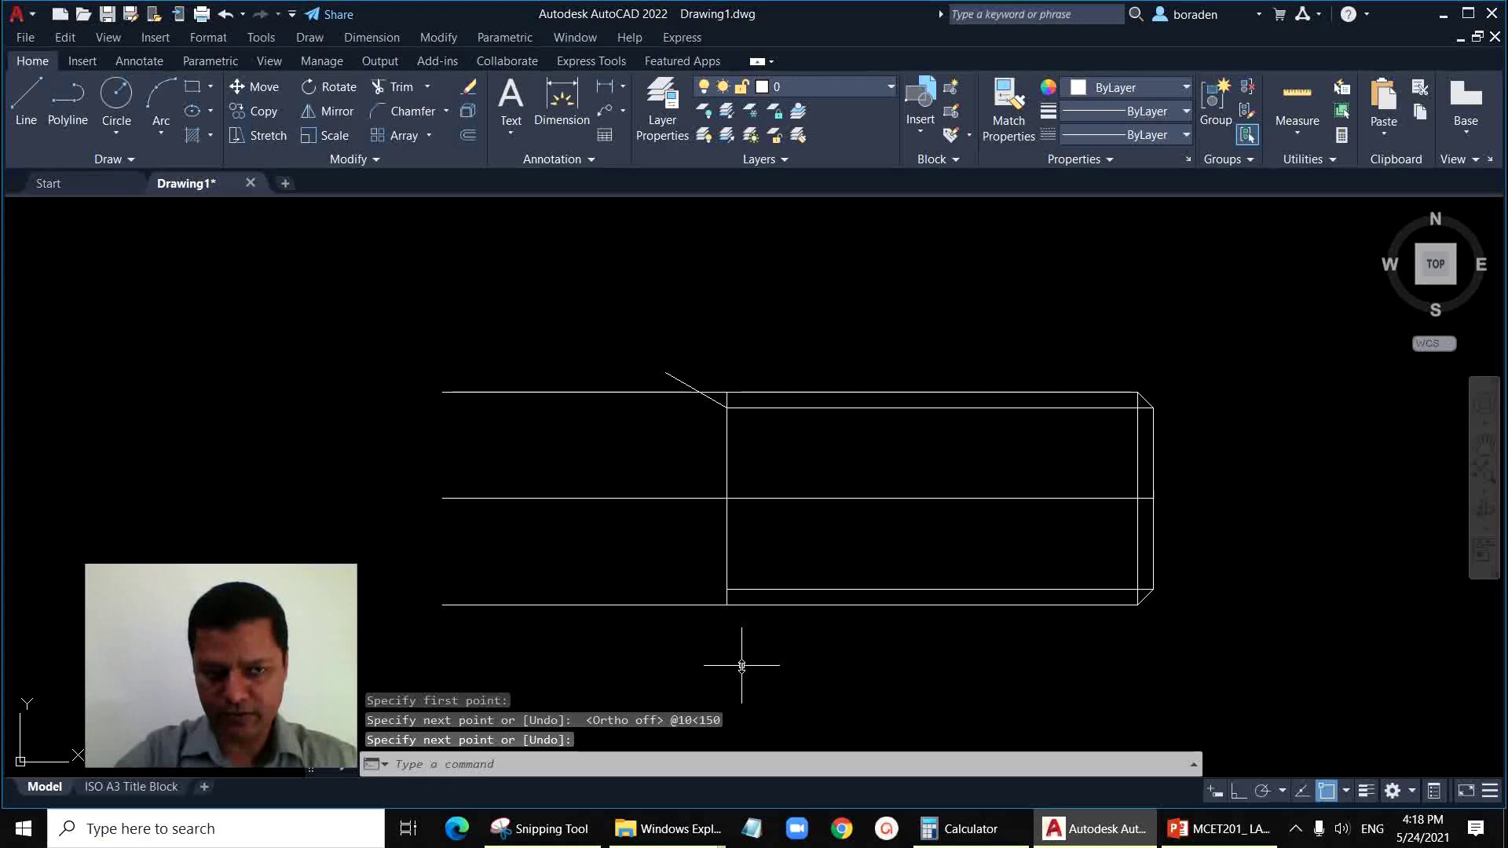
{"action": "left_click", "coordinate": [26, 98]}
{"action": "scroll", "coordinate": [700, 623], "scroll_direction": "up", "scroll_amount": 4}
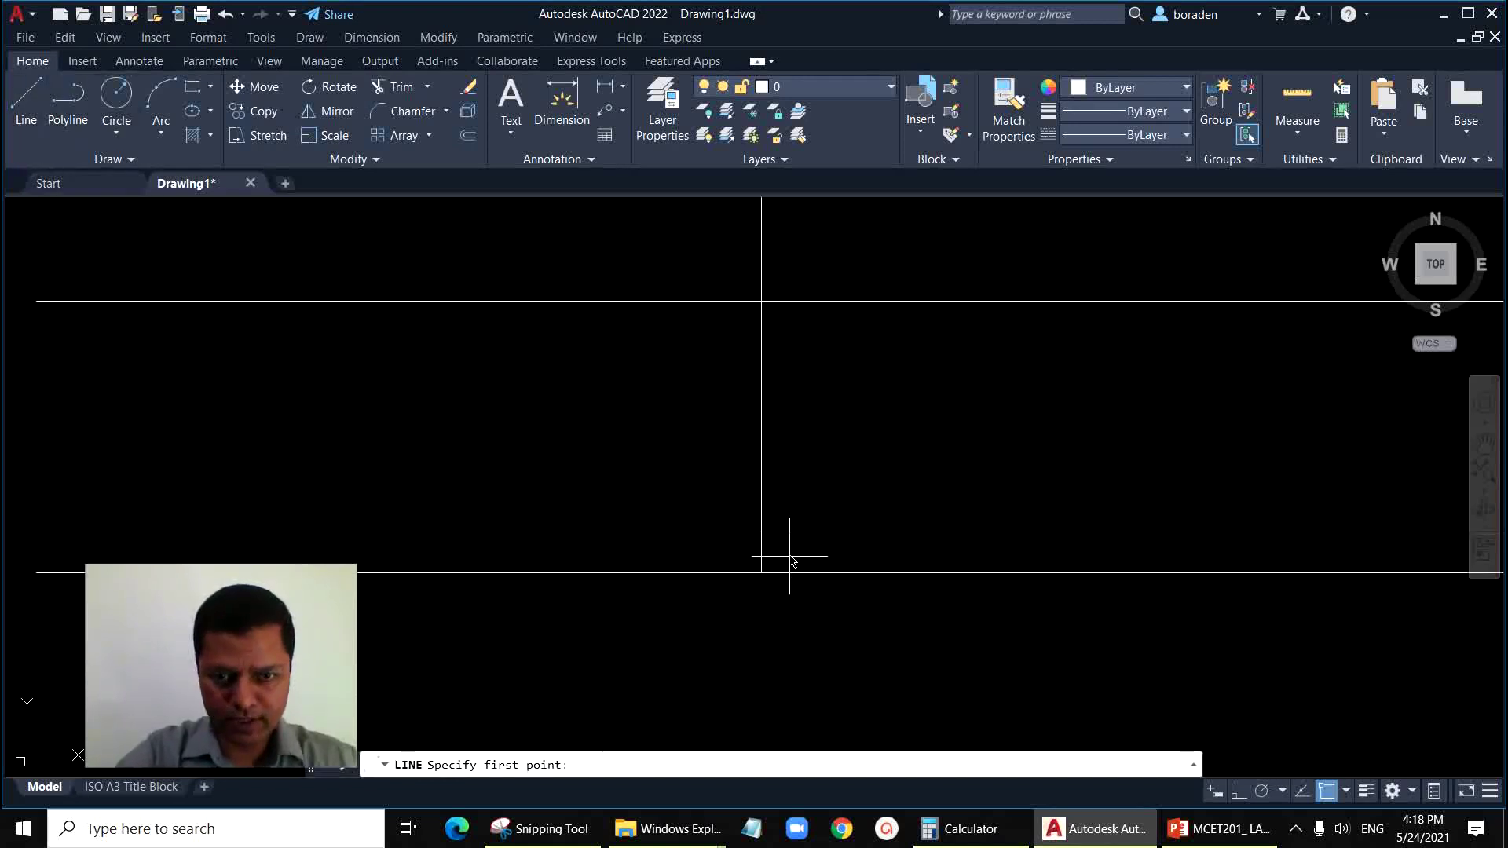
{"action": "left_click", "coordinate": [761, 532]}
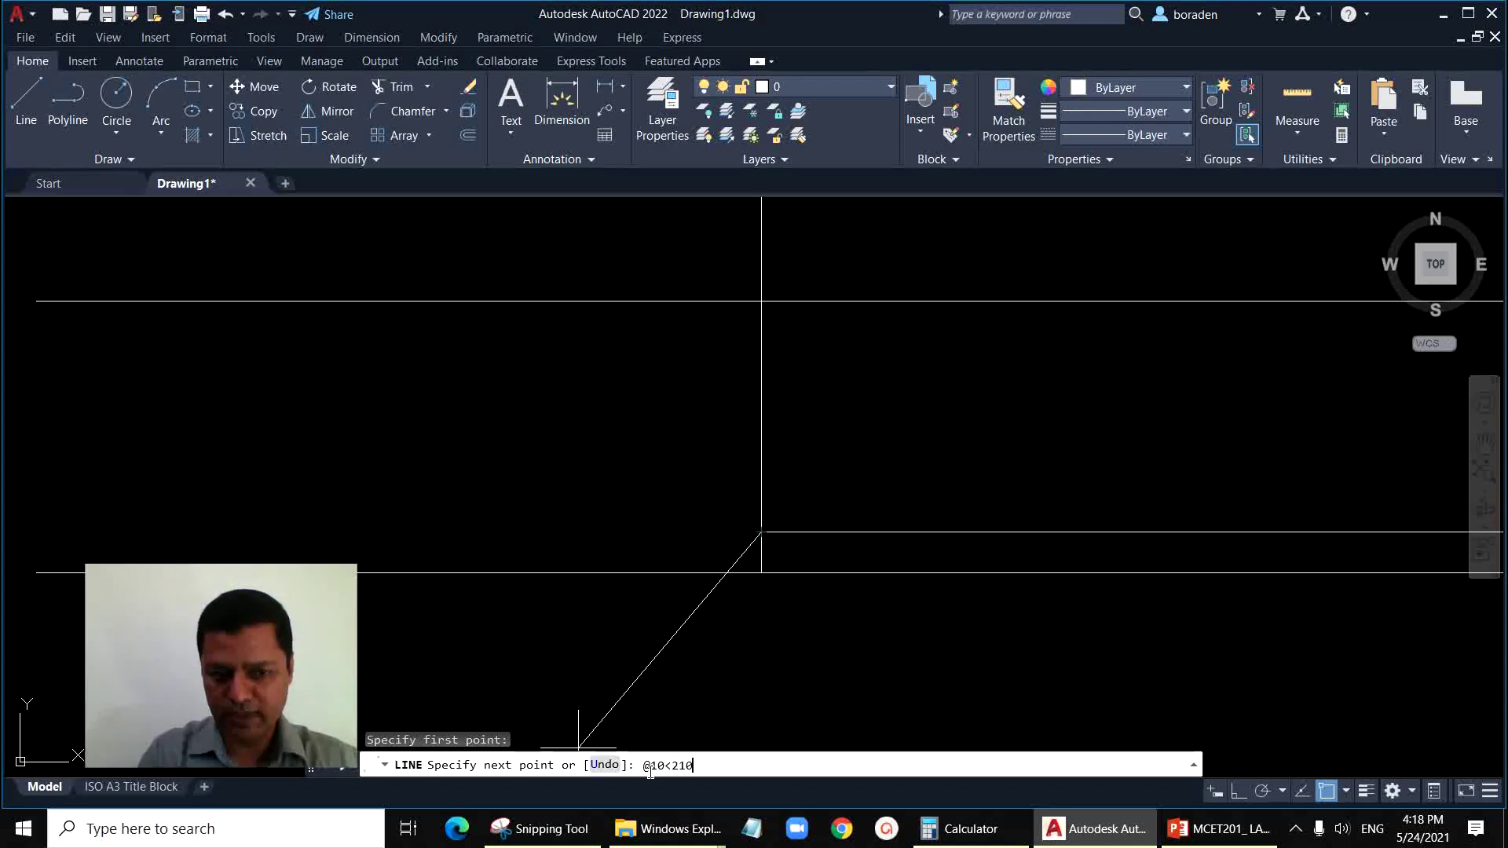
{"action": "type", "text": "@10<210"}
{"action": "key", "text": "Return"}
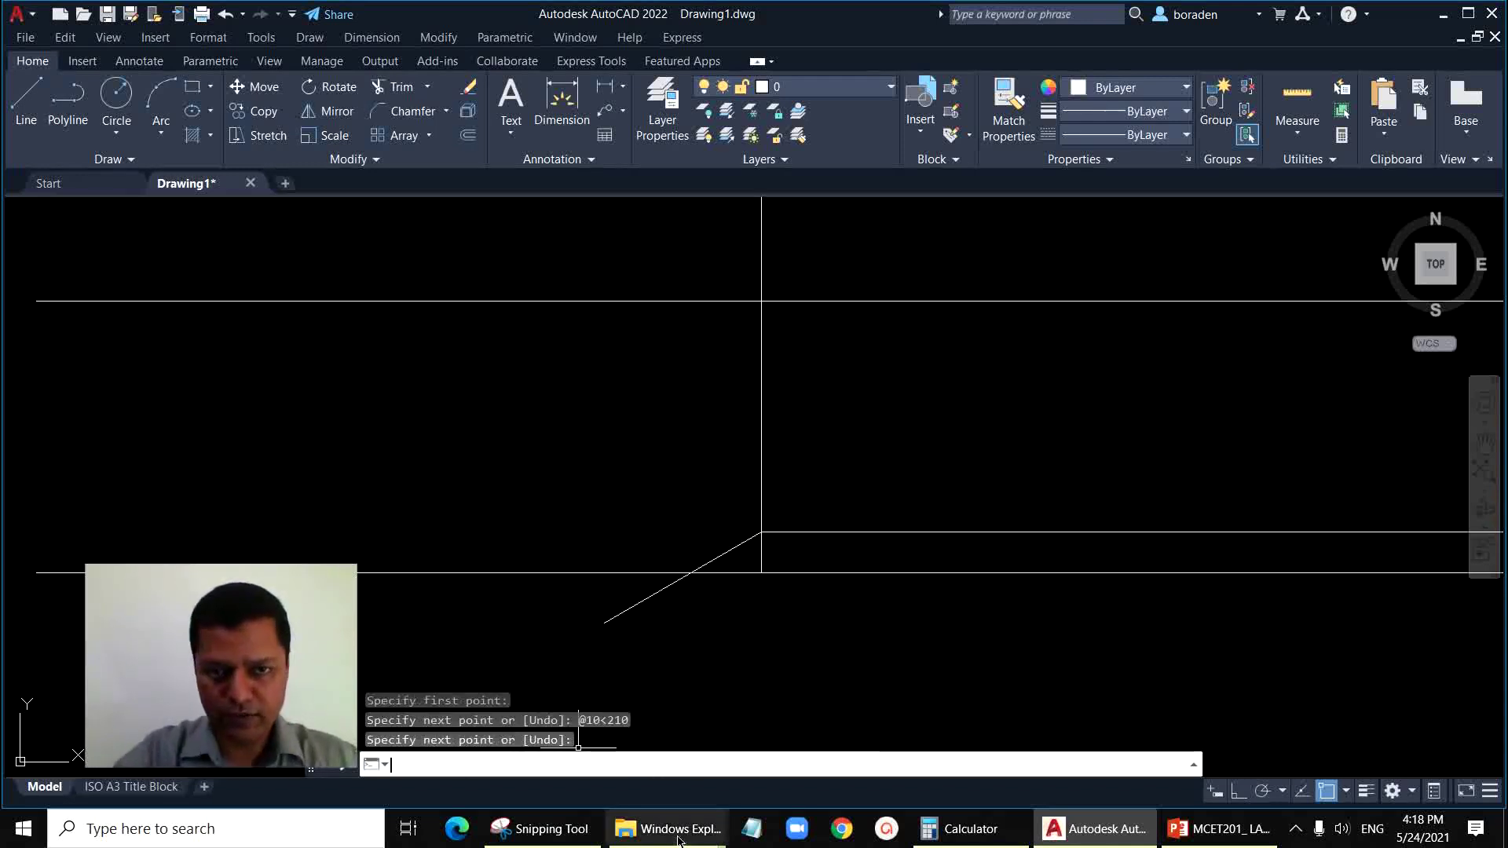
{"action": "key", "text": "Return"}
{"action": "scroll", "coordinate": [660, 672], "scroll_direction": "down", "scroll_amount": 3}
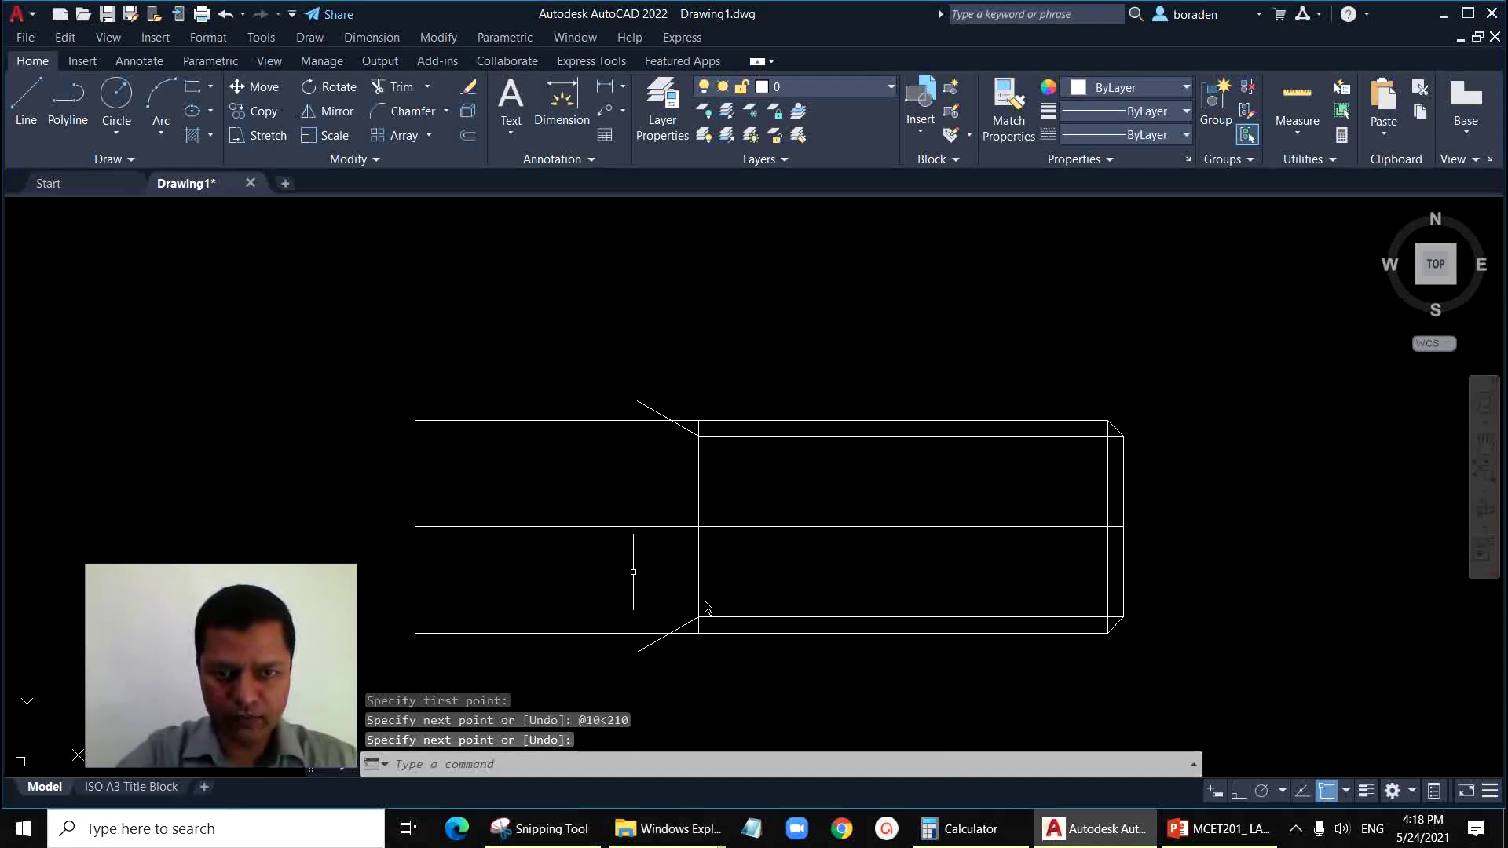
Step: Trim the angled runout lines' overhangs beyond the outer major-diameter lines
{"action": "left_click", "coordinate": [396, 86]}
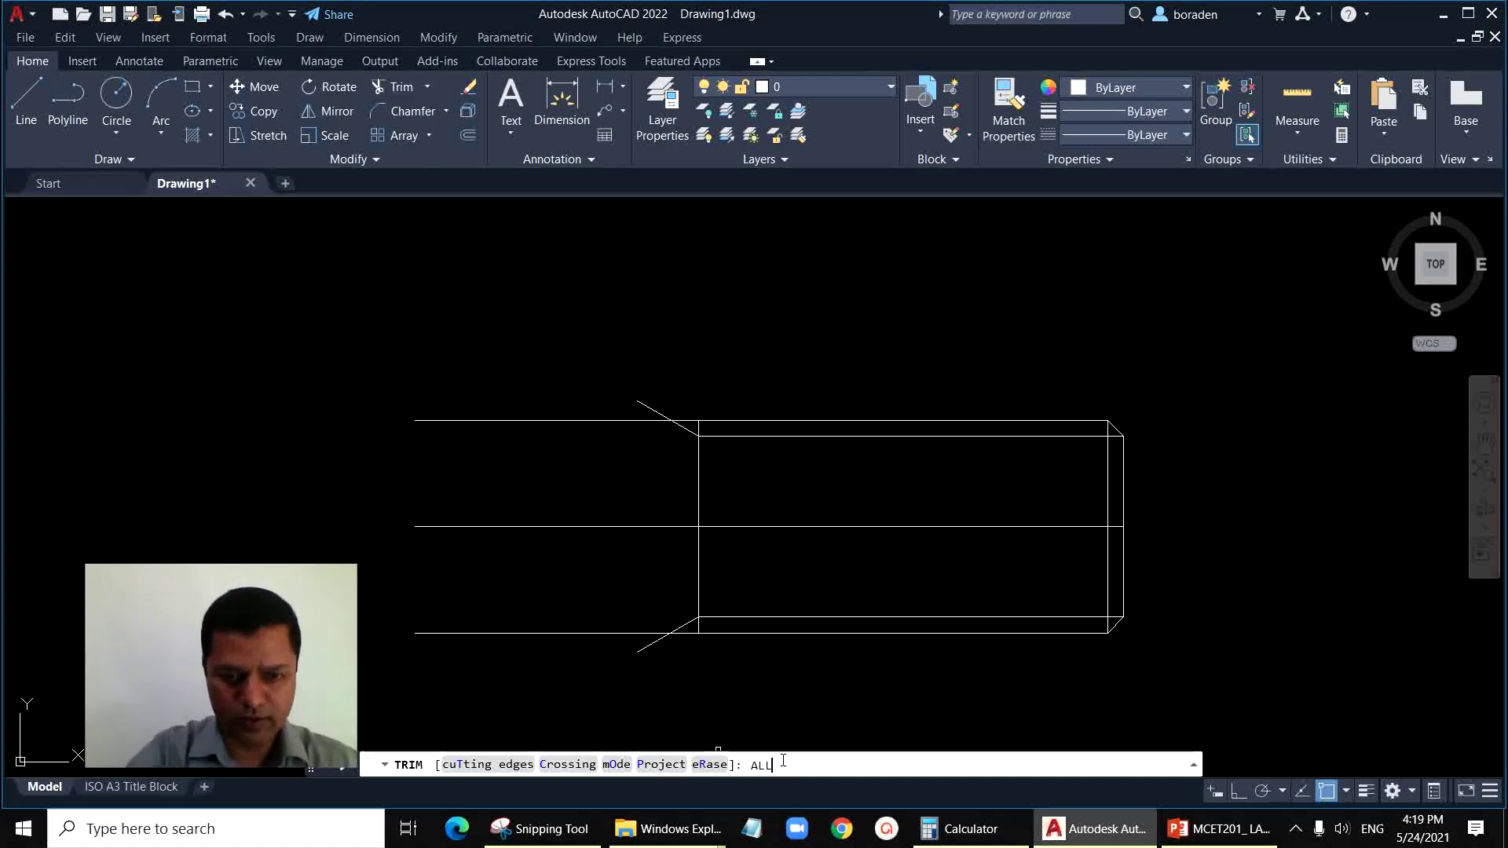
{"action": "key", "text": "Return"}
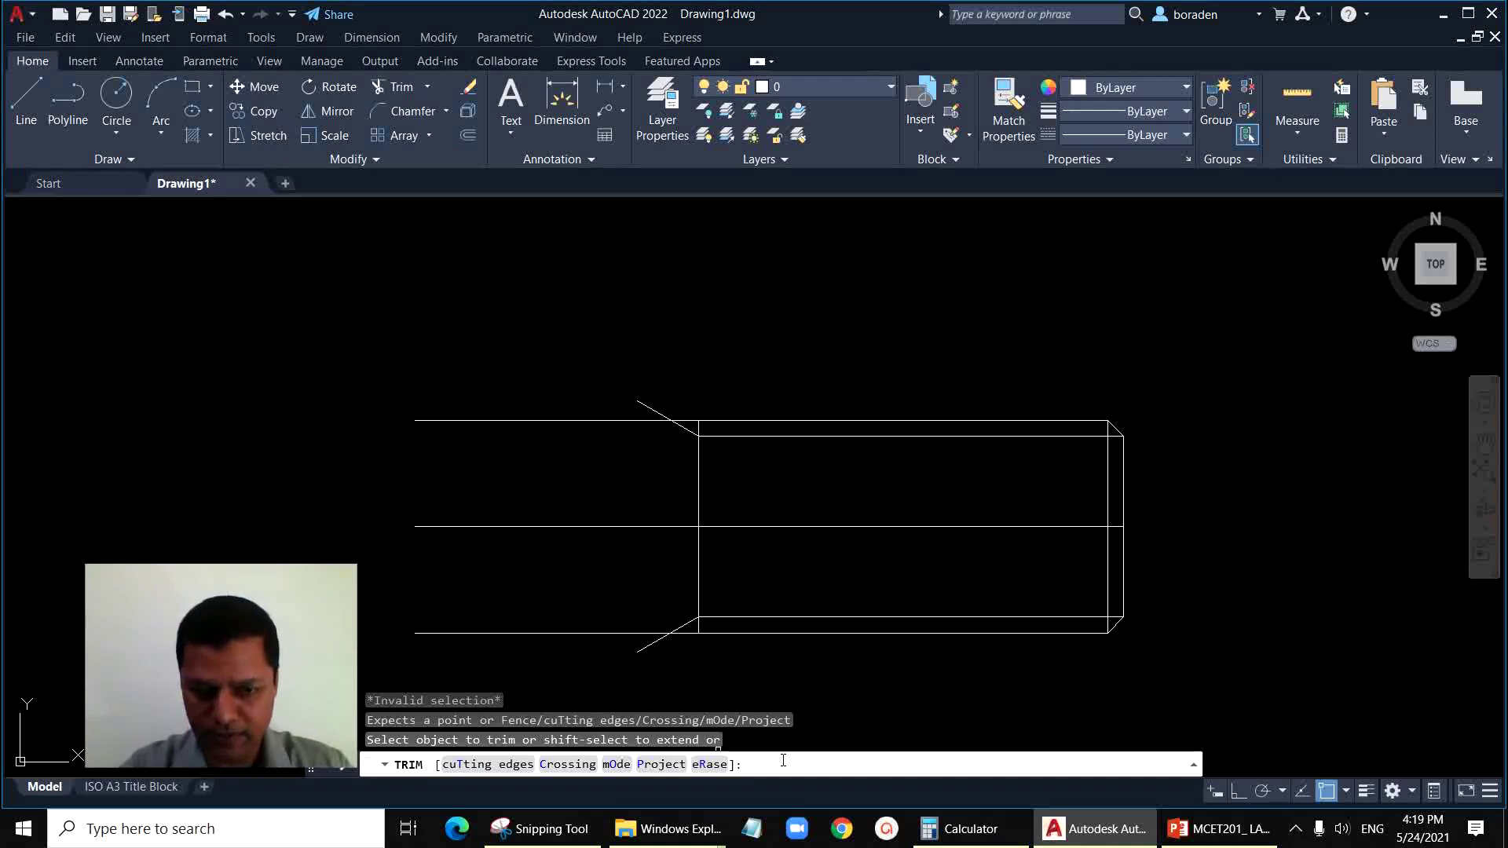
{"action": "left_click", "coordinate": [646, 651]}
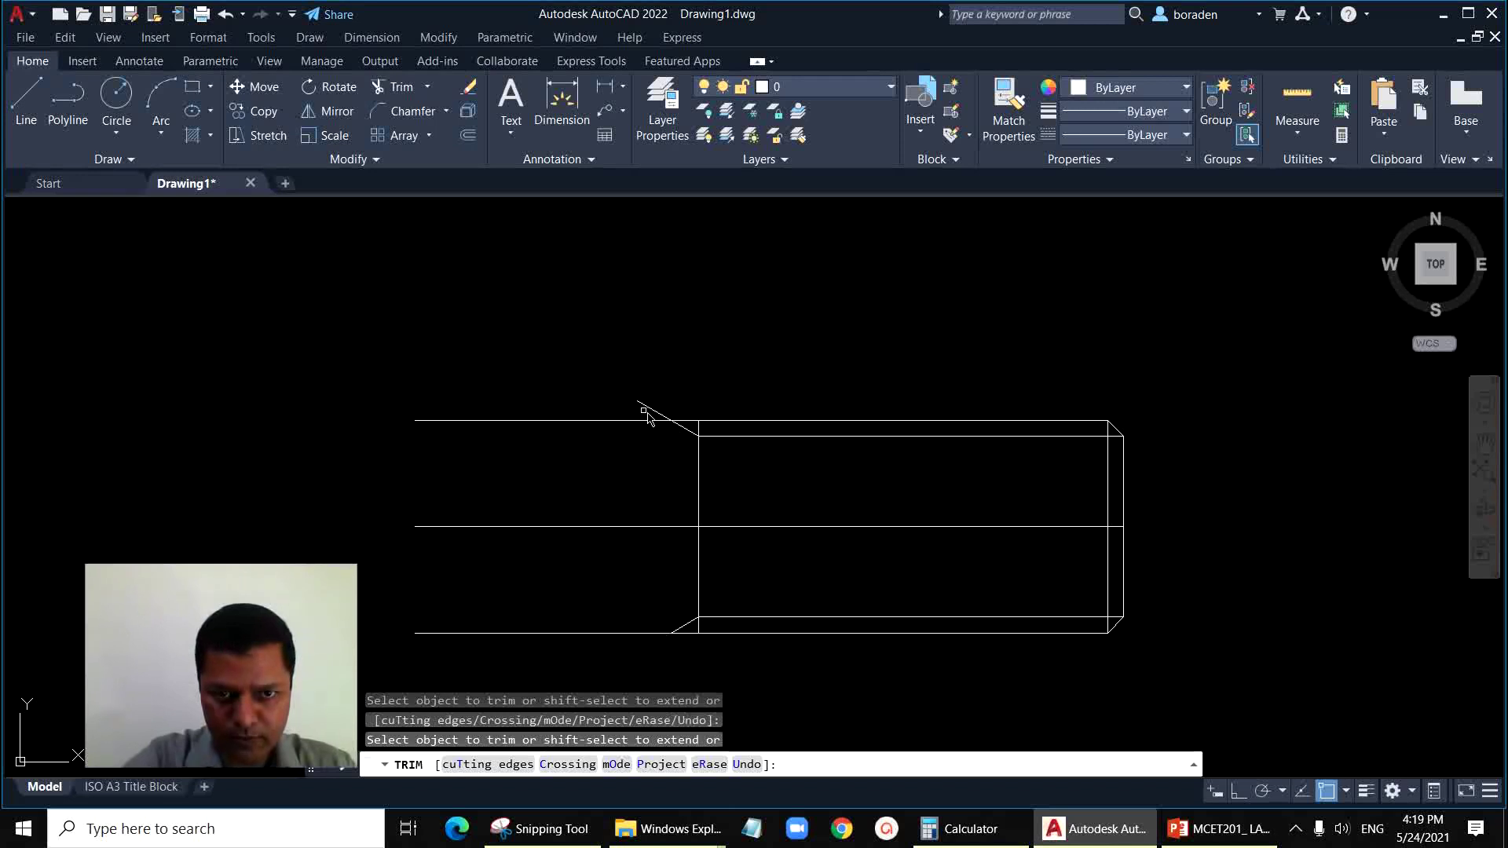
{"action": "key", "text": "Escape"}
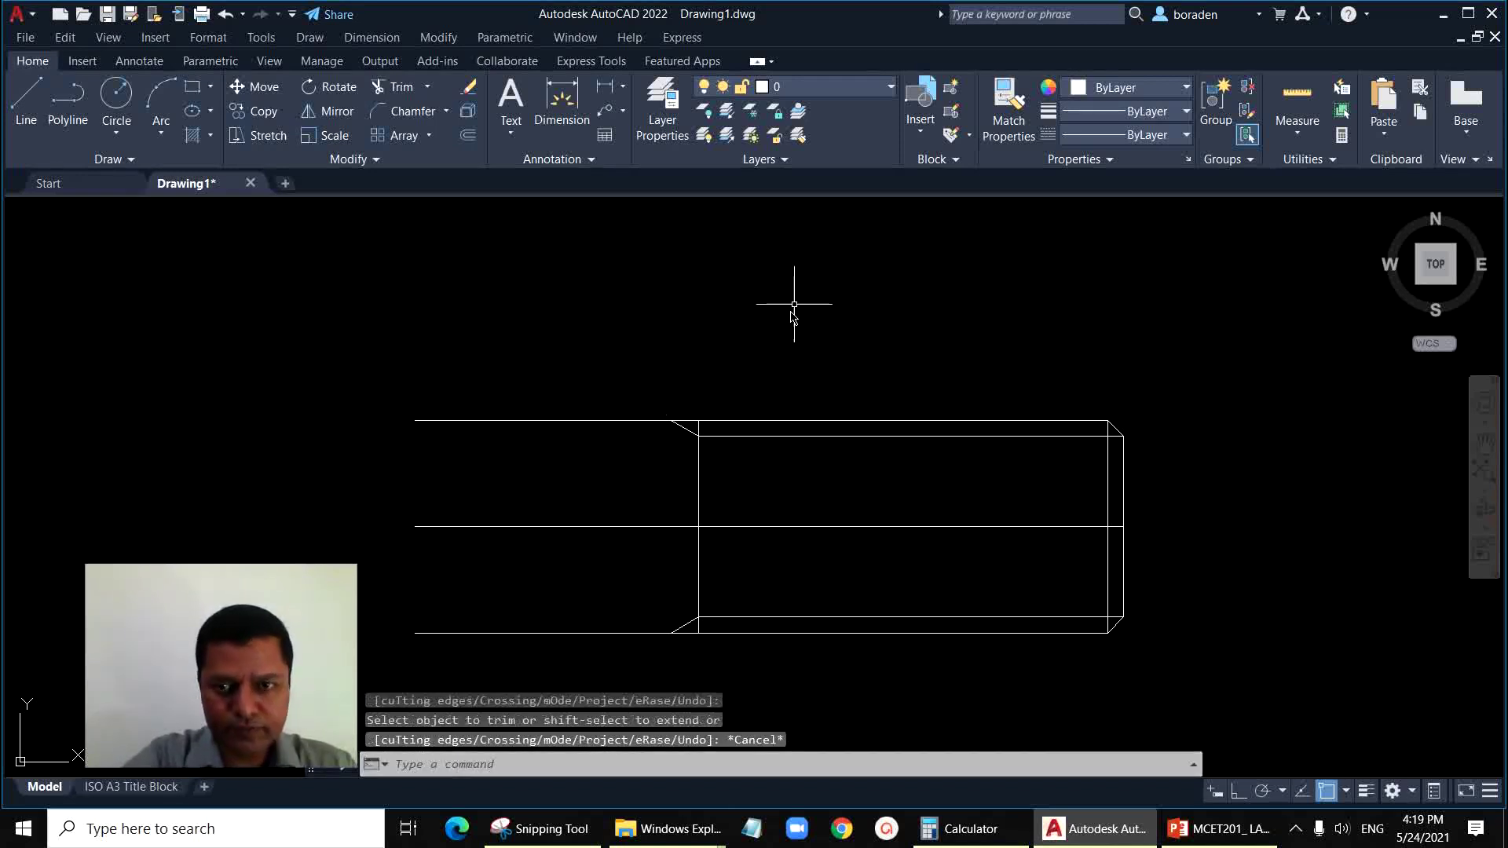
Step: Select the horizontal centre line and grab its right grip to lengthen it
{"action": "scroll", "coordinate": [668, 295], "scroll_direction": "down", "scroll_amount": 2}
{"action": "left_click", "coordinate": [835, 415]}
{"action": "left_click", "coordinate": [801, 463]}
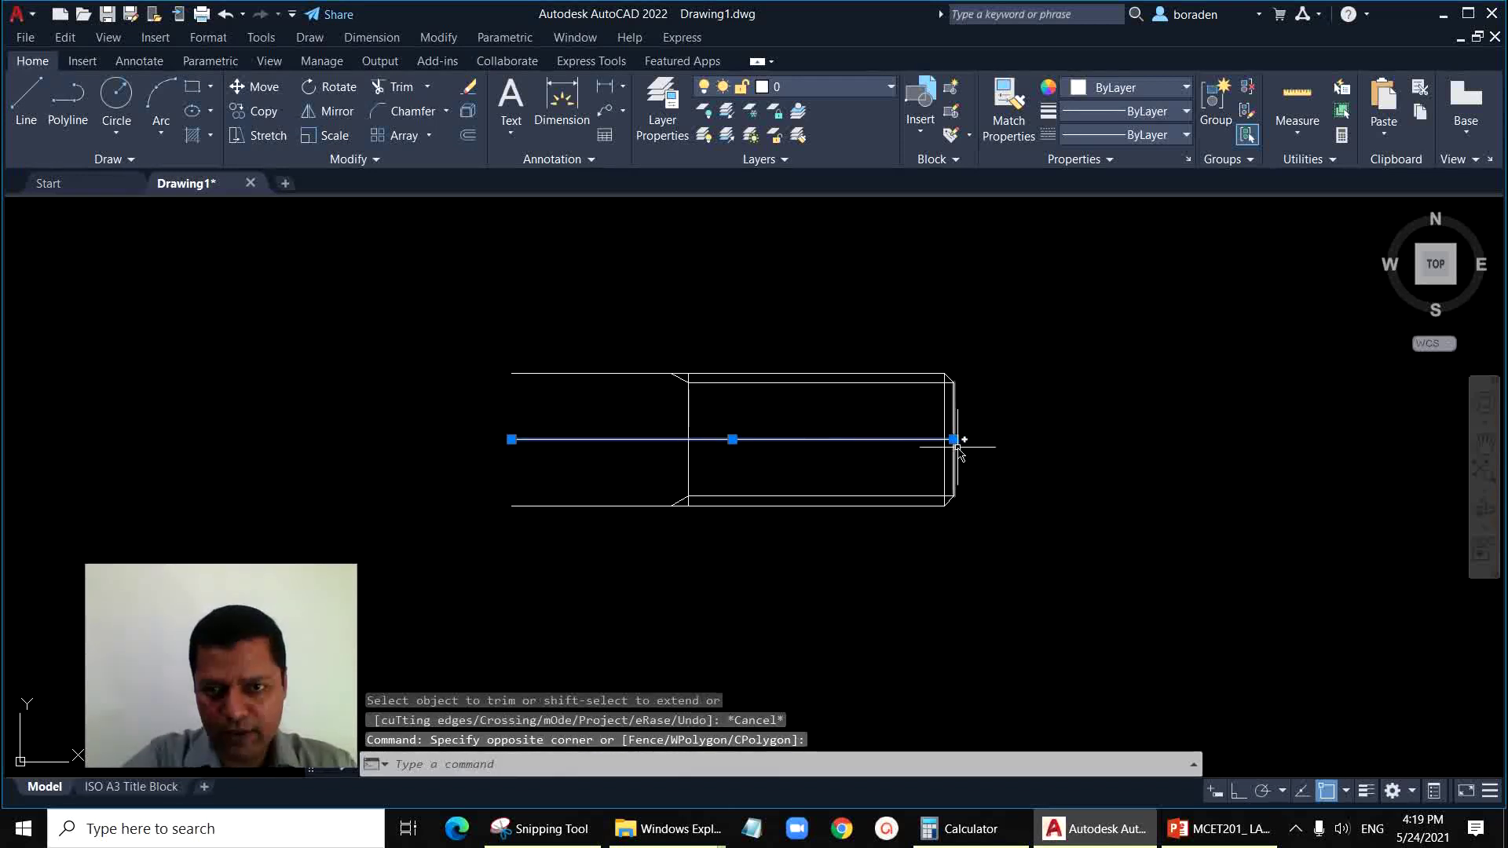
{"action": "left_click", "coordinate": [954, 440]}
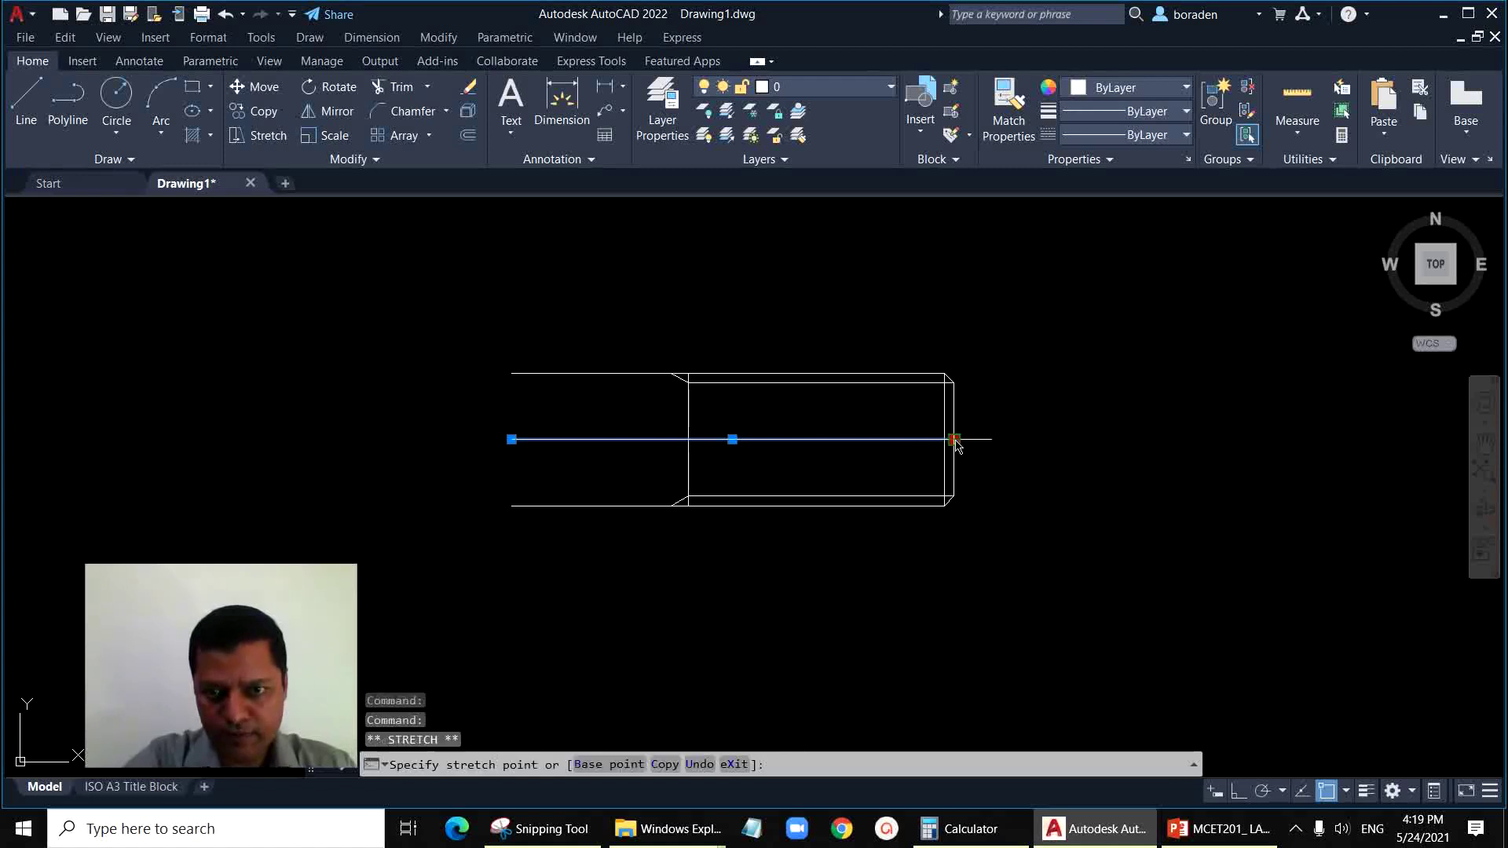
Step: Extend the horizontal centre line and draw a vertical centre line crossing it for the end view
{"action": "left_click", "coordinate": [1308, 439]}
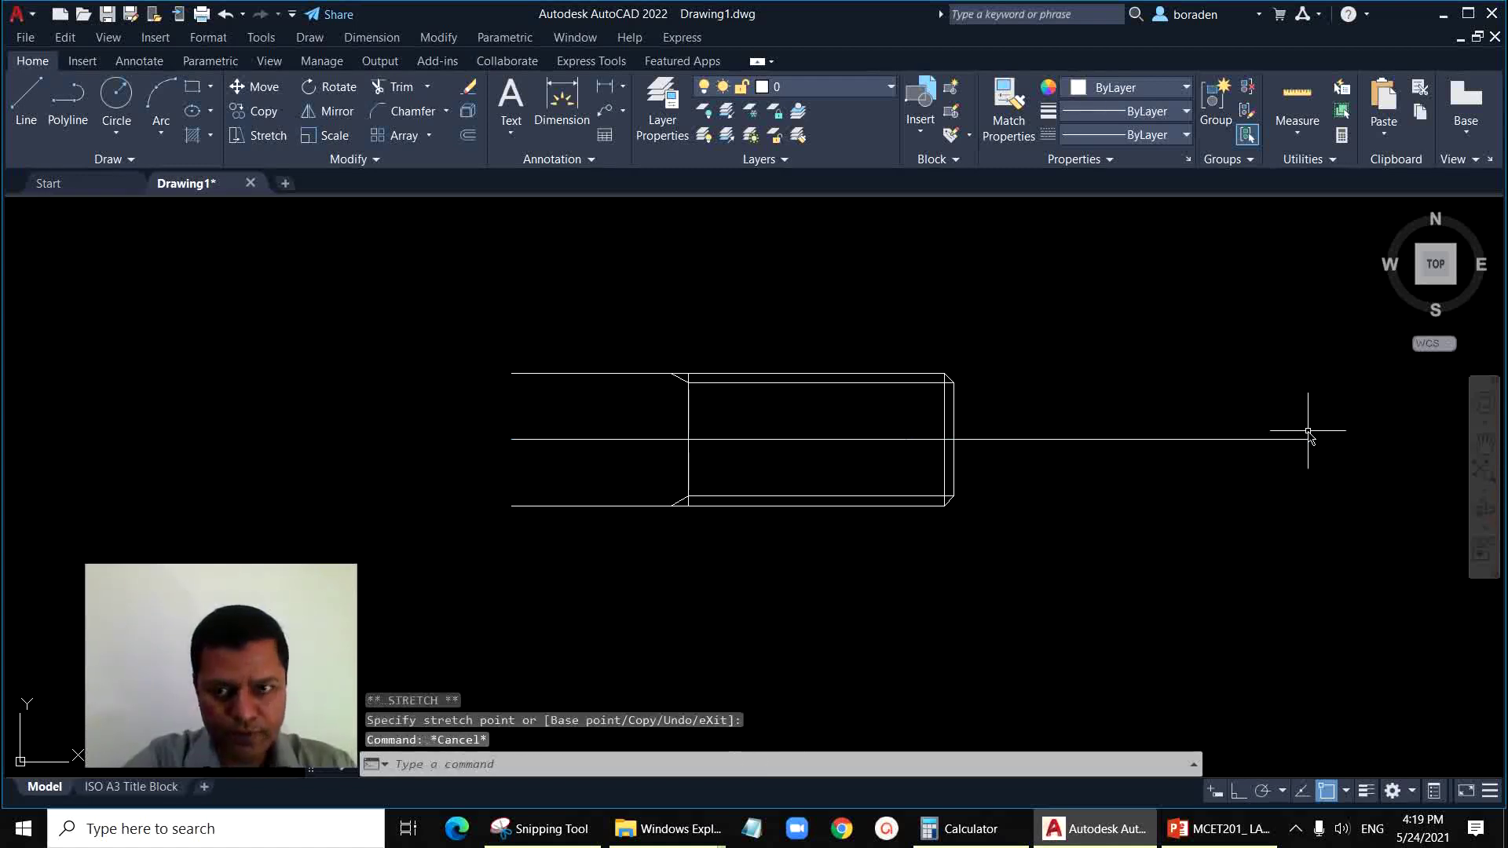
{"action": "left_click", "coordinate": [26, 100]}
{"action": "left_click", "coordinate": [1147, 262]}
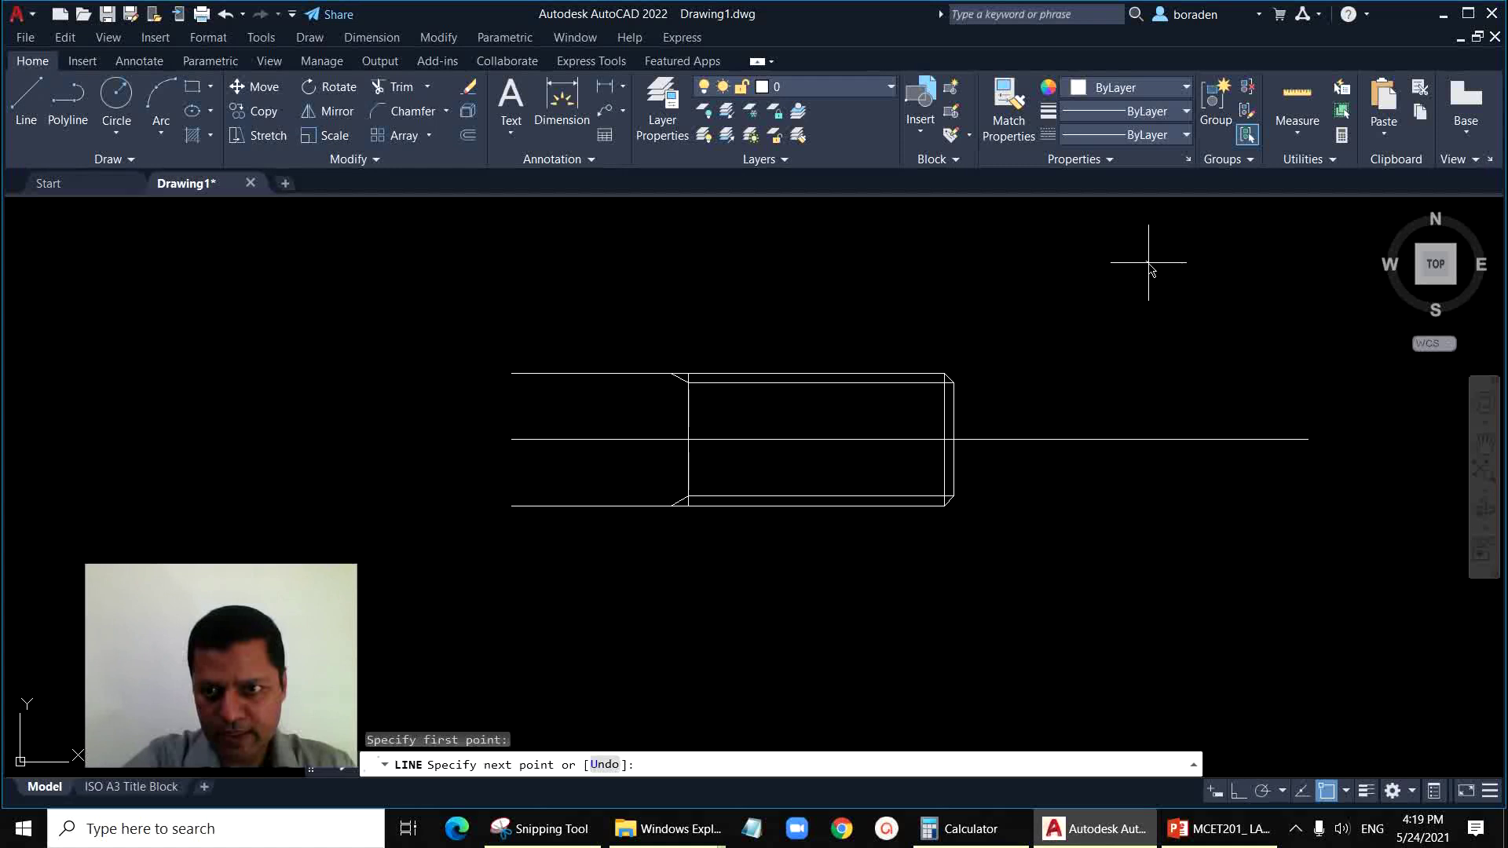
{"action": "left_click", "coordinate": [1239, 790]}
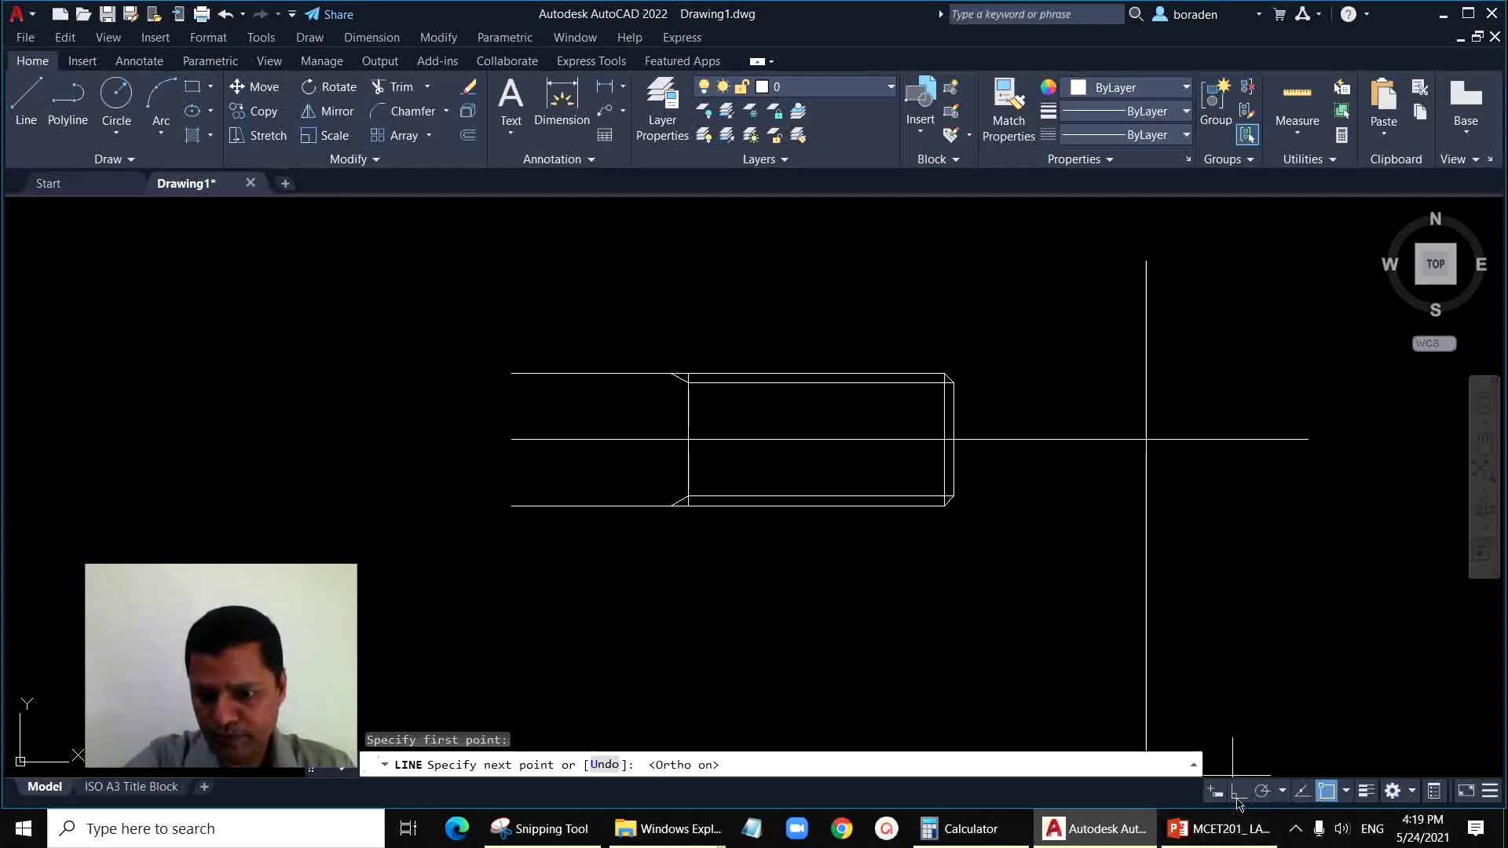
{"action": "left_click", "coordinate": [1147, 633]}
{"action": "key", "text": "Return"}
{"action": "left_click", "coordinate": [1185, 579]}
{"action": "left_click", "coordinate": [1110, 613]}
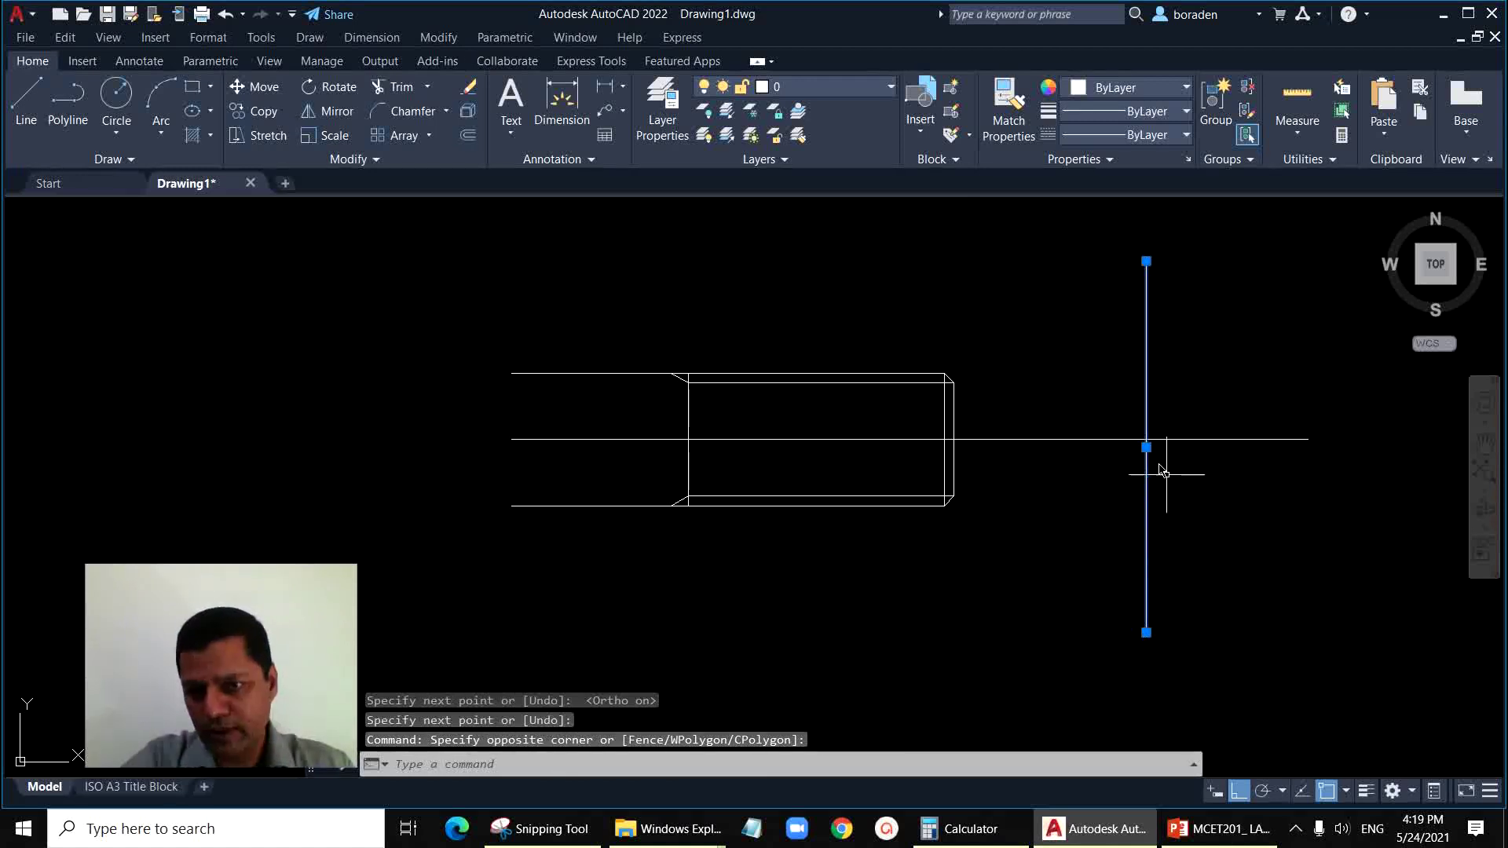
{"action": "scroll", "coordinate": [1161, 463], "scroll_direction": "up", "scroll_amount": 4}
{"action": "left_click", "coordinate": [1127, 434]}
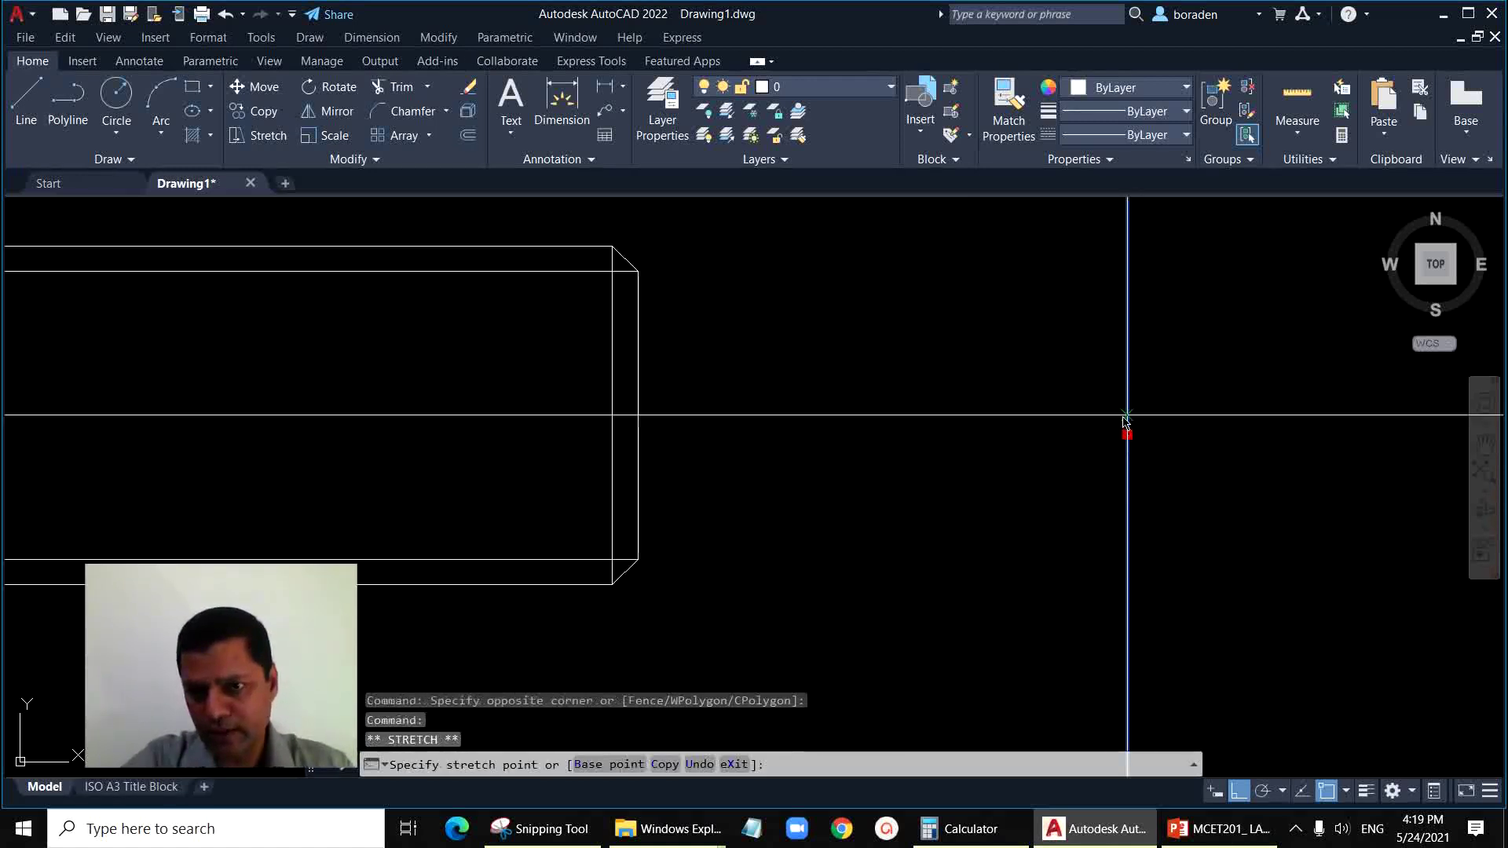
{"action": "key", "text": "Escape"}
{"action": "scroll", "coordinate": [966, 437], "scroll_direction": "down", "scroll_amount": 4}
{"action": "key", "text": "Escape"}
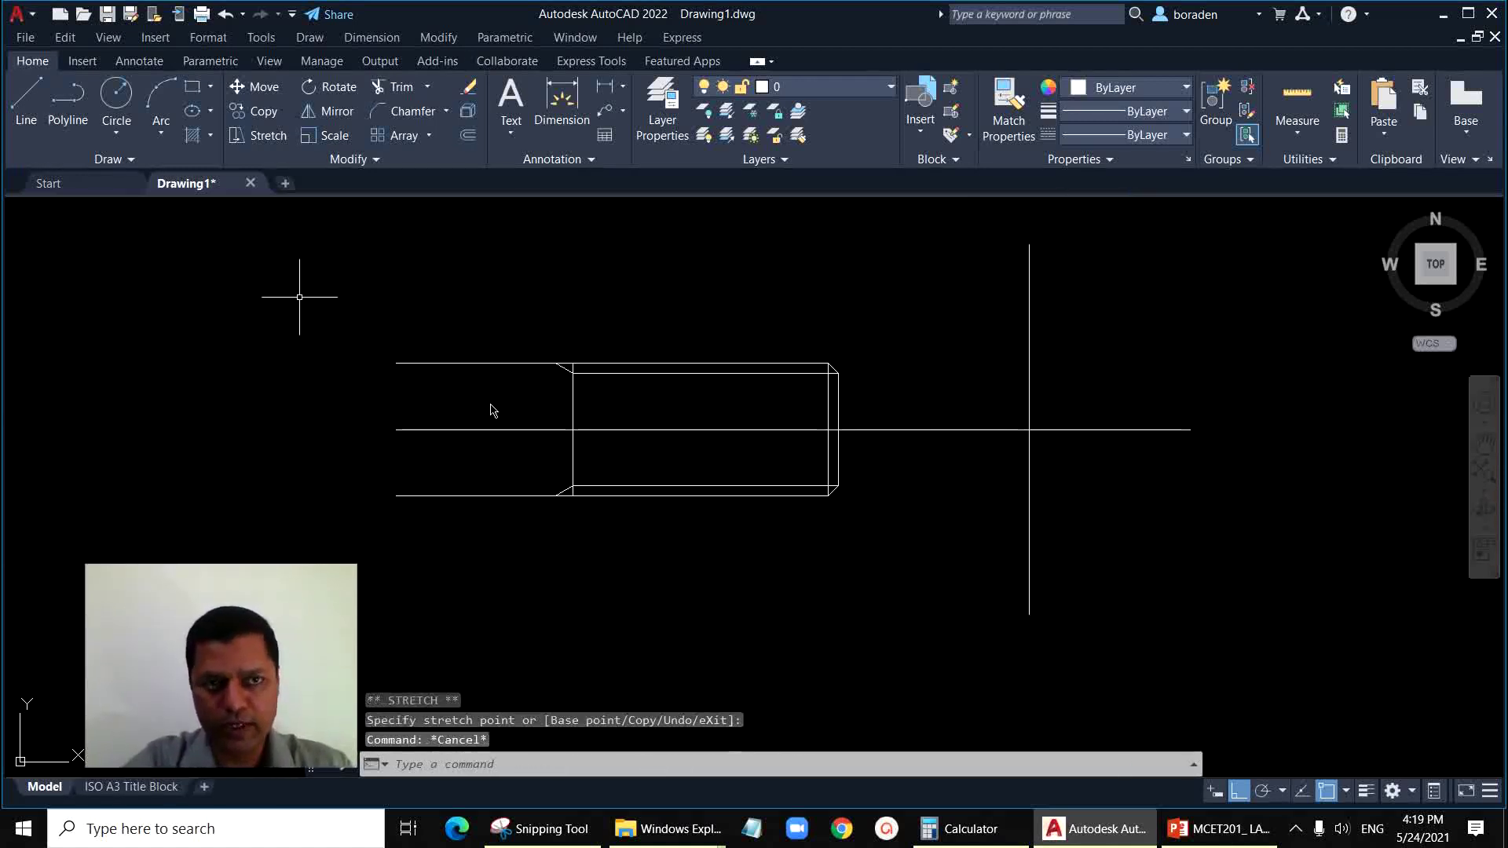
Step: Draw concentric circles of diameter 30 and 25.5 at the centre-line crossing
{"action": "left_click", "coordinate": [128, 135]}
{"action": "left_click", "coordinate": [157, 206]}
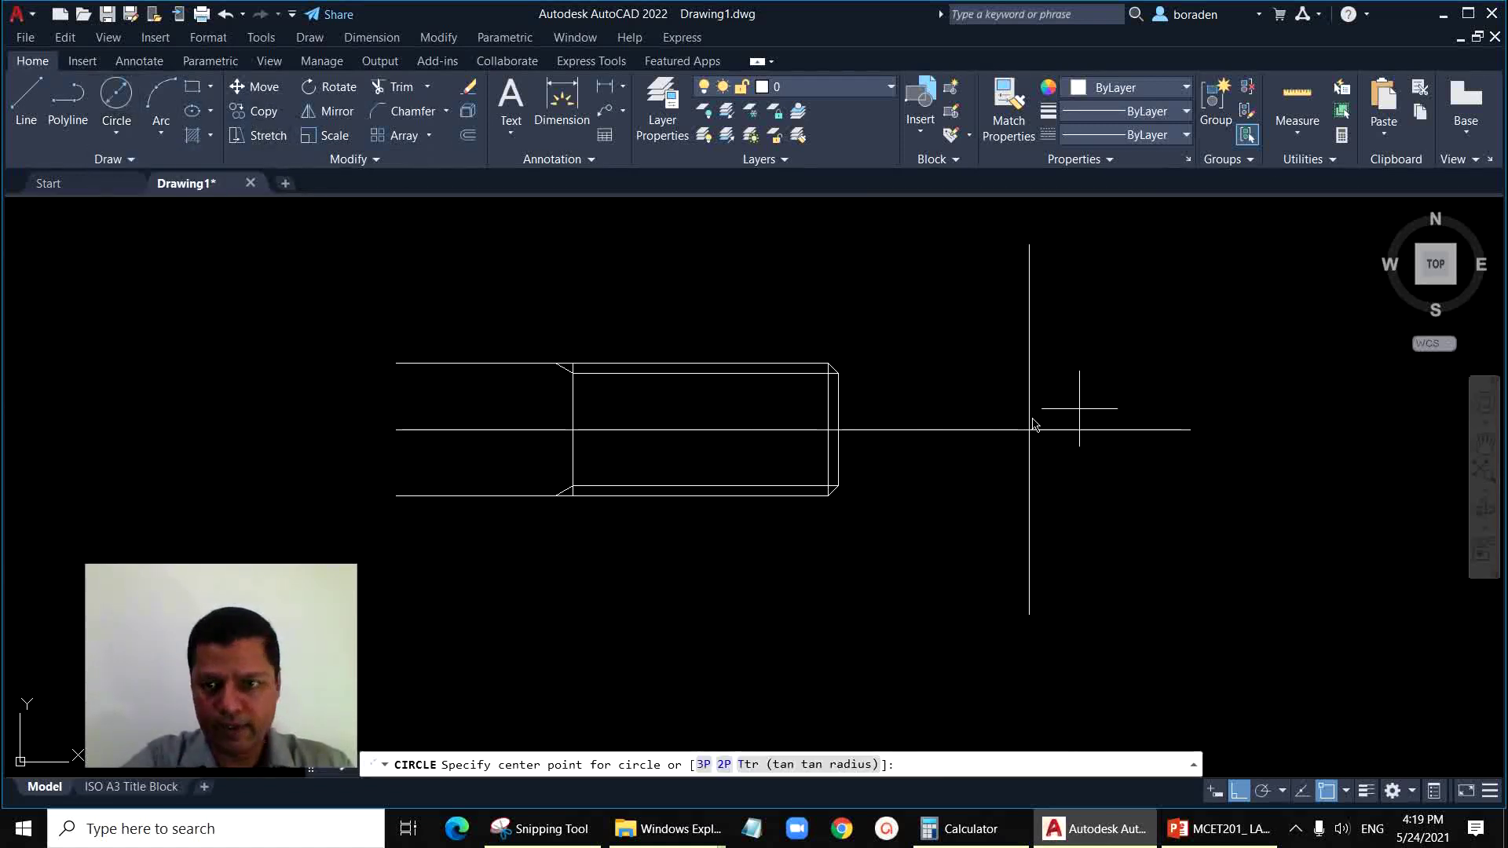
{"action": "left_click", "coordinate": [1029, 429]}
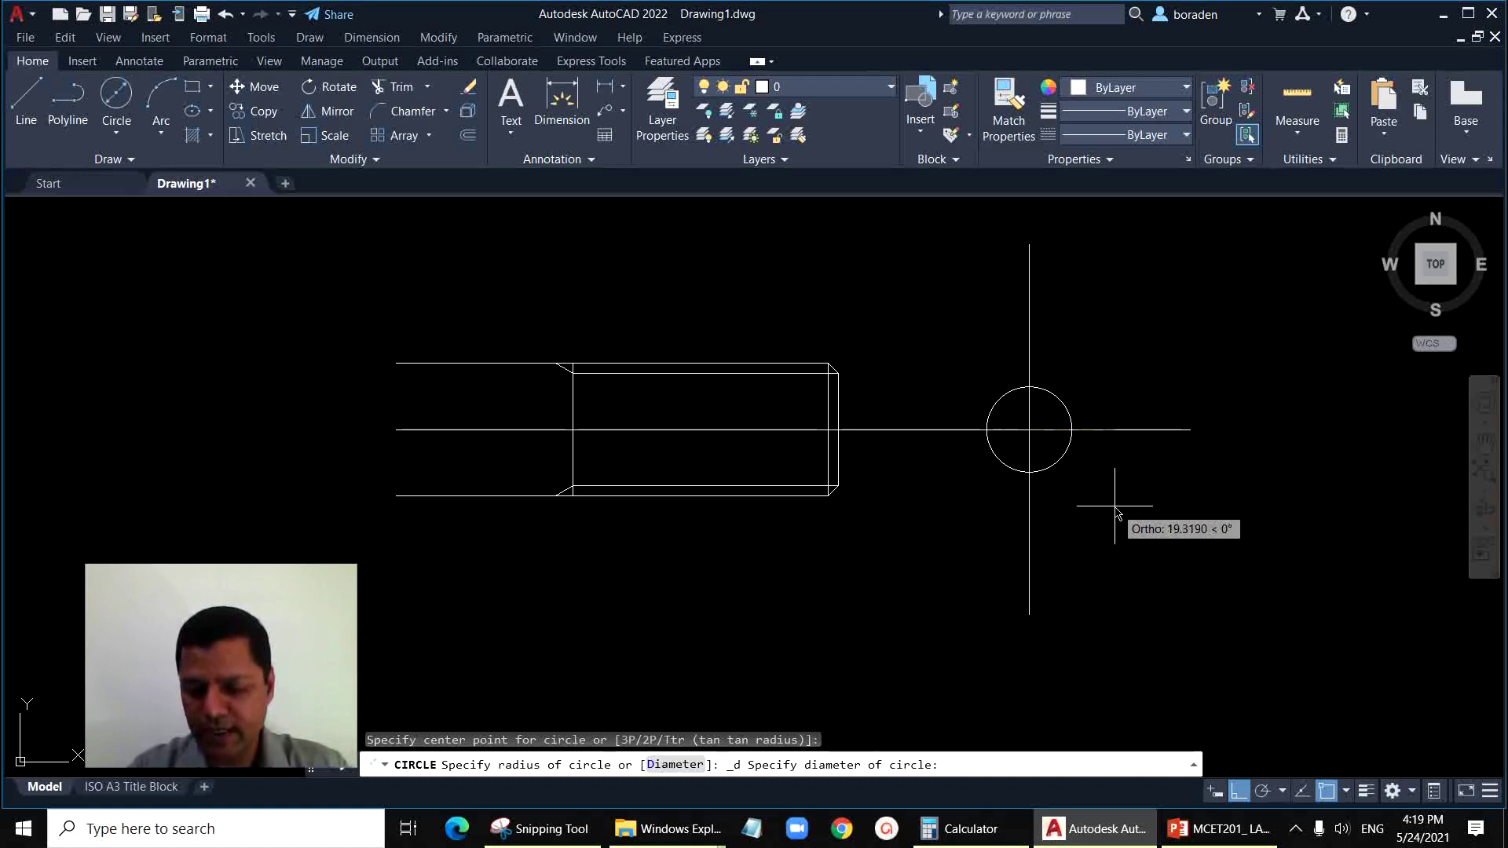
{"action": "type", "text": "30"}
{"action": "key", "text": "Return"}
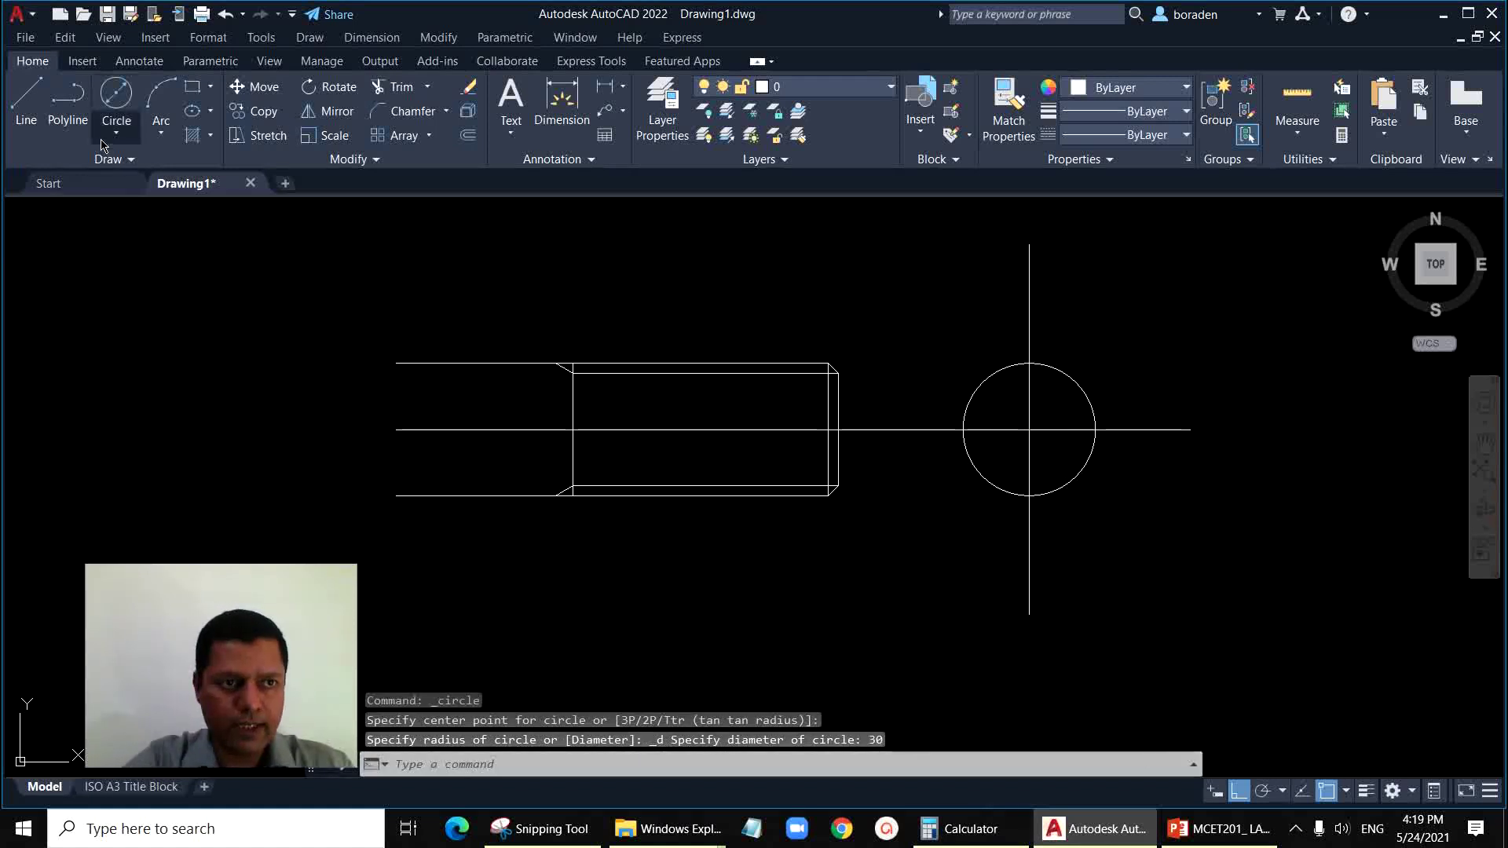
{"action": "left_click", "coordinate": [112, 138]}
{"action": "left_click", "coordinate": [151, 205]}
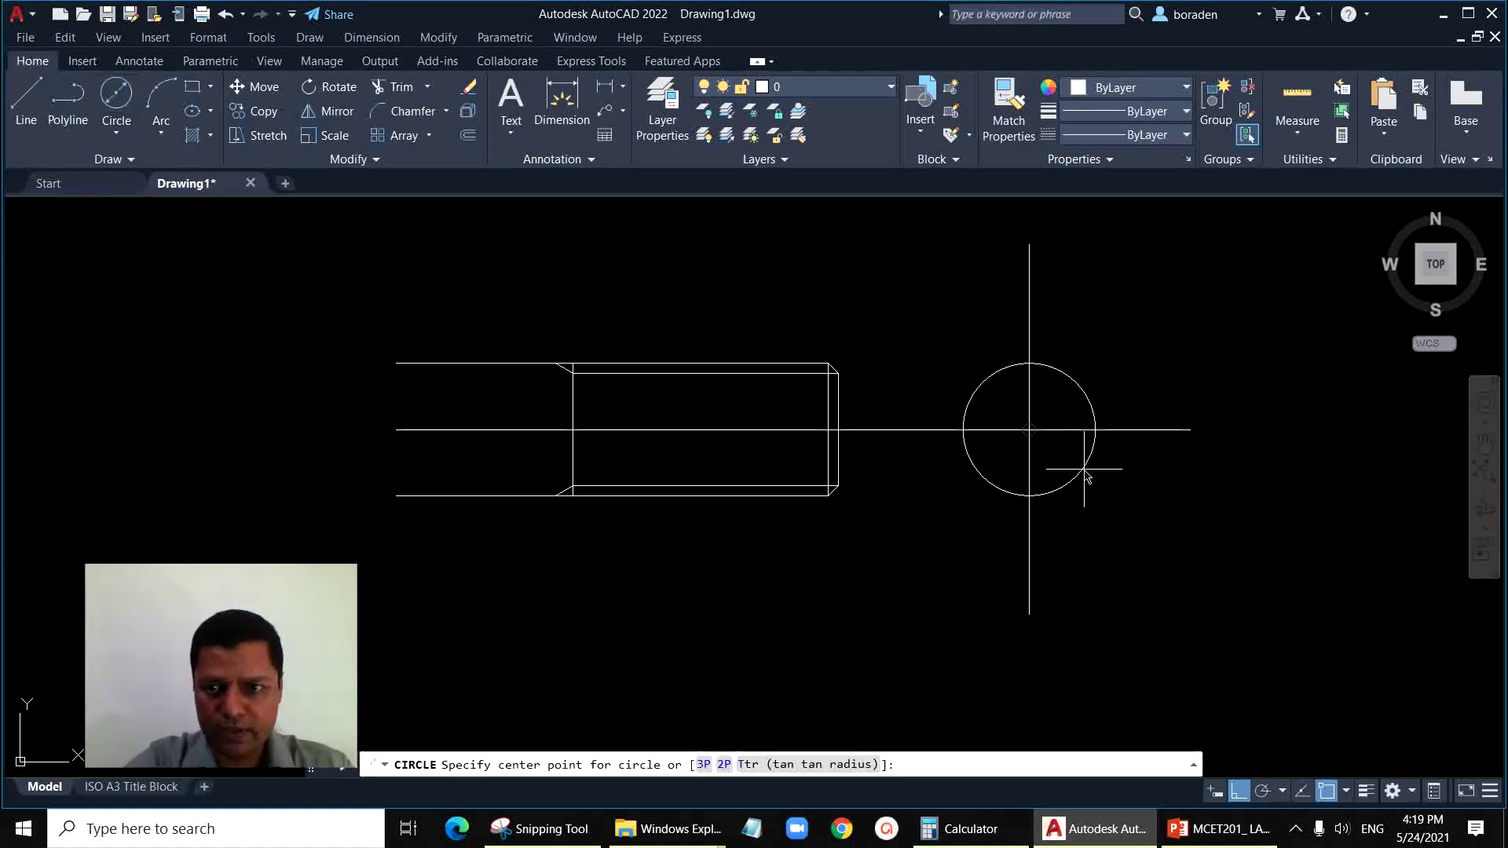
{"action": "left_click", "coordinate": [1029, 430]}
{"action": "type", "text": "25.5"}
{"action": "key", "text": "Return"}
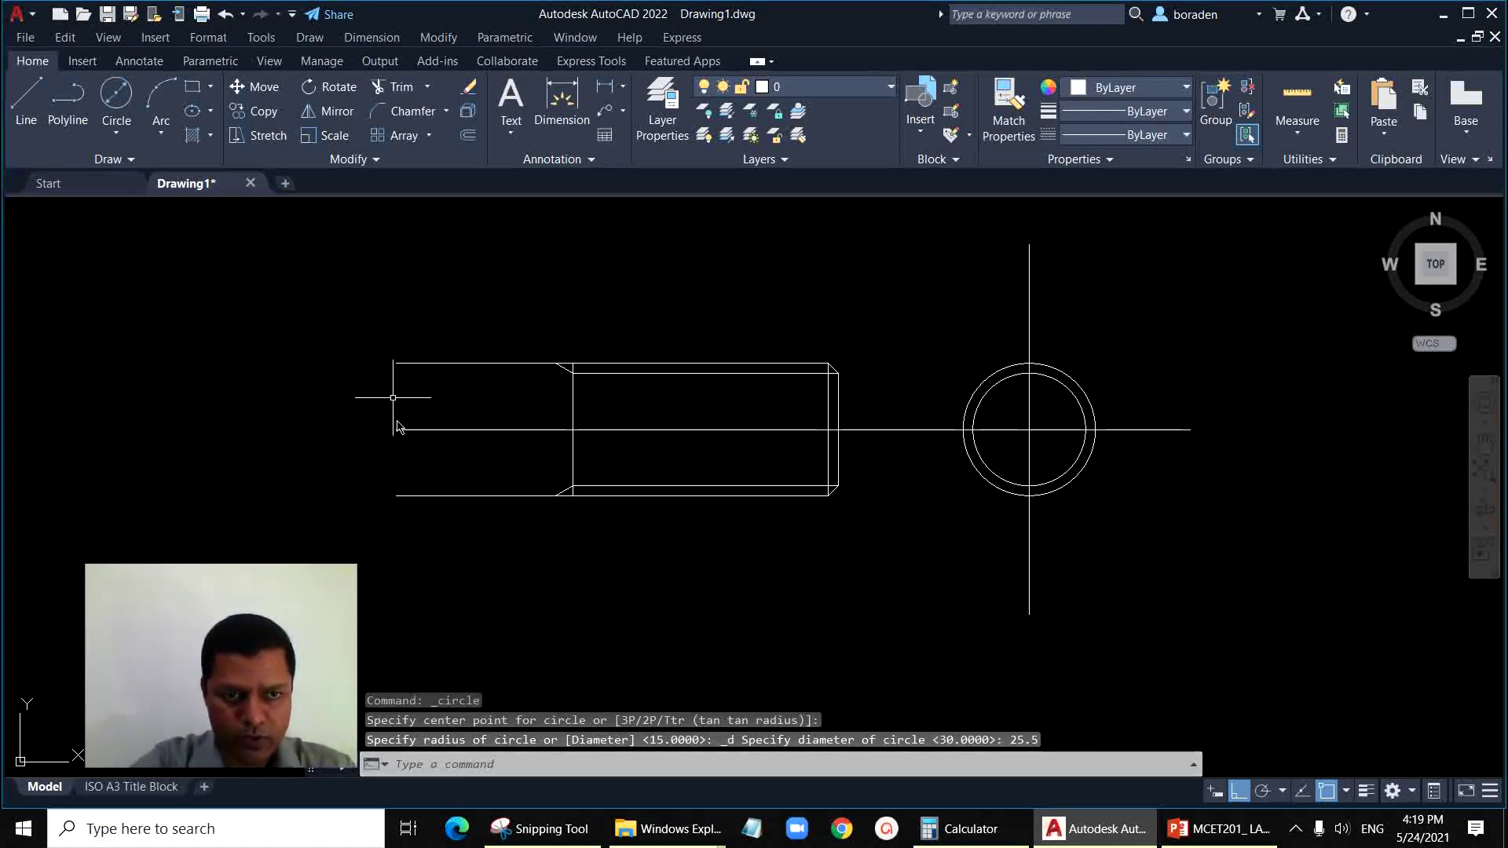
{"action": "scroll", "coordinate": [179, 415], "scroll_direction": "up", "scroll_amount": 2}
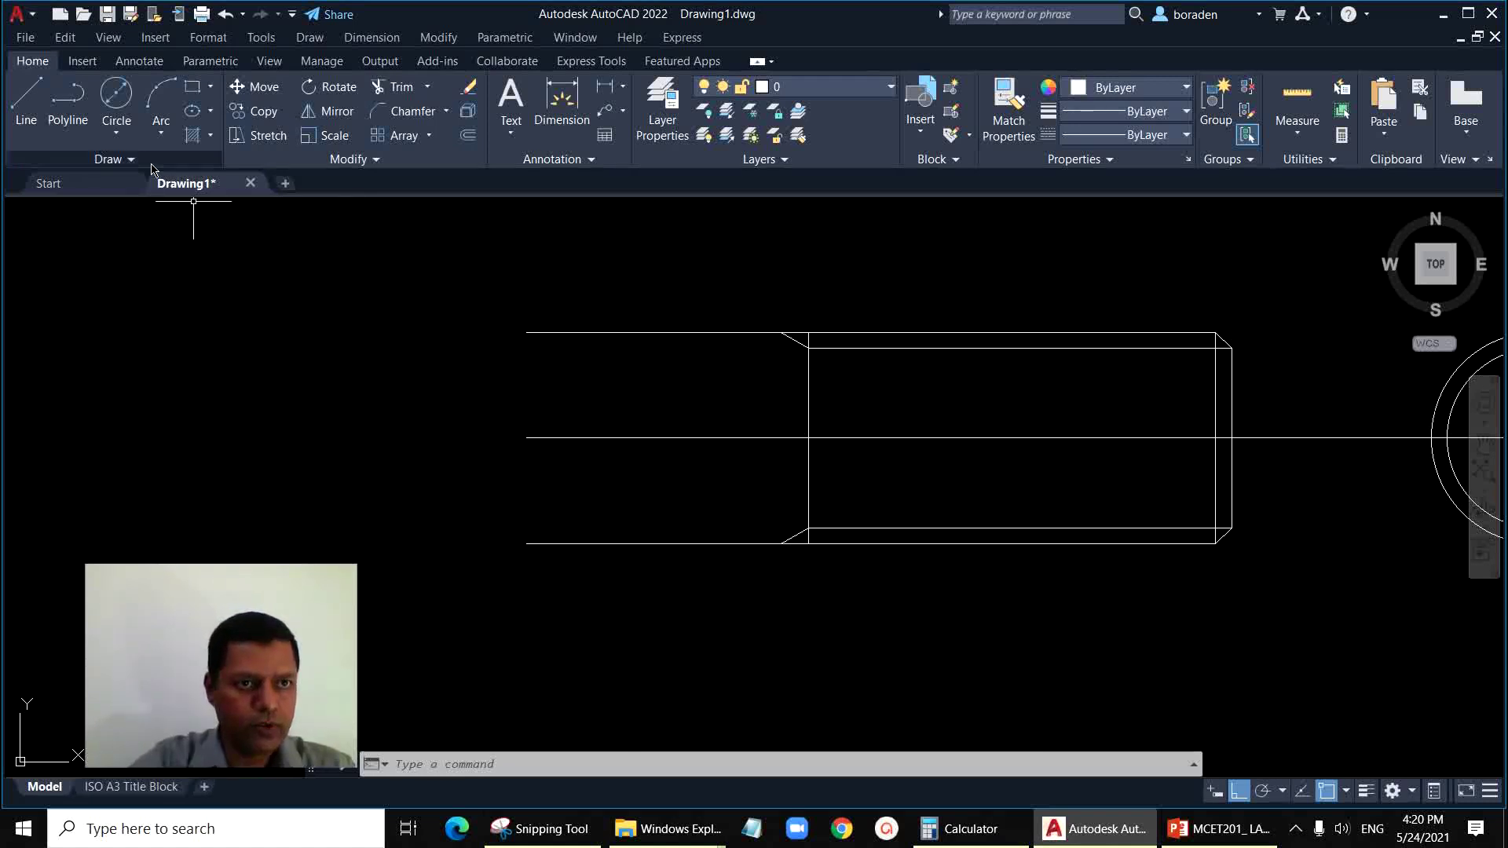
Step: Draw an arc from the top line's left end to the centre line and adjust its bulge
{"action": "left_click", "coordinate": [161, 96]}
{"action": "left_click", "coordinate": [526, 333]}
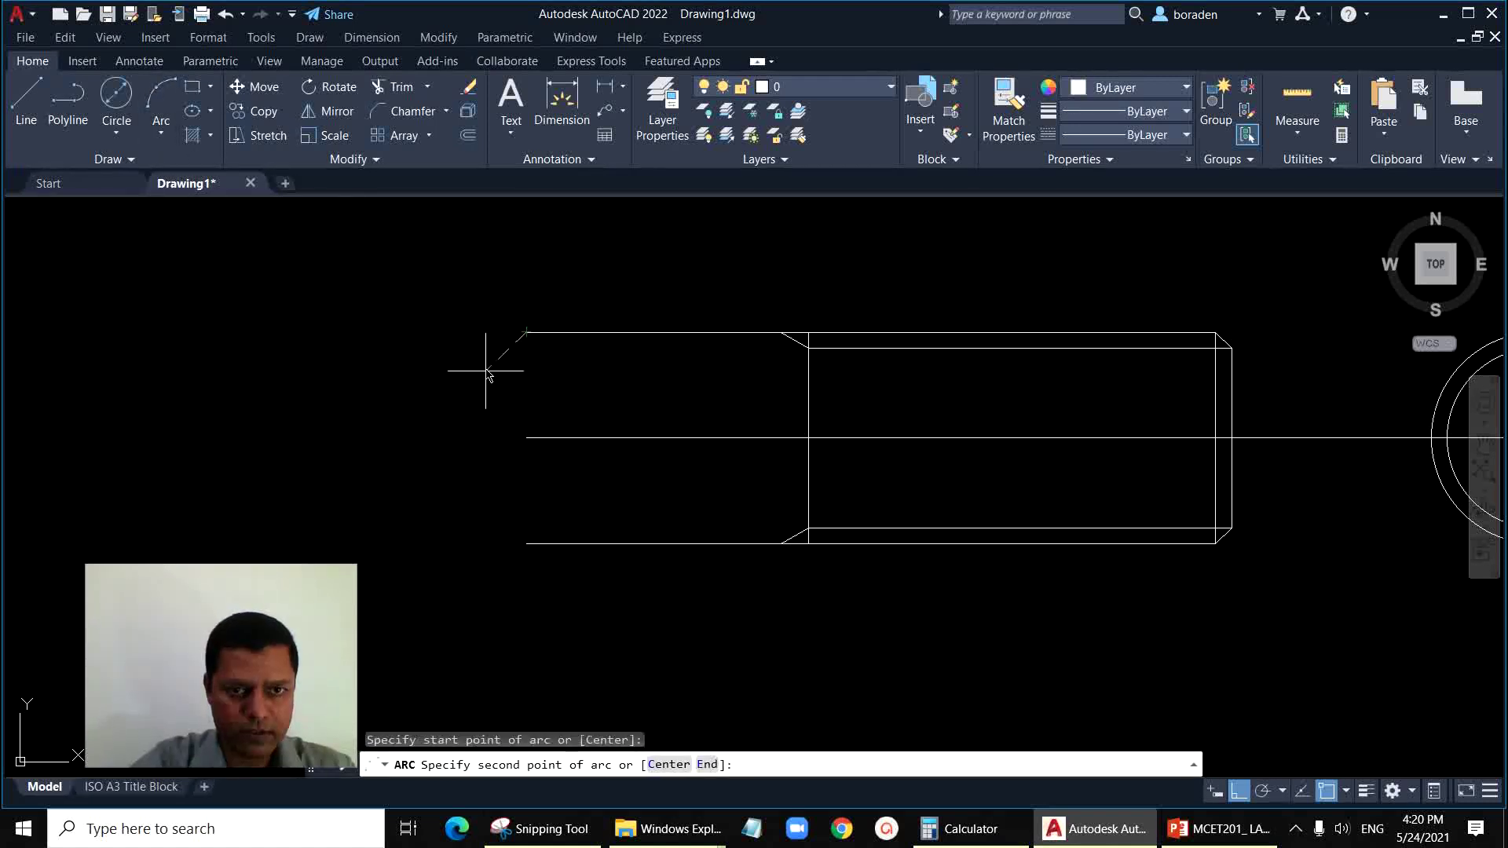
{"action": "left_click", "coordinate": [486, 385]}
{"action": "left_click", "coordinate": [526, 438]}
{"action": "left_click", "coordinate": [518, 424]}
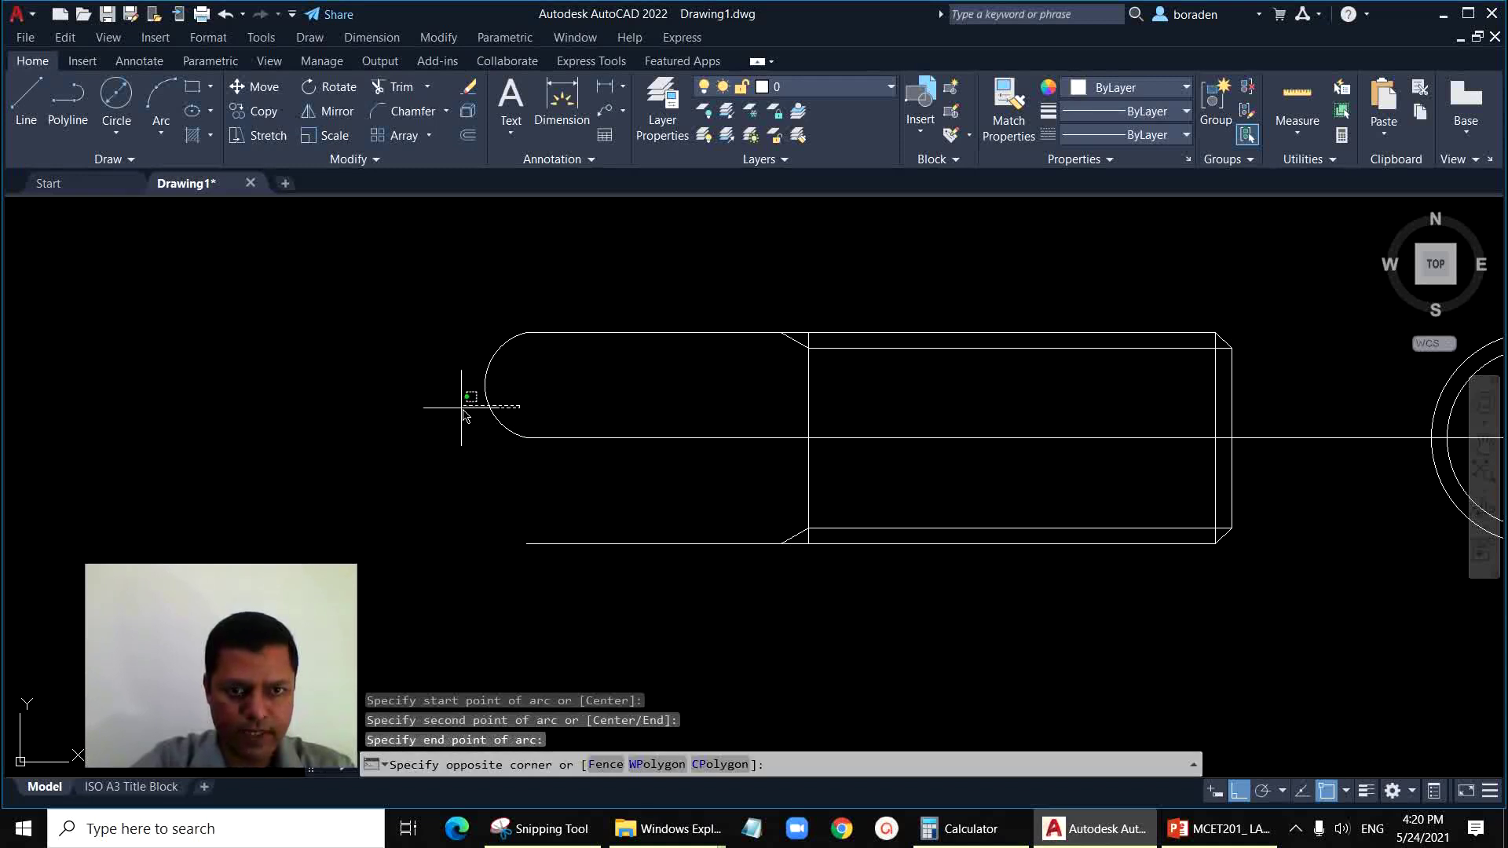
{"action": "left_click", "coordinate": [397, 398]}
{"action": "scroll", "coordinate": [397, 397], "scroll_direction": "up", "scroll_amount": 4}
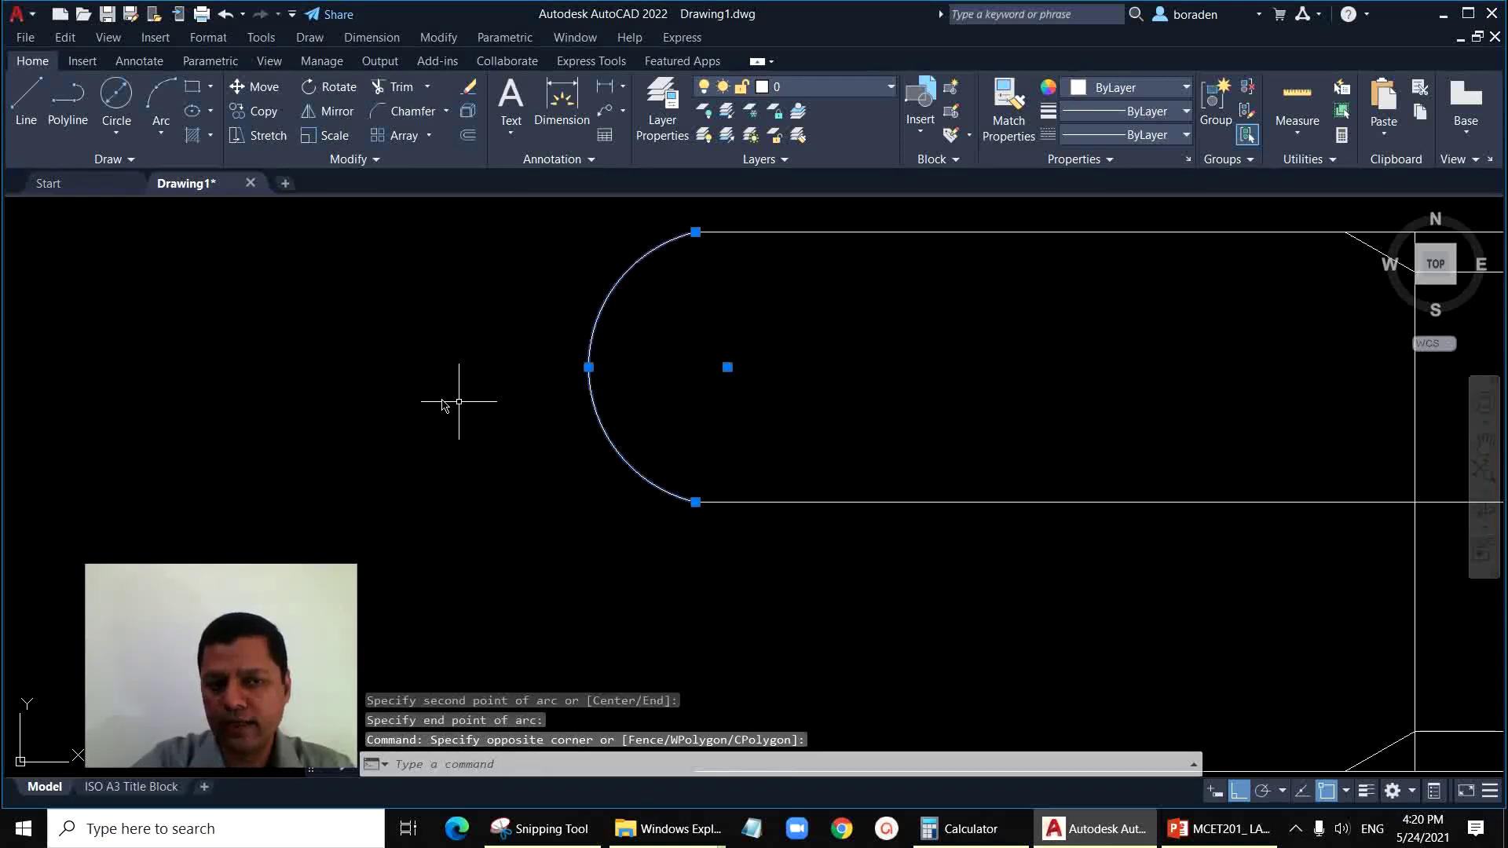
{"action": "left_click", "coordinate": [589, 367]}
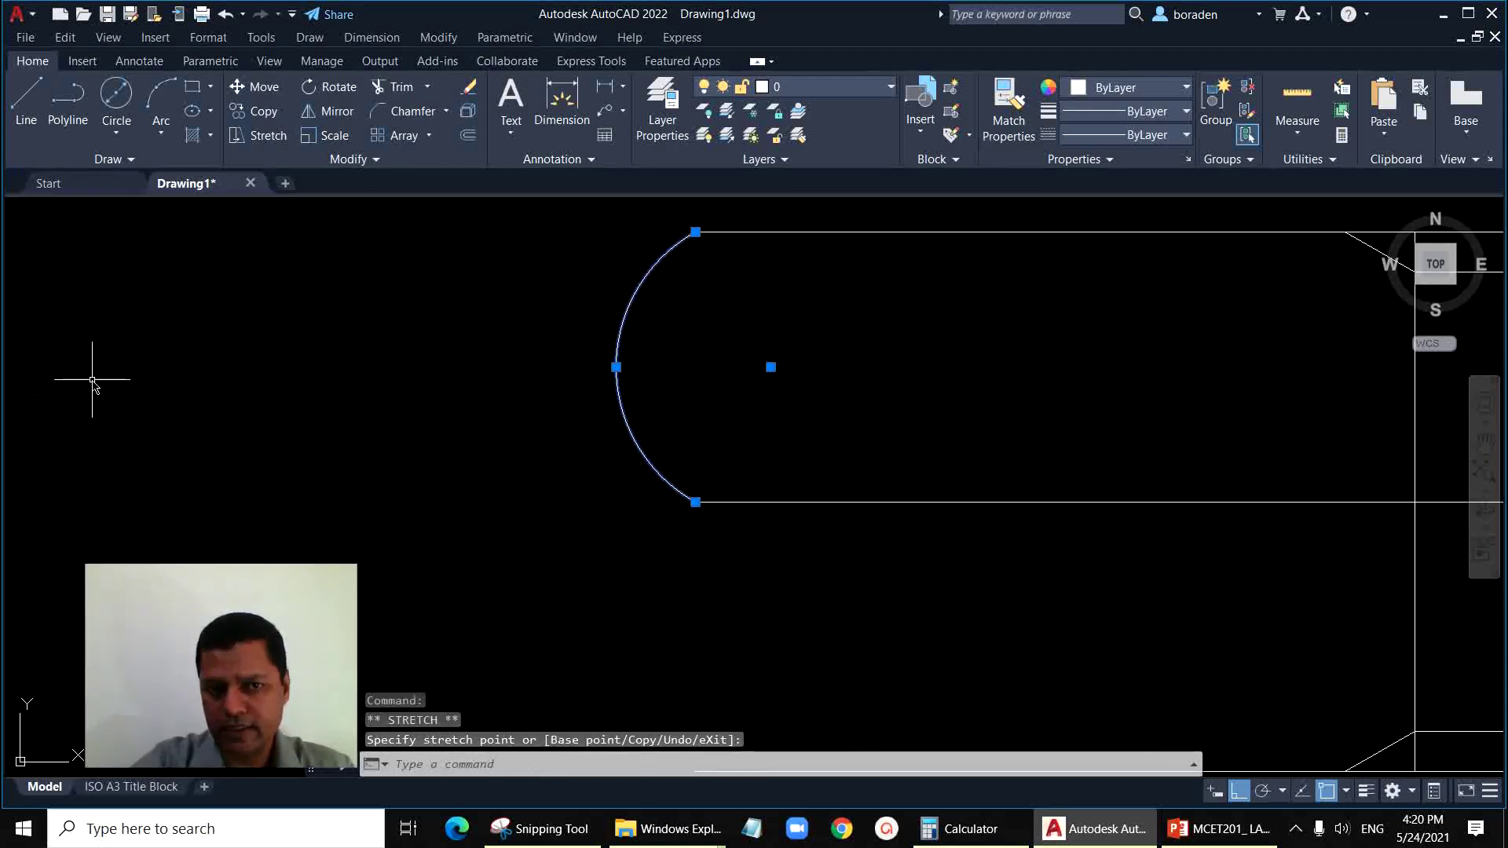
Step: Draw a 3-point arc from the upper arc's end down to the bottom line
{"action": "left_click", "coordinate": [159, 131]}
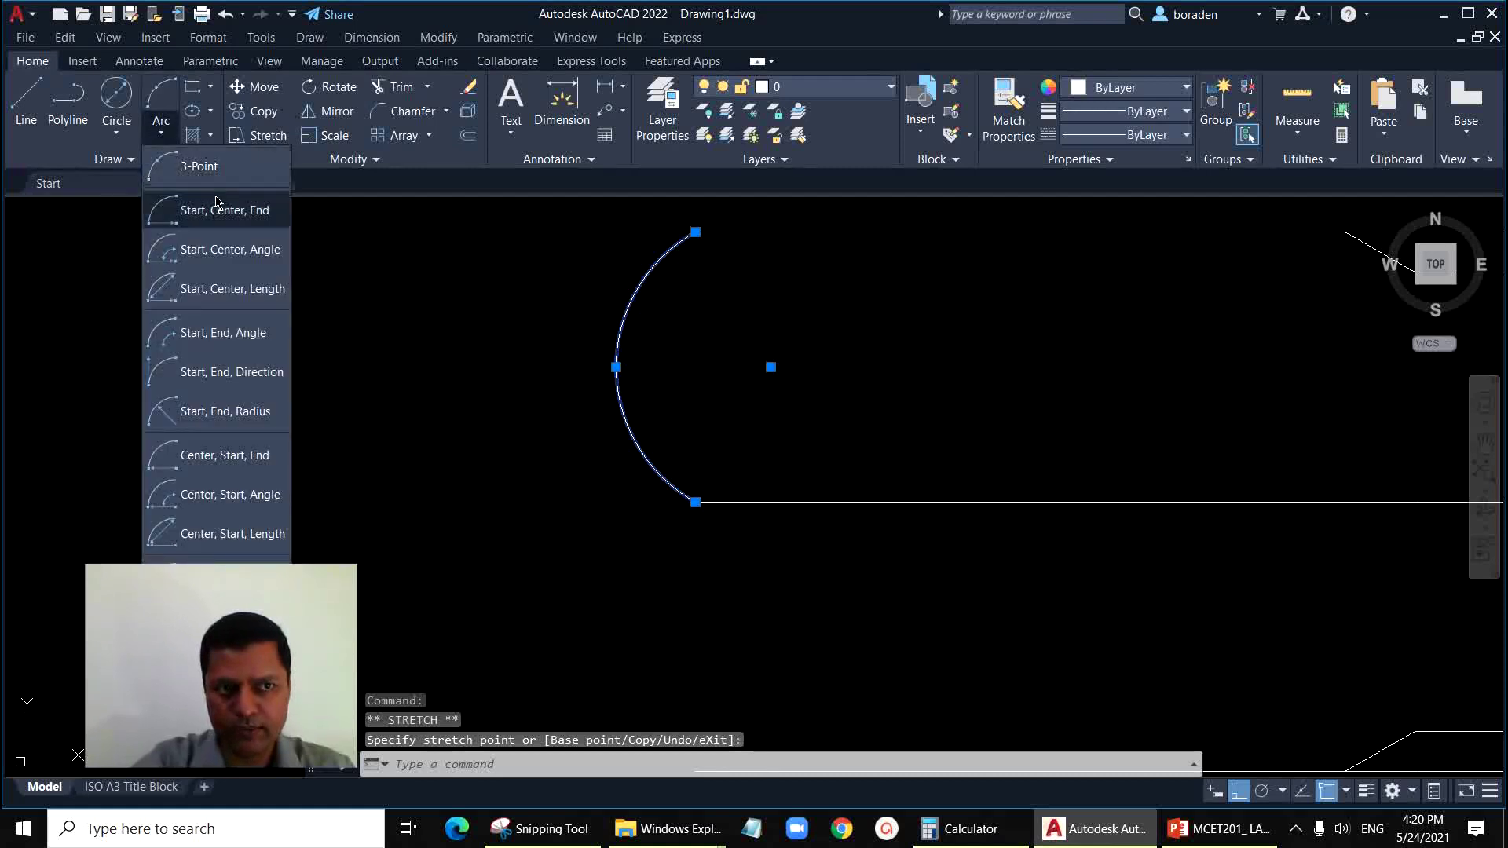
{"action": "left_click", "coordinate": [232, 353]}
{"action": "scroll", "coordinate": [232, 352], "scroll_direction": "down", "scroll_amount": 2}
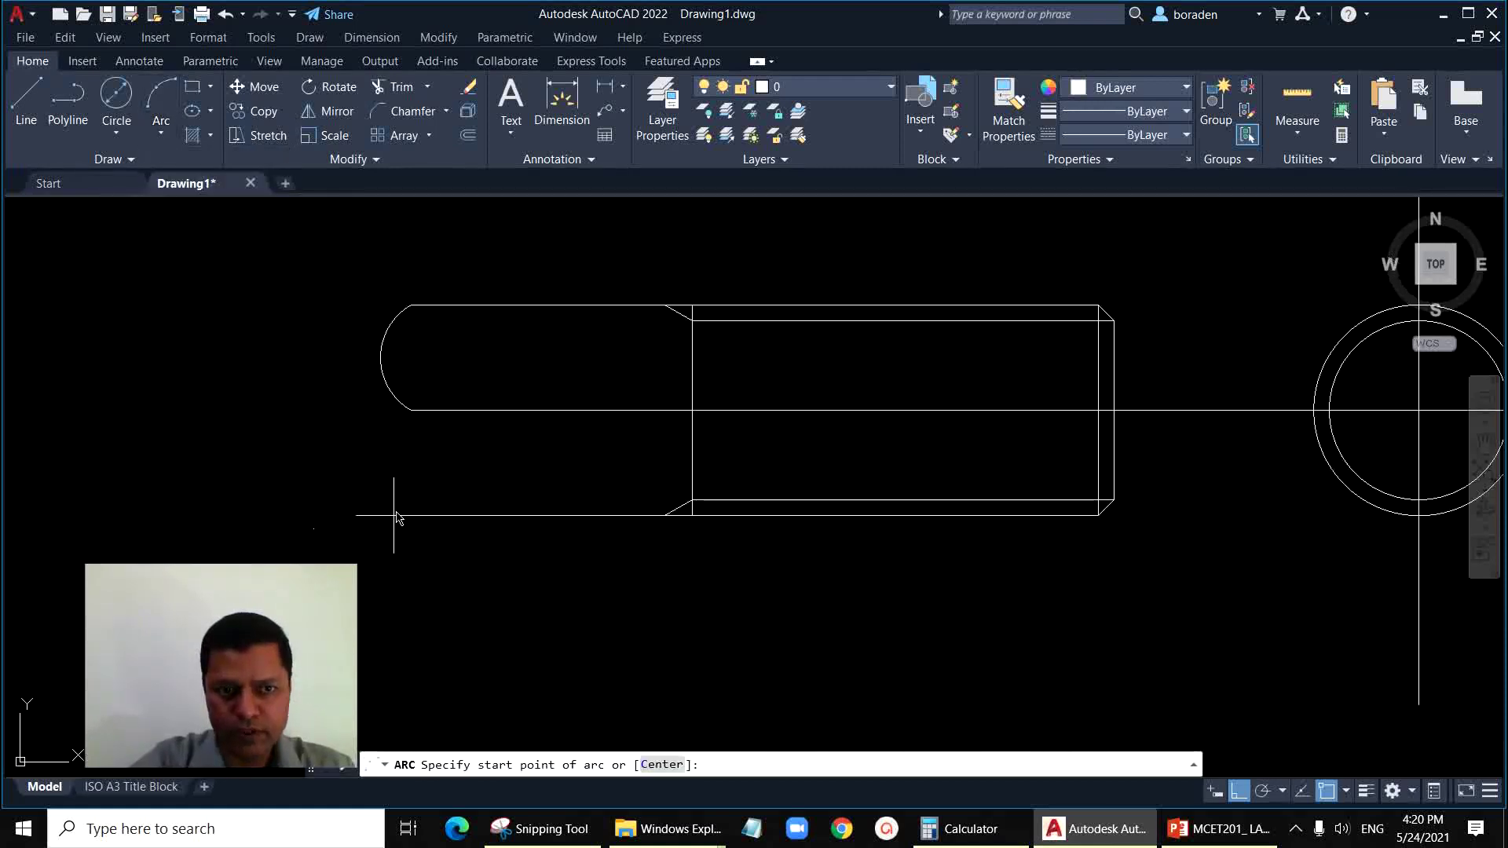
{"action": "left_click", "coordinate": [410, 409]}
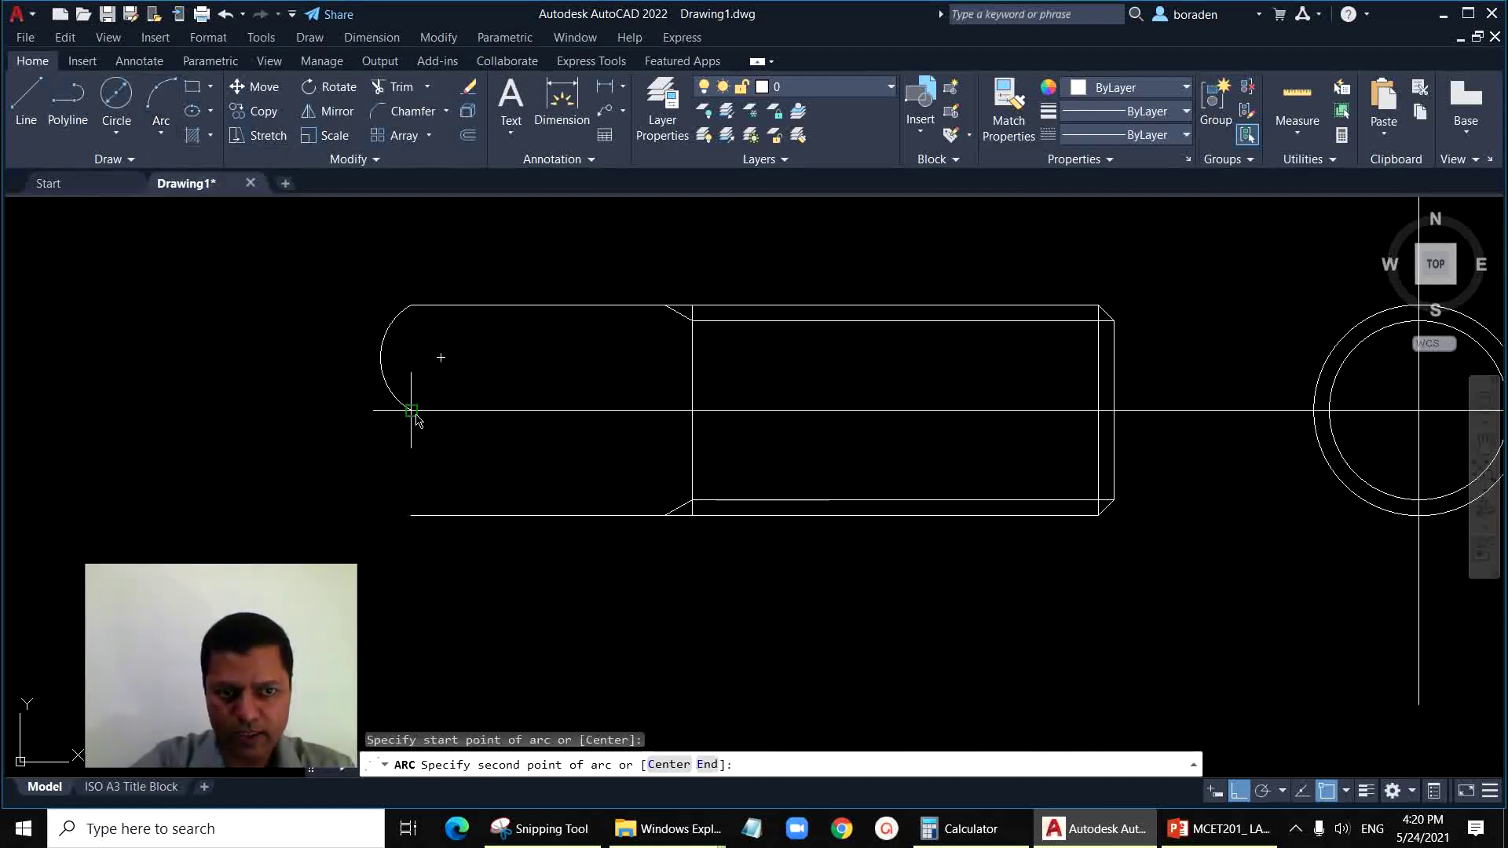
{"action": "left_click", "coordinate": [379, 465]}
{"action": "left_click", "coordinate": [413, 517]}
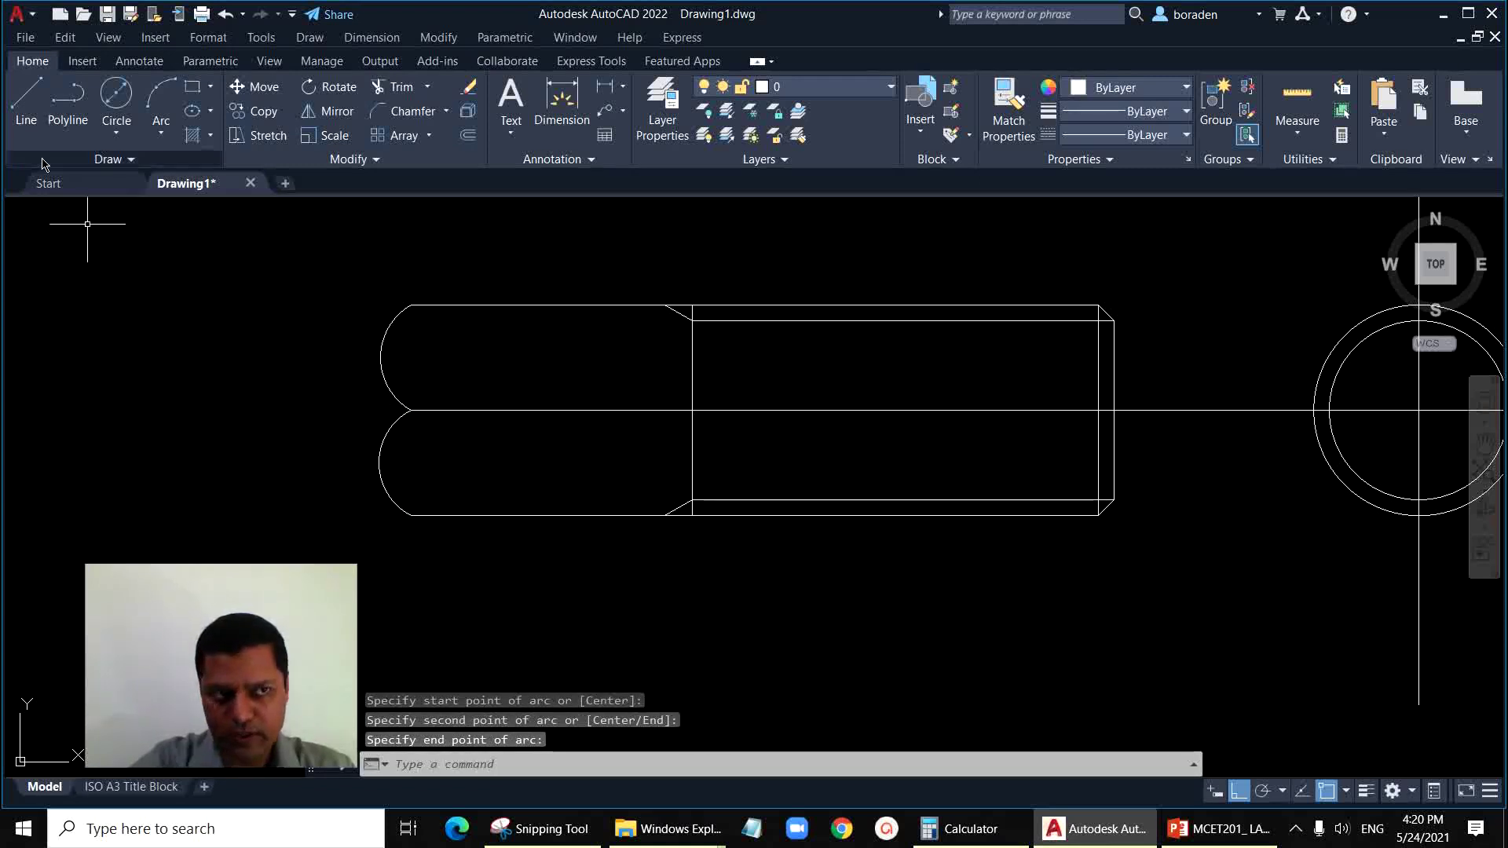
Step: Add a closing arc from the arcs' shared point to the bottom line
{"action": "left_click", "coordinate": [161, 99]}
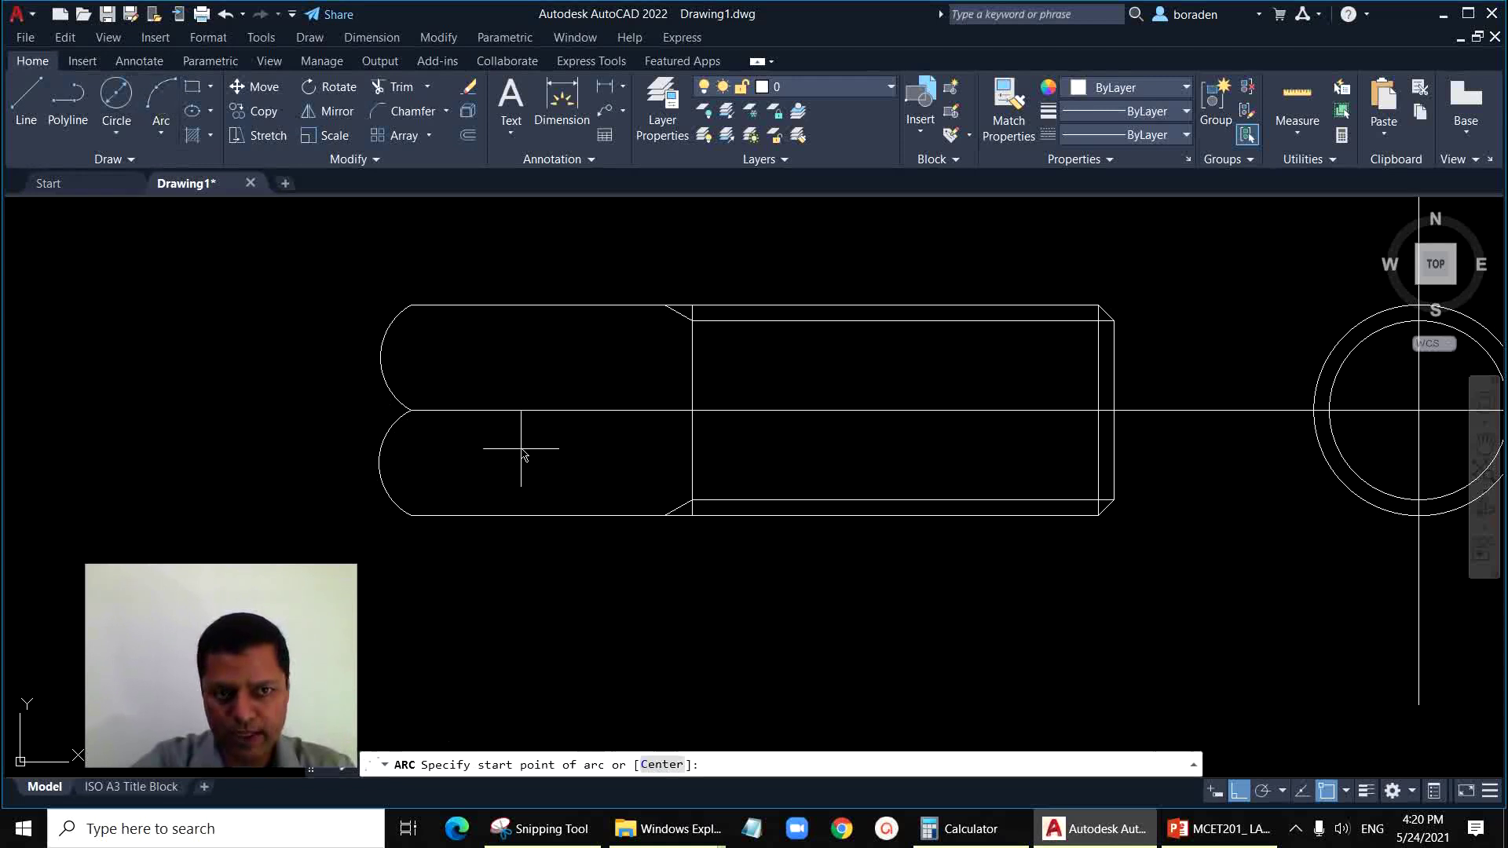
{"action": "left_click", "coordinate": [414, 413]}
{"action": "left_click", "coordinate": [438, 465]}
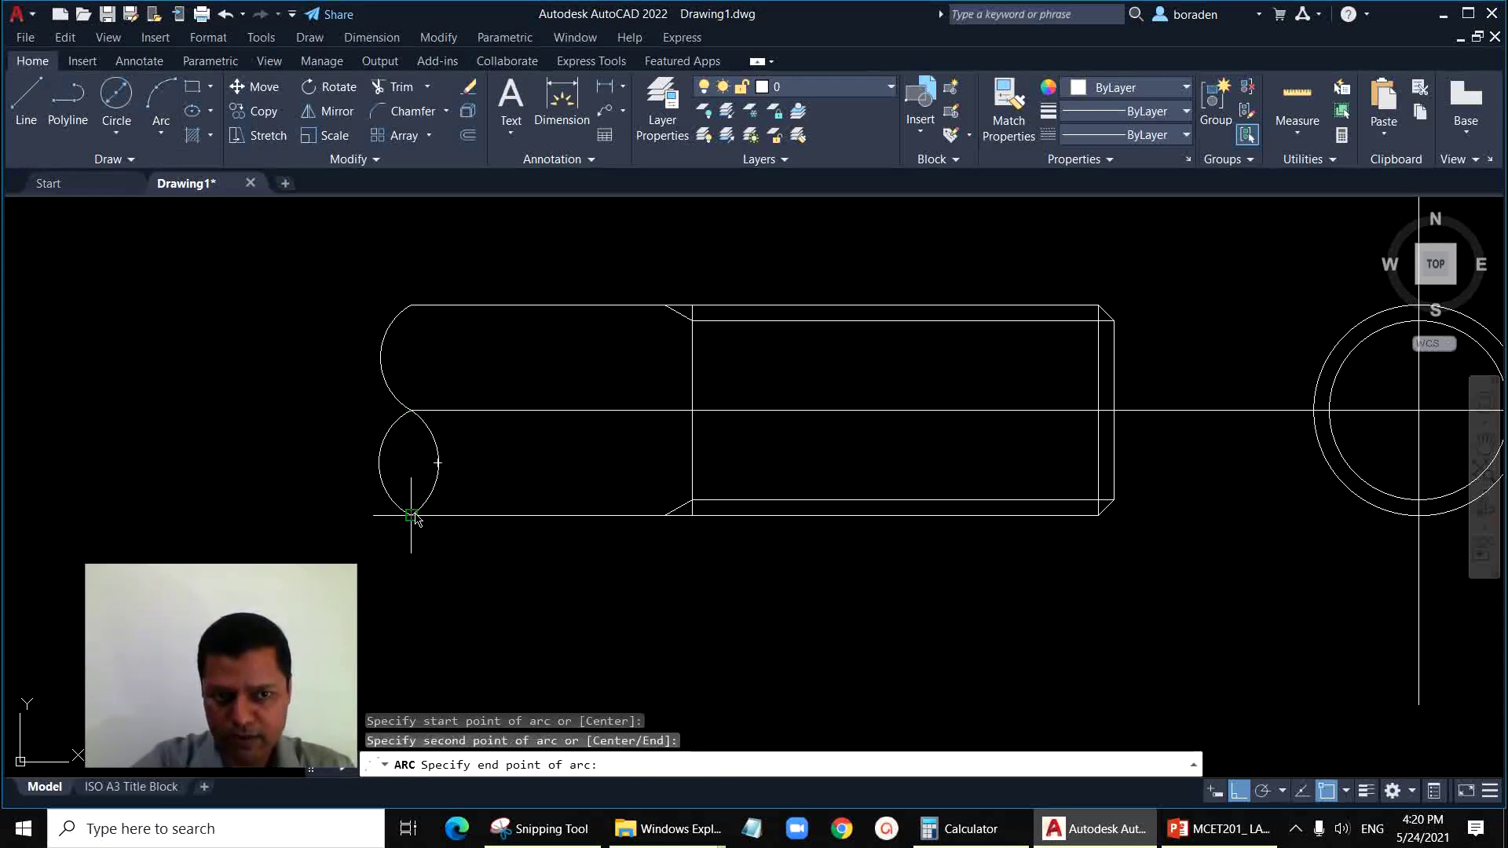
{"action": "left_click", "coordinate": [412, 515]}
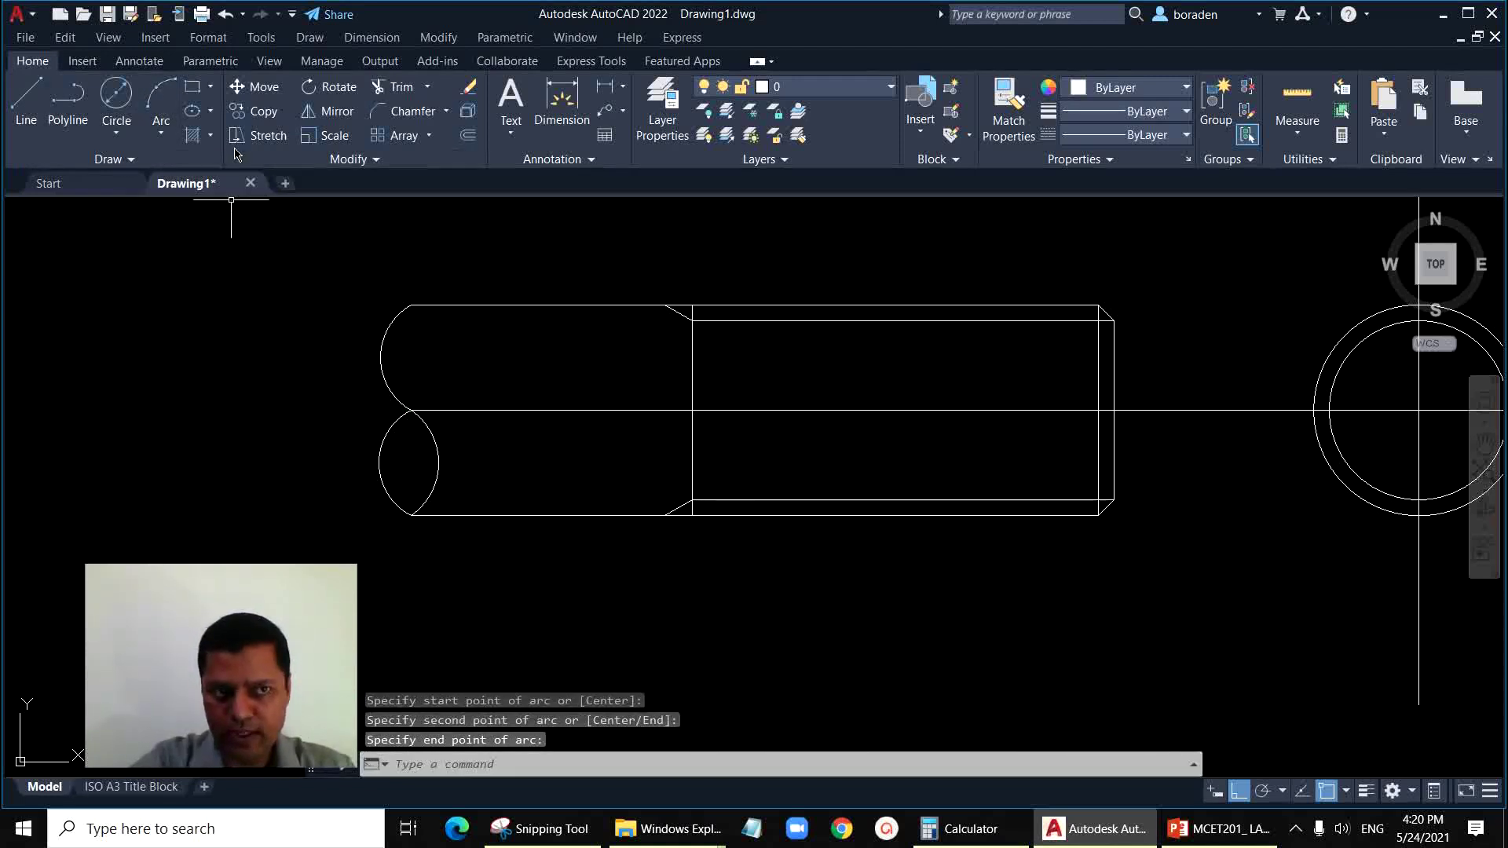
{"action": "left_click", "coordinate": [193, 136]}
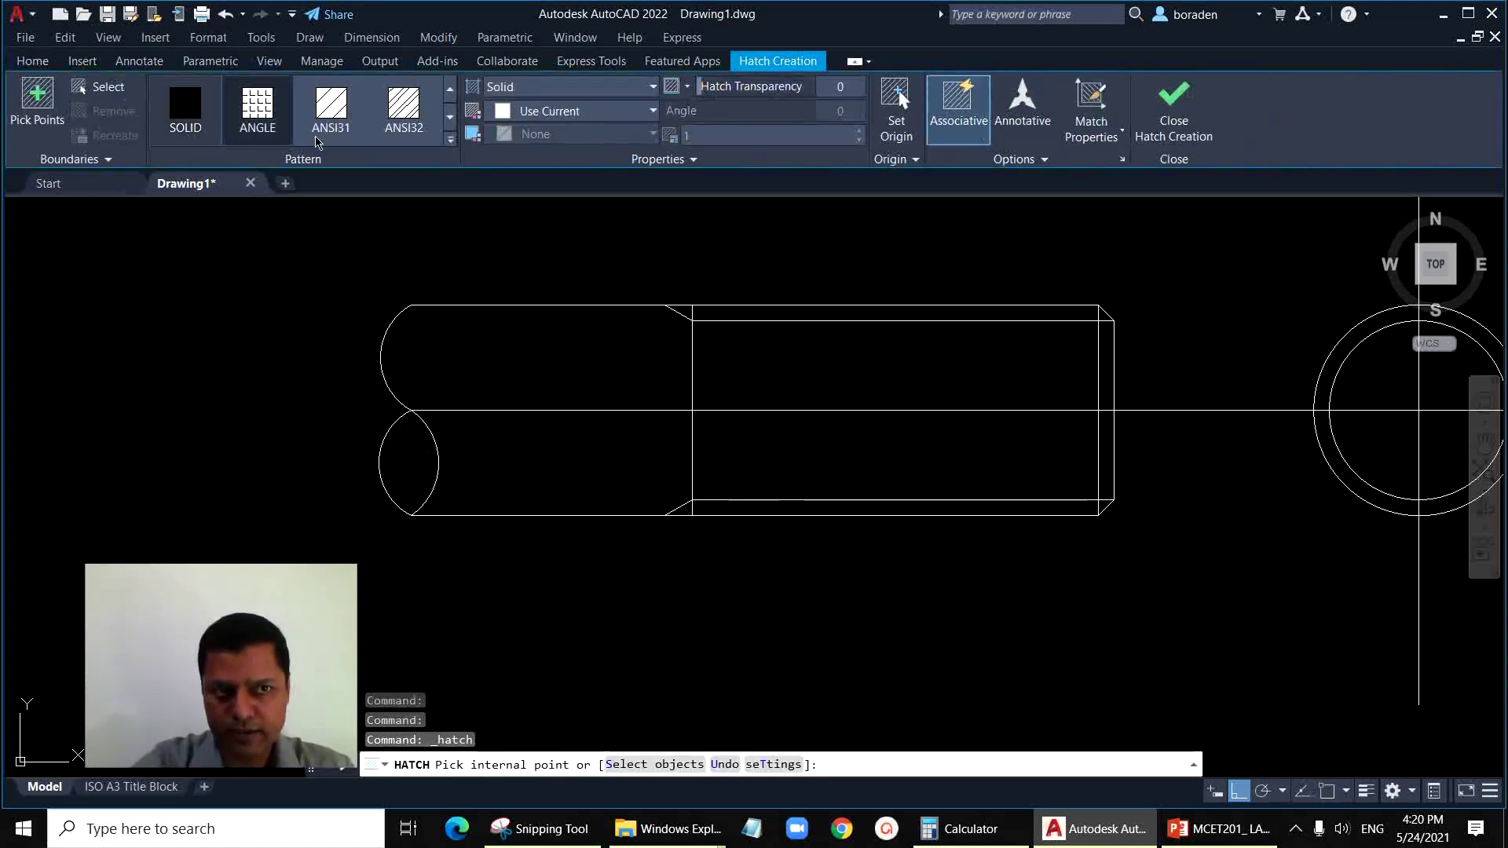
Step: Hatch the small lower lobe of the break and adjust the horizontal centre line's end
{"action": "left_click", "coordinate": [408, 461]}
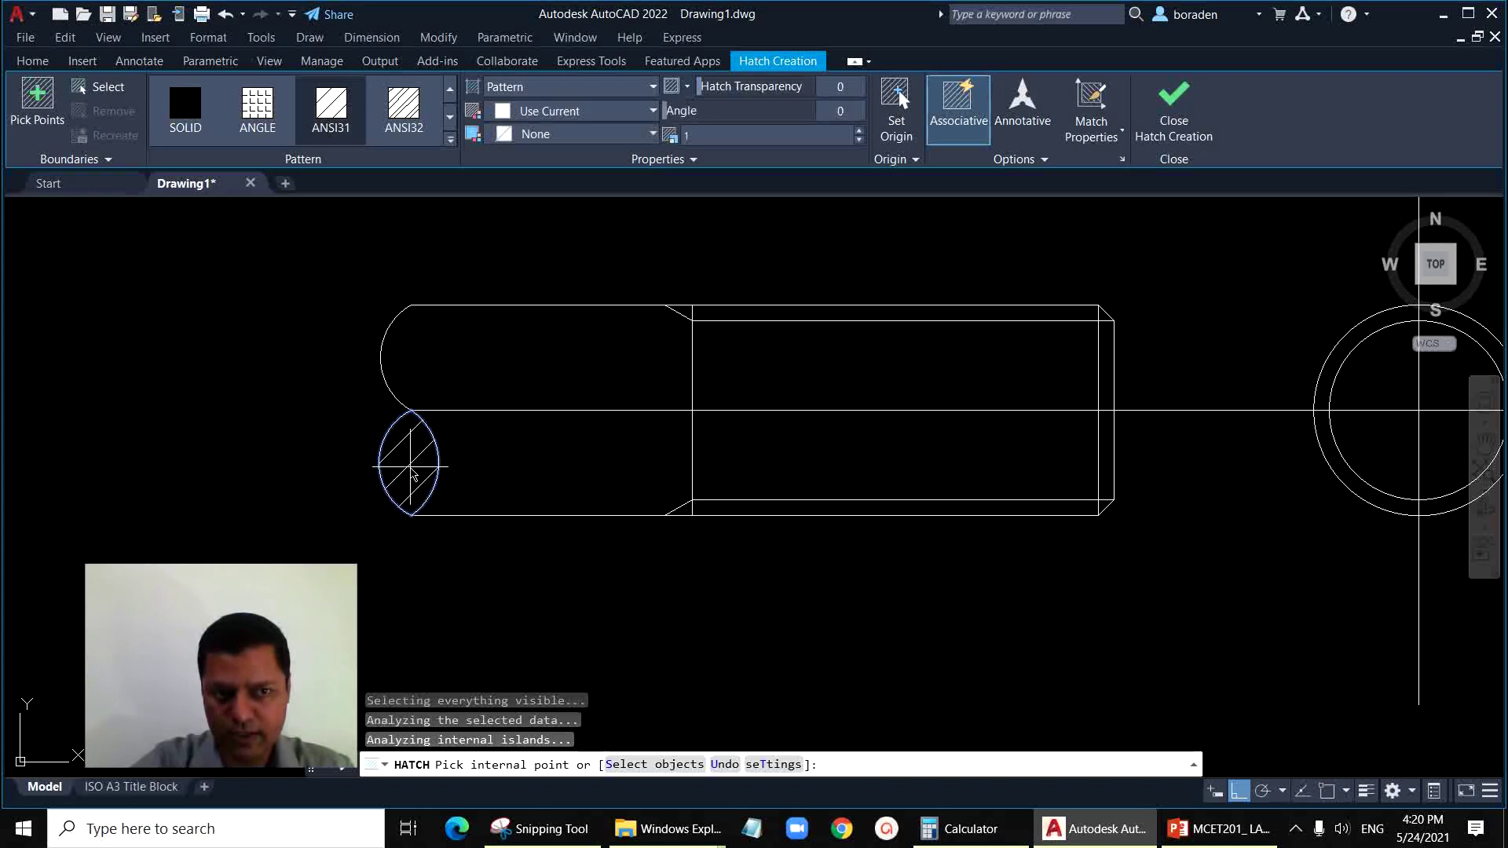
{"action": "key", "text": "Escape"}
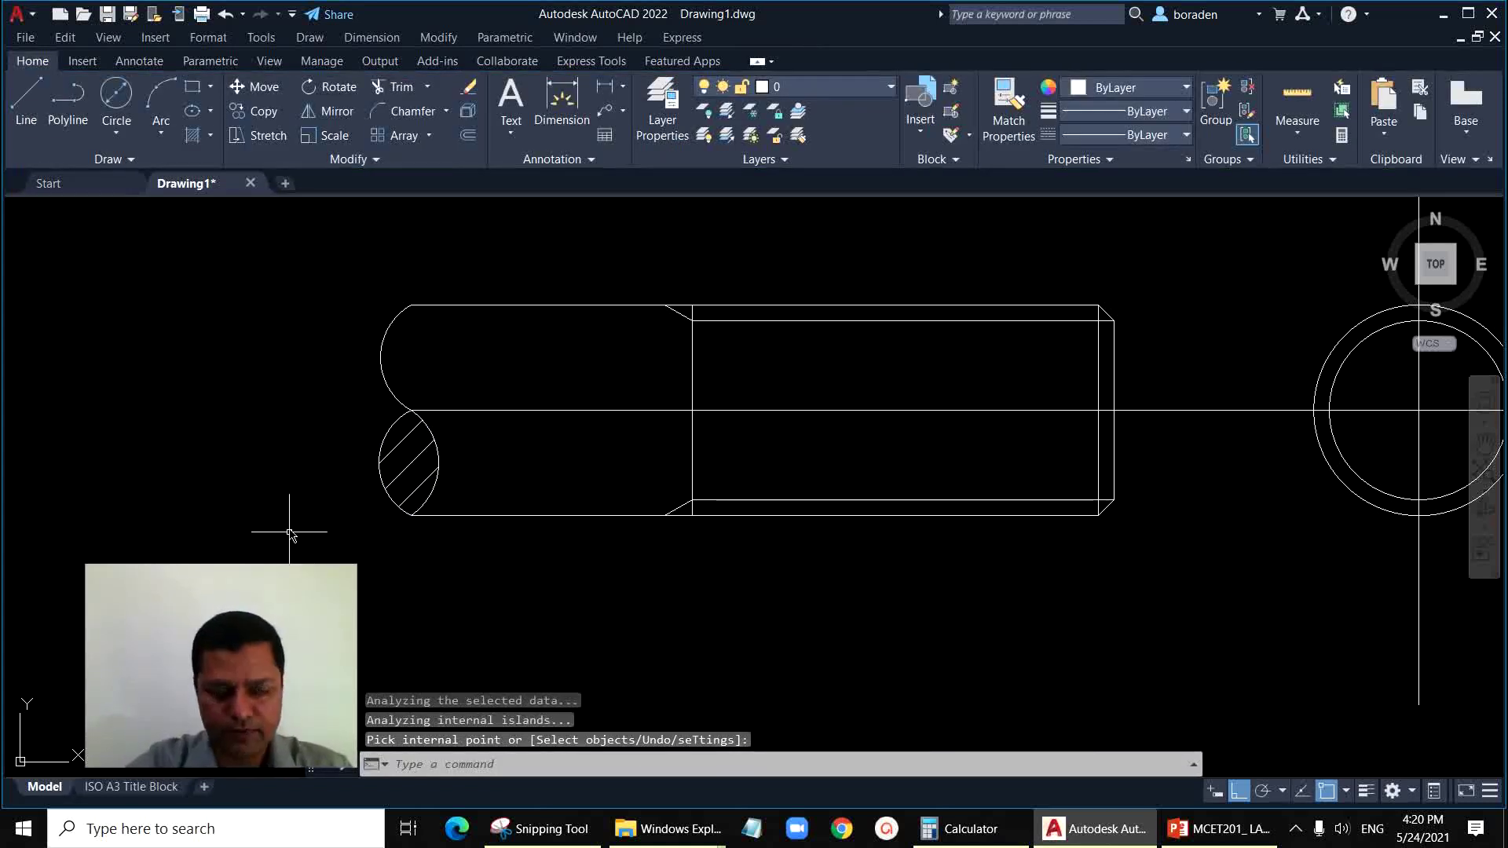
{"action": "left_click_drag", "start_coordinate": [589, 395], "coordinate": [522, 448]}
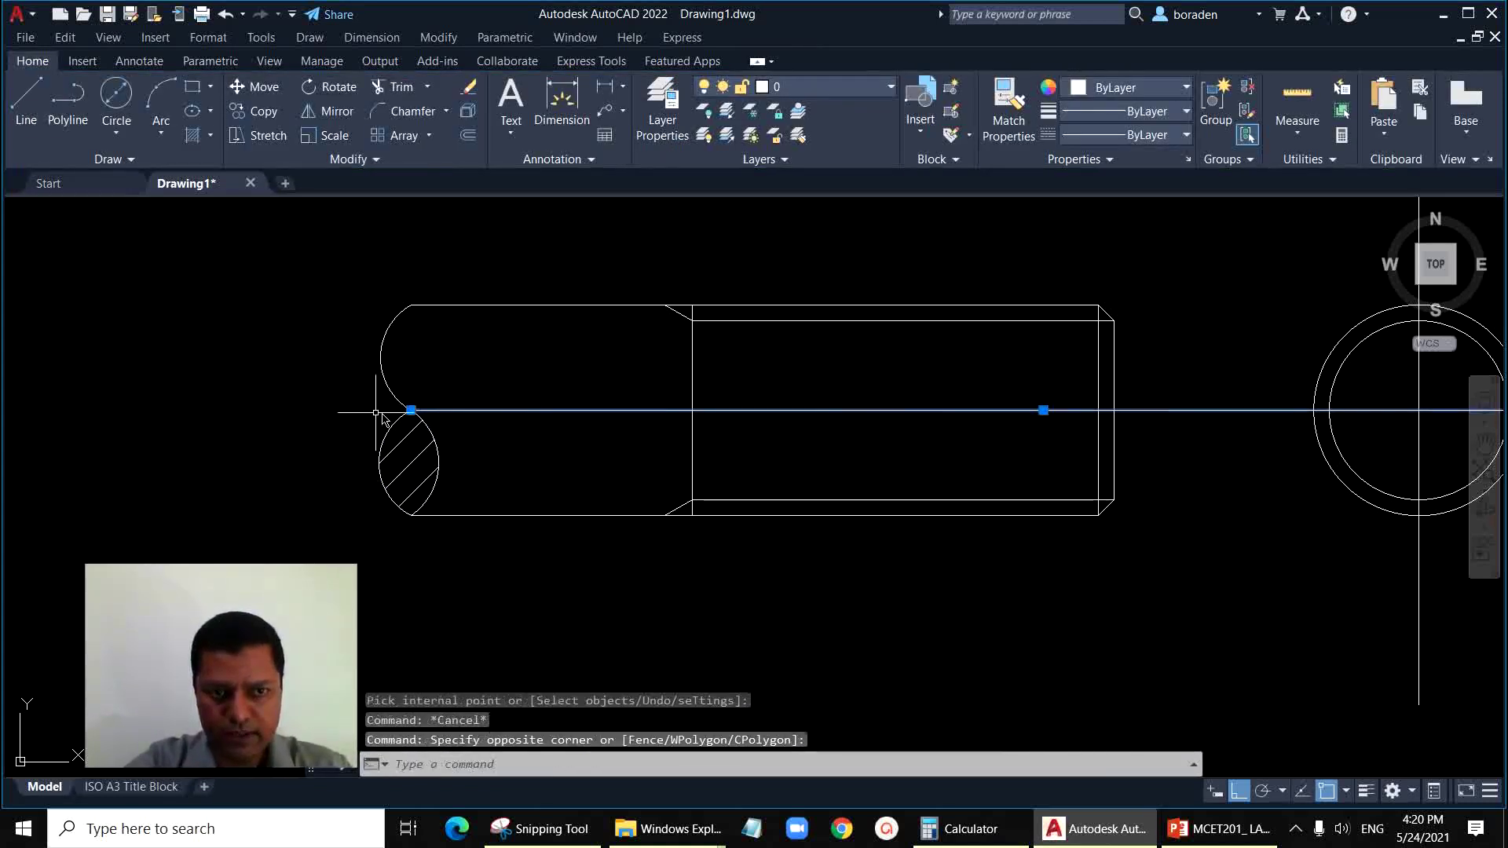
{"action": "left_click", "coordinate": [411, 410]}
{"action": "scroll", "coordinate": [161, 415], "scroll_direction": "down", "scroll_amount": 6}
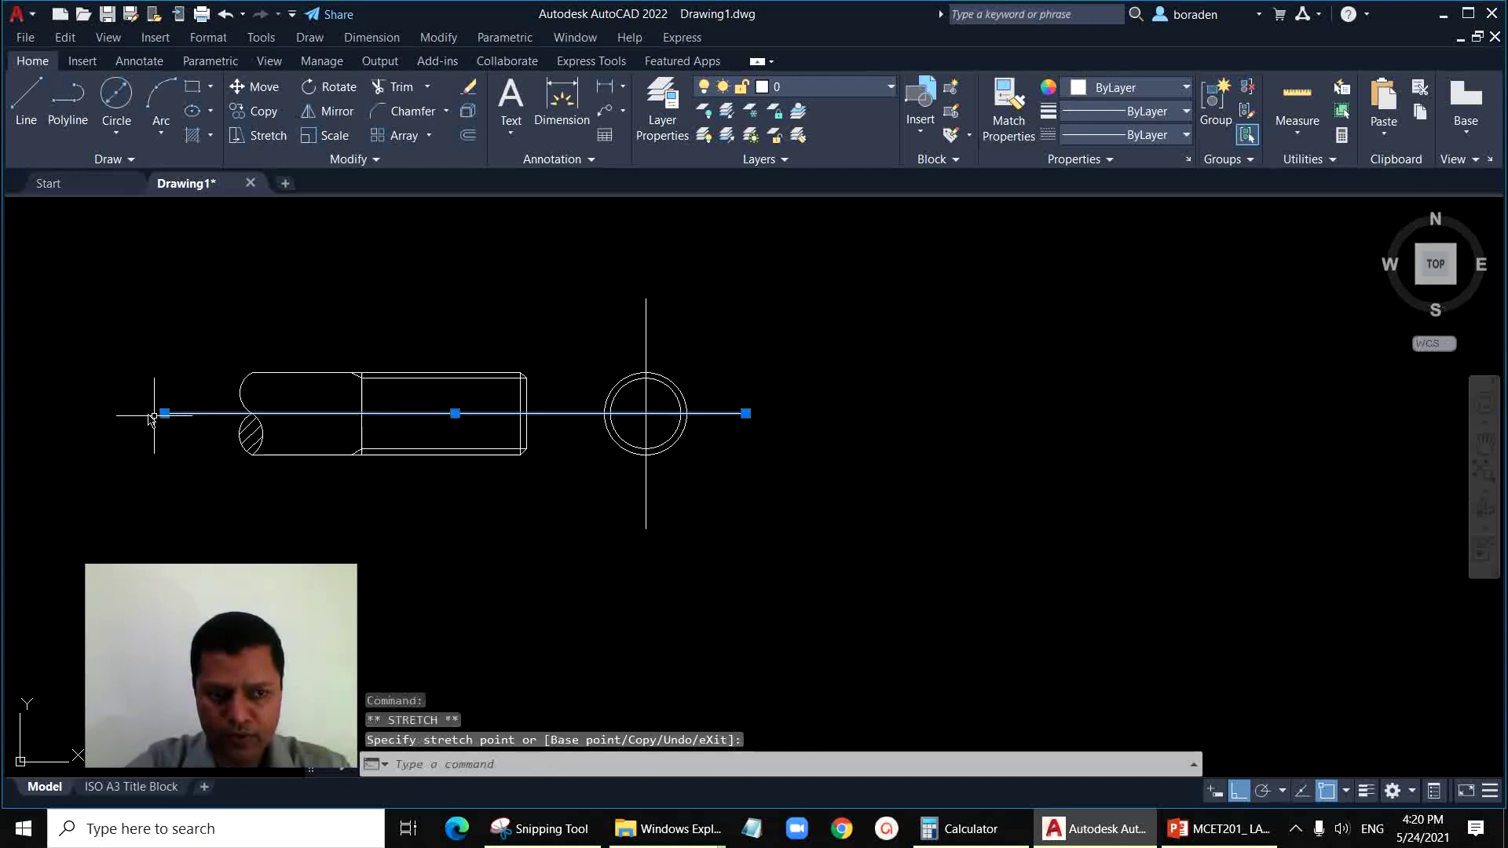
{"action": "scroll", "coordinate": [387, 404], "scroll_direction": "up", "scroll_amount": 2}
Step: Select the centre lines and open the Linetype Manager from the linetype list
{"action": "left_click", "coordinate": [509, 326]}
{"action": "left_click", "coordinate": [469, 312]}
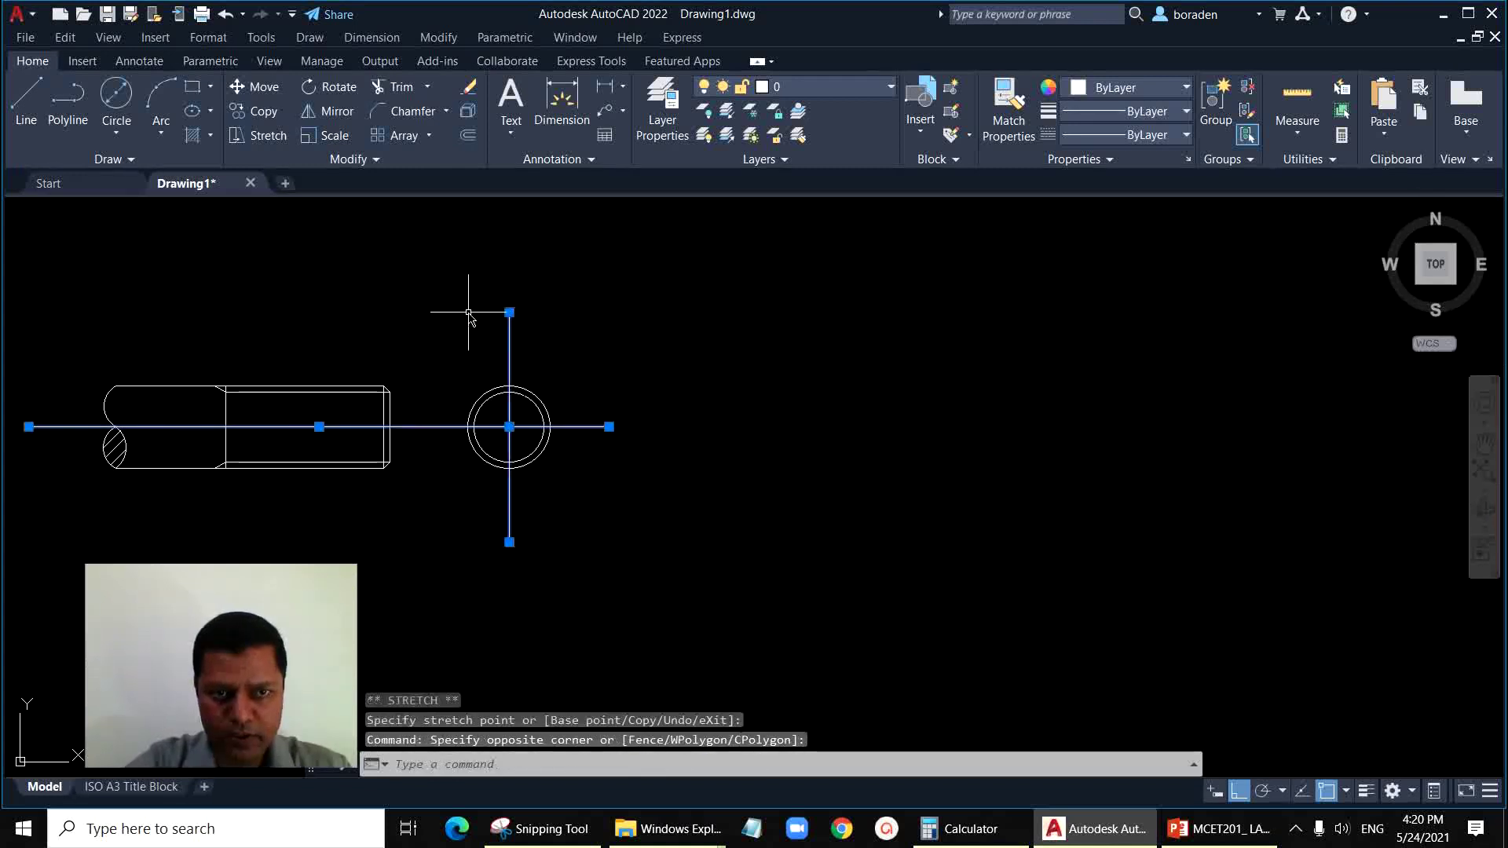
{"action": "left_click", "coordinate": [1111, 112]}
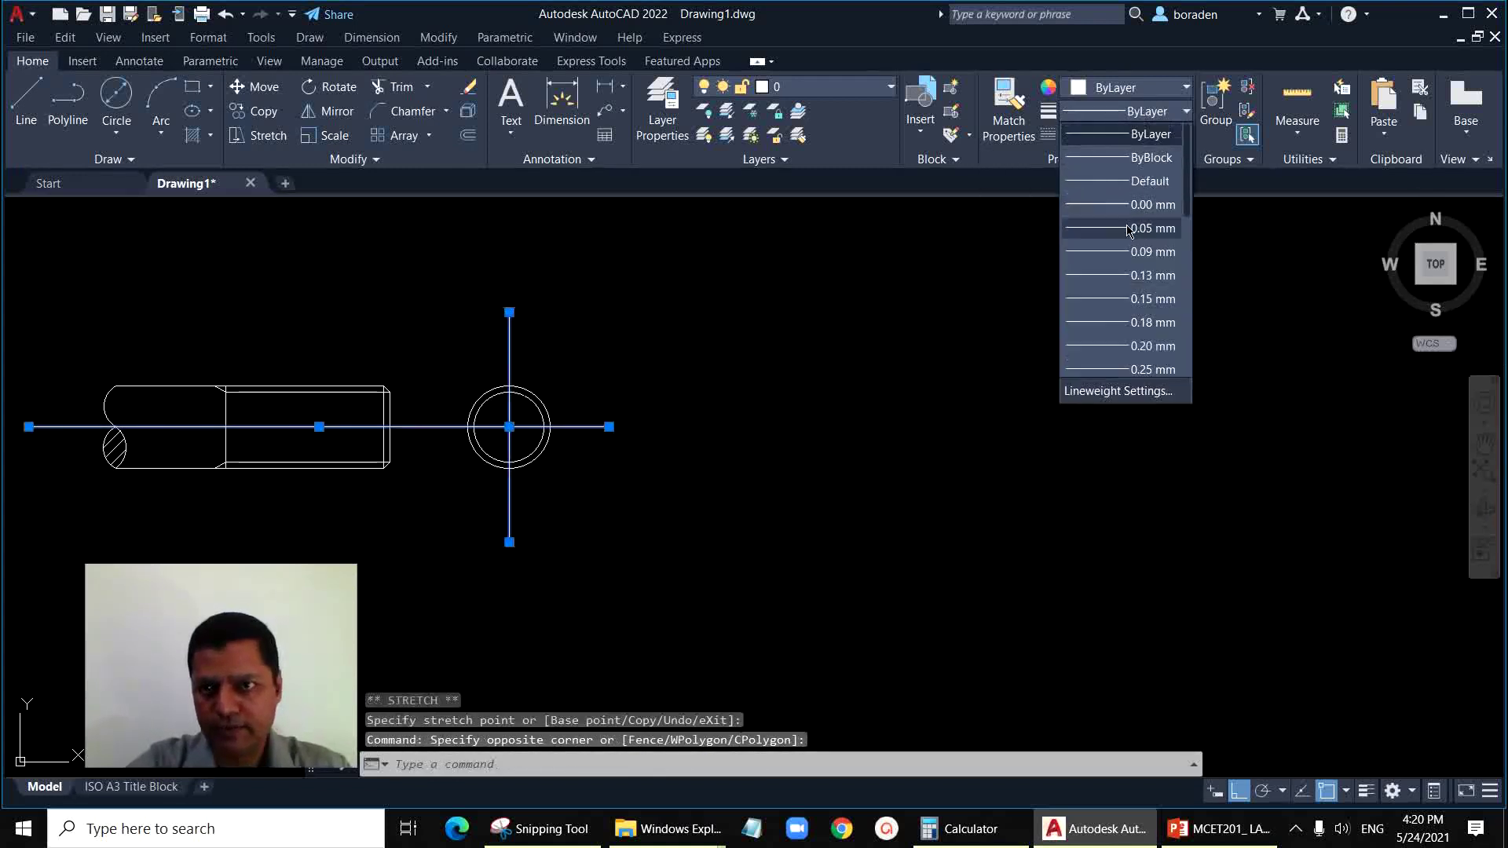
{"action": "left_click", "coordinate": [1144, 136]}
{"action": "left_click", "coordinate": [1144, 135]}
{"action": "left_click", "coordinate": [1144, 135]}
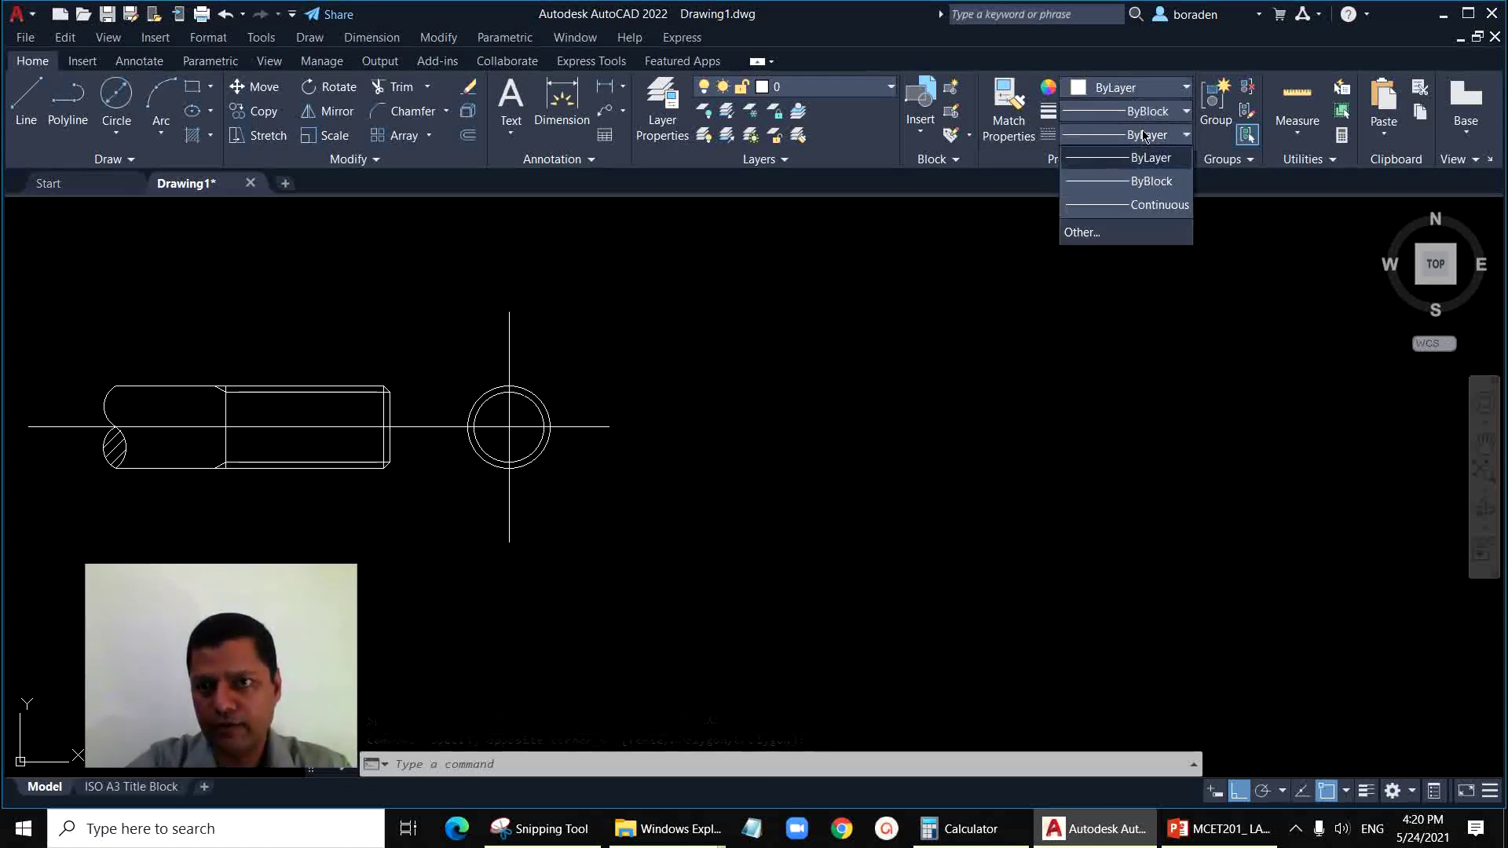
{"action": "left_click", "coordinate": [1100, 231]}
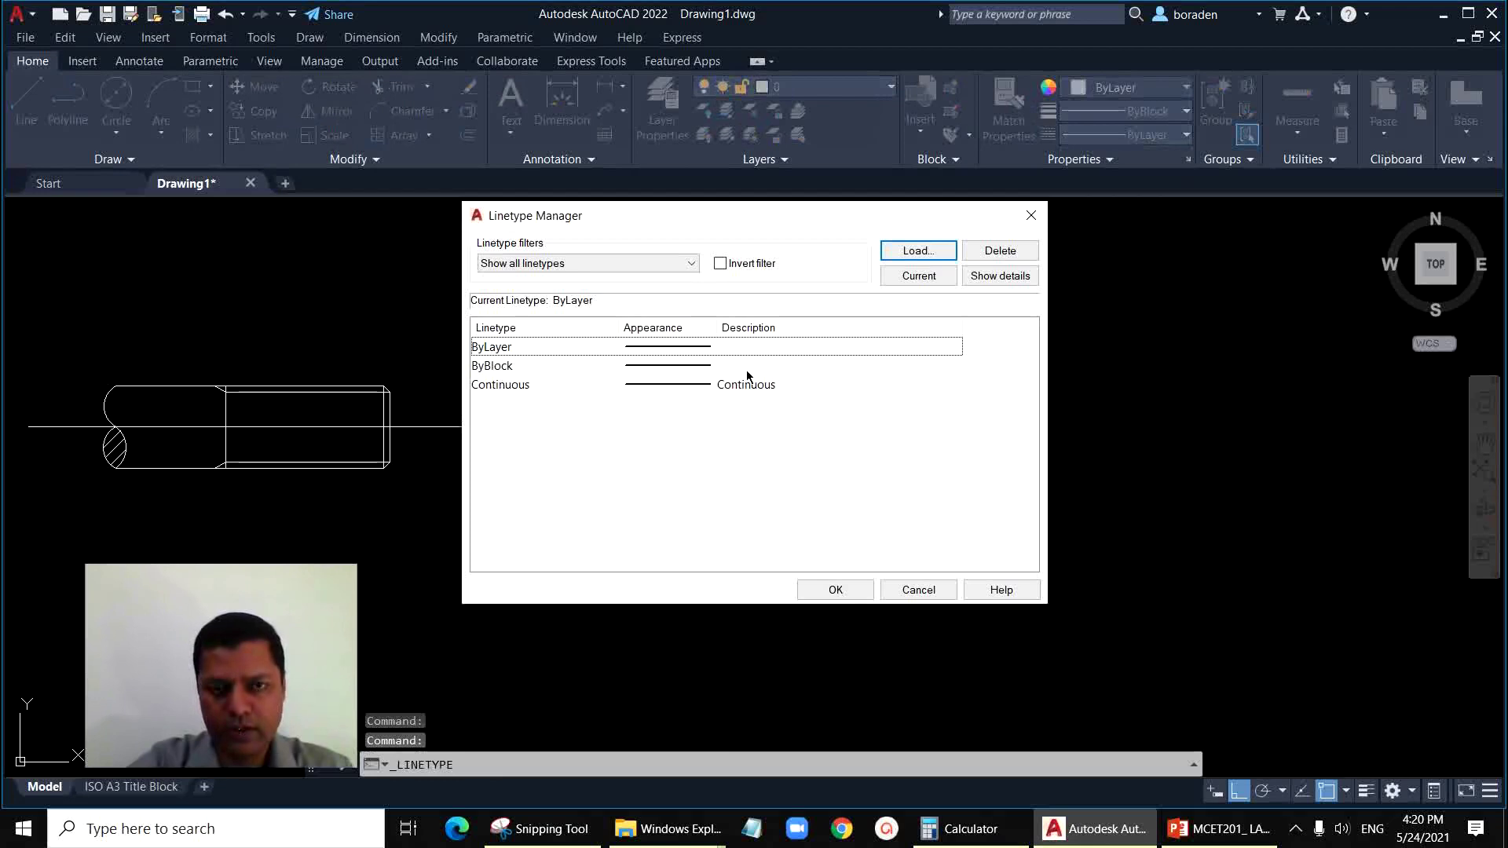
Step: Load the CENTER2 linetype from the list and close the Linetype Manager
{"action": "left_click", "coordinate": [917, 250]}
{"action": "left_click", "coordinate": [611, 411]}
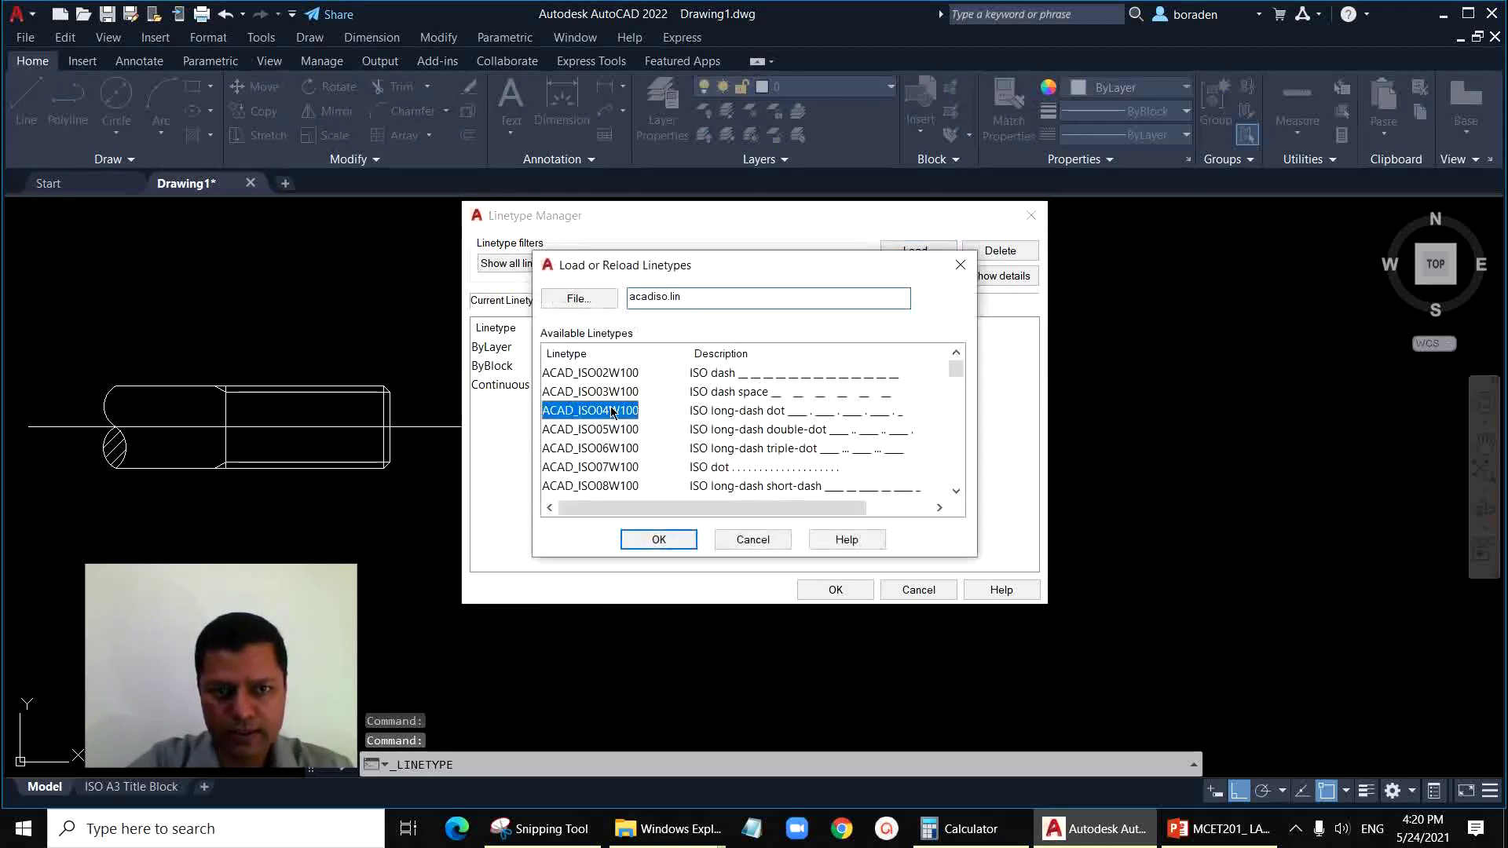
{"action": "key", "text": "c"}
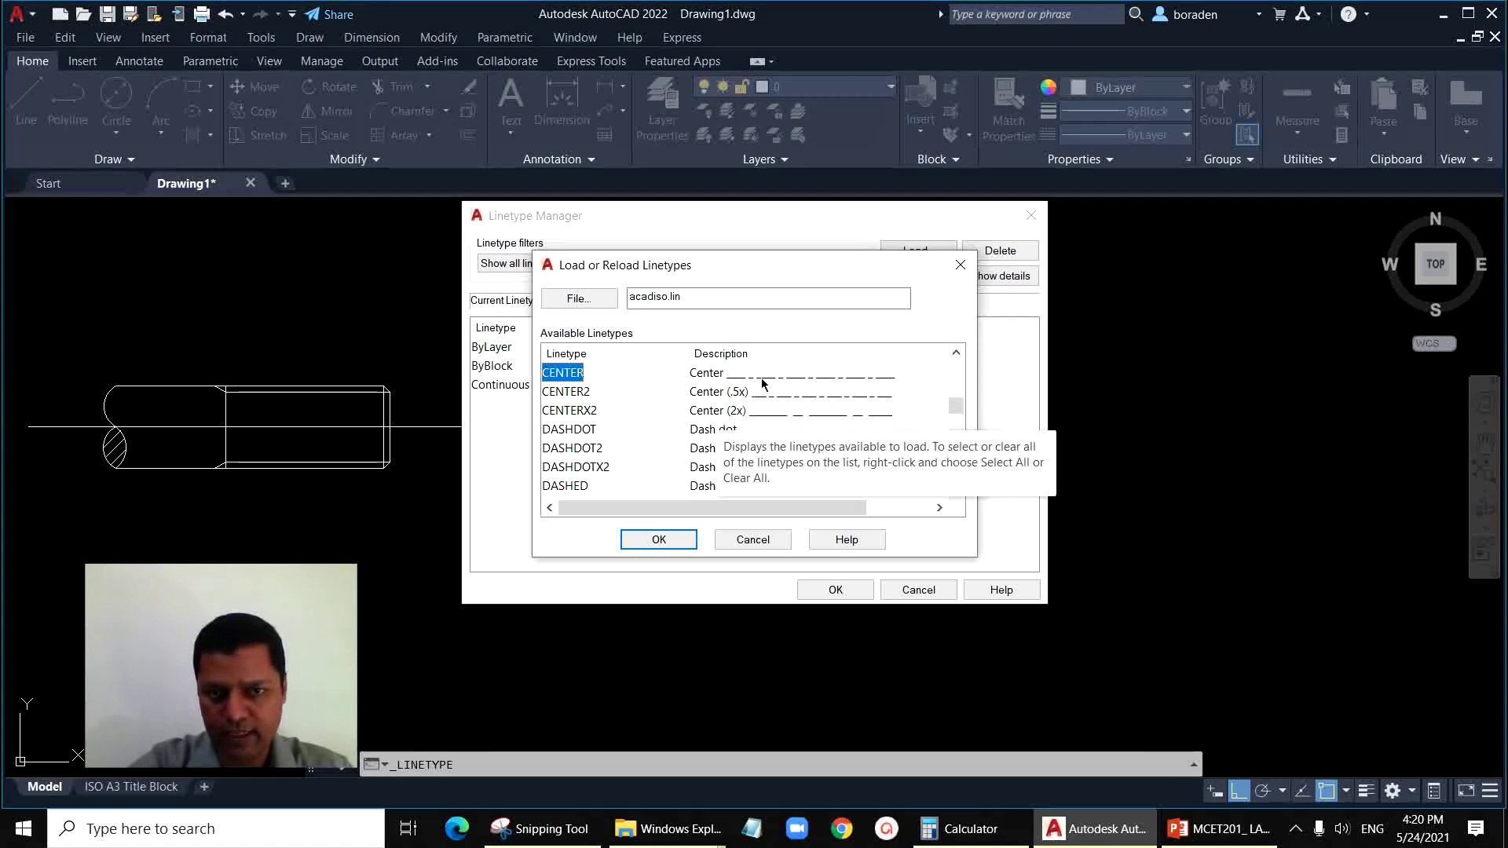
{"action": "left_click", "coordinate": [582, 392]}
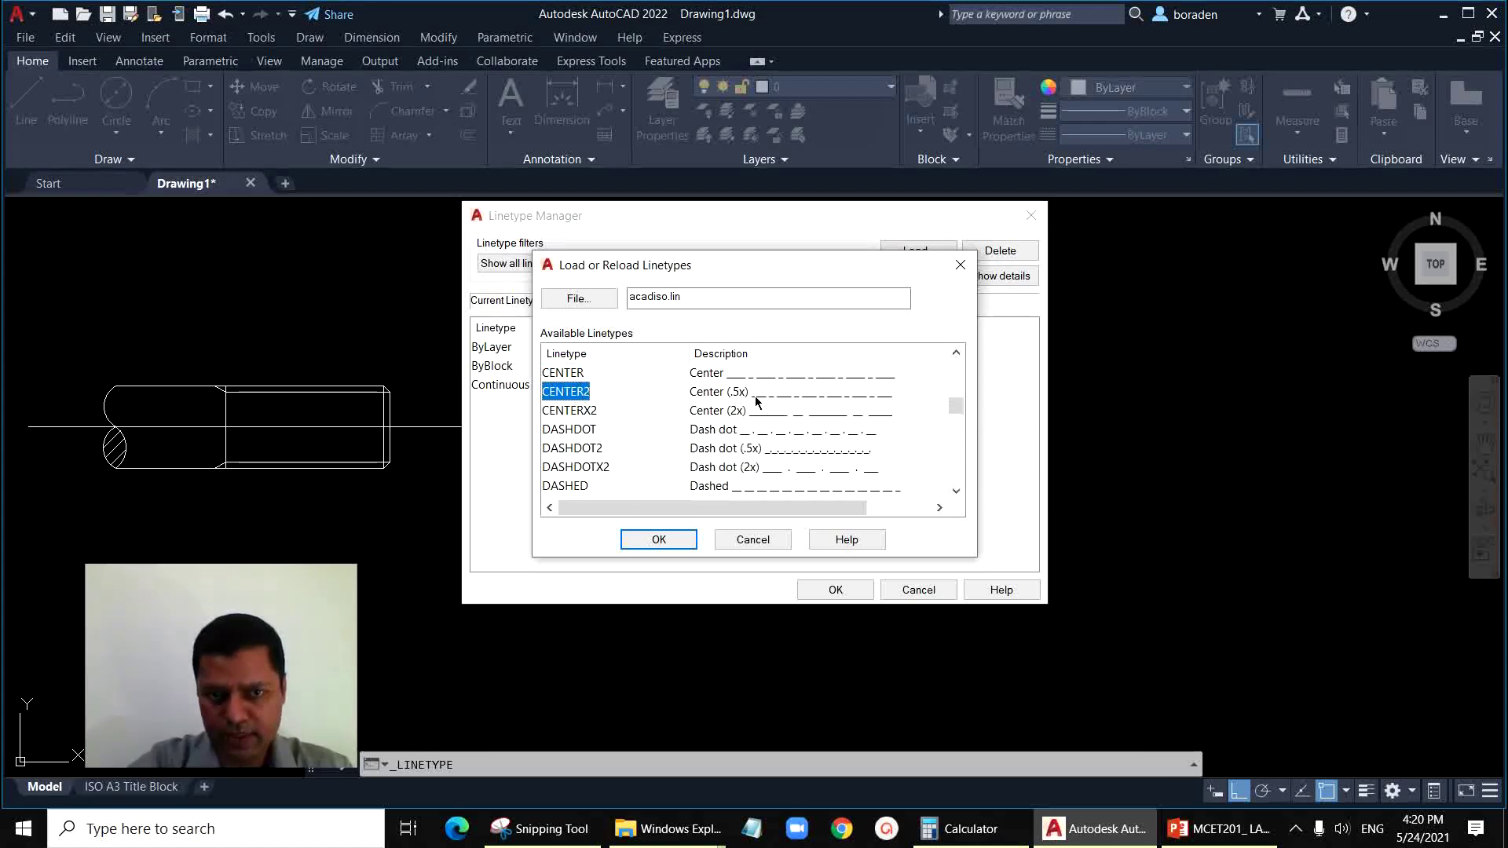
{"action": "left_click", "coordinate": [582, 414]}
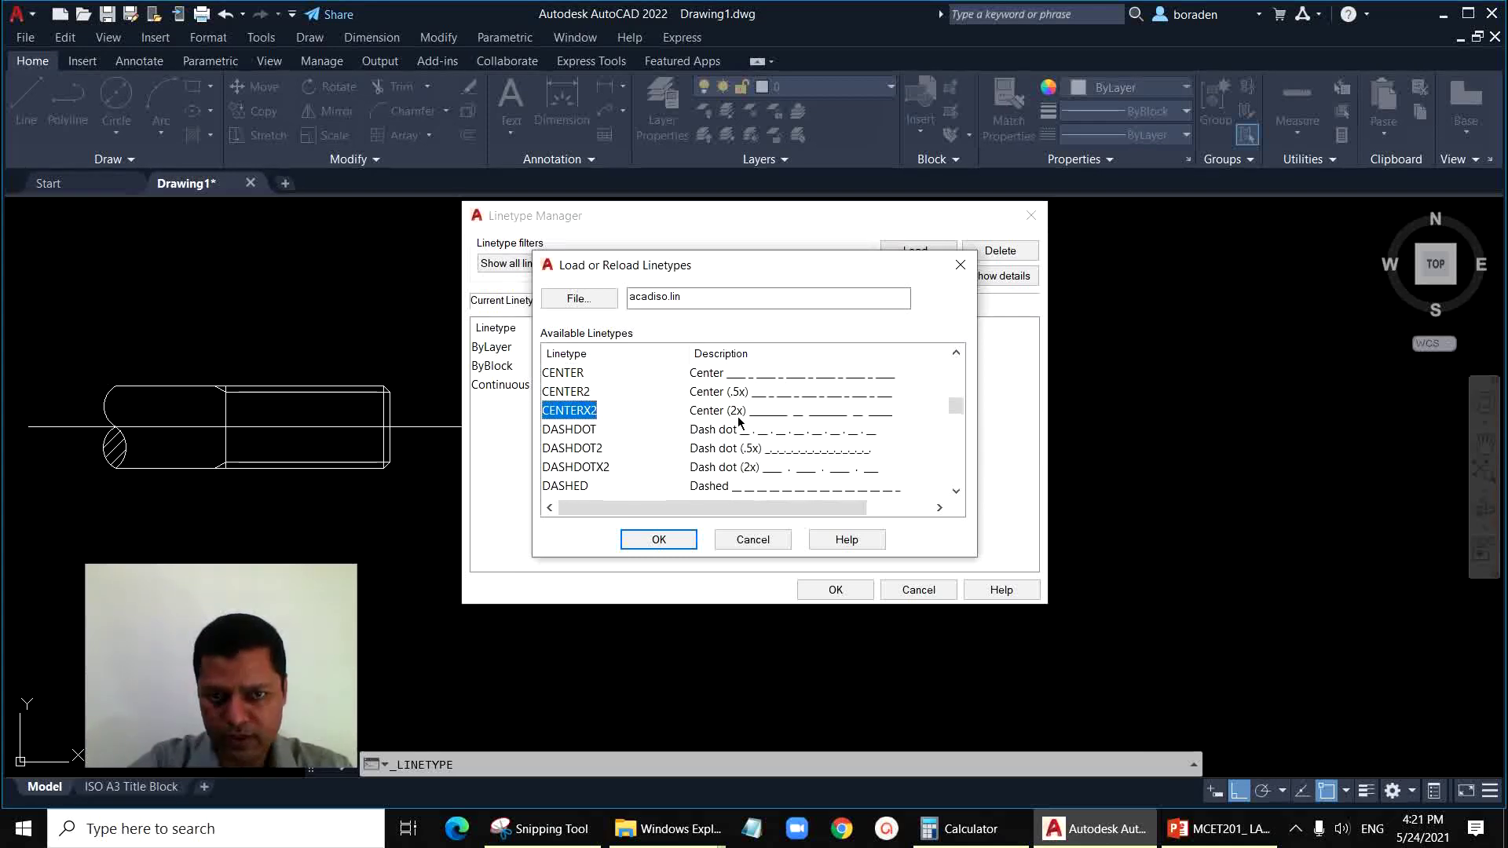
{"action": "left_click", "coordinate": [582, 393]}
{"action": "left_click", "coordinate": [688, 546]}
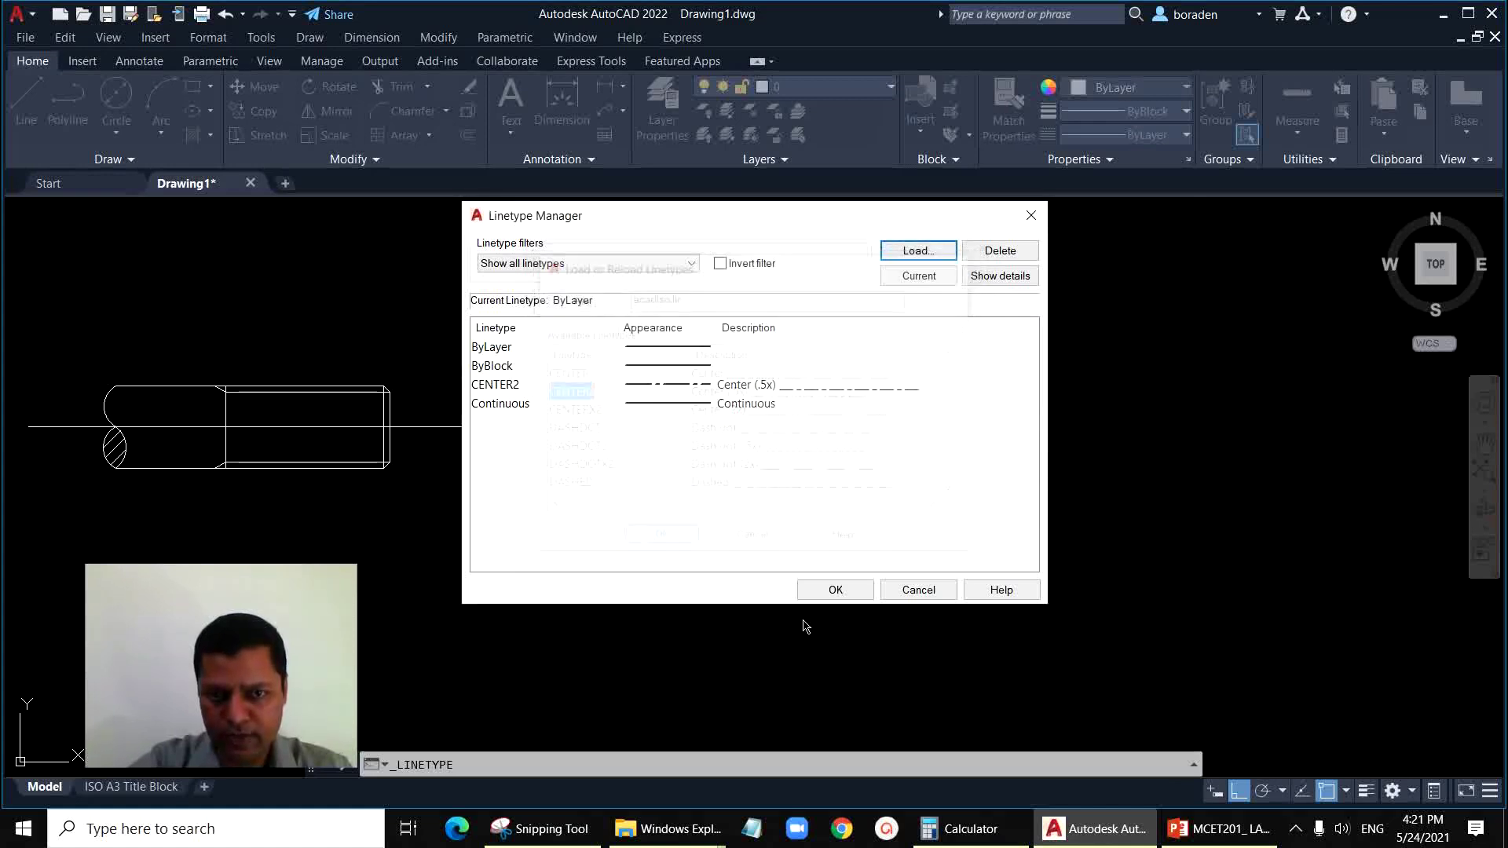
{"action": "left_click", "coordinate": [835, 590]}
{"action": "left_click", "coordinate": [605, 488]}
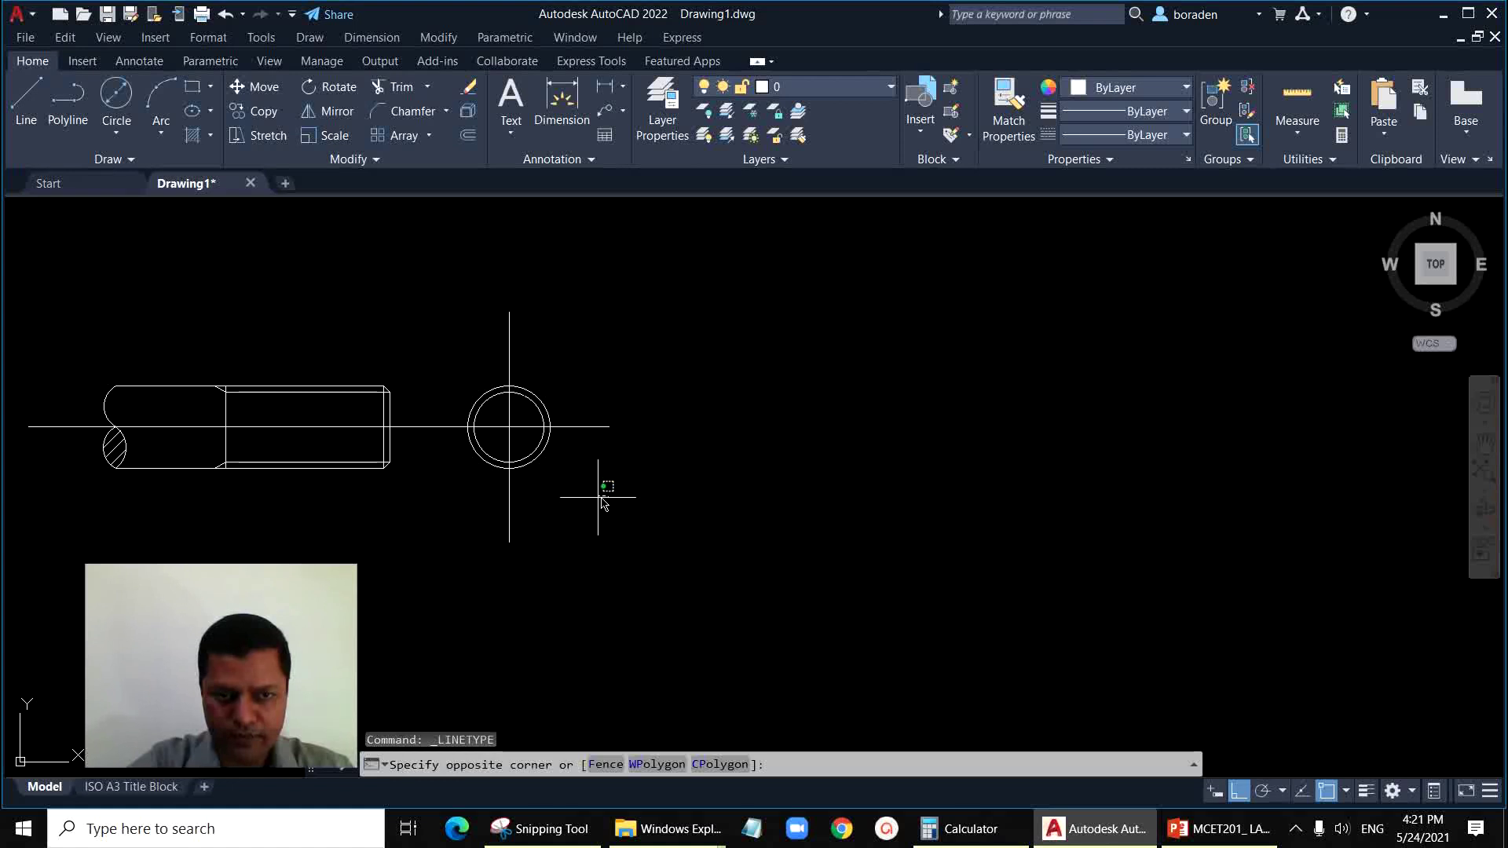
Step: Give both centre lines the CENTER2 linetype
{"action": "left_click", "coordinate": [425, 543]}
{"action": "left_click", "coordinate": [623, 421]}
{"action": "left_click", "coordinate": [601, 479]}
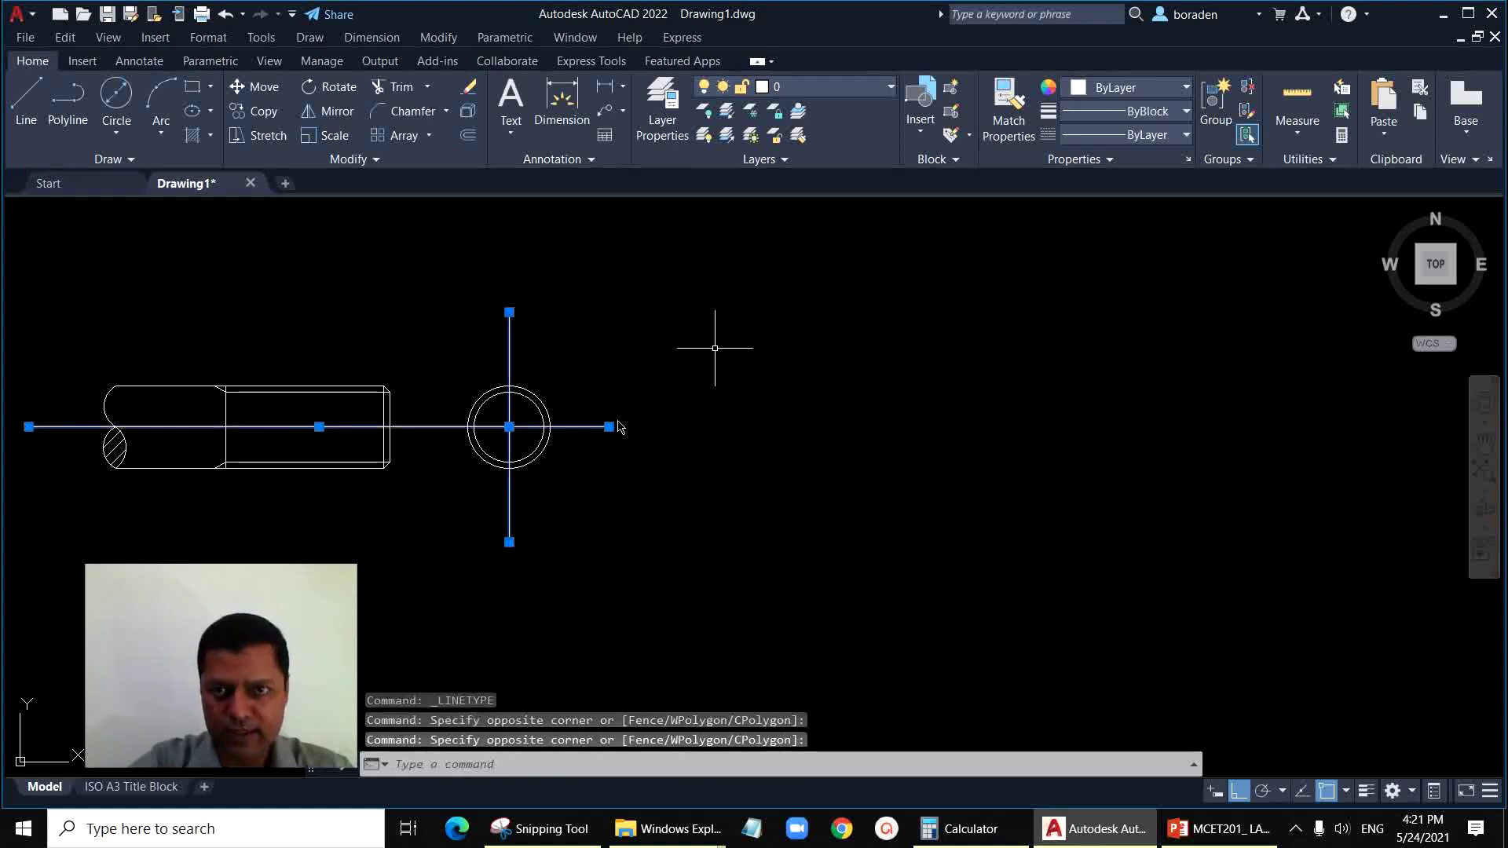
{"action": "left_click", "coordinate": [1166, 135]}
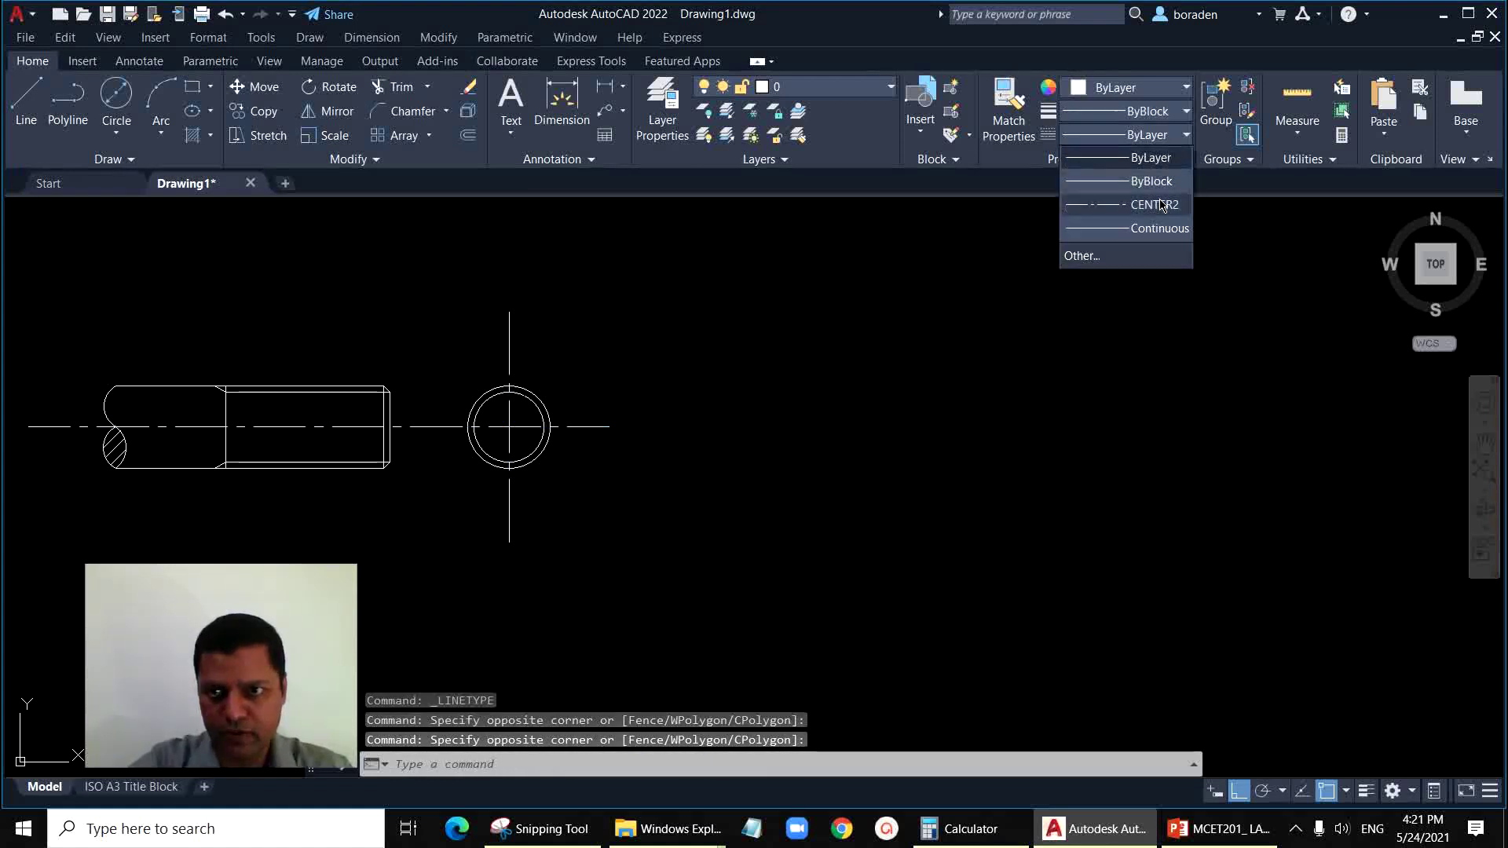
{"action": "left_click", "coordinate": [1123, 203]}
{"action": "key", "text": "Escape"}
{"action": "scroll", "coordinate": [802, 469], "scroll_direction": "down", "scroll_amount": 3}
{"action": "scroll", "coordinate": [415, 425], "scroll_direction": "up", "scroll_amount": 5}
{"action": "scroll", "coordinate": [1166, 566], "scroll_direction": "up", "scroll_amount": 2}
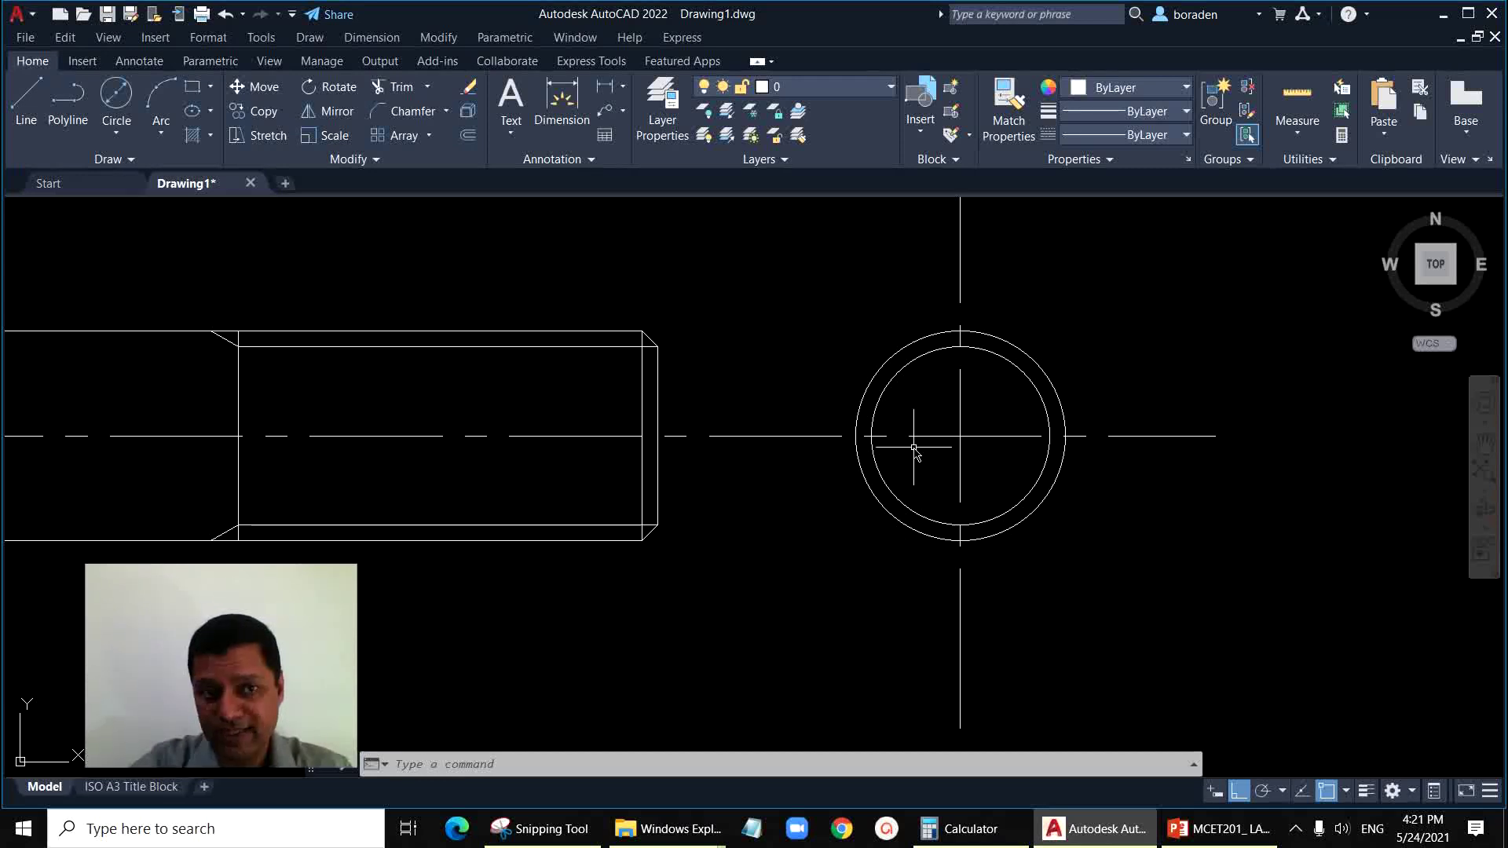
Step: Draw a horizontal segment into the circle and a vertical segment downward from it
{"action": "left_click", "coordinate": [26, 102]}
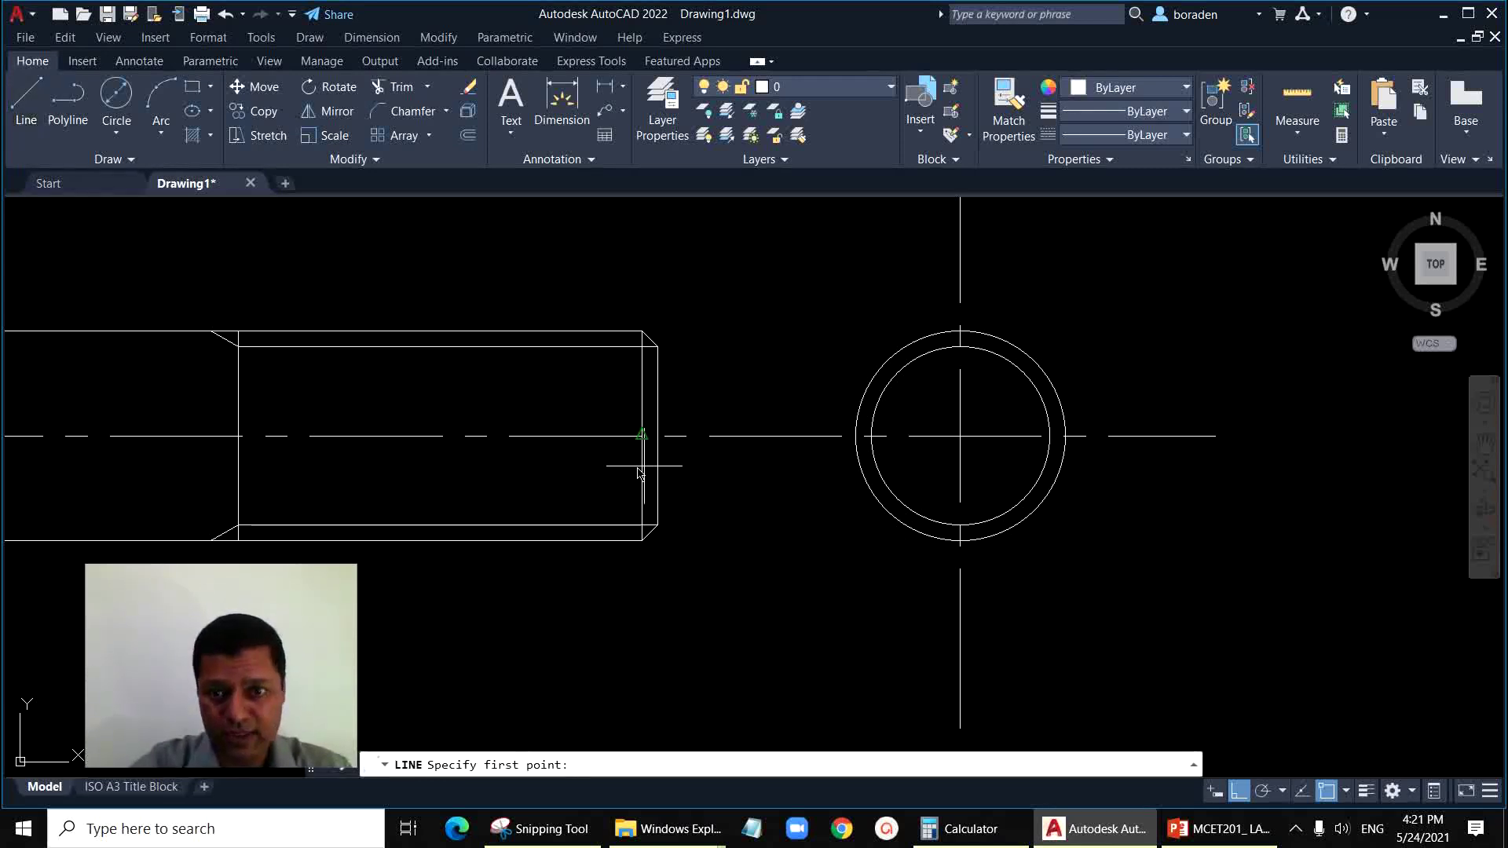
{"action": "left_click", "coordinate": [796, 491]}
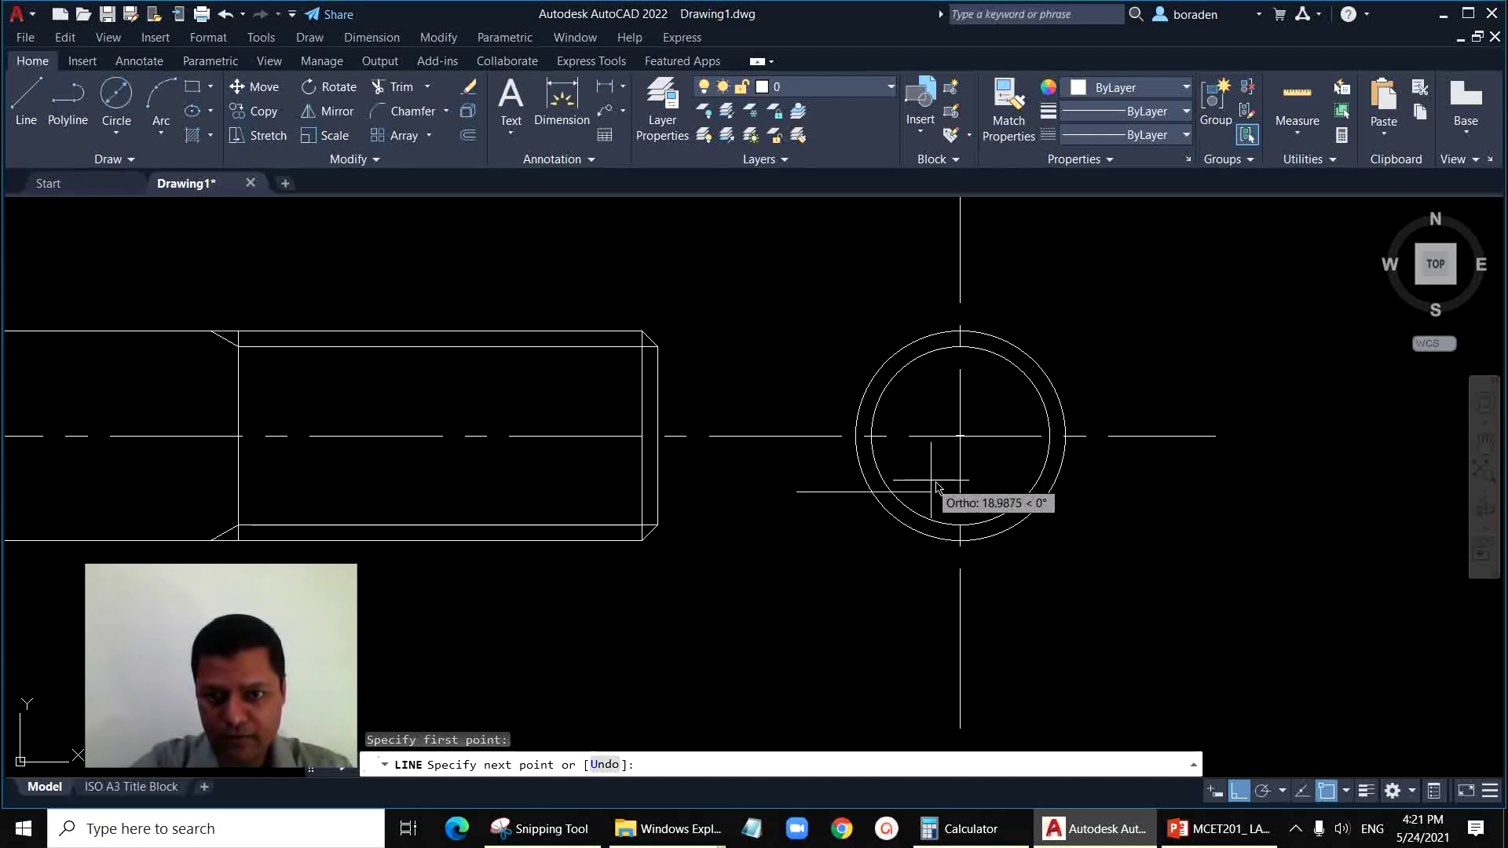
{"action": "left_click", "coordinate": [937, 491]}
{"action": "left_click", "coordinate": [938, 644]}
Step: Run Trim on ALL objects, then delete the temporary vertical and horizontal helper lines
{"action": "key", "text": "Return"}
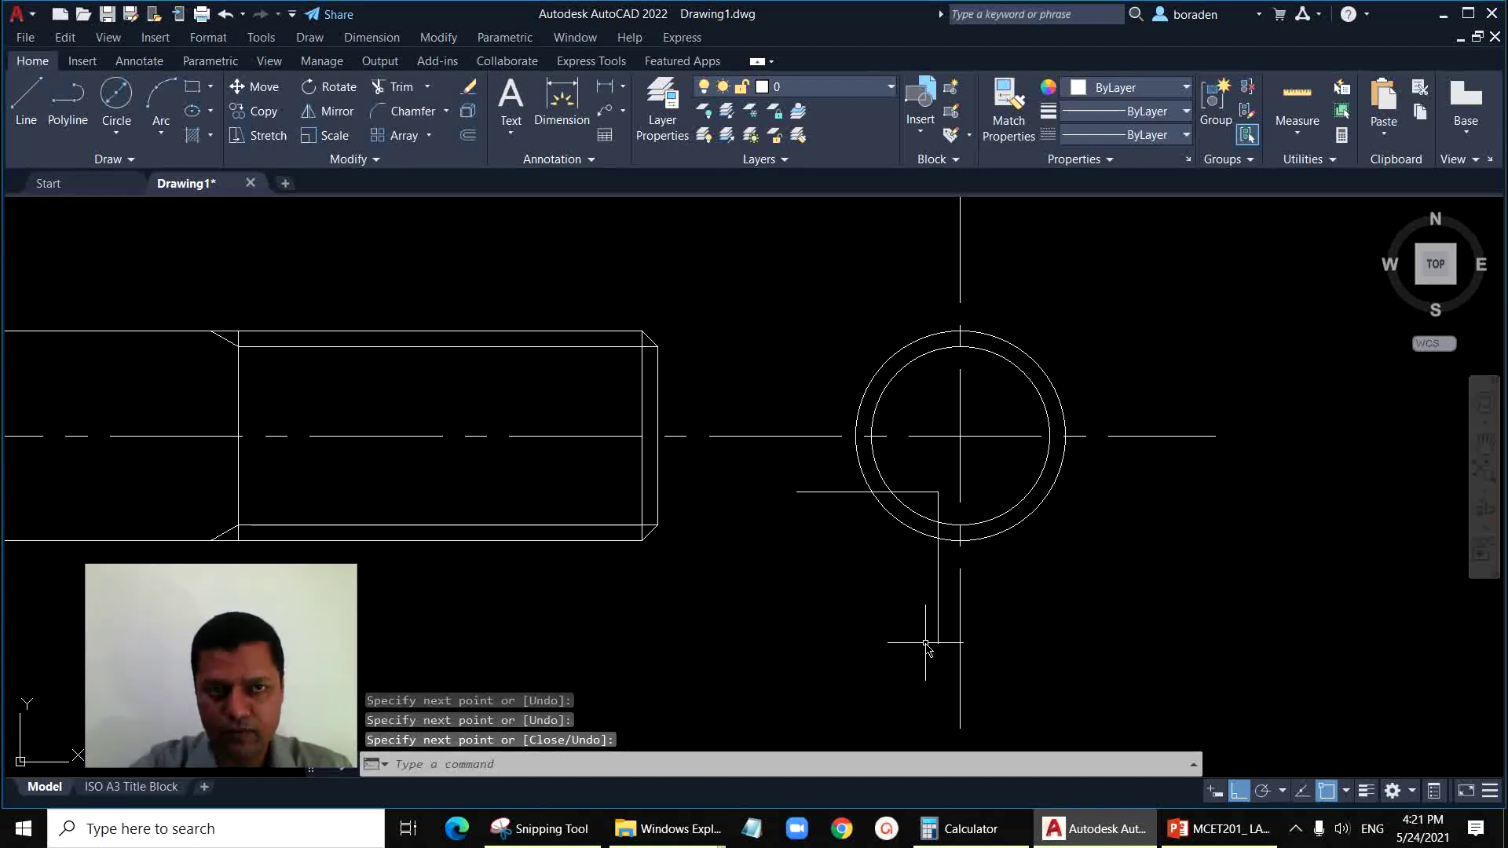
{"action": "left_click", "coordinate": [403, 96]}
{"action": "type", "text": "A"}
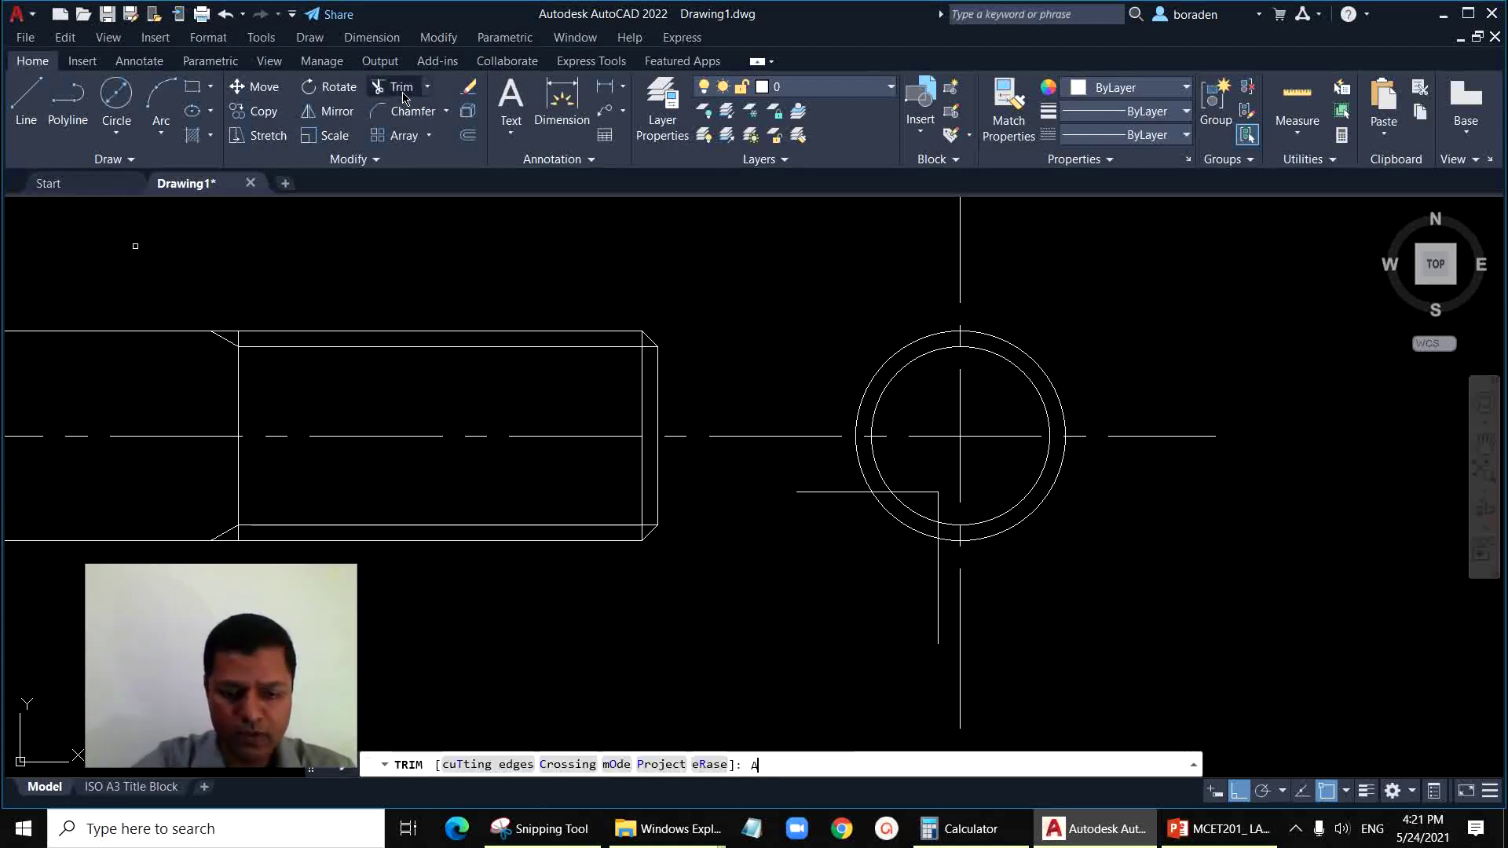
{"action": "type", "text": "LL"}
{"action": "key", "text": "Return"}
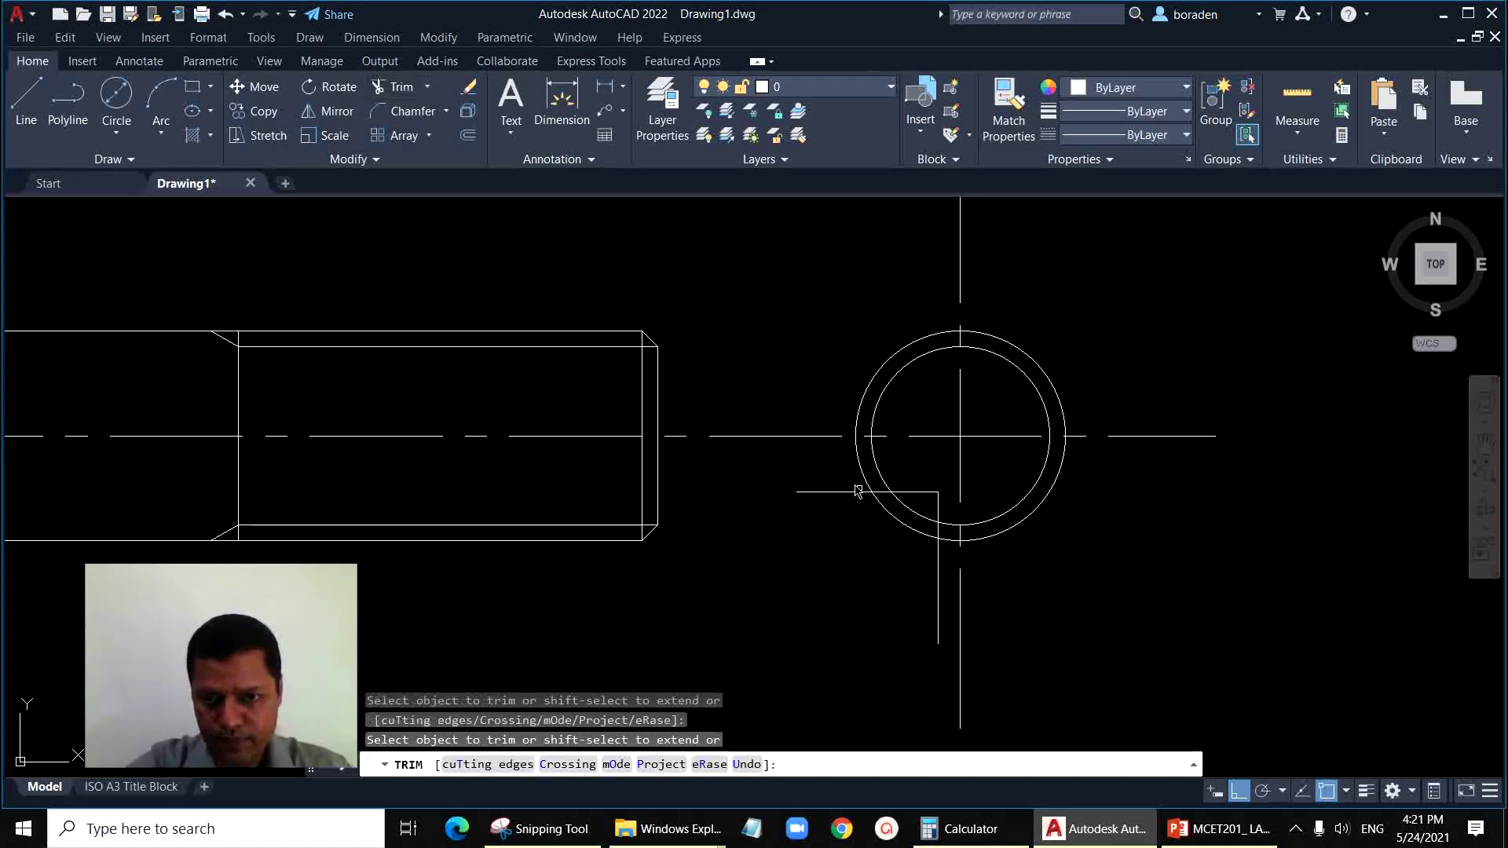
{"action": "key", "text": "Escape"}
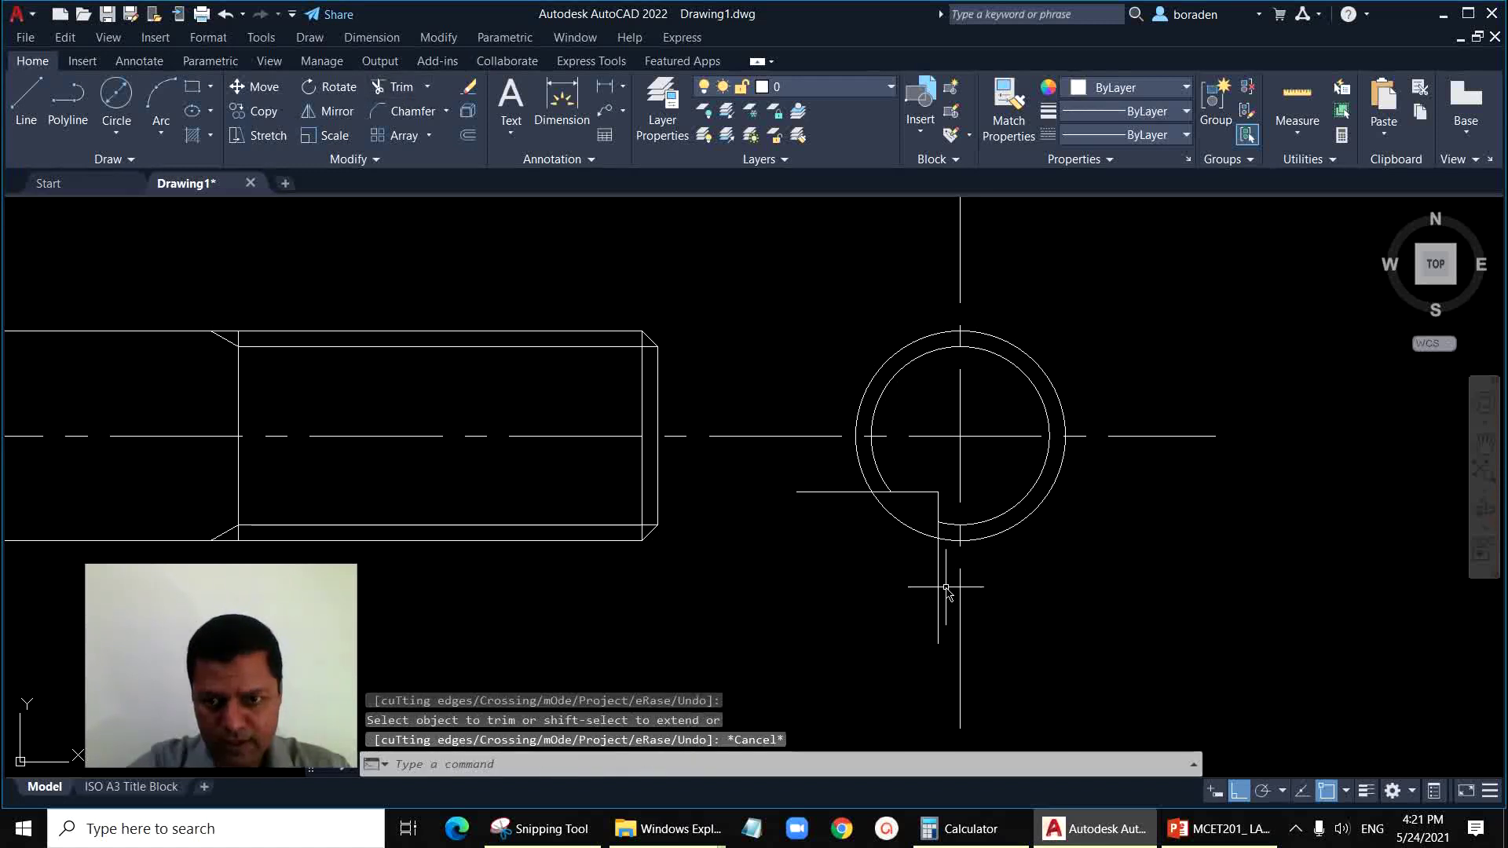
{"action": "left_click", "coordinate": [946, 589]}
{"action": "key", "text": "Delete"}
{"action": "left_click", "coordinate": [835, 492]}
{"action": "key", "text": "Delete"}
{"action": "scroll", "coordinate": [955, 441], "scroll_direction": "down", "scroll_amount": 2}
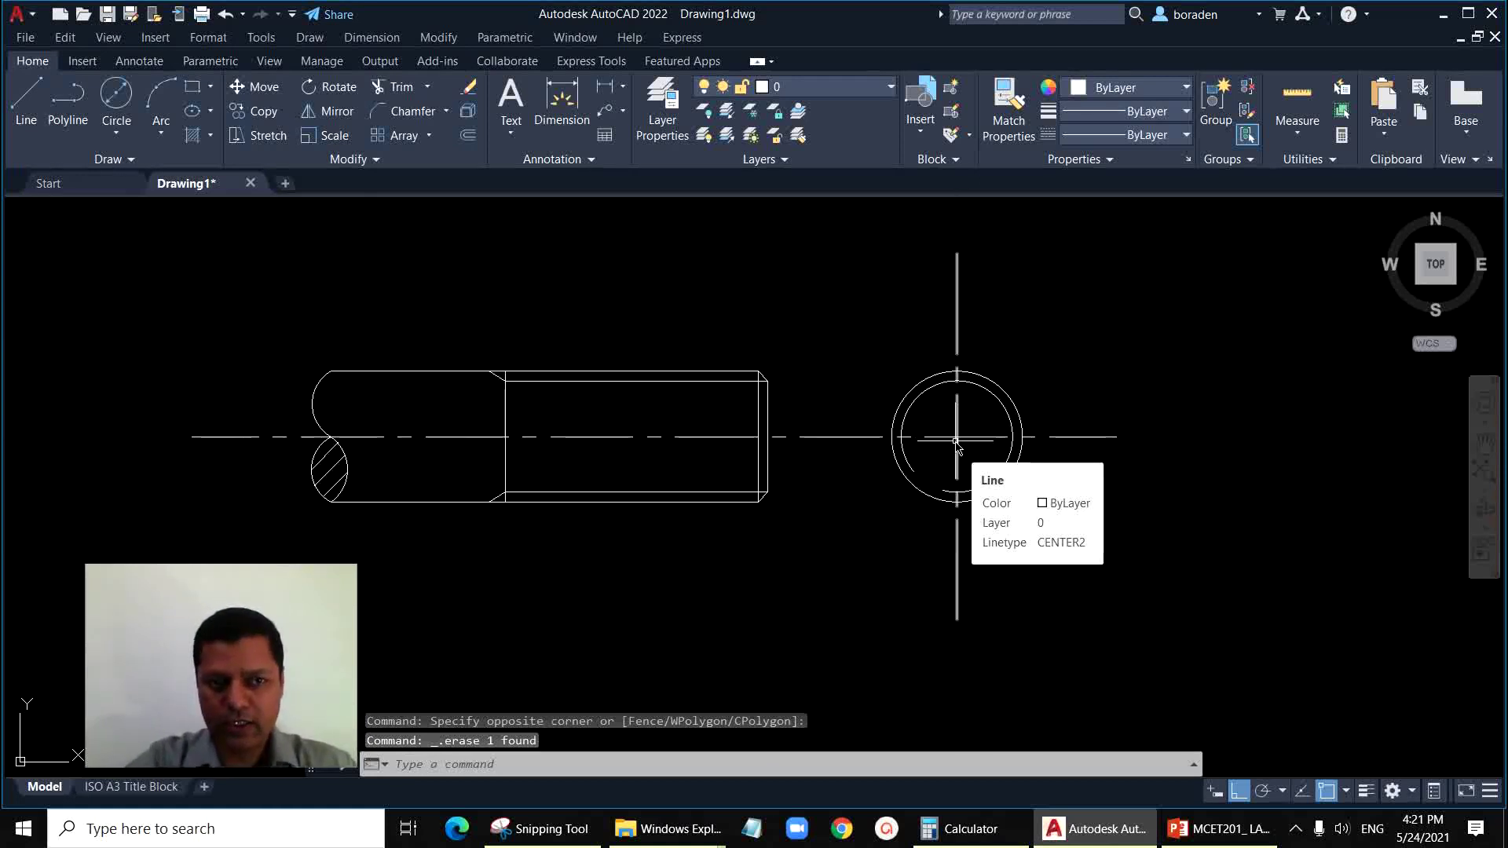
{"action": "left_click", "coordinate": [587, 98]}
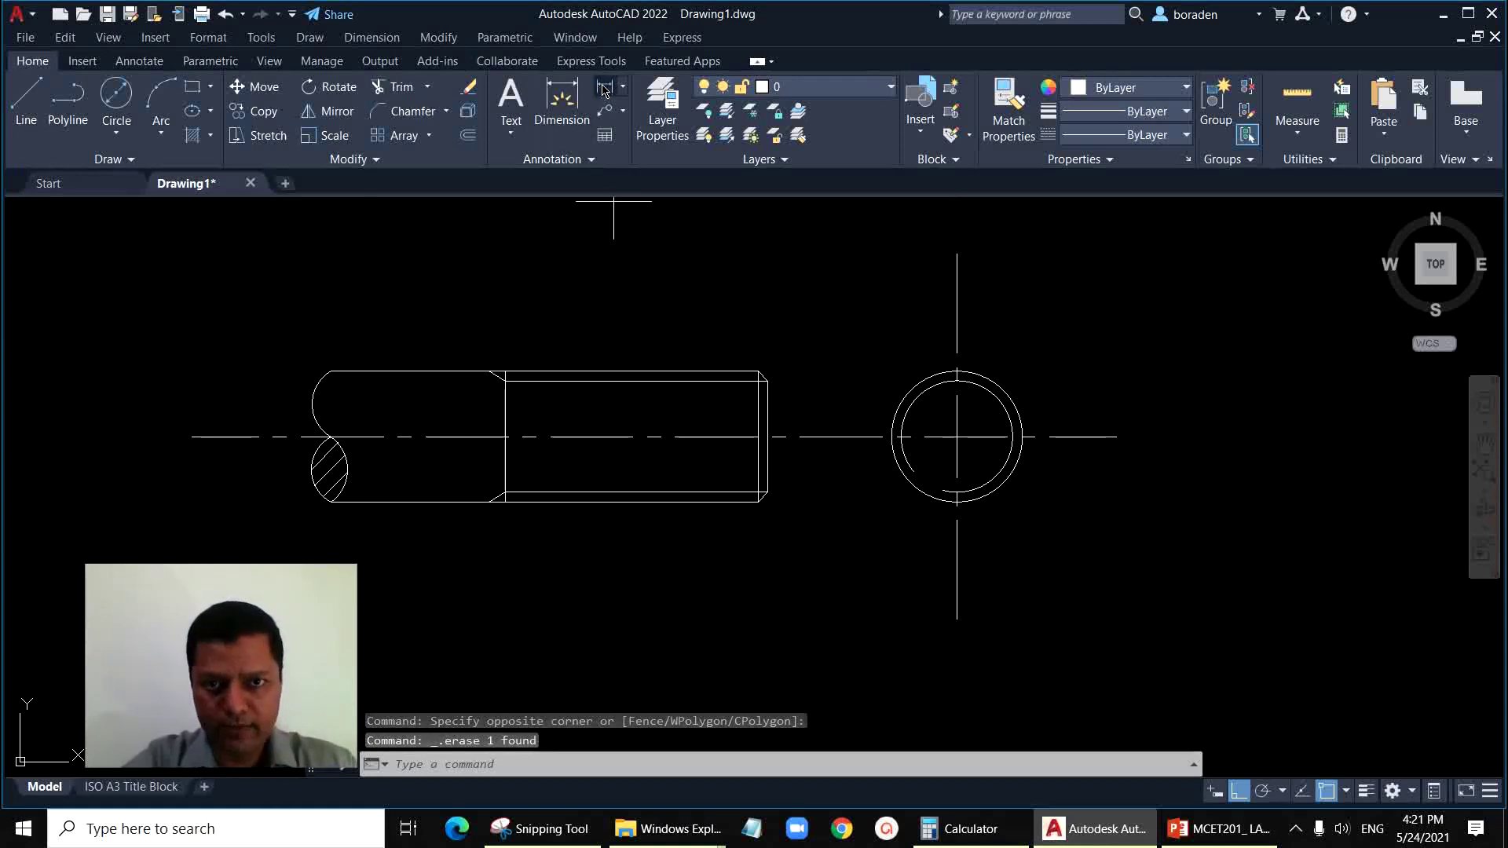
Step: Add linear dimensions: 30 vertical at the shaft's right end and 60 threaded length above
{"action": "left_click", "coordinate": [758, 371]}
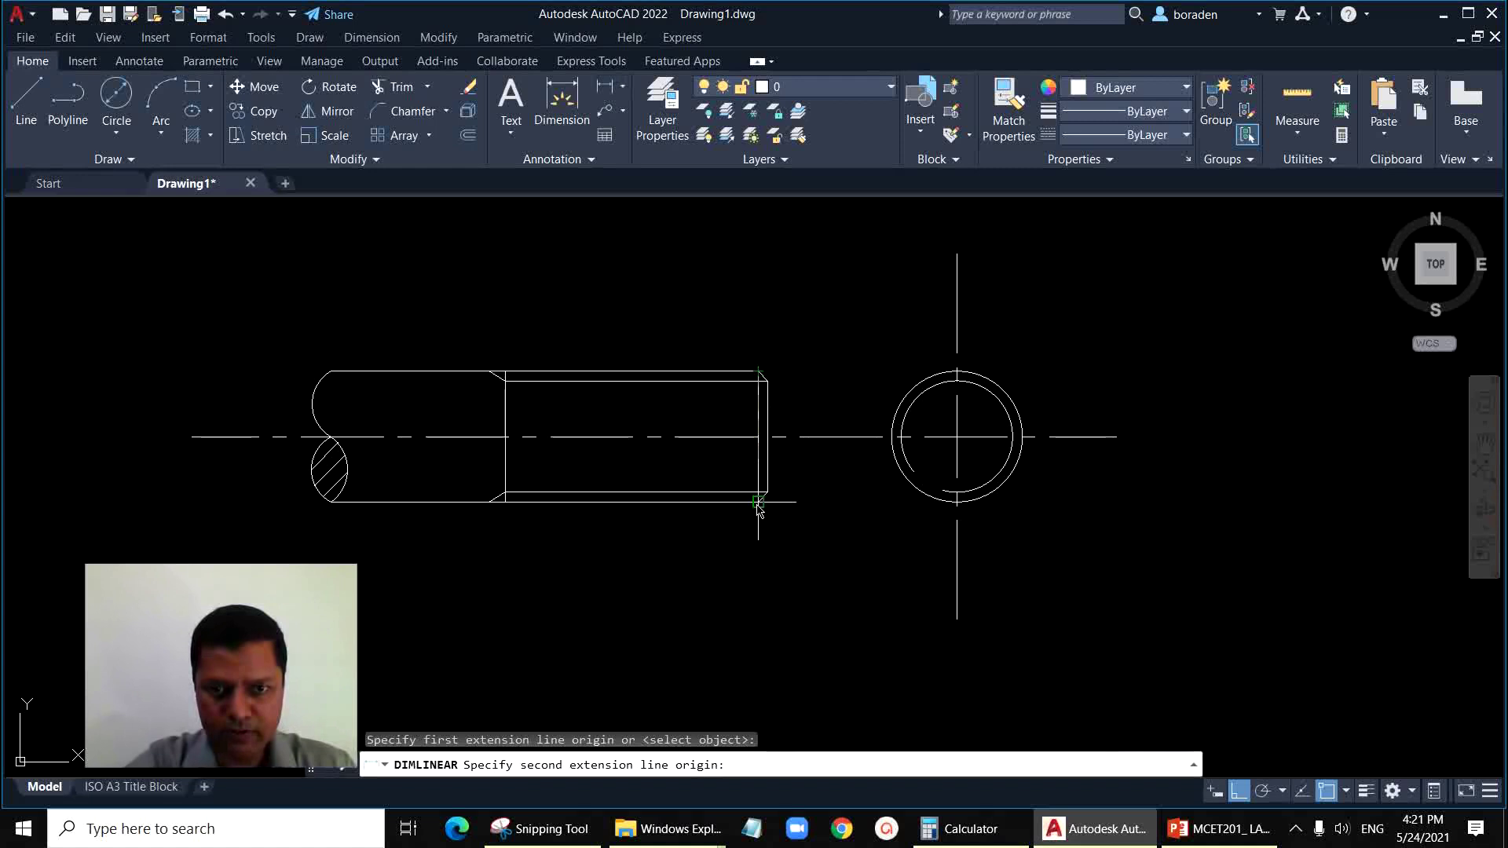
{"action": "left_click", "coordinate": [758, 507]}
{"action": "left_click", "coordinate": [845, 522]}
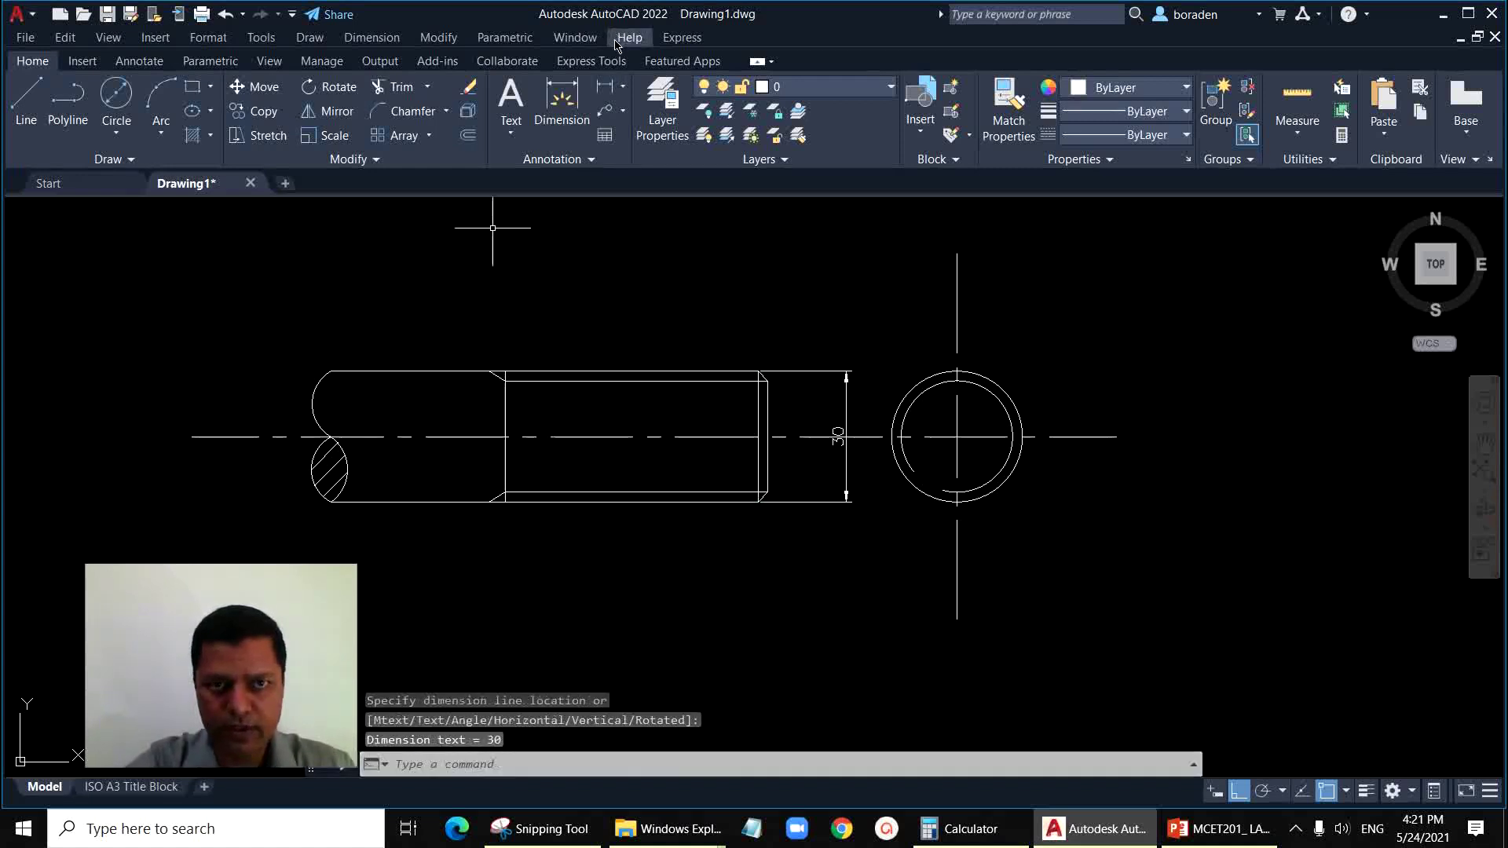
{"action": "key", "text": "Return"}
{"action": "left_click", "coordinate": [505, 371]}
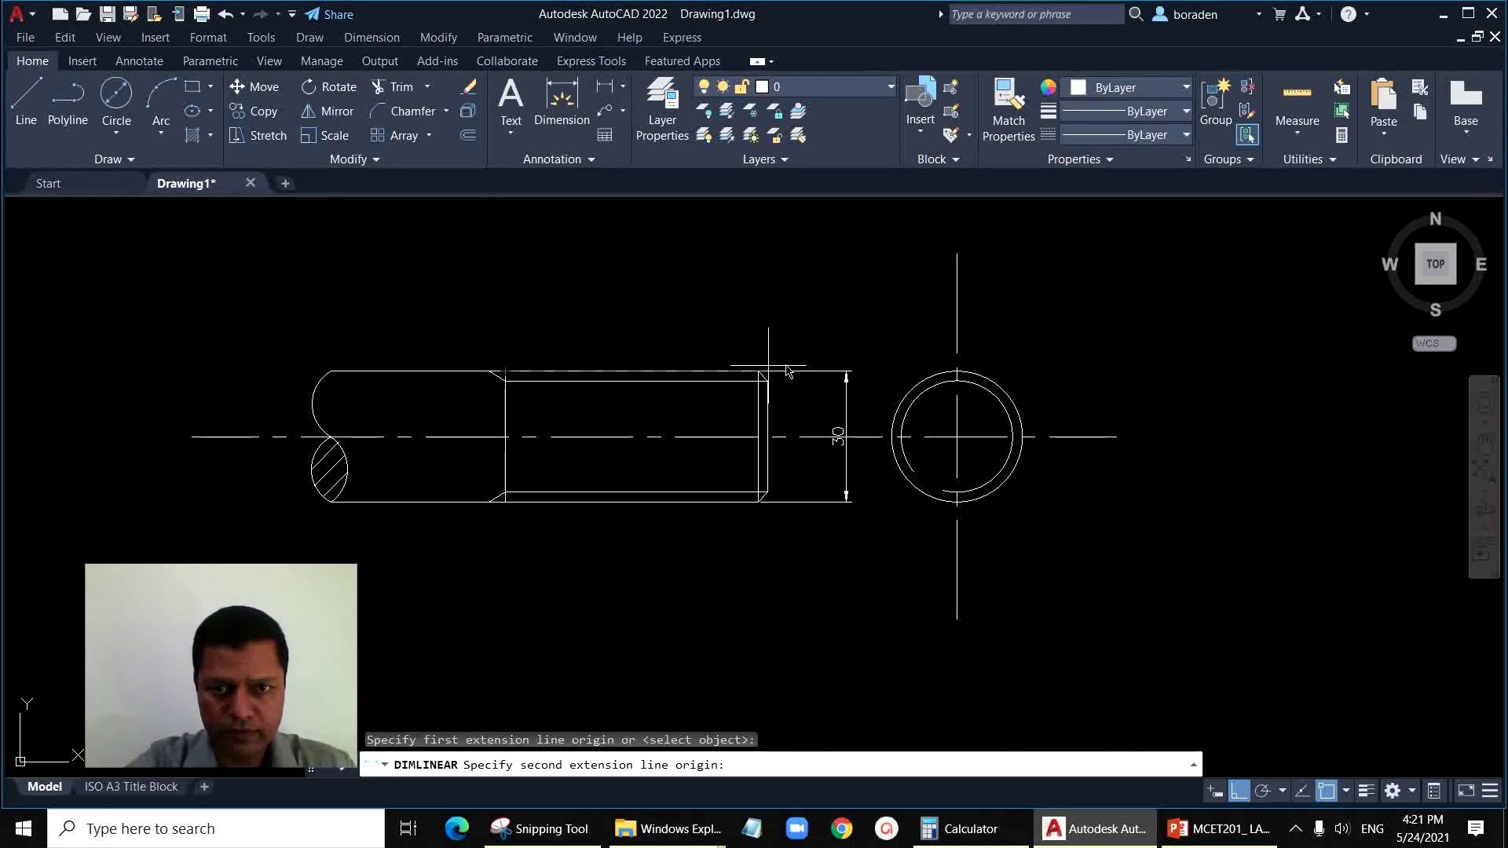
{"action": "left_click", "coordinate": [768, 382]}
{"action": "left_click", "coordinate": [754, 314]}
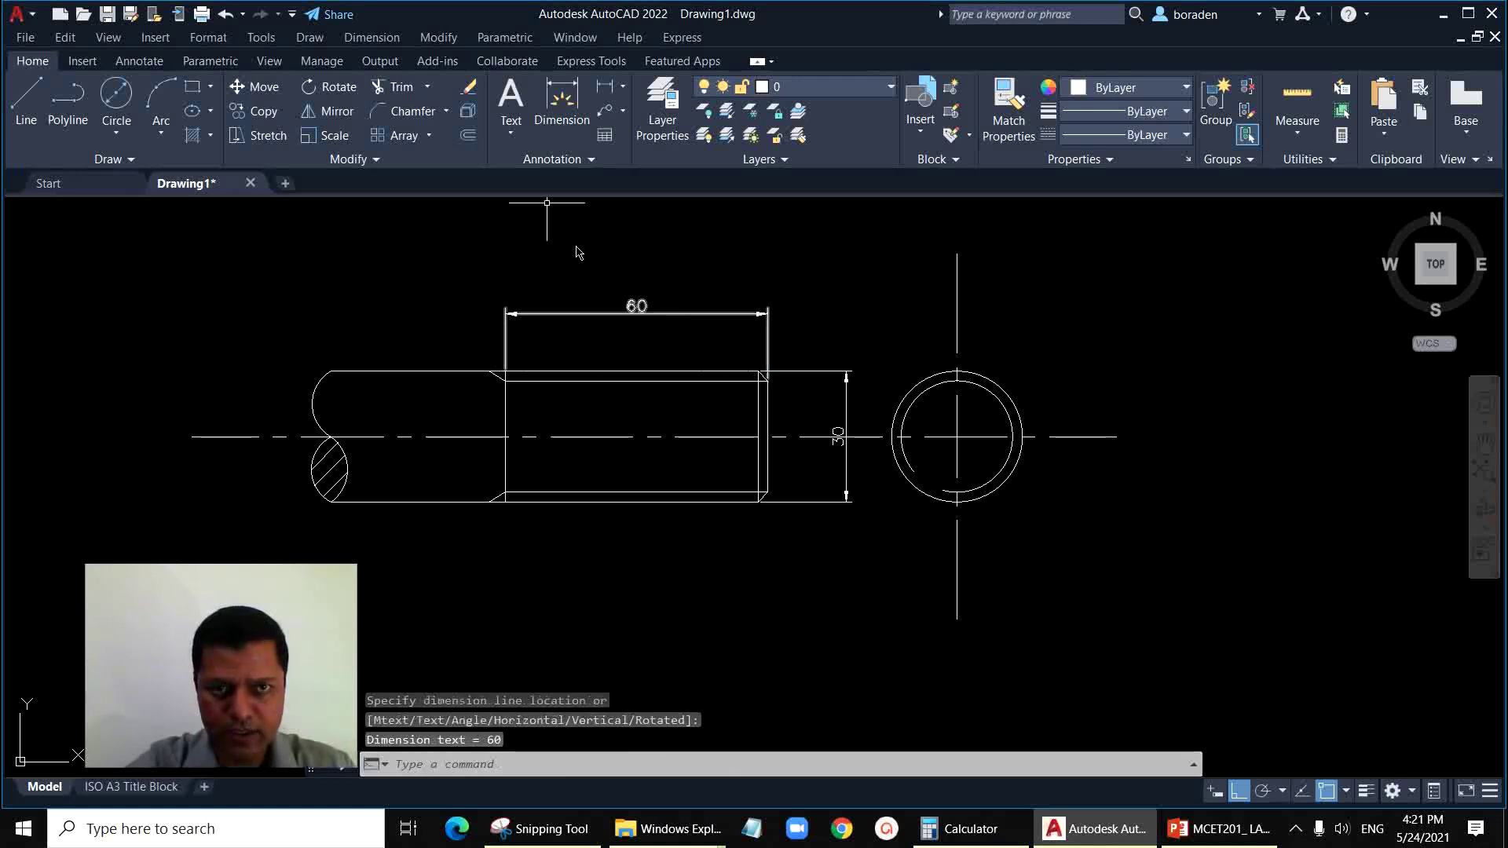
Step: Add a 30° angular dimension between the left chamfer line and the edge
{"action": "left_click", "coordinate": [620, 93]}
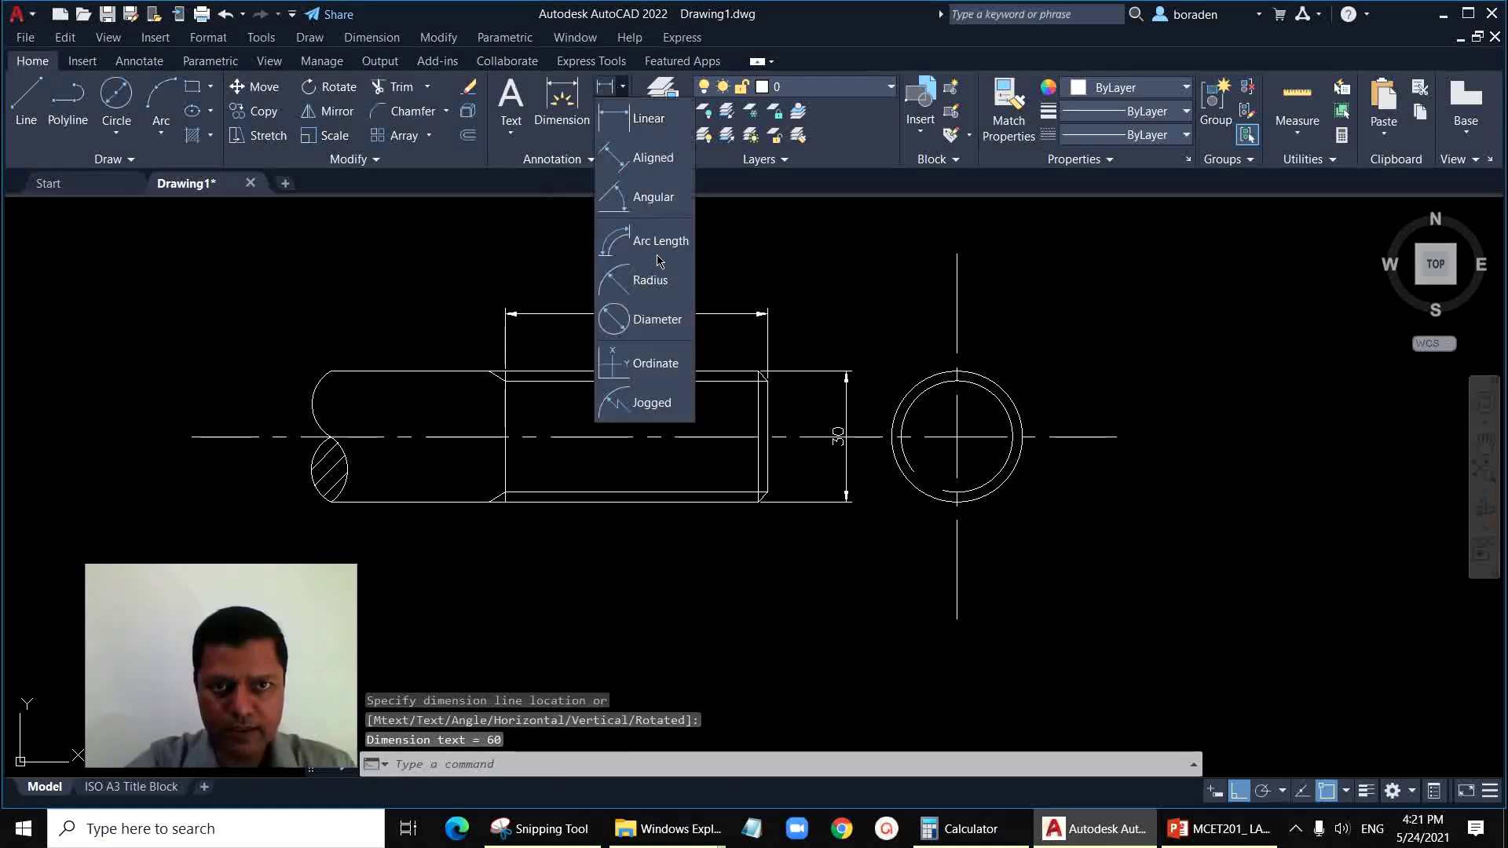
{"action": "left_click", "coordinate": [632, 195]}
{"action": "scroll", "coordinate": [523, 409], "scroll_direction": "up", "scroll_amount": 6}
{"action": "left_click", "coordinate": [433, 286]}
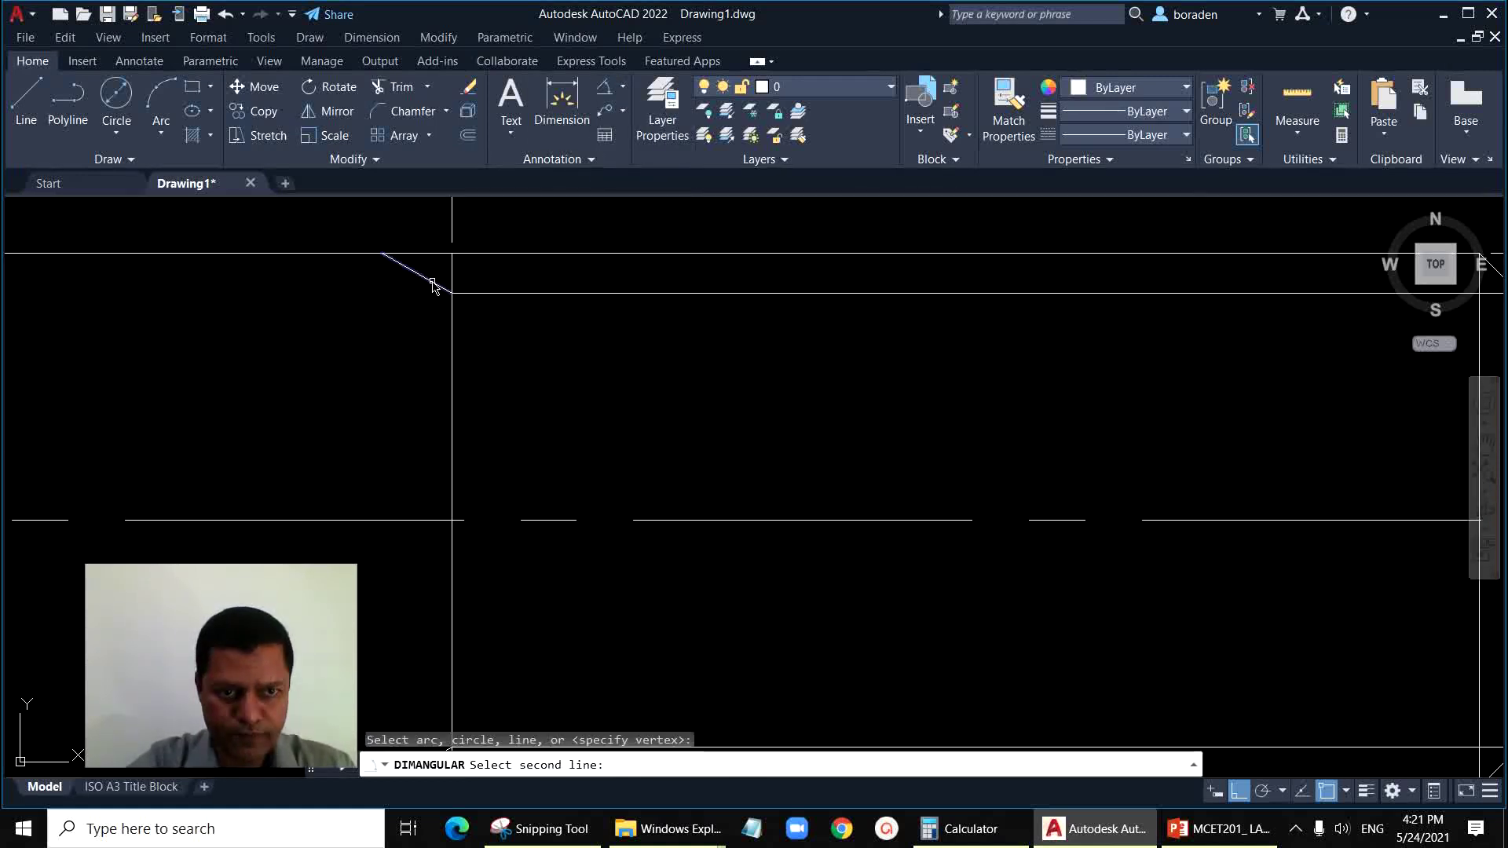
{"action": "left_click", "coordinate": [384, 522]}
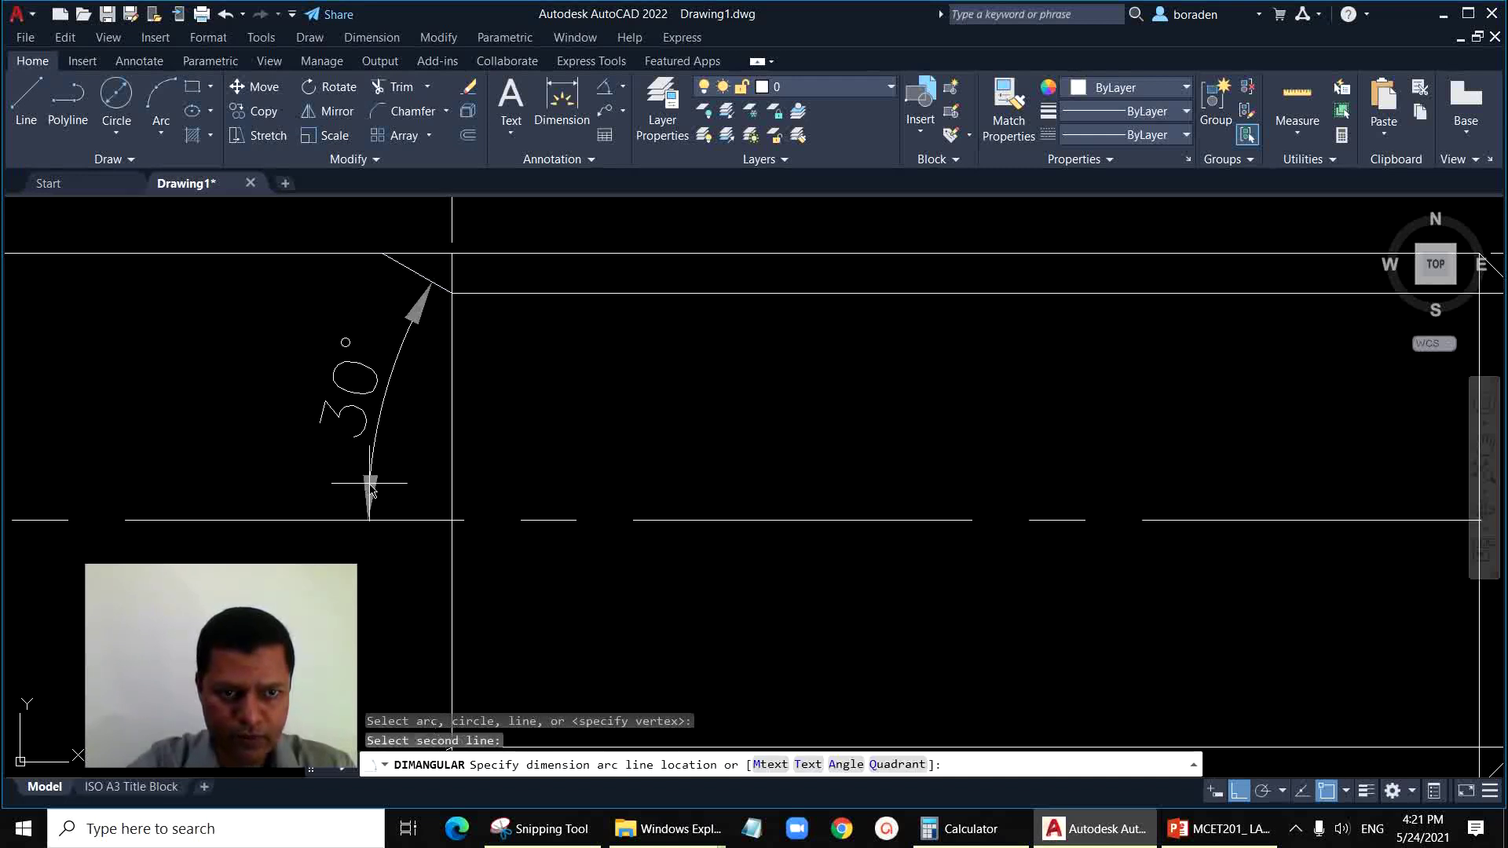
{"action": "left_click", "coordinate": [314, 471]}
{"action": "scroll", "coordinate": [320, 477], "scroll_direction": "down", "scroll_amount": 5}
{"action": "scroll", "coordinate": [539, 438], "scroll_direction": "up", "scroll_amount": 5}
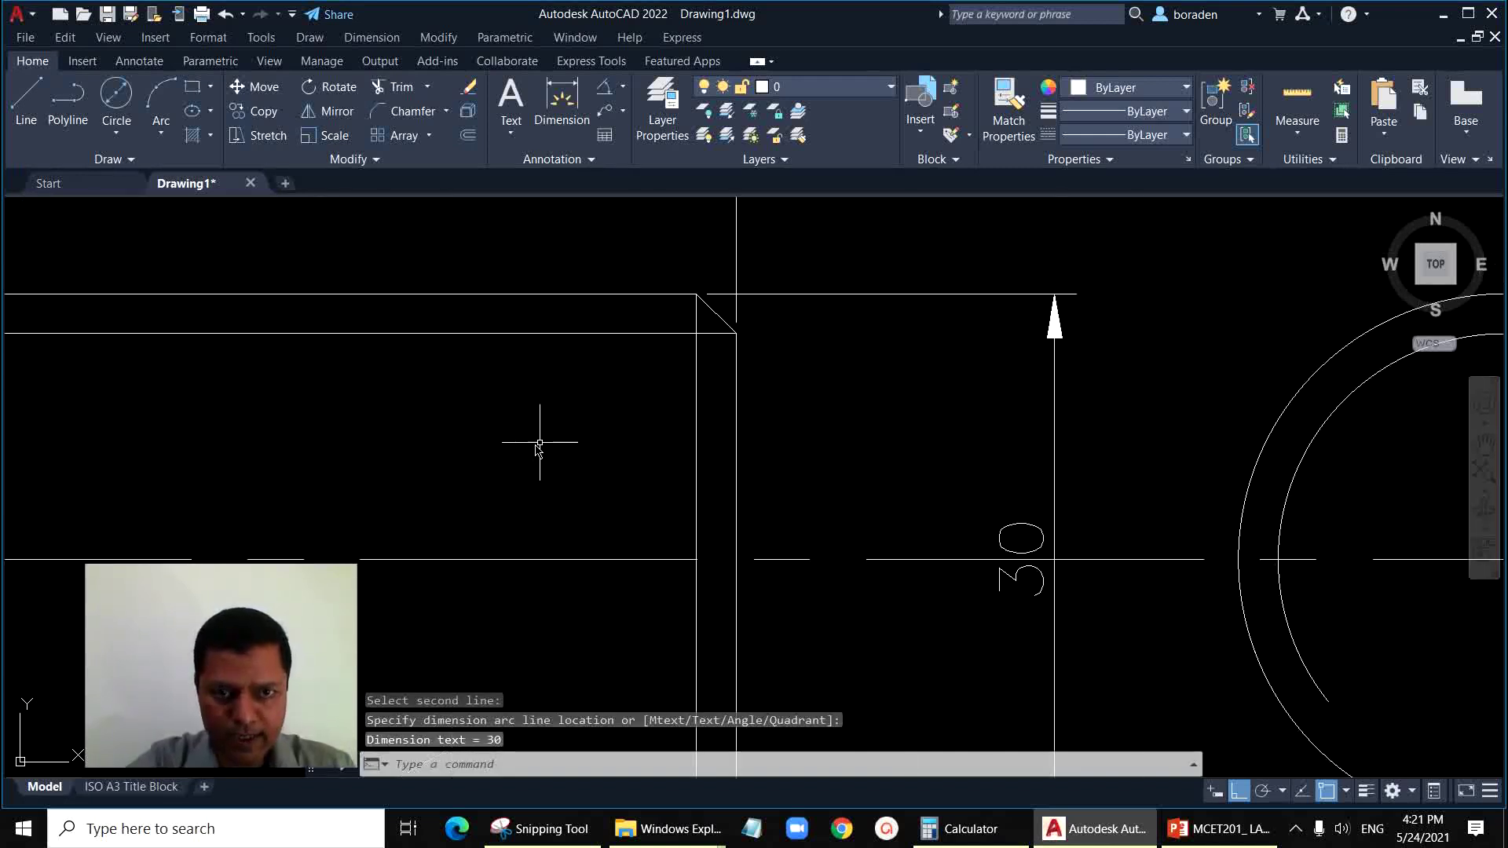
{"action": "scroll", "coordinate": [668, 205], "scroll_direction": "down", "scroll_amount": 2}
{"action": "scroll", "coordinate": [734, 624], "scroll_direction": "up", "scroll_amount": 4}
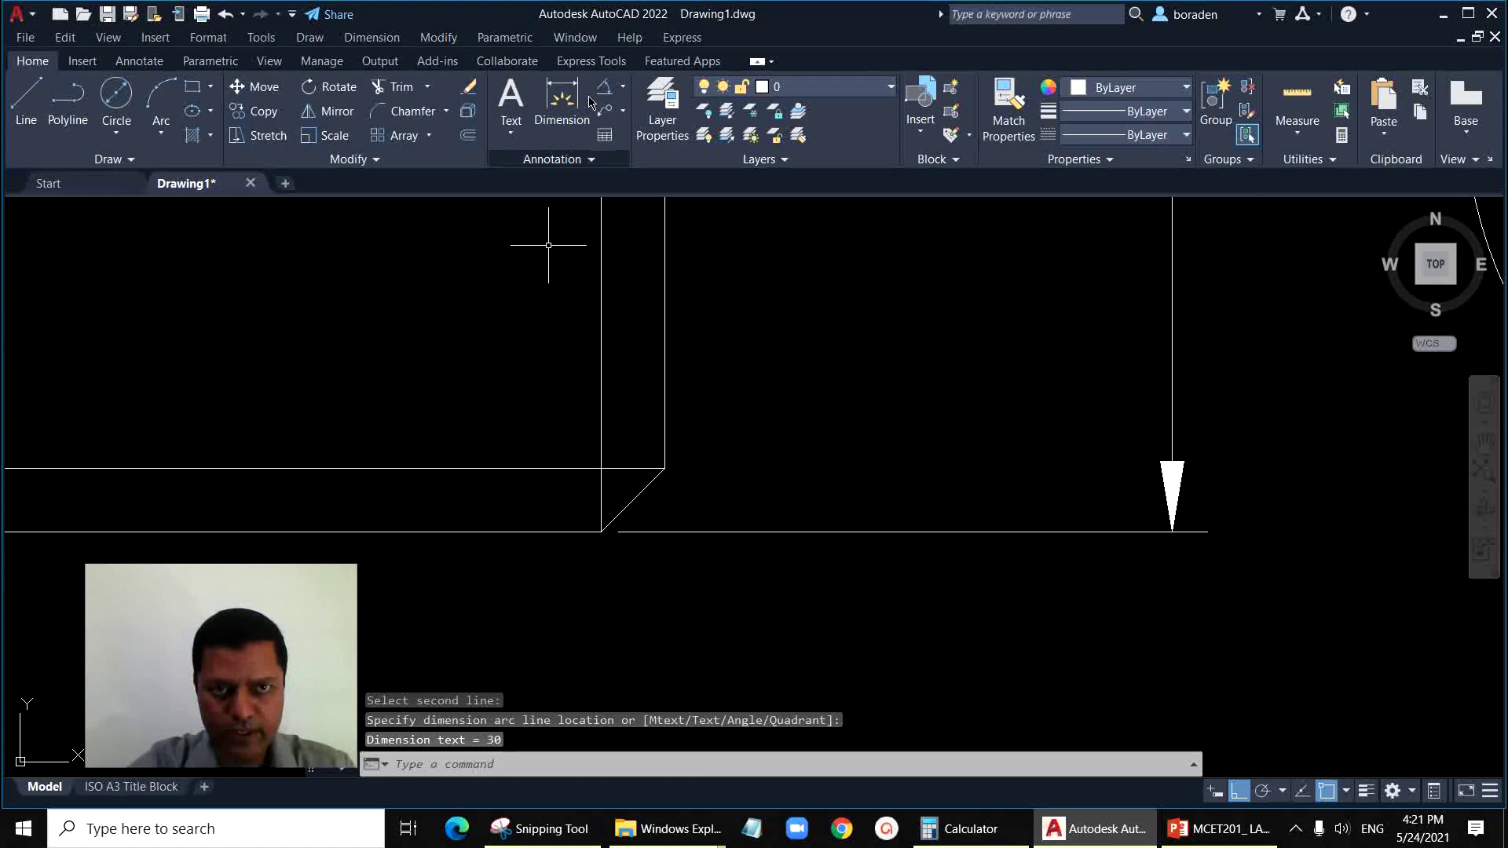
Step: Add a 45° angular dimension on the right-end chamfer against the bottom edge
{"action": "key", "text": "Return"}
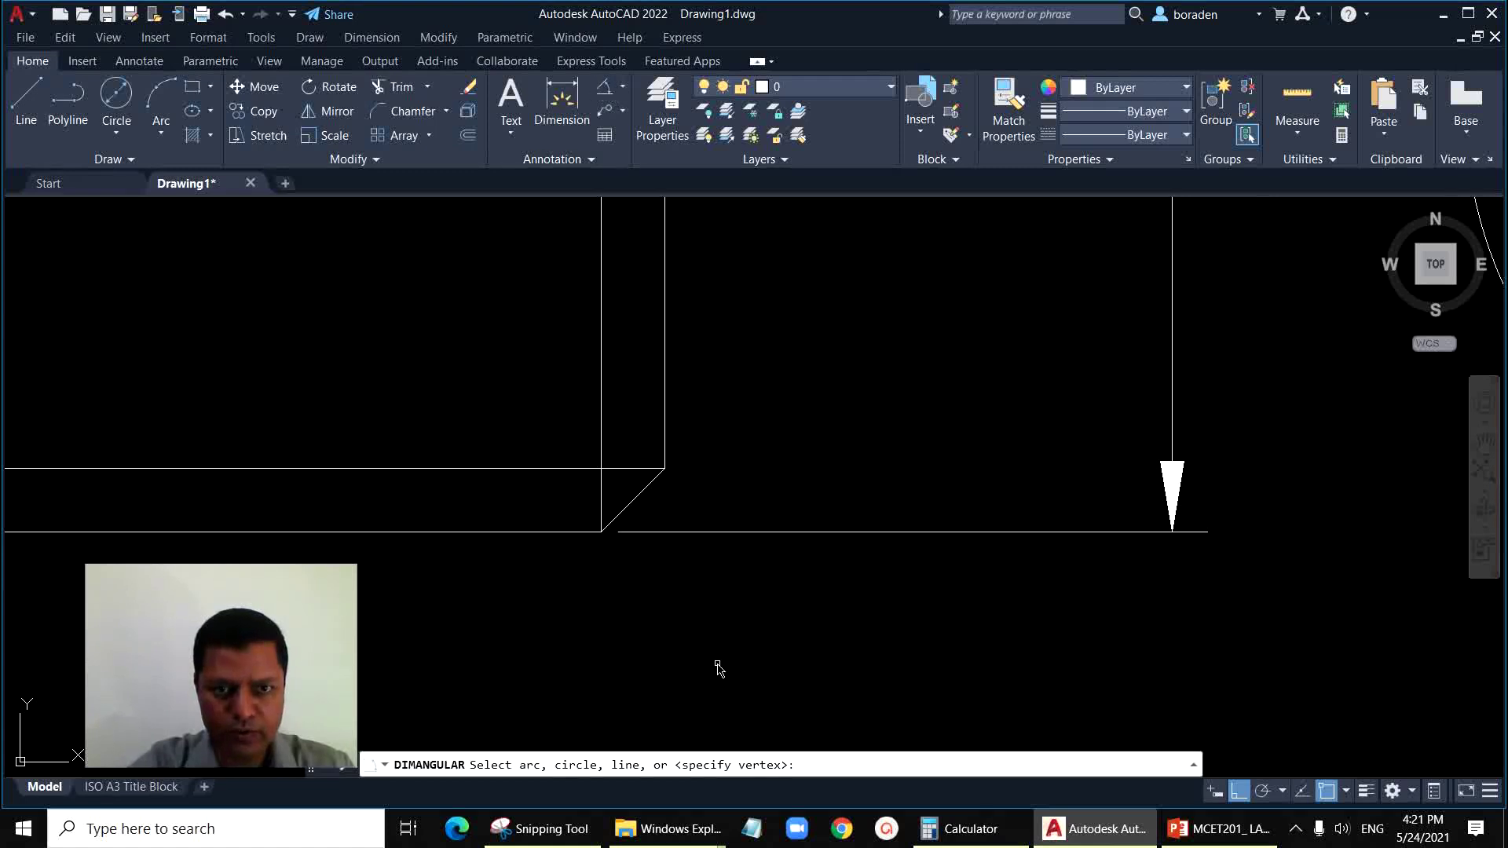
{"action": "left_click", "coordinate": [639, 497]}
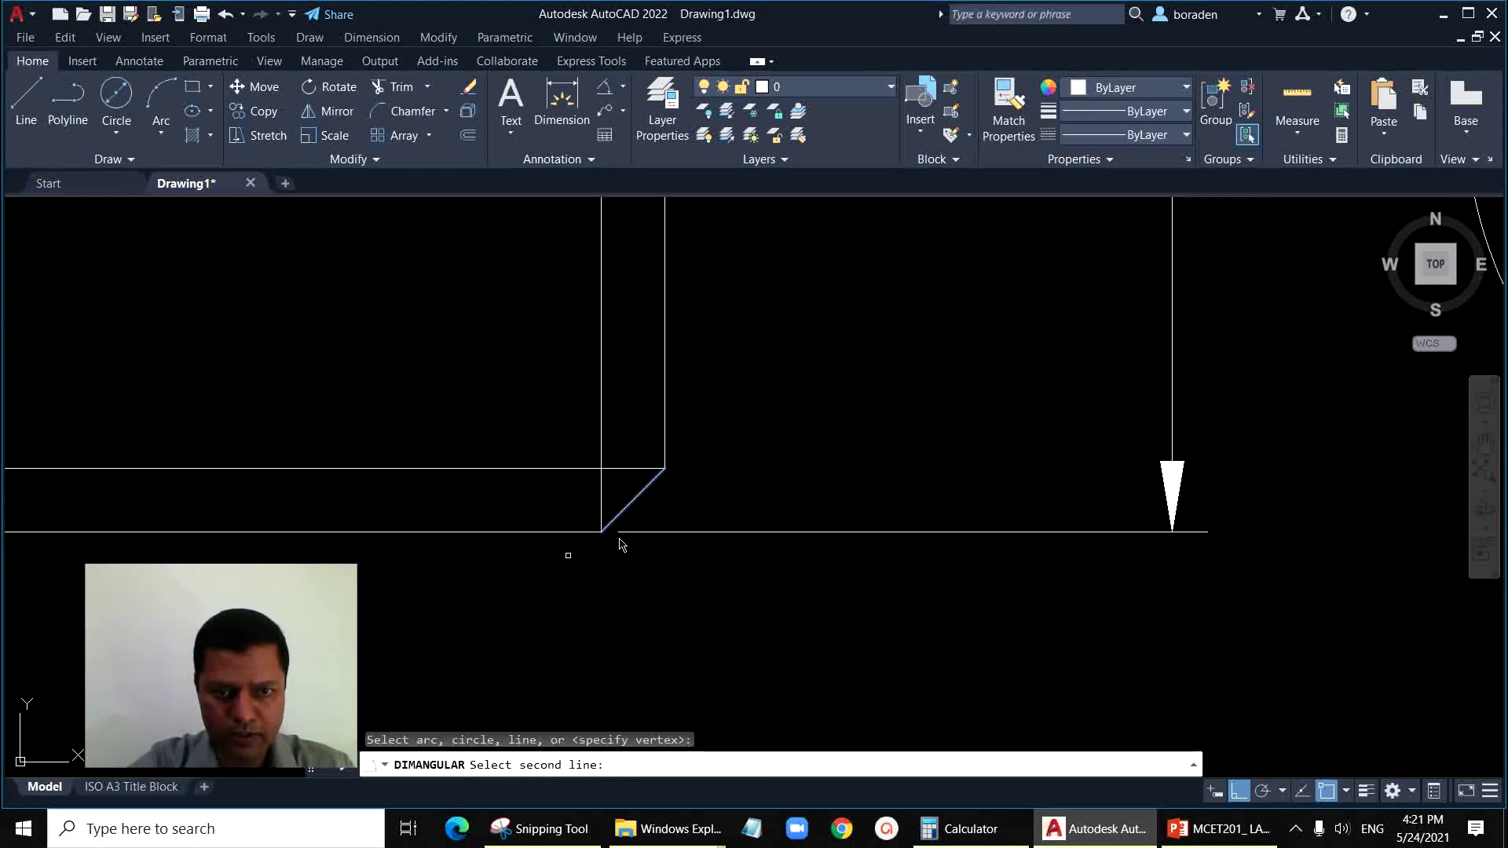
{"action": "left_click", "coordinate": [525, 533]}
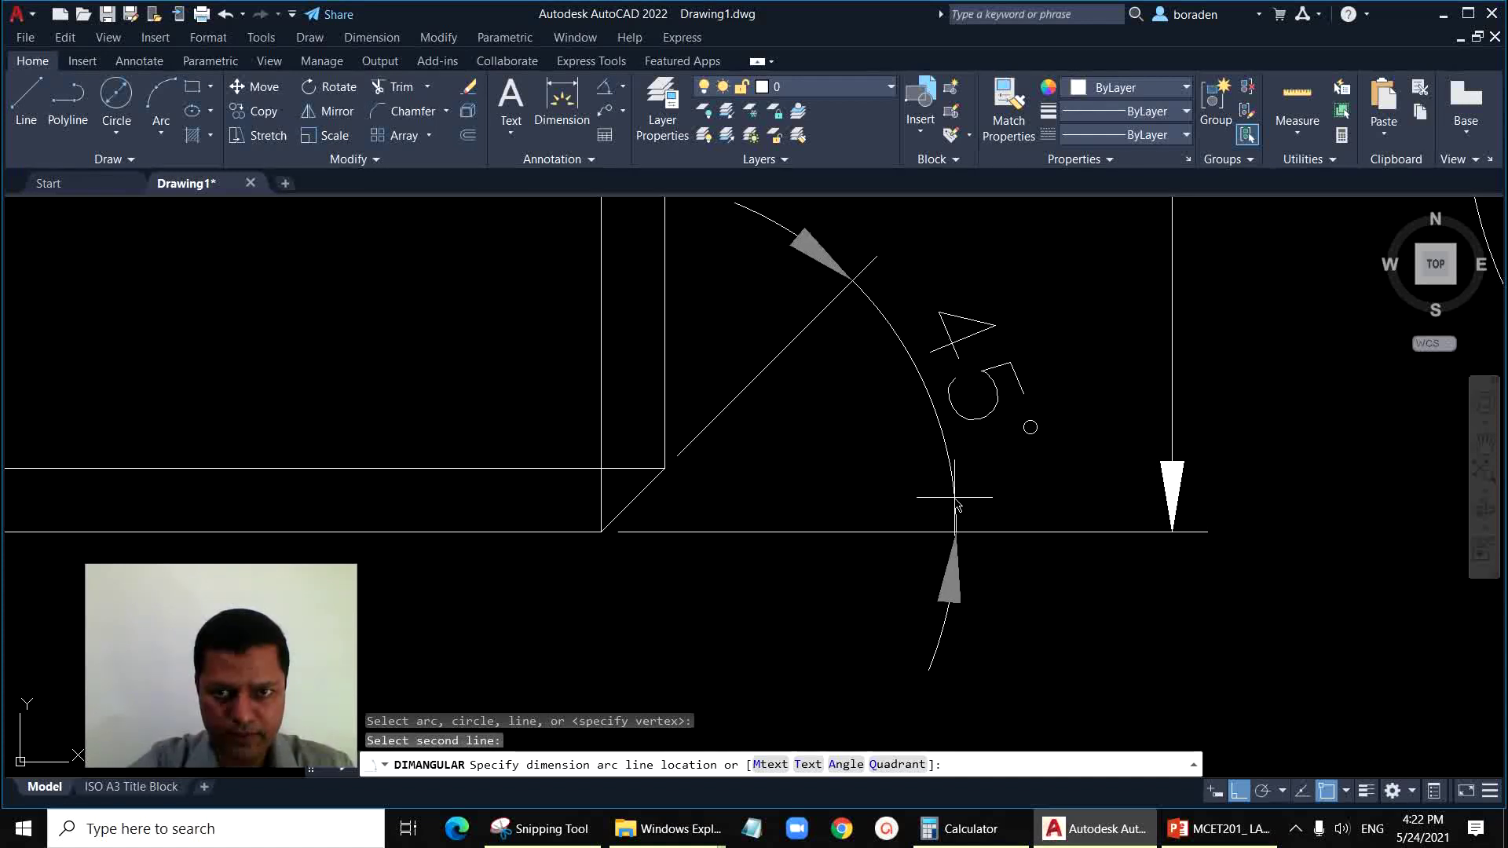
{"action": "left_click", "coordinate": [956, 505]}
{"action": "scroll", "coordinate": [978, 549], "scroll_direction": "down", "scroll_amount": 5}
{"action": "scroll", "coordinate": [271, 349], "scroll_direction": "down", "scroll_amount": 2}
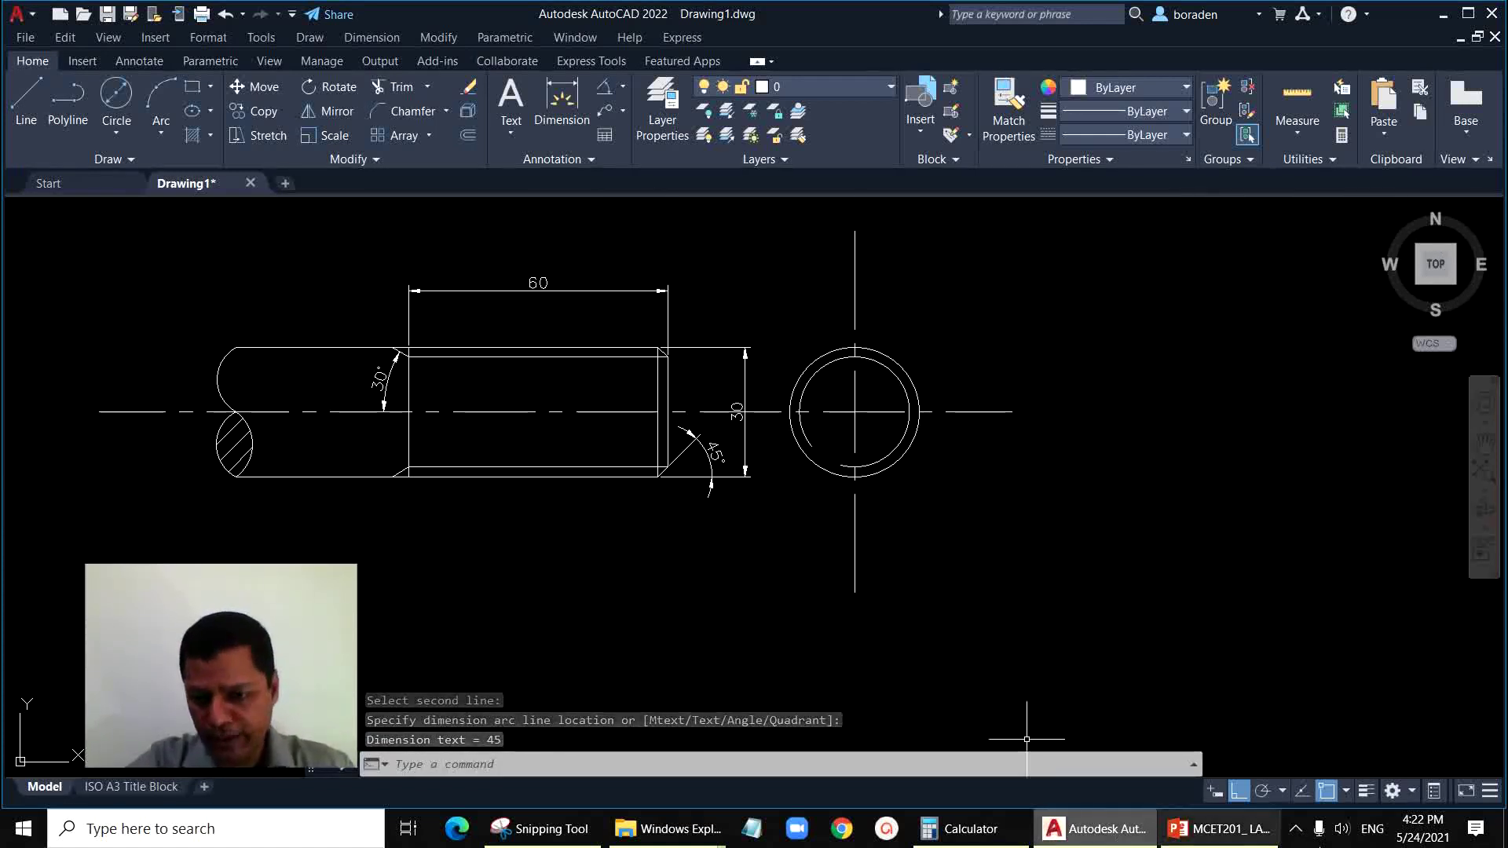
{"action": "left_click", "coordinate": [1239, 832]}
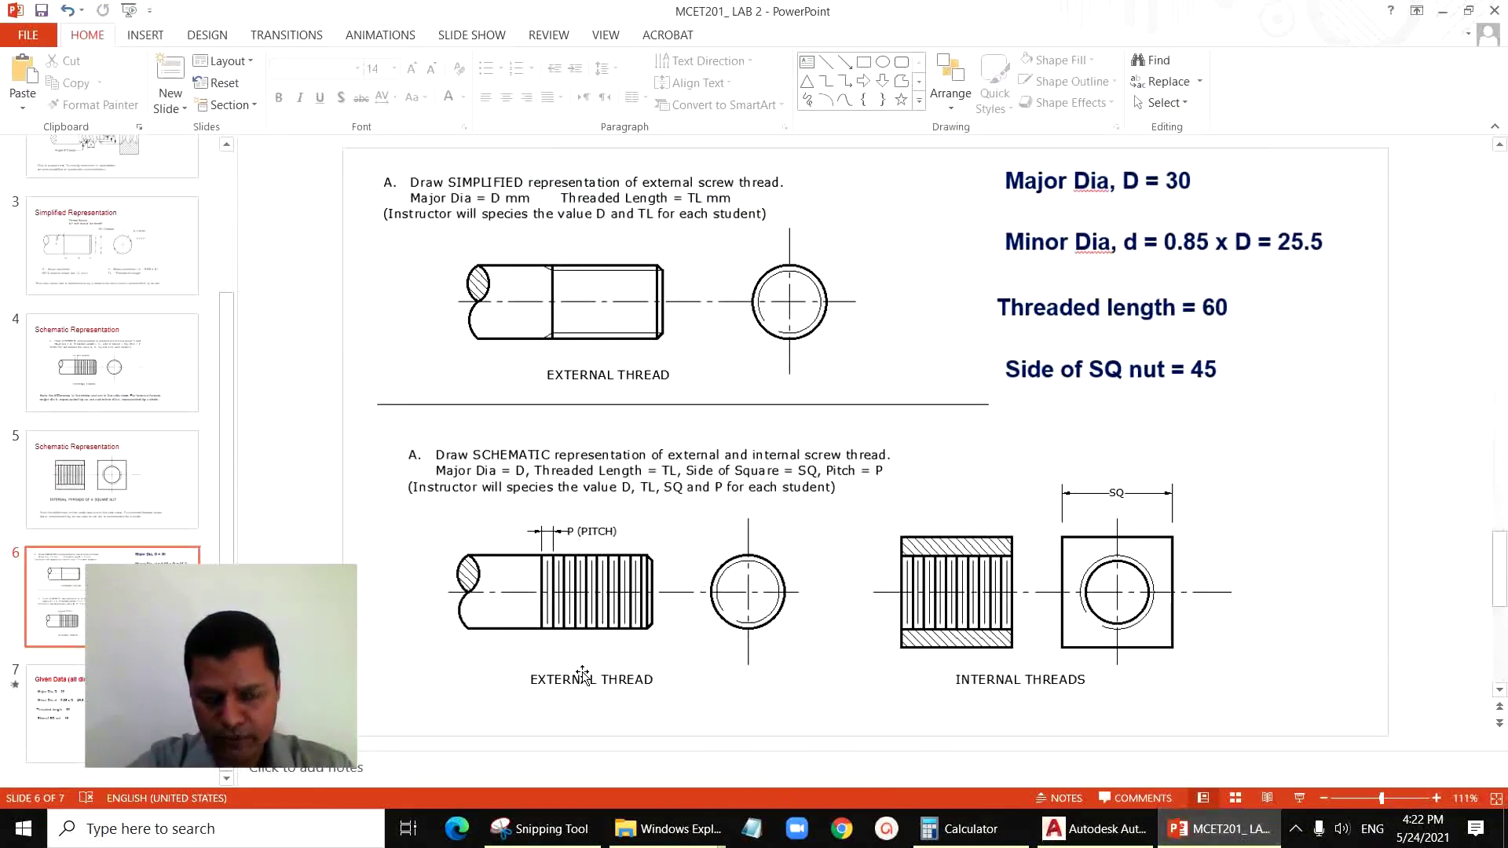
Step: View the reference lab slide full screen, then return to the AutoCAD drawing
{"action": "left_click", "coordinate": [1301, 799]}
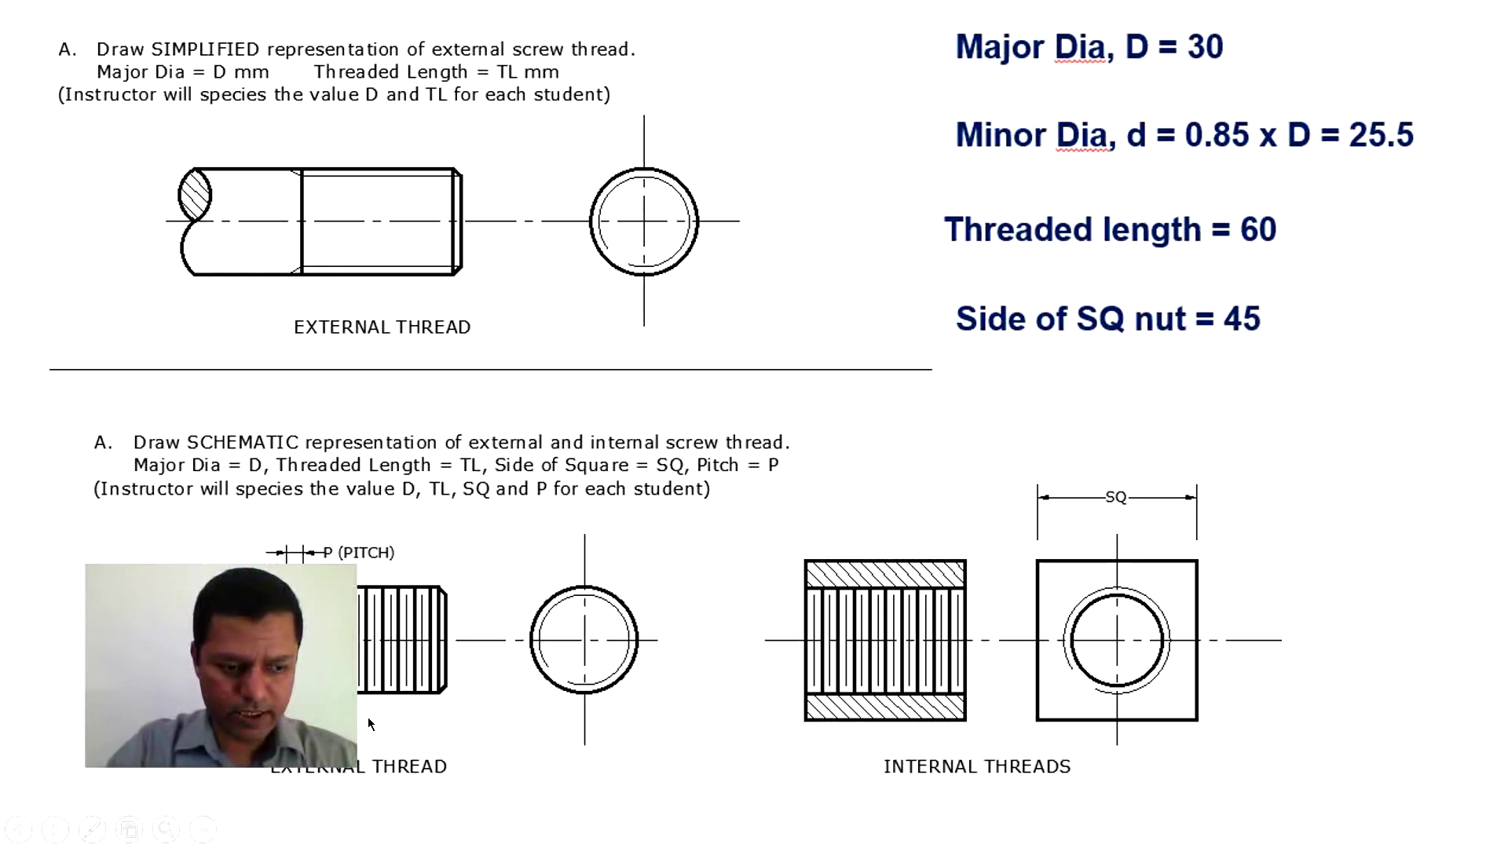
{"action": "key", "text": "Escape"}
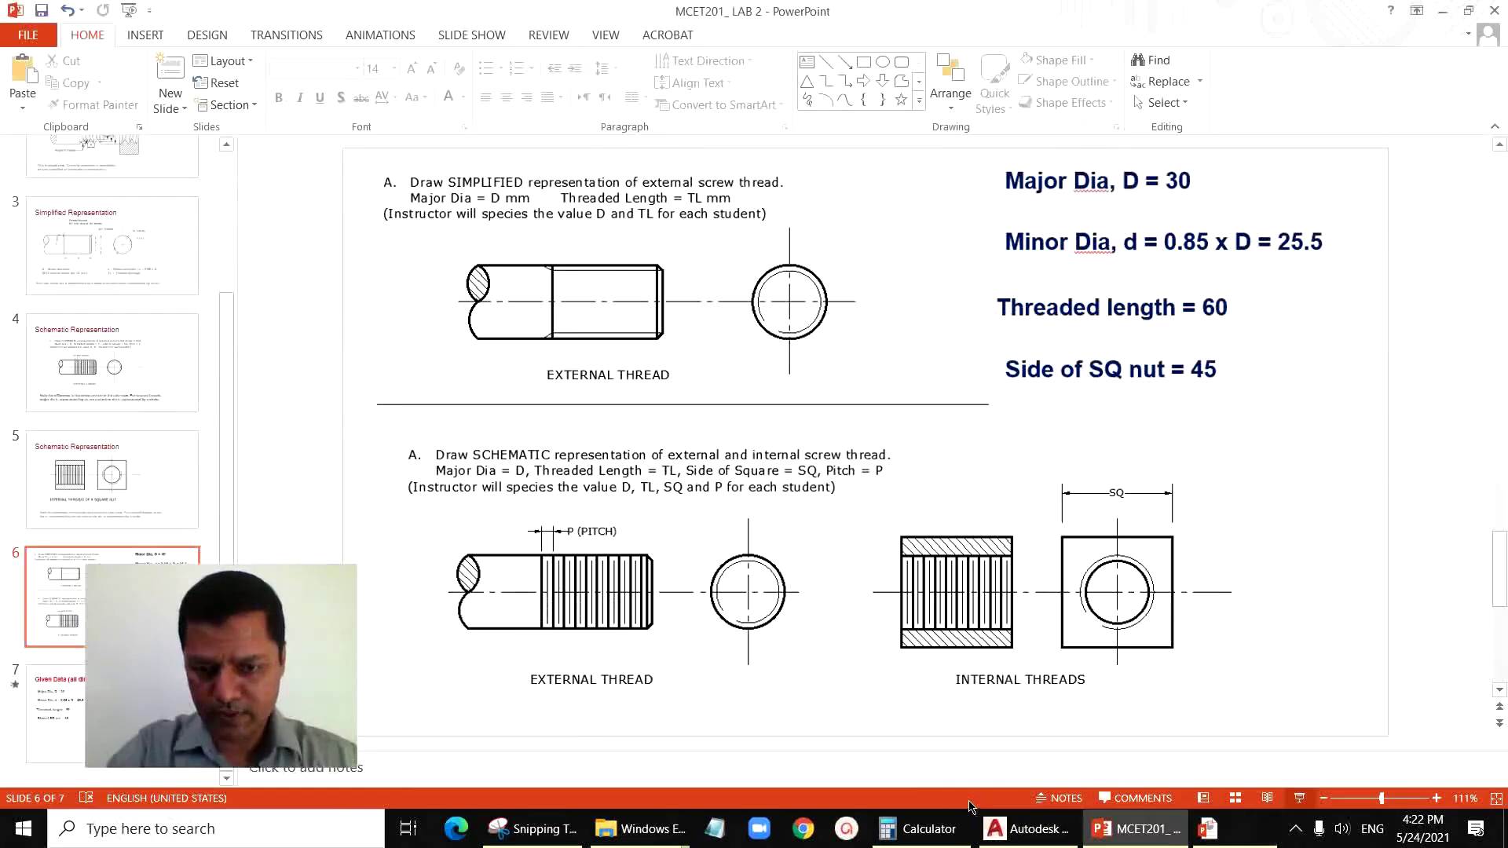
{"action": "left_click", "coordinate": [1100, 829]}
{"action": "scroll", "coordinate": [773, 520], "scroll_direction": "down", "scroll_amount": 2}
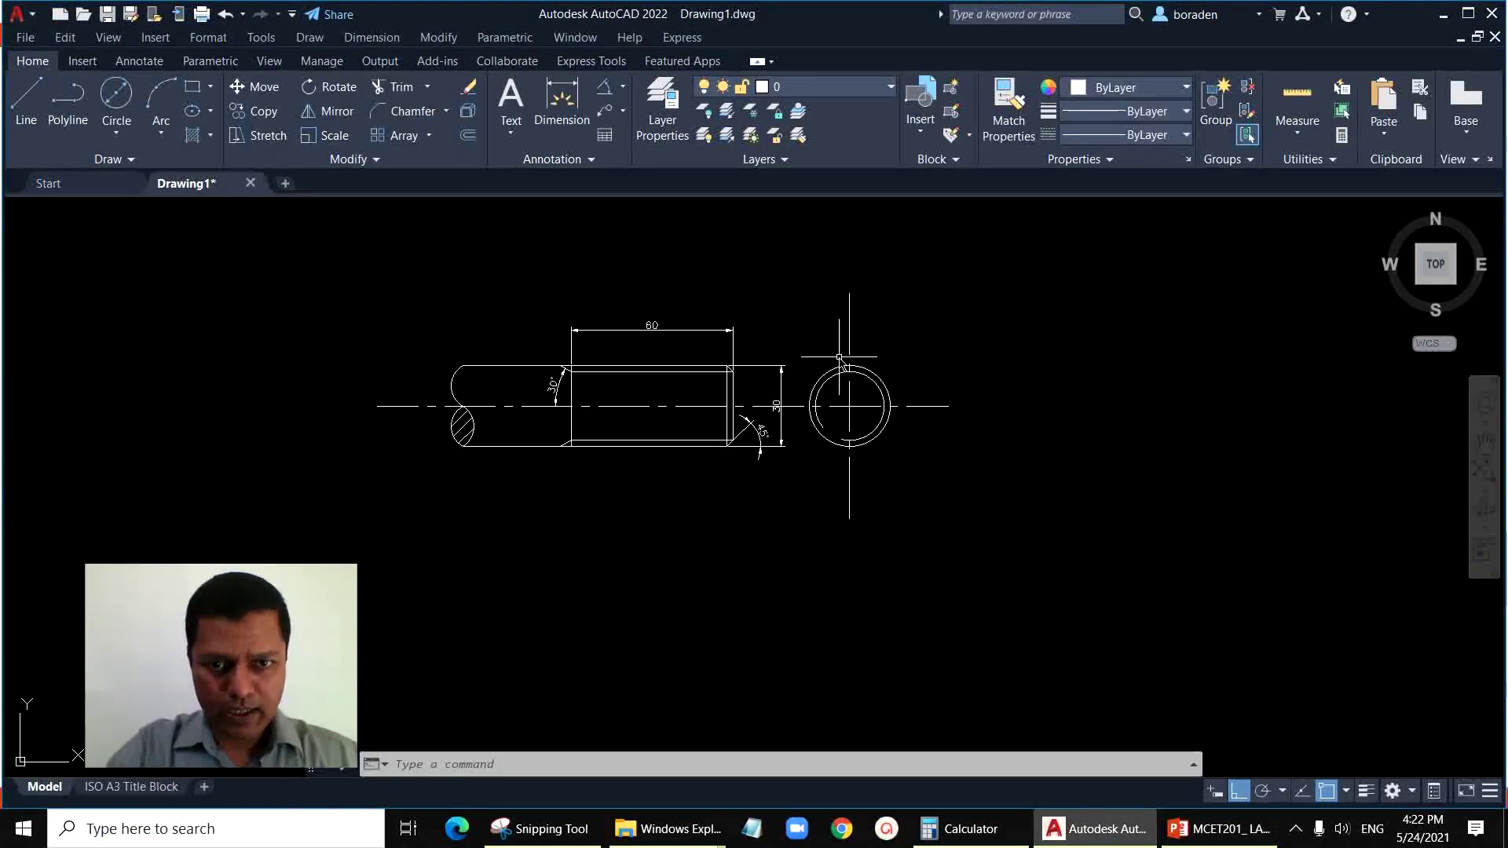
Step: Copy the whole dimensioned bolt with its end view and paste the duplicate below
{"action": "left_click", "coordinate": [359, 255]}
{"action": "left_click", "coordinate": [986, 611]}
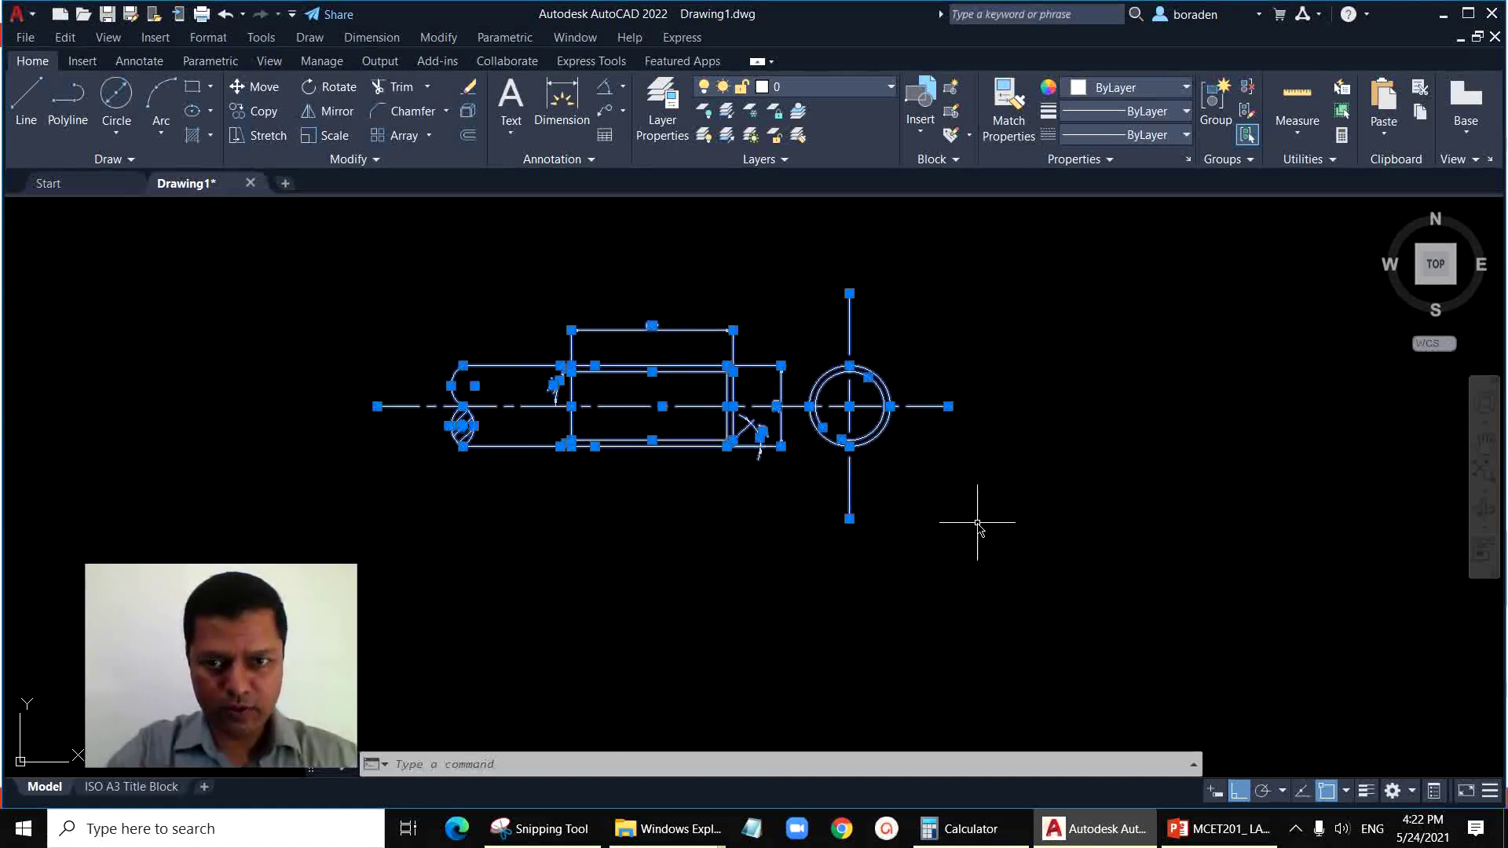
{"action": "key", "text": "ctrl+c"}
{"action": "key", "text": "ctrl+v"}
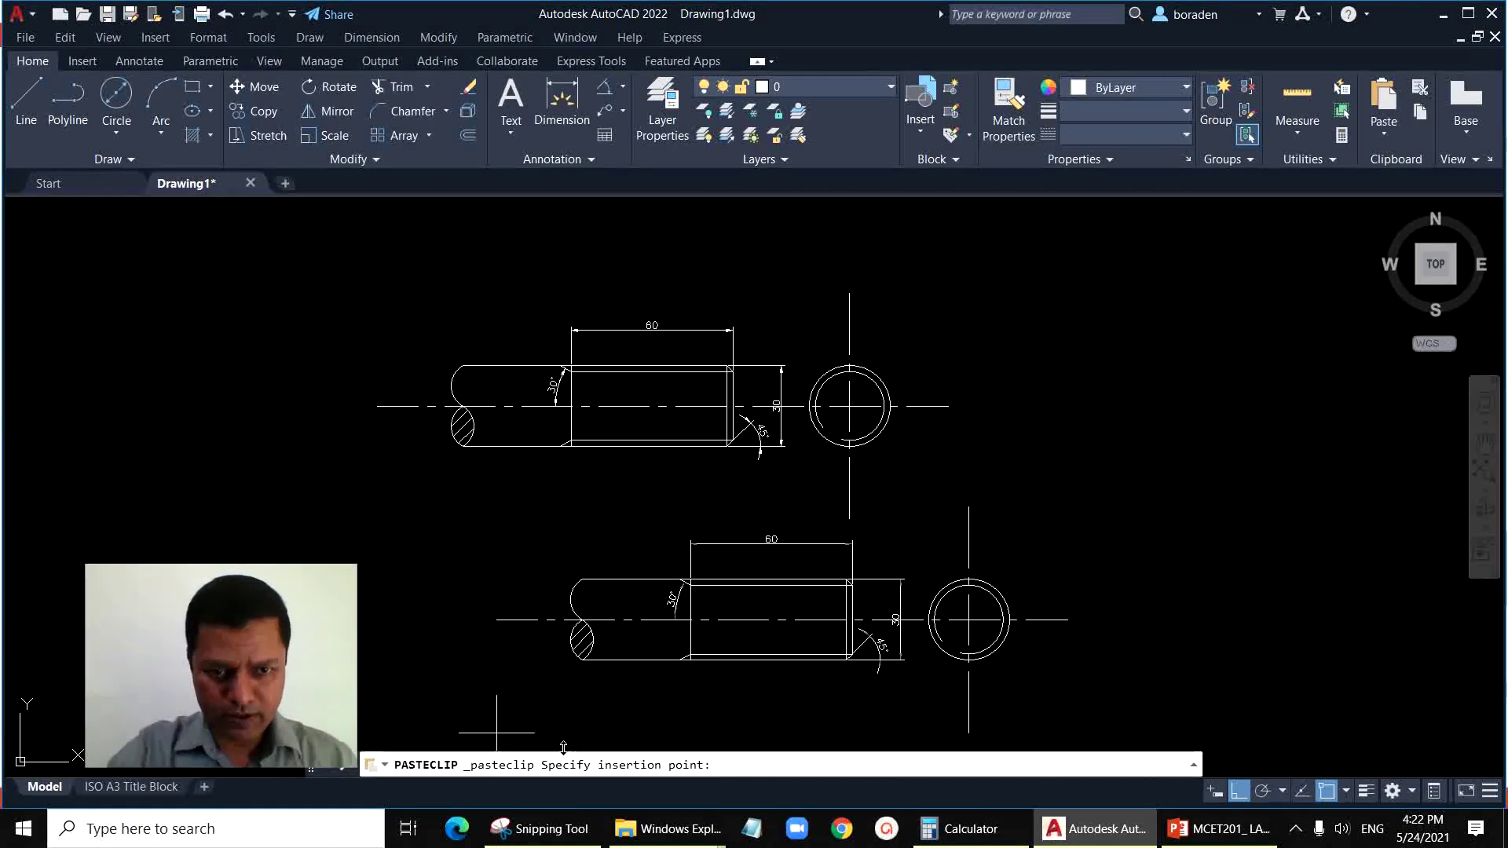
{"action": "scroll", "coordinate": [477, 738], "scroll_direction": "down", "scroll_amount": 4}
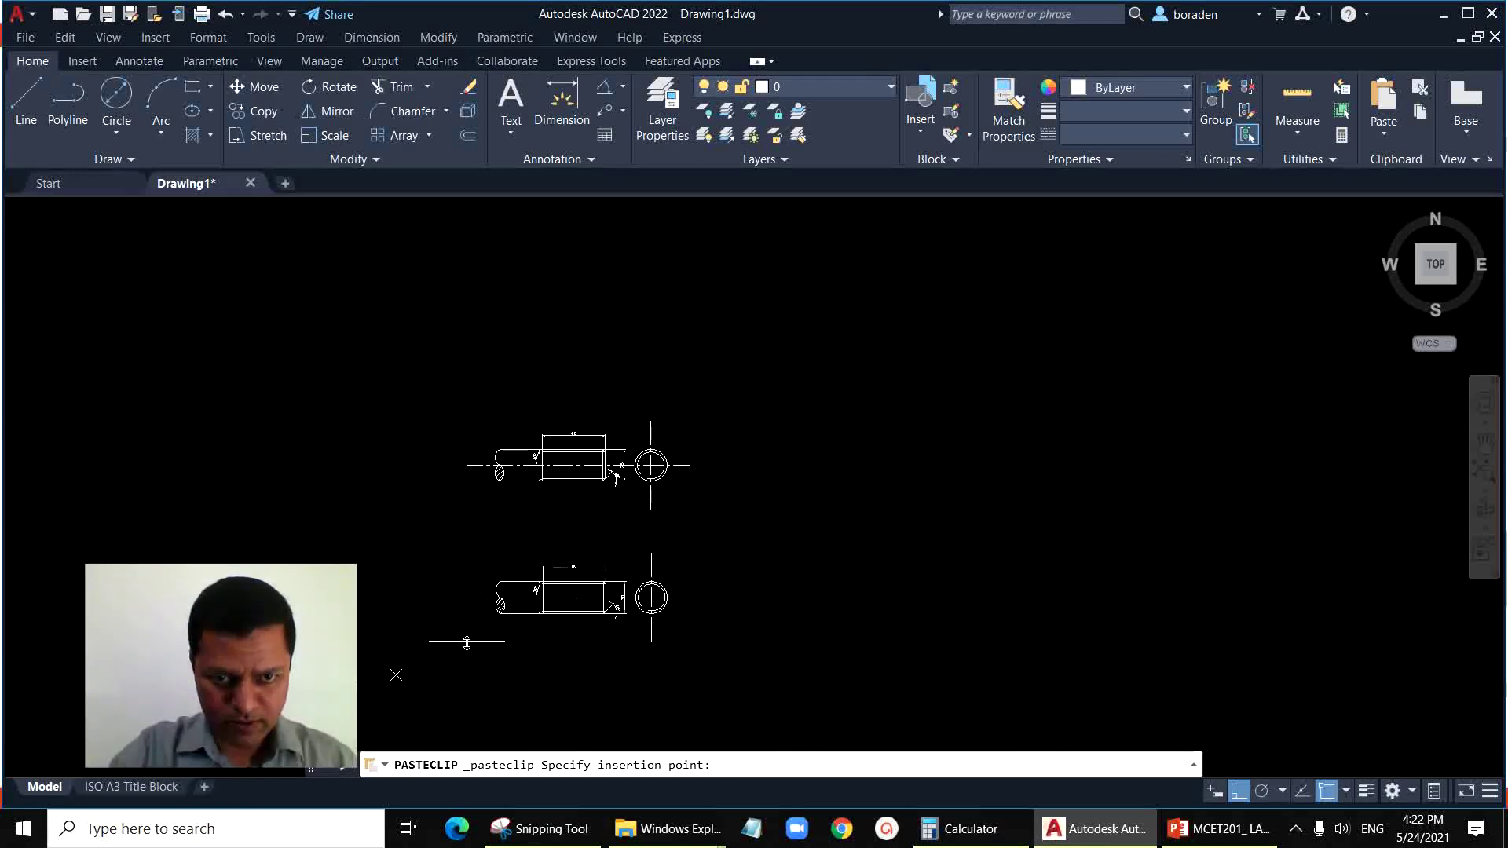
{"action": "left_click", "coordinate": [465, 633]}
{"action": "scroll", "coordinate": [528, 558], "scroll_direction": "up", "scroll_amount": 8}
{"action": "scroll", "coordinate": [528, 558], "scroll_direction": "down", "scroll_amount": 3}
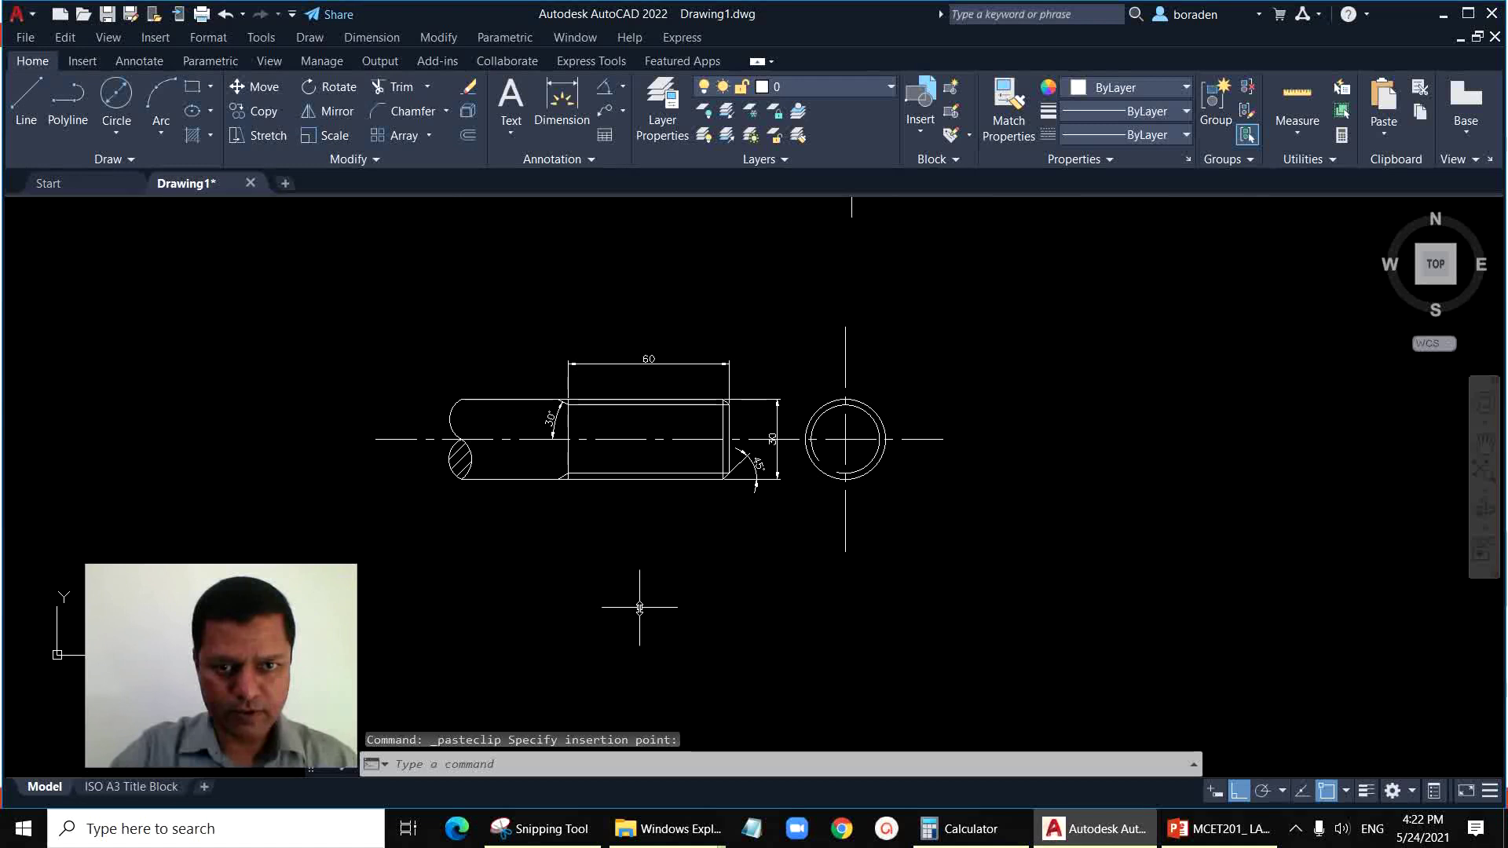
{"action": "scroll", "coordinate": [502, 456], "scroll_direction": "up", "scroll_amount": 1}
Step: Erase the 60, 30 and 45° dimensions from the copied bolt
{"action": "left_click", "coordinate": [543, 410]}
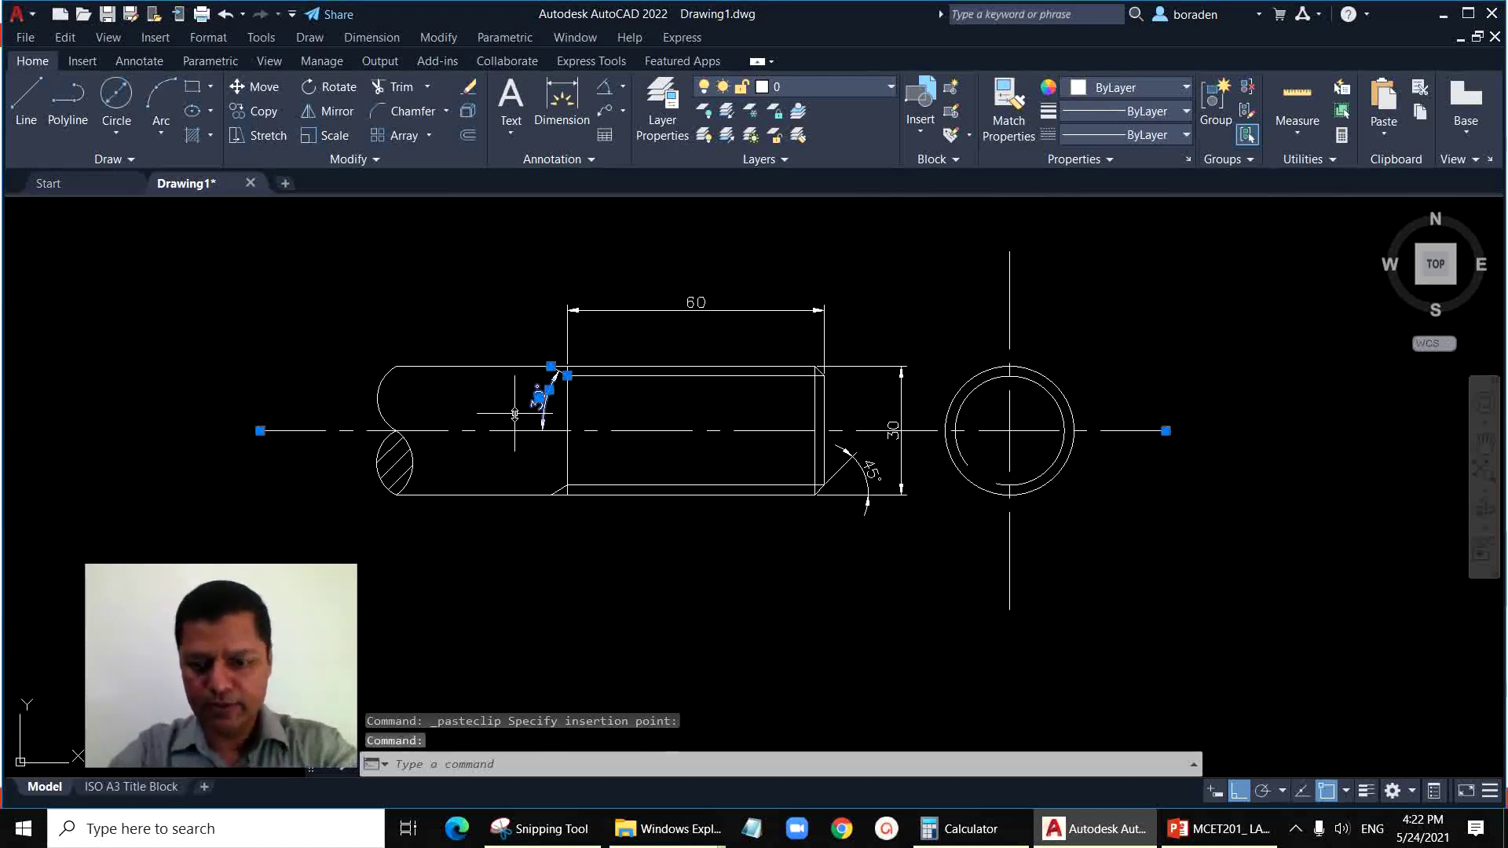
{"action": "key", "text": "Escape"}
{"action": "left_click", "coordinate": [718, 291]}
{"action": "left_click", "coordinate": [563, 322]}
{"action": "key", "text": "Delete"}
{"action": "left_click", "coordinate": [913, 344]}
{"action": "left_click", "coordinate": [868, 471]}
{"action": "left_click", "coordinate": [869, 471]}
{"action": "left_click", "coordinate": [868, 482]}
{"action": "key", "text": "Delete"}
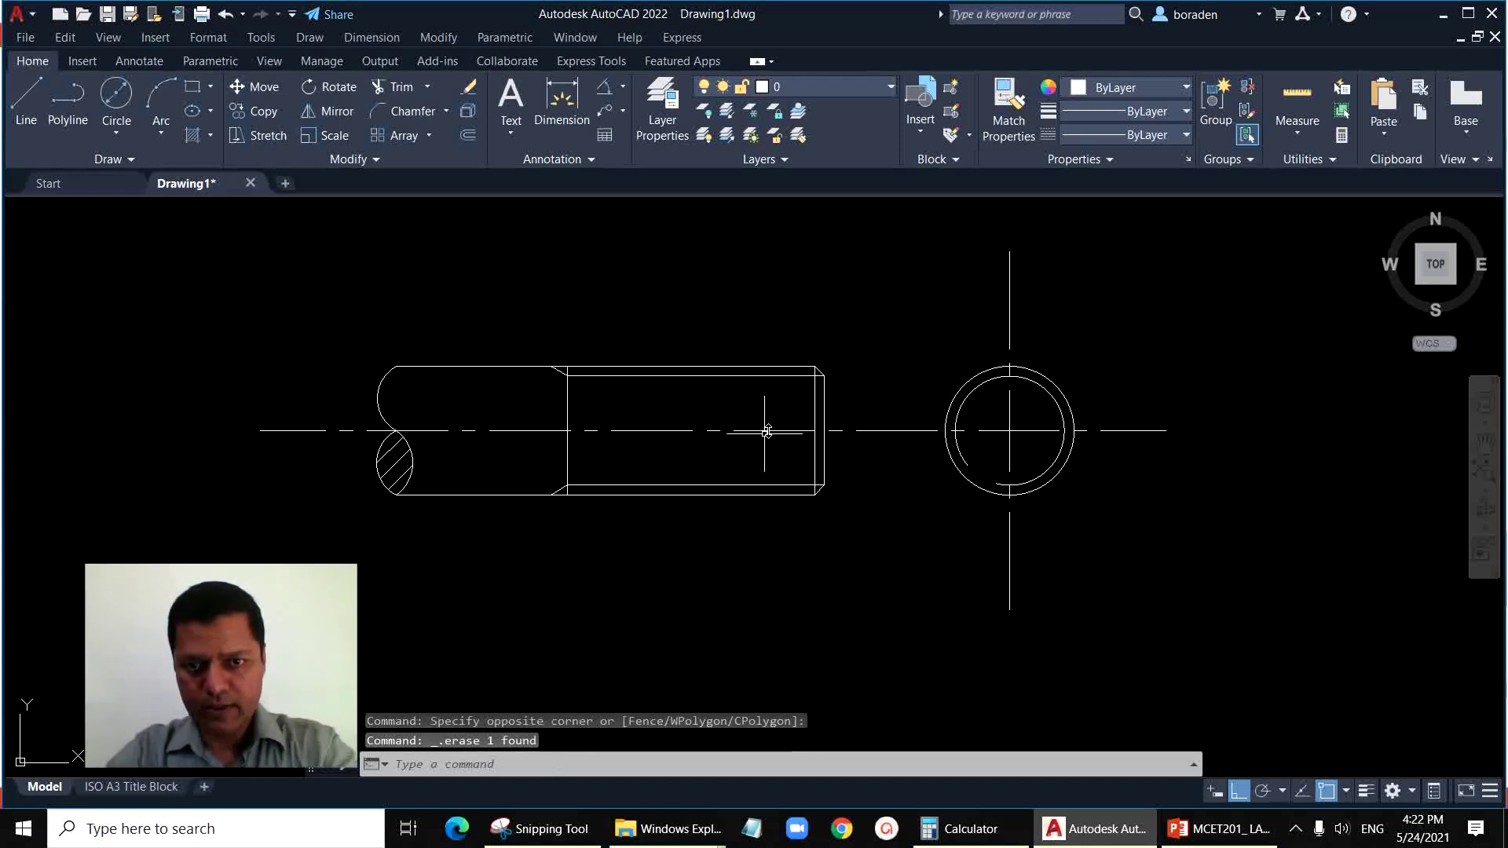
Step: Erase the top-left and bottom-left chamfer lines
{"action": "scroll", "coordinate": [766, 431], "scroll_direction": "up", "scroll_amount": 2}
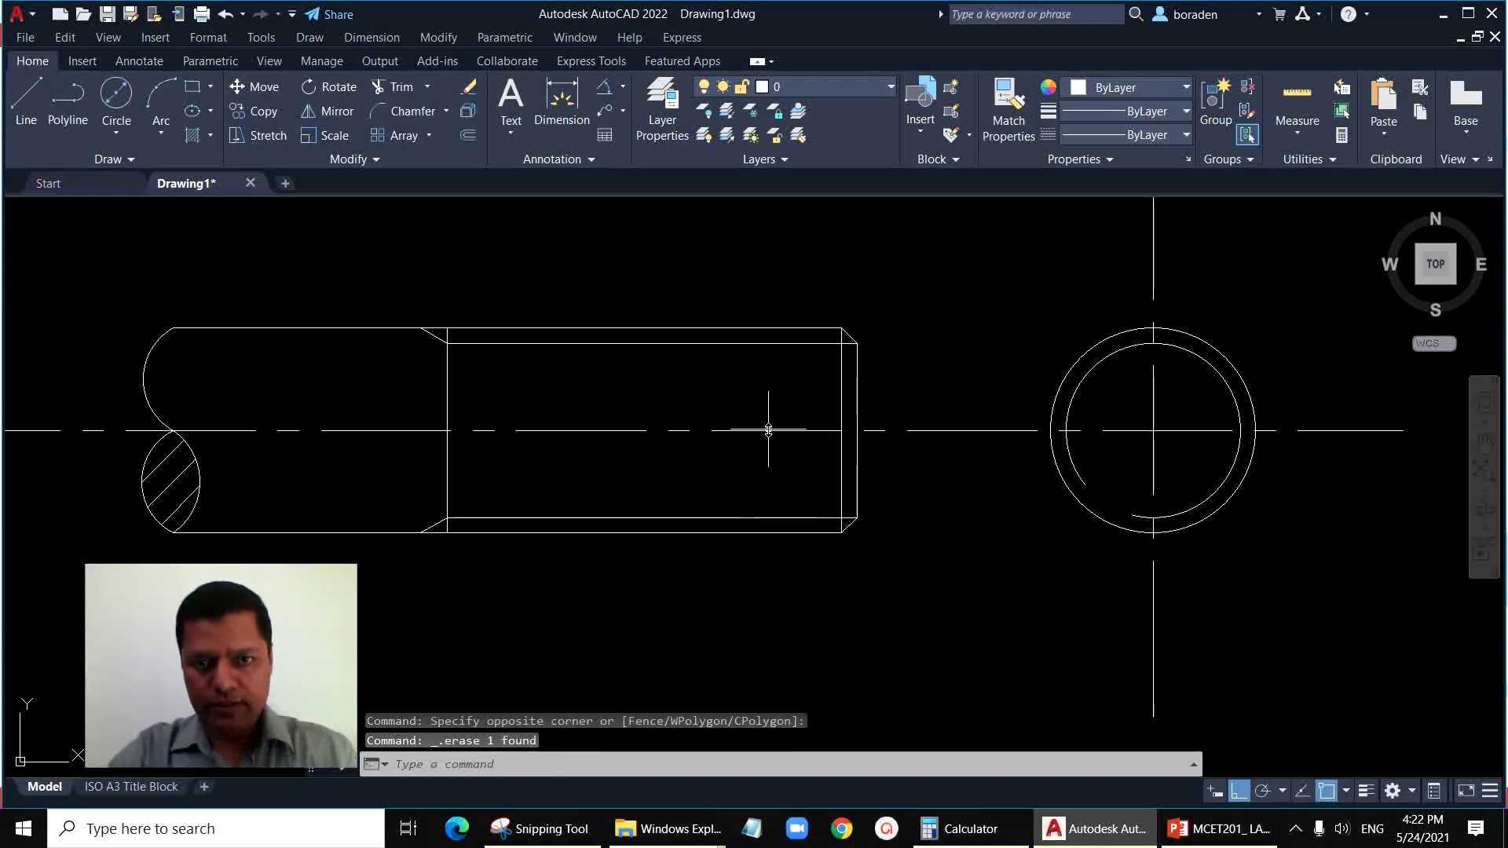
{"action": "left_click", "coordinate": [427, 334]}
{"action": "key", "text": "Delete"}
{"action": "left_click", "coordinate": [432, 524]}
{"action": "key", "text": "Delete"}
Step: Give the thread's starting vertical line a 0.30 mm lineweight and turn on lineweight display
{"action": "left_click", "coordinate": [474, 380]}
{"action": "left_click", "coordinate": [347, 393]}
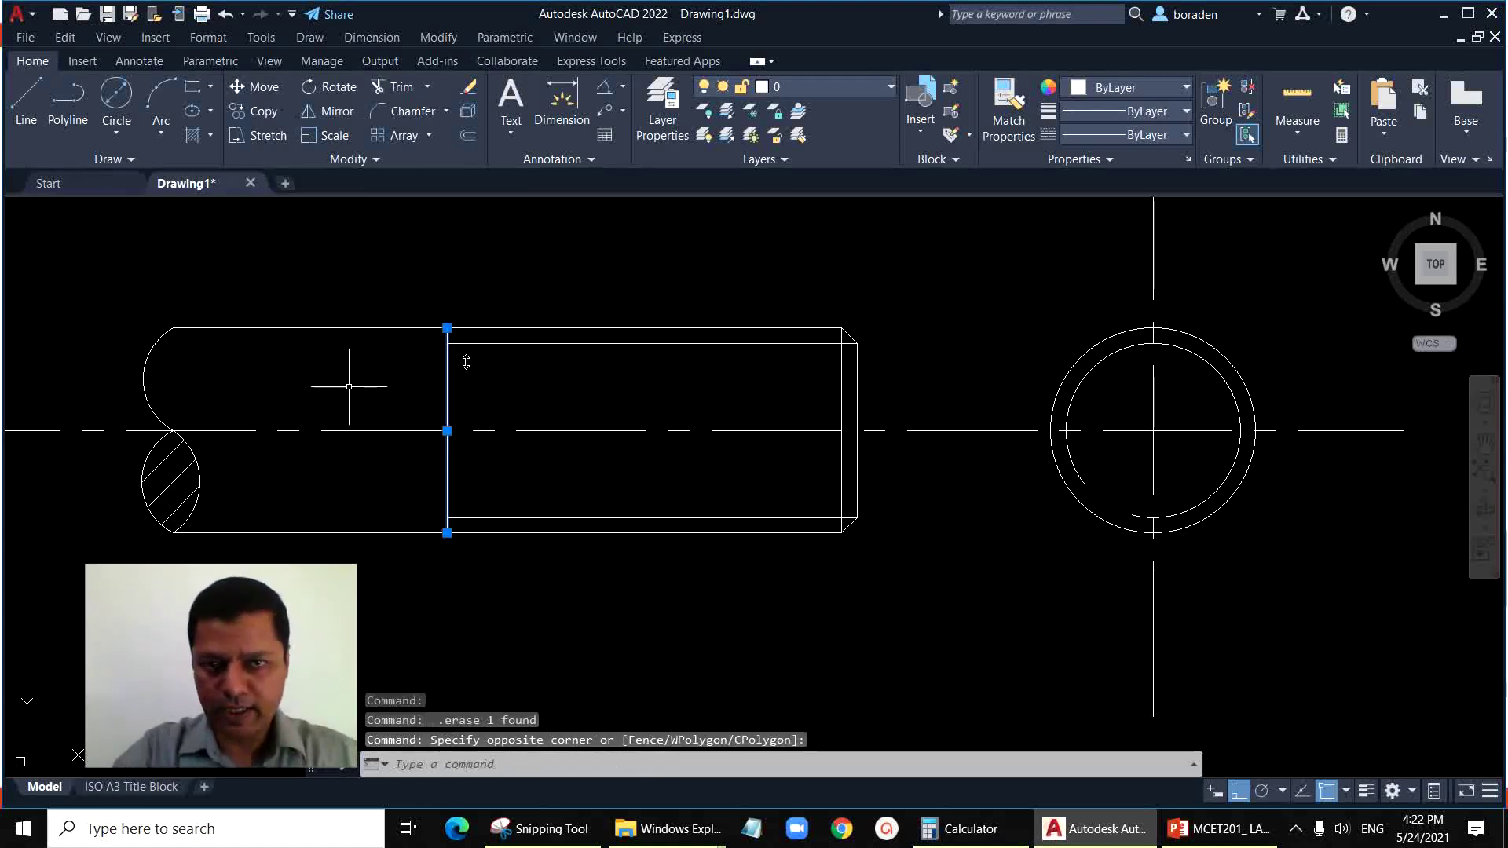
{"action": "left_click", "coordinate": [1146, 125]}
{"action": "scroll", "coordinate": [1131, 259], "scroll_direction": "down", "scroll_amount": 3}
{"action": "left_click", "coordinate": [1146, 294]}
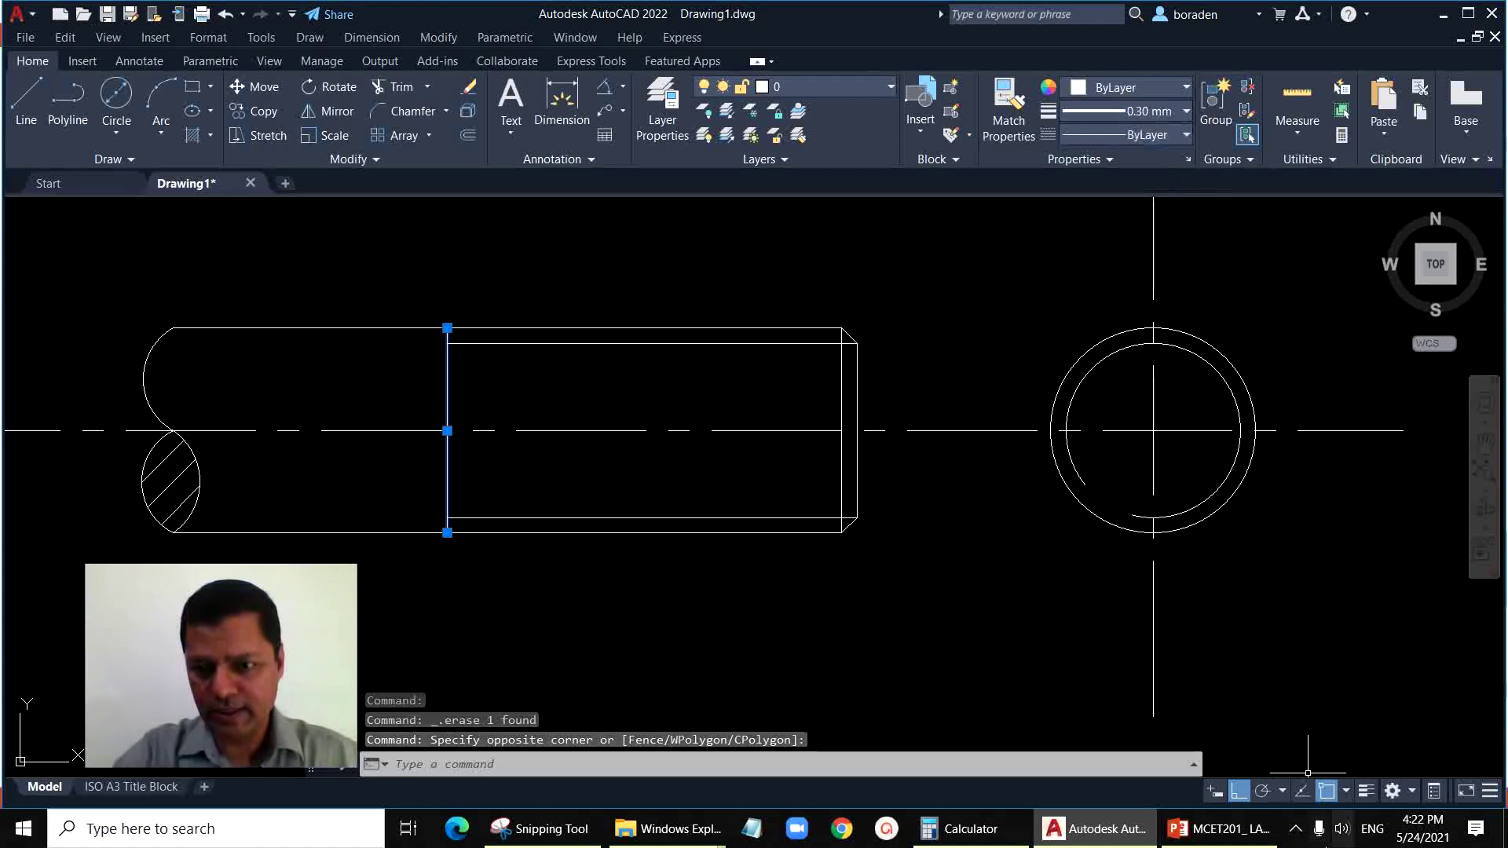
{"action": "left_click", "coordinate": [1366, 791]}
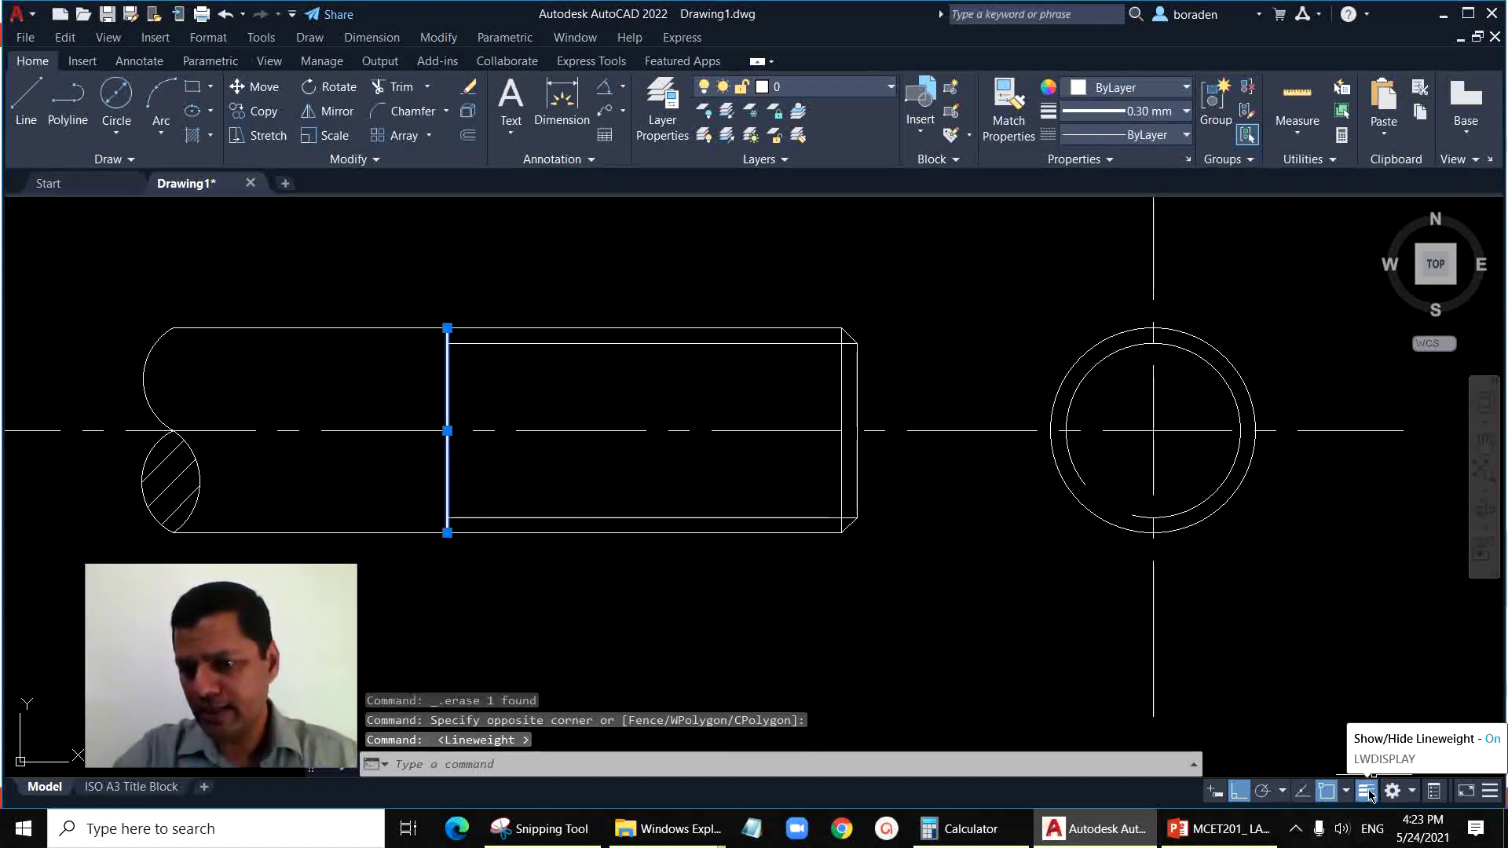
{"action": "left_click", "coordinate": [1367, 792]}
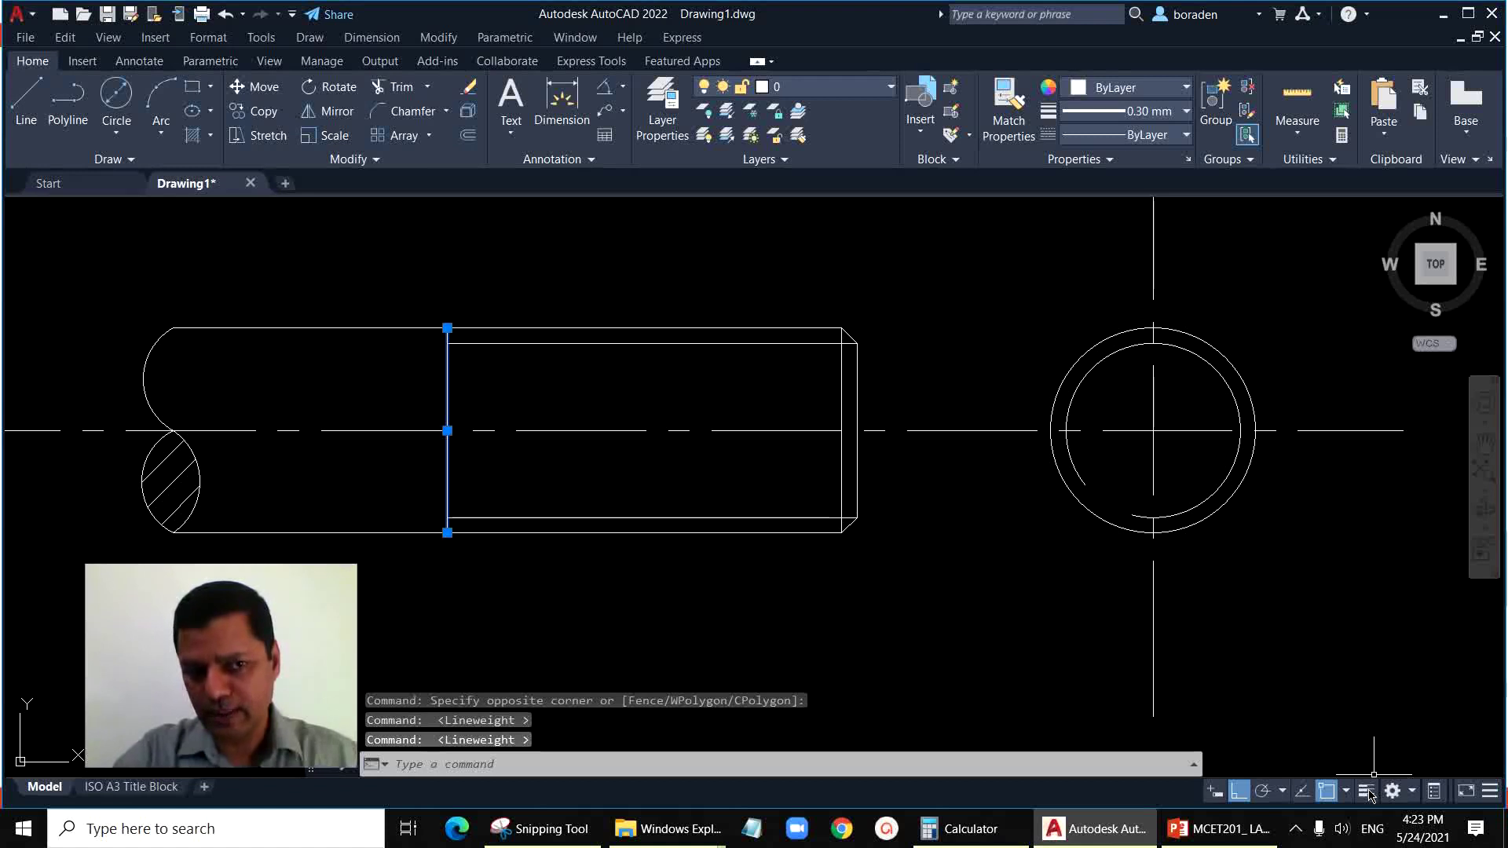
{"action": "left_click", "coordinate": [1369, 794]}
{"action": "key", "text": "Escape"}
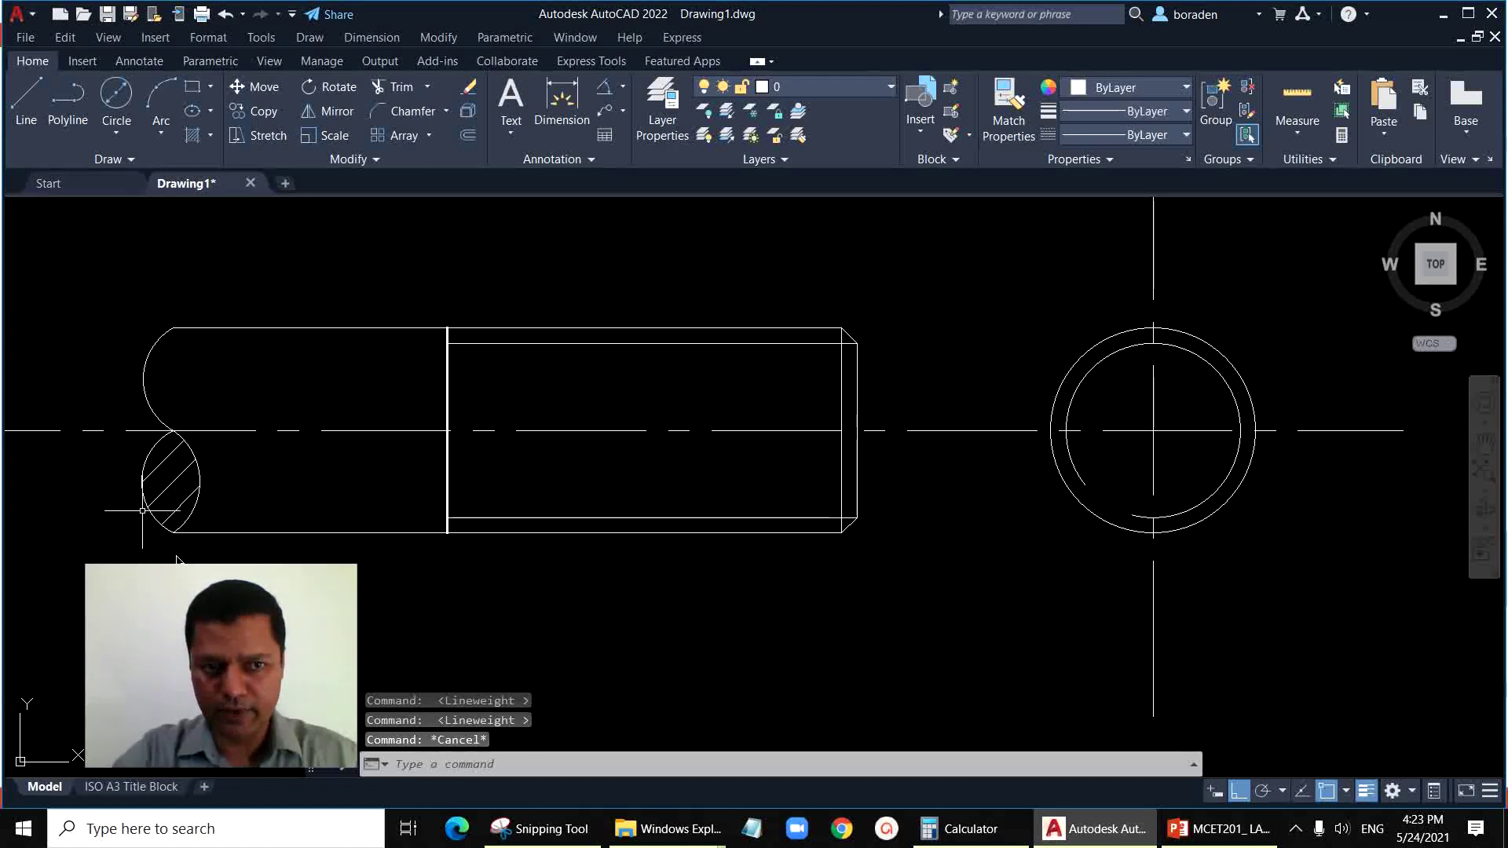
Step: Offset the thread-start line repeatedly at 6 to fill the threaded length with pitch lines
{"action": "left_click", "coordinate": [471, 138]}
{"action": "type", "text": "6"}
{"action": "key", "text": "Return"}
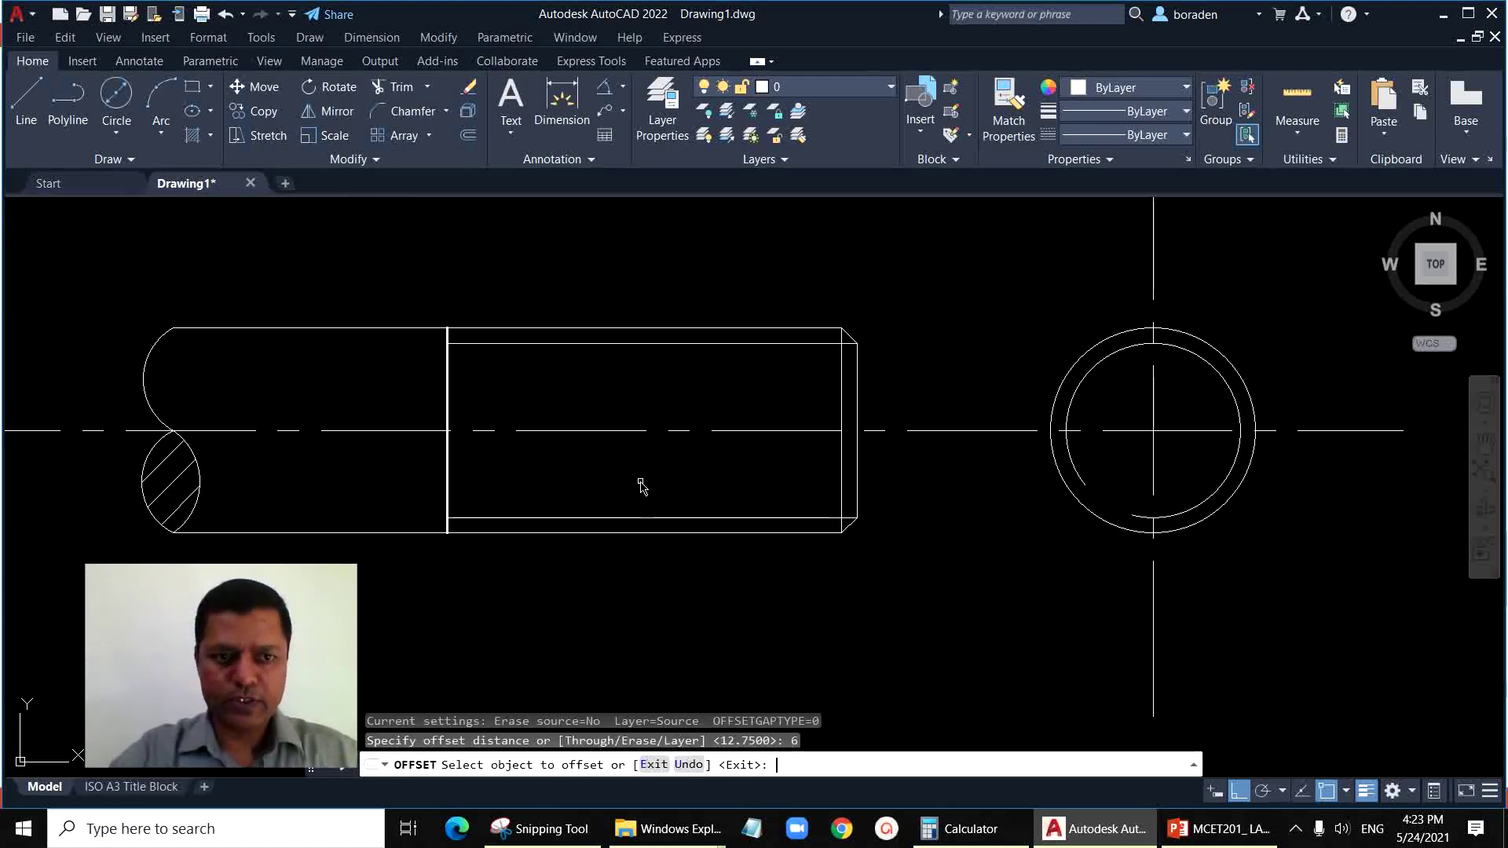
{"action": "left_click", "coordinate": [447, 370]}
{"action": "left_click", "coordinate": [522, 395]}
{"action": "left_click", "coordinate": [488, 395]}
{"action": "left_click", "coordinate": [547, 404]}
{"action": "left_click", "coordinate": [538, 404]}
{"action": "left_click", "coordinate": [530, 403]}
{"action": "left_click", "coordinate": [560, 404]}
{"action": "left_click", "coordinate": [570, 403]}
{"action": "left_click", "coordinate": [628, 408]}
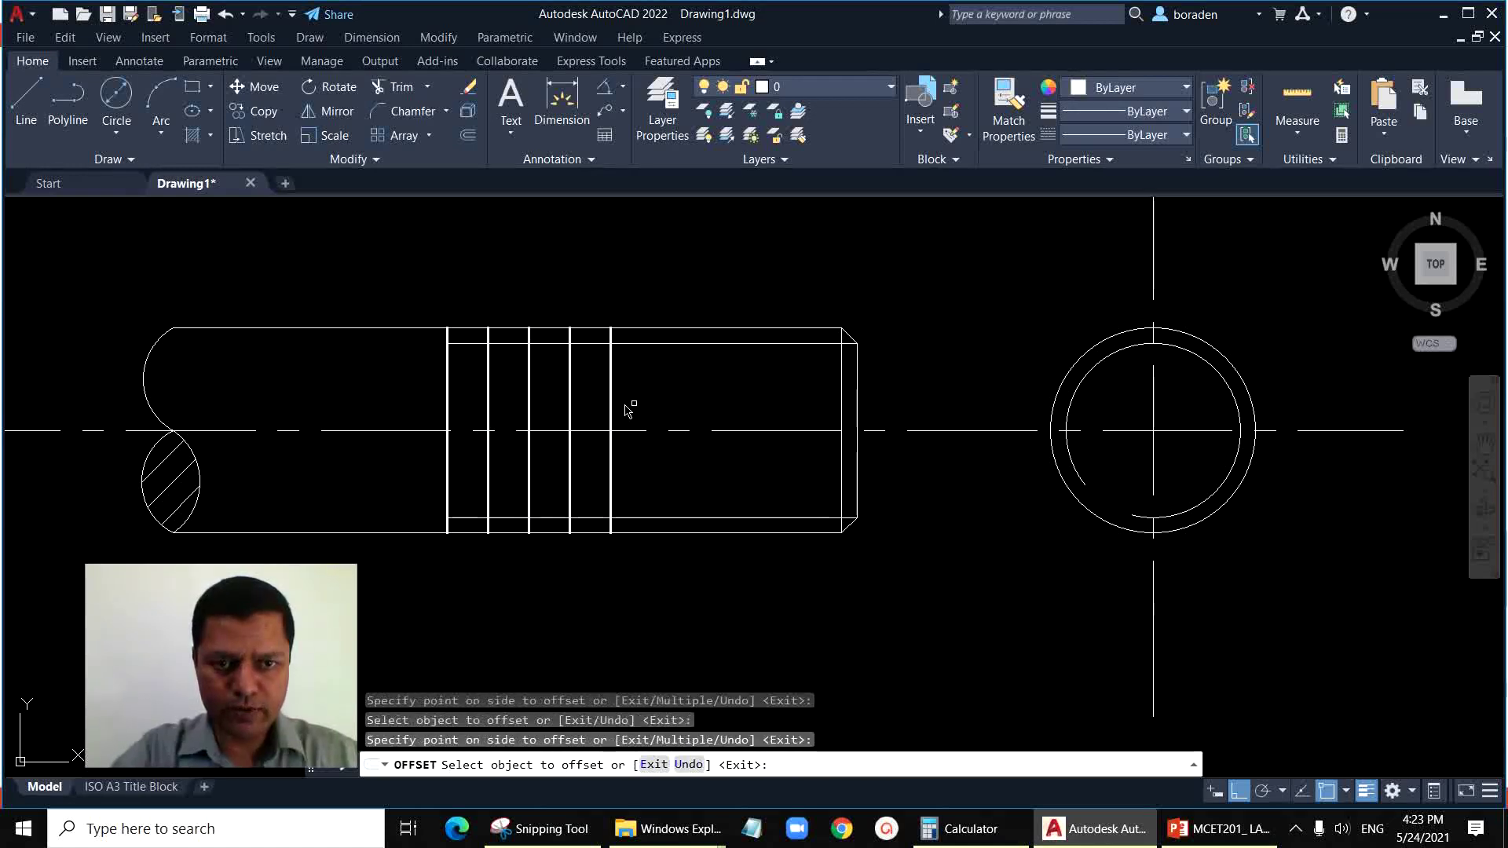
{"action": "left_click", "coordinate": [612, 409]}
{"action": "left_click", "coordinate": [705, 410]}
{"action": "left_click", "coordinate": [653, 412]}
{"action": "left_click", "coordinate": [695, 411]}
{"action": "left_click", "coordinate": [693, 408]}
{"action": "left_click", "coordinate": [747, 401]}
{"action": "left_click", "coordinate": [733, 402]}
{"action": "left_click", "coordinate": [762, 406]}
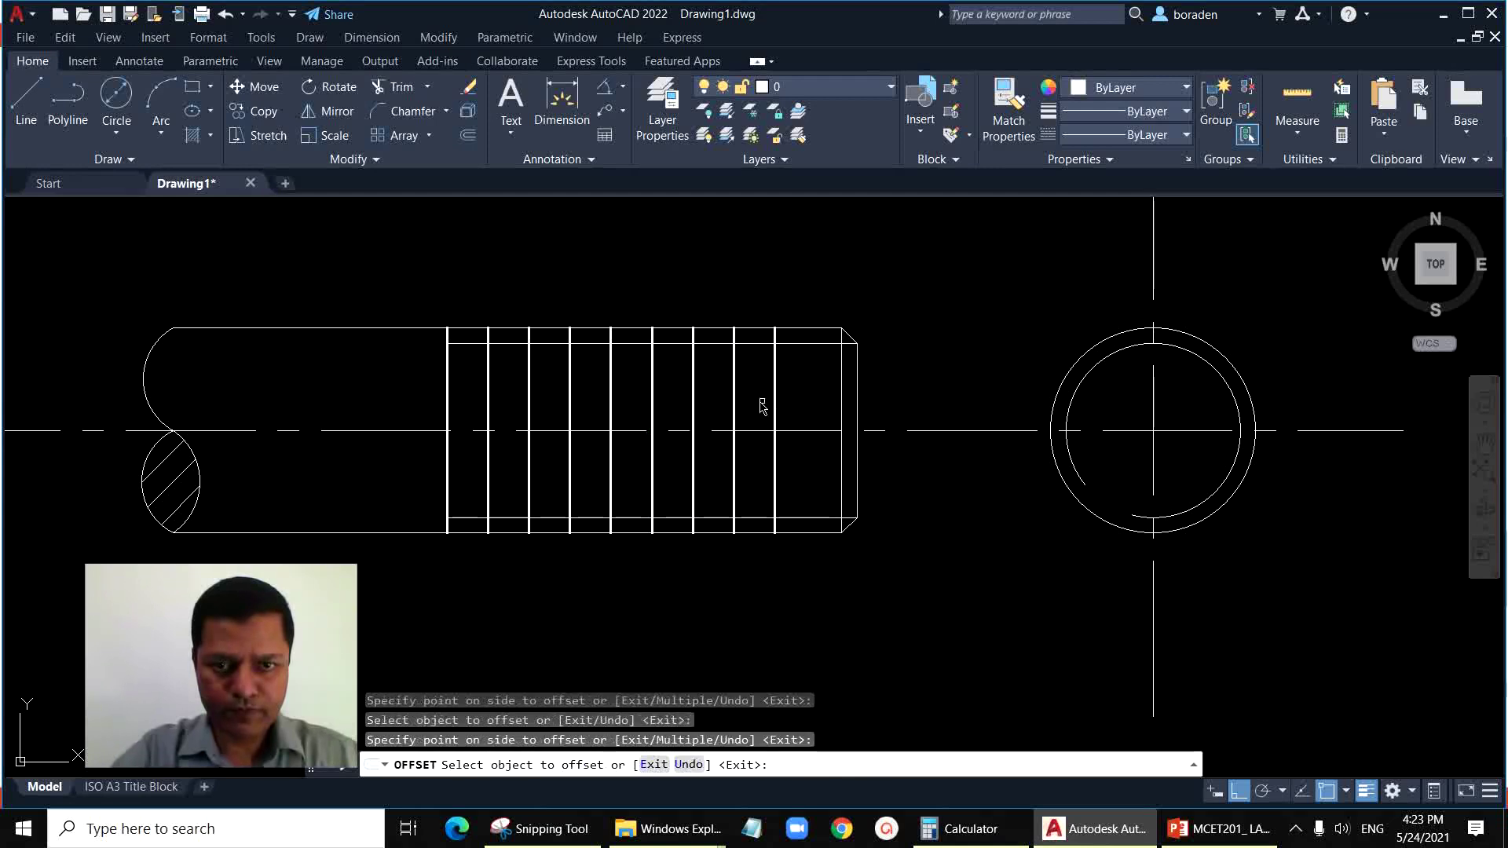
{"action": "left_click", "coordinate": [770, 405]}
{"action": "left_click", "coordinate": [807, 420]}
{"action": "key", "text": "Escape"}
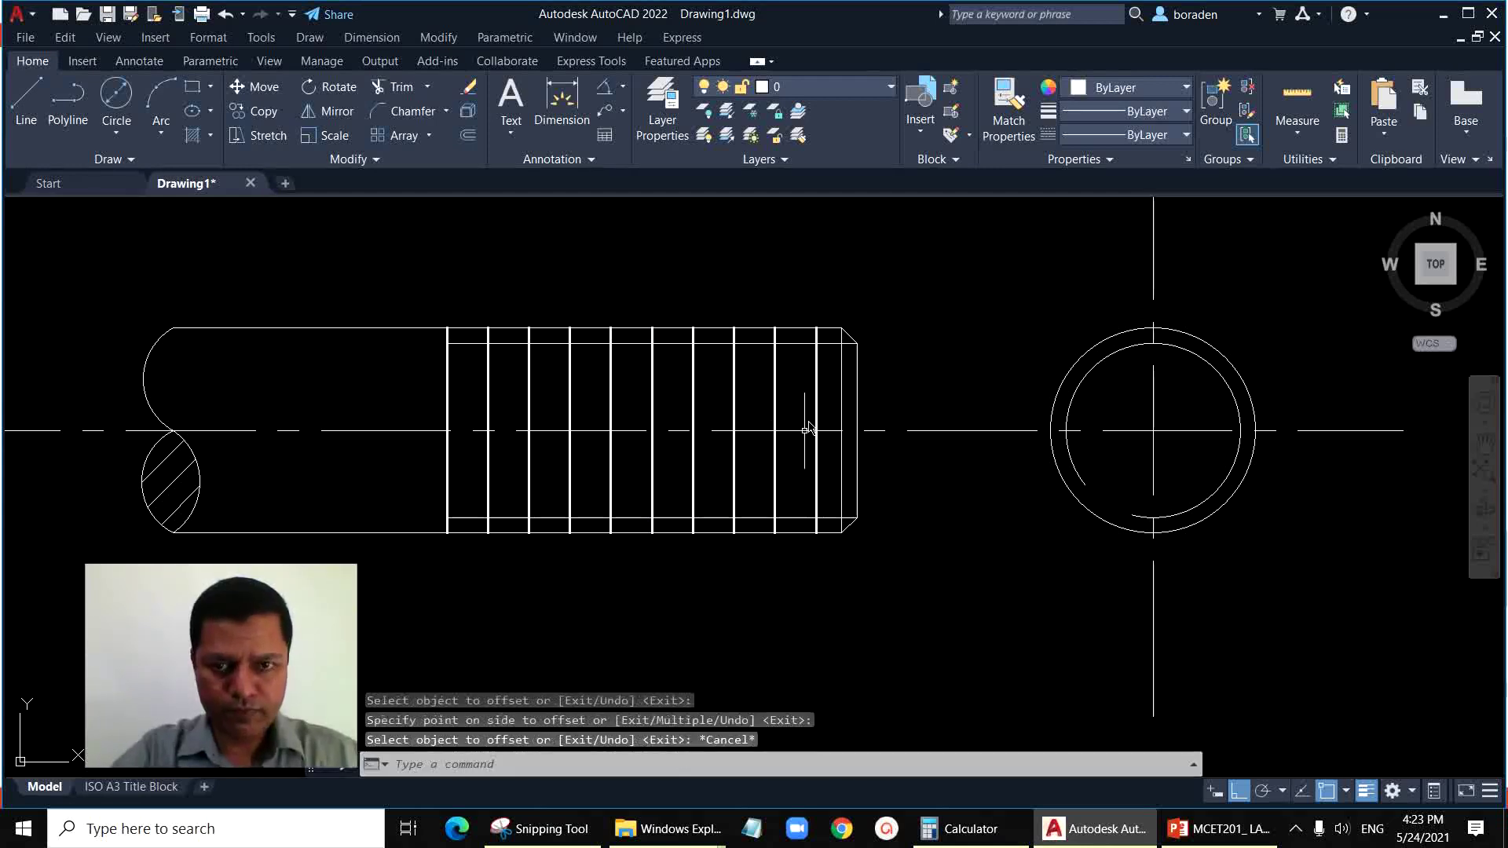
Step: Offset a line 3 from the thread start and set its lineweight to ByLayer
{"action": "left_click", "coordinate": [471, 140]}
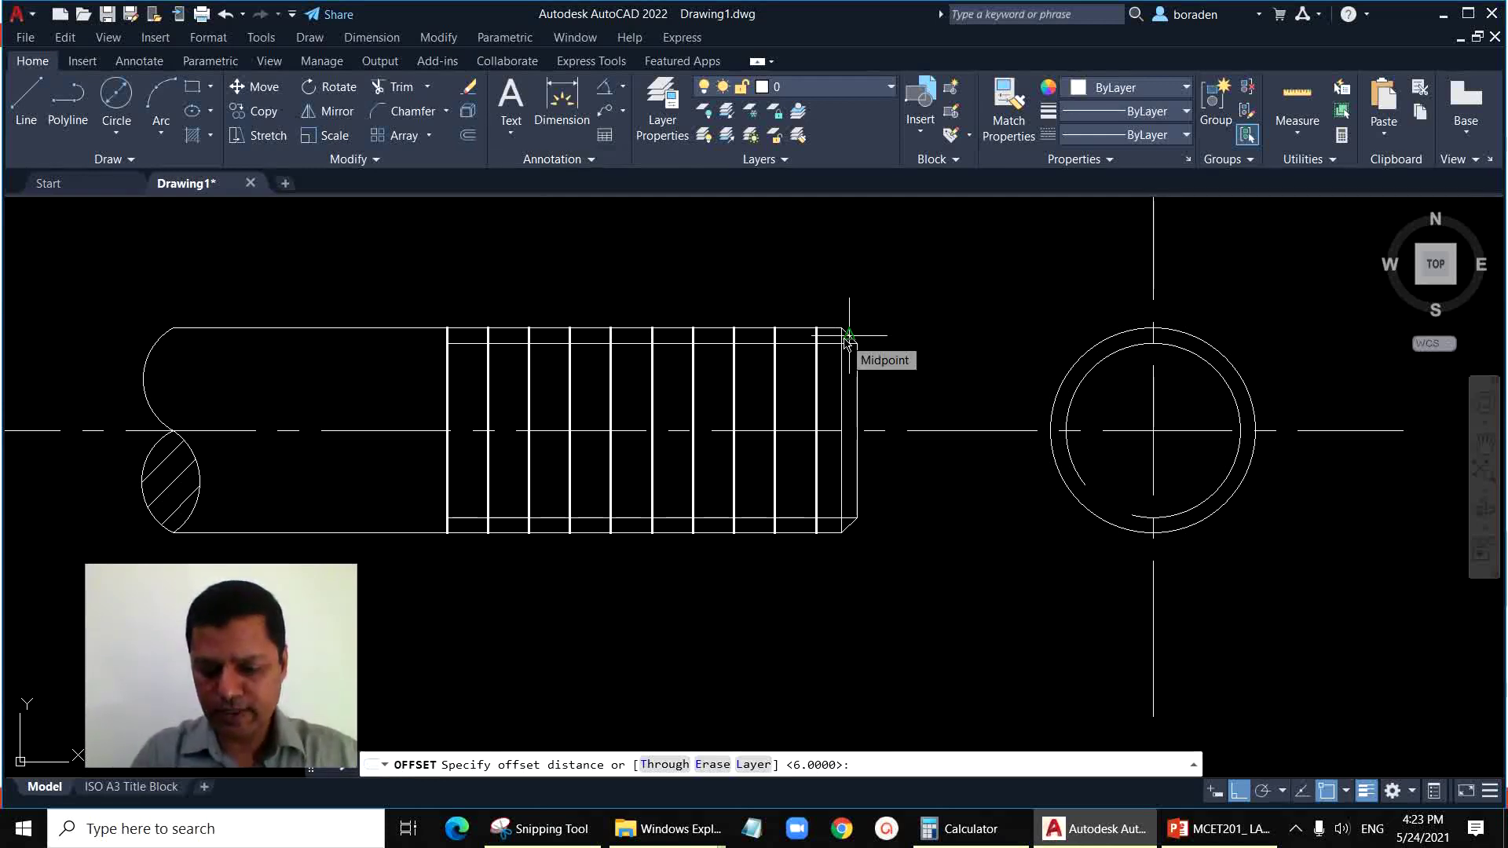
{"action": "type", "text": "3"}
{"action": "key", "text": "Return"}
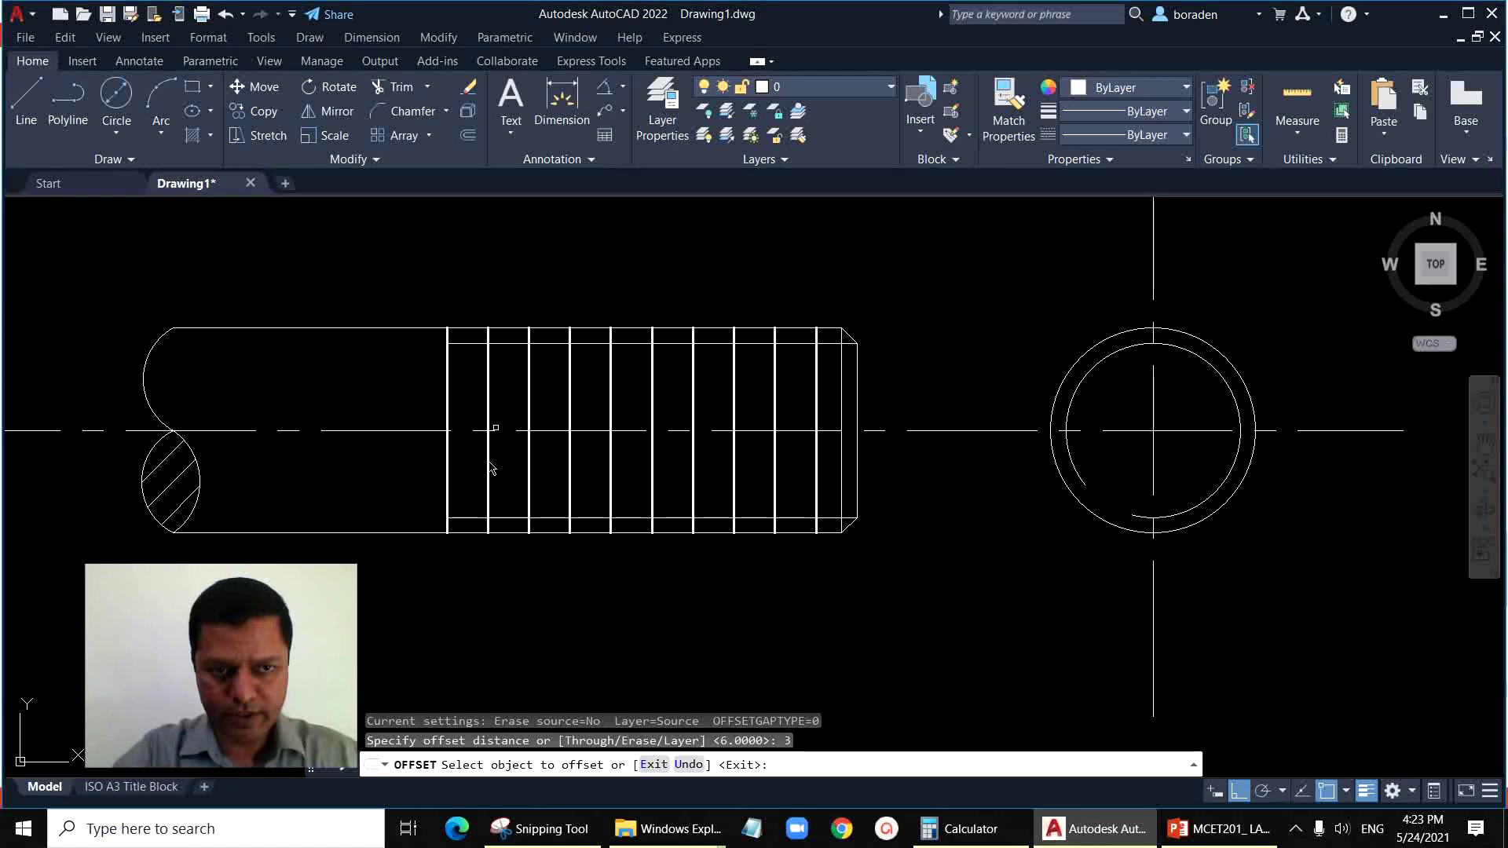
{"action": "left_click", "coordinate": [448, 377]}
{"action": "left_click", "coordinate": [483, 393]}
{"action": "key", "text": "Escape"}
{"action": "left_click", "coordinate": [468, 399]}
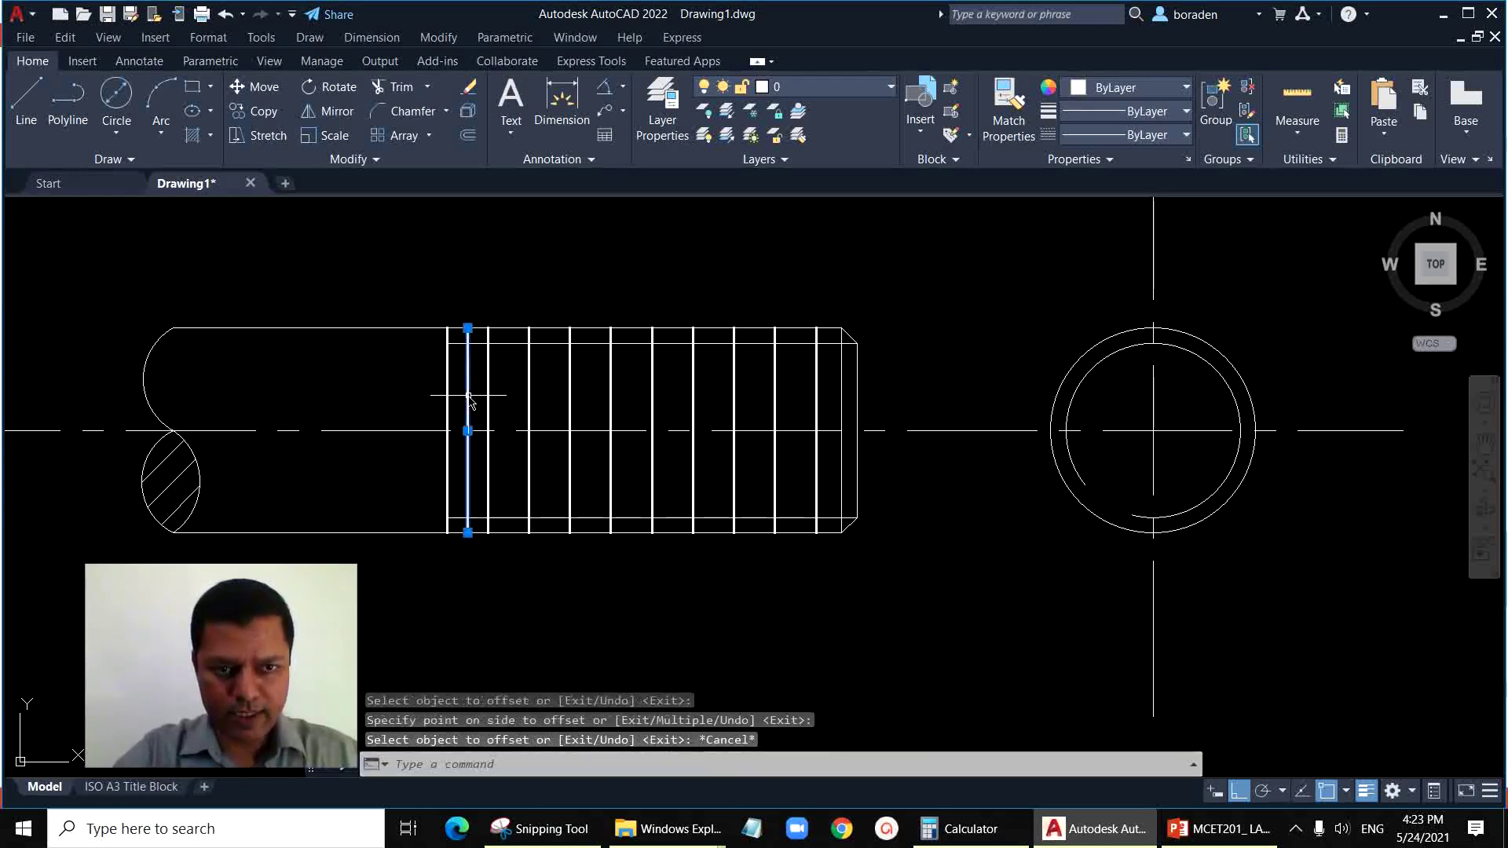
{"action": "left_click", "coordinate": [1147, 111]}
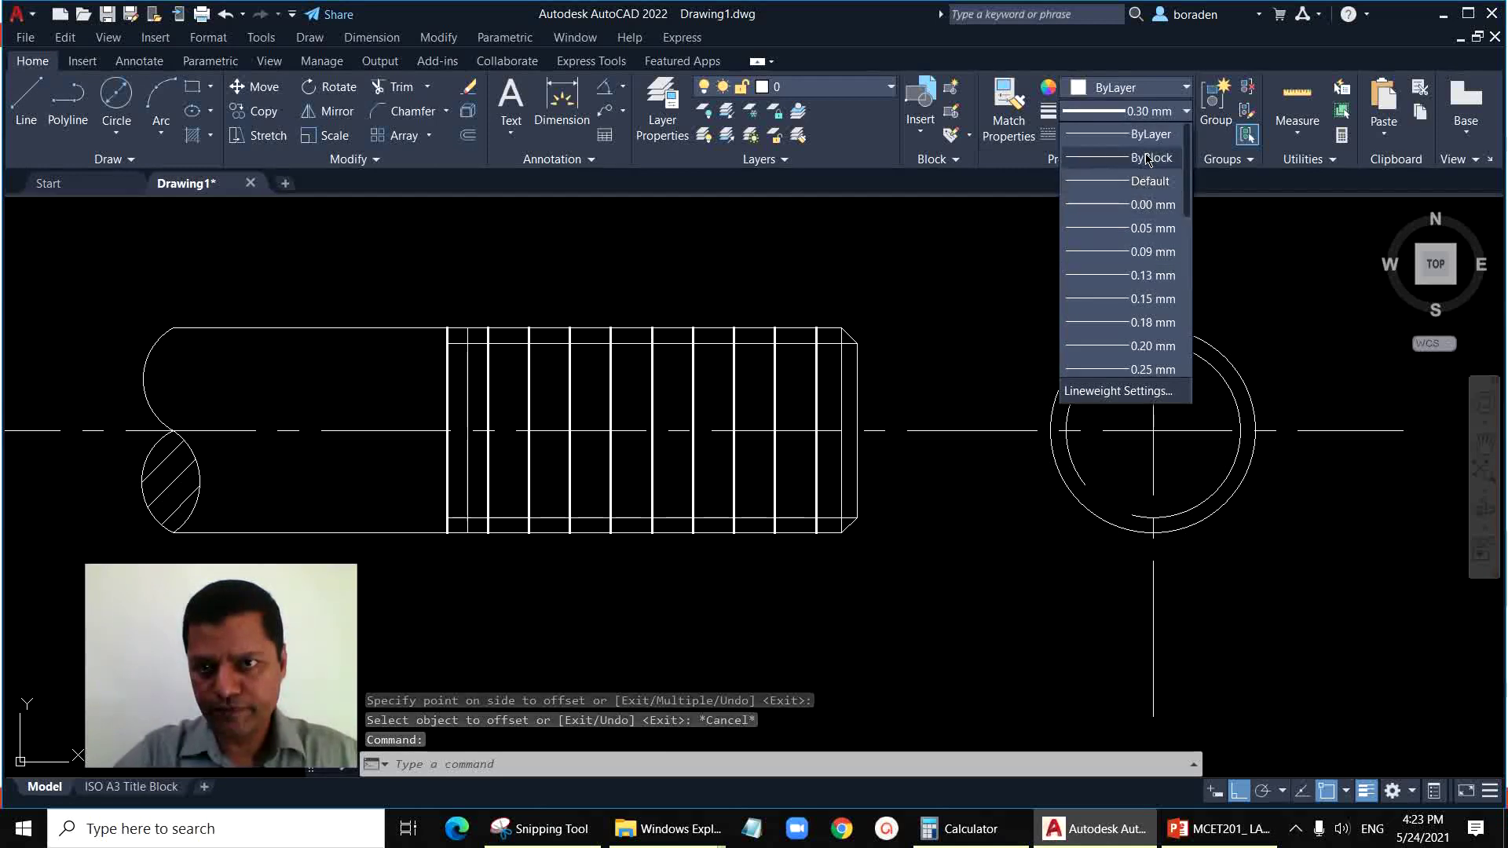
{"action": "left_click", "coordinate": [1151, 134]}
Step: Stretch the thin line's top and bottom ends to the inner minor-diameter lines
{"action": "scroll", "coordinate": [540, 355], "scroll_direction": "up", "scroll_amount": 2}
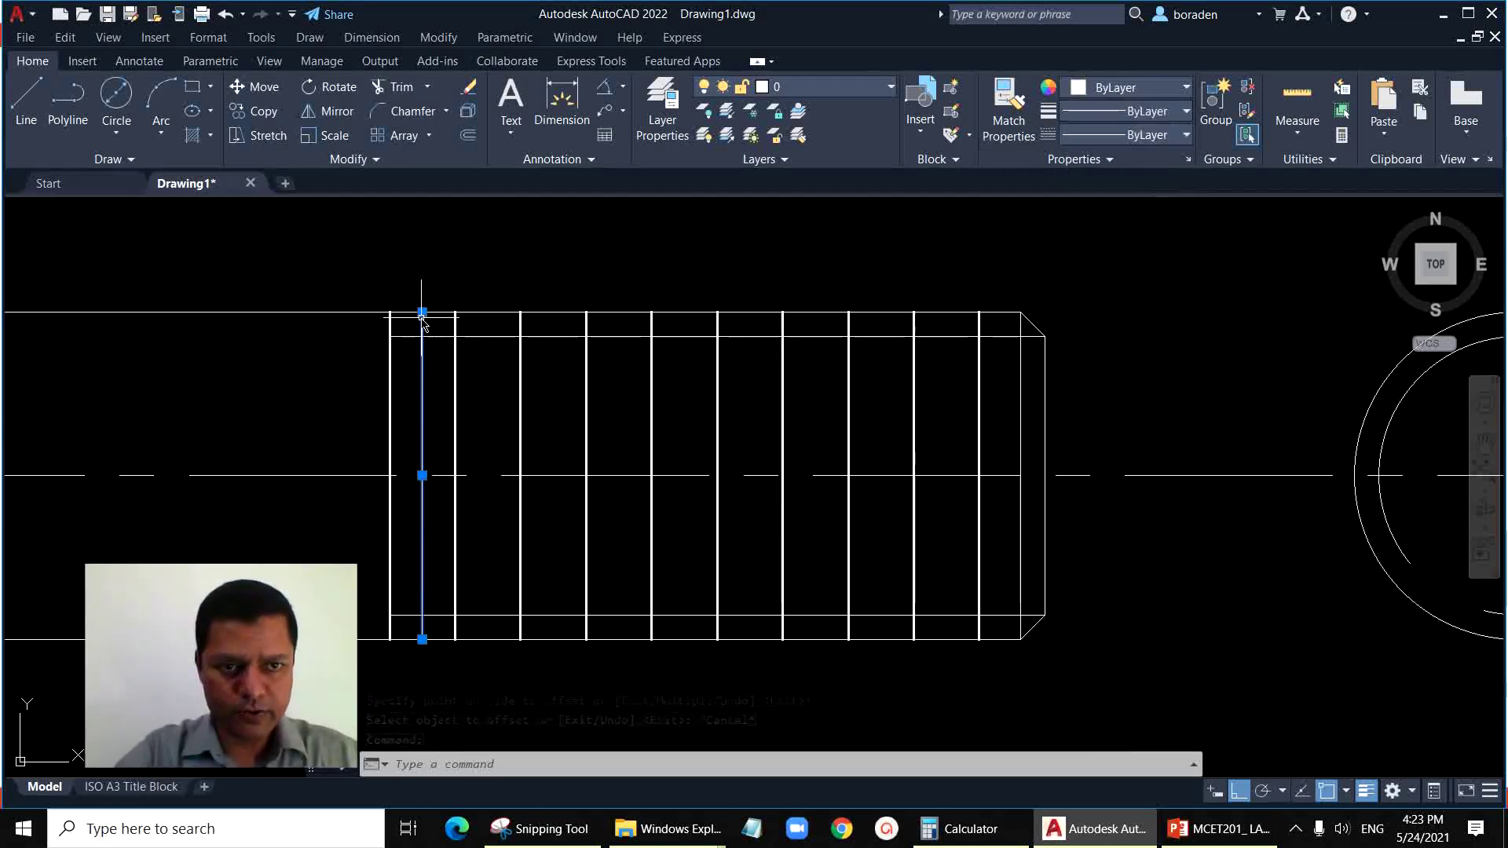
{"action": "left_click", "coordinate": [423, 312]}
{"action": "left_click", "coordinate": [422, 338]}
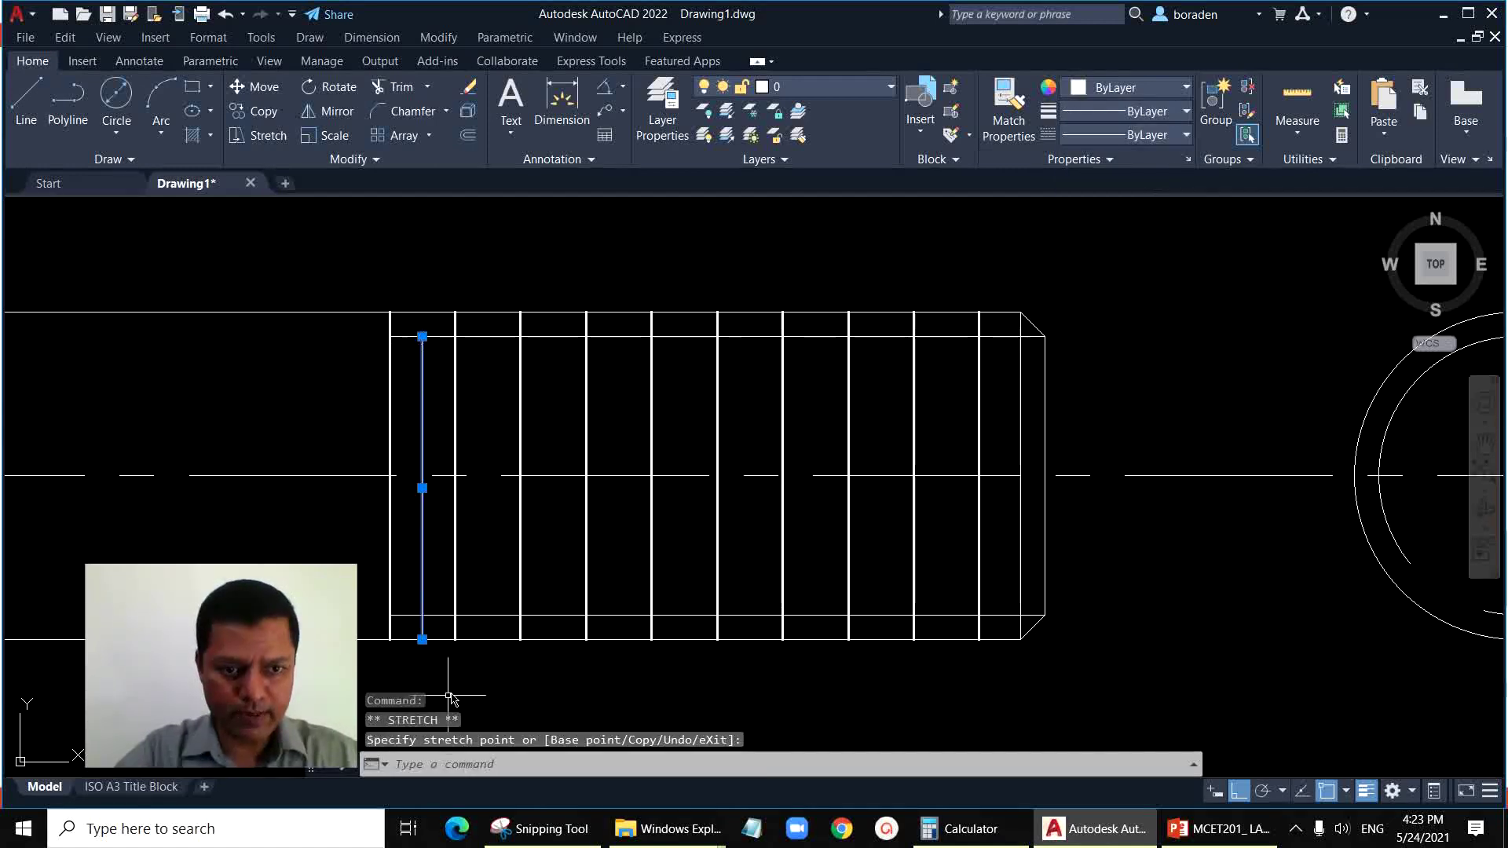
{"action": "left_click", "coordinate": [422, 615]}
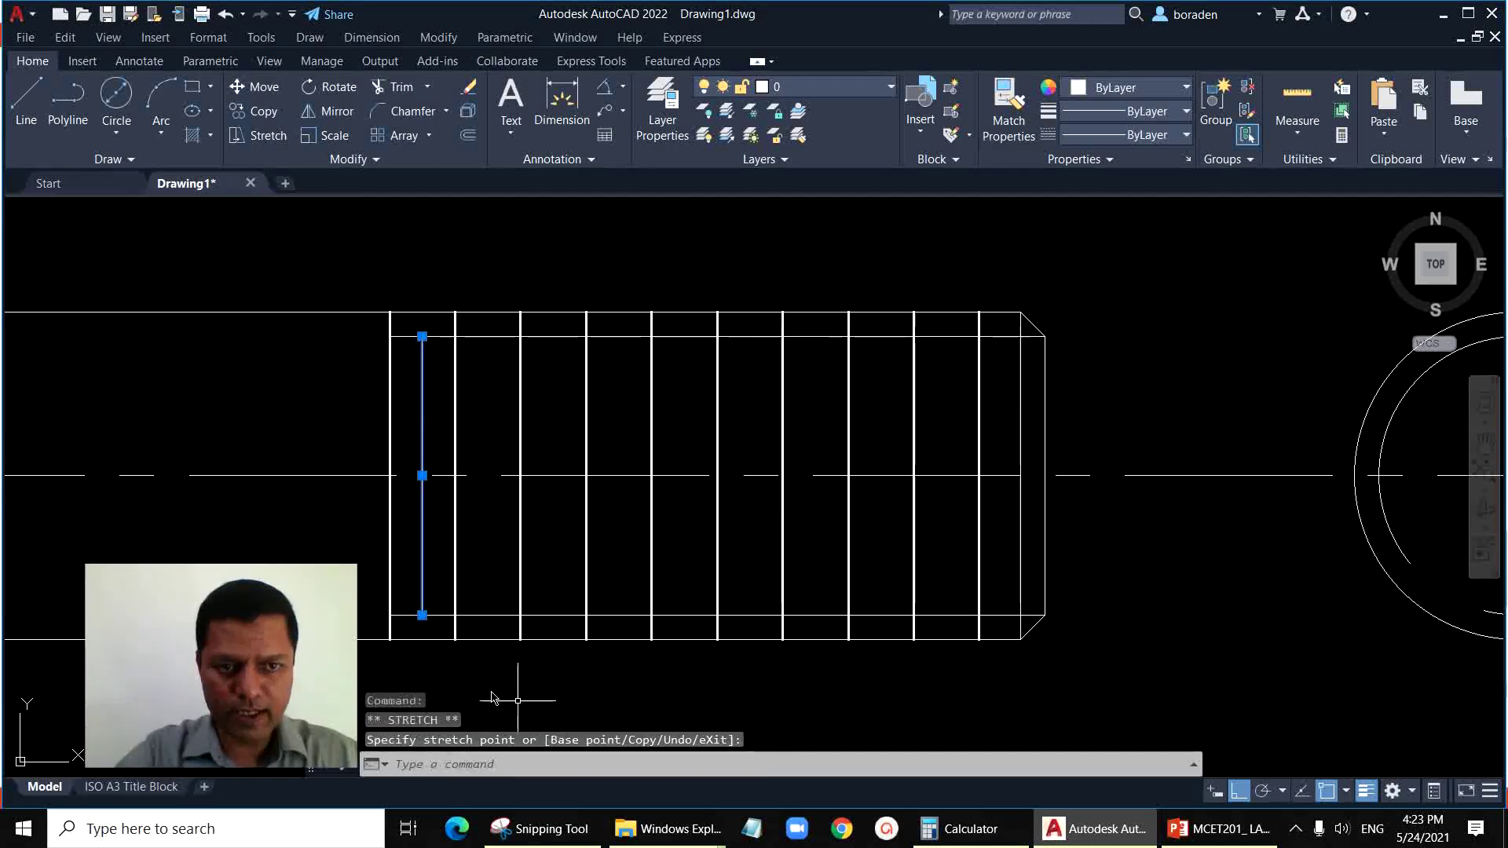
{"action": "key", "text": "Escape"}
Step: Delete the top and bottom inner horizontal lines, then switch to PowerPoint
{"action": "left_click", "coordinate": [681, 329]}
{"action": "left_click", "coordinate": [670, 387]}
{"action": "key", "text": "Delete"}
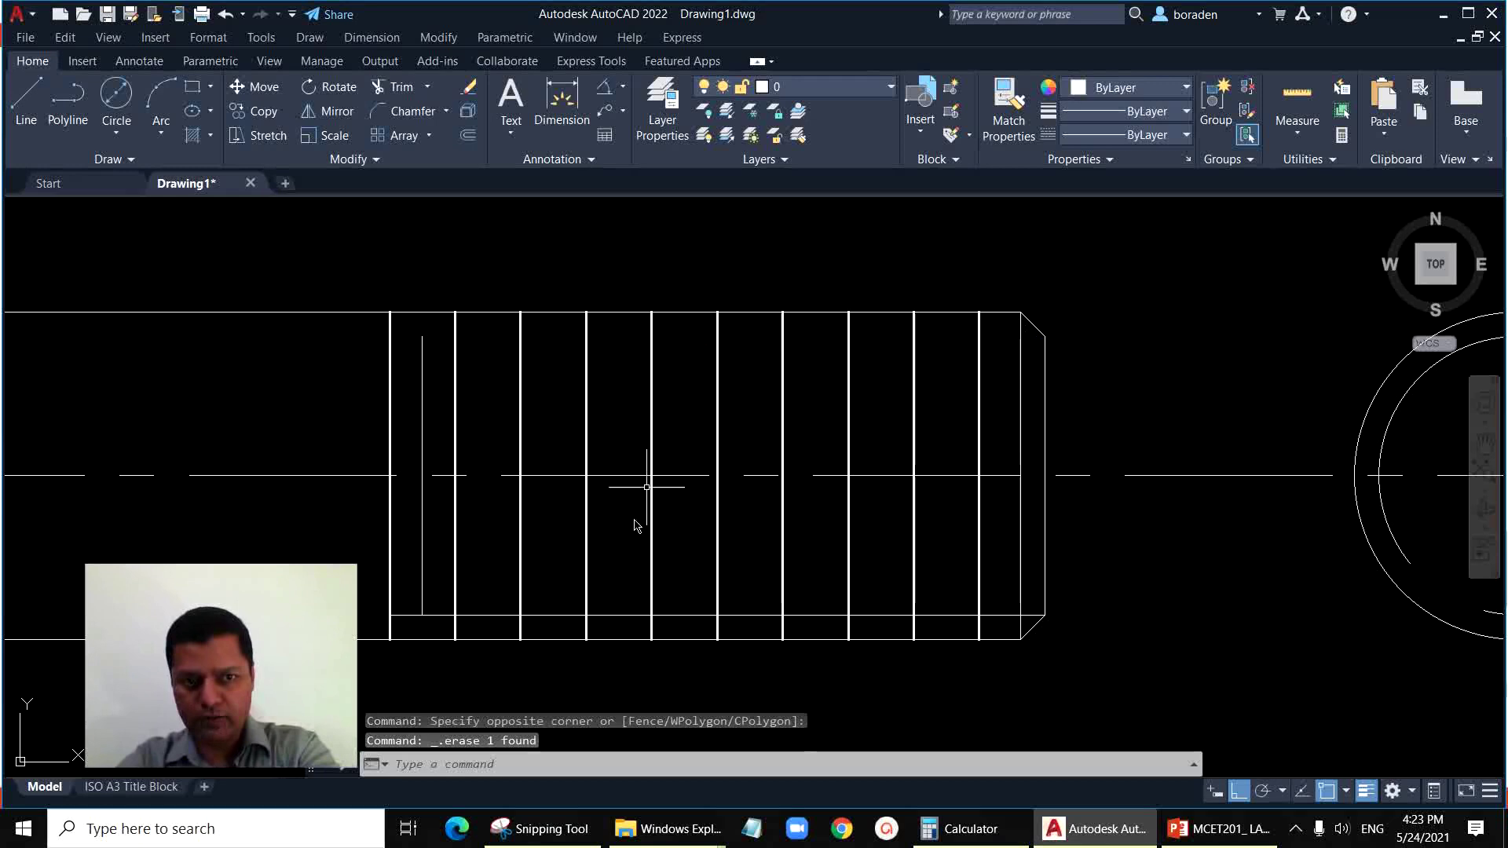
{"action": "left_click", "coordinate": [562, 616]}
{"action": "key", "text": "Delete"}
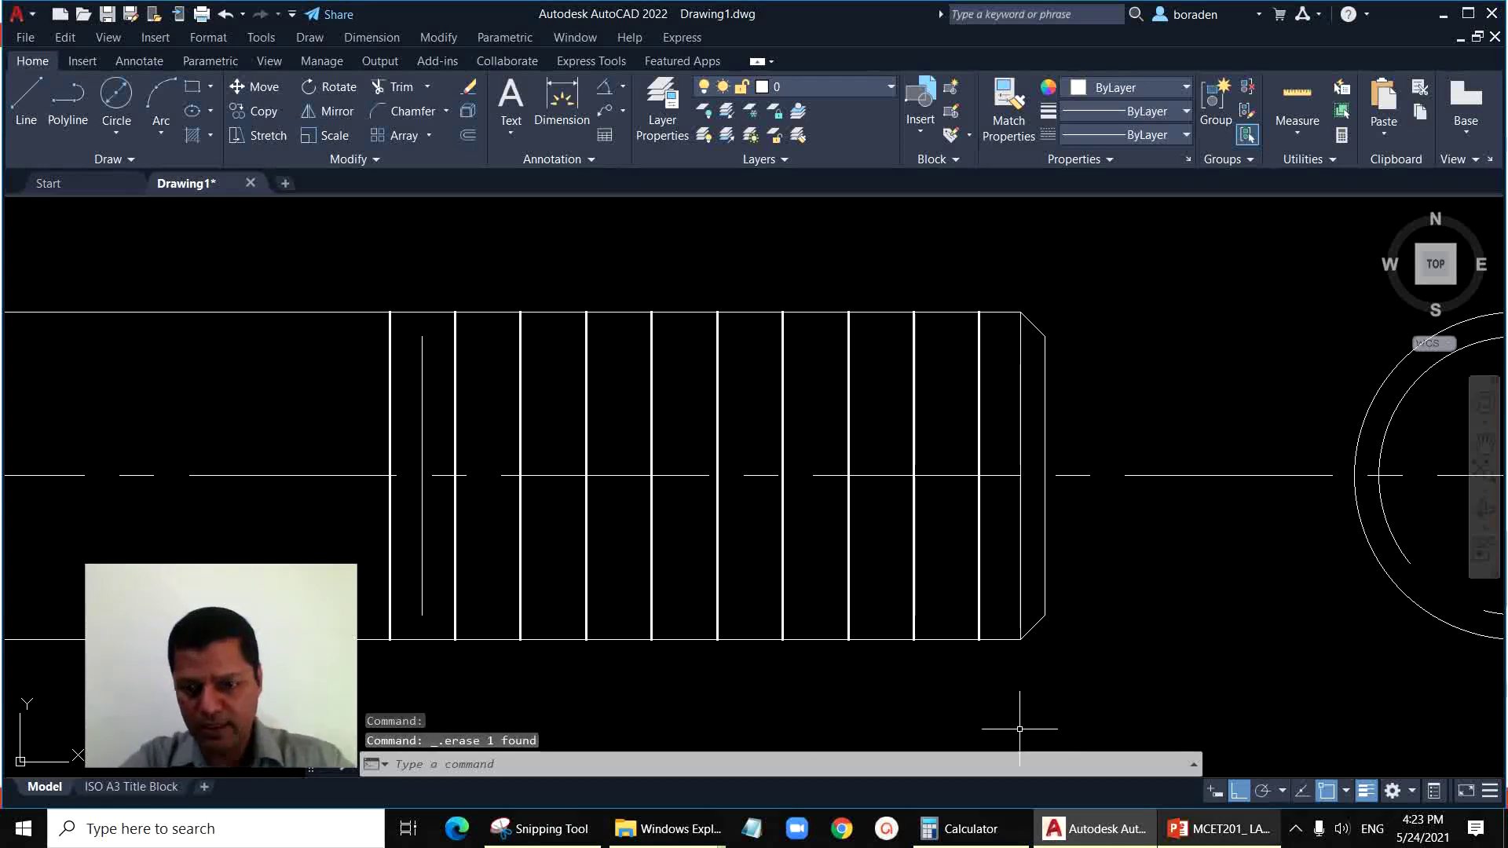
{"action": "left_click", "coordinate": [1152, 845]}
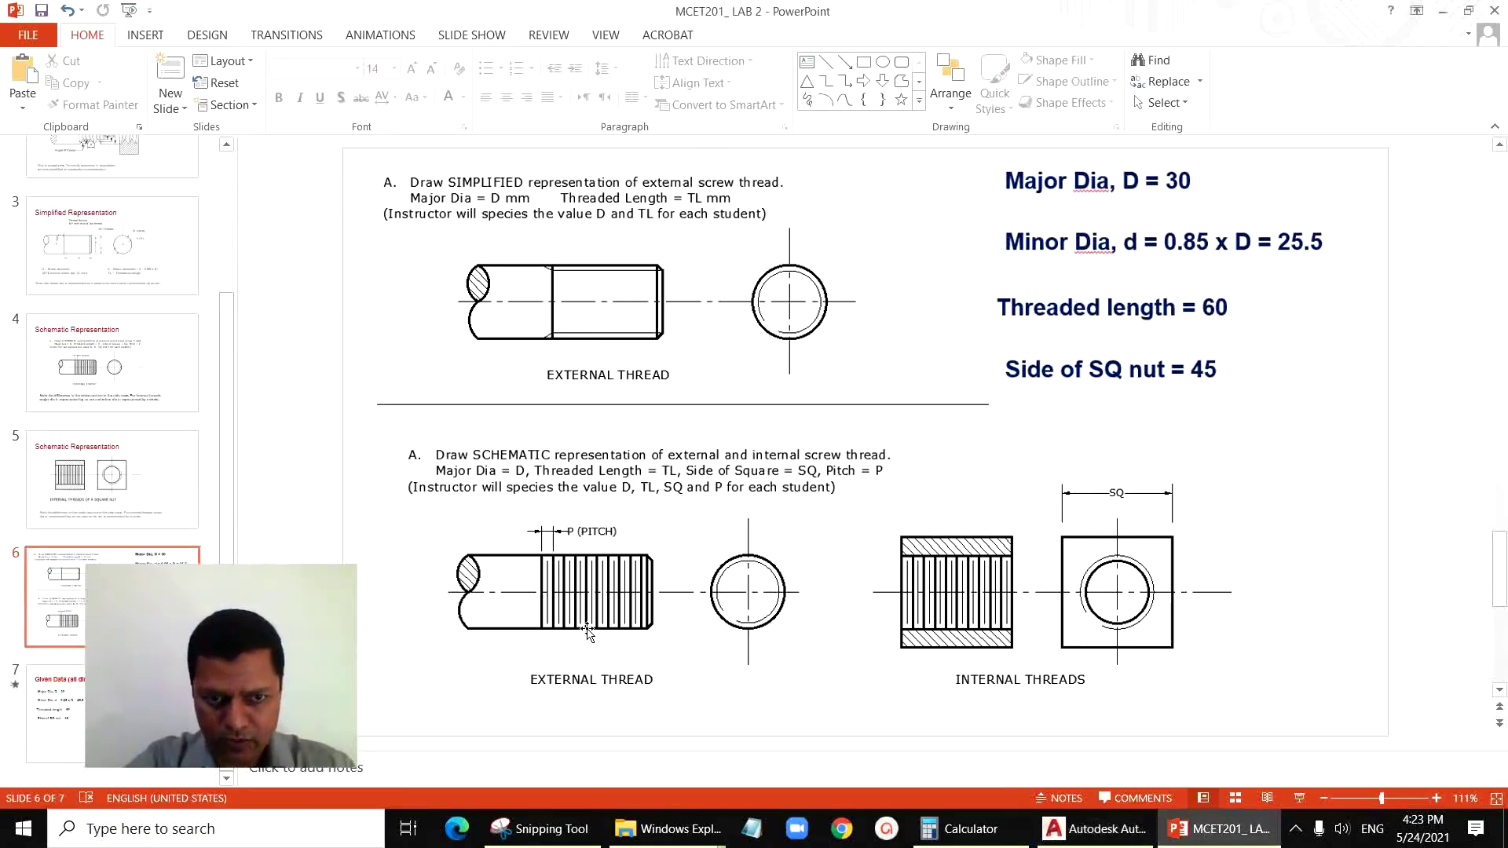
Step: Review thread exercise slide 6 in full screen, then return to the AutoCAD drawing
{"action": "scroll", "coordinate": [574, 634], "scroll_direction": "up", "scroll_amount": 1}
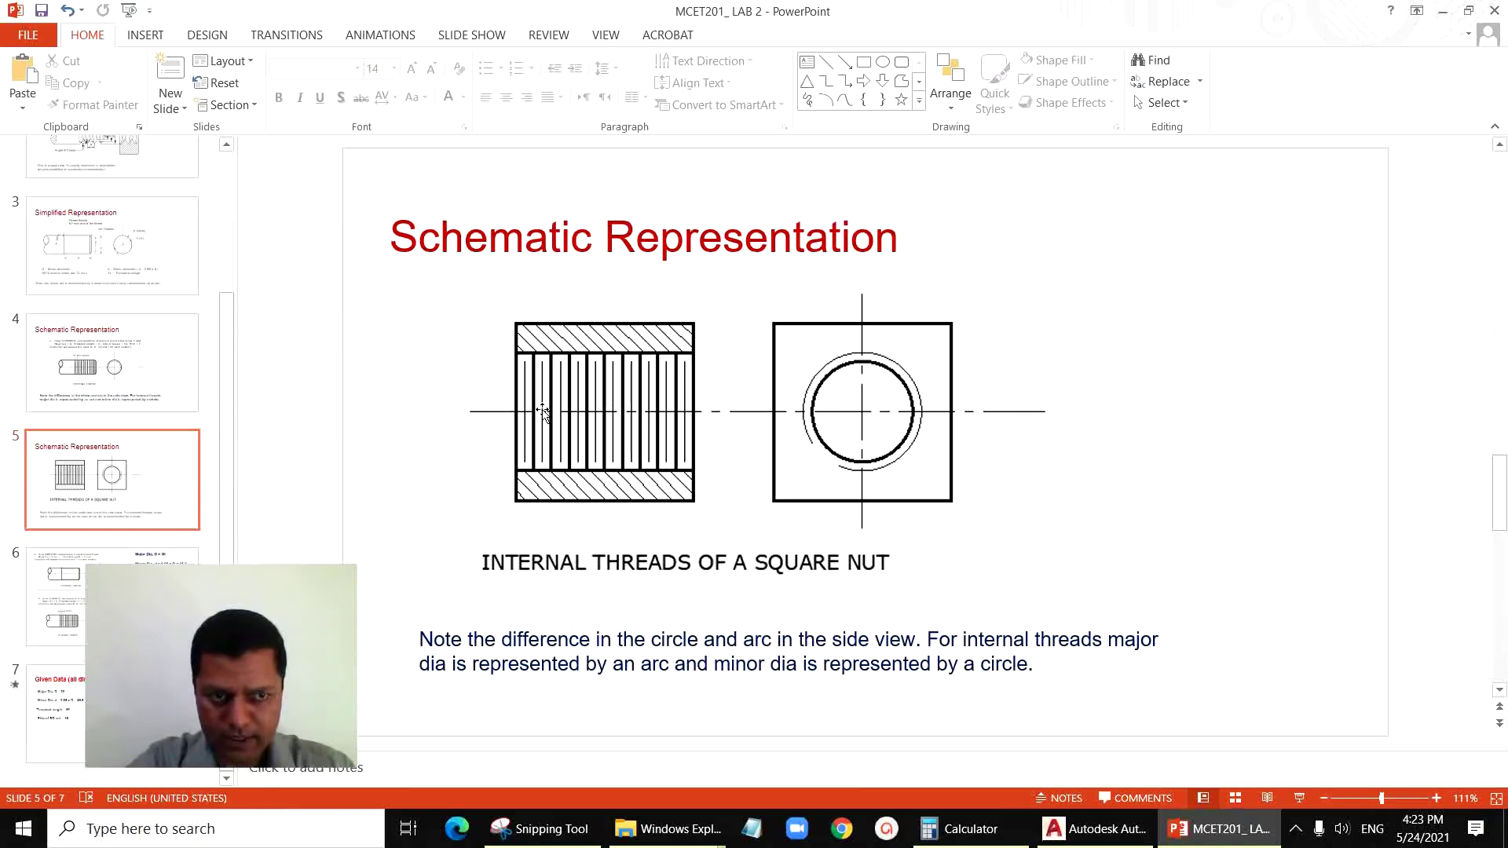
{"action": "left_click", "coordinate": [82, 595]}
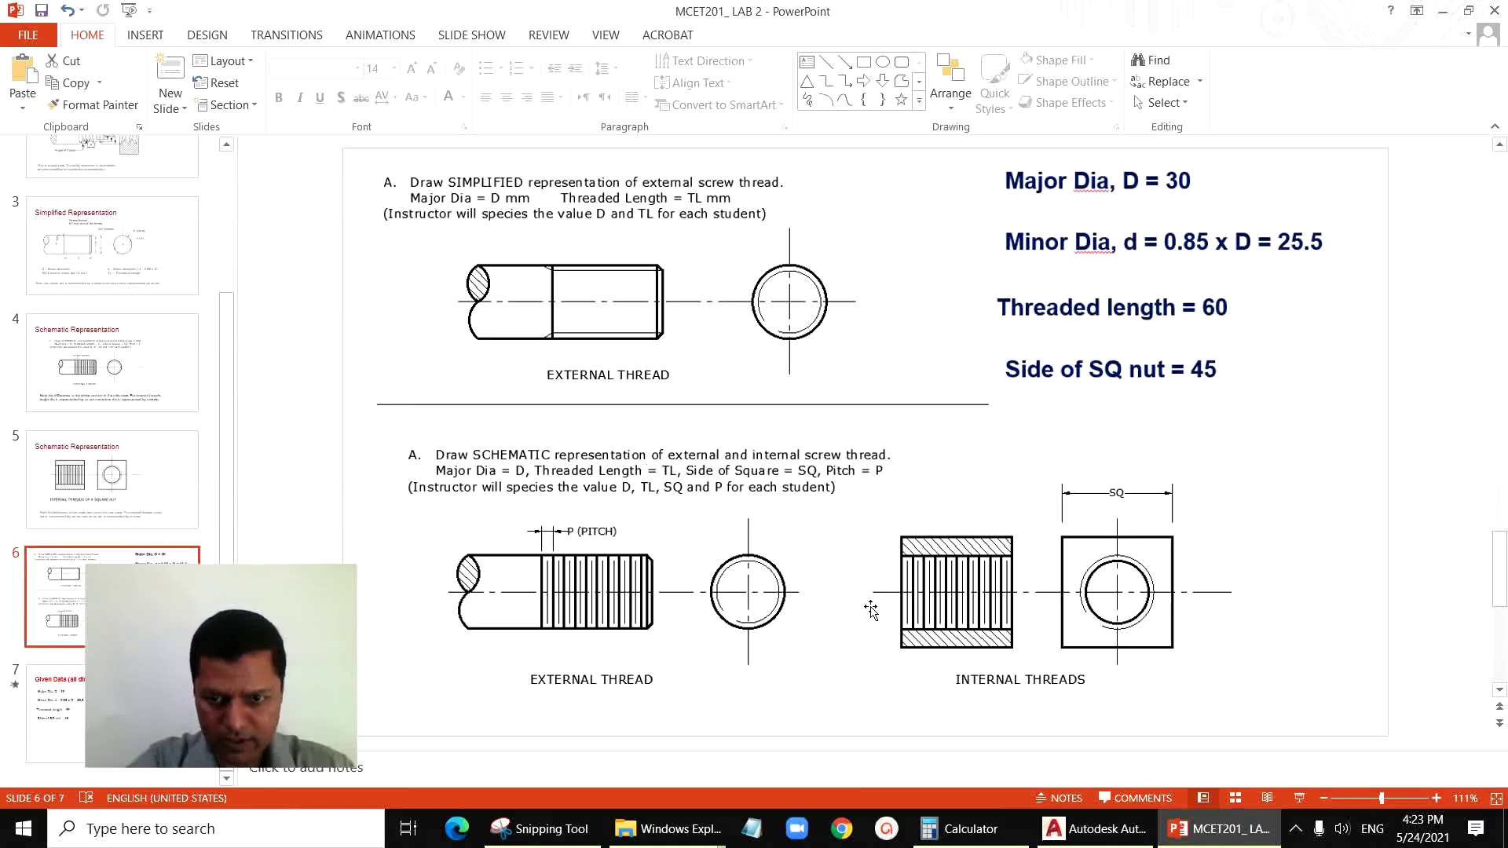
{"action": "left_click", "coordinate": [1299, 797]}
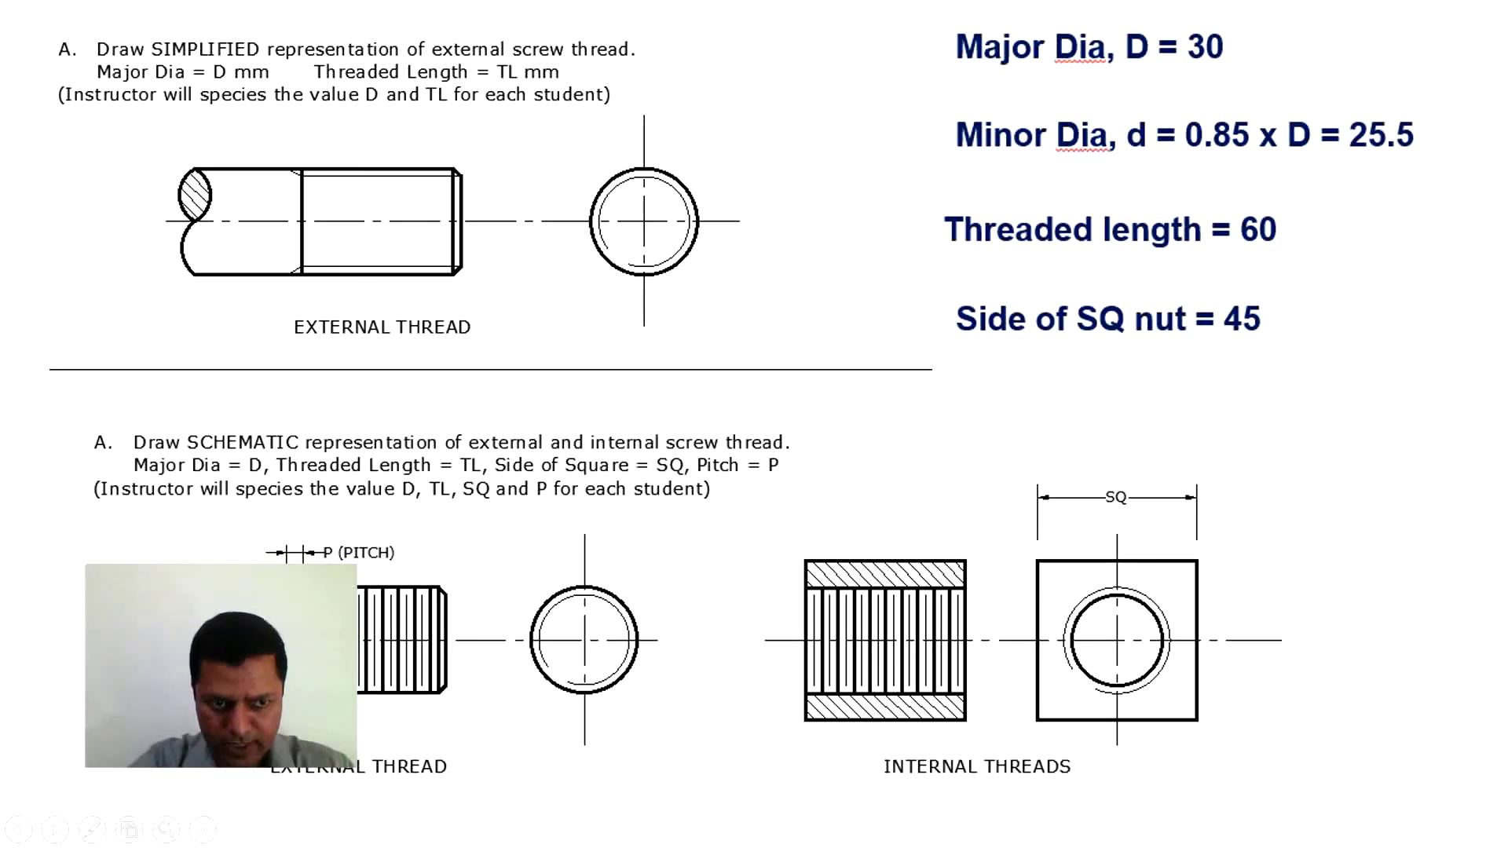
{"action": "key", "text": "Escape"}
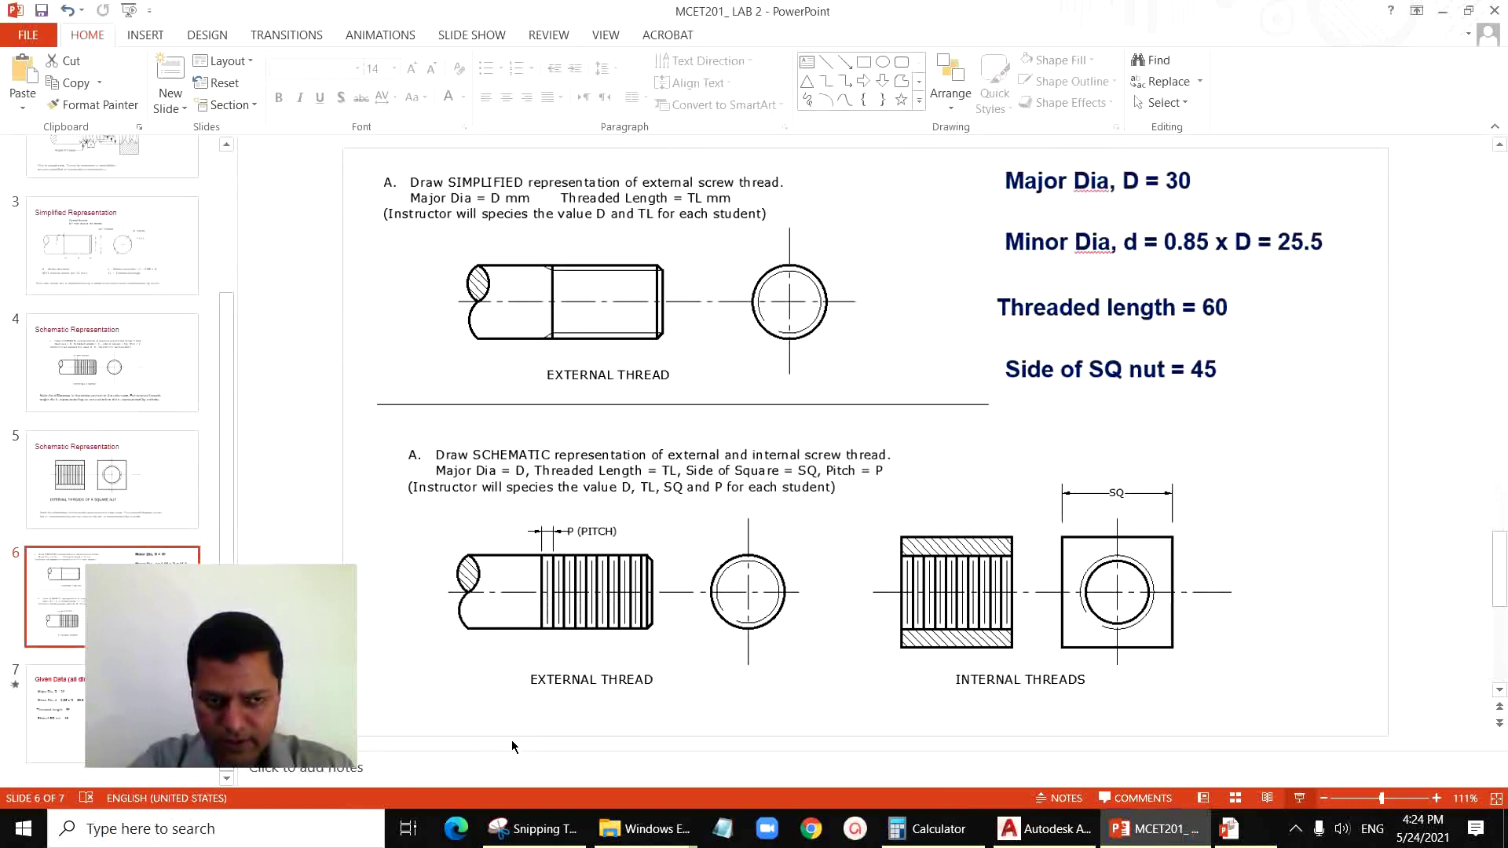
{"action": "left_click", "coordinate": [1071, 826]}
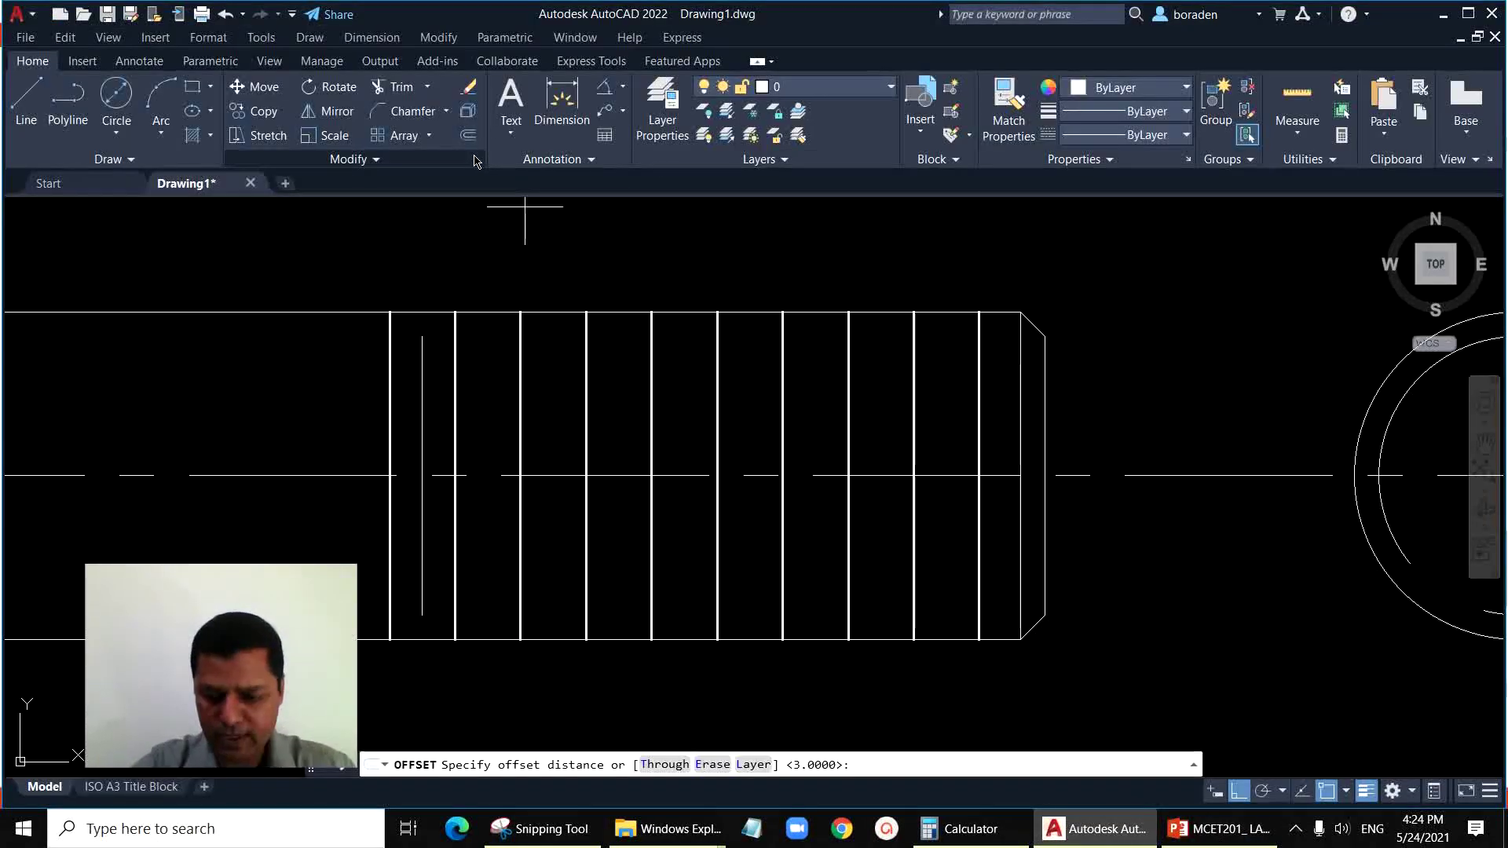
Step: Offset the short root line at 6 repeatedly to the right across the whole threaded length
{"action": "type", "text": "6"}
{"action": "key", "text": "Return"}
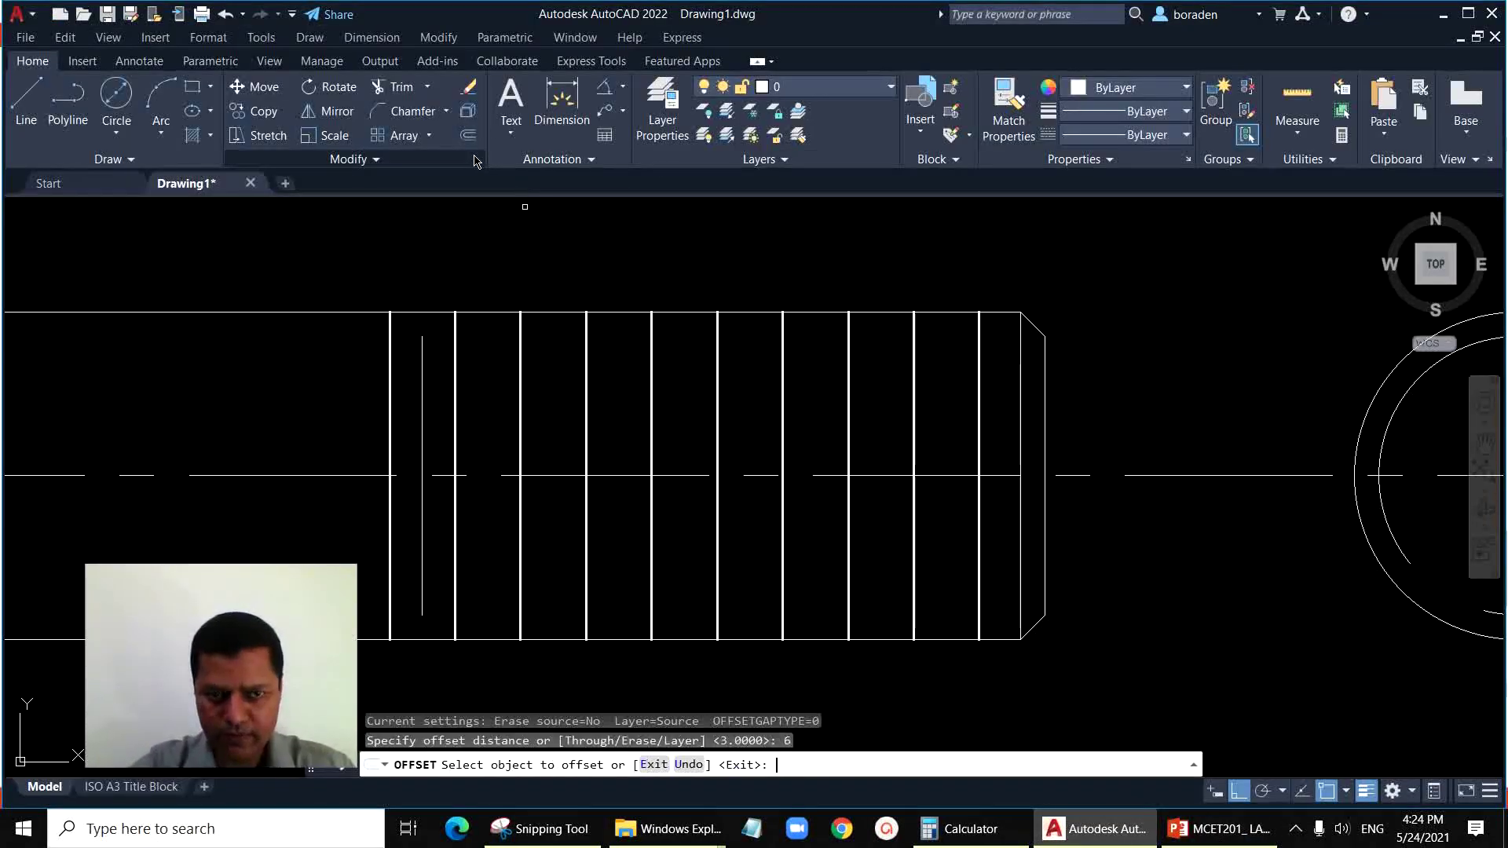
{"action": "left_click", "coordinate": [423, 407]}
{"action": "left_click", "coordinate": [503, 421]}
{"action": "left_click", "coordinate": [489, 421]}
{"action": "left_click", "coordinate": [589, 431]}
{"action": "left_click", "coordinate": [554, 431]}
{"action": "left_click", "coordinate": [613, 446]}
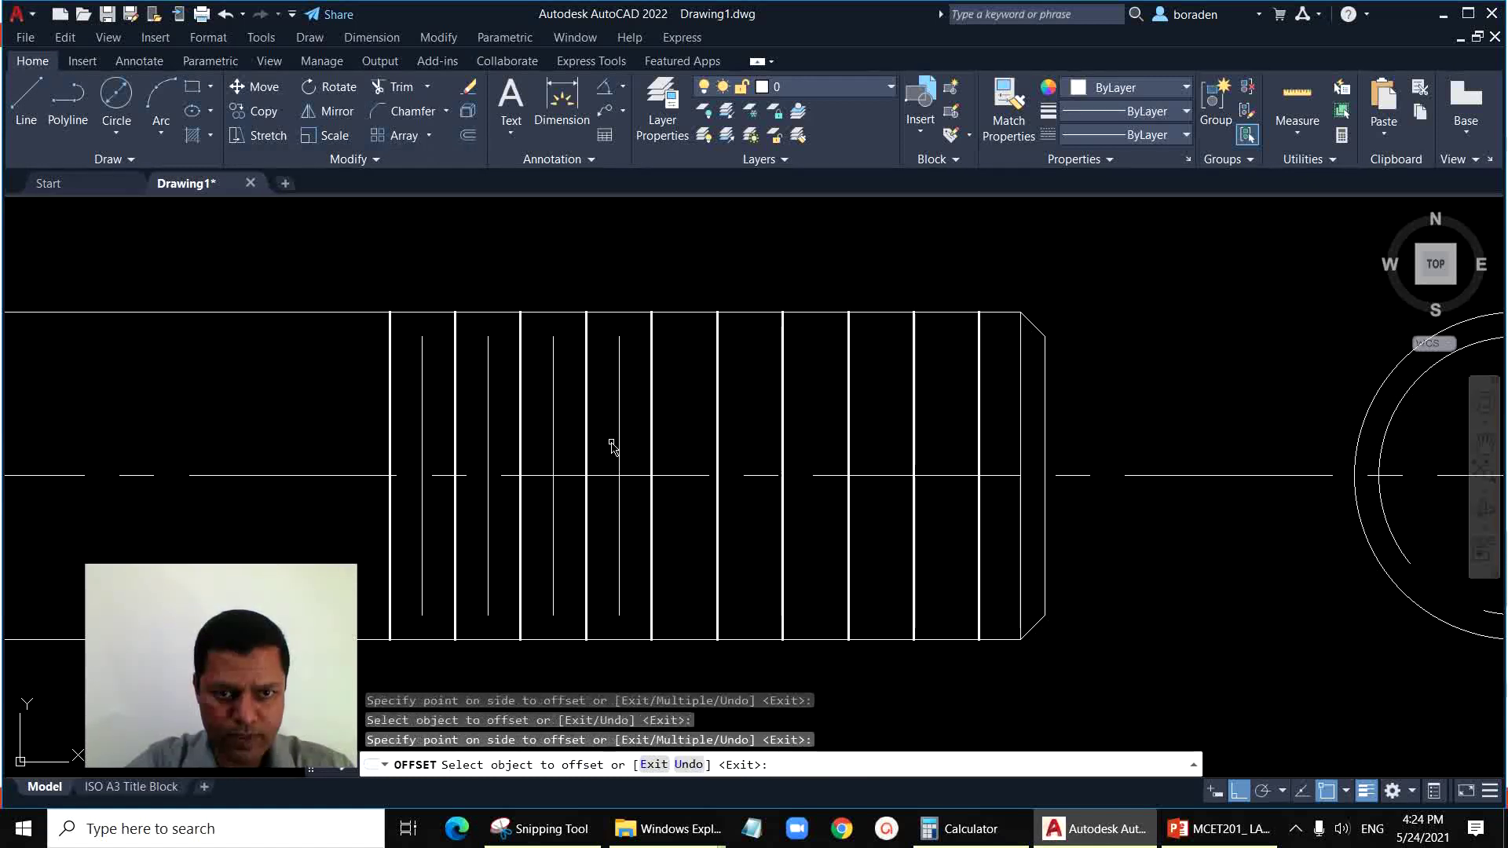
{"action": "left_click", "coordinate": [621, 445]}
{"action": "left_click", "coordinate": [701, 438]}
{"action": "left_click", "coordinate": [684, 441]}
{"action": "left_click", "coordinate": [765, 445]}
{"action": "left_click", "coordinate": [750, 446]}
{"action": "left_click", "coordinate": [774, 448]}
{"action": "left_click", "coordinate": [821, 454]}
{"action": "left_click", "coordinate": [883, 471]}
{"action": "left_click", "coordinate": [817, 455]}
{"action": "left_click", "coordinate": [871, 459]}
{"action": "left_click", "coordinate": [881, 461]}
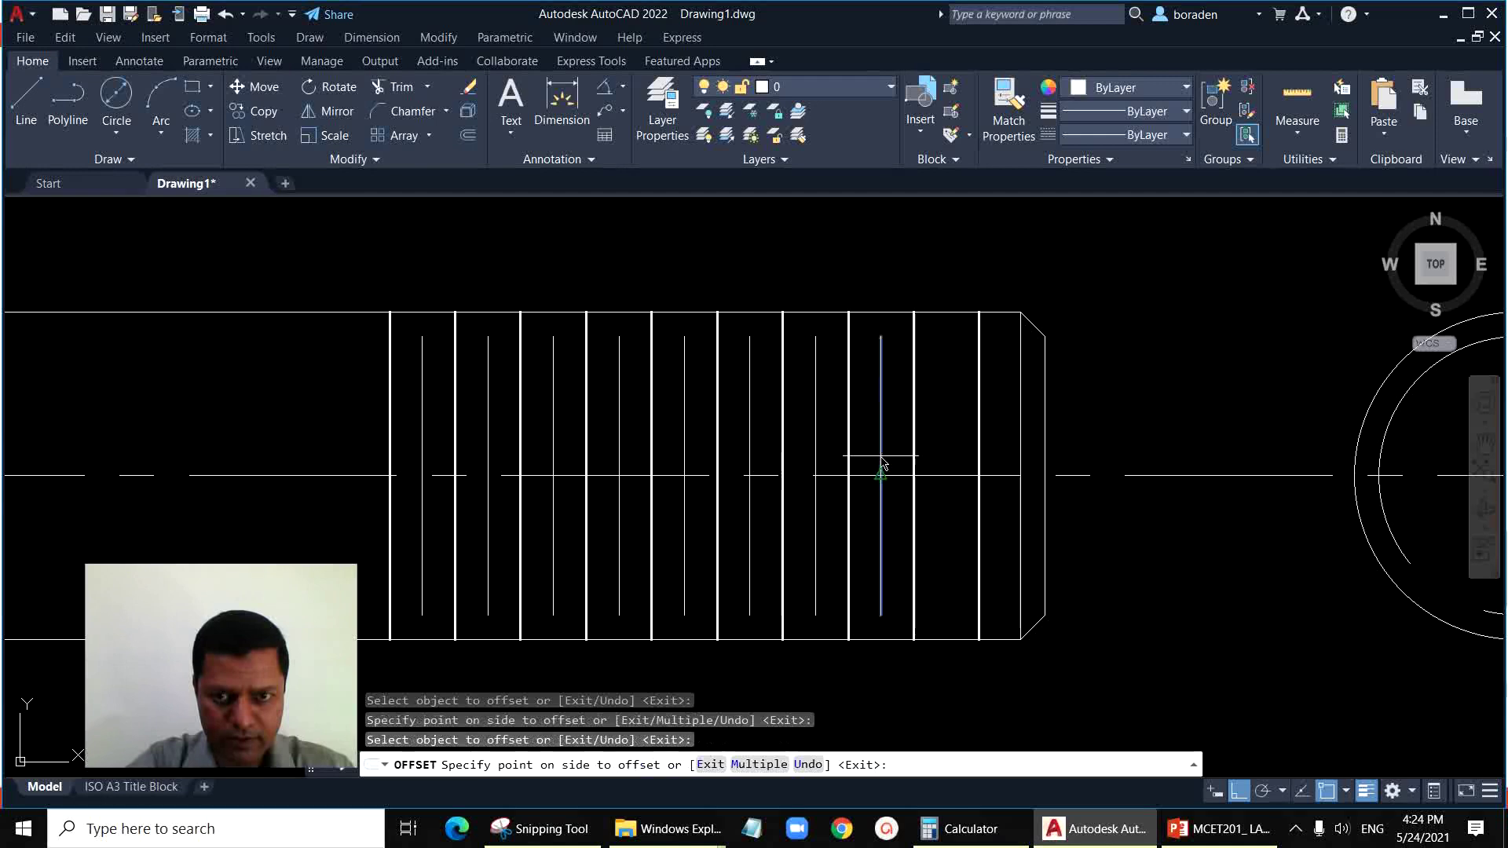
{"action": "left_click", "coordinate": [938, 475]}
{"action": "left_click", "coordinate": [946, 462]}
{"action": "left_click", "coordinate": [1100, 527]}
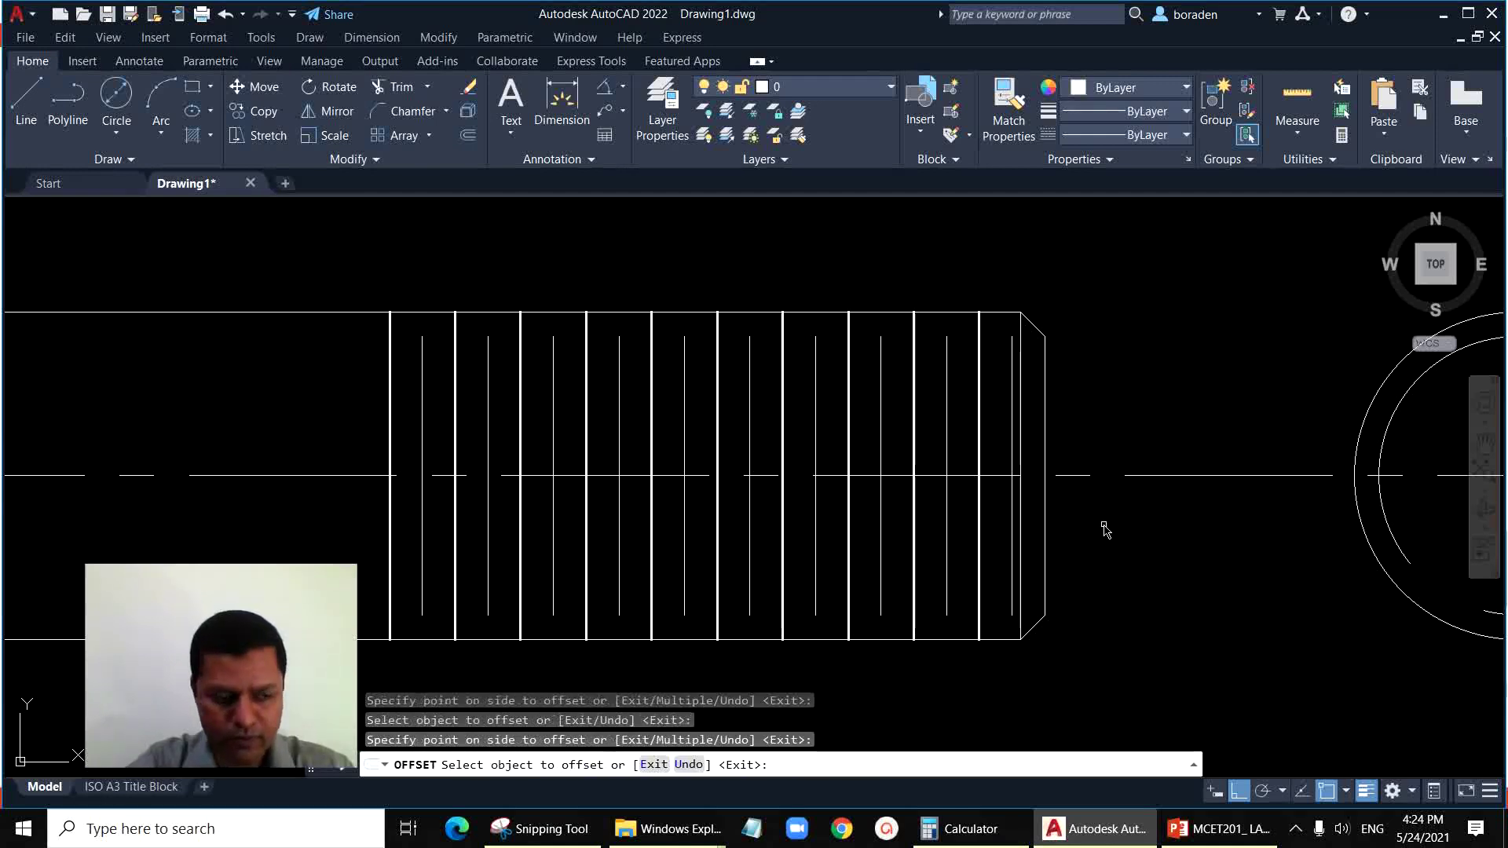
{"action": "key", "text": "Escape"}
{"action": "scroll", "coordinate": [823, 267], "scroll_direction": "down", "scroll_amount": 1}
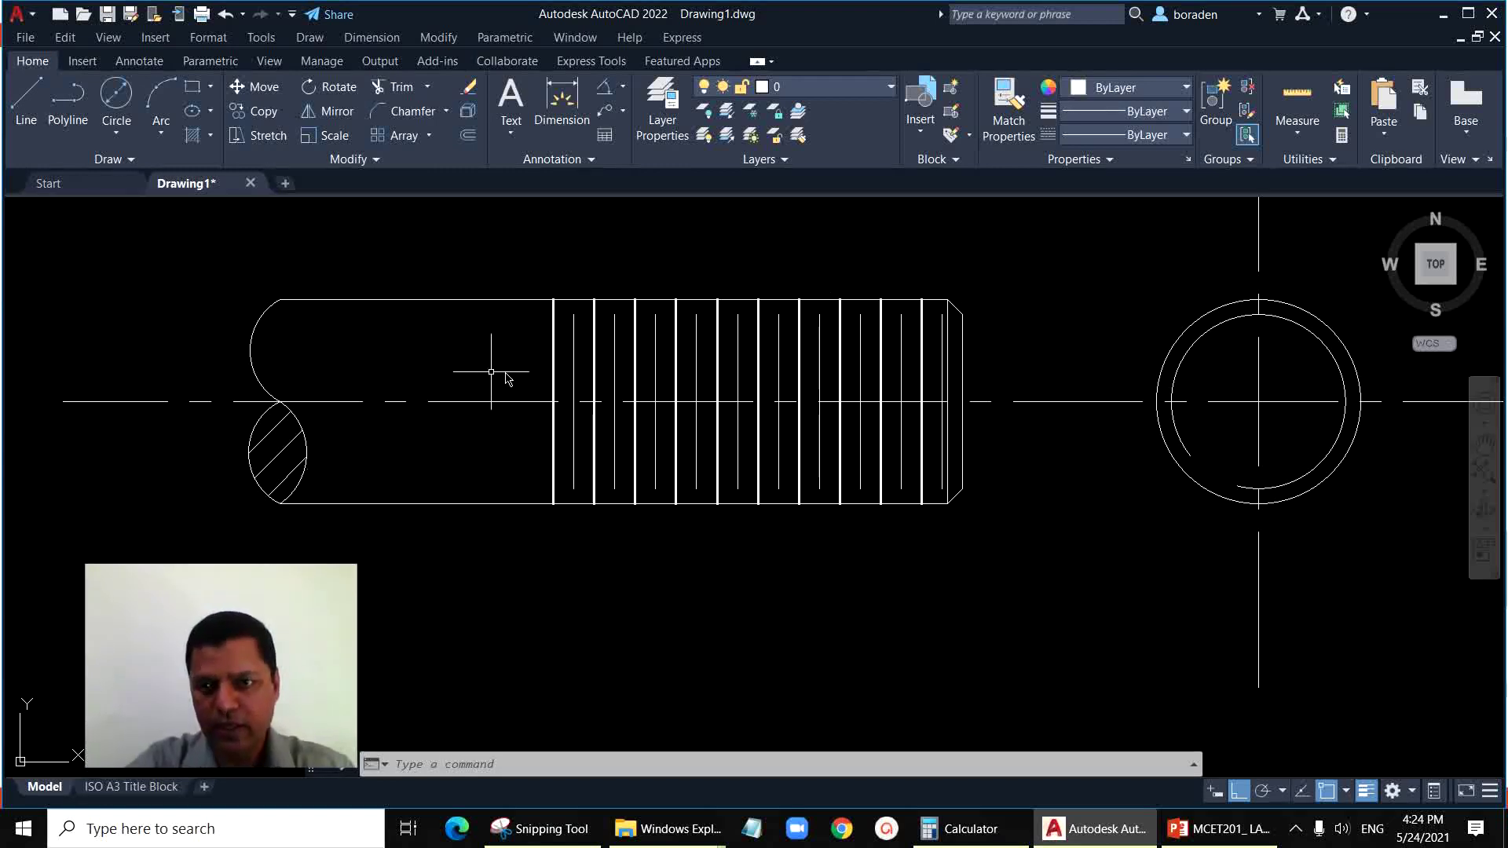
{"action": "scroll", "coordinate": [565, 370], "scroll_direction": "down", "scroll_amount": 2}
{"action": "left_click", "coordinate": [1225, 829]}
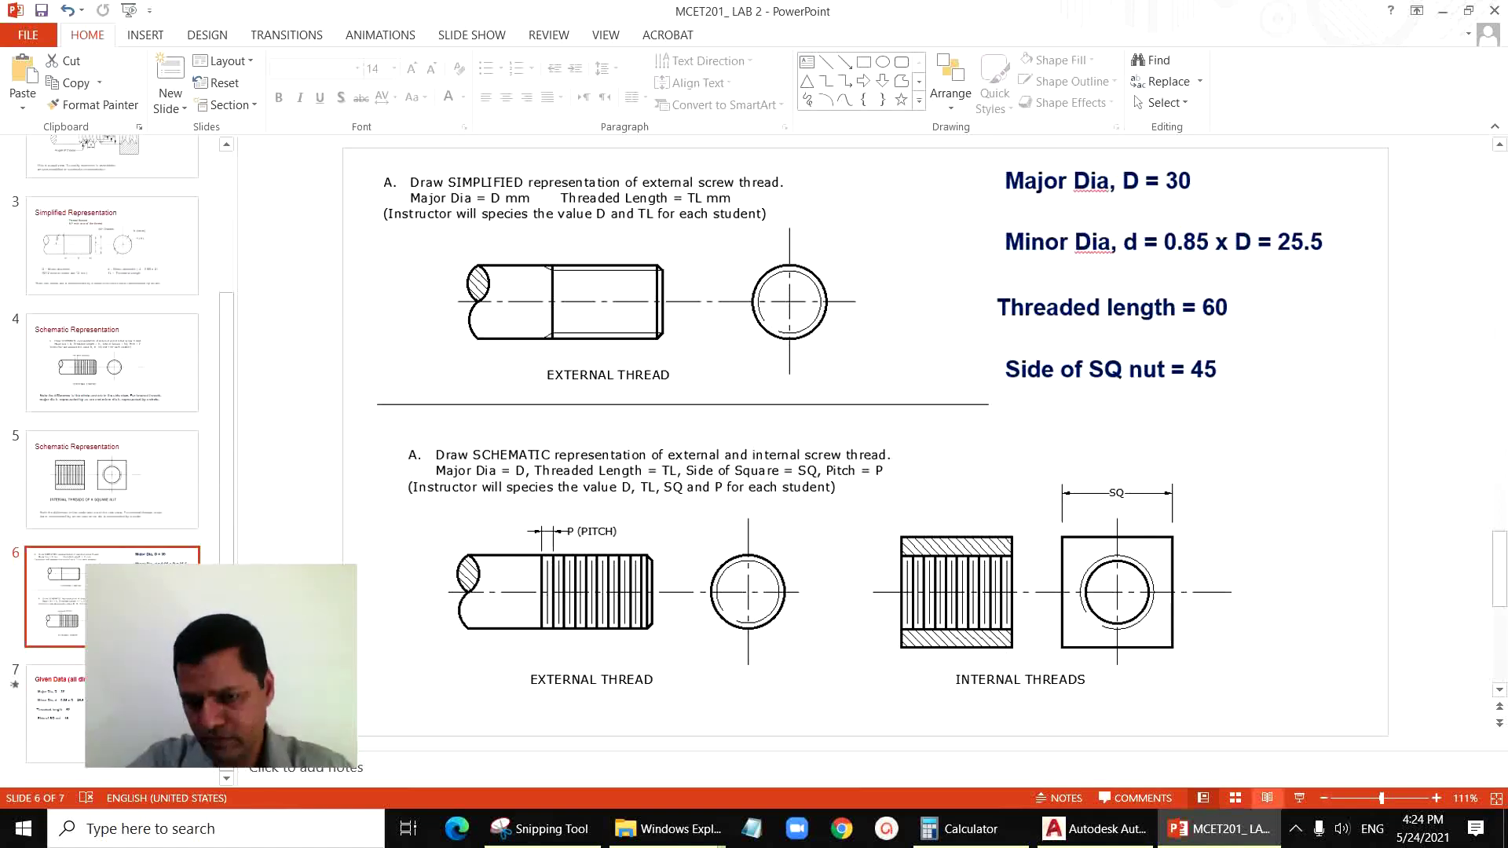
{"action": "left_click", "coordinate": [1207, 831]}
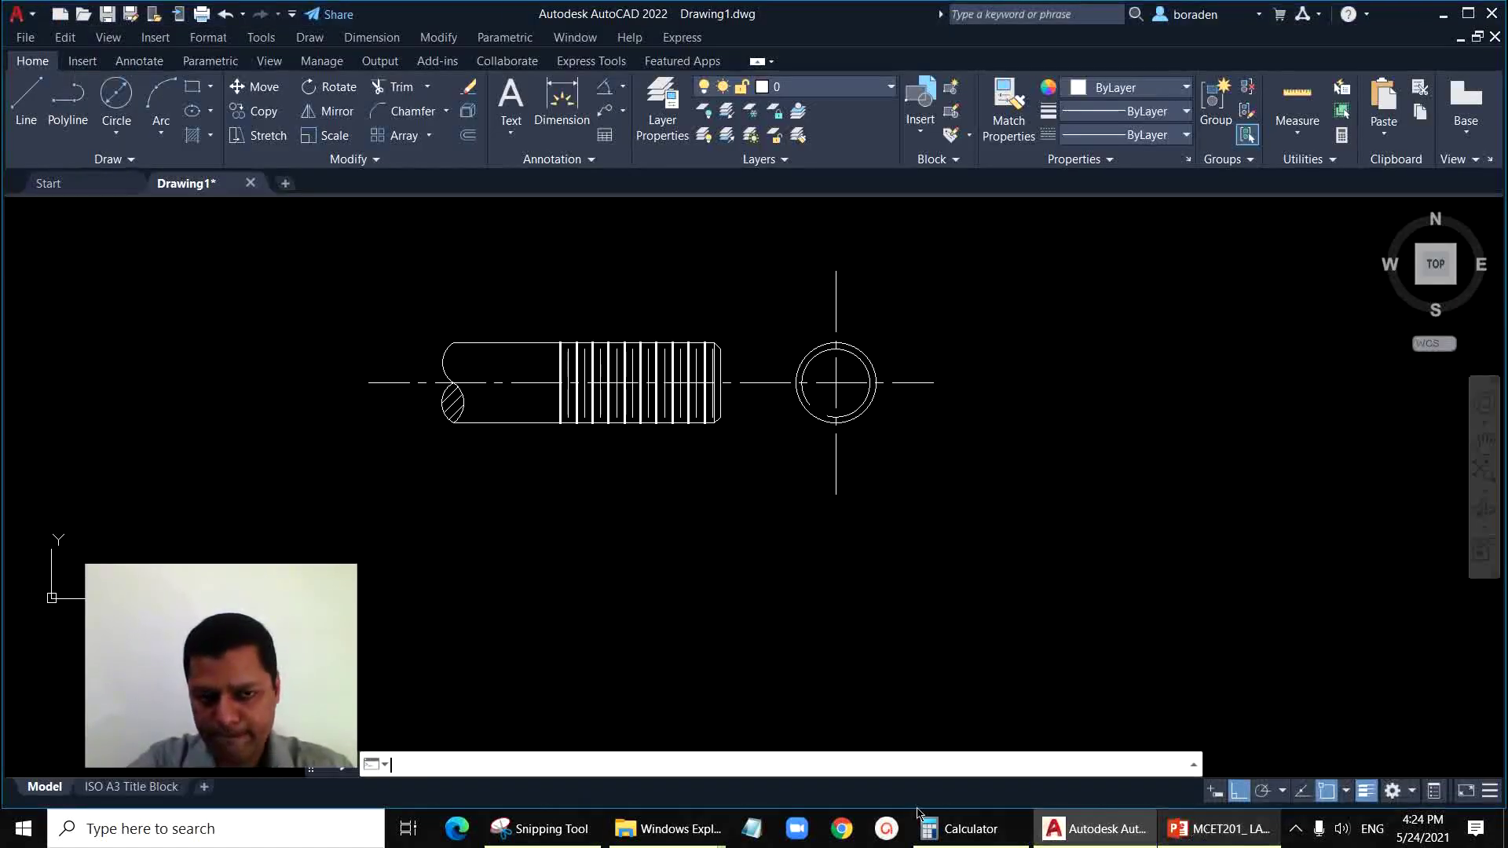
{"action": "scroll", "coordinate": [621, 683], "scroll_direction": "up", "scroll_amount": 2}
{"action": "scroll", "coordinate": [872, 503], "scroll_direction": "down", "scroll_amount": 2}
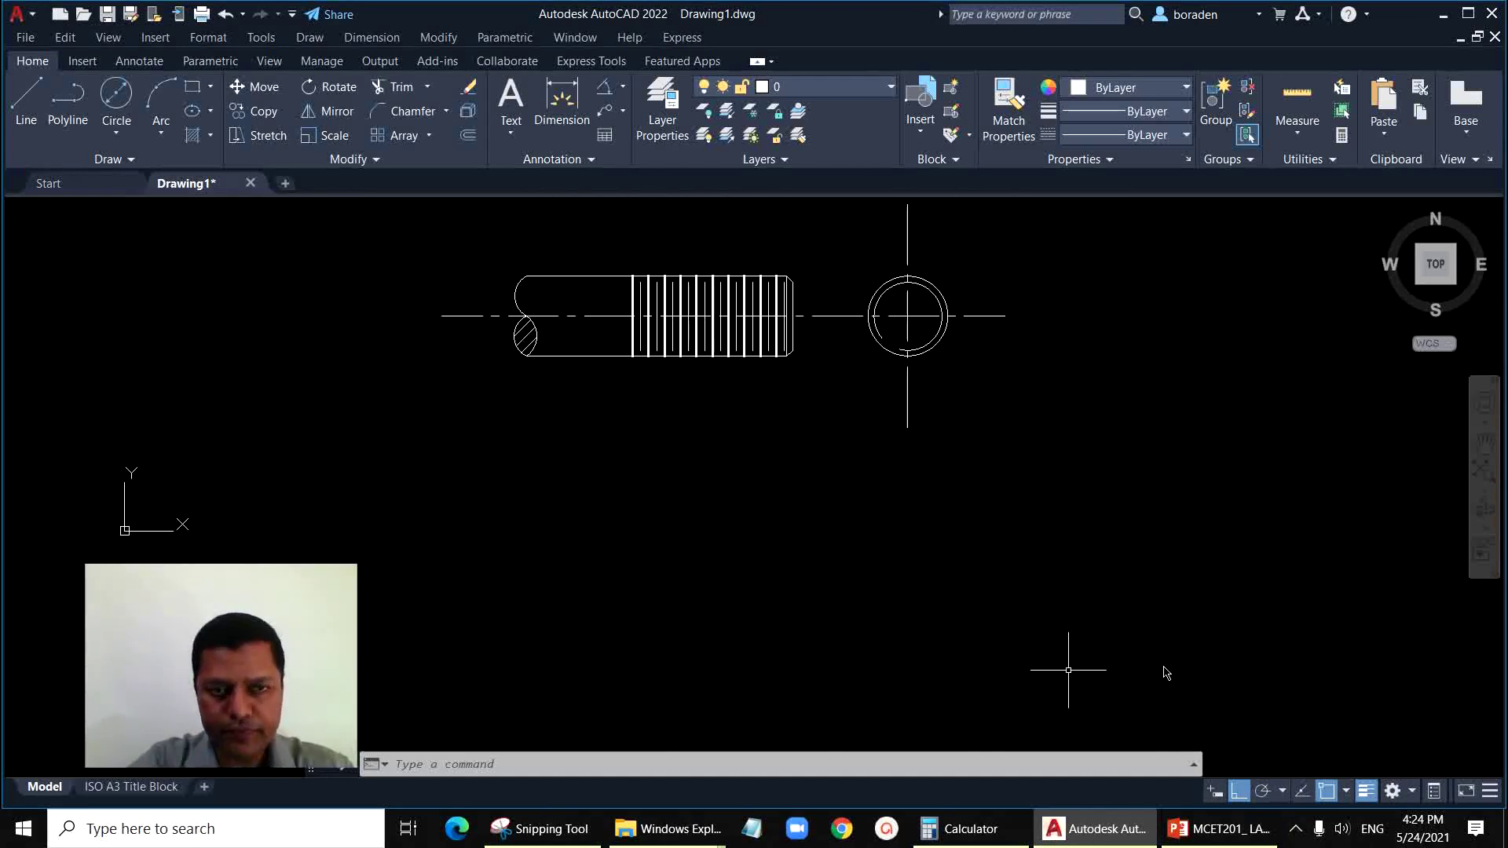
{"action": "left_click", "coordinate": [1025, 295]}
{"action": "left_click", "coordinate": [970, 432]}
Step: Copy the horizontal and vertical centre lines and paste them below the thread
{"action": "left_click", "coordinate": [907, 420]}
{"action": "key", "text": "ctrl+c"}
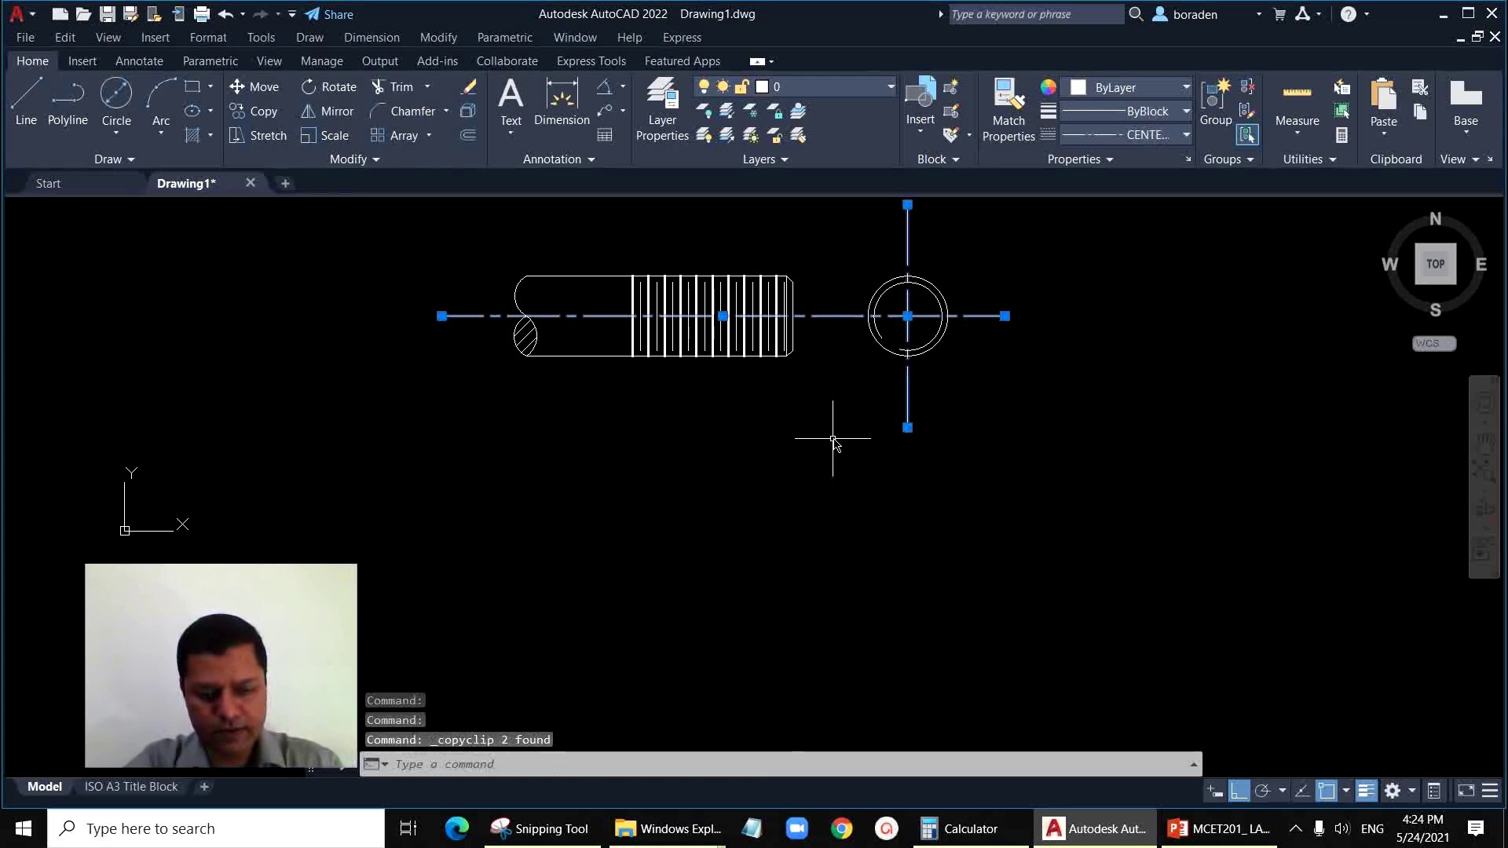
{"action": "key", "text": "ctrl+v"}
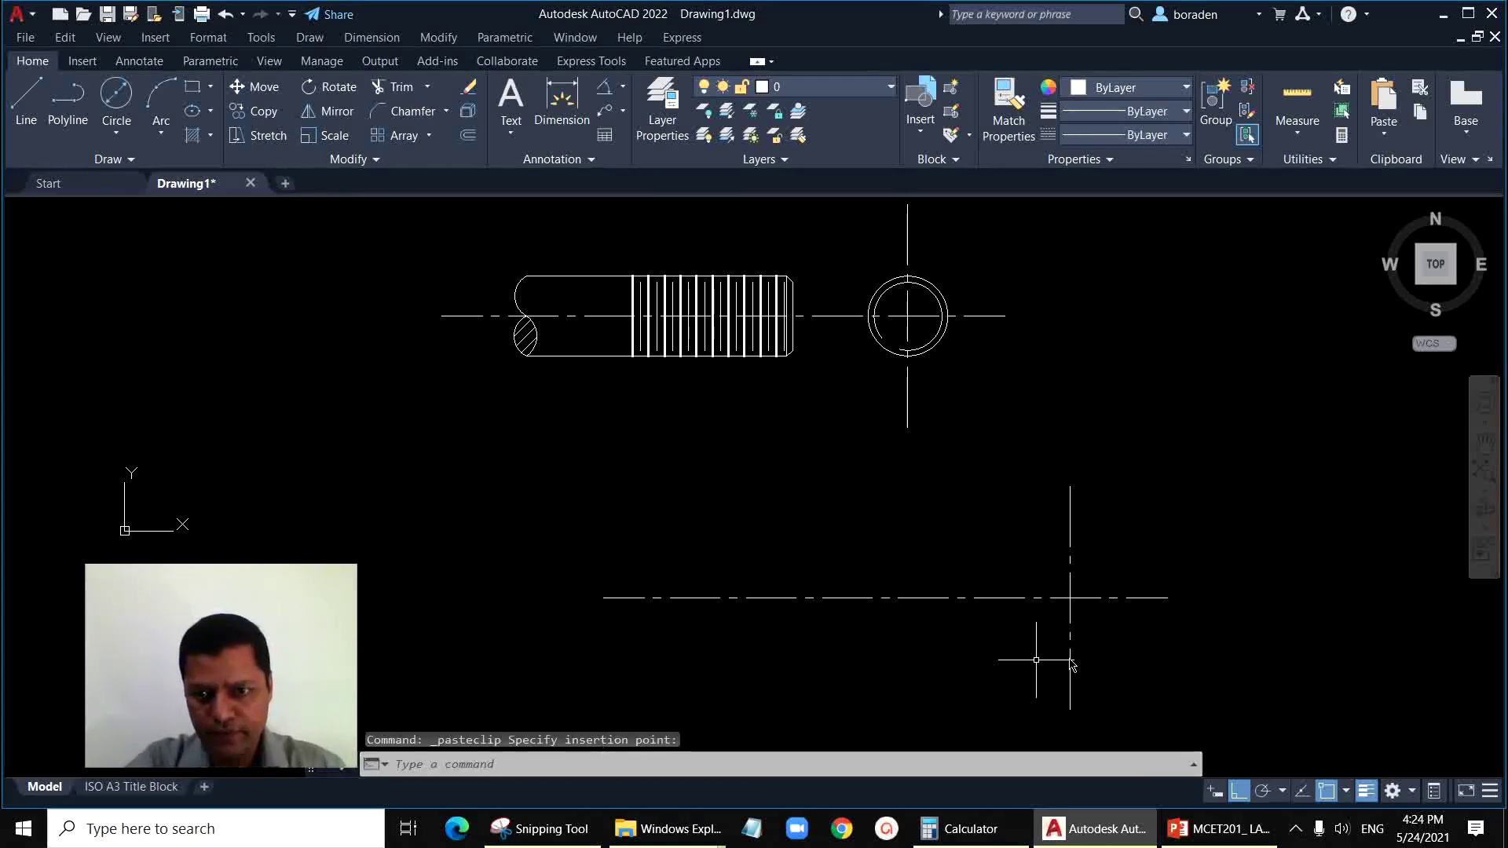
{"action": "scroll", "coordinate": [1083, 666], "scroll_direction": "up", "scroll_amount": 2}
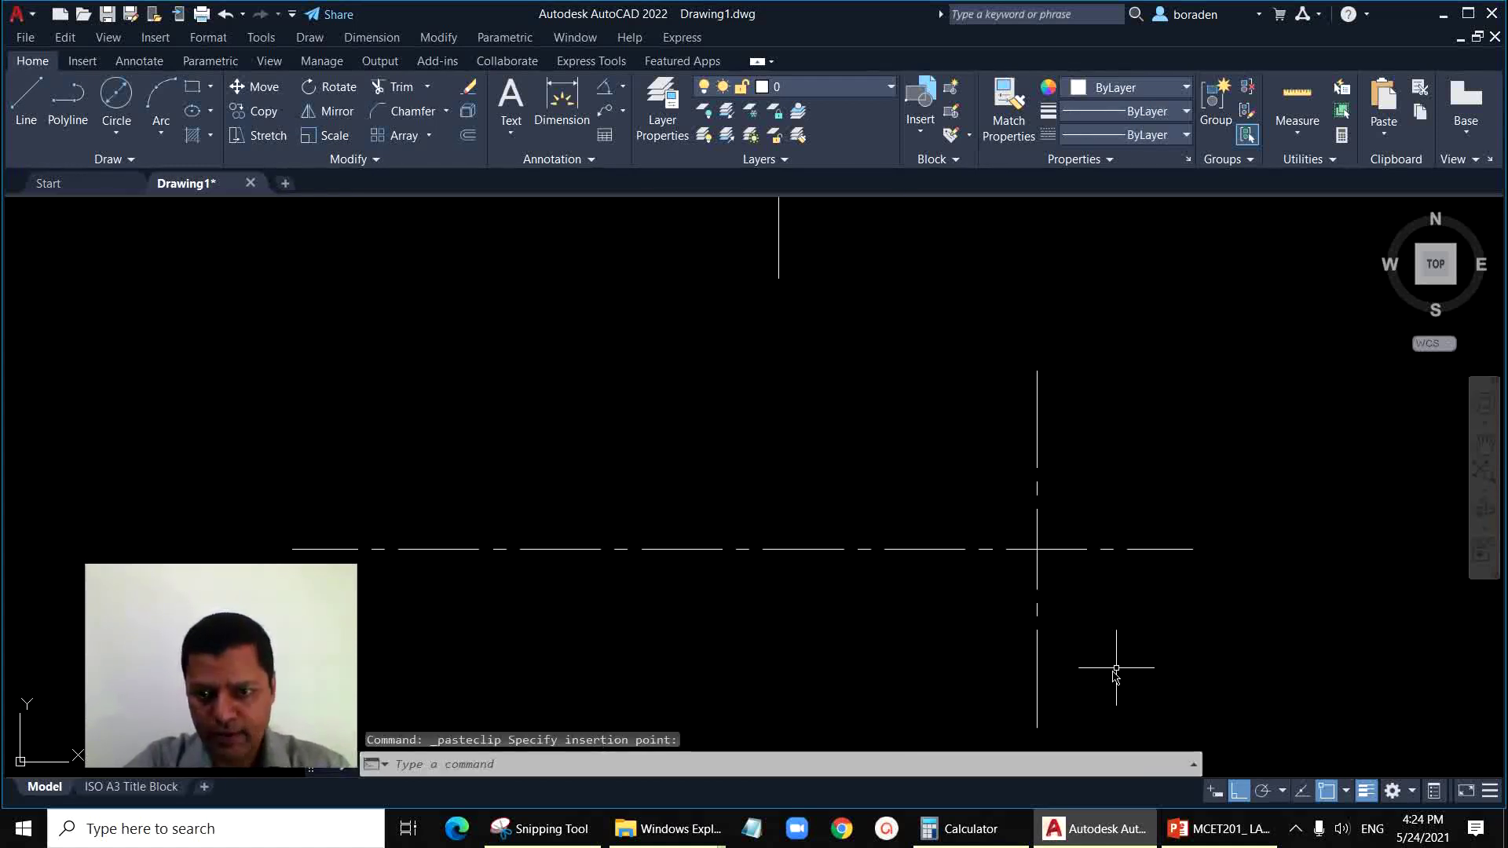
Step: Start a 4-sided circumscribed polygon centred on the pasted centre-line crossing
{"action": "left_click", "coordinate": [209, 86]}
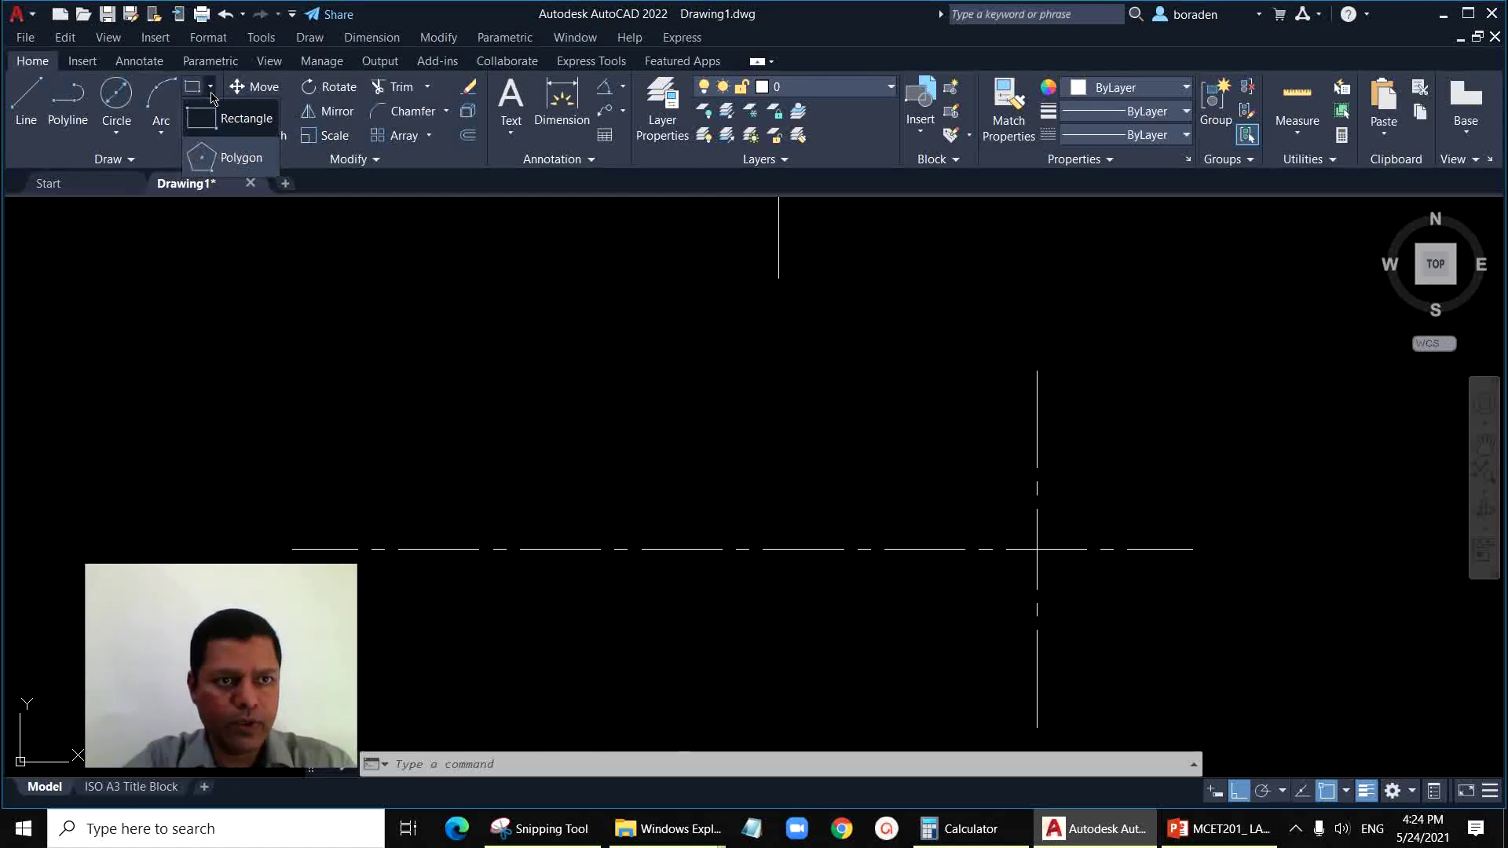
{"action": "left_click", "coordinate": [225, 159]}
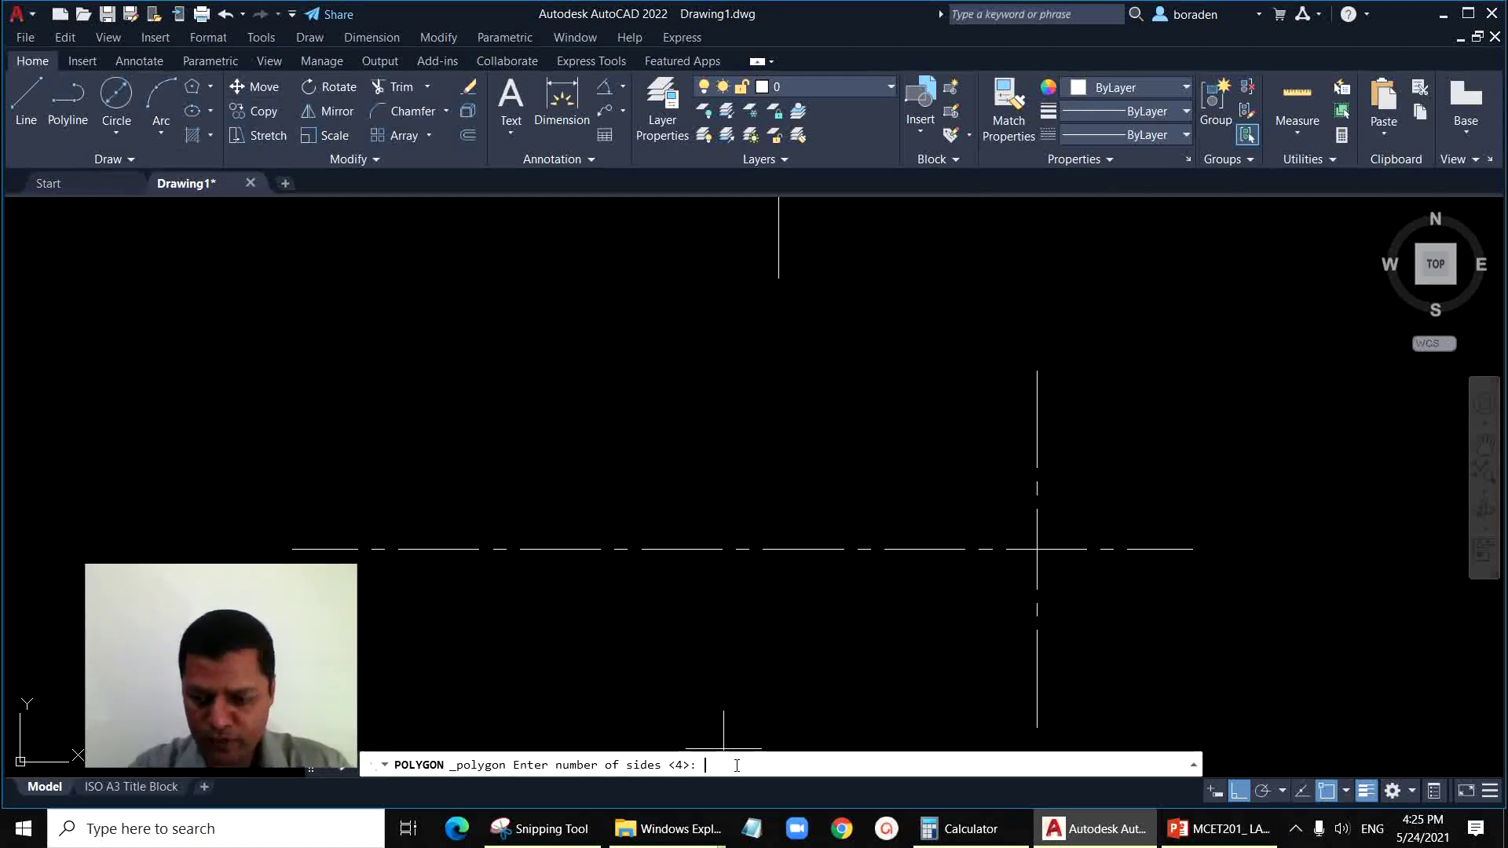
{"action": "key", "text": "Return"}
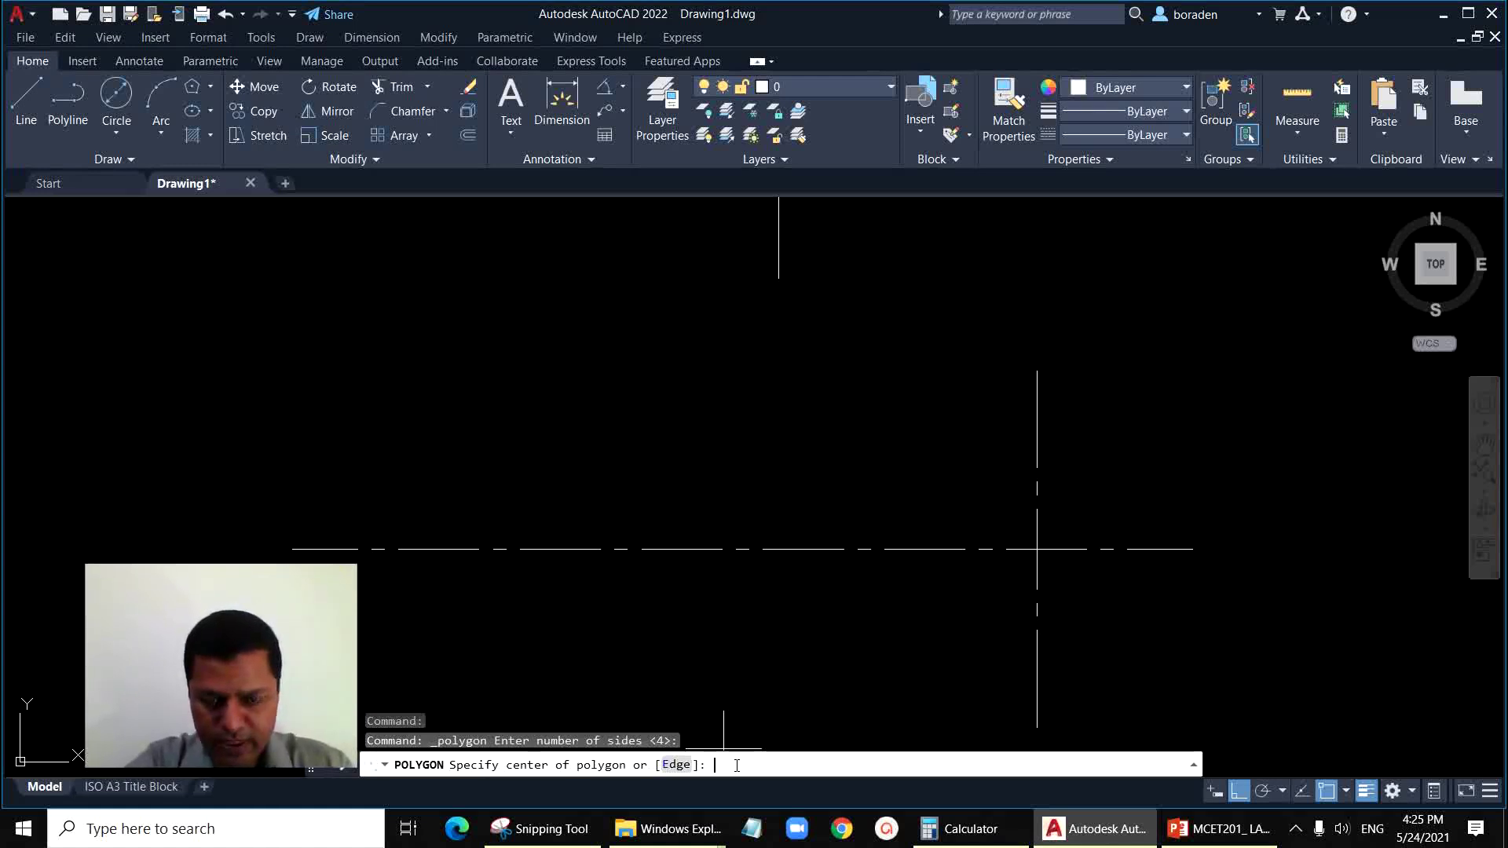
{"action": "left_click", "coordinate": [1037, 547]}
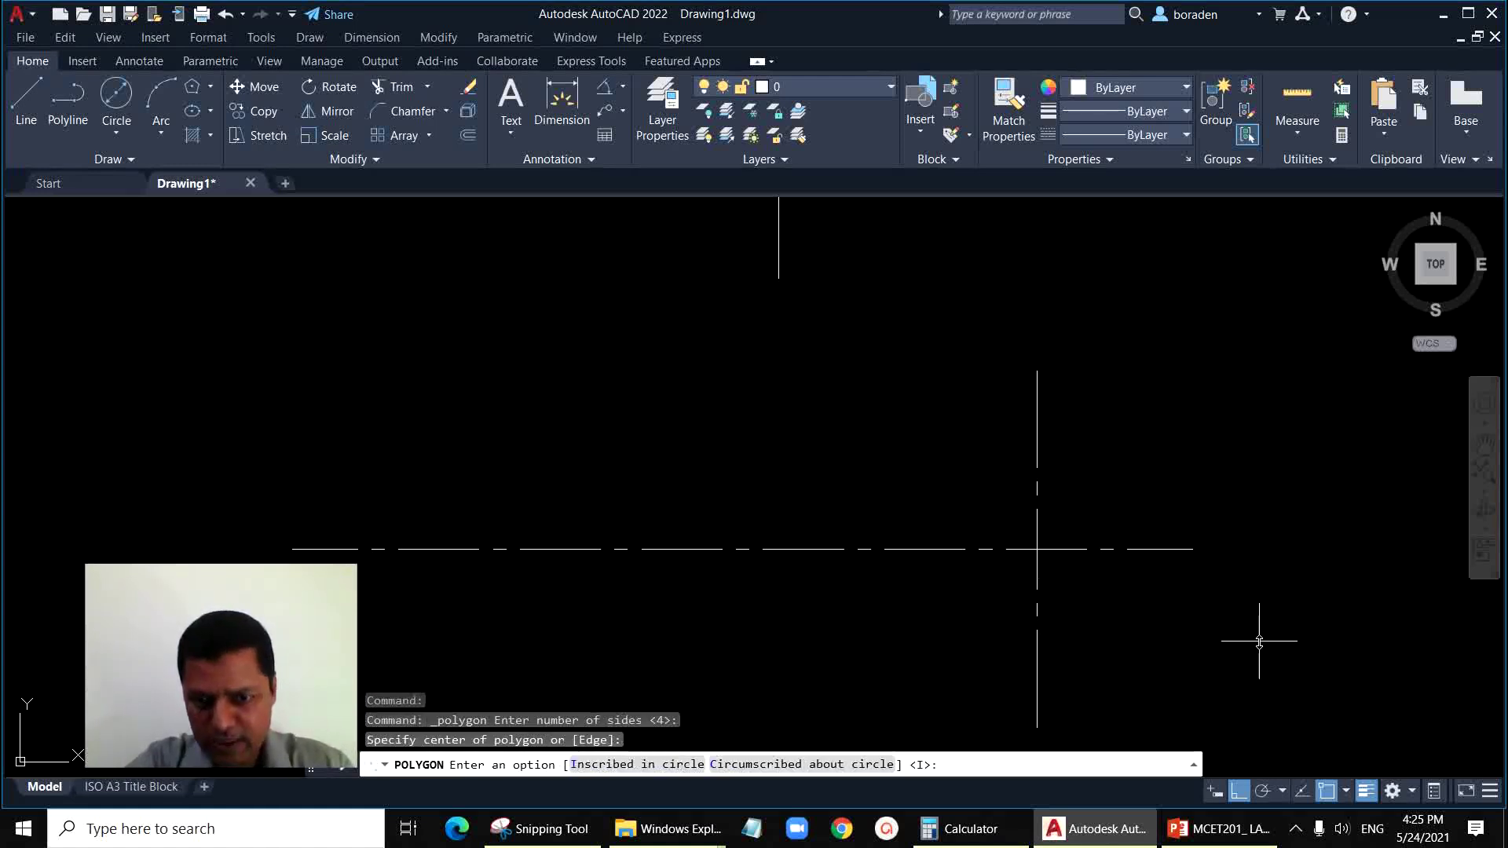
{"action": "type", "text": "C"}
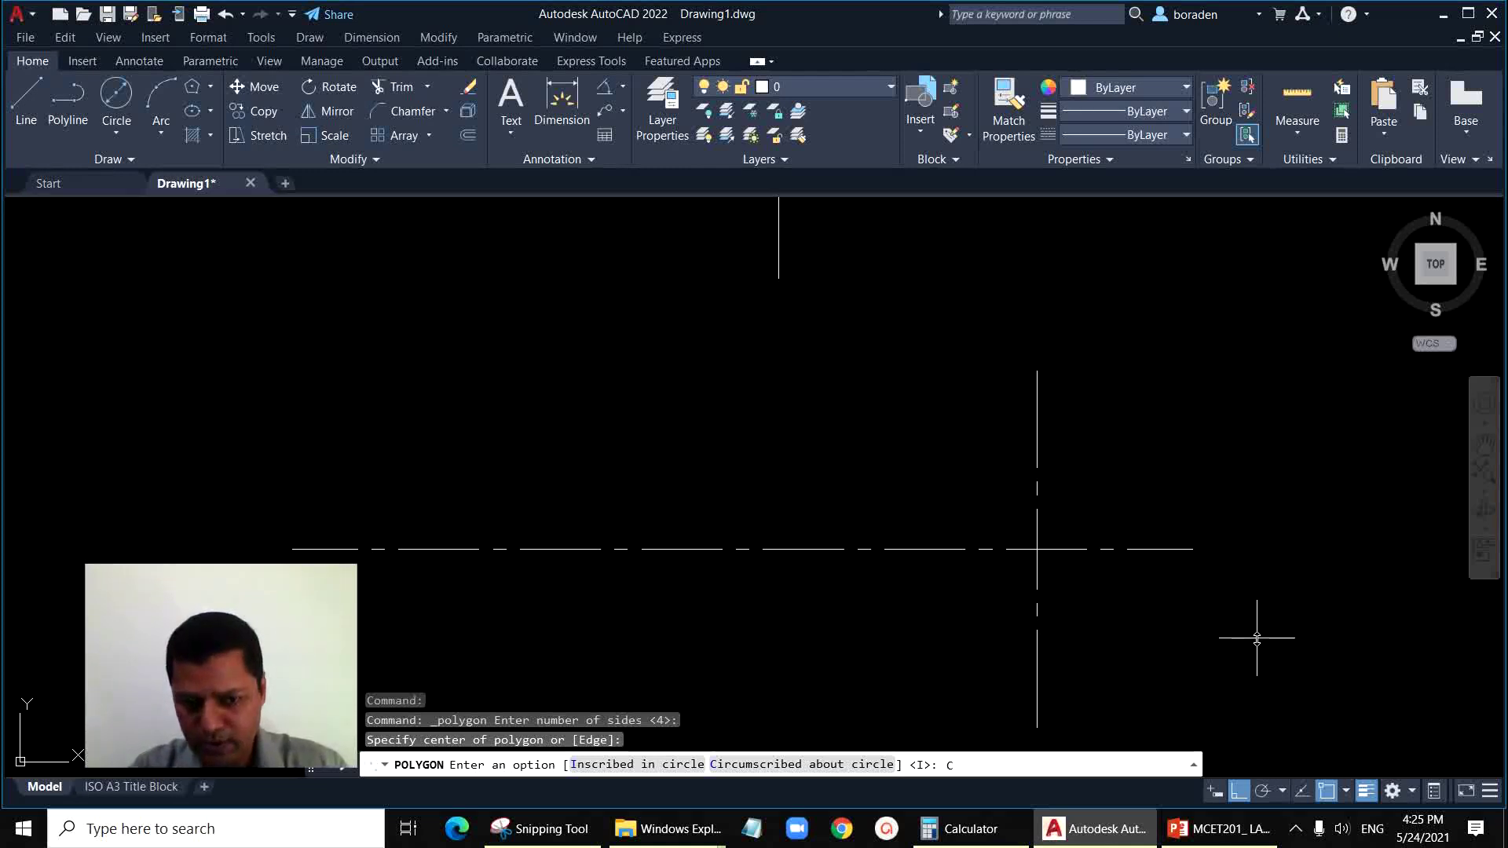
{"action": "key", "text": "Return"}
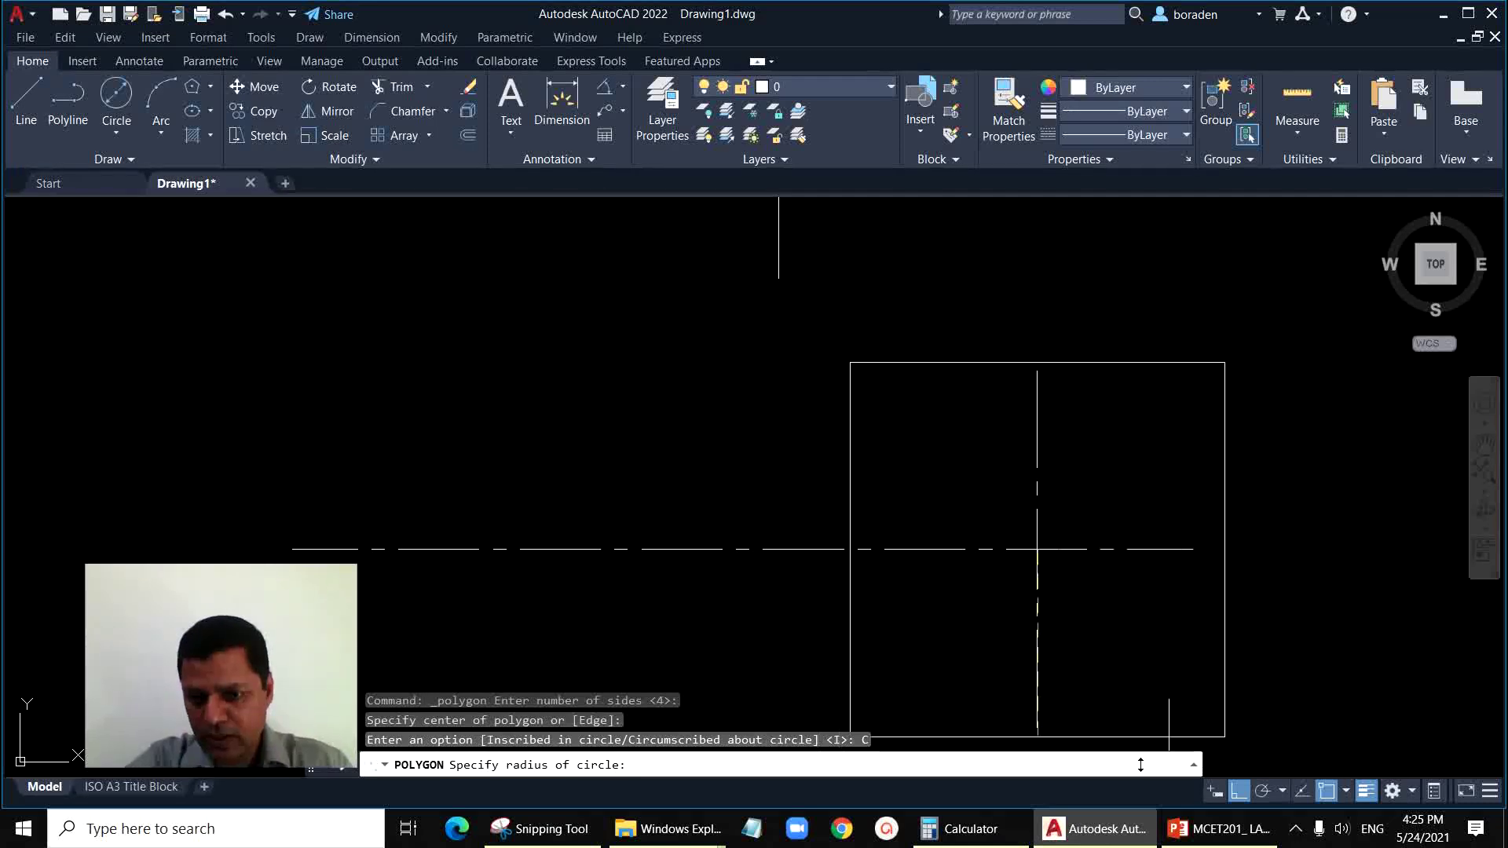
Step: Check the assignment slide for the given nut dimensions
{"action": "left_click", "coordinate": [1086, 842]}
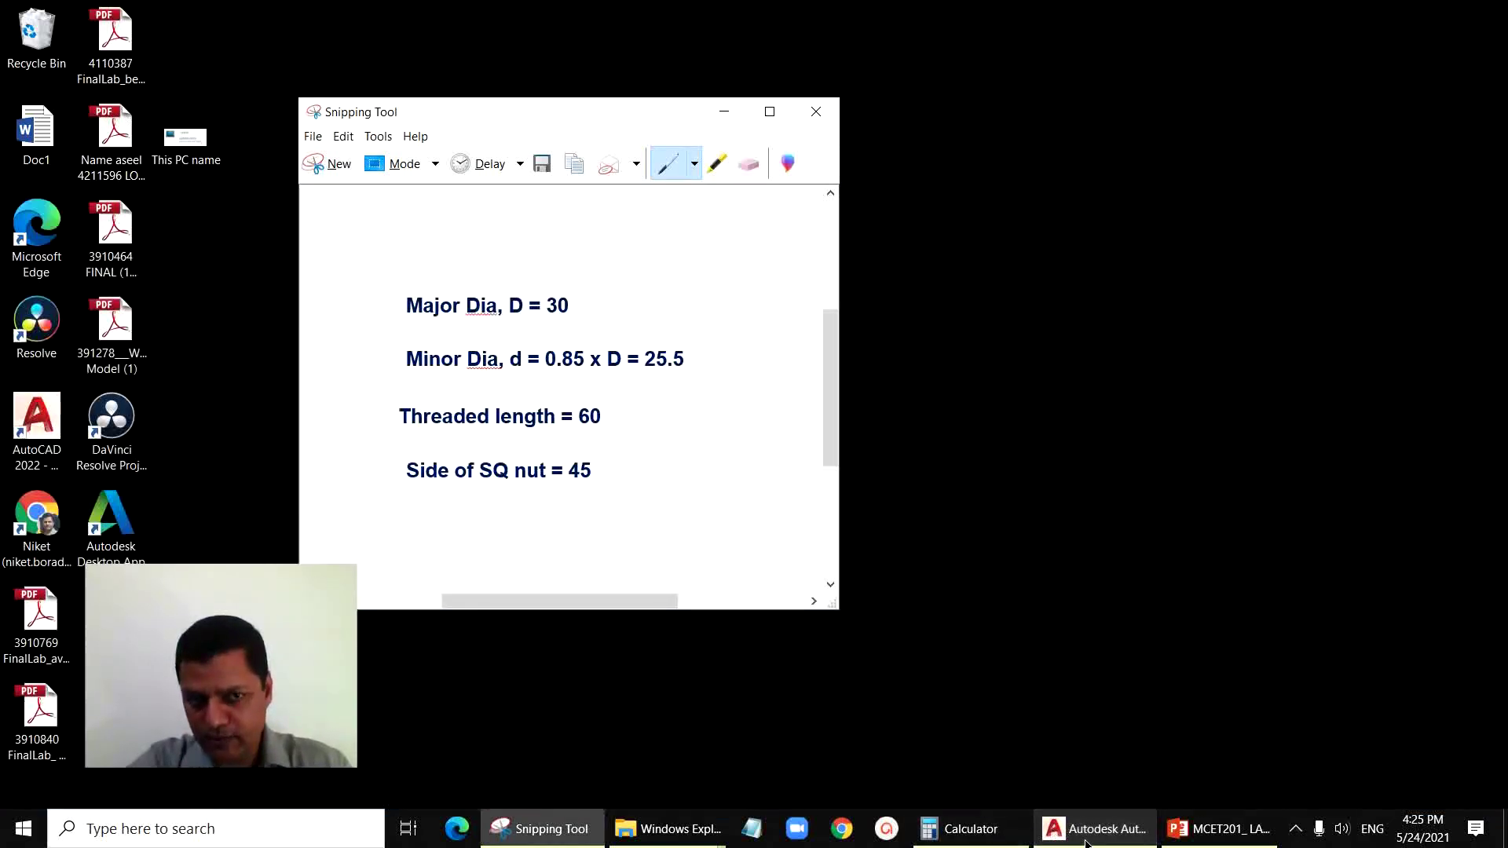
{"action": "left_click", "coordinate": [1087, 842]}
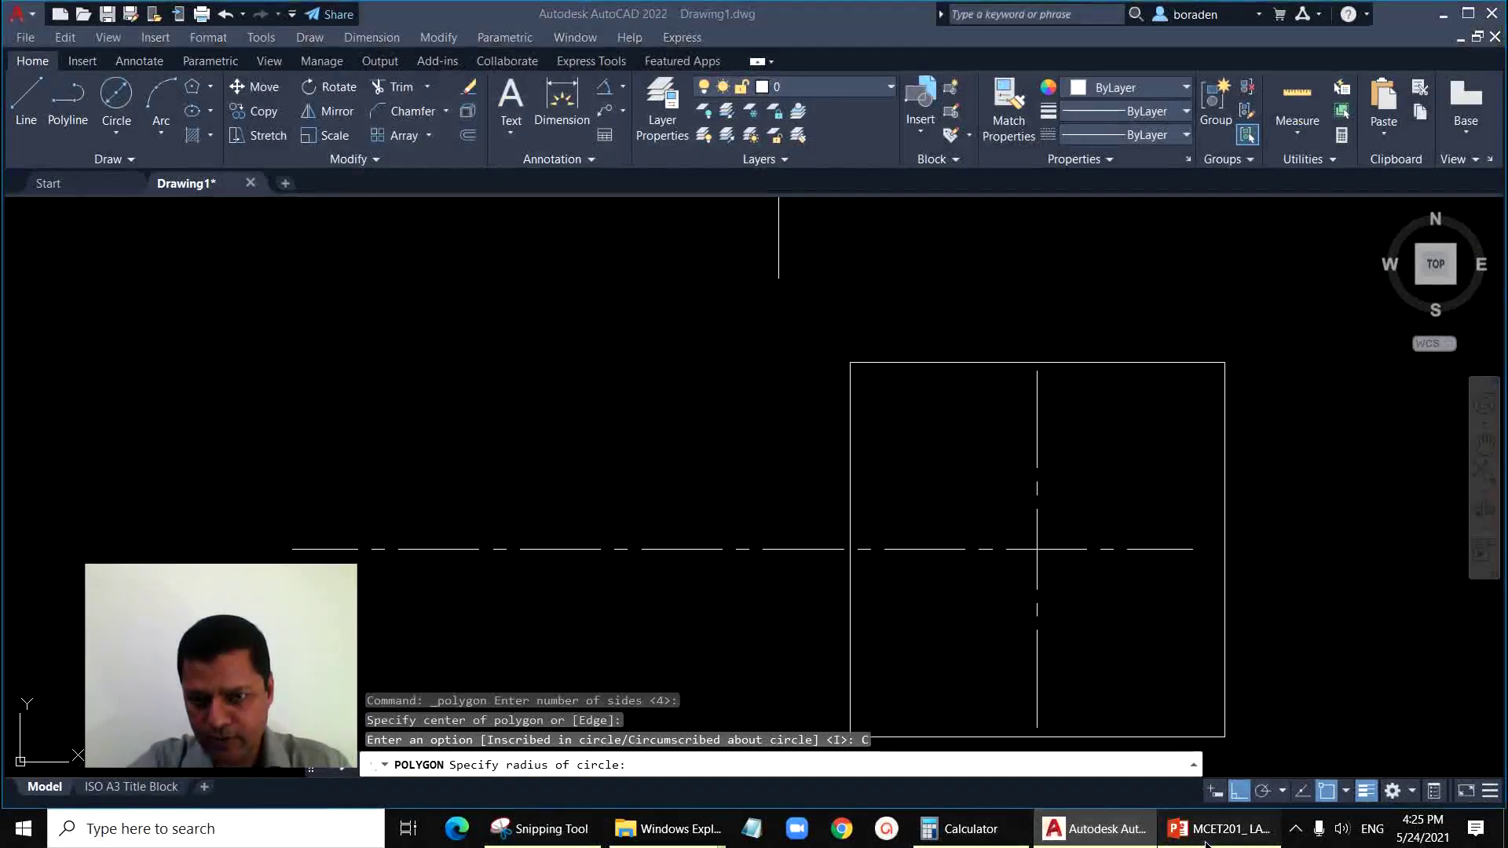
{"action": "left_click", "coordinate": [1206, 842]}
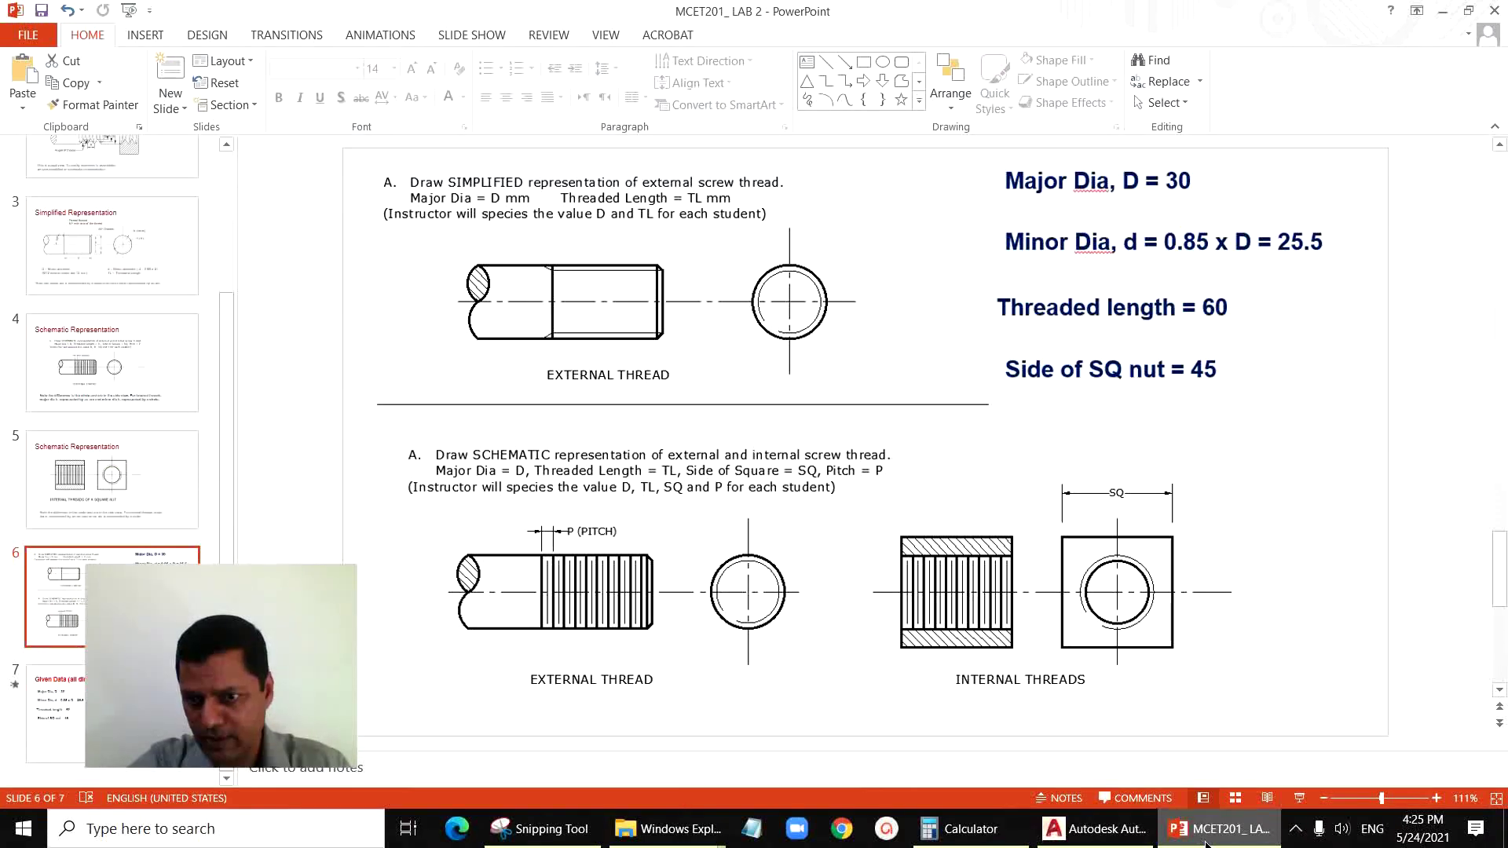
{"action": "left_click", "coordinate": [1207, 843]}
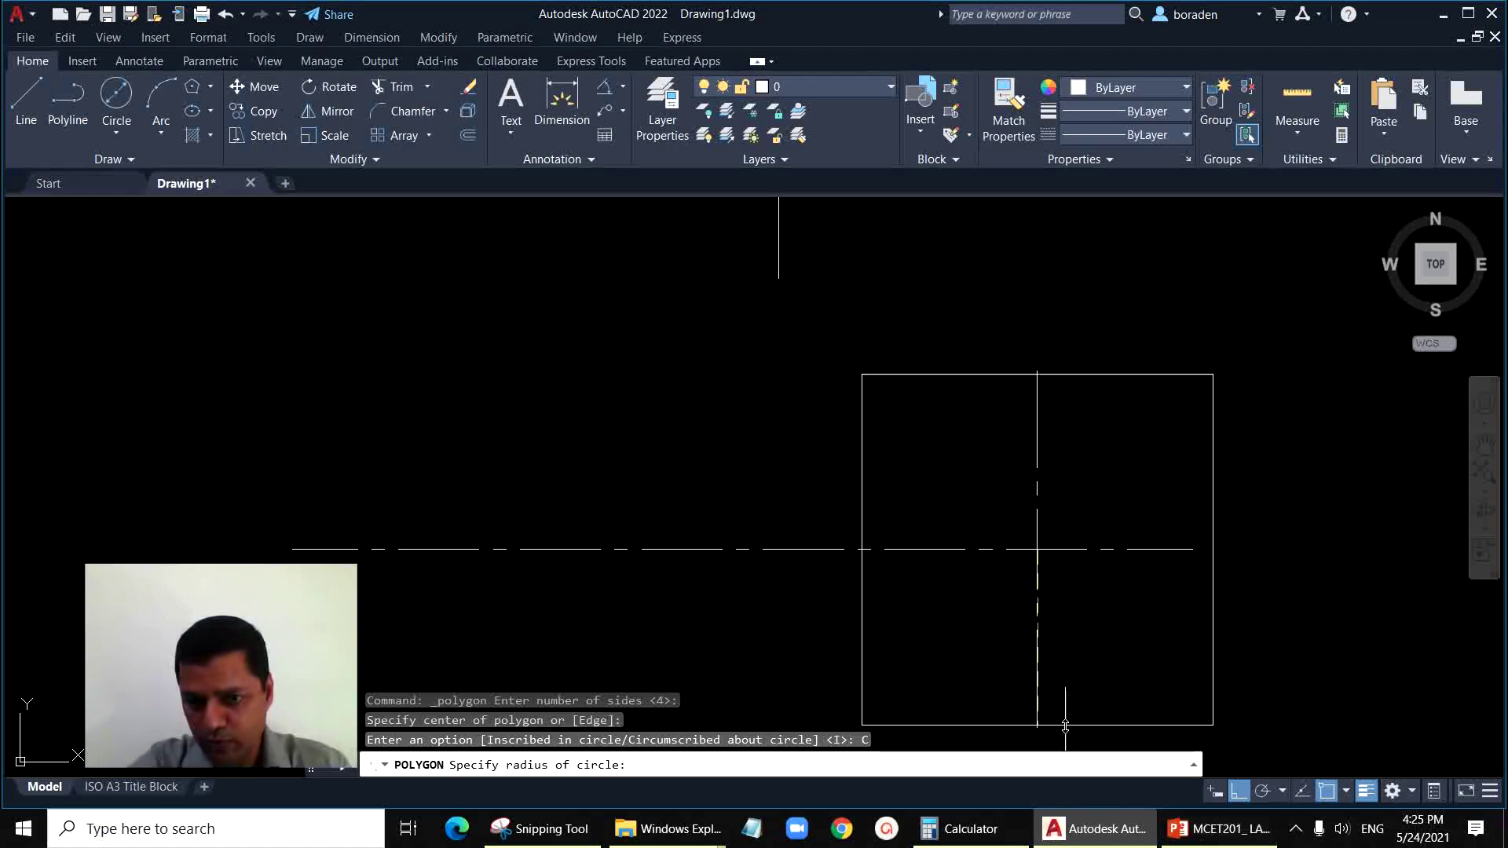
Step: Enter radius 22.5 to complete the 45-wide square nut outline
{"action": "type", "text": "22"}
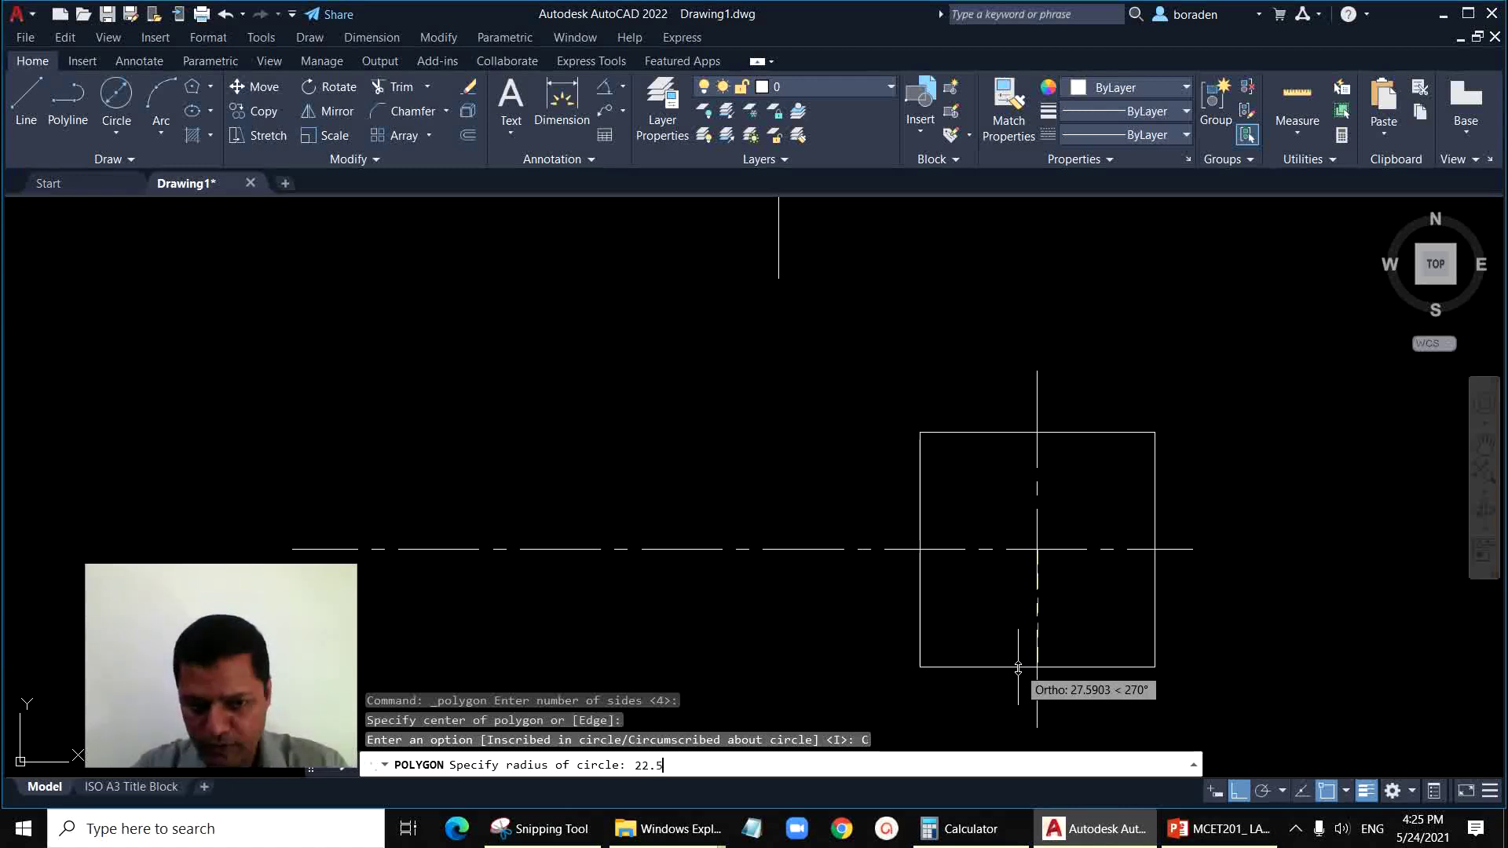
{"action": "type", "text": ".5"}
{"action": "key", "text": "Return"}
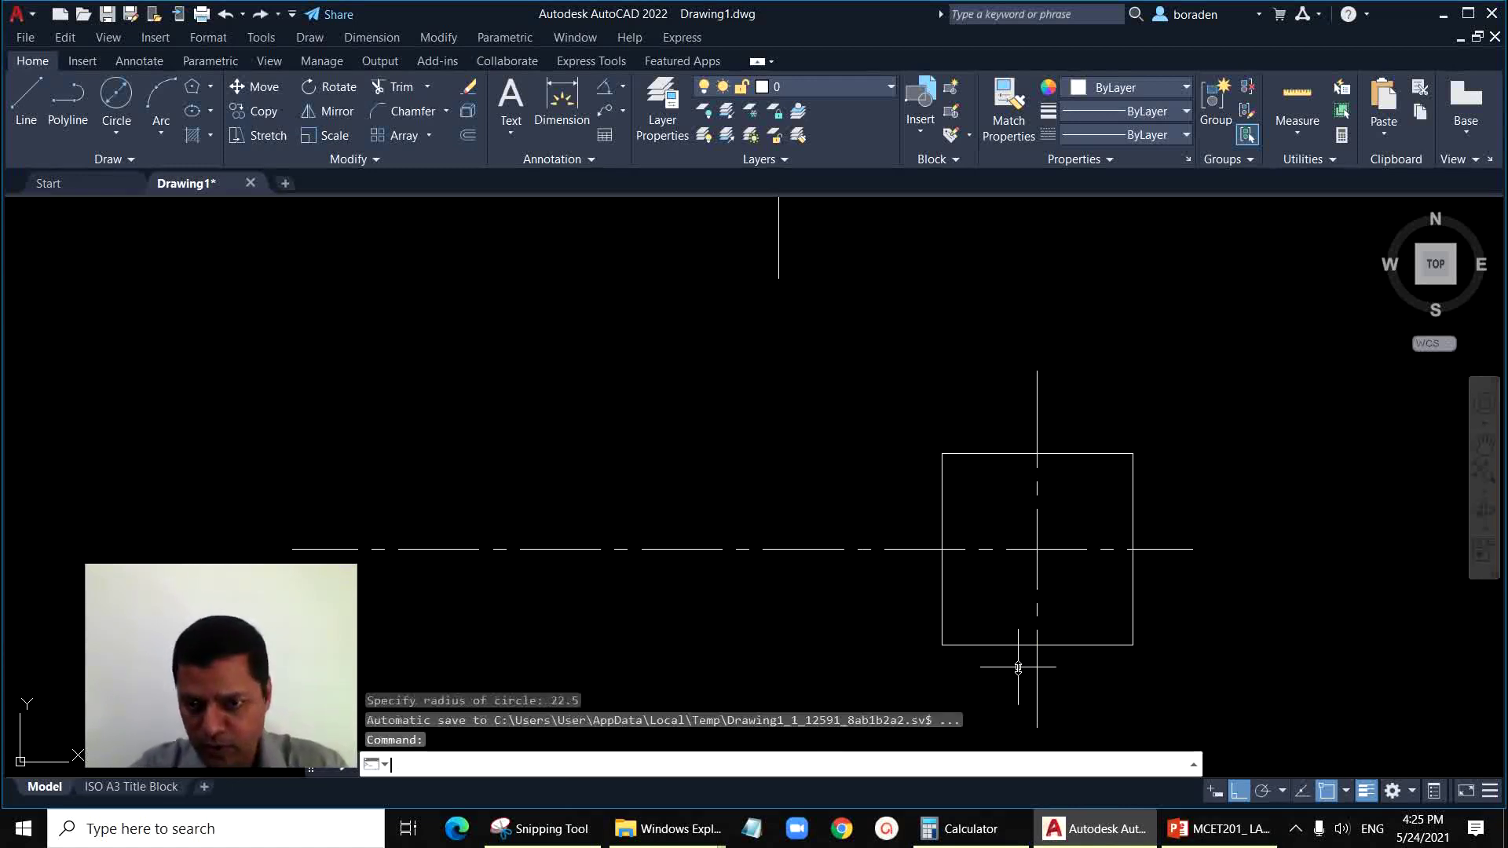
{"action": "left_click", "coordinate": [625, 89]}
Step: Add a 45 linear dimension along the square's right side, then delete it
{"action": "left_click", "coordinate": [644, 118]}
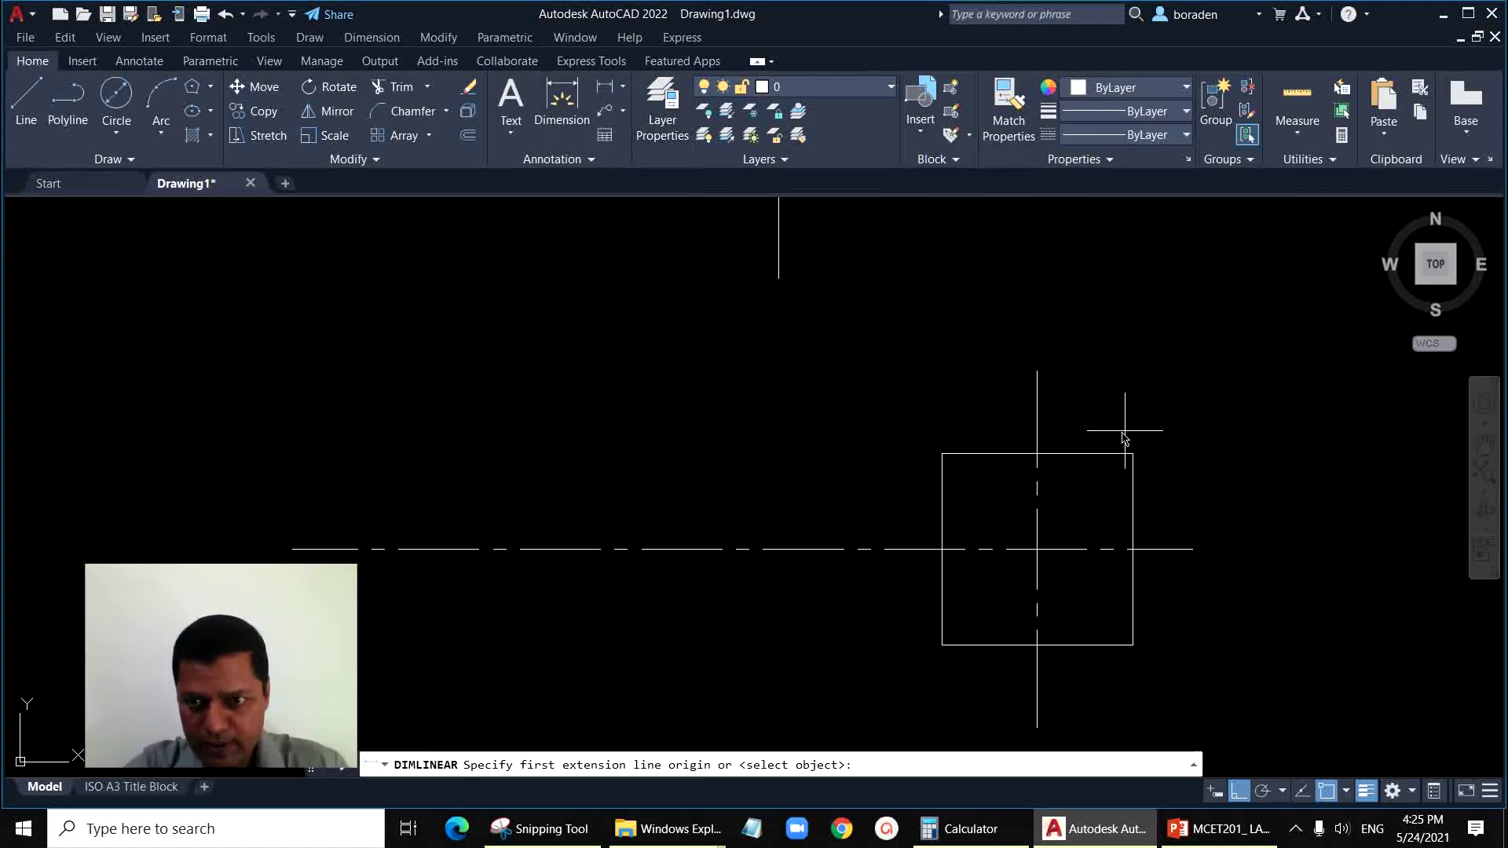
{"action": "left_click", "coordinate": [1133, 454]}
{"action": "left_click", "coordinate": [1133, 644]}
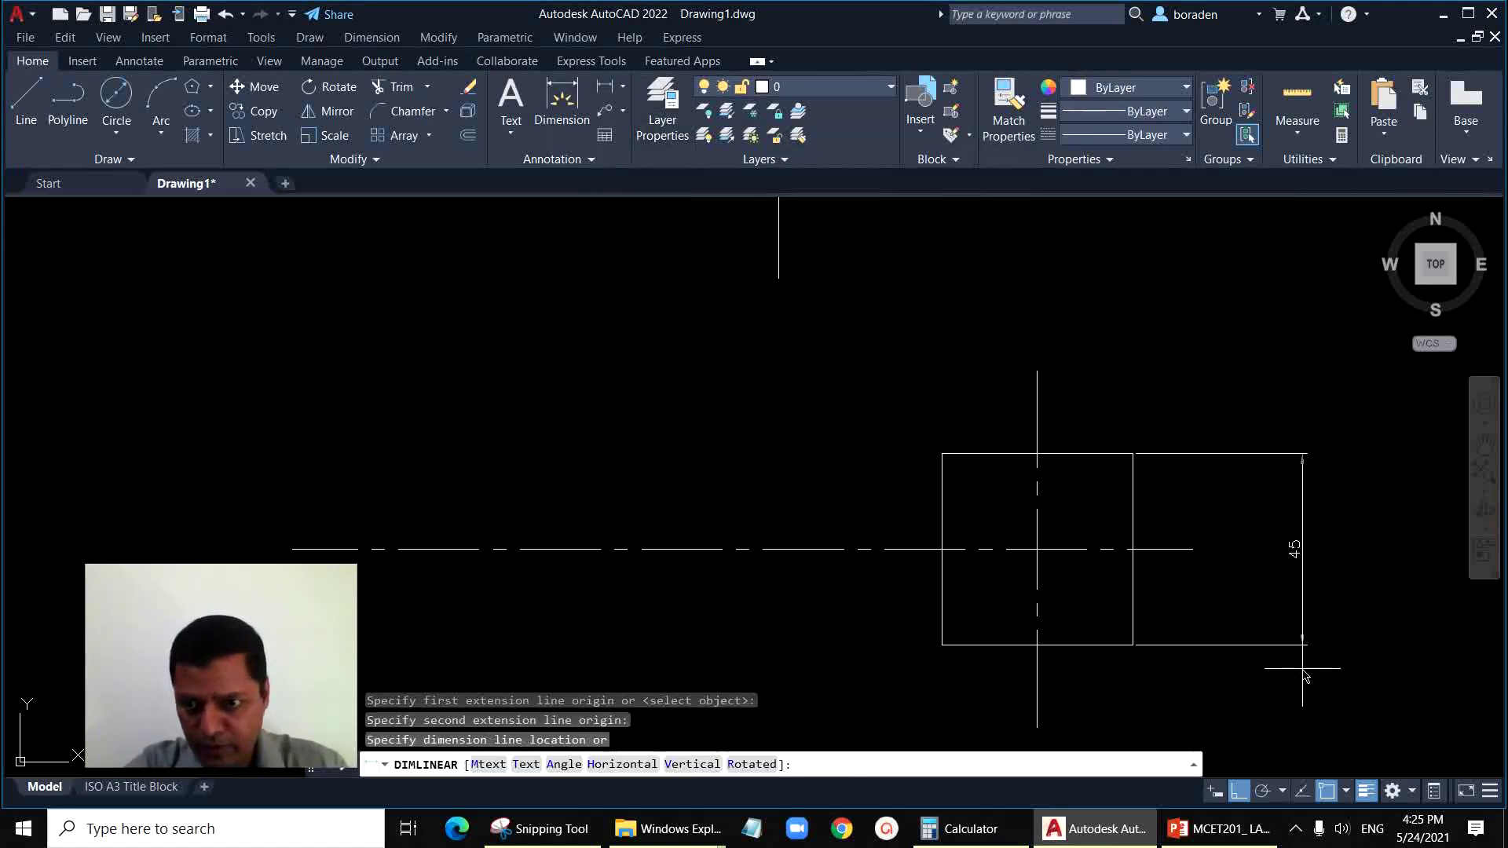
{"action": "left_click", "coordinate": [1303, 679]}
{"action": "left_click", "coordinate": [1344, 616]}
{"action": "left_click", "coordinate": [1267, 650]}
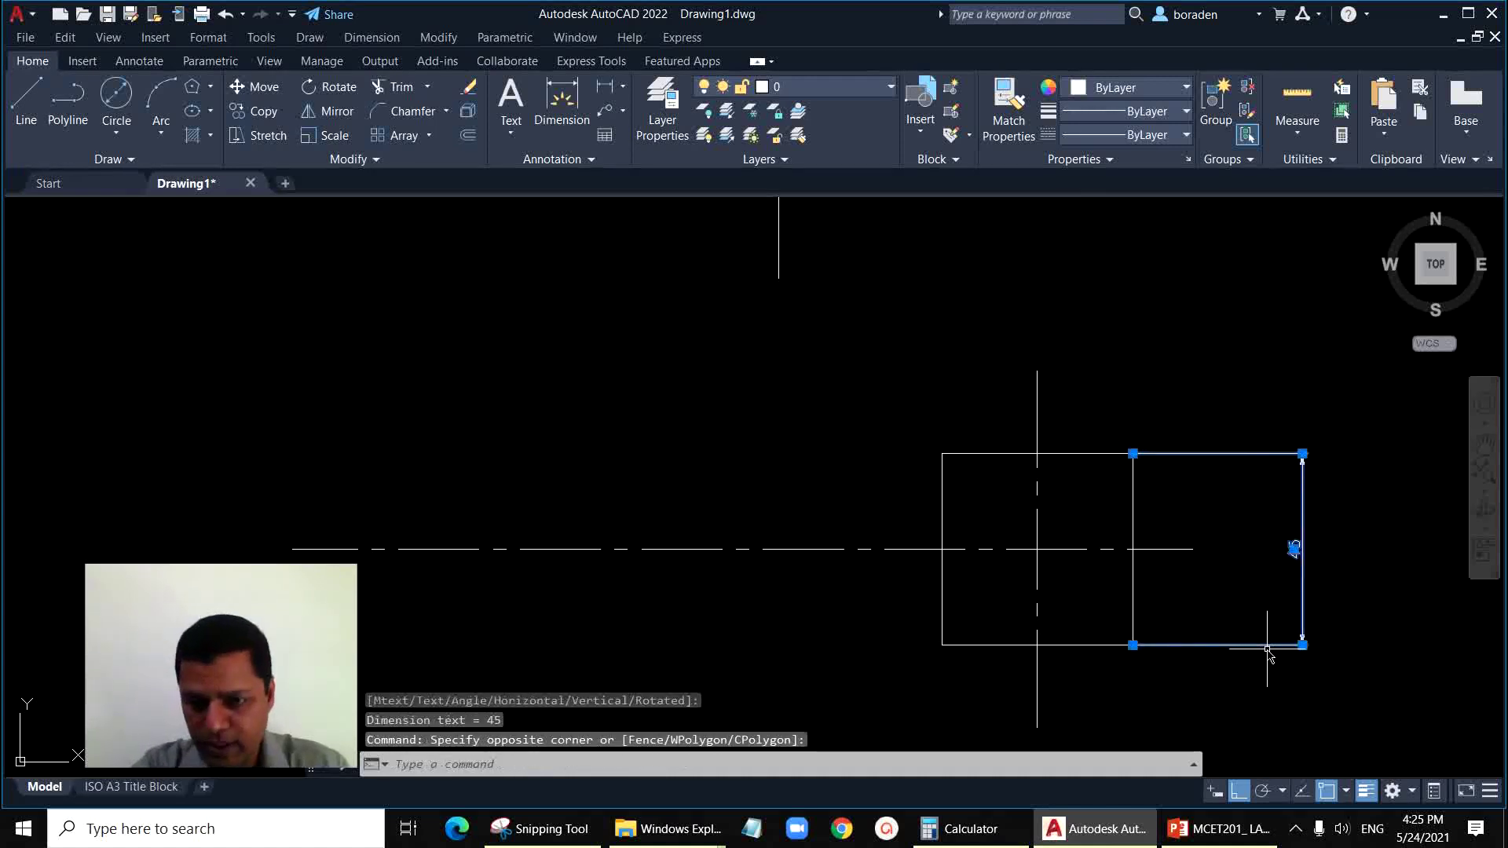
{"action": "key", "text": "Delete"}
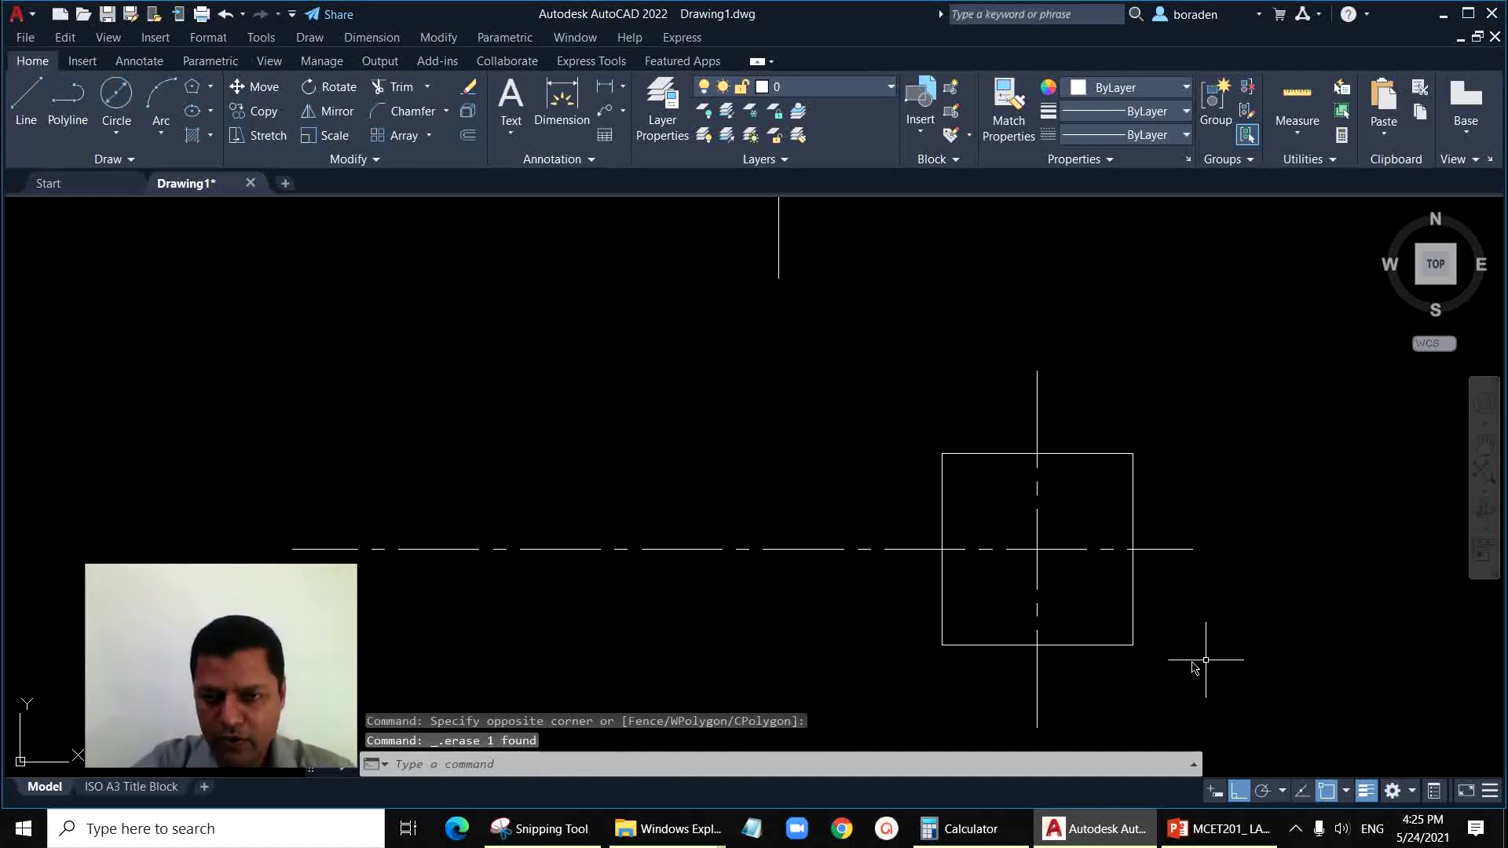
Step: Draw concentric circles of diameter 30 and 25.5 at the centre-line crossing
{"action": "scroll", "coordinate": [1119, 621], "scroll_direction": "up", "scroll_amount": 2}
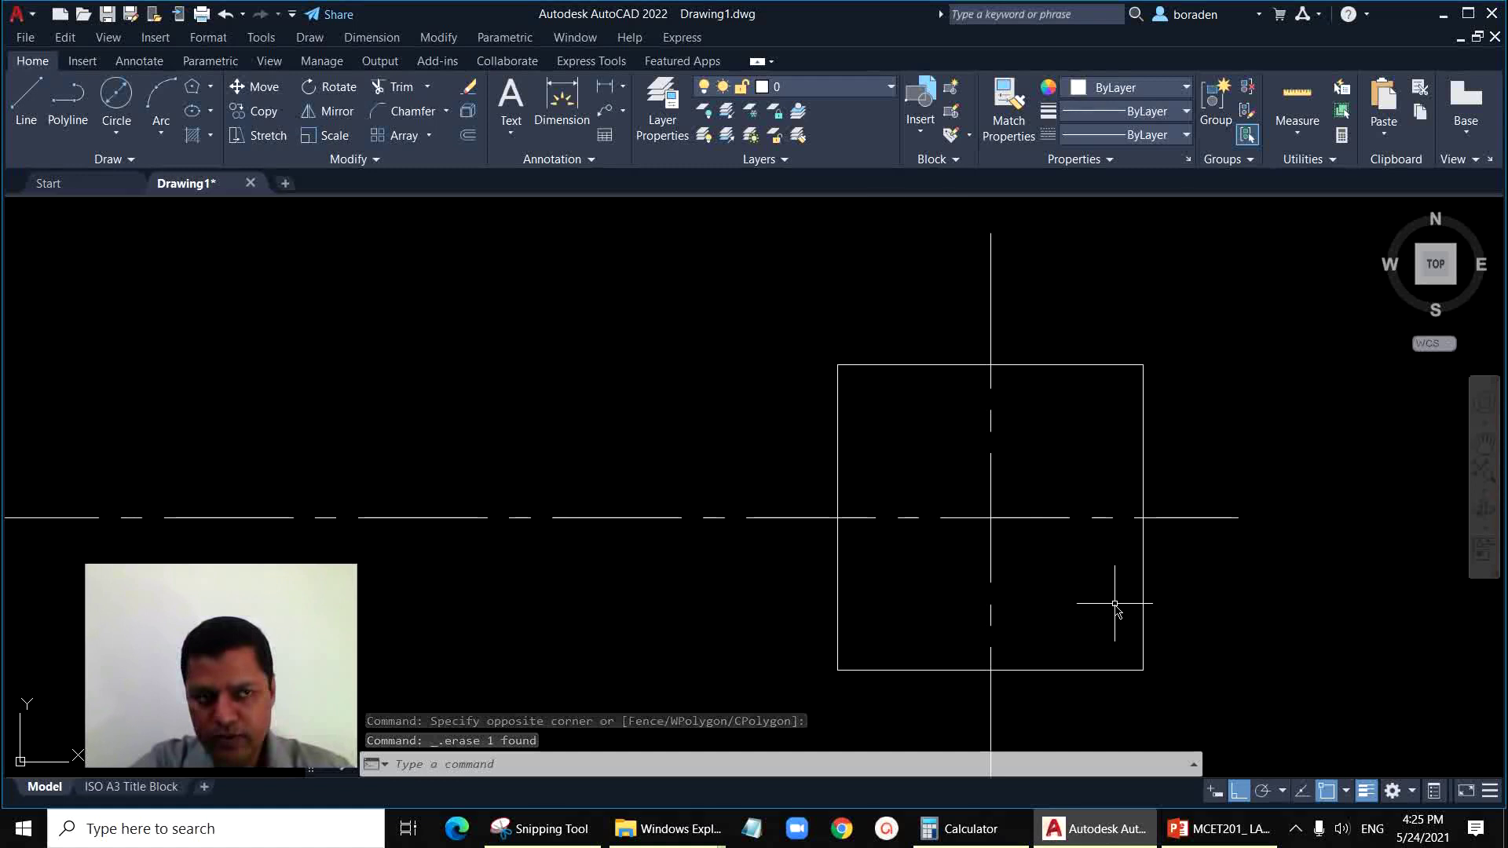
{"action": "left_click", "coordinate": [116, 131]}
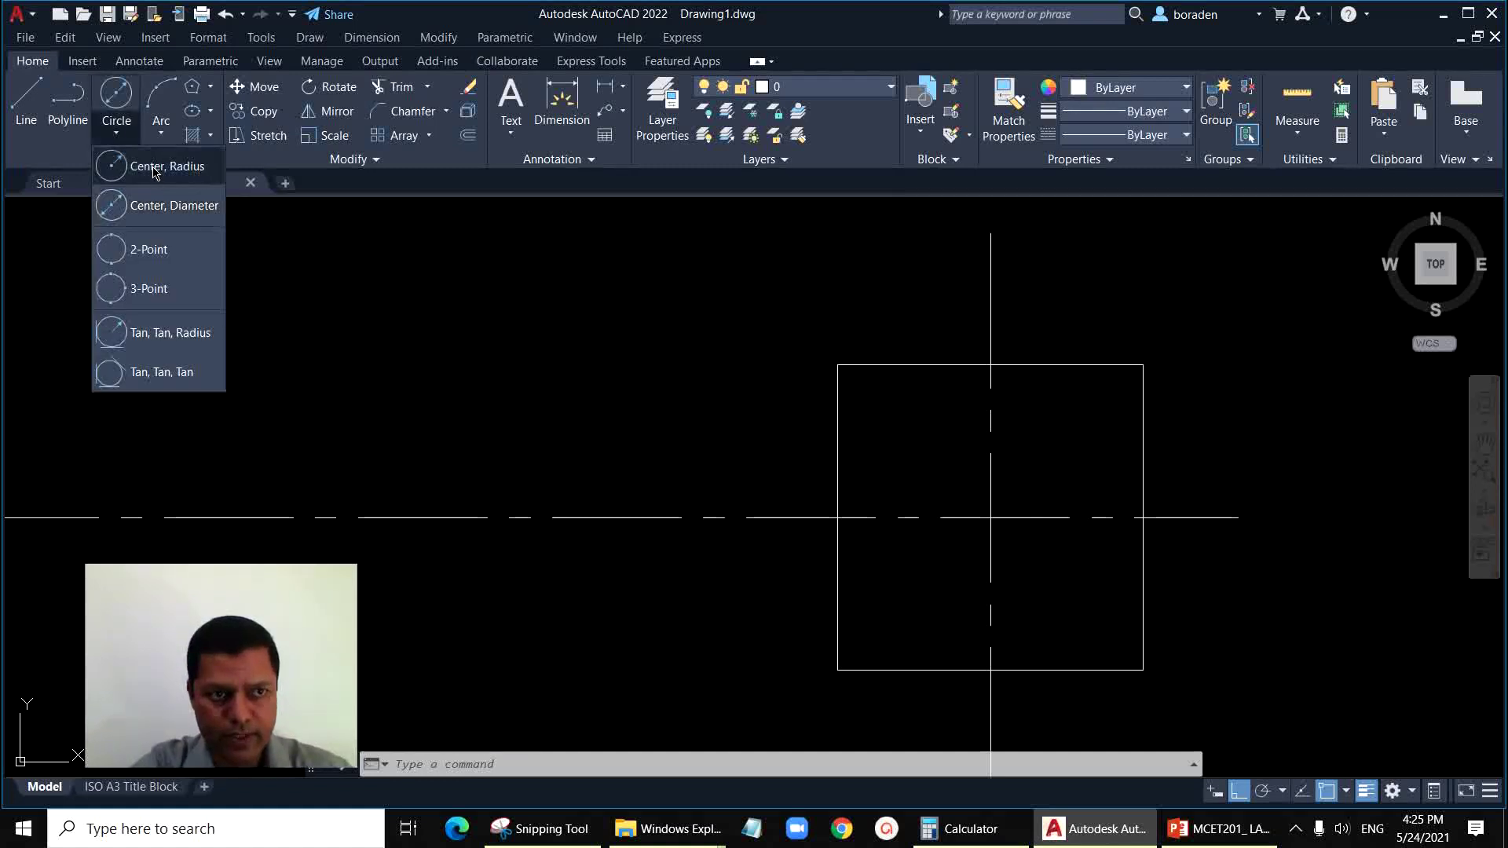
{"action": "left_click", "coordinate": [173, 206]}
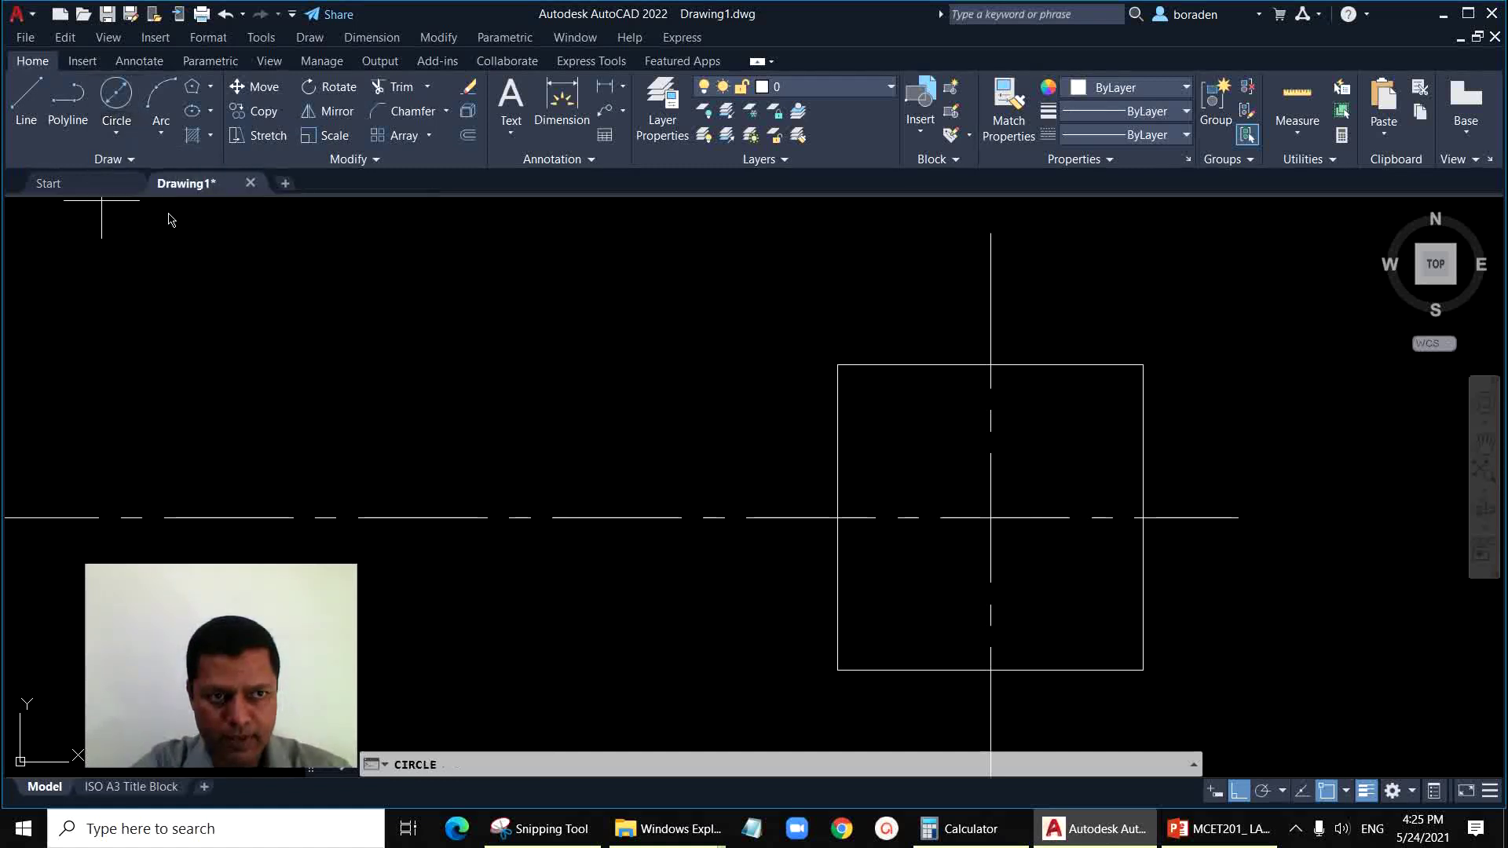
{"action": "left_click", "coordinate": [990, 518]}
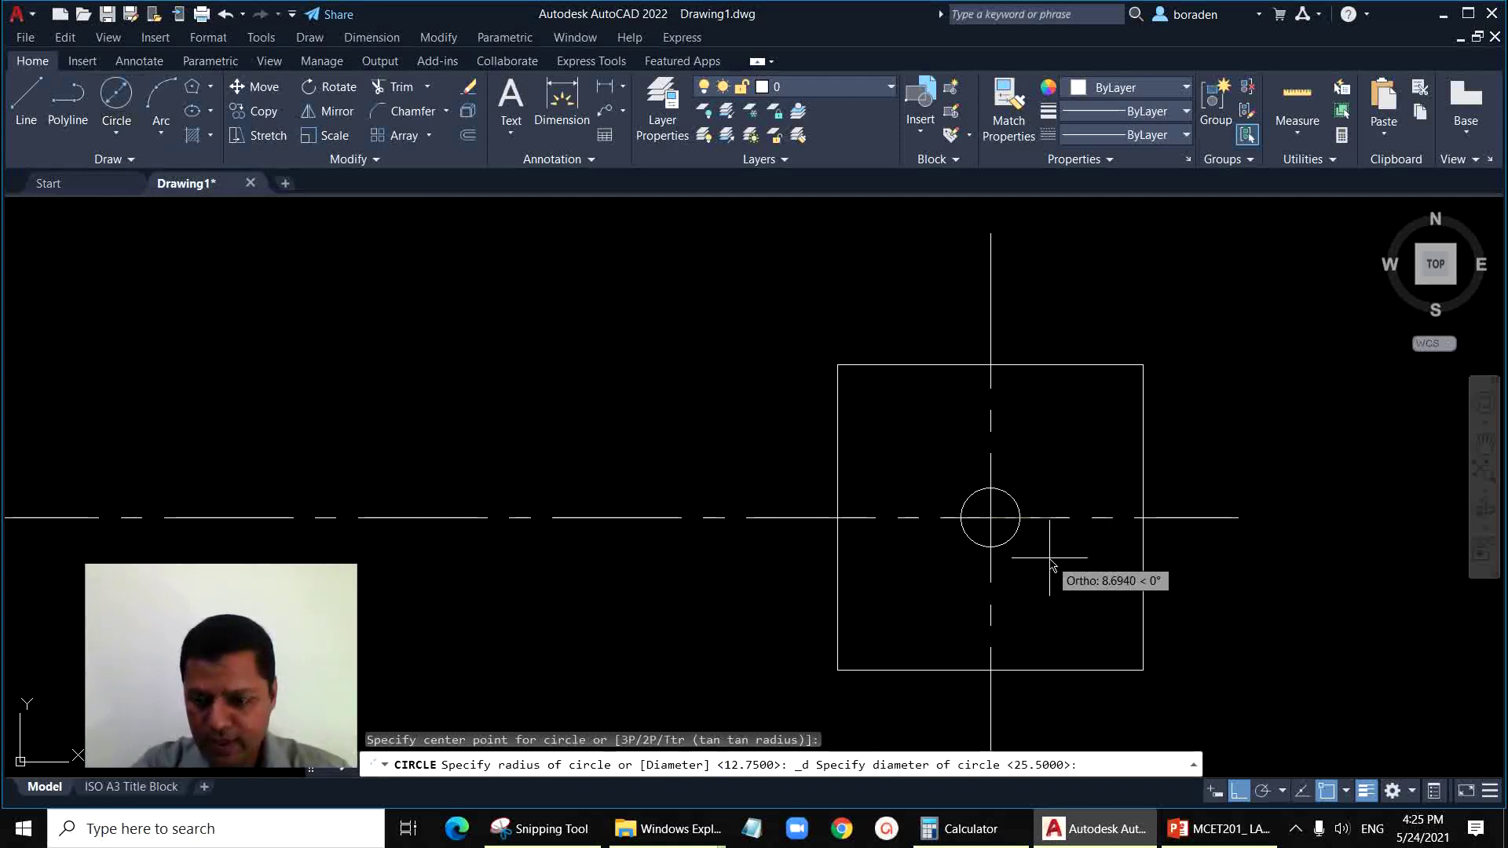
{"action": "type", "text": "30"}
{"action": "key", "text": "Return"}
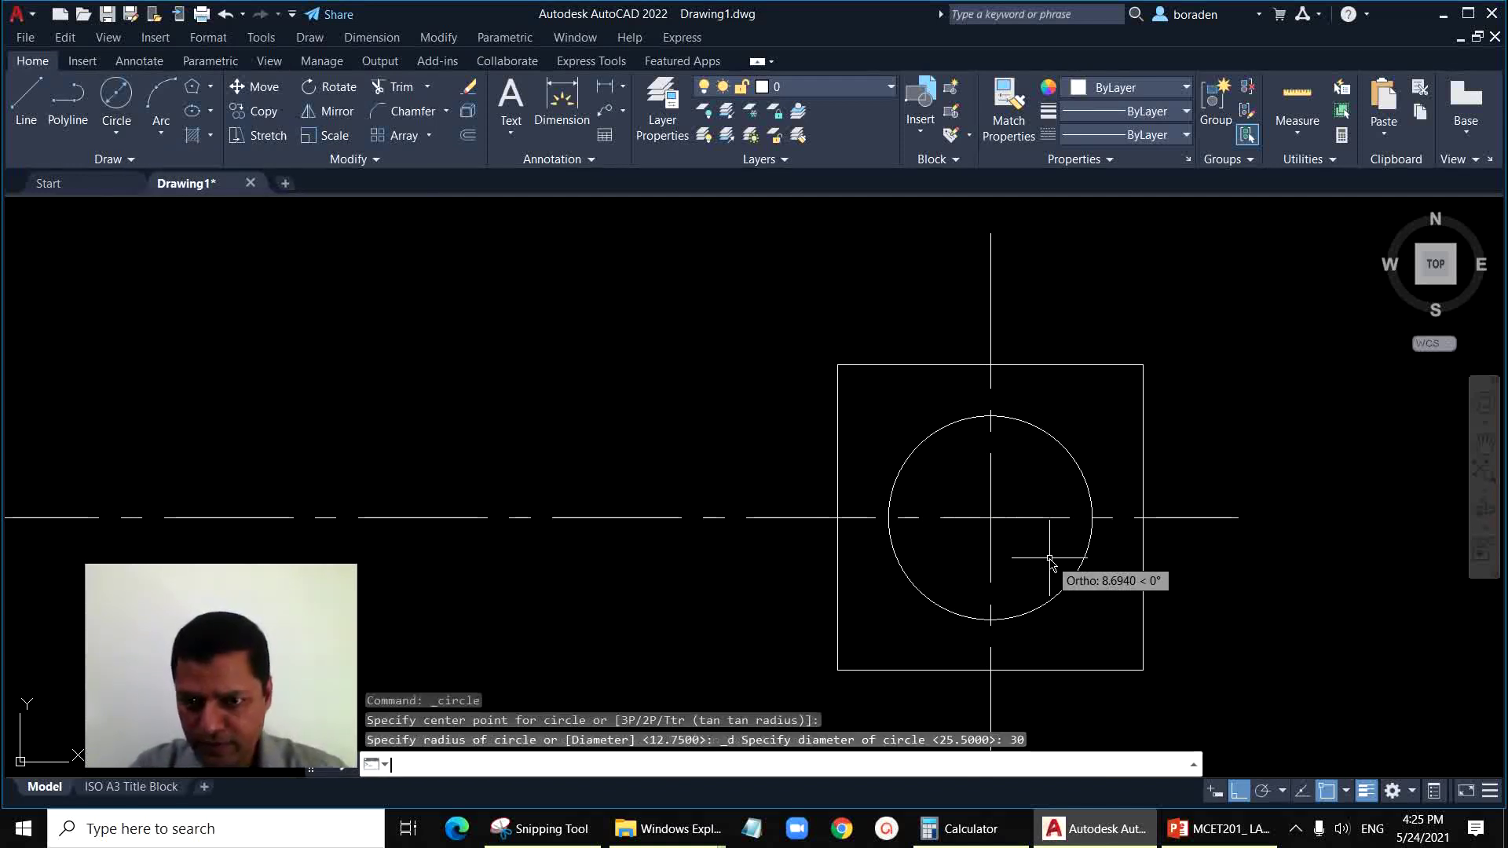
{"action": "left_click", "coordinate": [115, 140]}
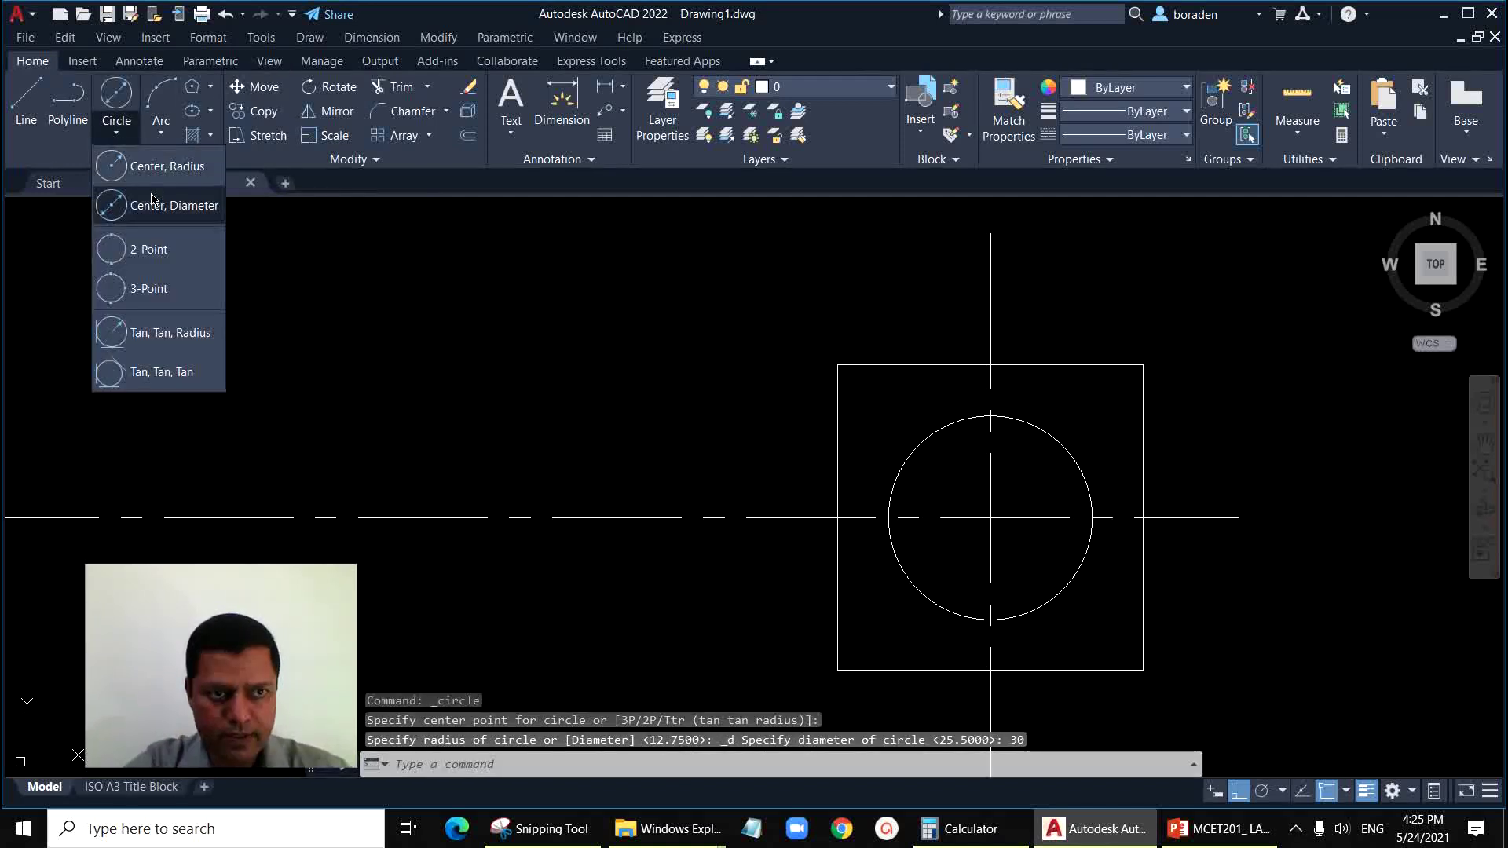
{"action": "left_click", "coordinate": [155, 205]}
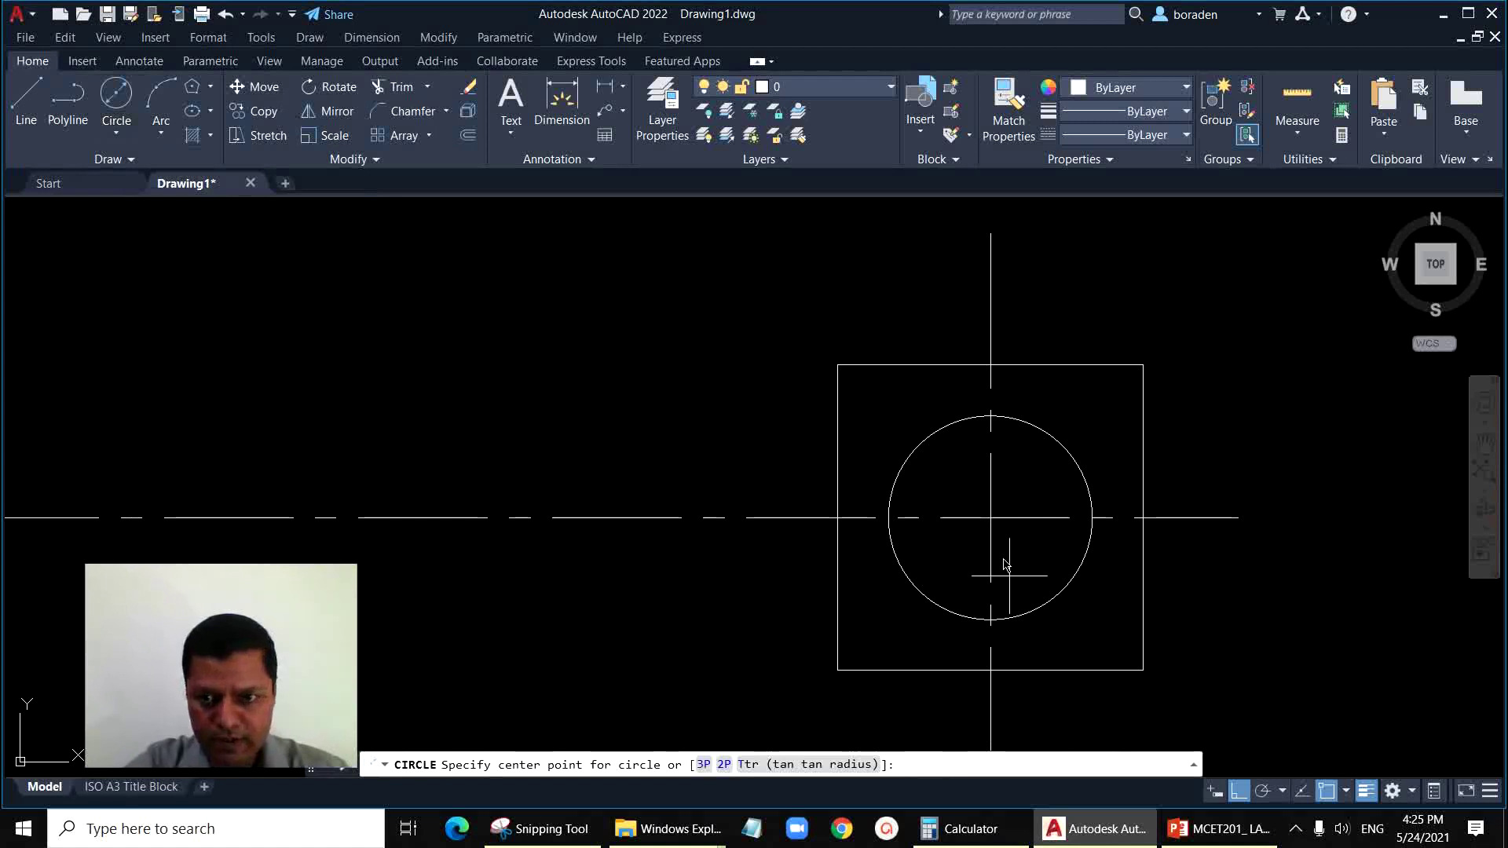
{"action": "left_click", "coordinate": [990, 517]}
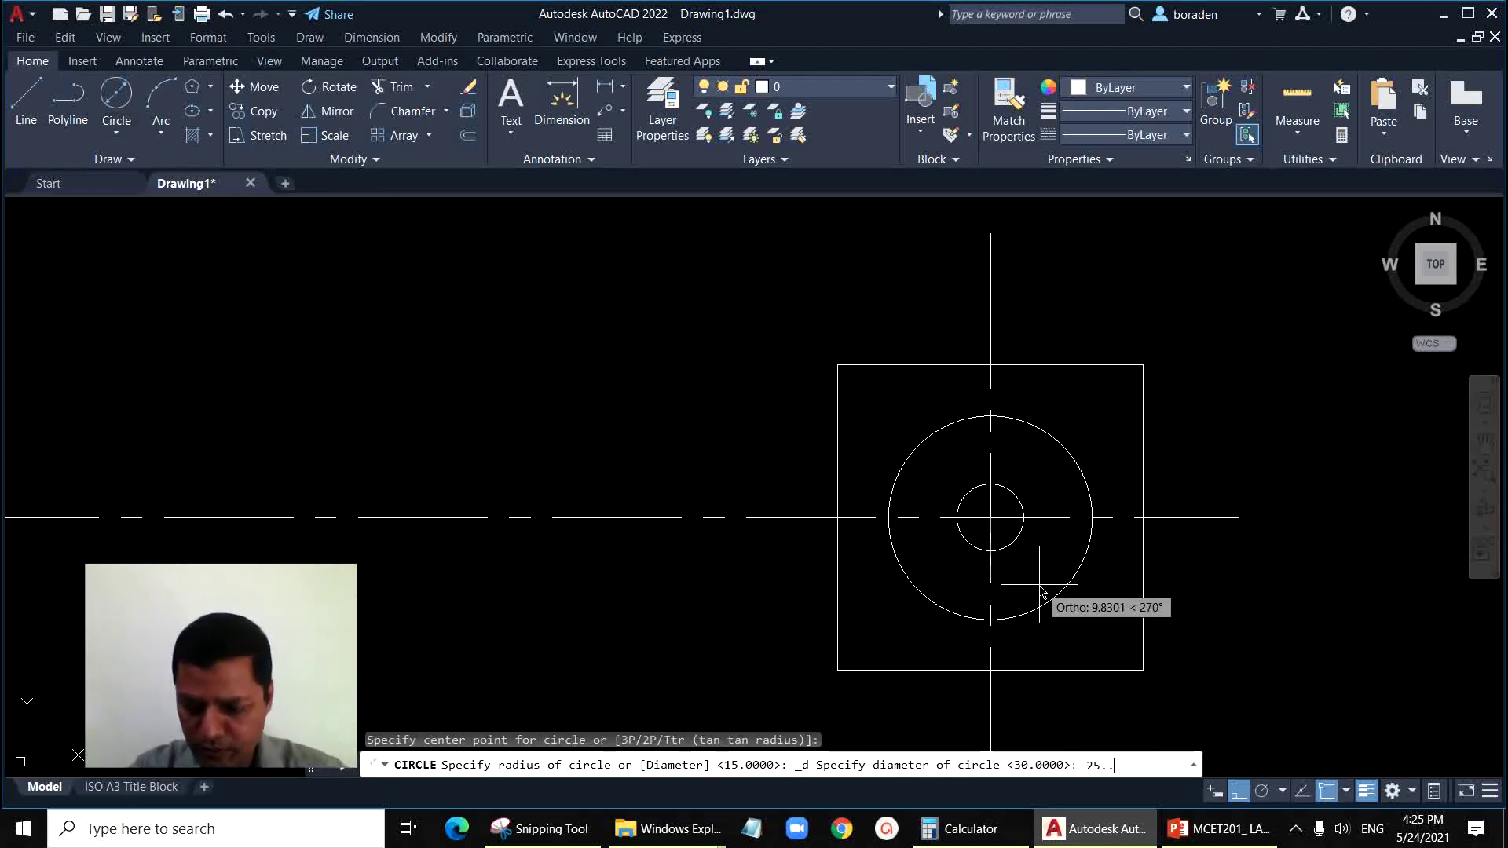
{"action": "key", "text": "BackSpace"}
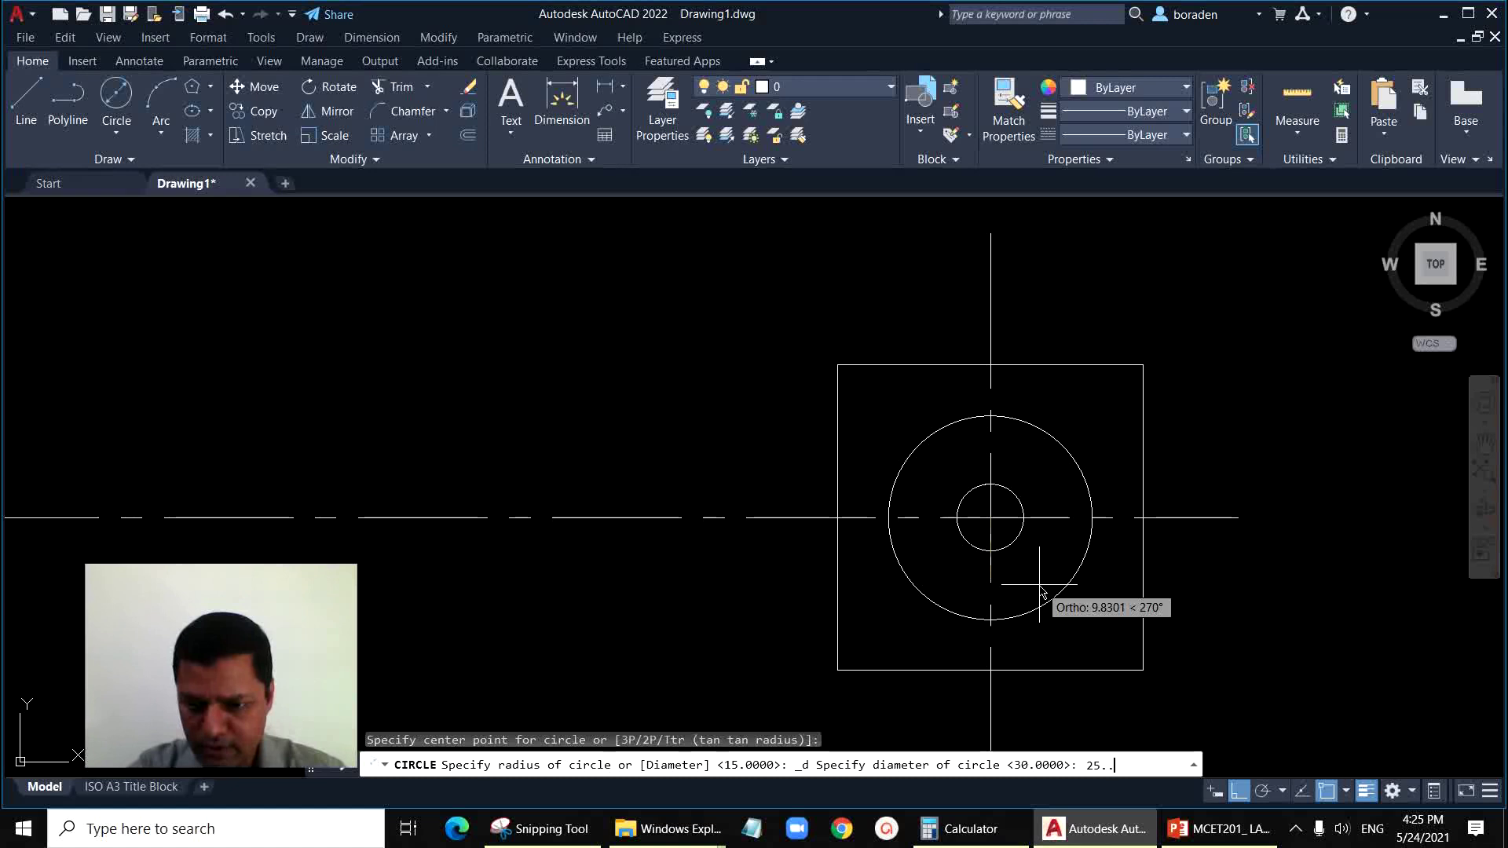
{"action": "key", "text": "Return"}
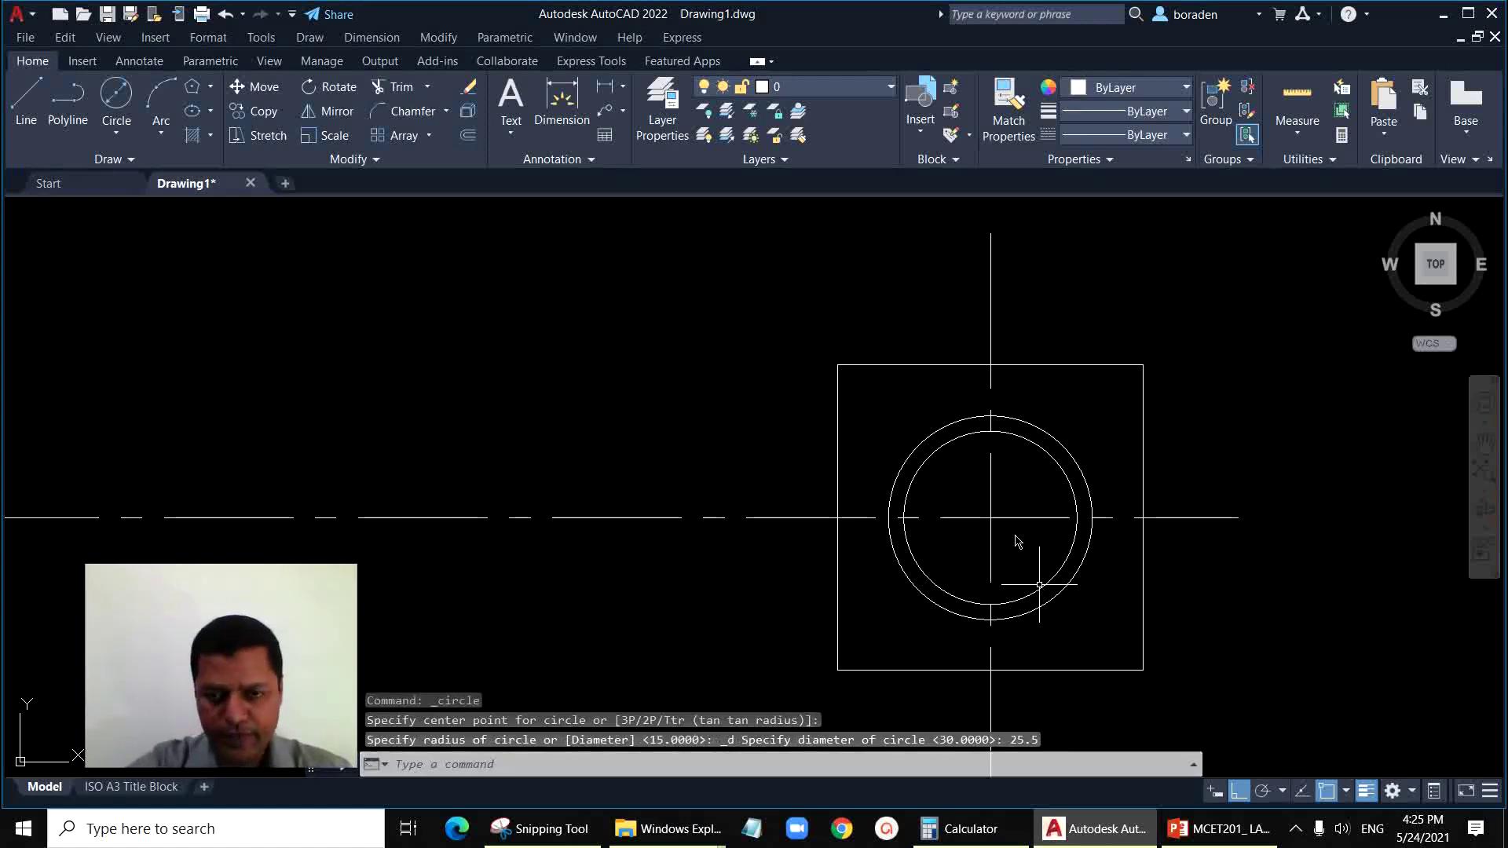
{"action": "scroll", "coordinate": [1224, 502], "scroll_direction": "down", "scroll_amount": 2}
Step: Draw a 40-unit spacer line leftward from the square's top-left corner
{"action": "left_click", "coordinate": [25, 100]}
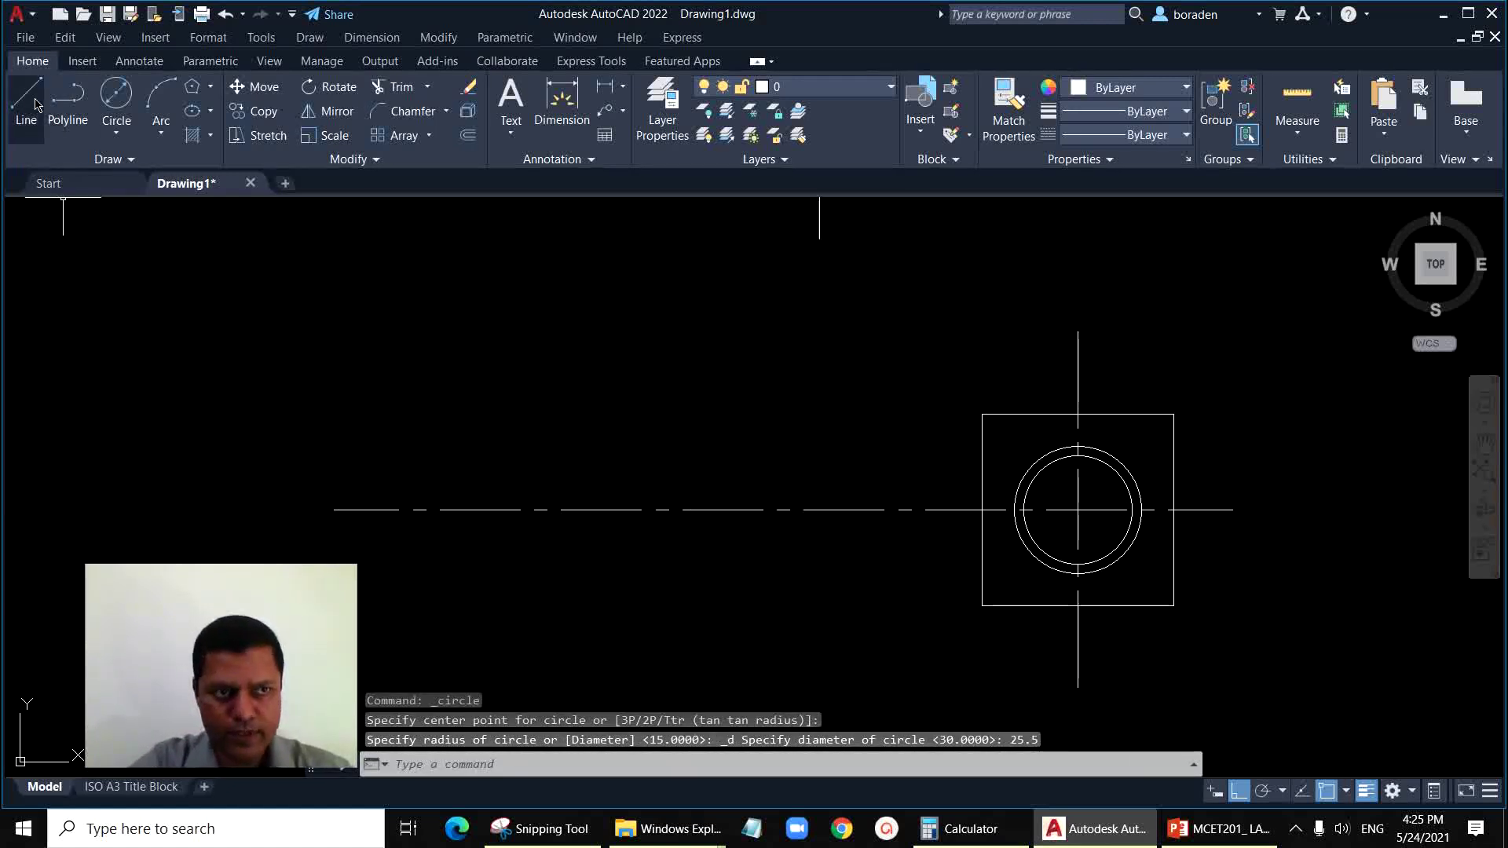
{"action": "left_click", "coordinate": [983, 415]}
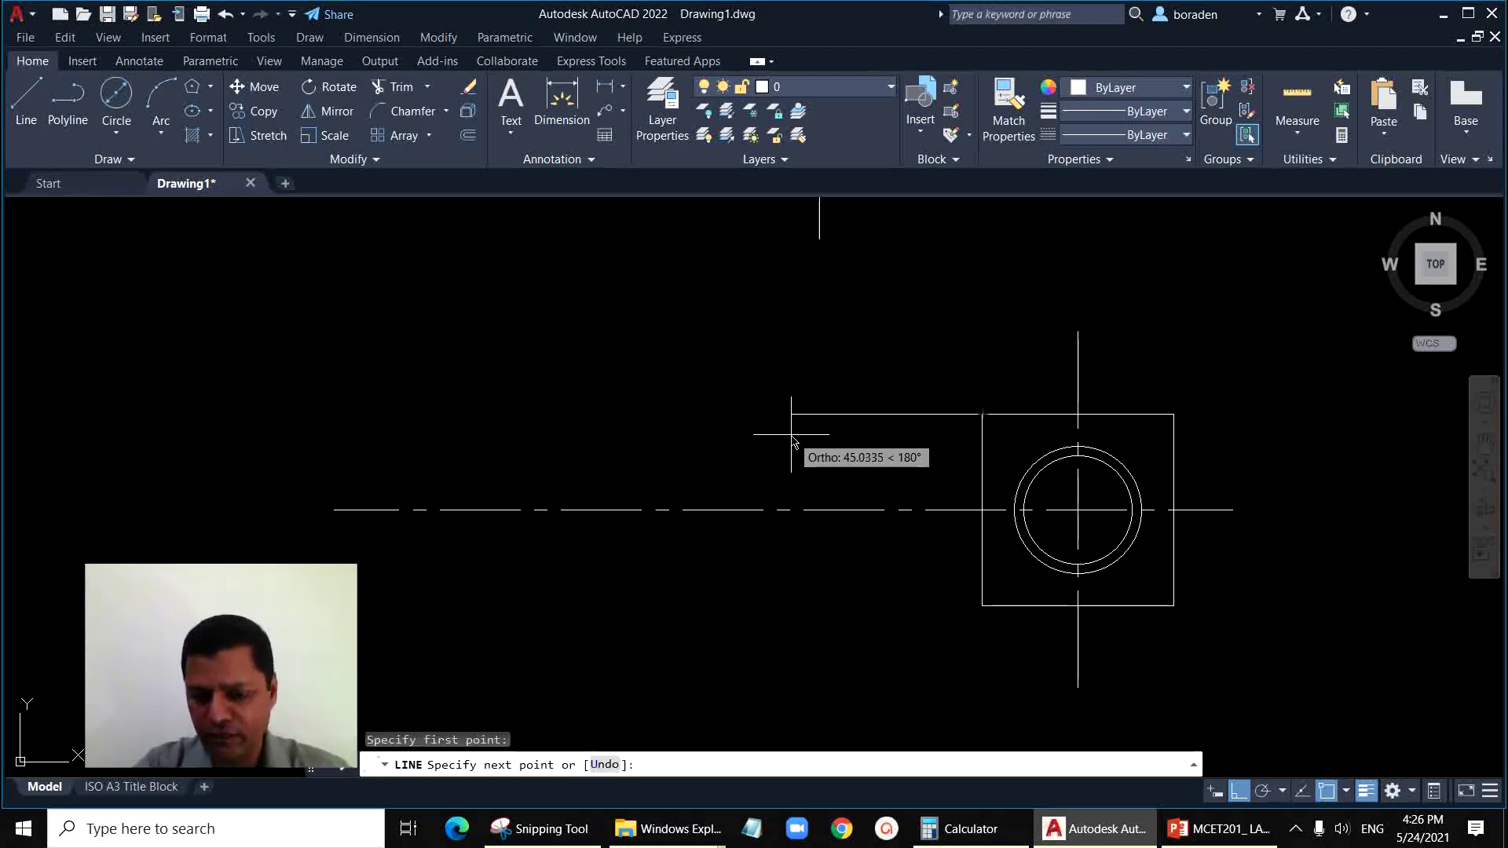
{"action": "type", "text": "40"}
{"action": "key", "text": "Return"}
{"action": "key", "text": "Return"}
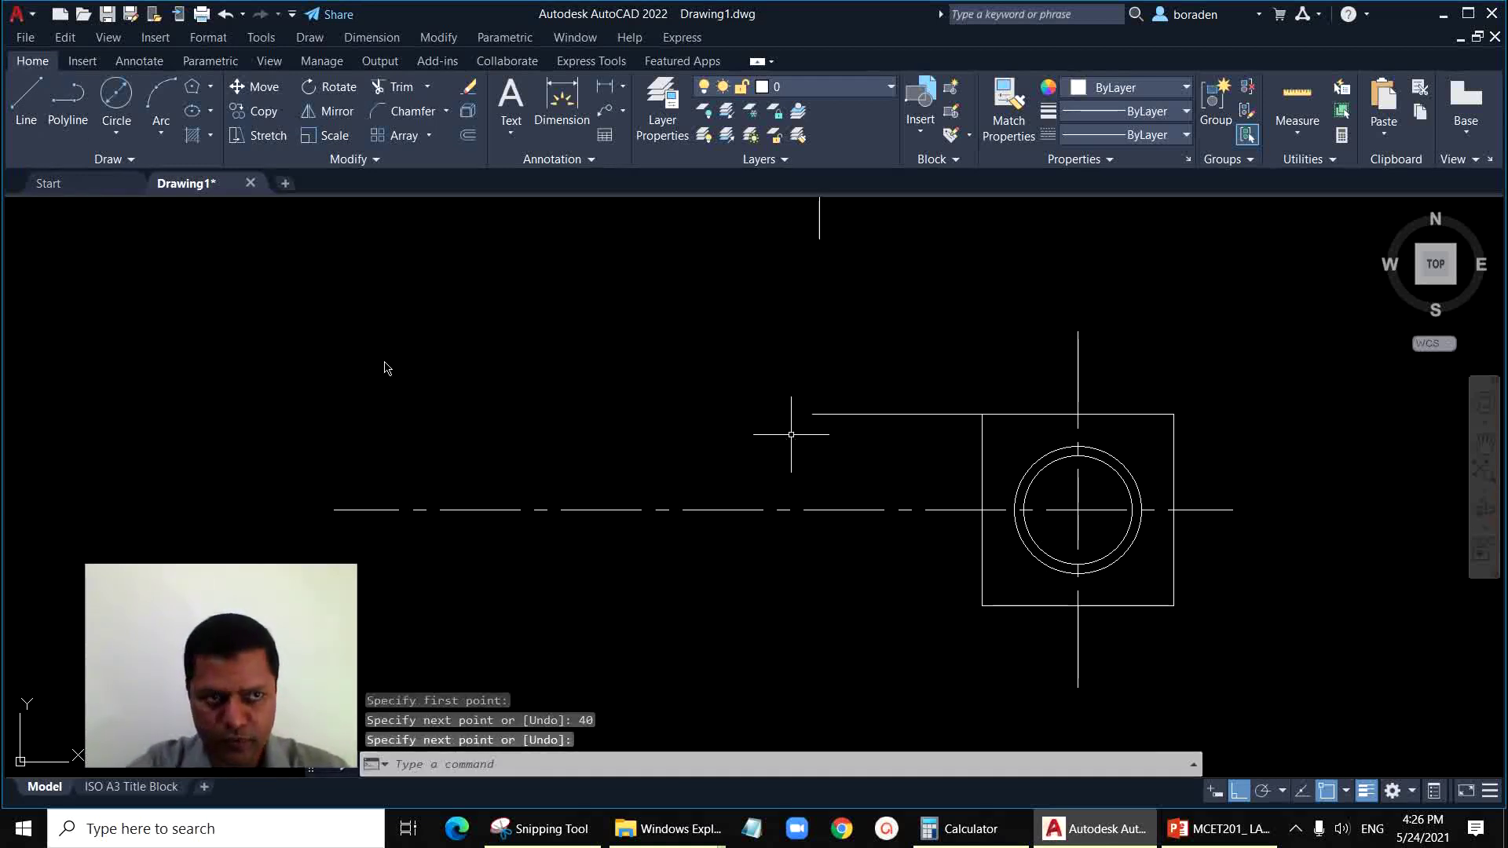
Step: Draw a closed 60 by 45 rectangle with LINE, starting at the spacer line's end
{"action": "left_click", "coordinate": [37, 138]}
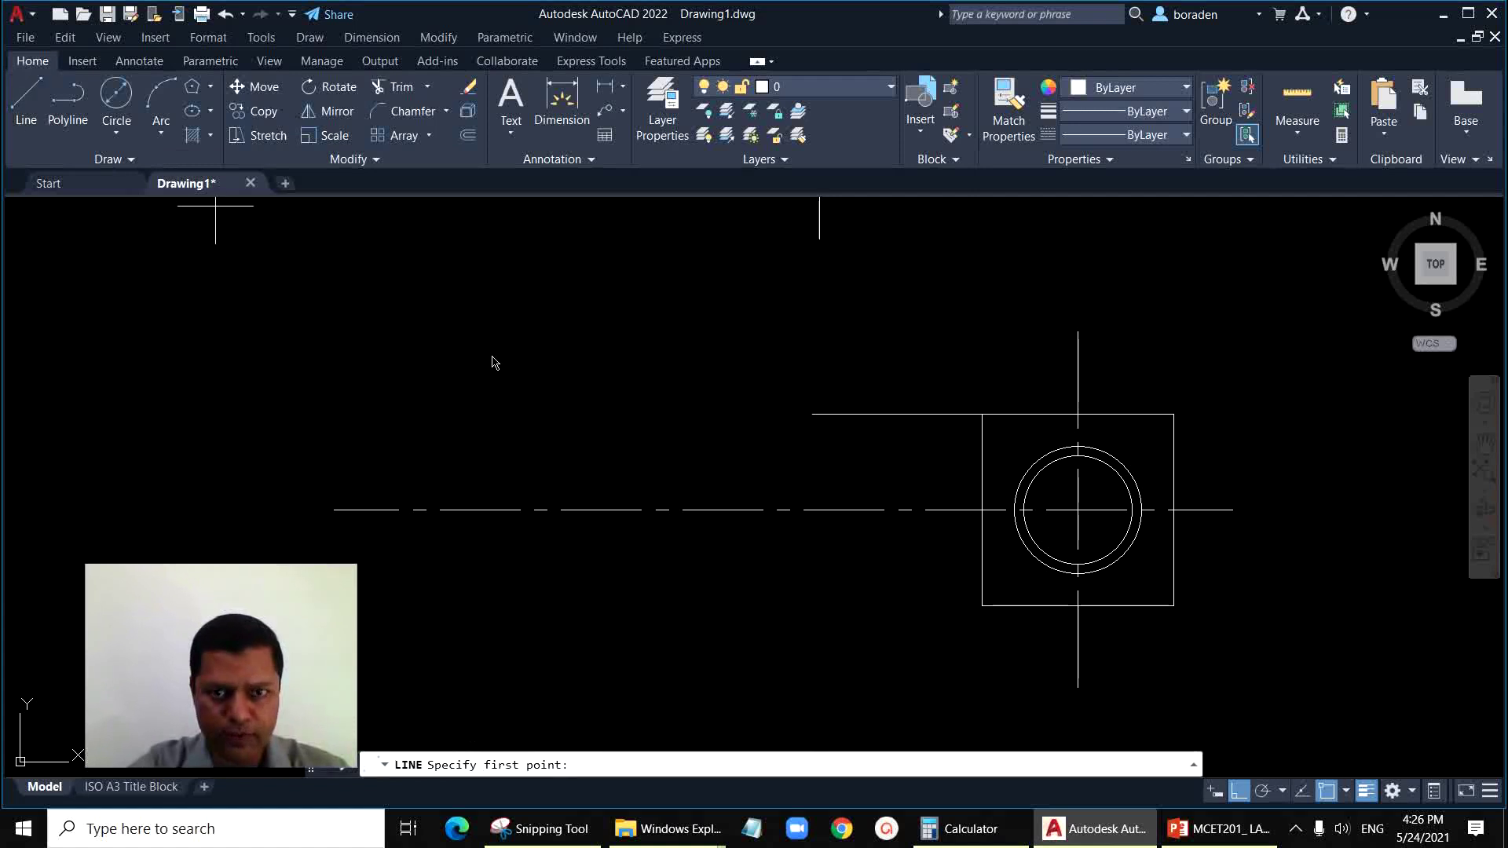
{"action": "left_click", "coordinate": [812, 414]}
{"action": "type", "text": "6"}
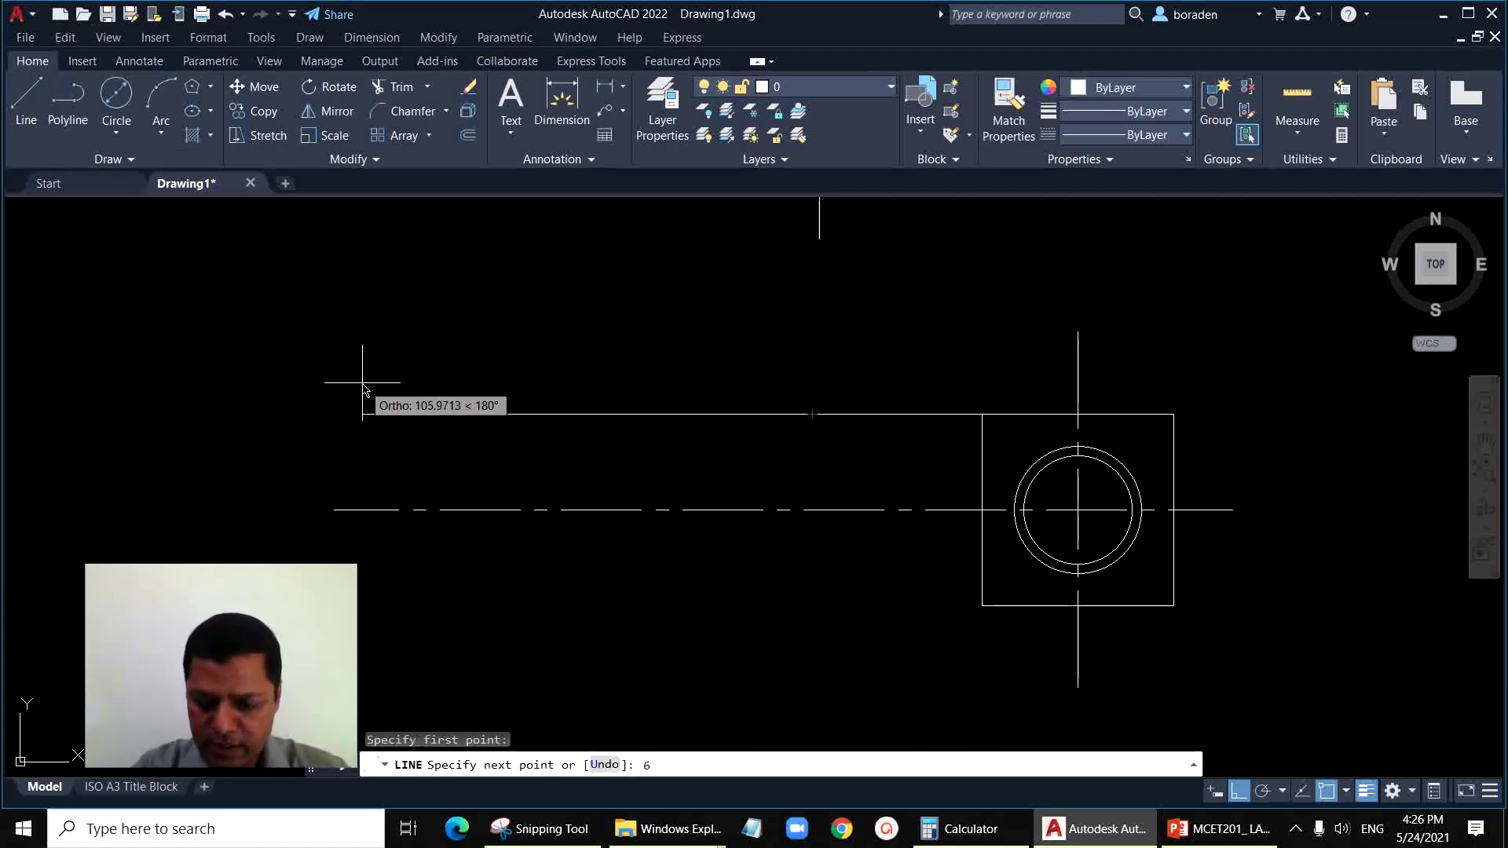
{"action": "type", "text": "0"}
{"action": "key", "text": "Return"}
{"action": "type", "text": "45"}
{"action": "key", "text": "Return"}
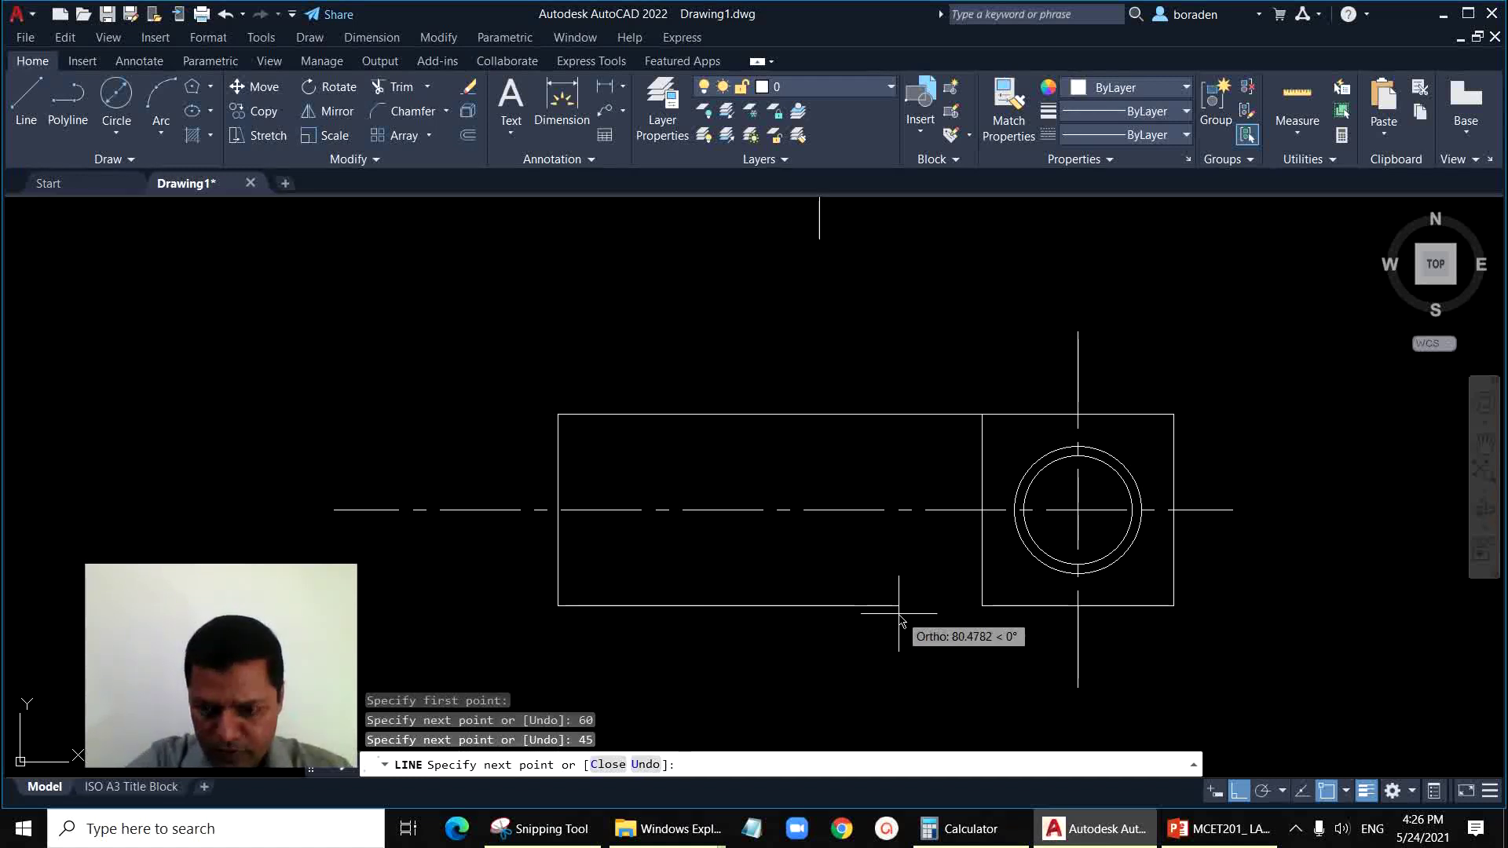
{"action": "type", "text": "60"}
{"action": "key", "text": "Return"}
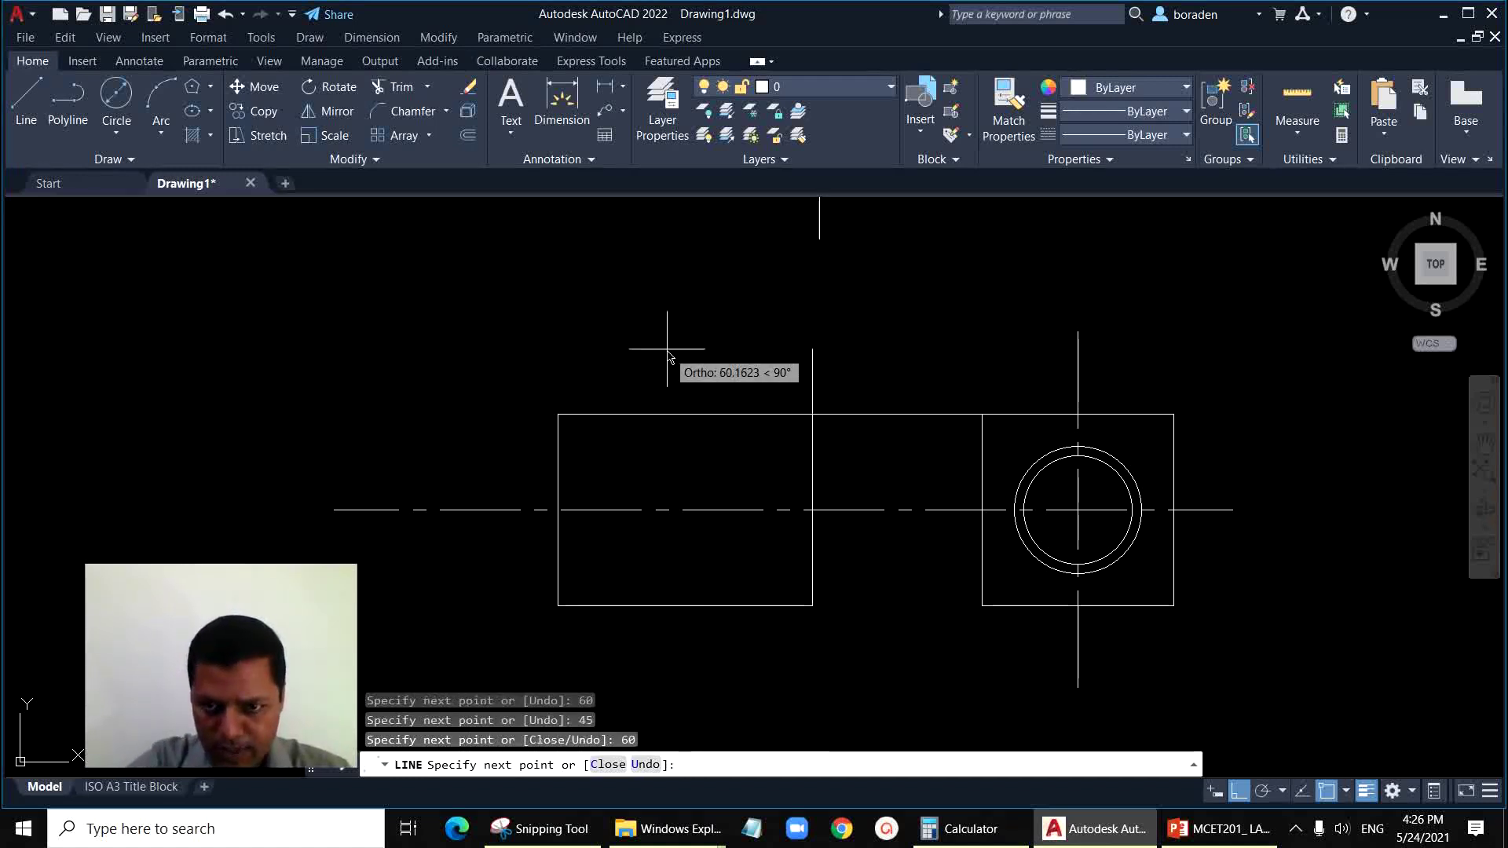
{"action": "type", "text": "45"}
{"action": "key", "text": "Return"}
{"action": "key", "text": "Return"}
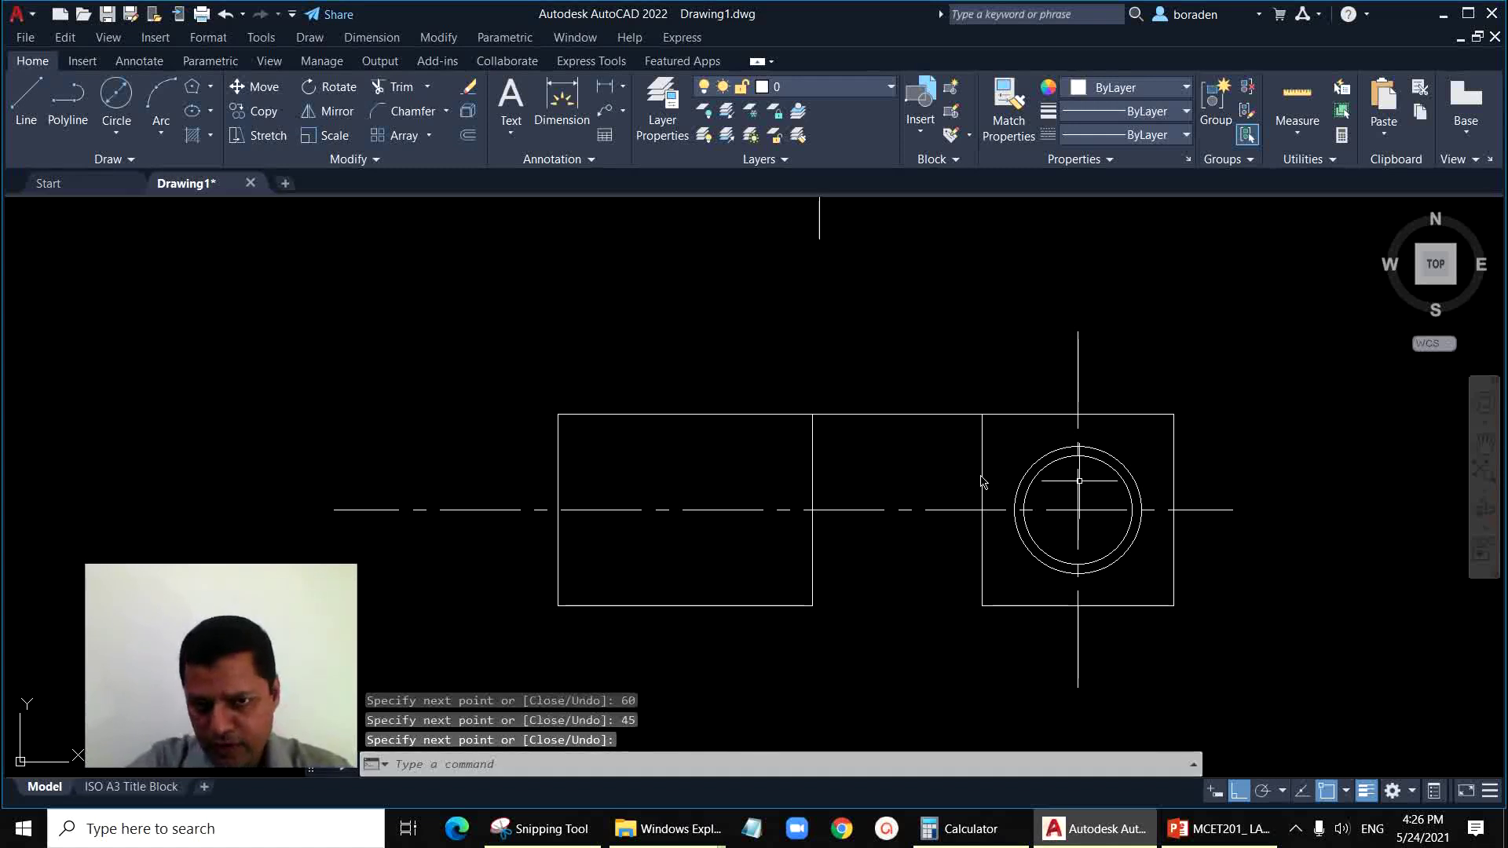
Step: Erase the spacer line and draw a line joining the rectangle's left and right midpoints
{"action": "left_click", "coordinate": [924, 399]}
{"action": "left_click", "coordinate": [875, 452]}
{"action": "key", "text": "Delete"}
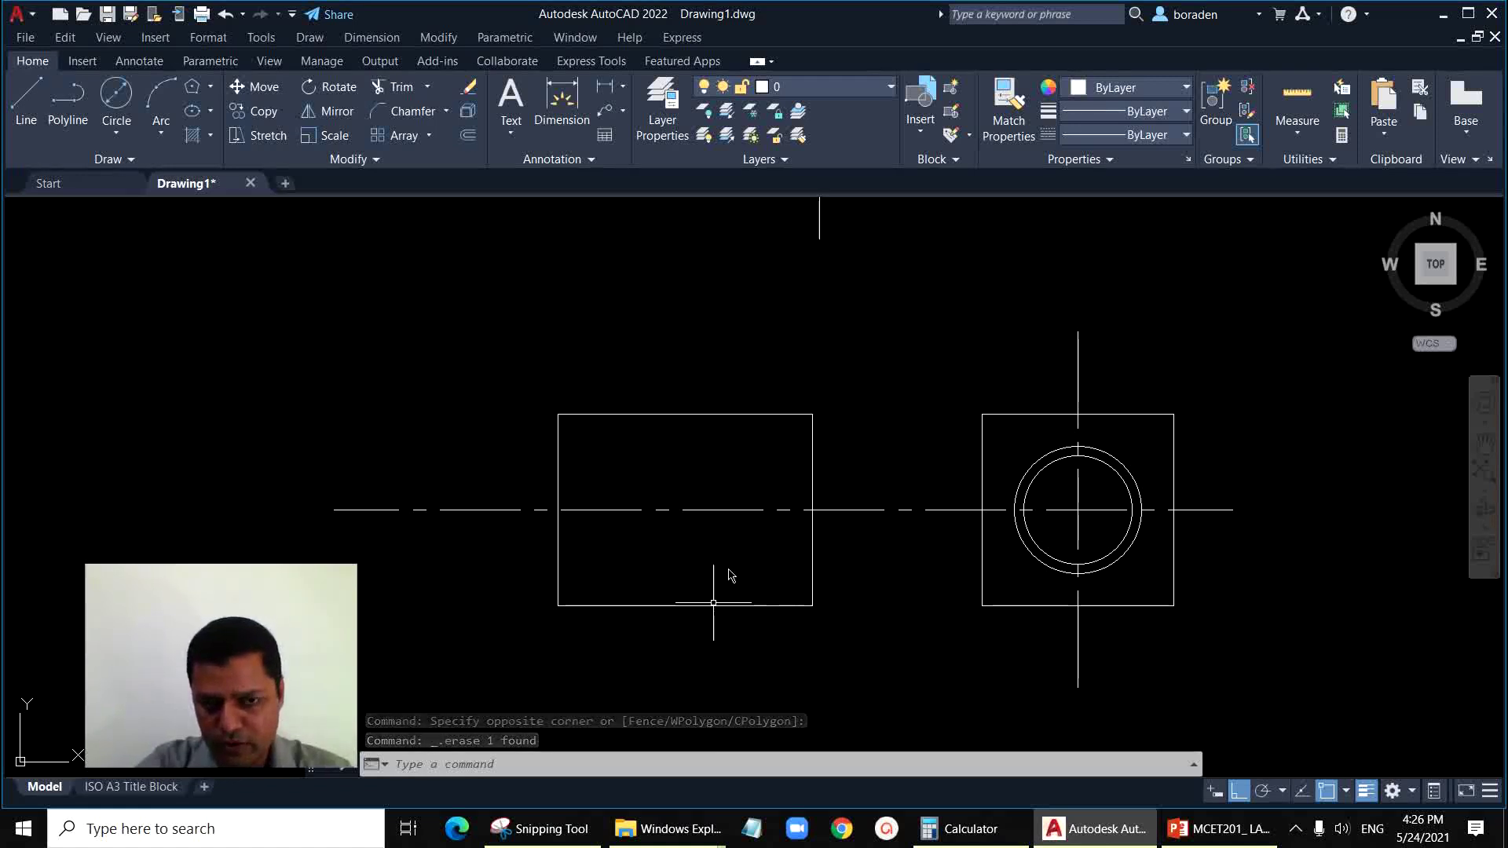
{"action": "scroll", "coordinate": [736, 528], "scroll_direction": "up", "scroll_amount": 2}
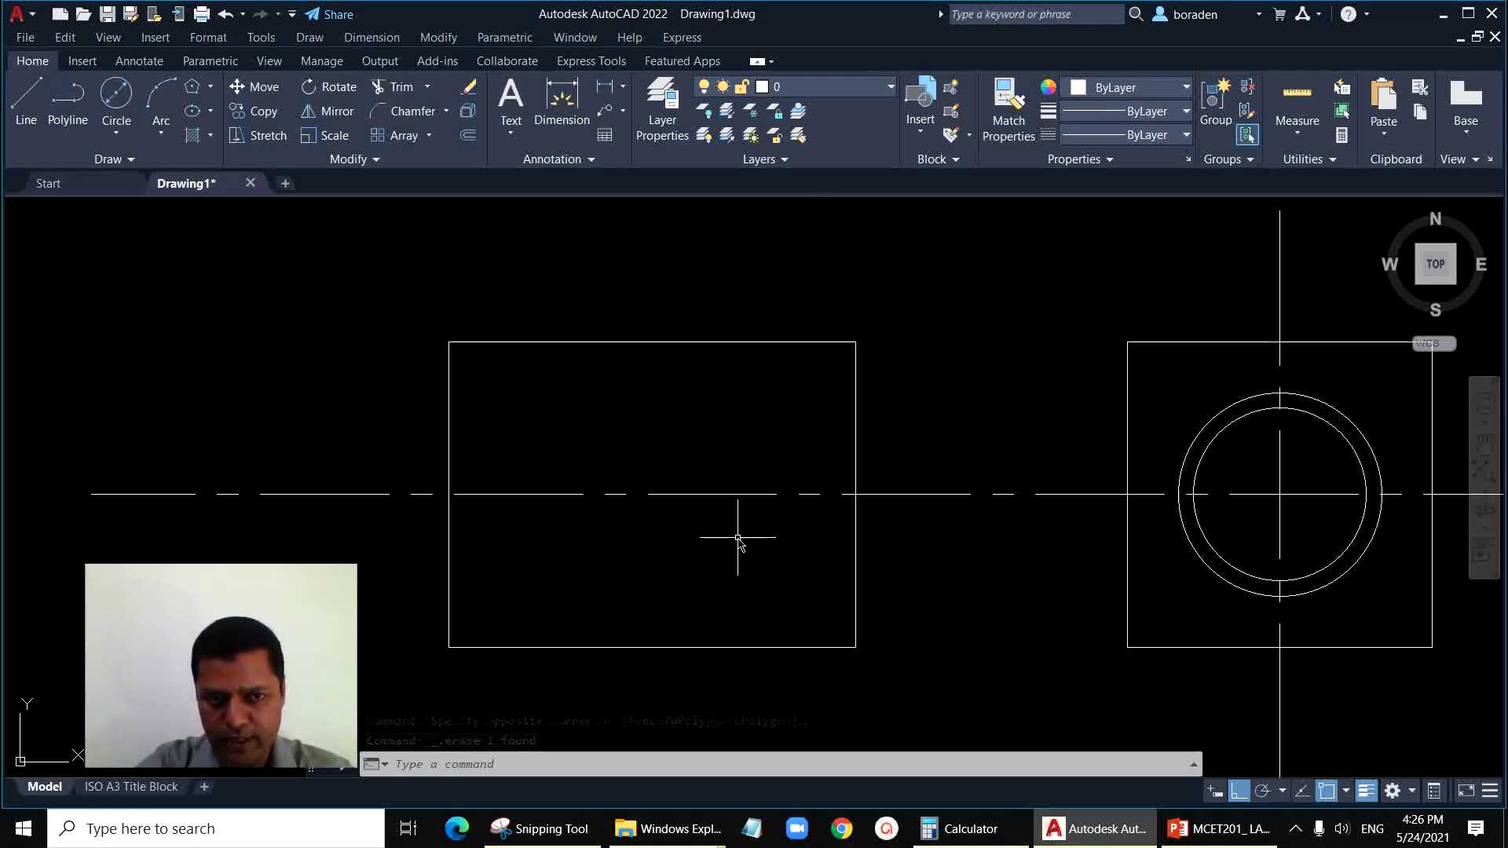
{"action": "left_click", "coordinate": [27, 110]}
{"action": "left_click", "coordinate": [449, 494]}
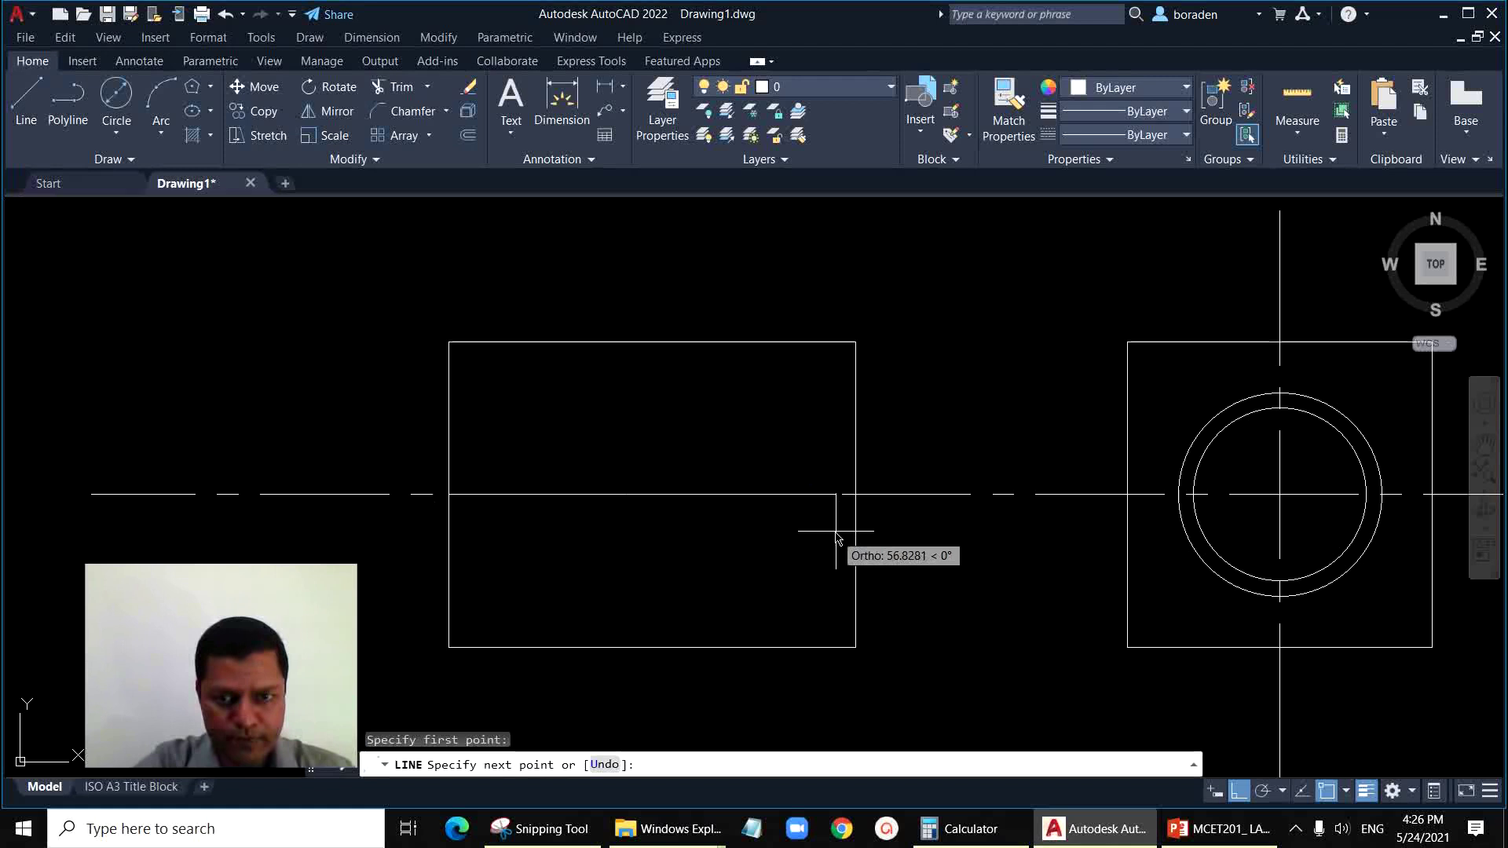
{"action": "left_click", "coordinate": [856, 495]}
{"action": "key", "text": "Return"}
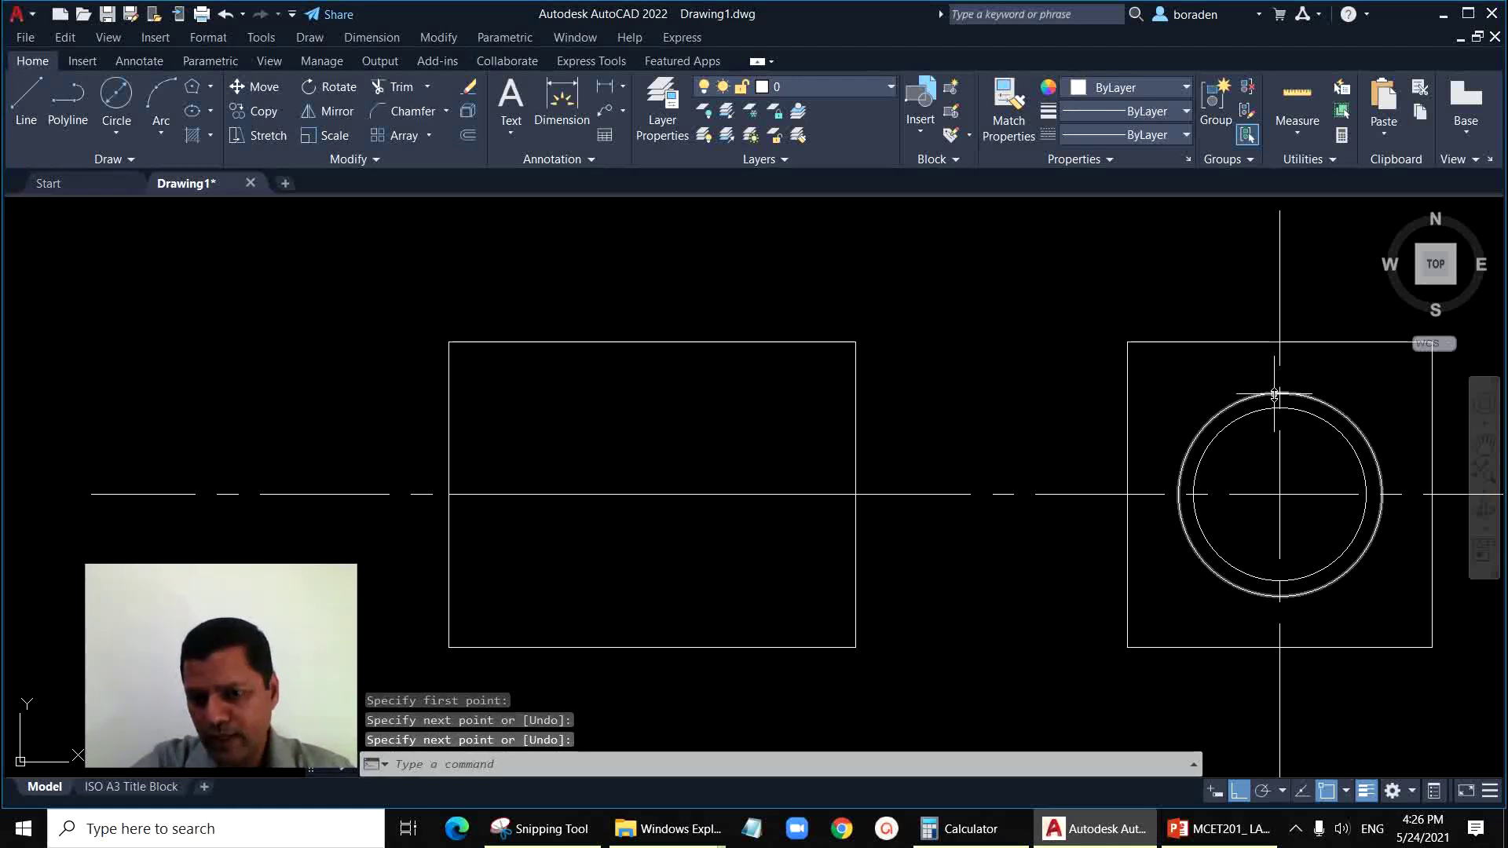
Step: Check the PowerPoint reference slide, then start an offset with distance 15
{"action": "left_click", "coordinate": [1217, 840]}
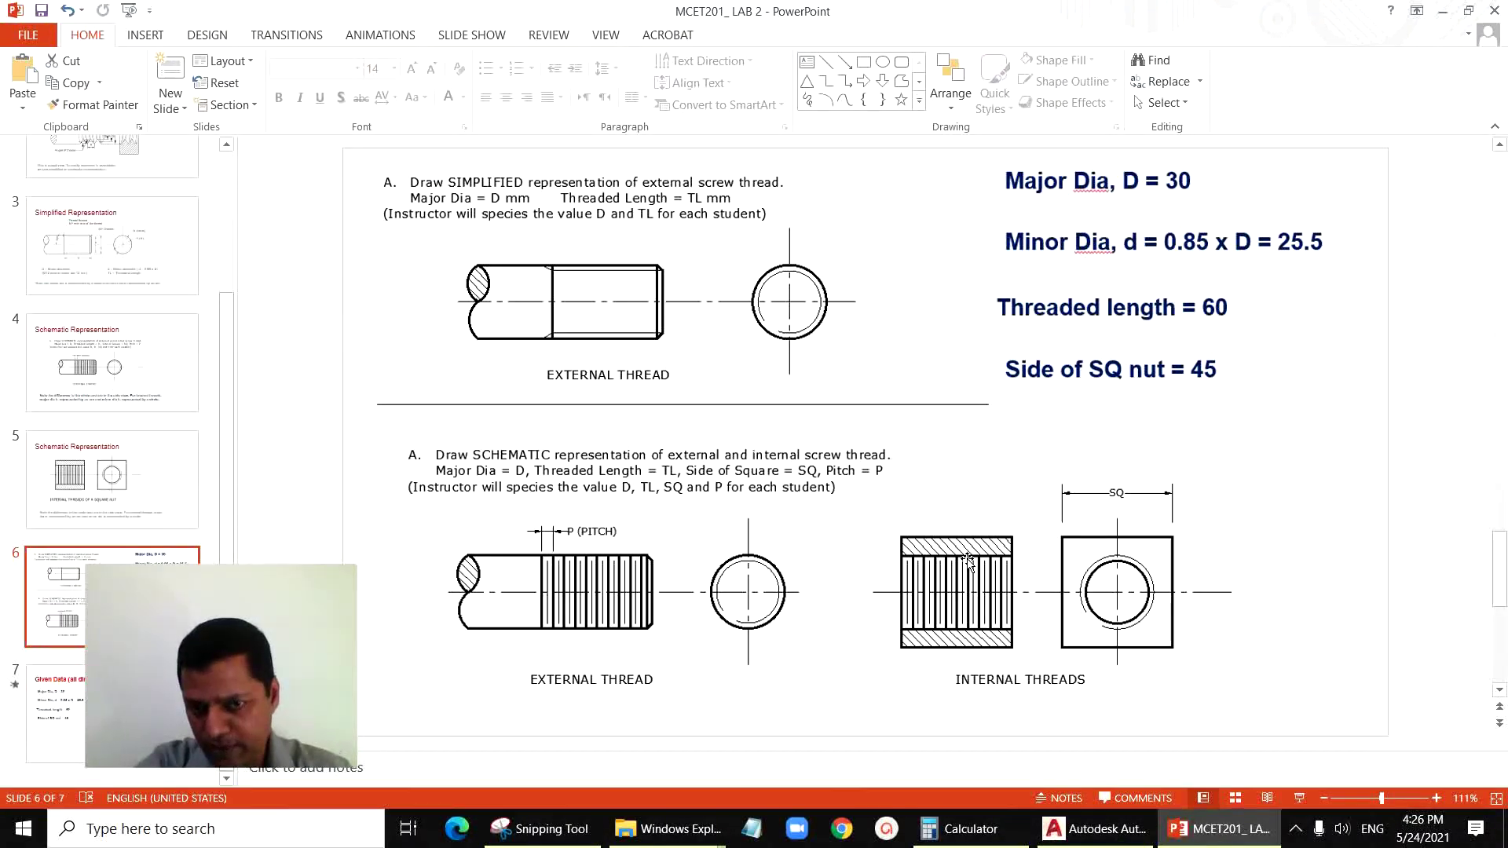
{"action": "left_click", "coordinate": [1096, 829]}
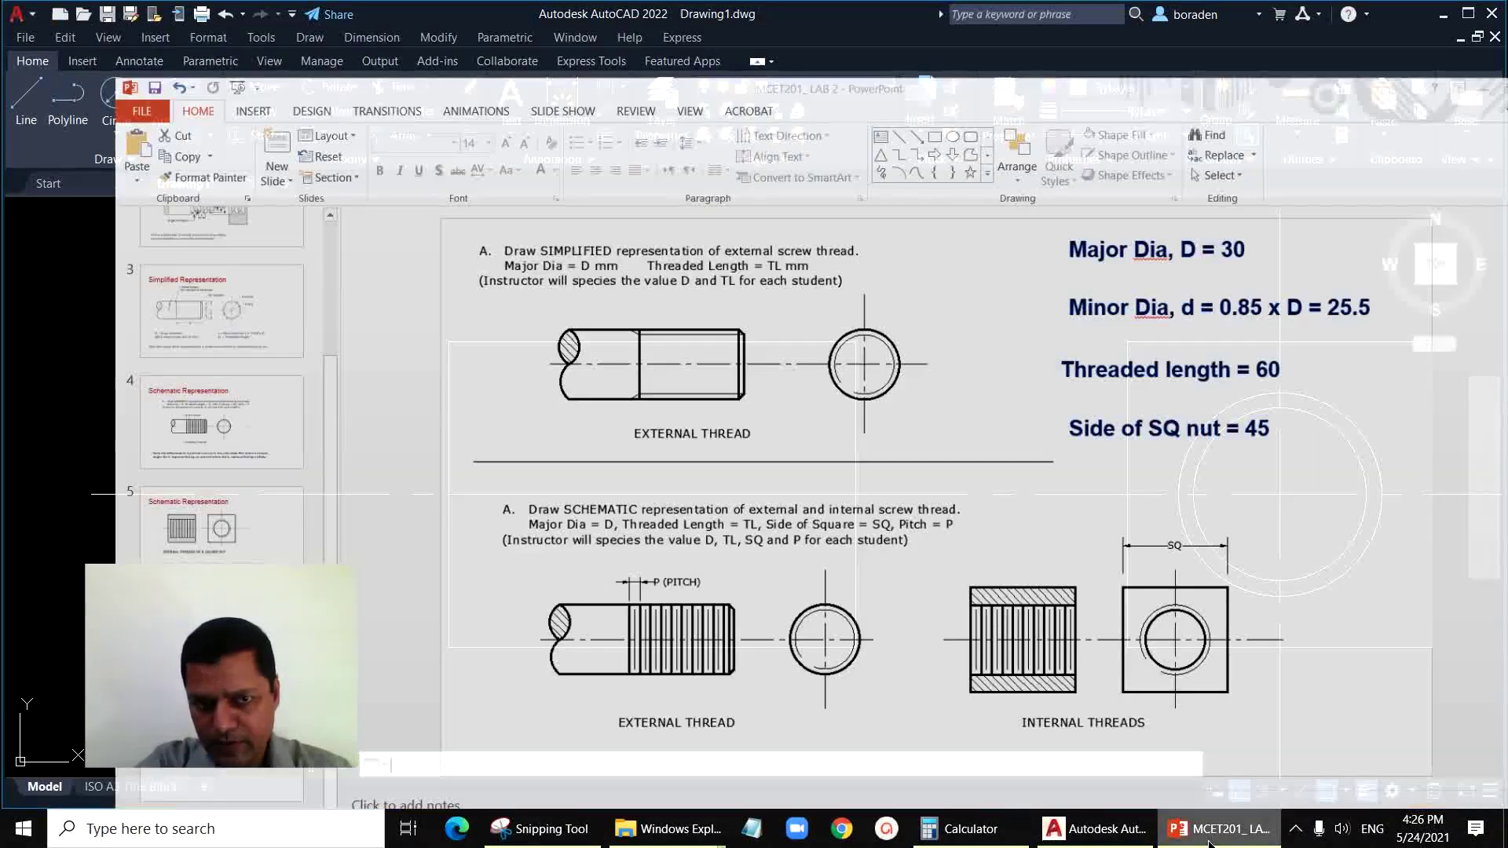
{"action": "left_click", "coordinate": [469, 138]}
{"action": "type", "text": "15"}
{"action": "key", "text": "Return"}
Step: Offset the middle line 15 above and 15 below
{"action": "left_click", "coordinate": [647, 496]}
{"action": "left_click", "coordinate": [660, 444]}
{"action": "left_click", "coordinate": [650, 495]}
{"action": "left_click", "coordinate": [645, 548]}
{"action": "key", "text": "Escape"}
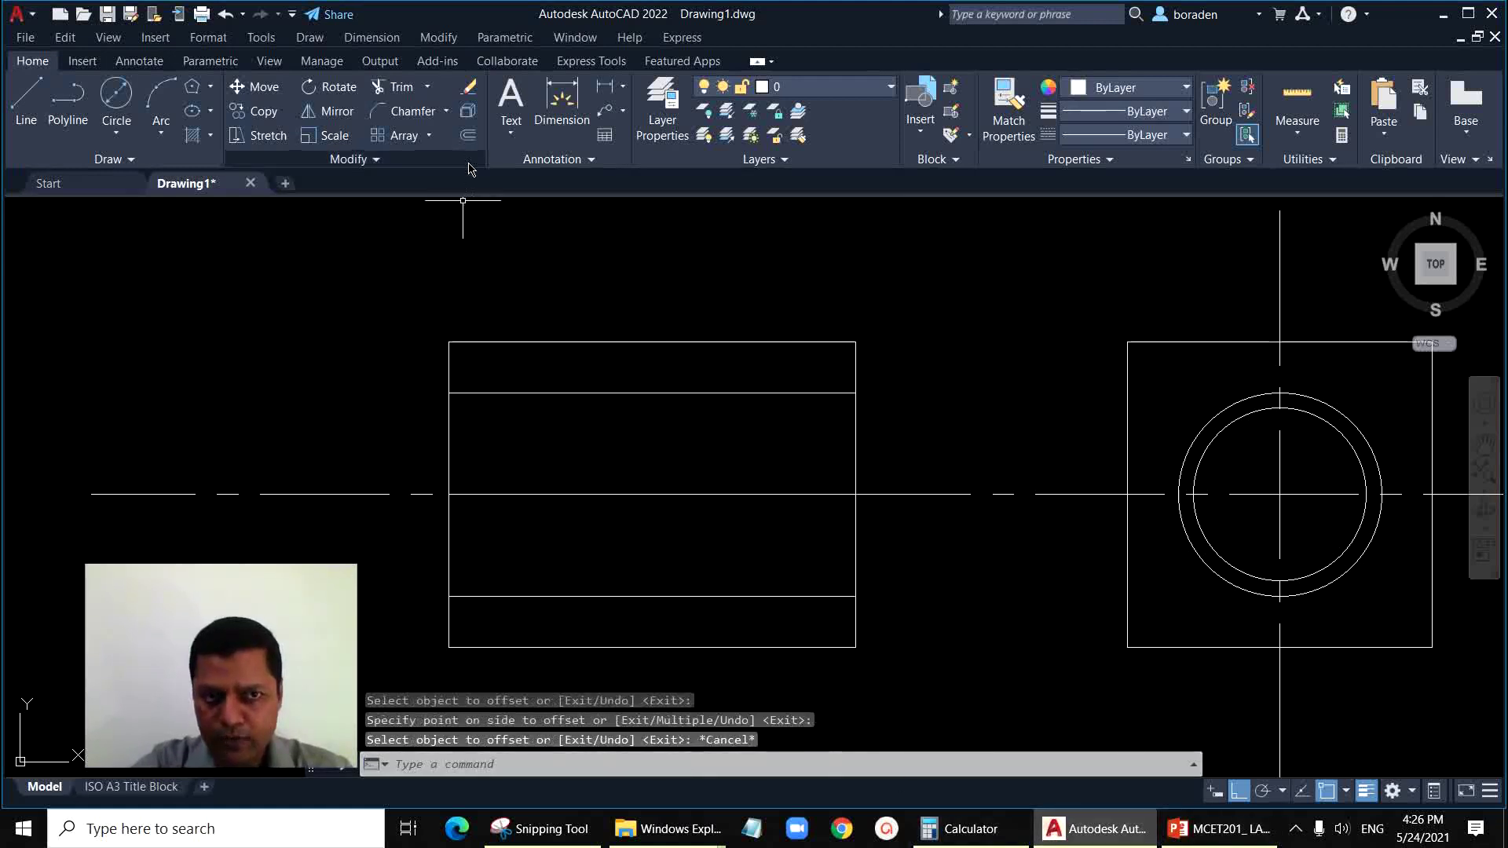
Step: Offset the middle line 12.75 above and 12.75 below
{"action": "left_click", "coordinate": [468, 137]}
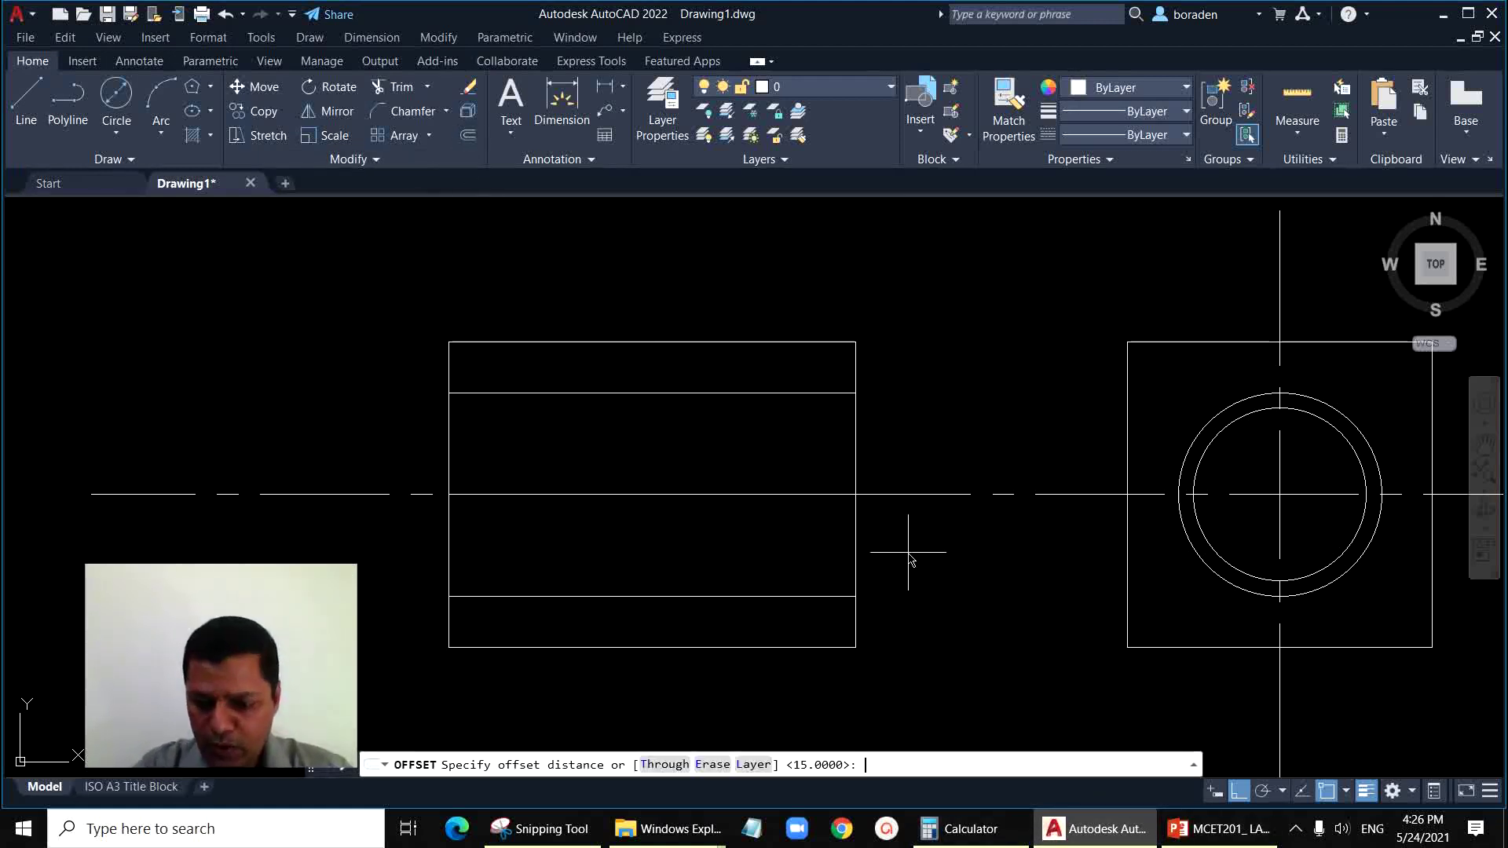
{"action": "type", "text": "12.75"}
{"action": "key", "text": "Return"}
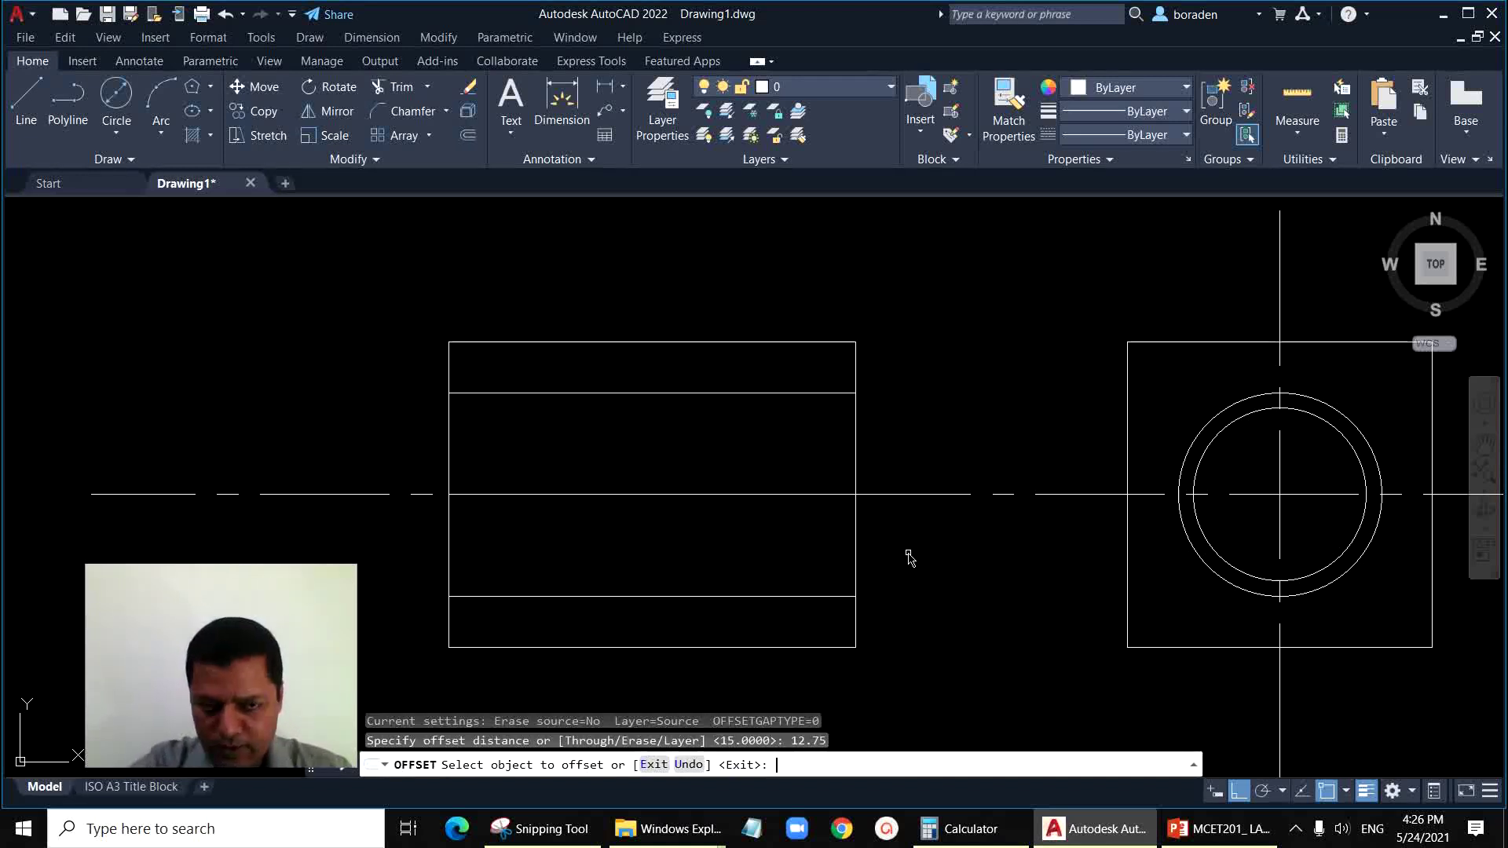
{"action": "left_click", "coordinate": [782, 495]}
{"action": "left_click", "coordinate": [779, 462]}
{"action": "left_click", "coordinate": [767, 494]}
{"action": "left_click", "coordinate": [753, 534]}
{"action": "key", "text": "Escape"}
Step: Select the duplicate middle line across the rectangle for removal
{"action": "scroll", "coordinate": [601, 509], "scroll_direction": "up", "scroll_amount": 2}
{"action": "left_click", "coordinate": [288, 468]}
{"action": "left_click", "coordinate": [1064, 551]}
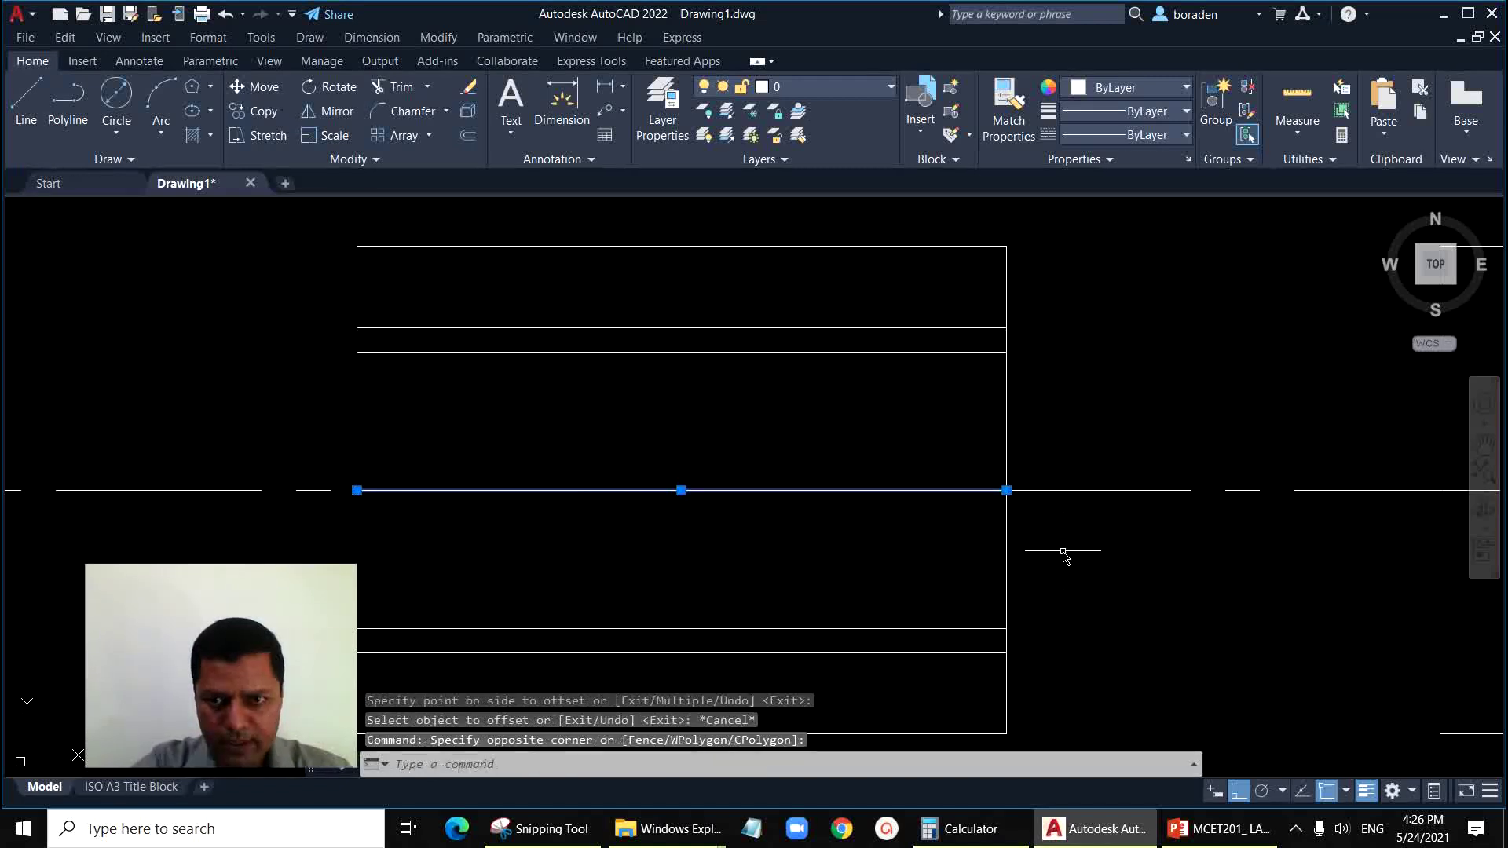
Step: Give the rectangle's left edge a 0.30 mm lineweight
{"action": "left_click", "coordinate": [26, 102]}
{"action": "left_click", "coordinate": [356, 328]}
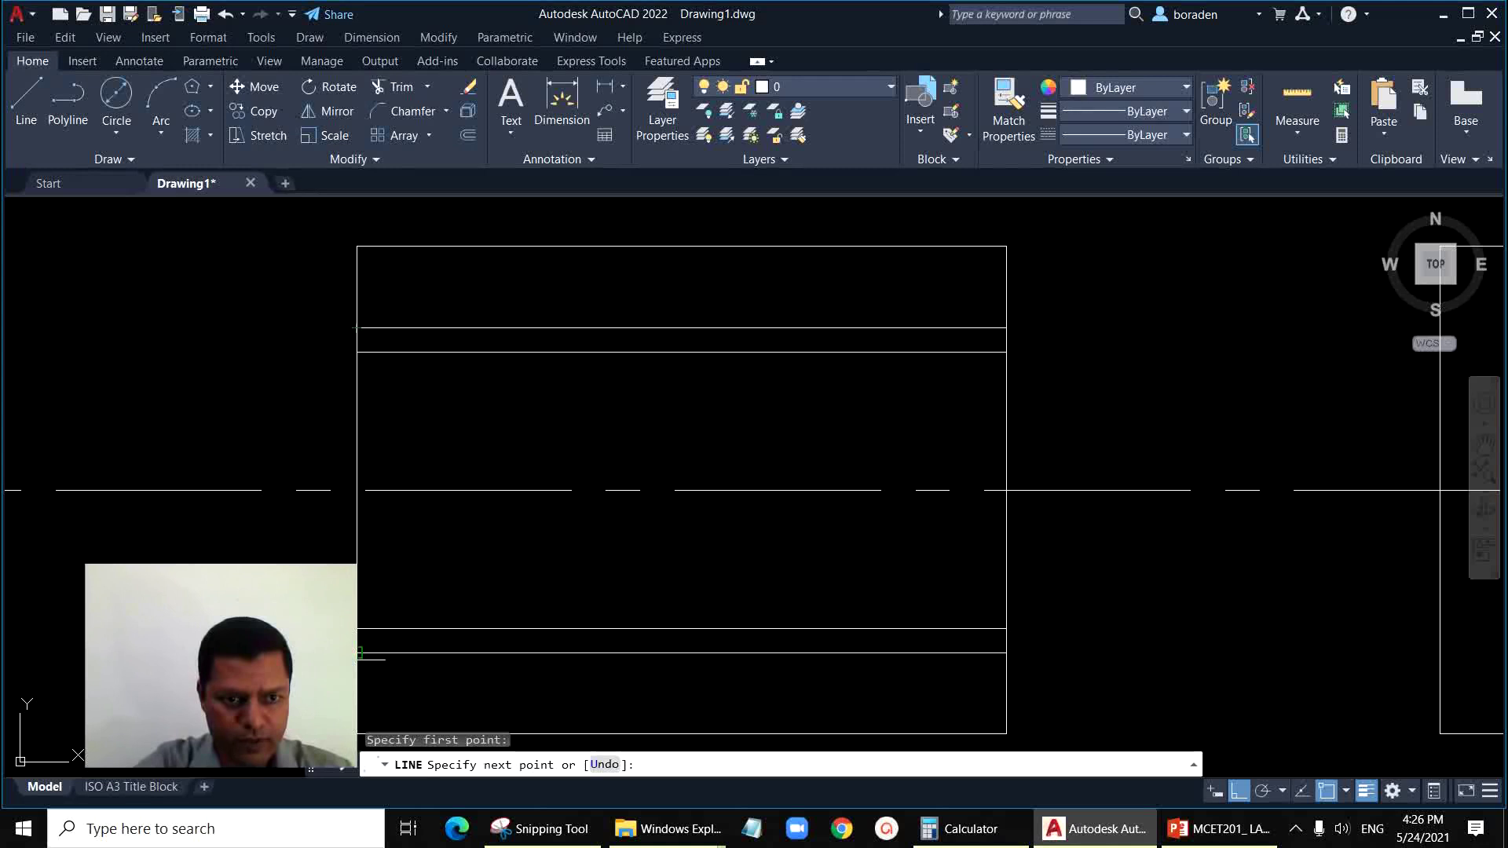
{"action": "key", "text": "Escape"}
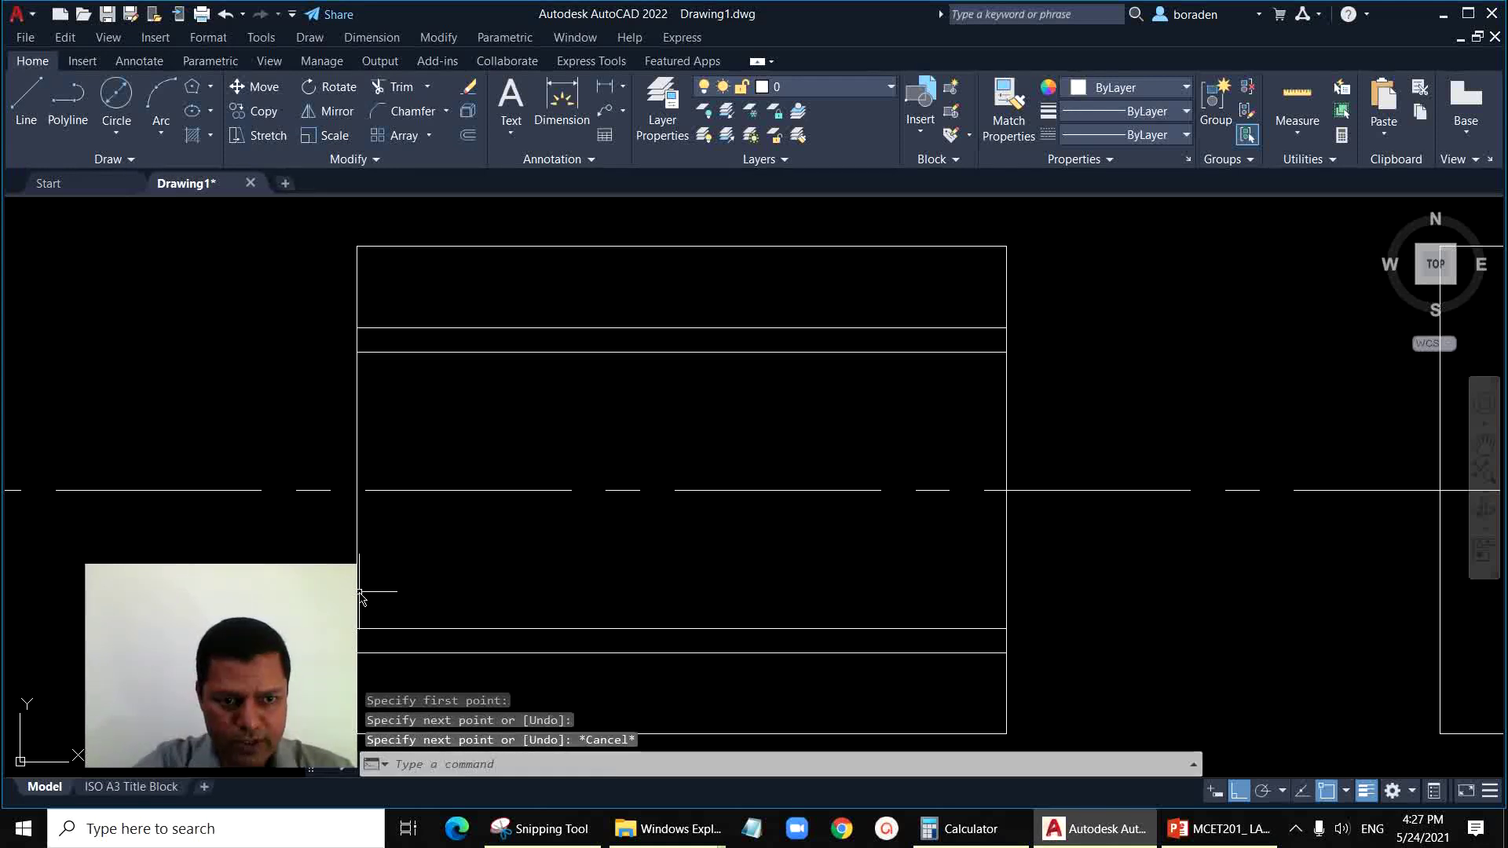
{"action": "left_click", "coordinate": [358, 597]}
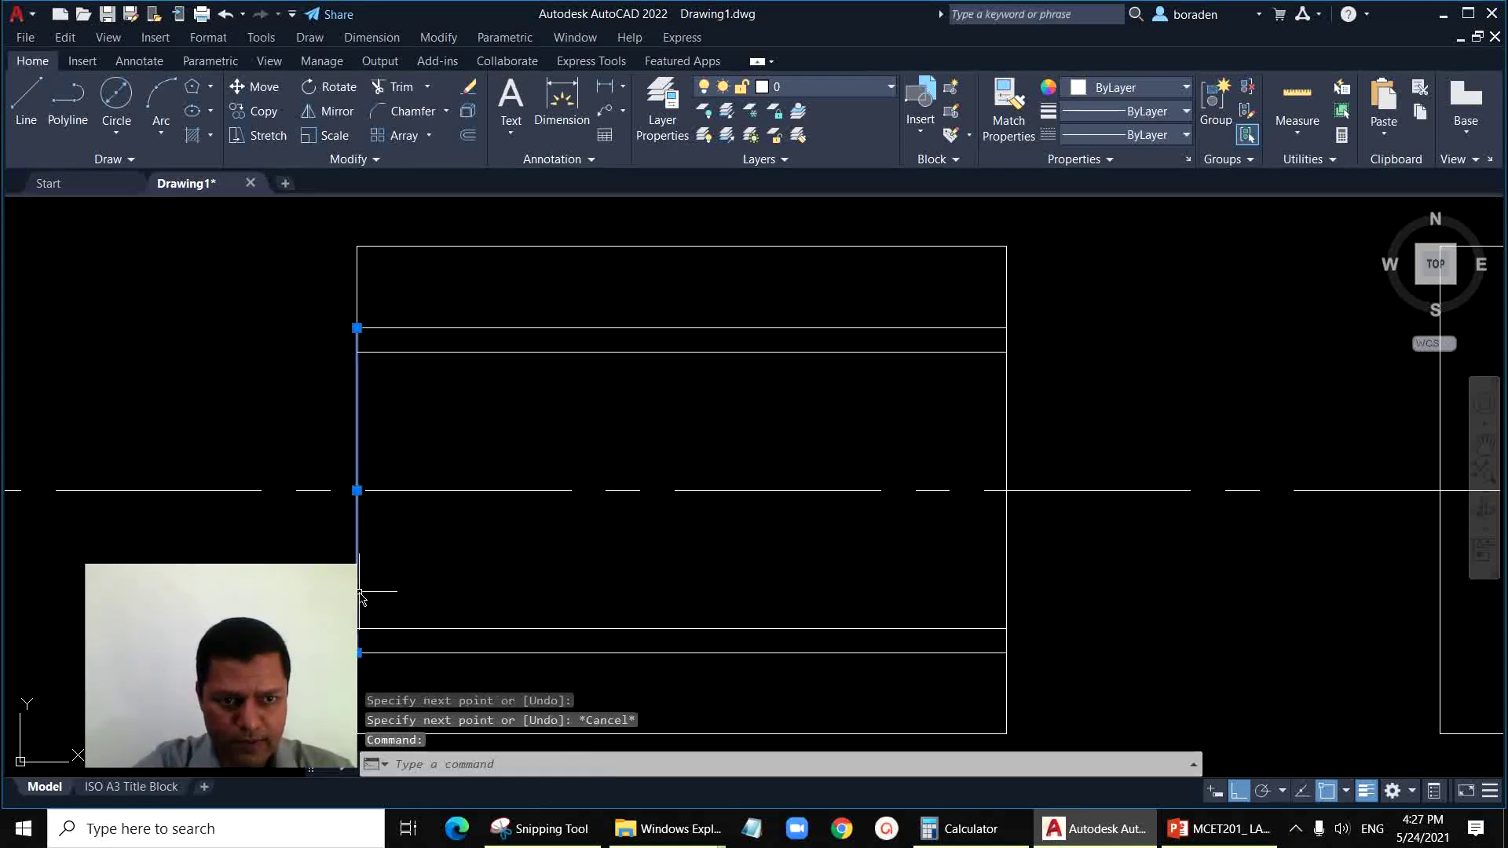
{"action": "left_click", "coordinate": [1151, 113]}
{"action": "scroll", "coordinate": [1151, 326], "scroll_direction": "down", "scroll_amount": 1}
{"action": "left_click", "coordinate": [1148, 308]}
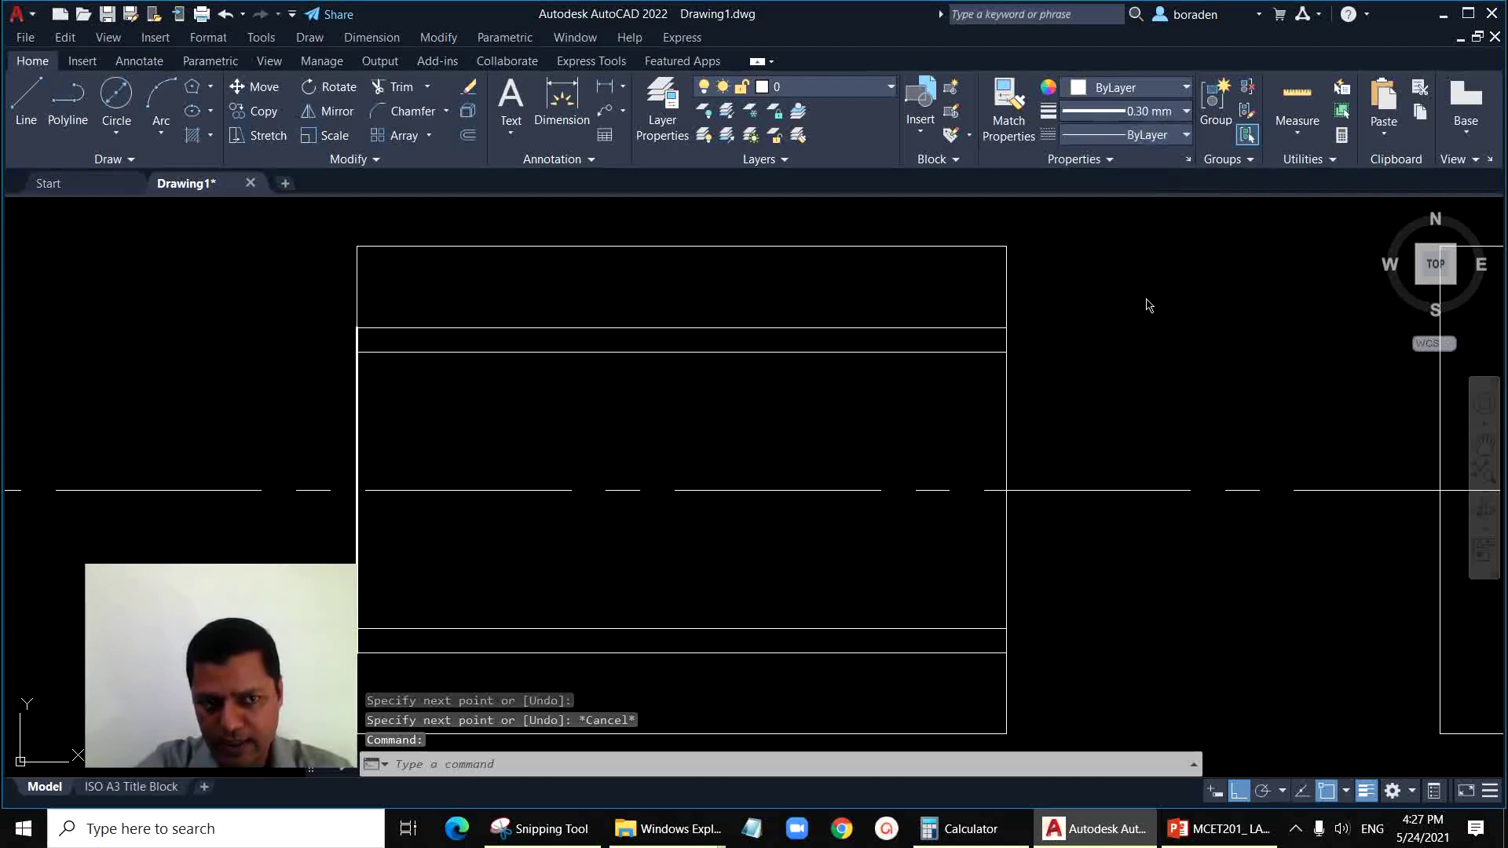
{"action": "key", "text": "Escape"}
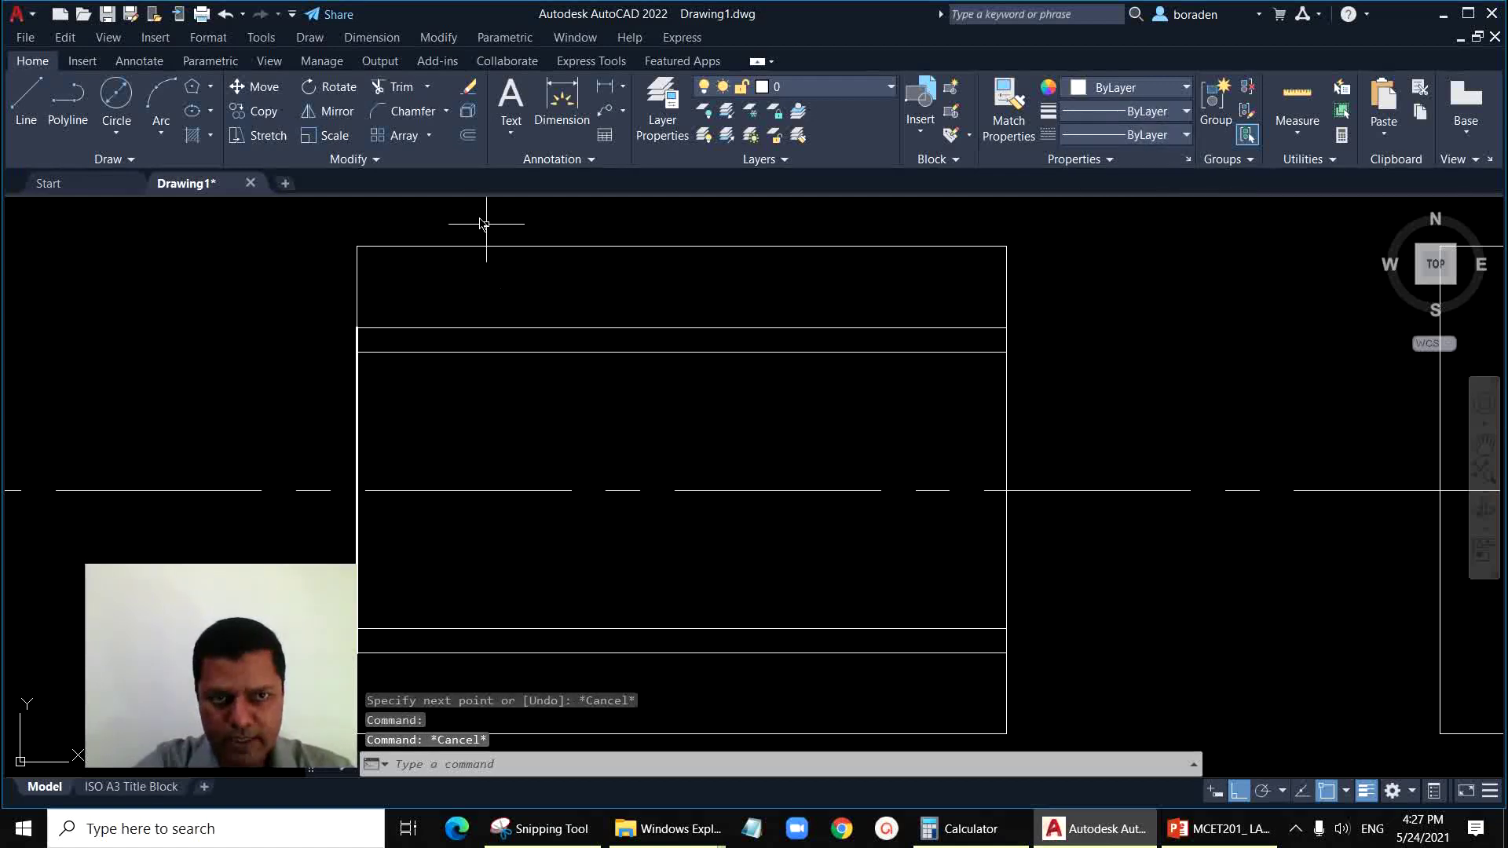
Step: Copy the thick edge line rightward every 6 units across the body
{"action": "type", "text": "o"}
{"action": "key", "text": "Return"}
{"action": "type", "text": "6"}
{"action": "key", "text": "Return"}
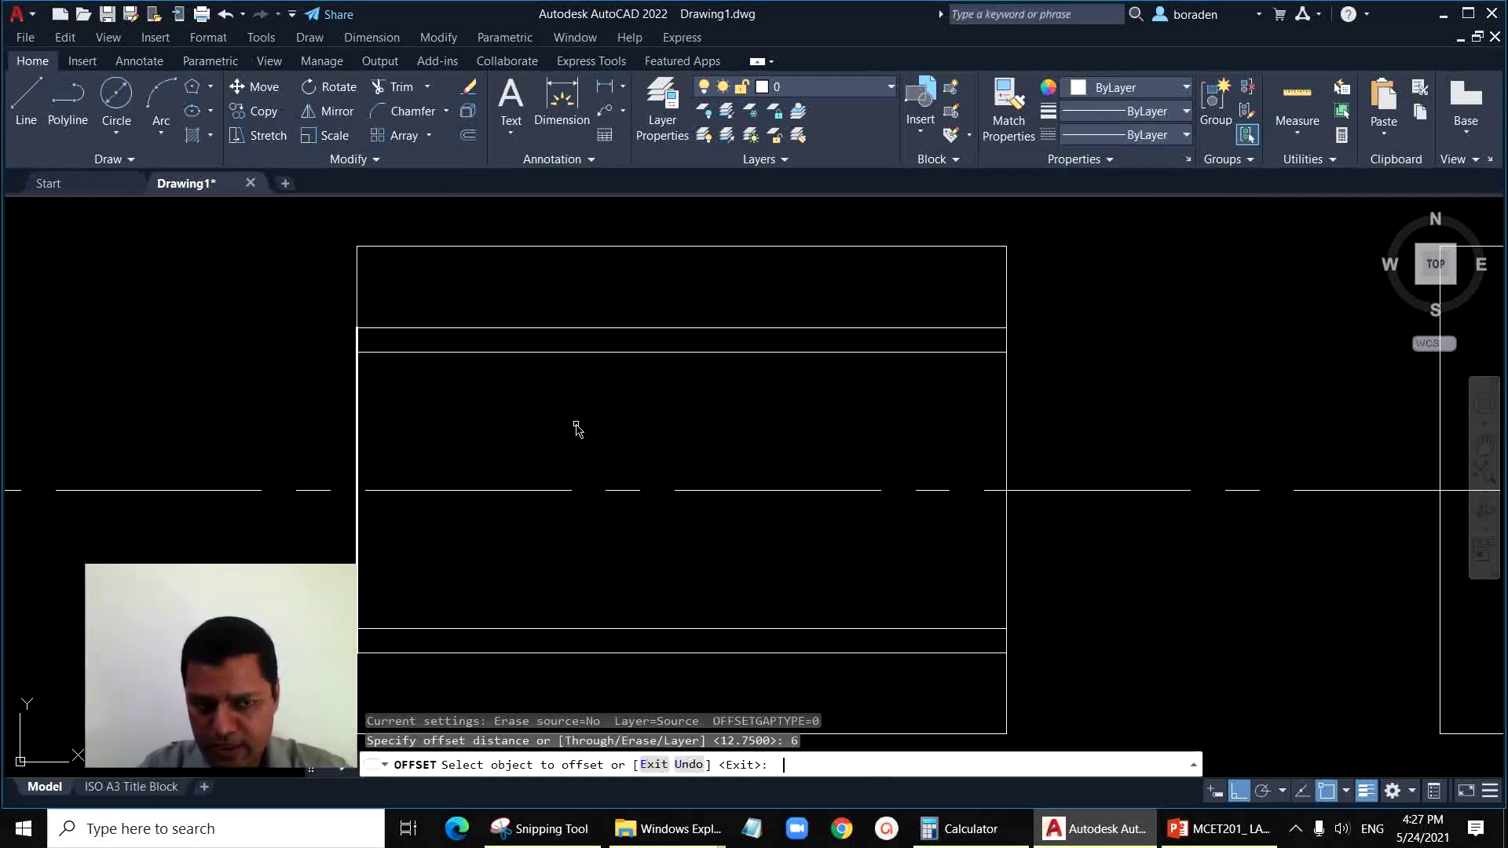
{"action": "left_click", "coordinate": [357, 402]}
{"action": "left_click", "coordinate": [401, 410]}
{"action": "left_click", "coordinate": [423, 417]}
{"action": "left_click", "coordinate": [479, 426]}
{"action": "left_click", "coordinate": [488, 428]}
{"action": "left_click", "coordinate": [542, 434]}
{"action": "left_click", "coordinate": [551, 438]}
{"action": "left_click", "coordinate": [629, 443]}
{"action": "left_click", "coordinate": [617, 446]}
{"action": "left_click", "coordinate": [625, 448]}
{"action": "left_click", "coordinate": [680, 454]}
{"action": "left_click", "coordinate": [730, 464]}
{"action": "left_click", "coordinate": [746, 471]}
{"action": "left_click", "coordinate": [801, 476]}
{"action": "left_click", "coordinate": [810, 476]}
{"action": "left_click", "coordinate": [864, 474]}
{"action": "left_click", "coordinate": [876, 477]}
{"action": "left_click", "coordinate": [931, 480]}
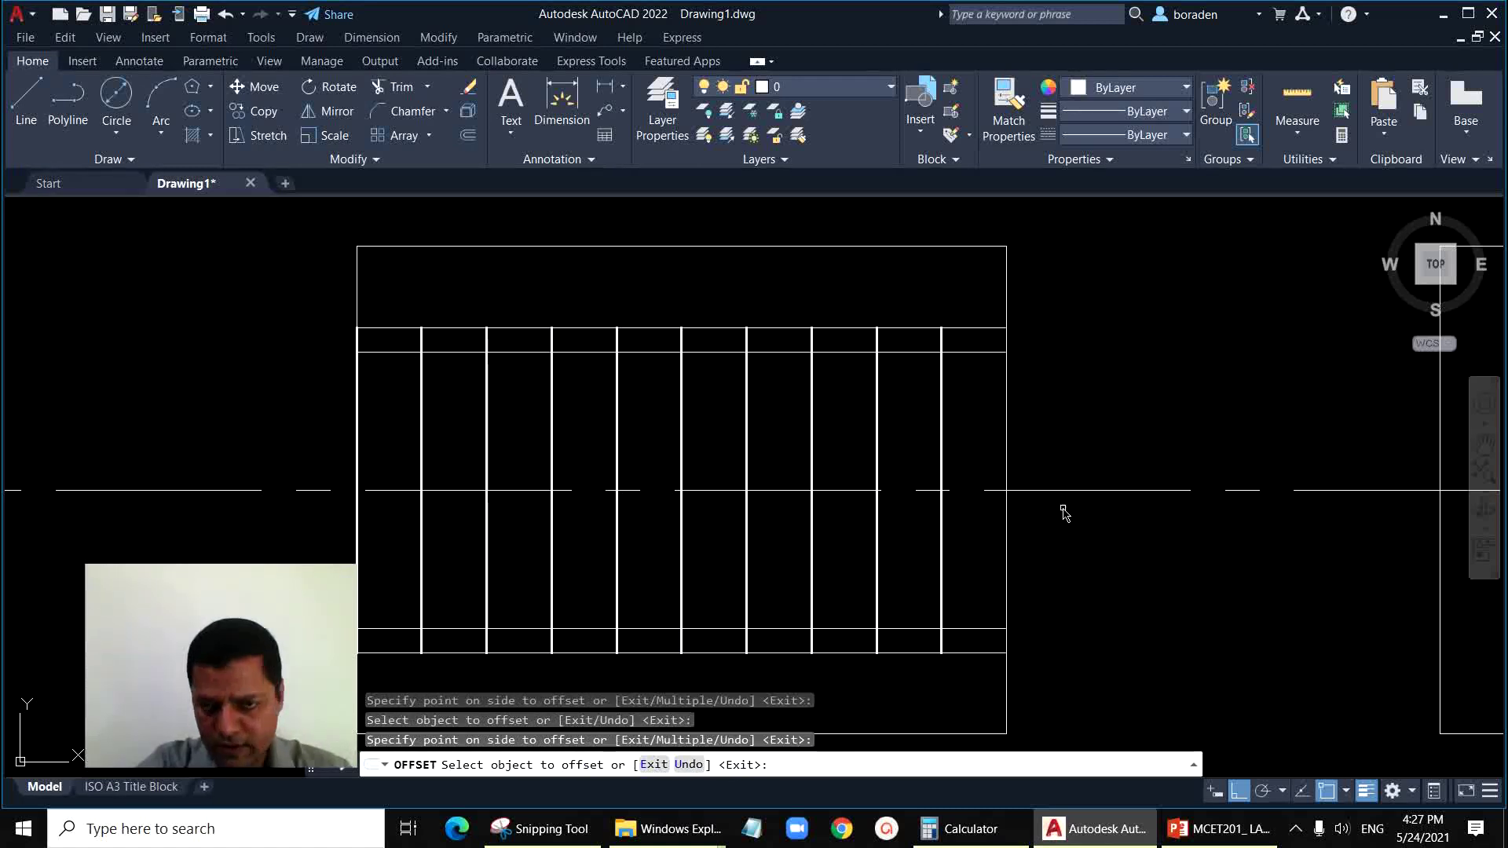
{"action": "key", "text": "Escape"}
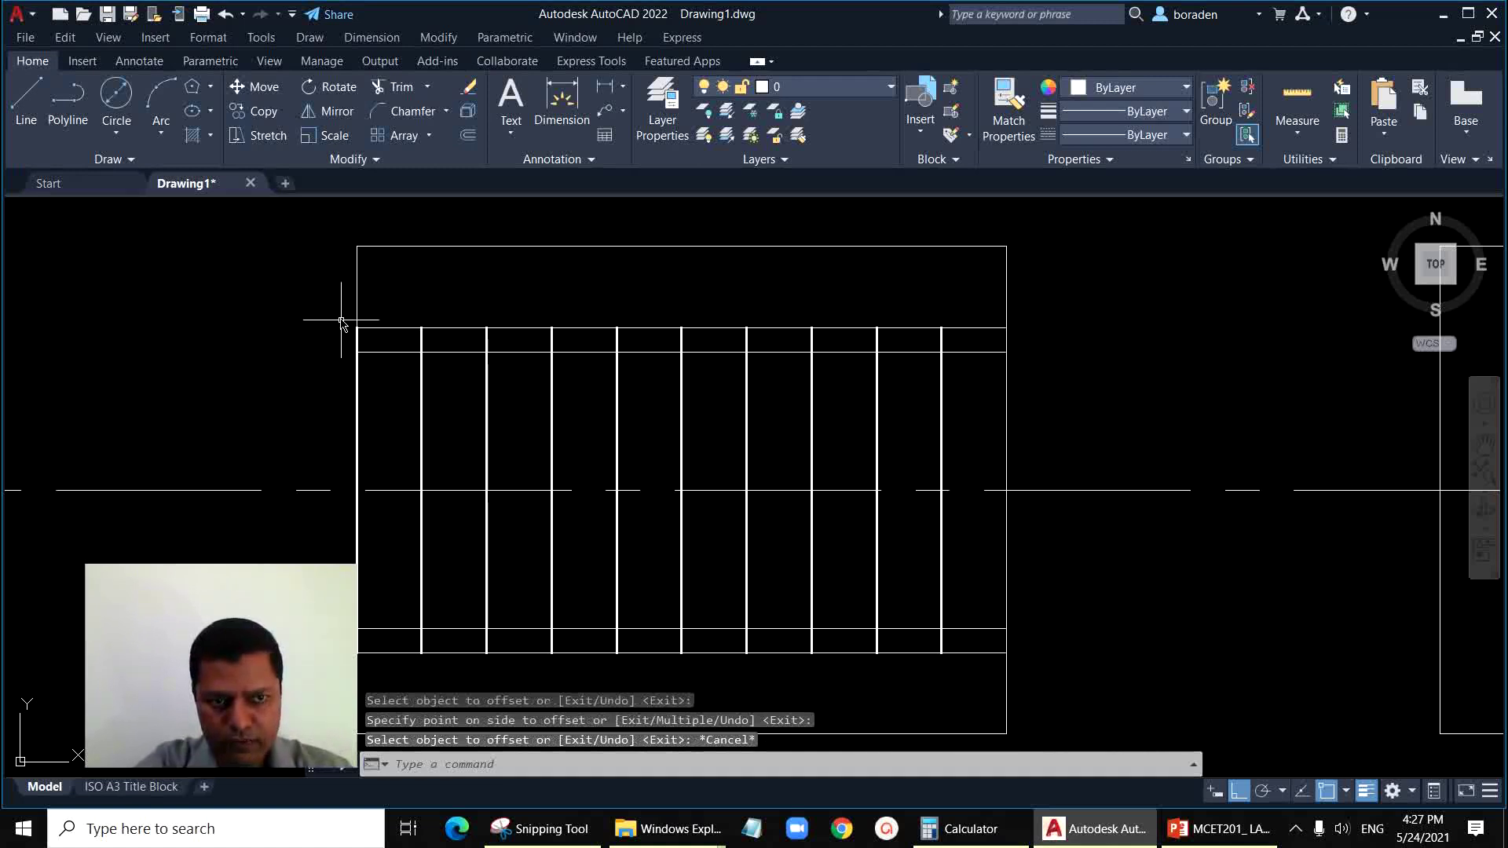
Step: Delete the leftmost thick line
{"action": "left_click", "coordinate": [318, 297]}
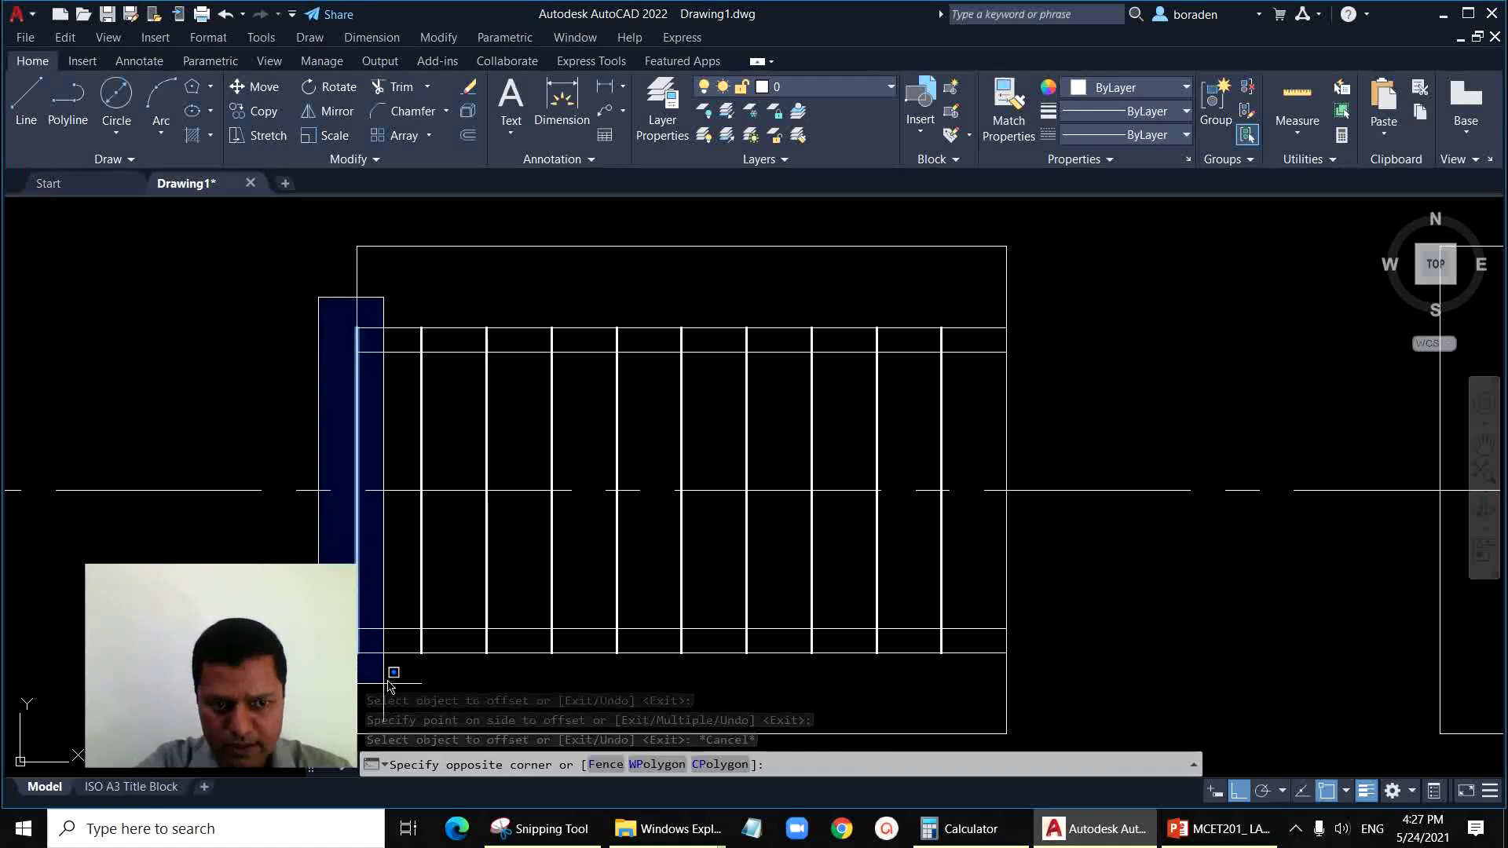
{"action": "left_click", "coordinate": [388, 682]}
{"action": "key", "text": "Delete"}
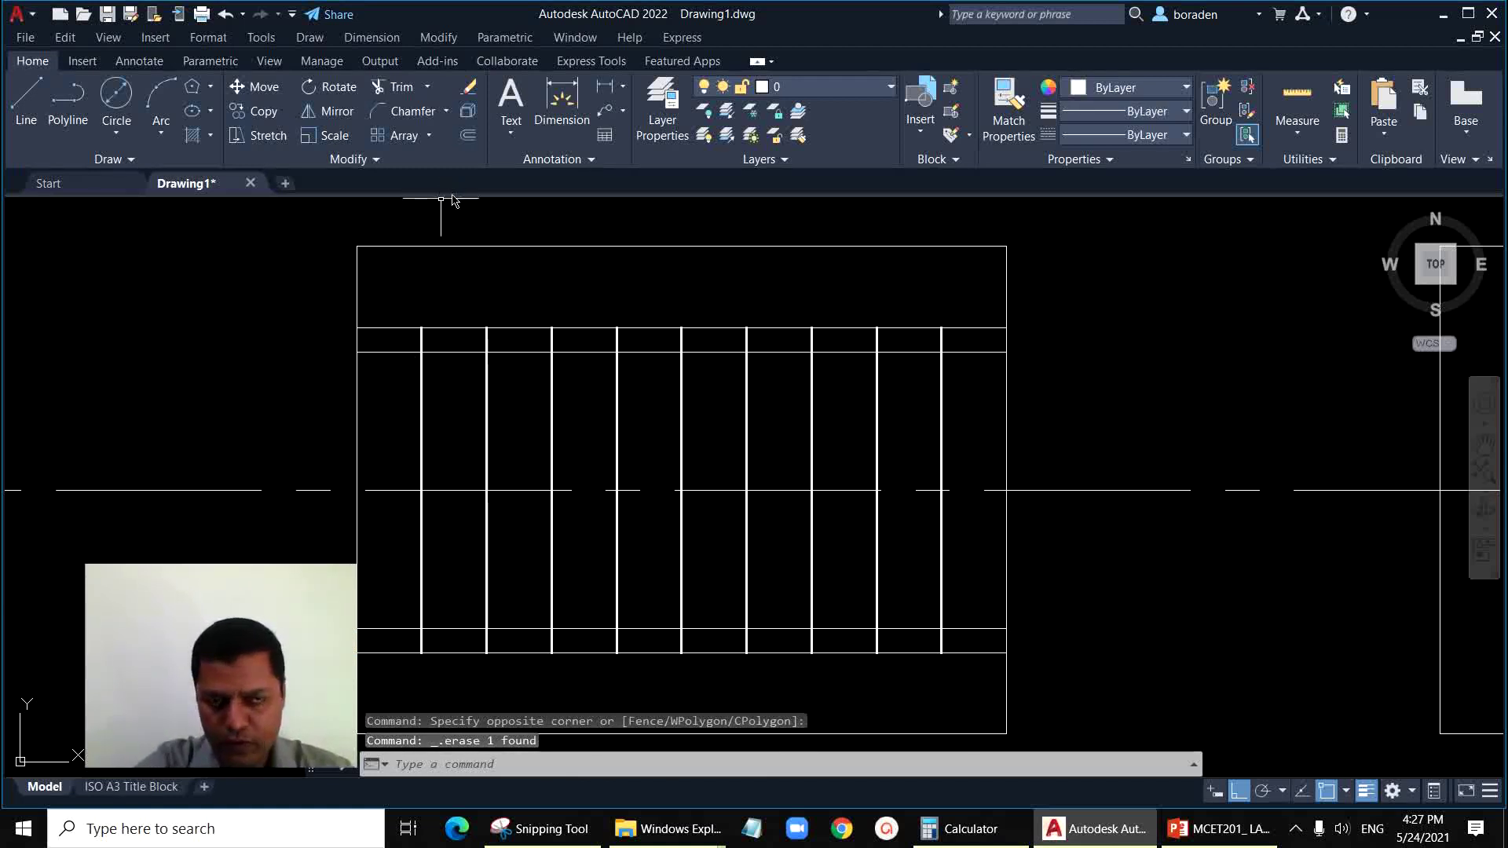
Step: Offset the first thread line 3 to the left, shorten it to the inner boundary, and make it thin
{"action": "left_click", "coordinate": [469, 137]}
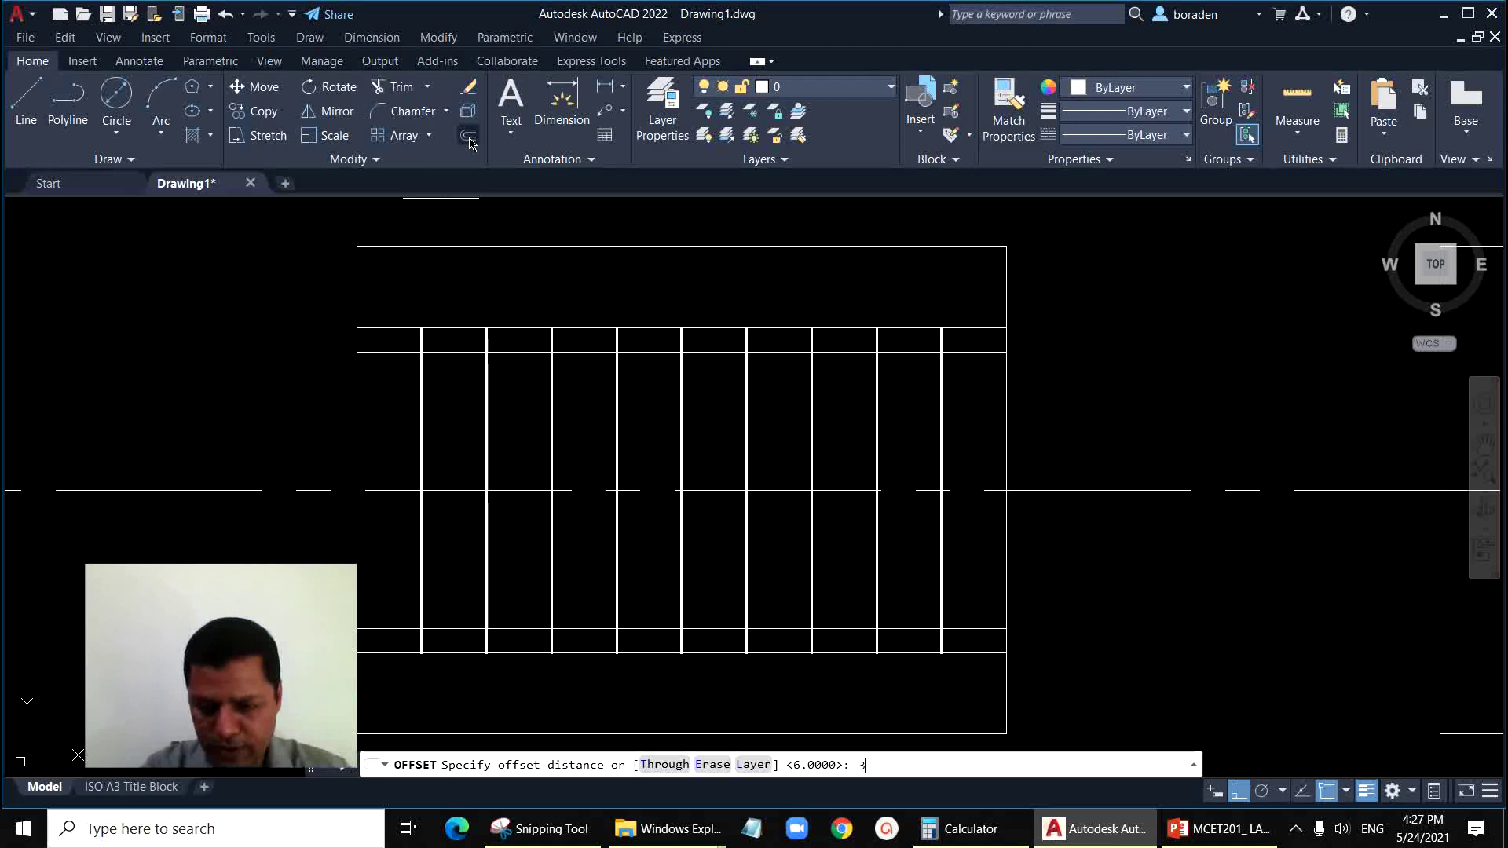
{"action": "key", "text": "Return"}
{"action": "left_click", "coordinate": [421, 468]}
{"action": "left_click", "coordinate": [384, 471]}
{"action": "key", "text": "Escape"}
{"action": "left_click", "coordinate": [390, 444]}
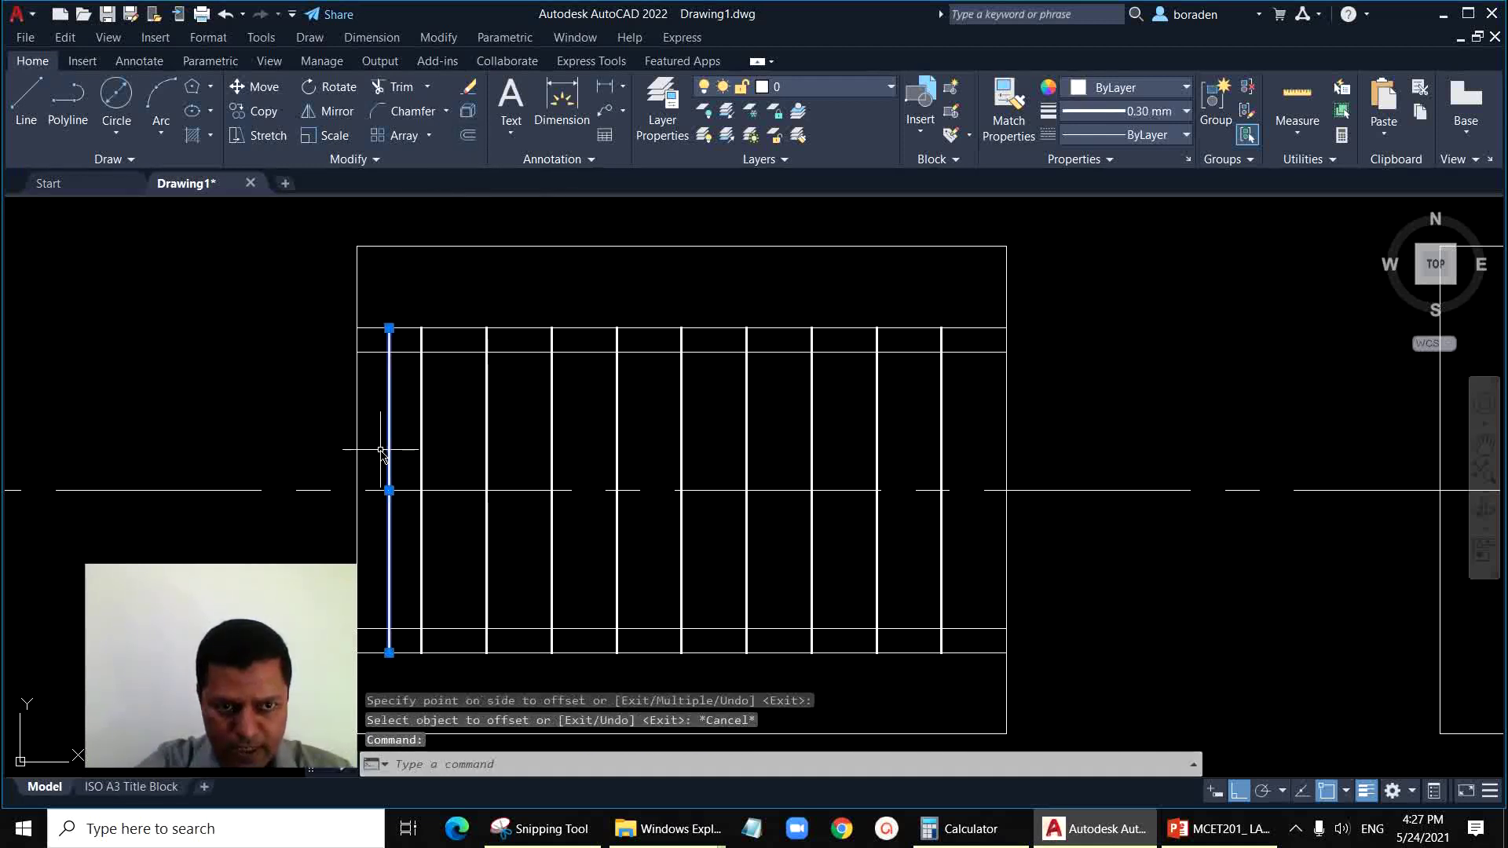
{"action": "left_click", "coordinate": [393, 334]}
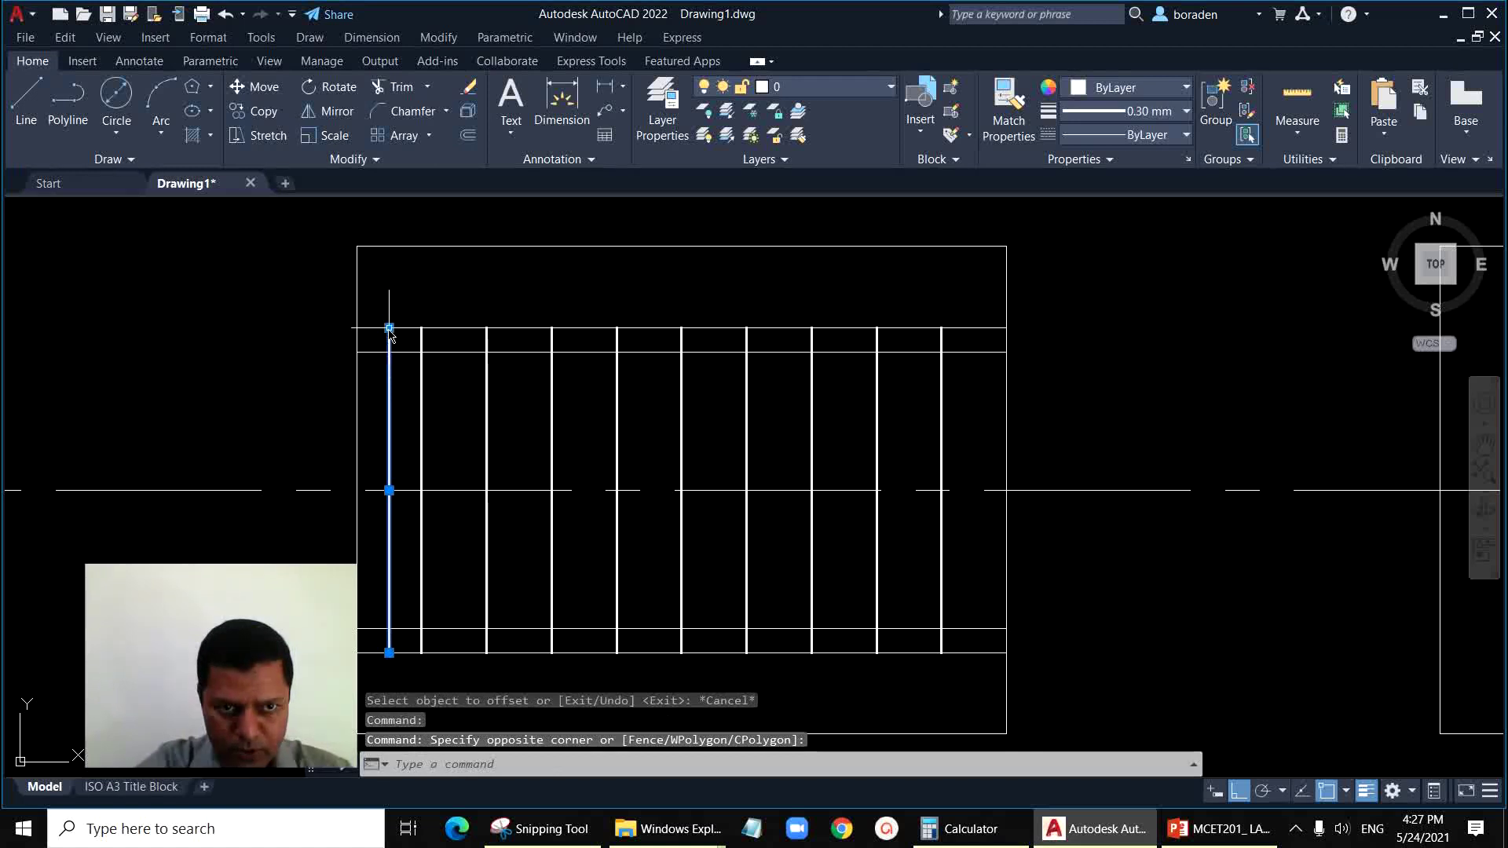
{"action": "left_click", "coordinate": [389, 328]}
{"action": "left_click", "coordinate": [390, 628]}
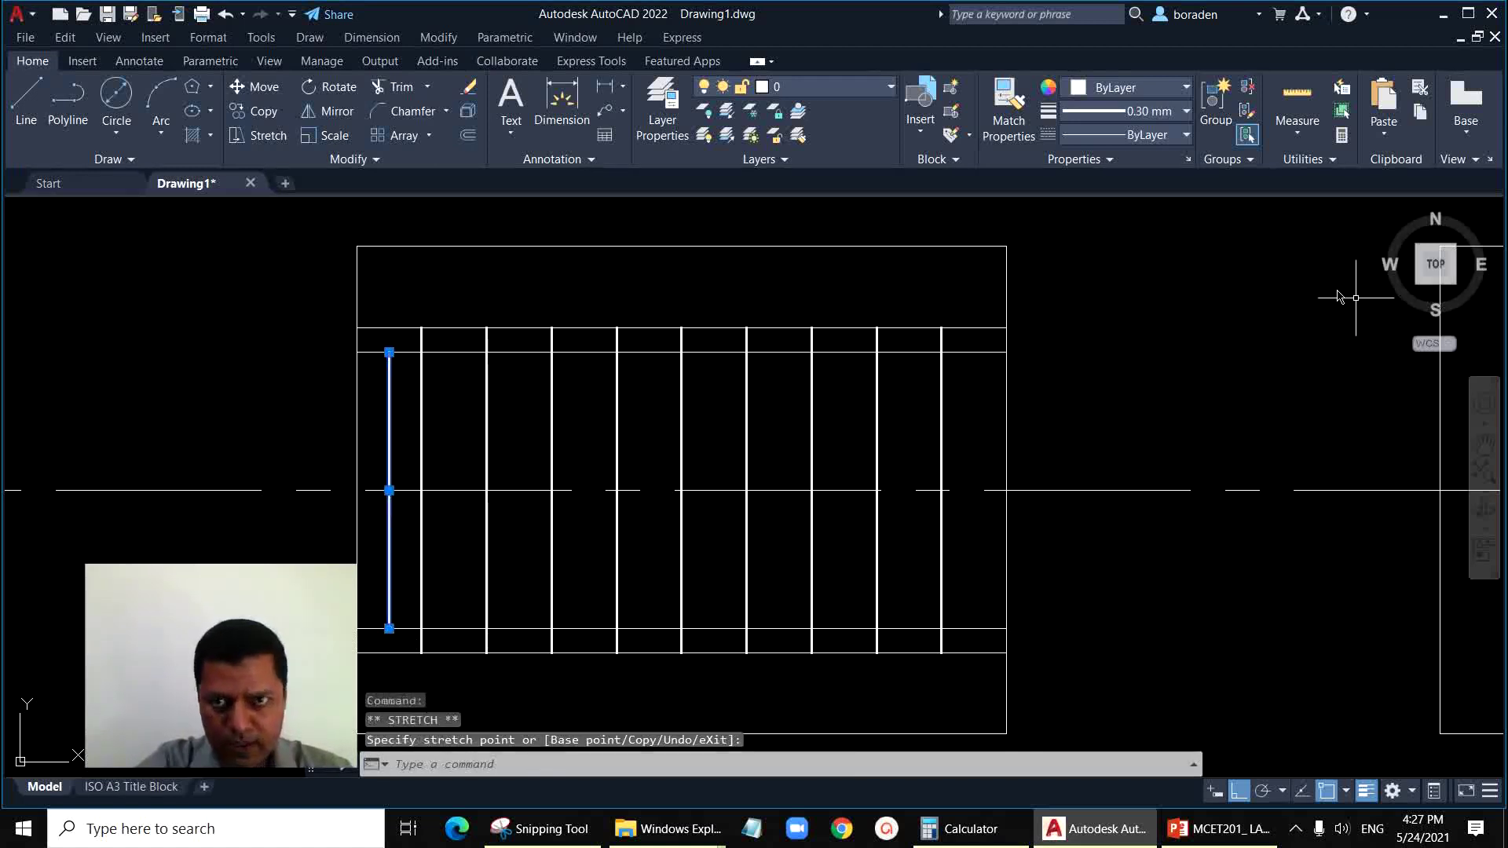
{"action": "left_click", "coordinate": [1170, 114]}
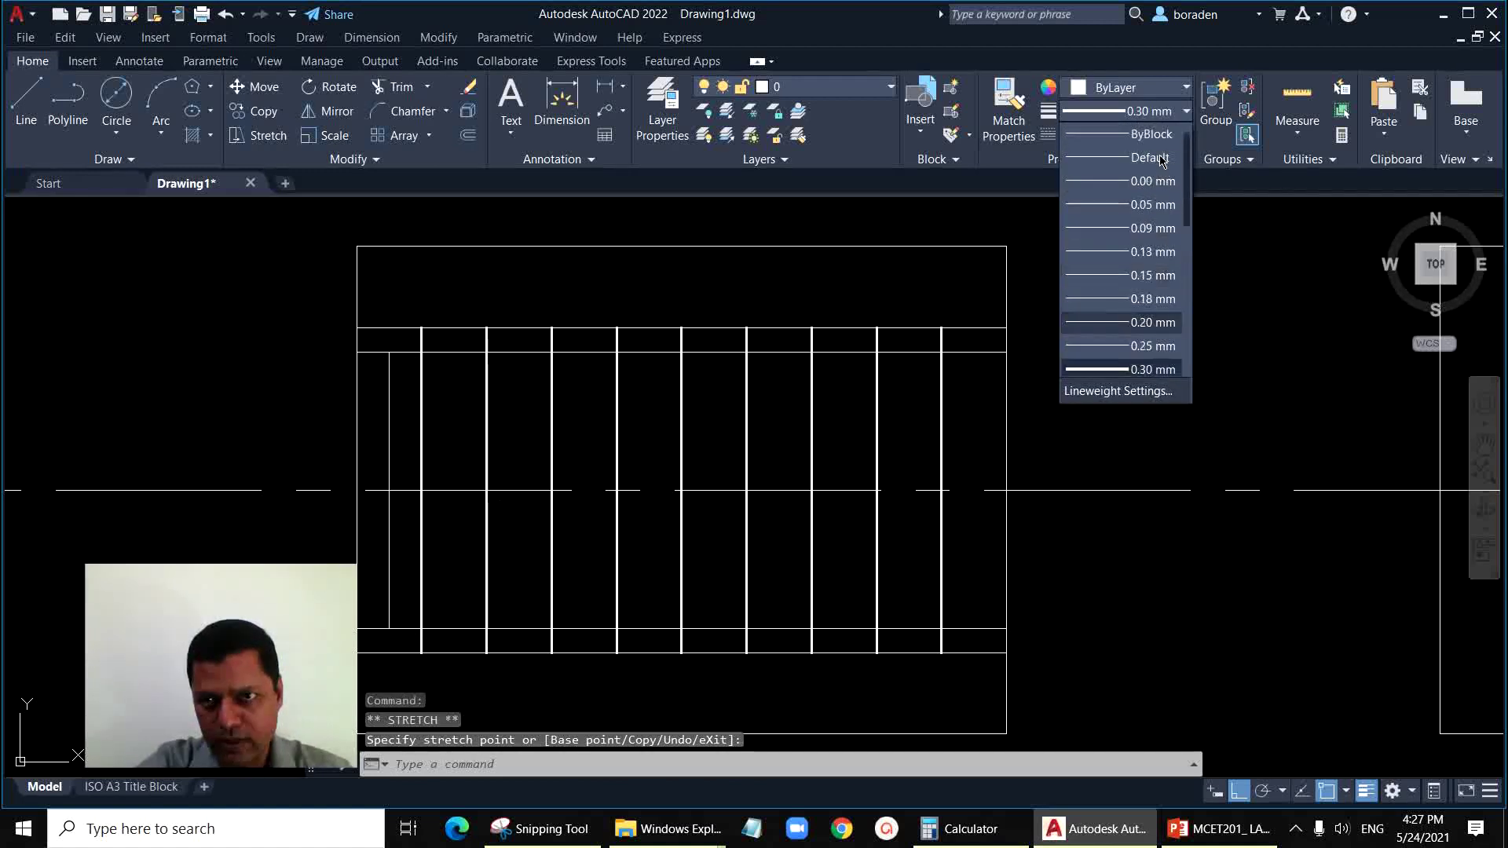
{"action": "left_click", "coordinate": [1149, 161]}
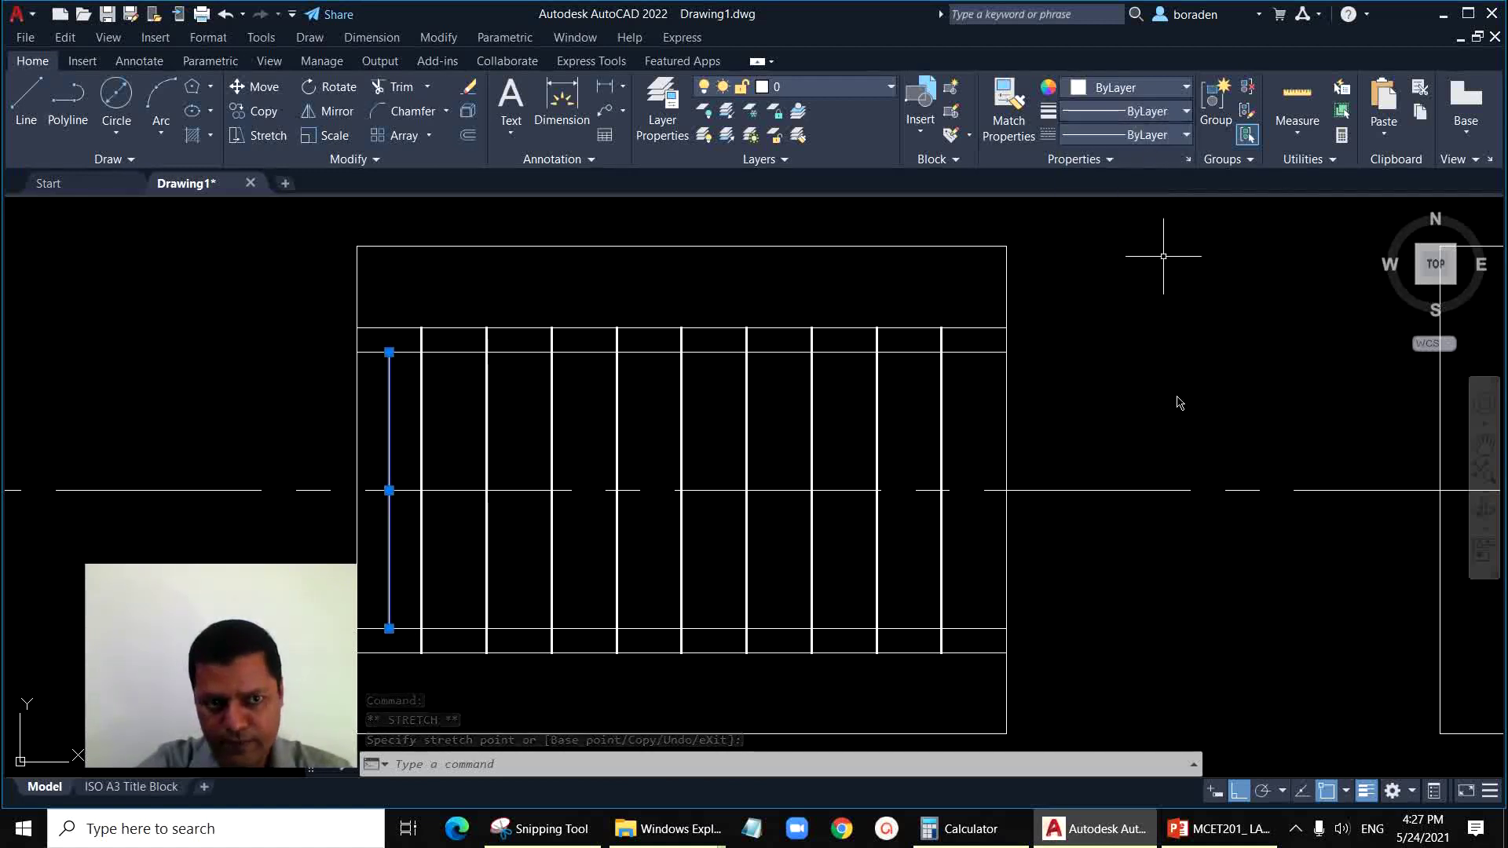
{"action": "key", "text": "Escape"}
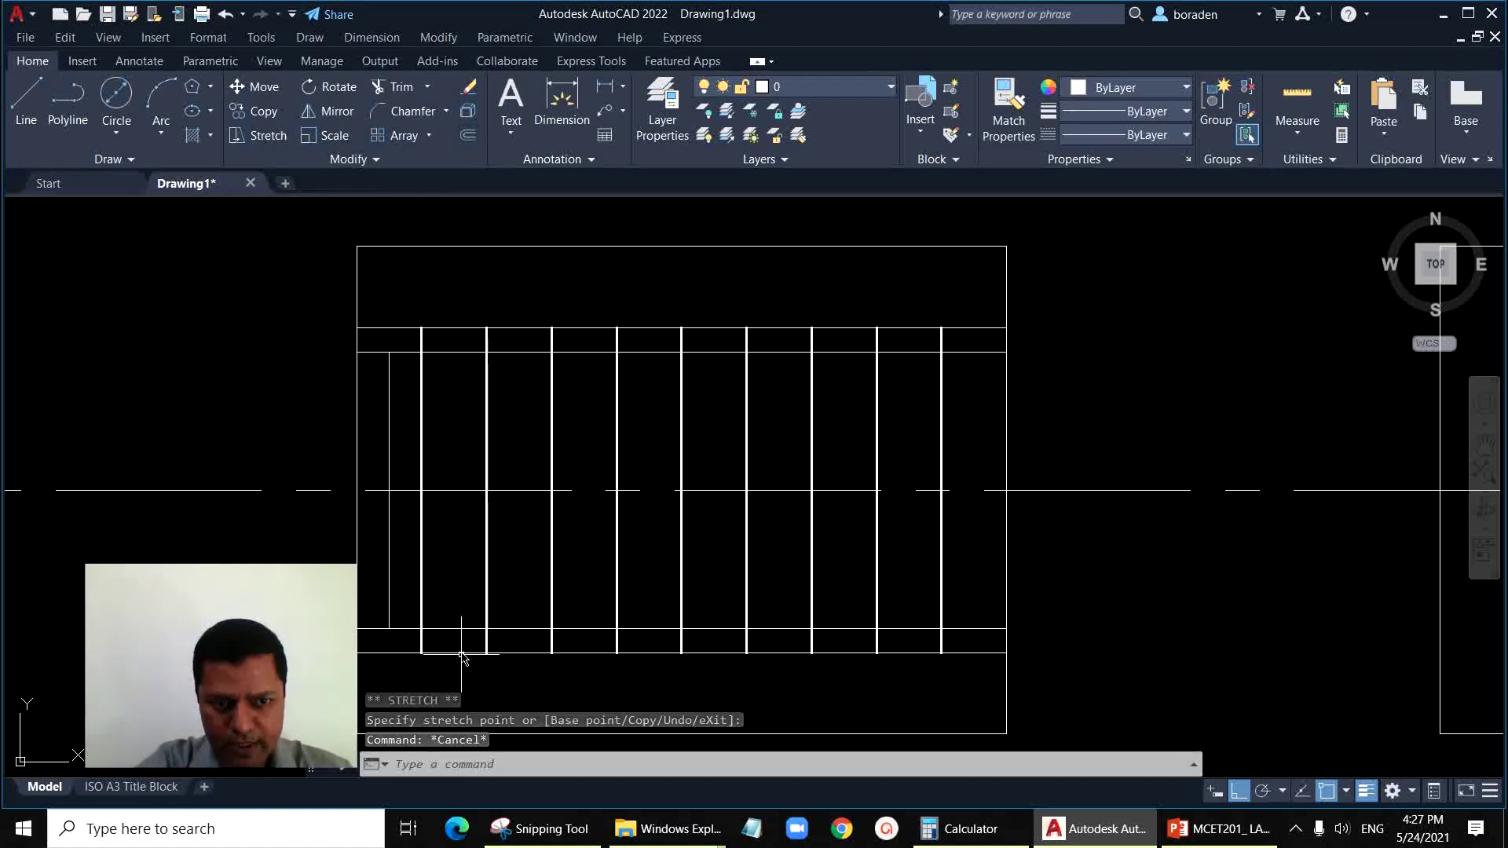
Step: Delete the upper and lower inner horizontal lines
{"action": "left_click", "coordinate": [453, 629]}
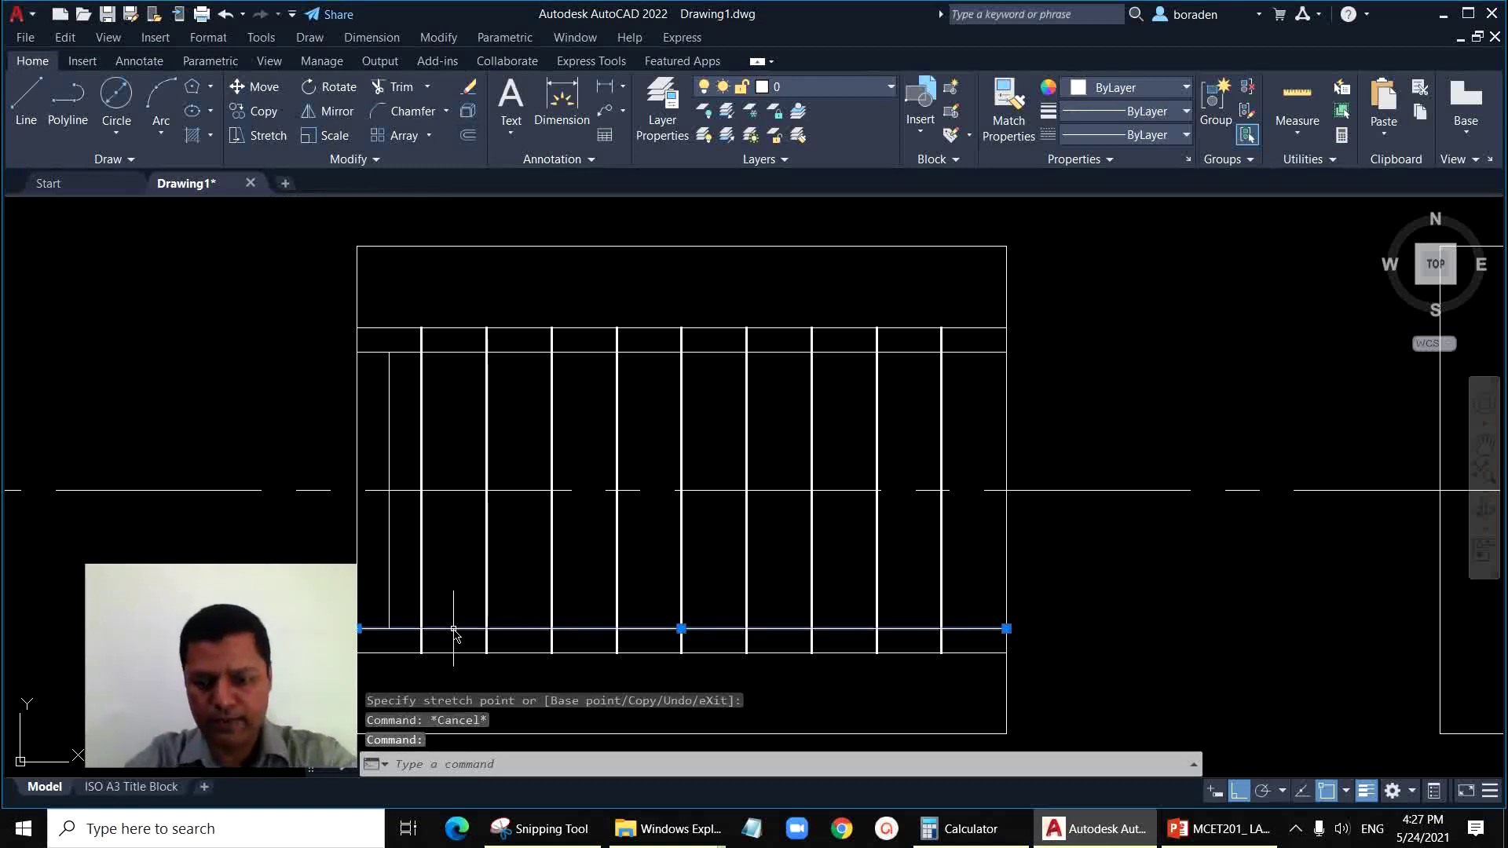
{"action": "key", "text": "Delete"}
{"action": "left_click", "coordinate": [461, 352]}
{"action": "key", "text": "Delete"}
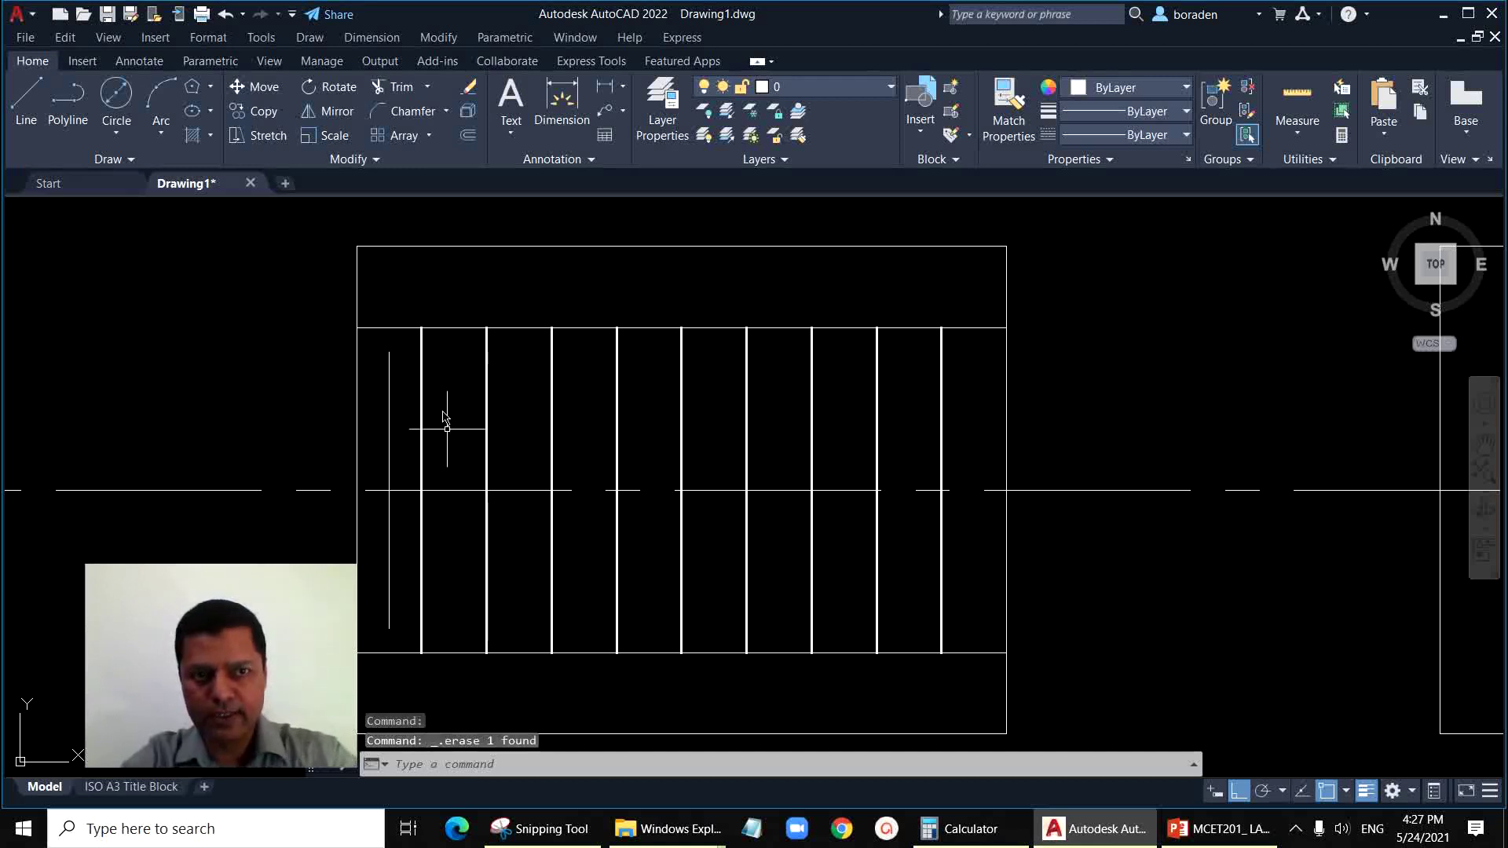
Step: Copy the short thin line rightward every 6 units between the thick thread lines
{"action": "left_click", "coordinate": [469, 135]}
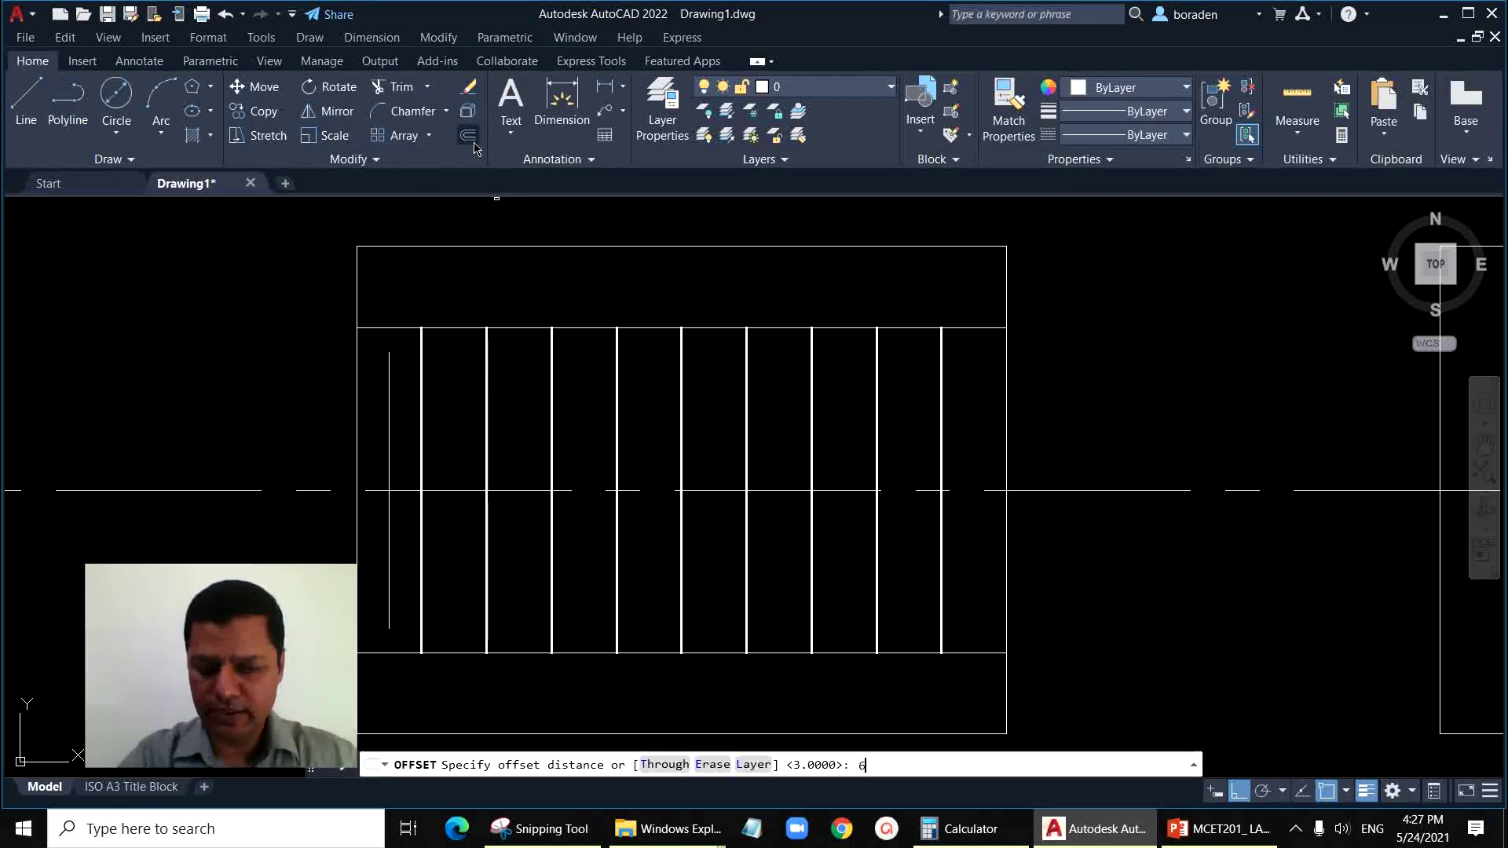
{"action": "key", "text": "Return"}
{"action": "left_click", "coordinate": [389, 420]}
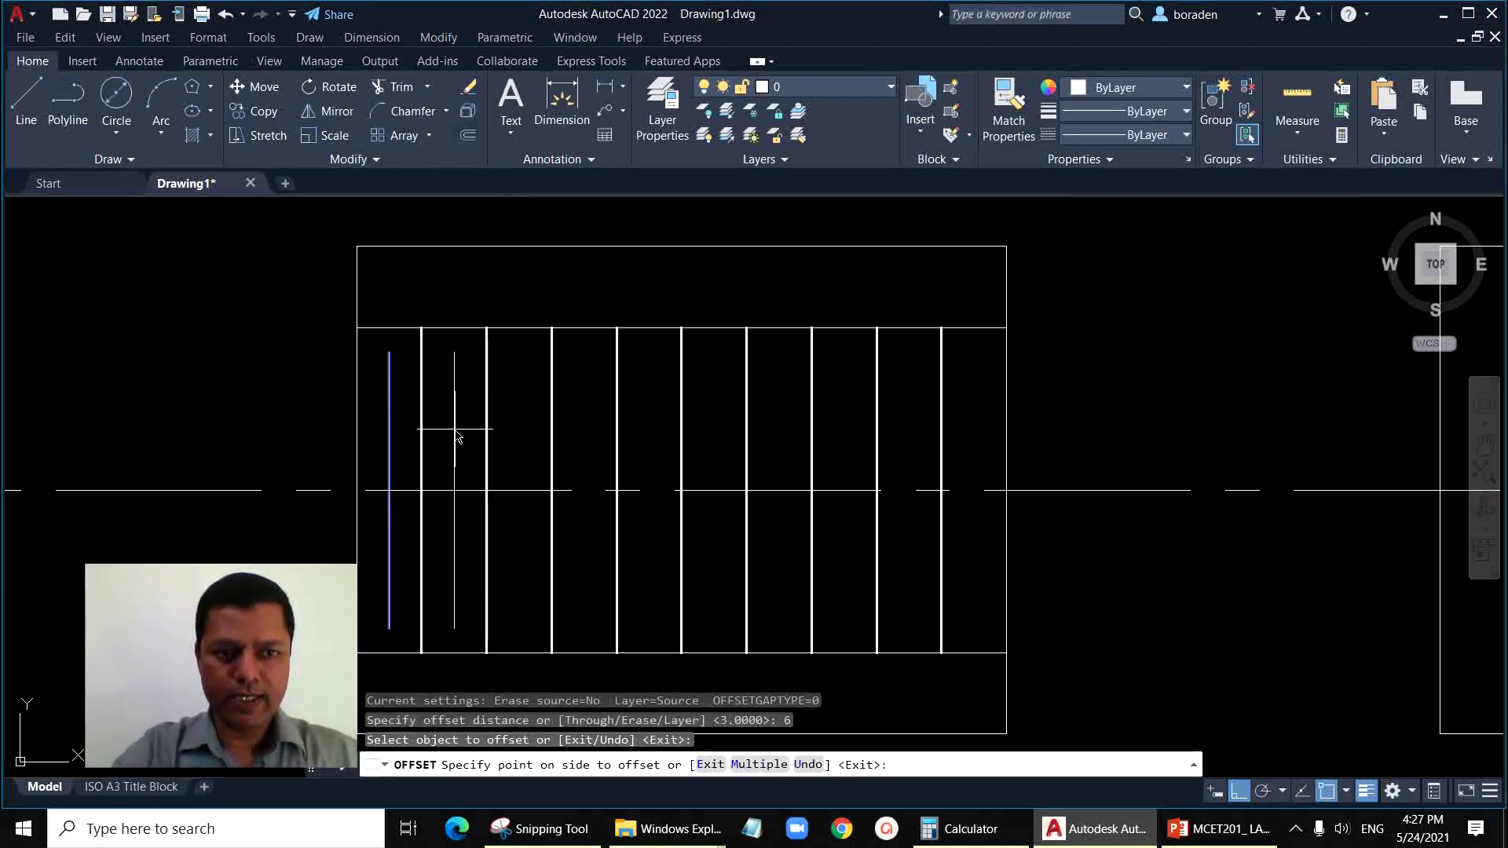
{"action": "left_click", "coordinate": [458, 437]}
{"action": "left_click", "coordinate": [455, 441]}
{"action": "left_click", "coordinate": [495, 448]}
{"action": "left_click", "coordinate": [519, 448]}
{"action": "left_click", "coordinate": [565, 463]}
{"action": "left_click", "coordinate": [584, 463]}
{"action": "left_click", "coordinate": [638, 480]}
{"action": "left_click", "coordinate": [649, 475]}
{"action": "left_click", "coordinate": [714, 473]}
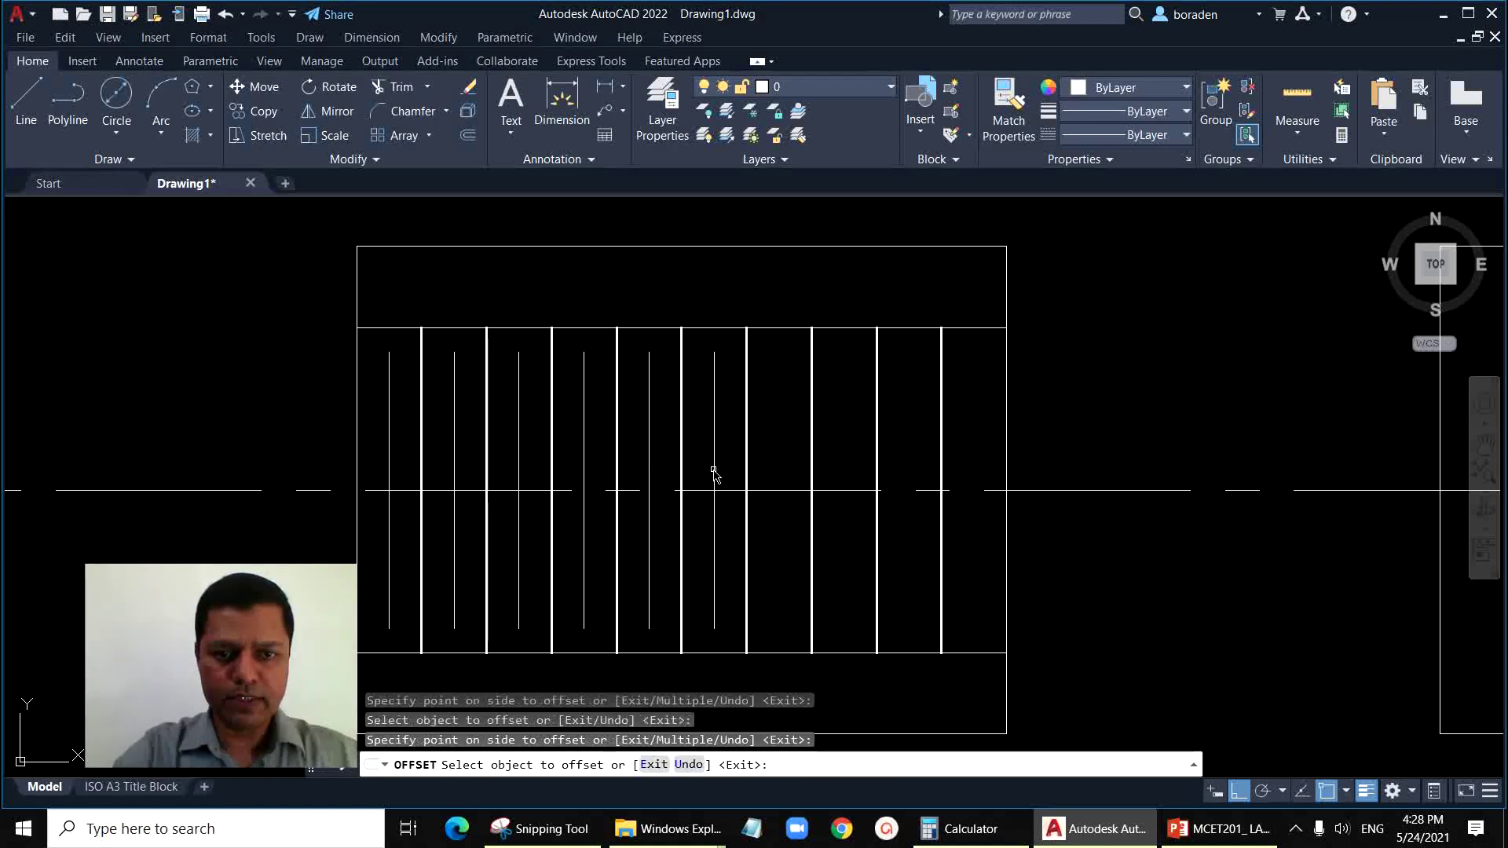
{"action": "left_click", "coordinate": [710, 476]}
{"action": "left_click", "coordinate": [717, 475]}
{"action": "left_click", "coordinate": [783, 475]}
{"action": "left_click", "coordinate": [781, 474]}
{"action": "left_click", "coordinate": [847, 483]}
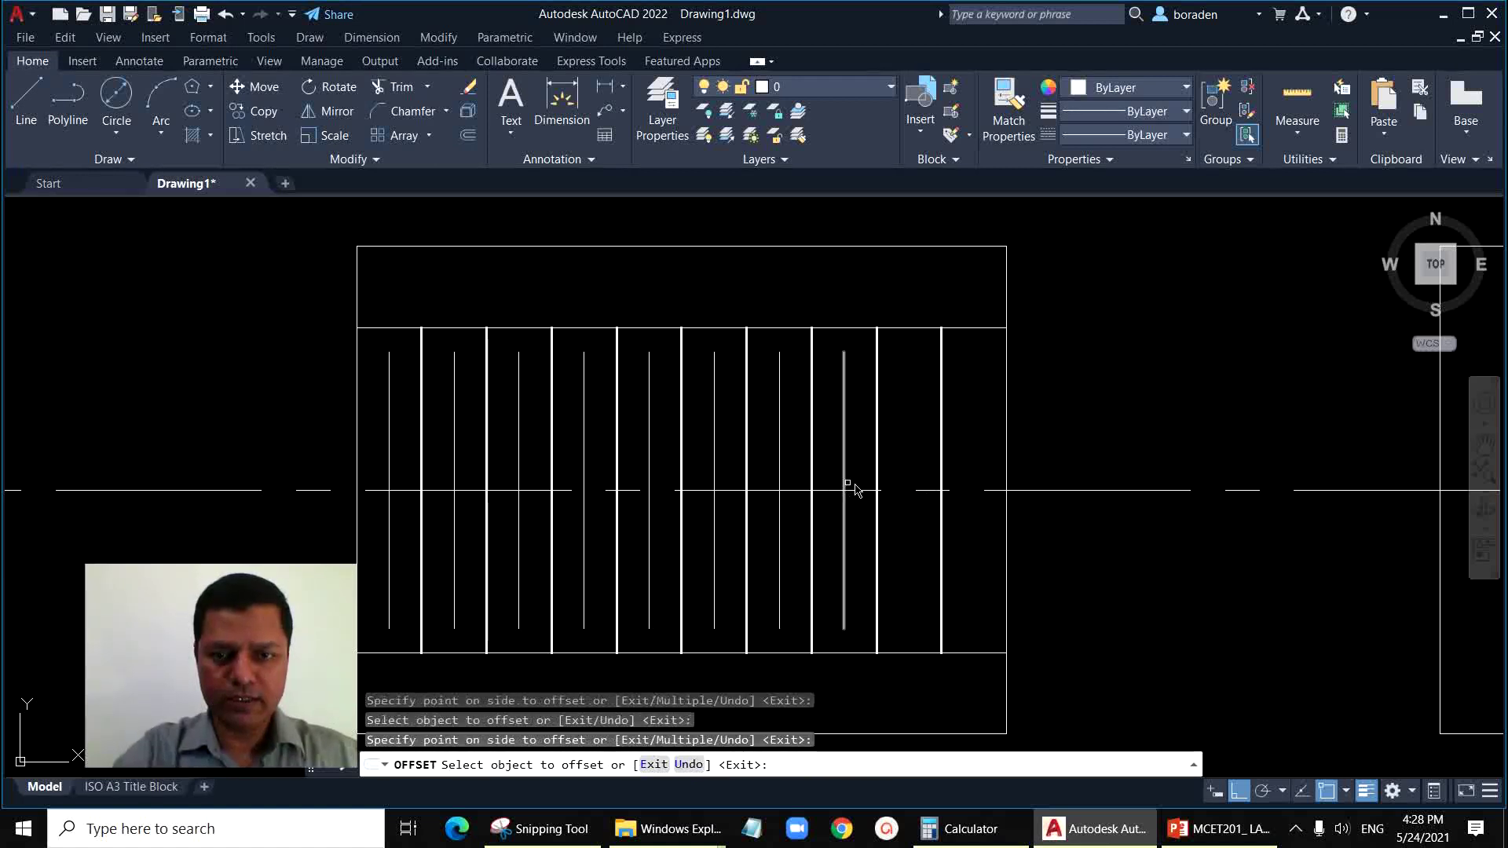
{"action": "left_click", "coordinate": [845, 482]}
{"action": "left_click", "coordinate": [903, 489]}
{"action": "left_click", "coordinate": [907, 487]}
{"action": "left_click", "coordinate": [911, 481]}
{"action": "left_click", "coordinate": [909, 476]}
{"action": "left_click", "coordinate": [980, 495]}
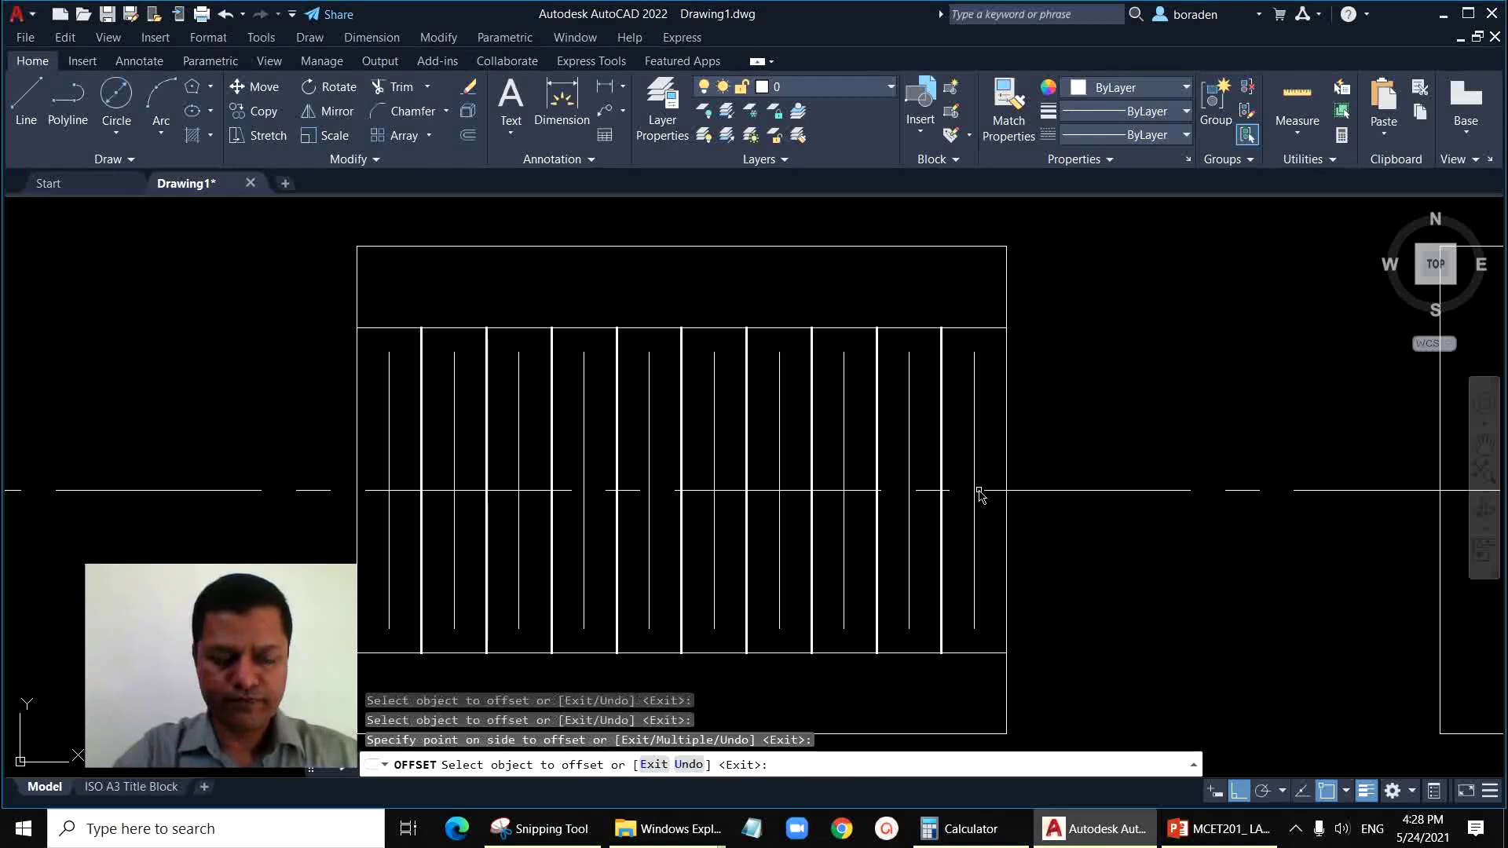
{"action": "key", "text": "Escape"}
{"action": "scroll", "coordinate": [590, 357], "scroll_direction": "down", "scroll_amount": 2}
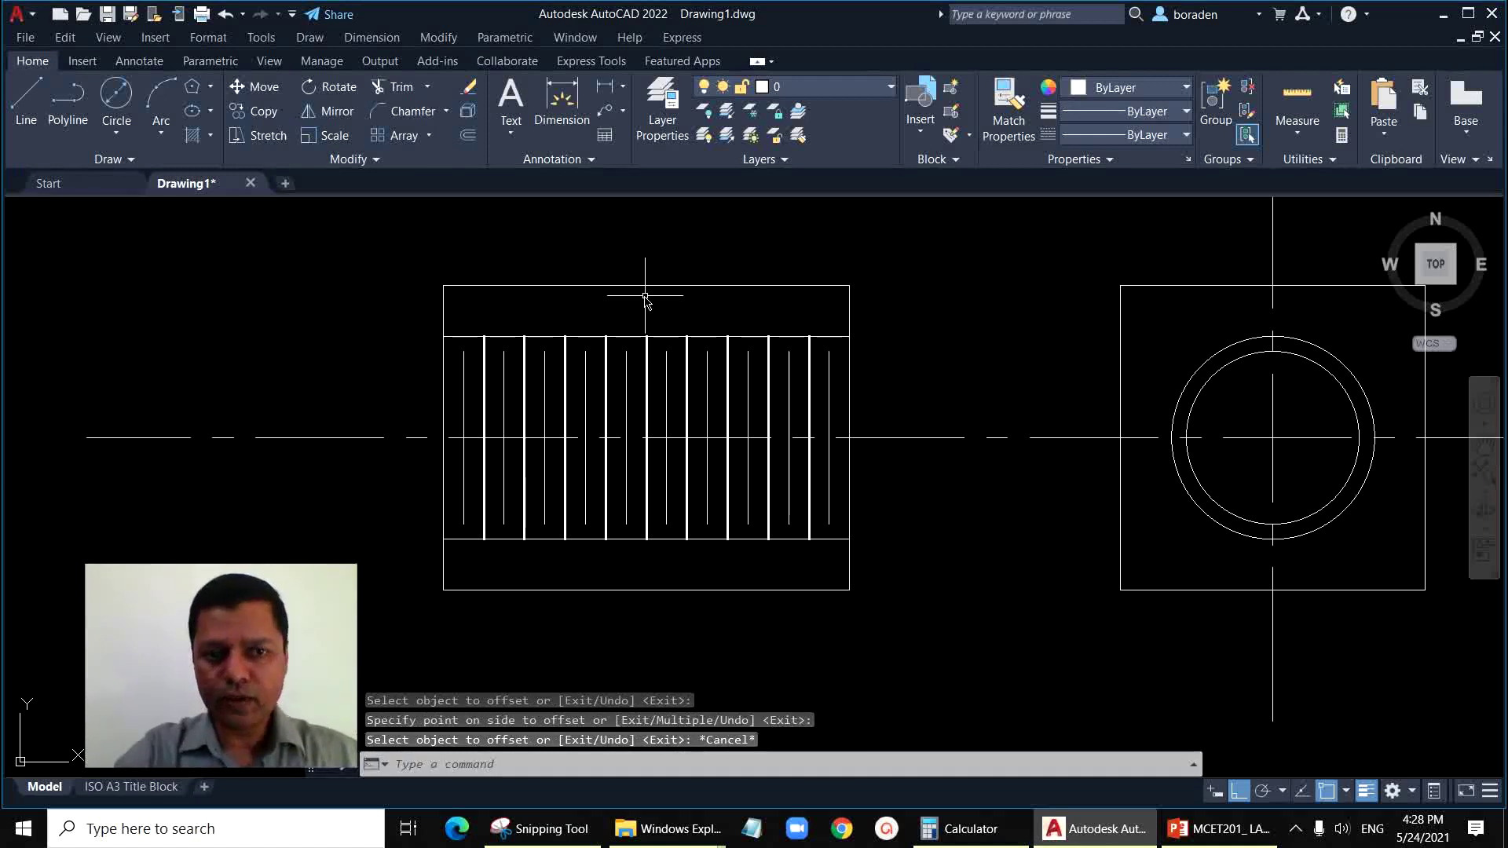
Step: Hatch the top and bottom wall bands of the nut section
{"action": "left_click", "coordinate": [193, 136]}
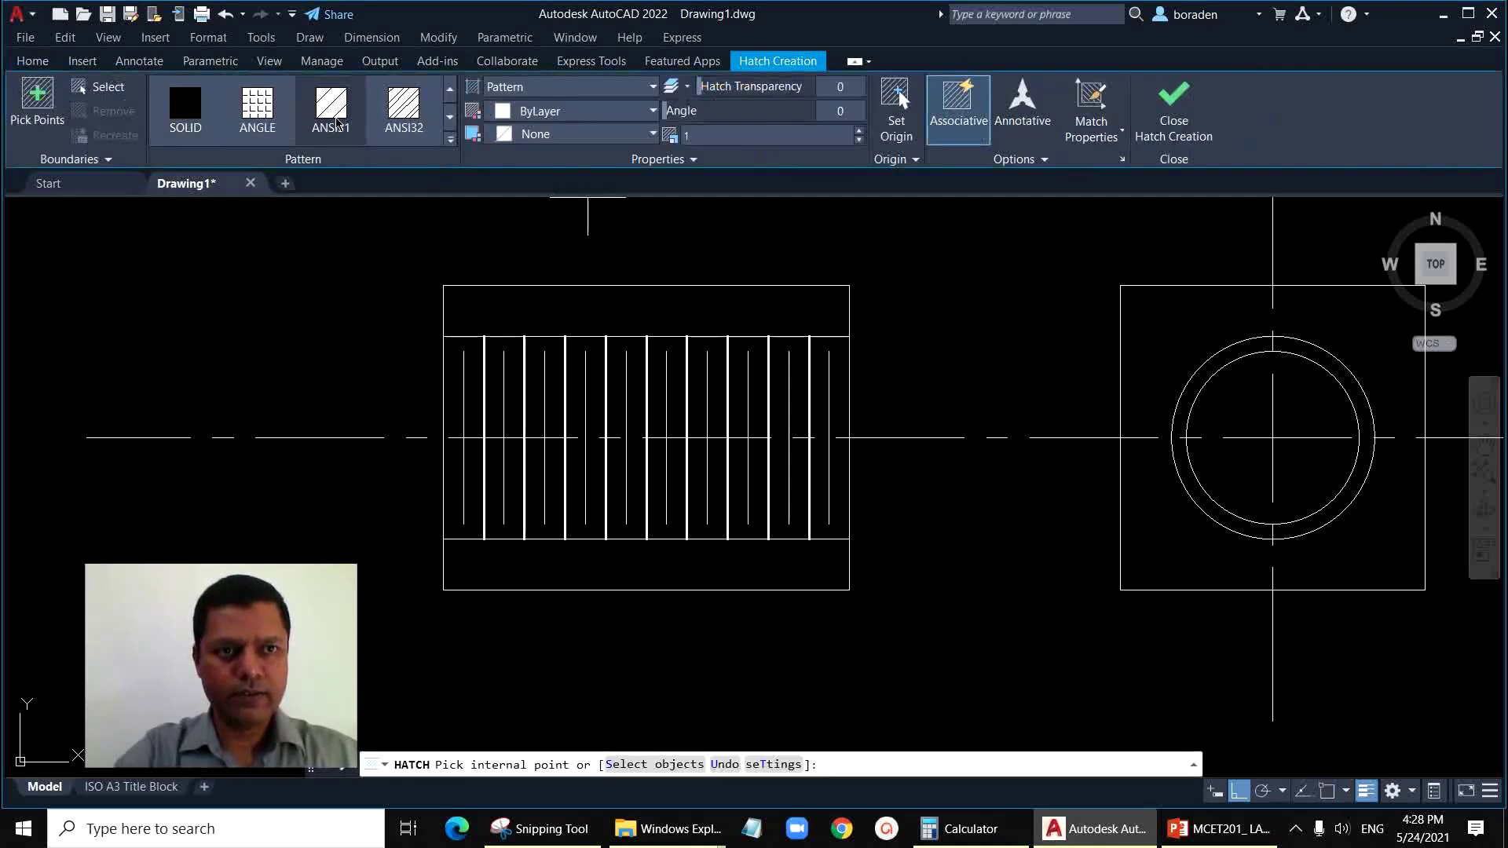
{"action": "left_click", "coordinate": [539, 318]}
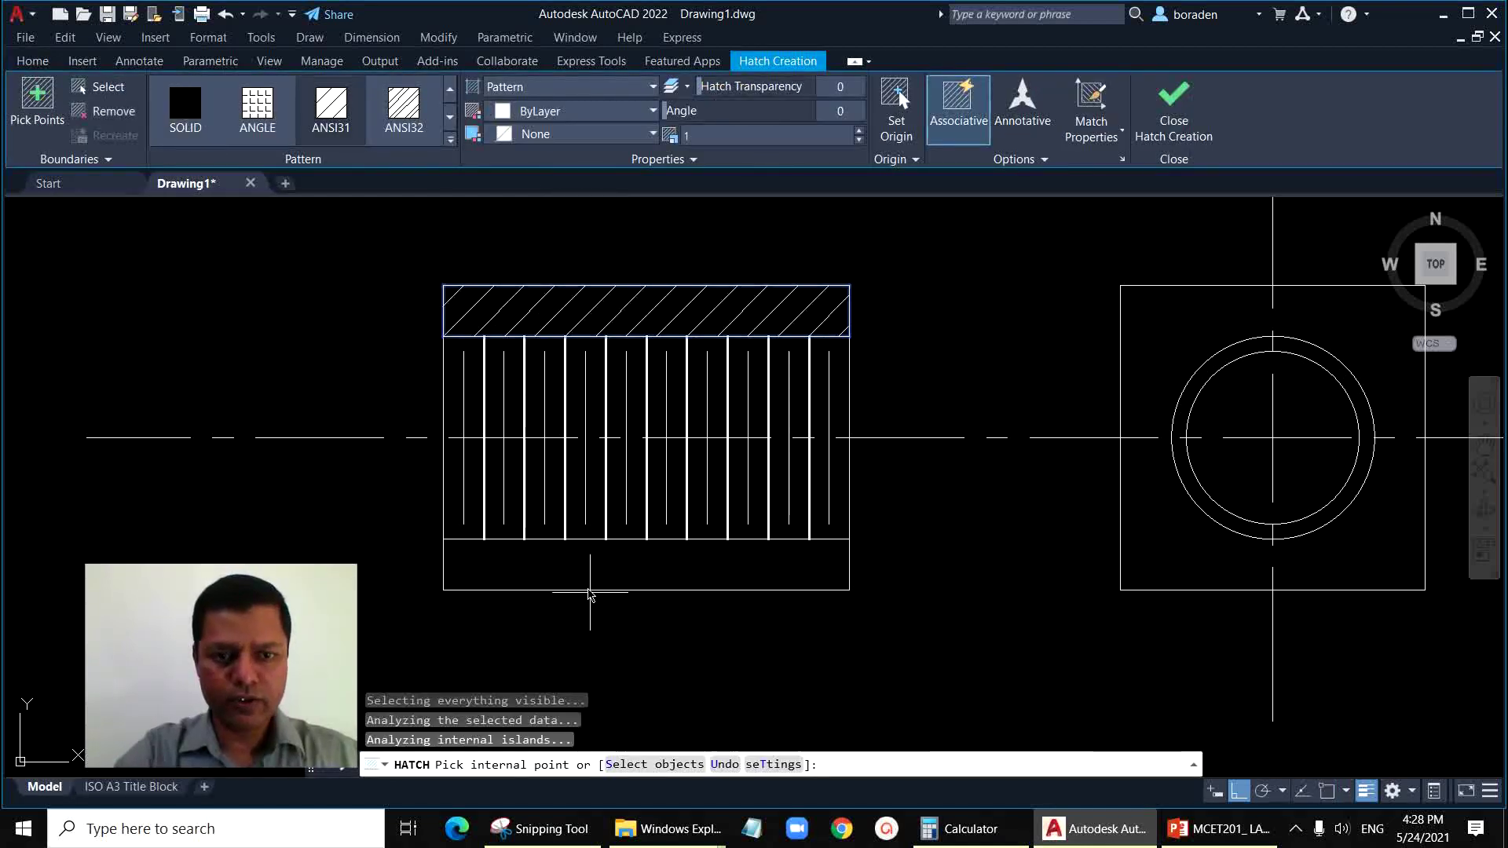
{"action": "left_click", "coordinate": [597, 576]}
{"action": "key", "text": "Return"}
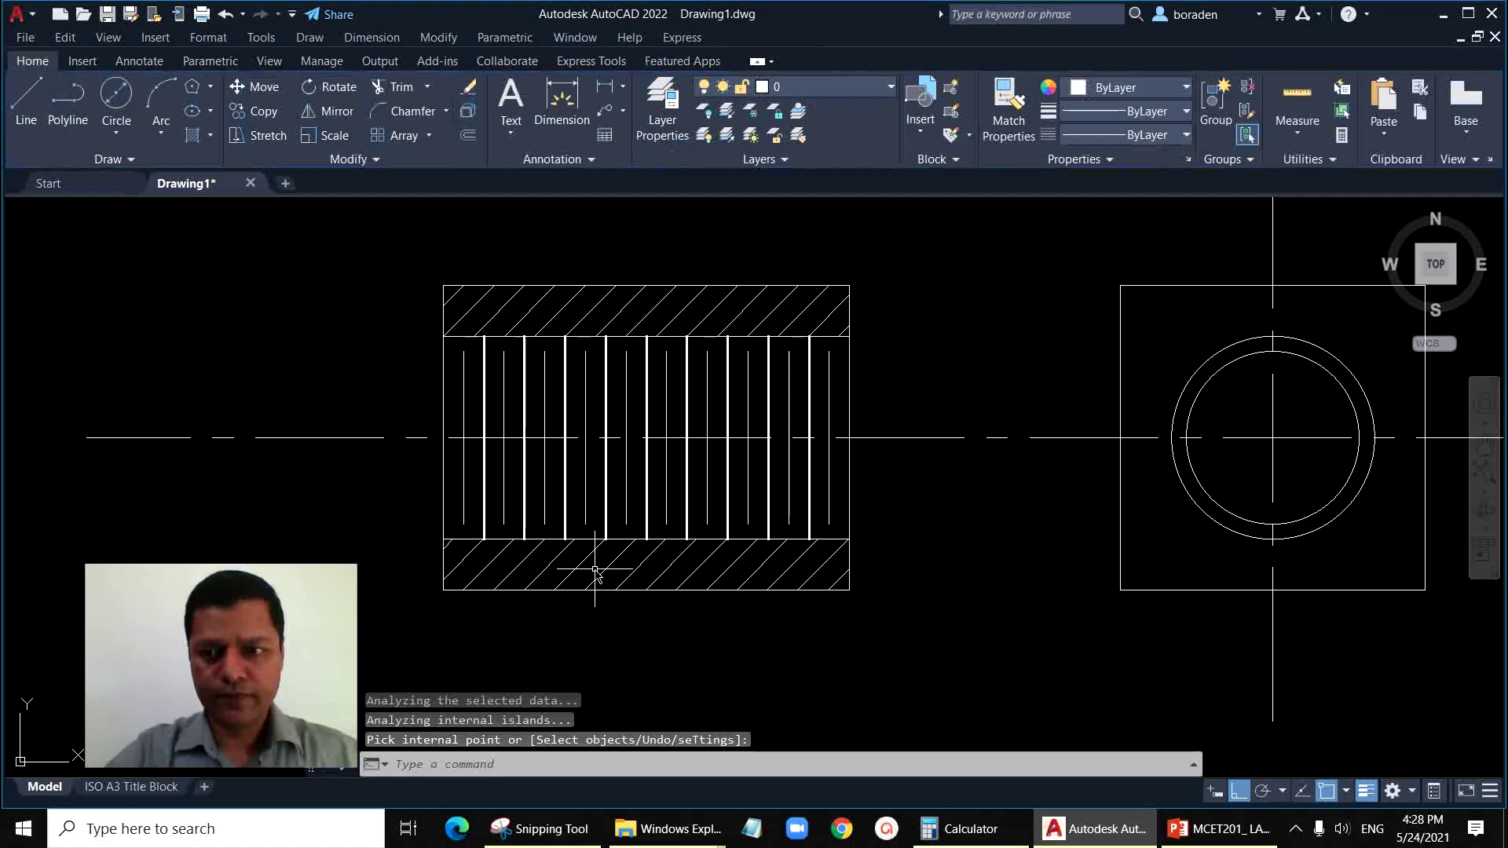
Step: Add linear dimensions: 45 right of the square and 60 below the section
{"action": "left_click", "coordinate": [605, 86]}
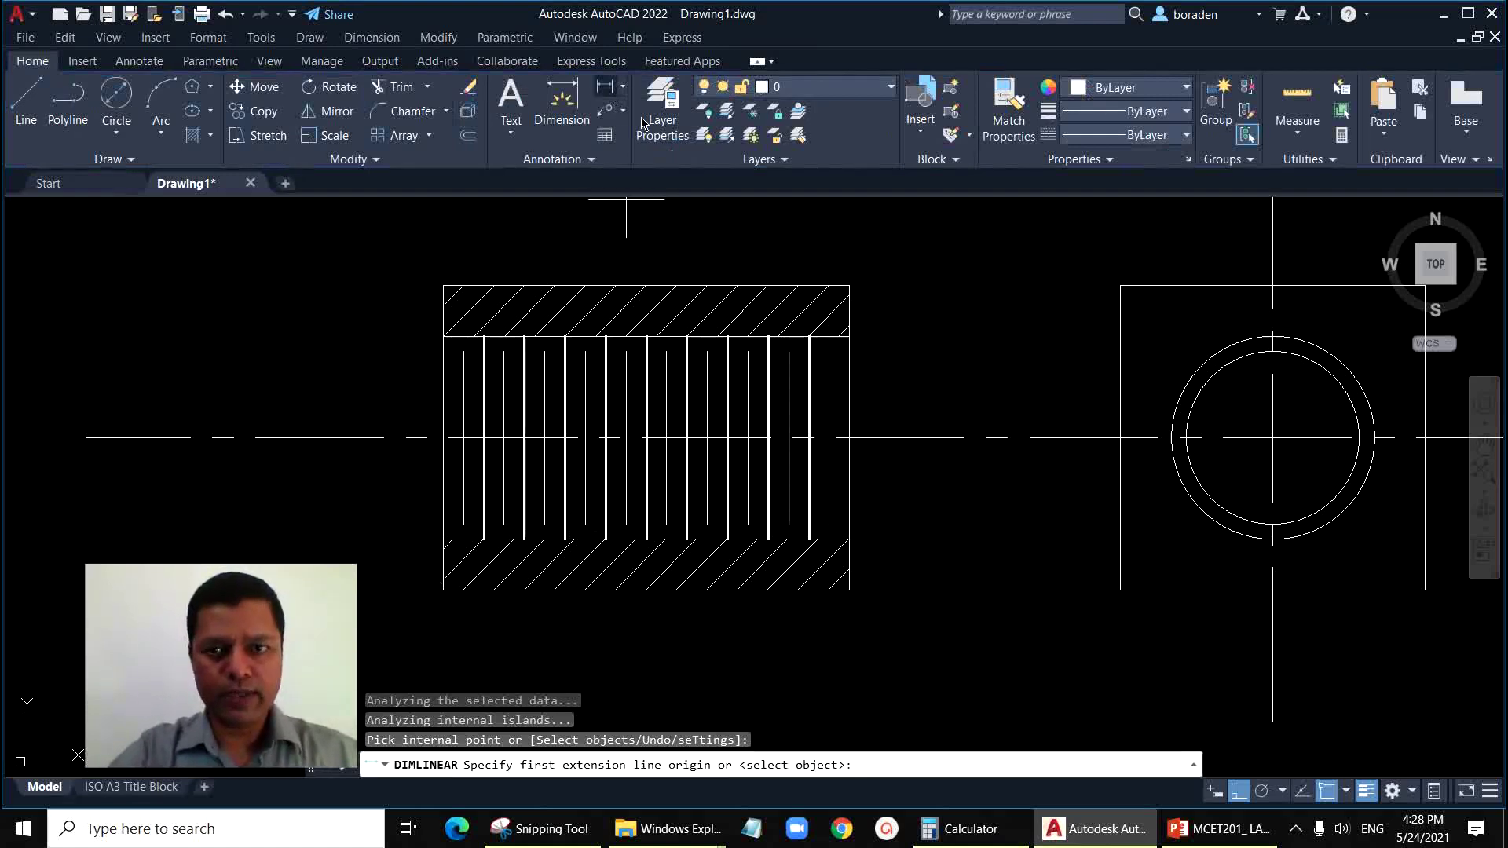
{"action": "scroll", "coordinate": [872, 471], "scroll_direction": "down", "scroll_amount": 2}
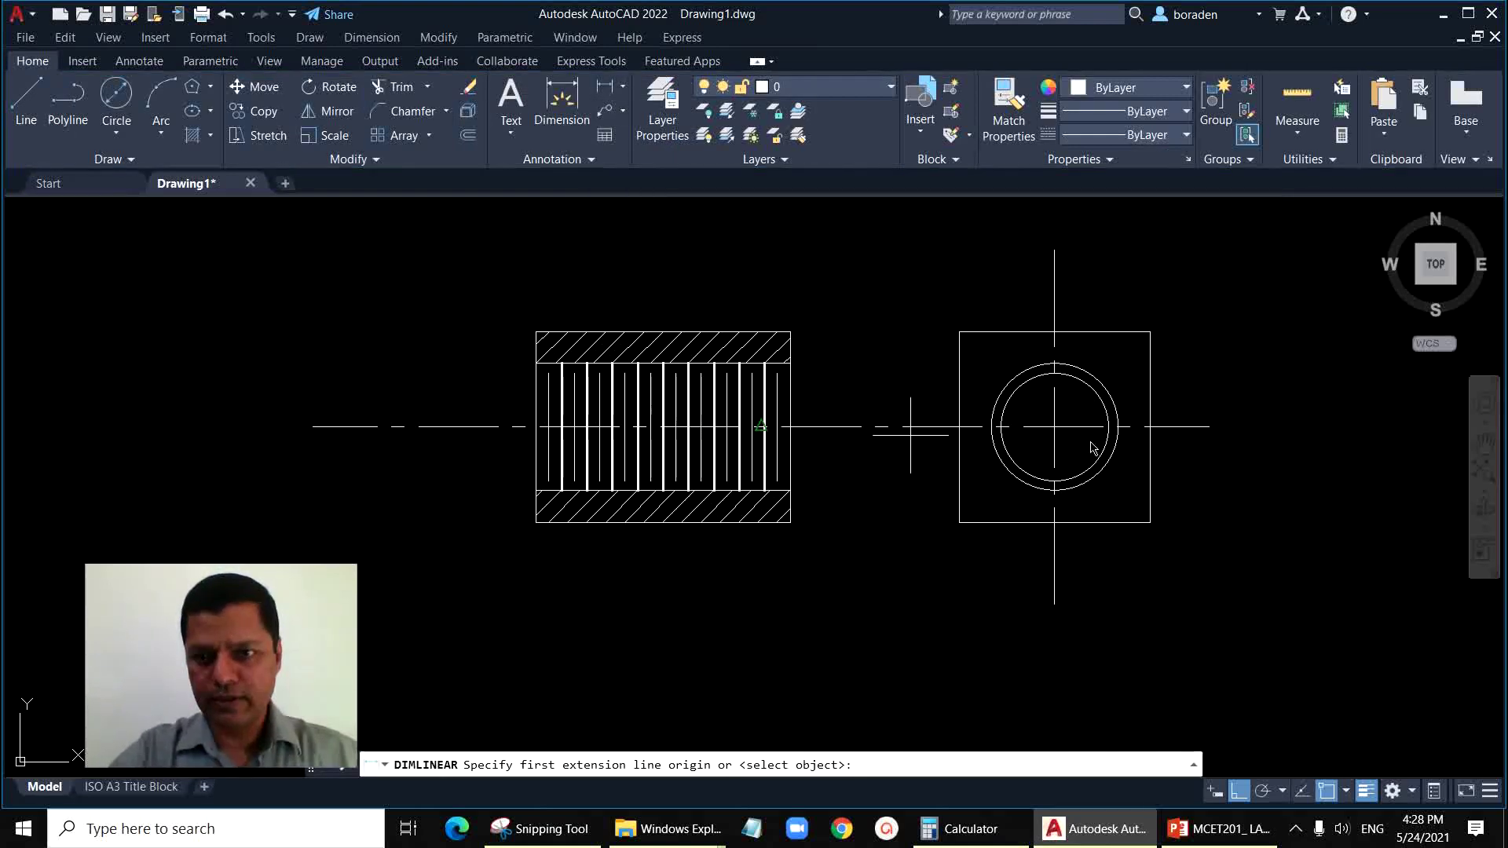
{"action": "left_click", "coordinate": [1150, 333]}
{"action": "left_click", "coordinate": [1151, 522]}
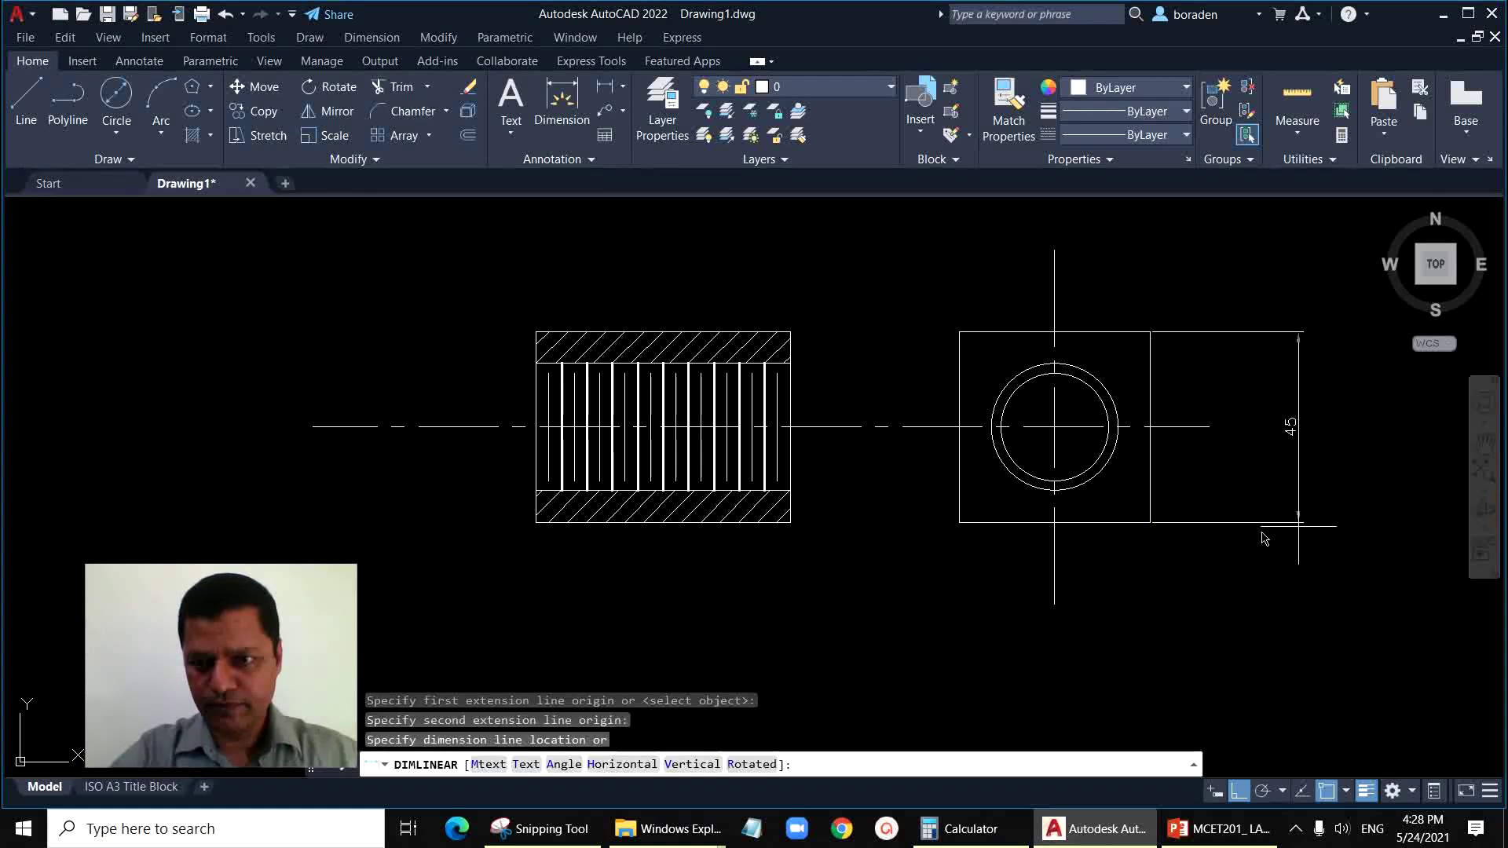
{"action": "left_click", "coordinate": [1296, 517]}
{"action": "left_click", "coordinate": [607, 88]}
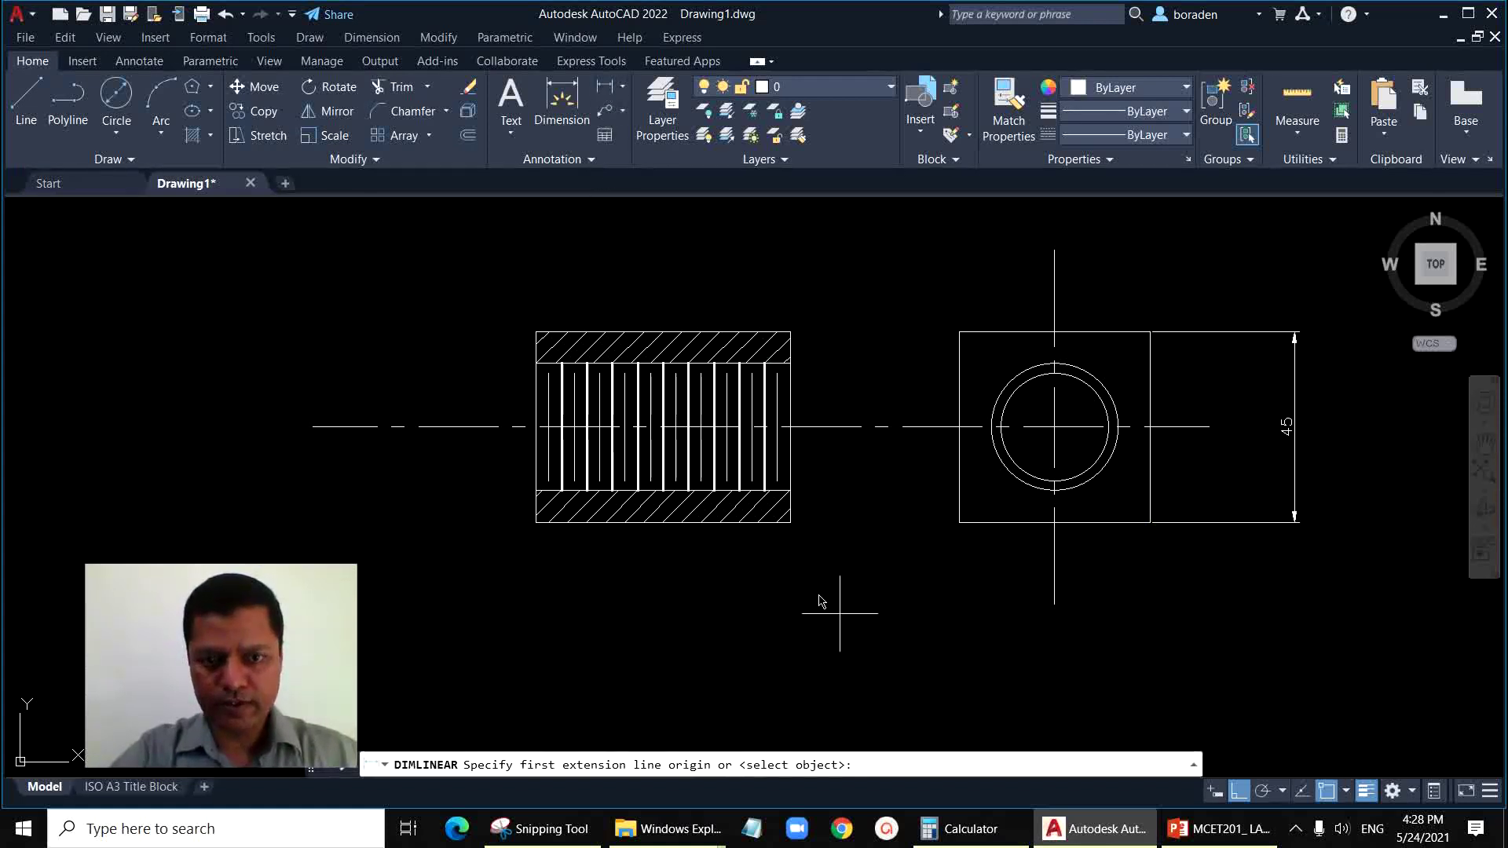
{"action": "left_click", "coordinate": [790, 522]}
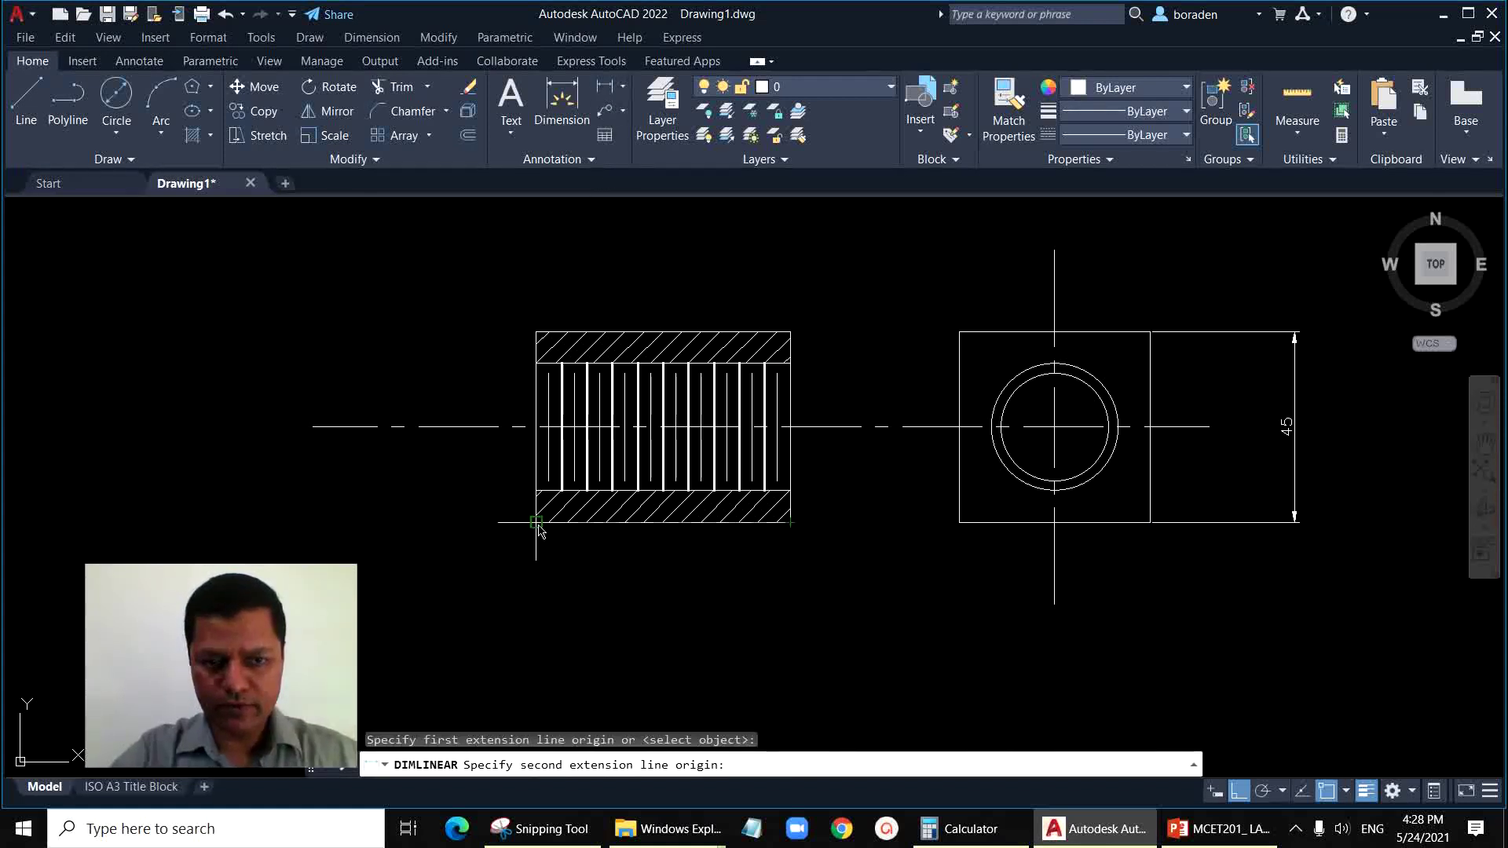
{"action": "left_click", "coordinate": [536, 523]}
{"action": "left_click", "coordinate": [686, 601]}
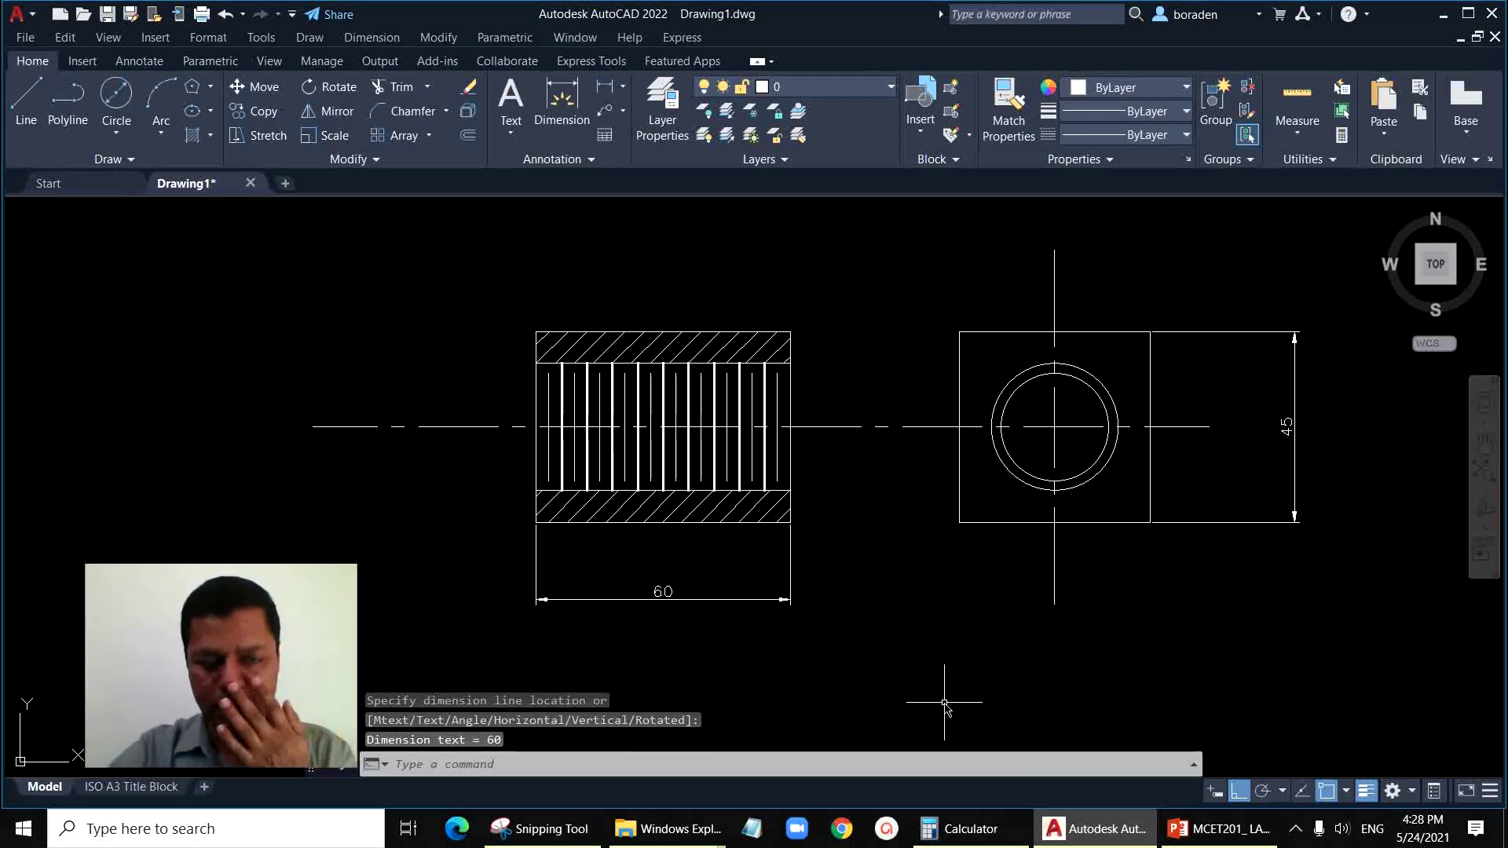
Step: Dimension the side-view circles with Ø30 outer and Ø25,5 inner diameters
{"action": "left_click", "coordinate": [607, 88]}
{"action": "scroll", "coordinate": [886, 501], "scroll_direction": "up", "scroll_amount": 2}
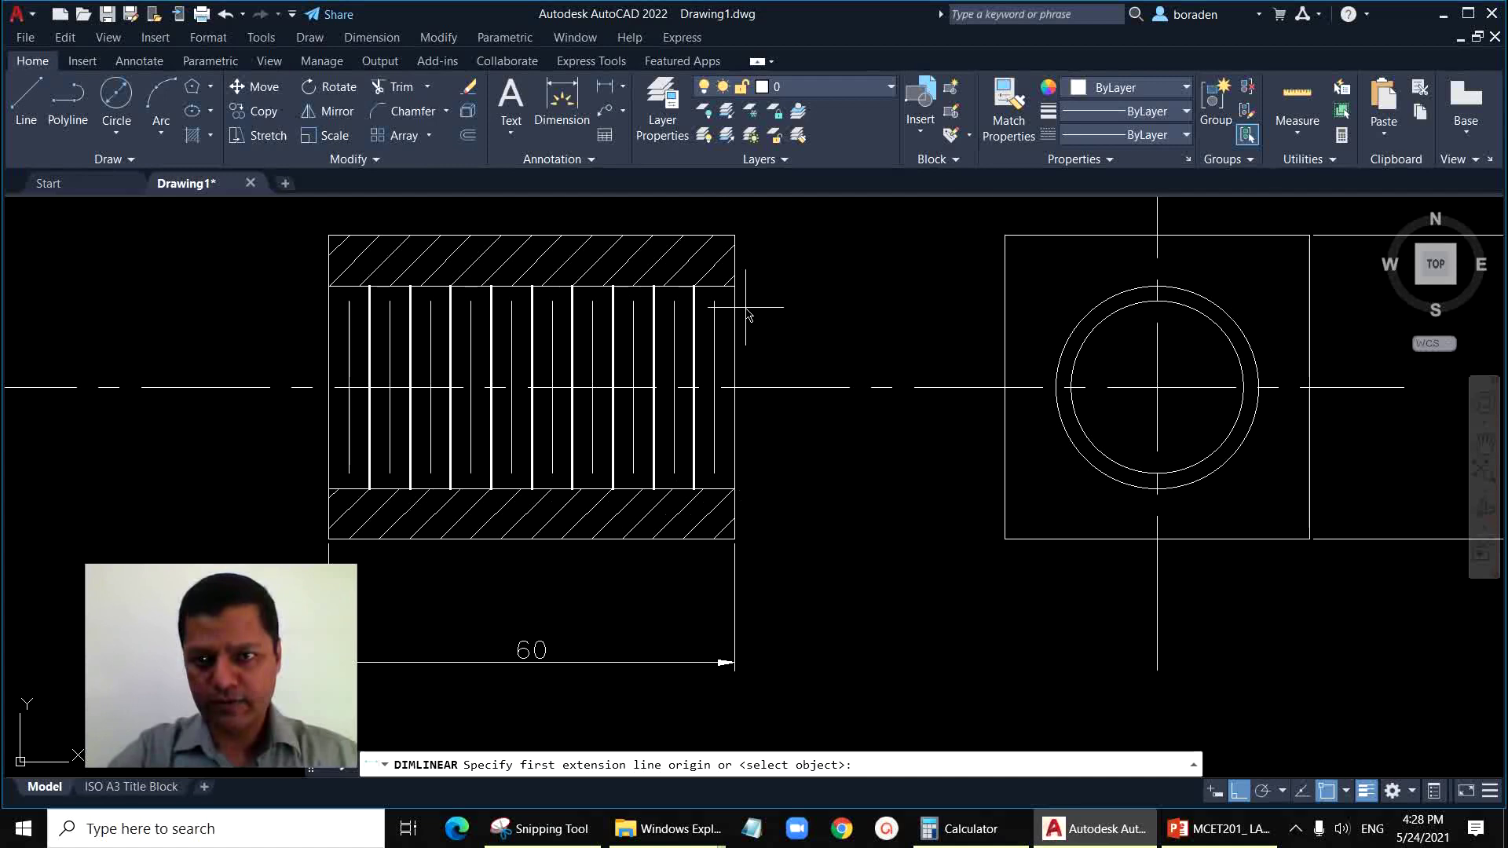
{"action": "scroll", "coordinate": [765, 440], "scroll_direction": "down", "scroll_amount": 2}
{"action": "left_click", "coordinate": [621, 89]}
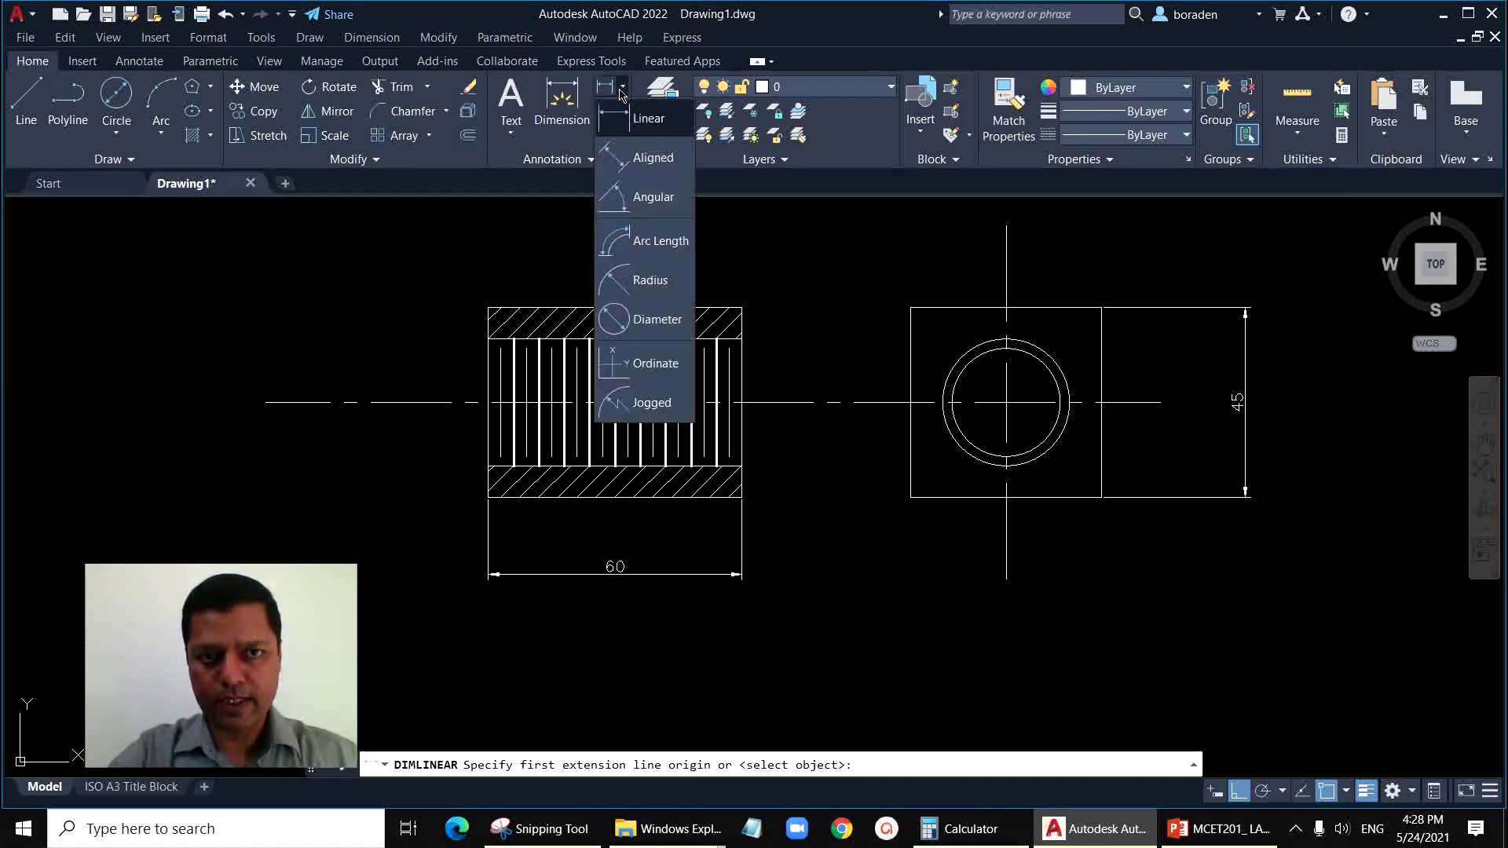
{"action": "left_click", "coordinate": [644, 319]}
{"action": "scroll", "coordinate": [1124, 467], "scroll_direction": "up", "scroll_amount": 2}
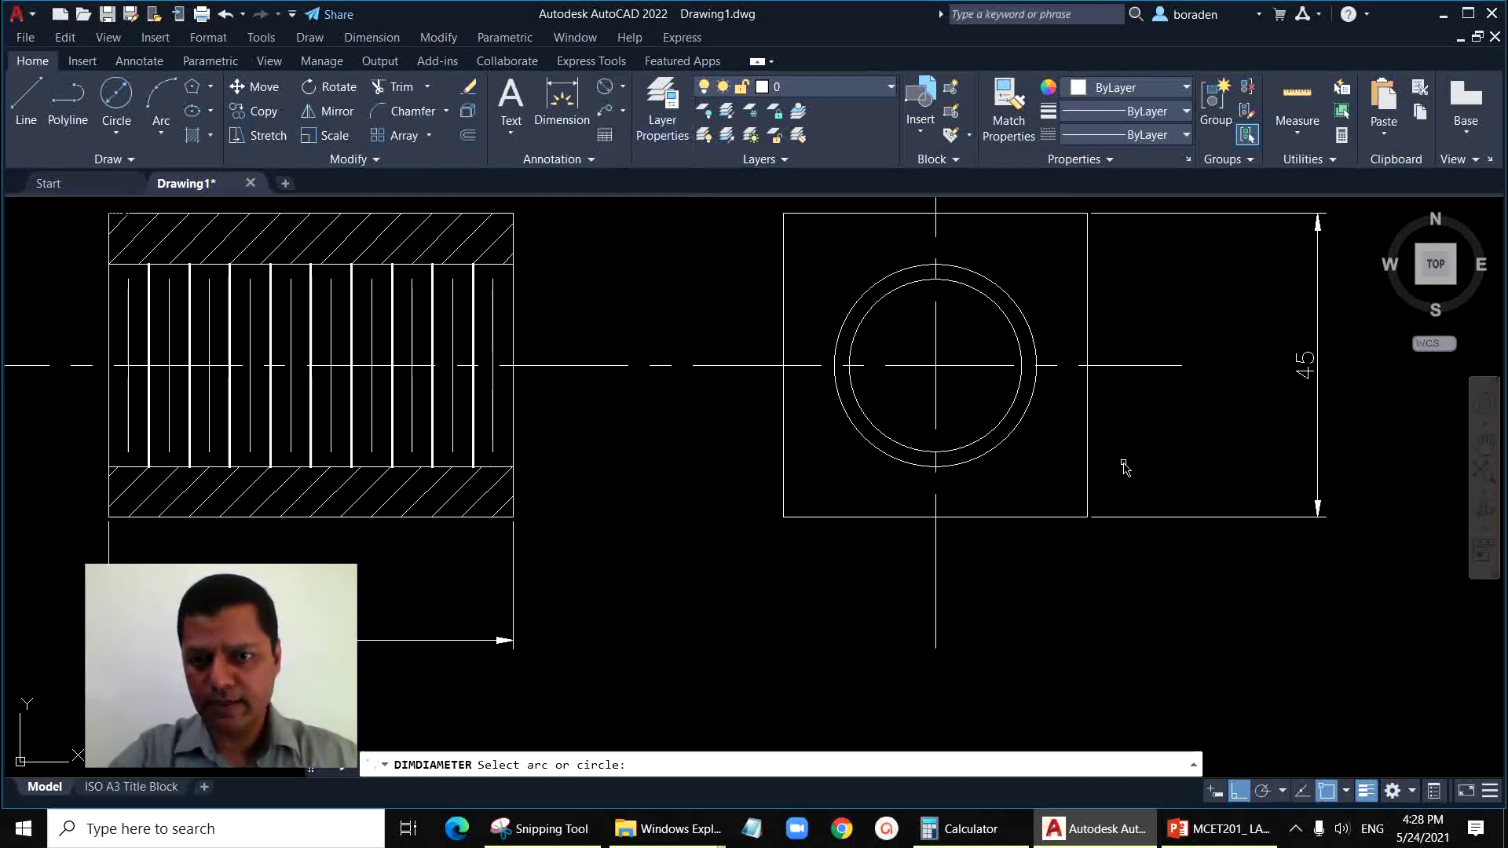
{"action": "scroll", "coordinate": [856, 346], "scroll_direction": "down", "scroll_amount": 2}
{"action": "scroll", "coordinate": [841, 318], "scroll_direction": "up", "scroll_amount": 2}
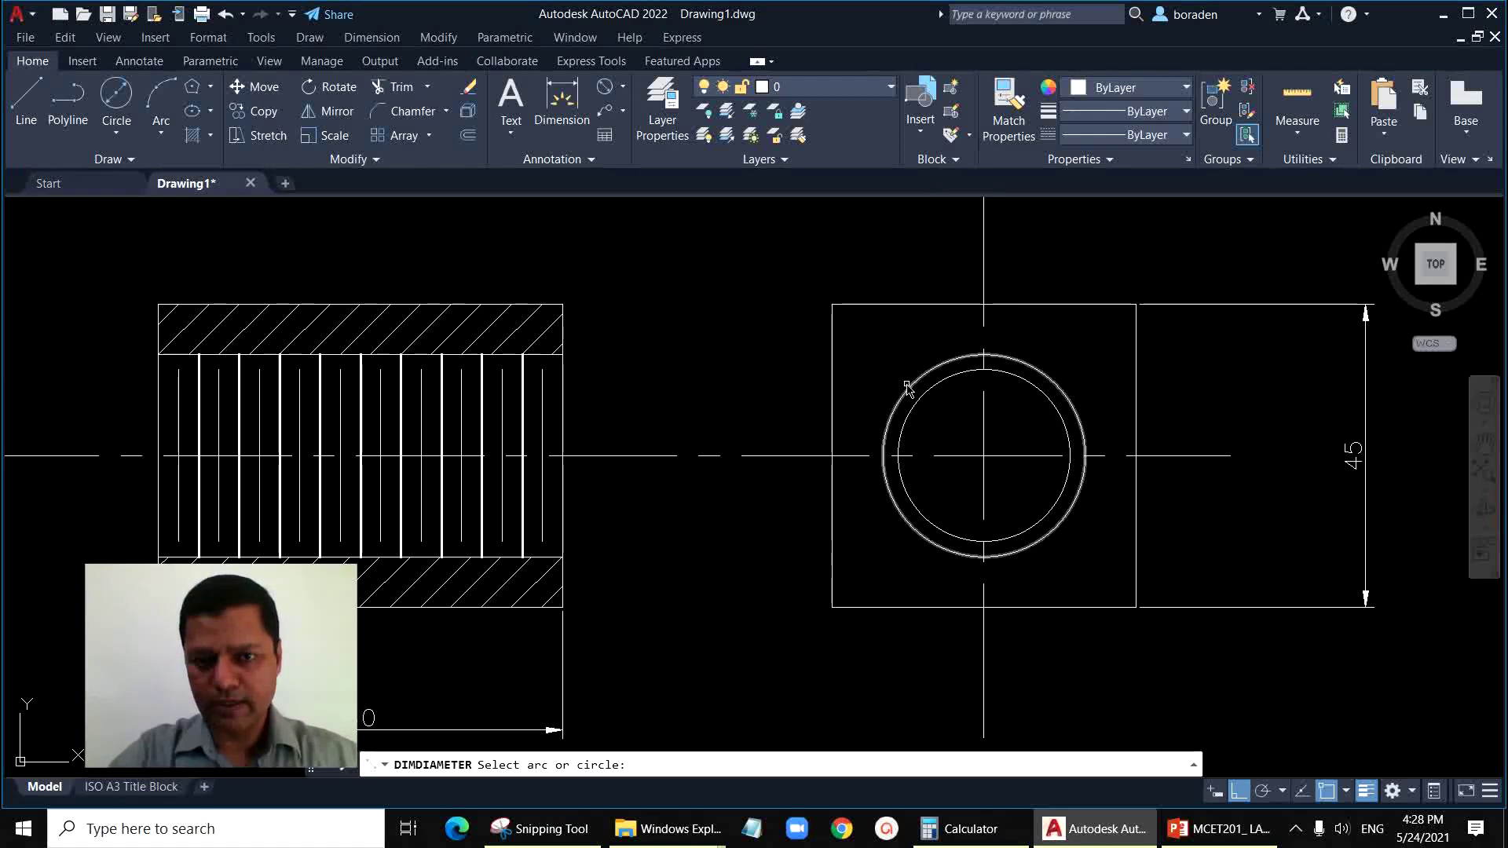
{"action": "left_click", "coordinate": [926, 375]}
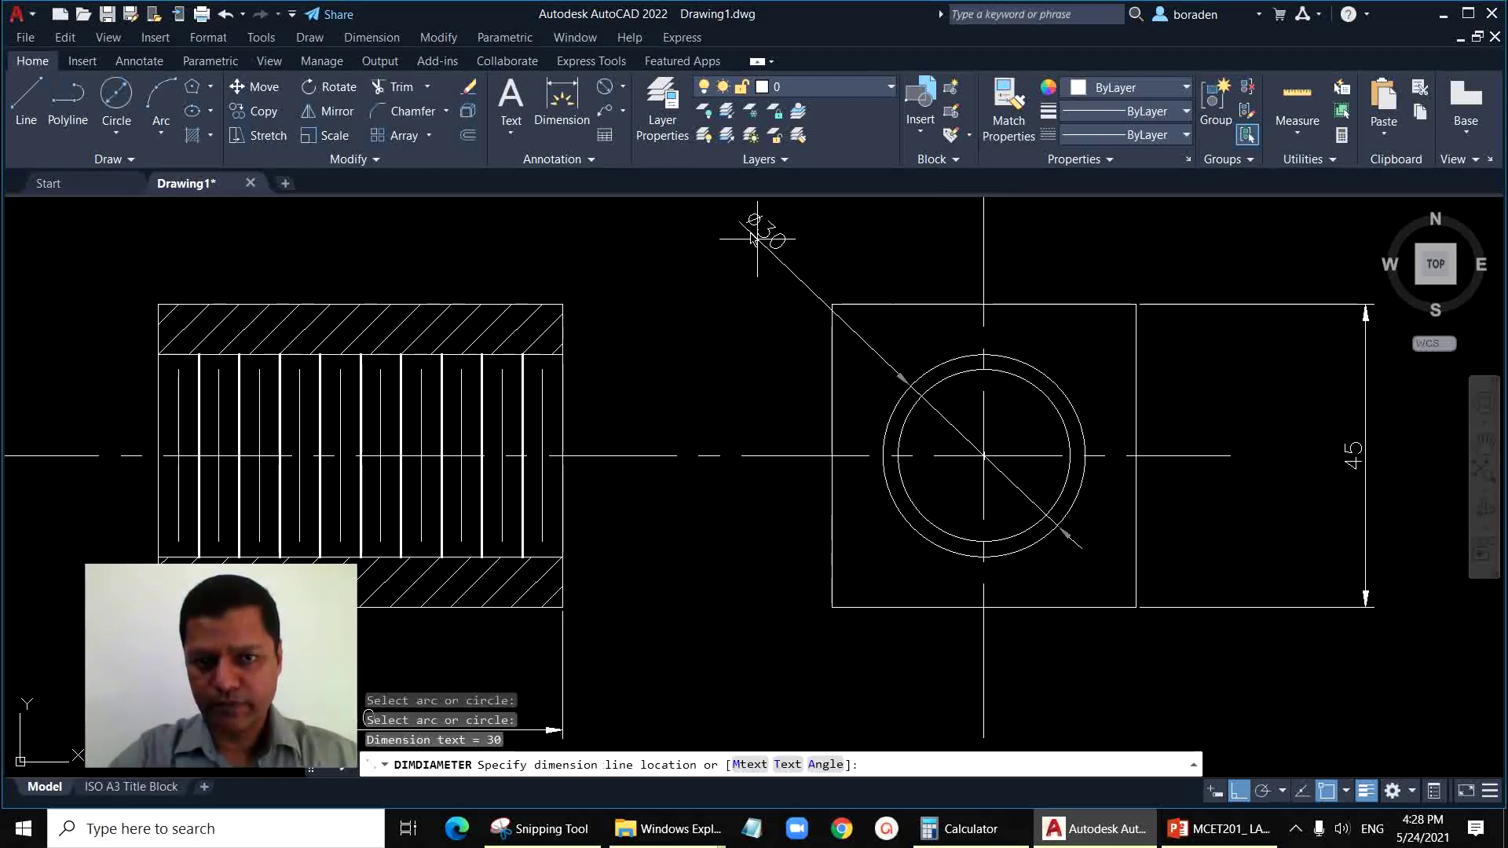
{"action": "left_click", "coordinate": [738, 234]}
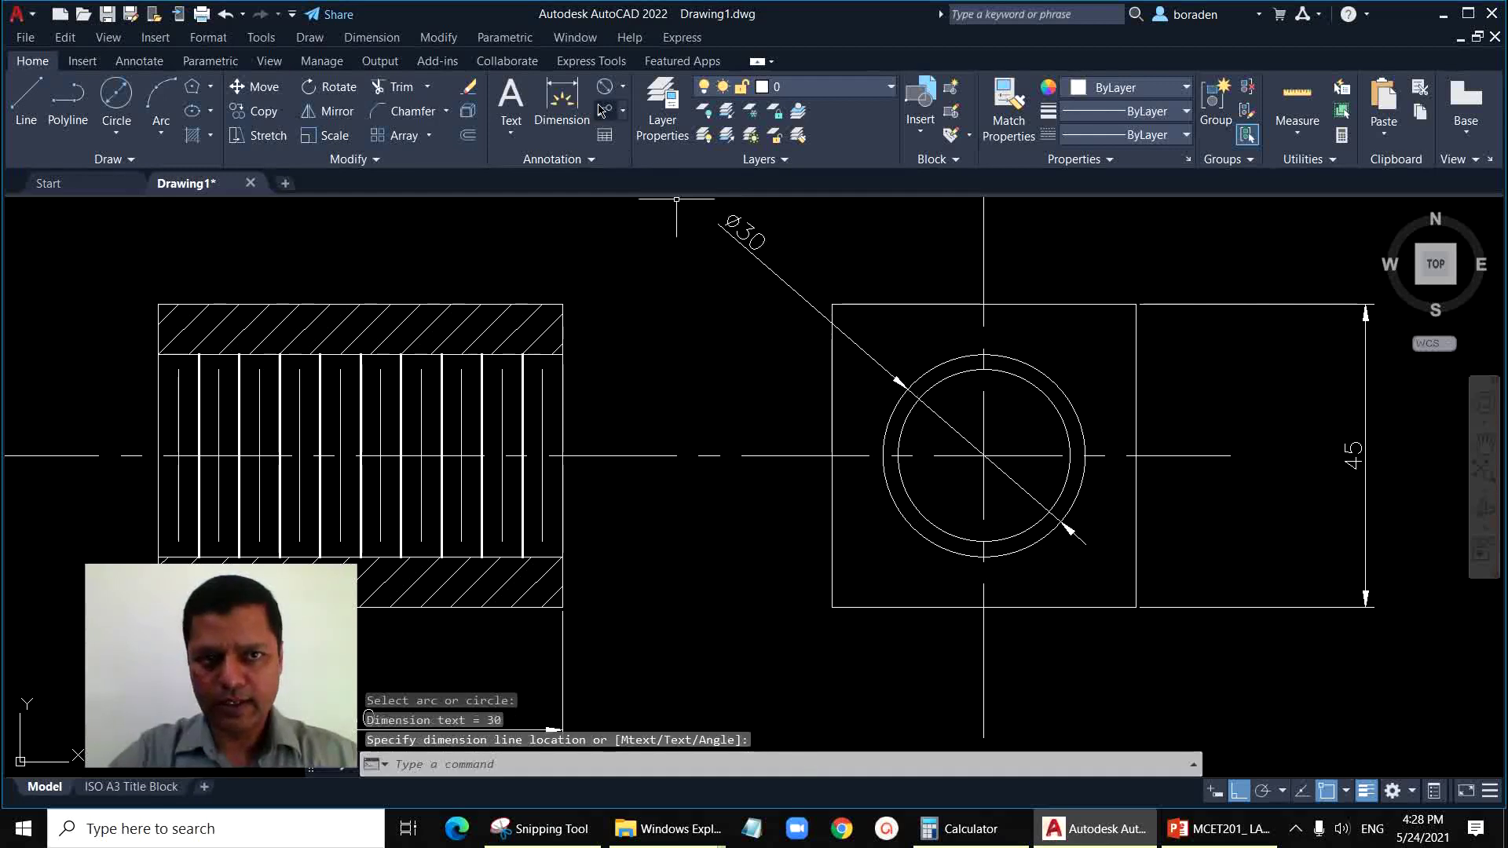
{"action": "key", "text": "Return"}
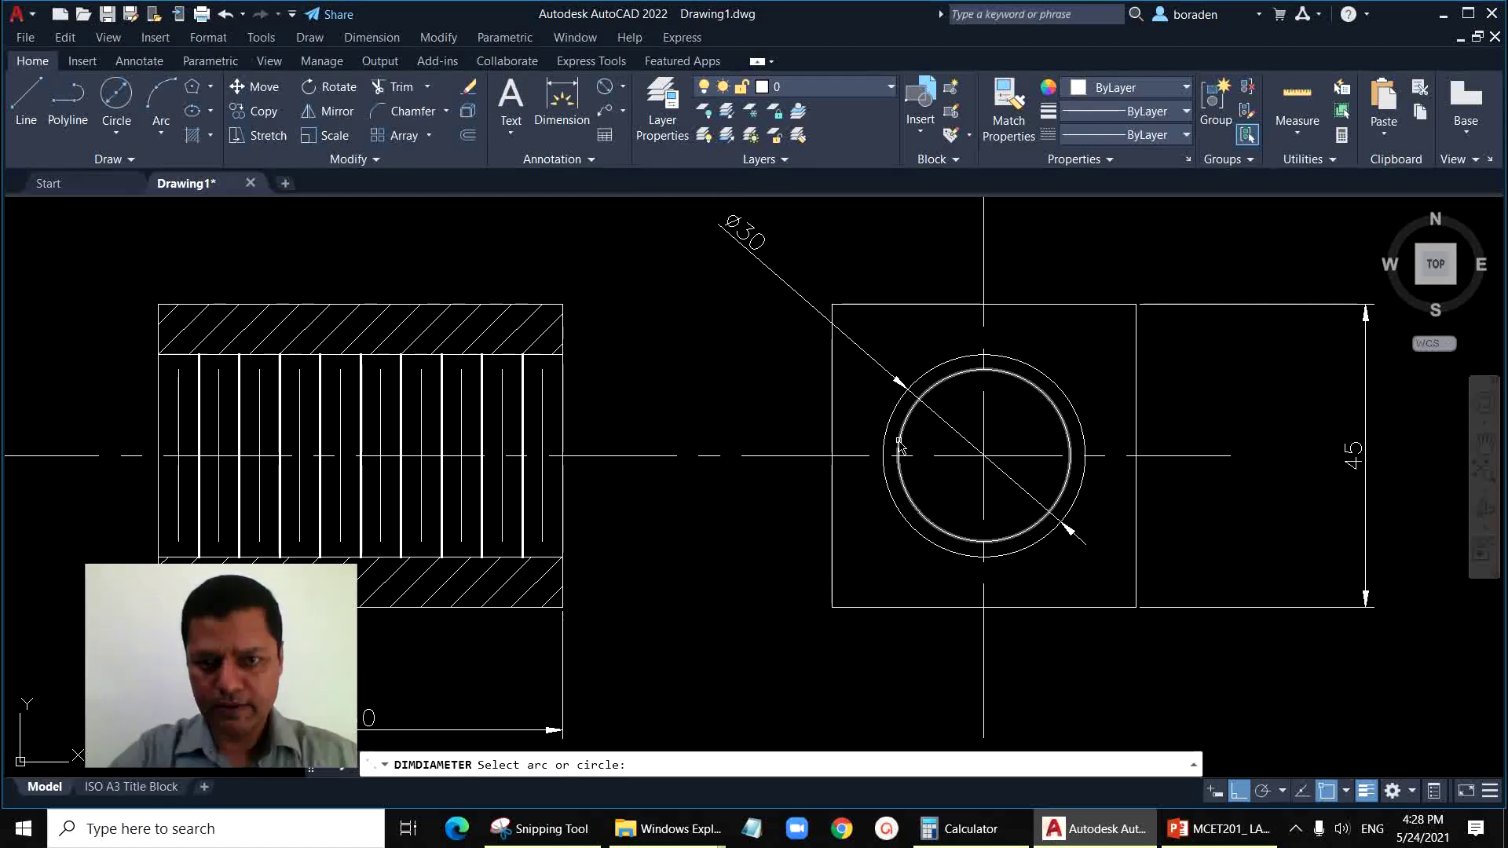
{"action": "left_click", "coordinate": [903, 453]}
{"action": "left_click", "coordinate": [679, 292]}
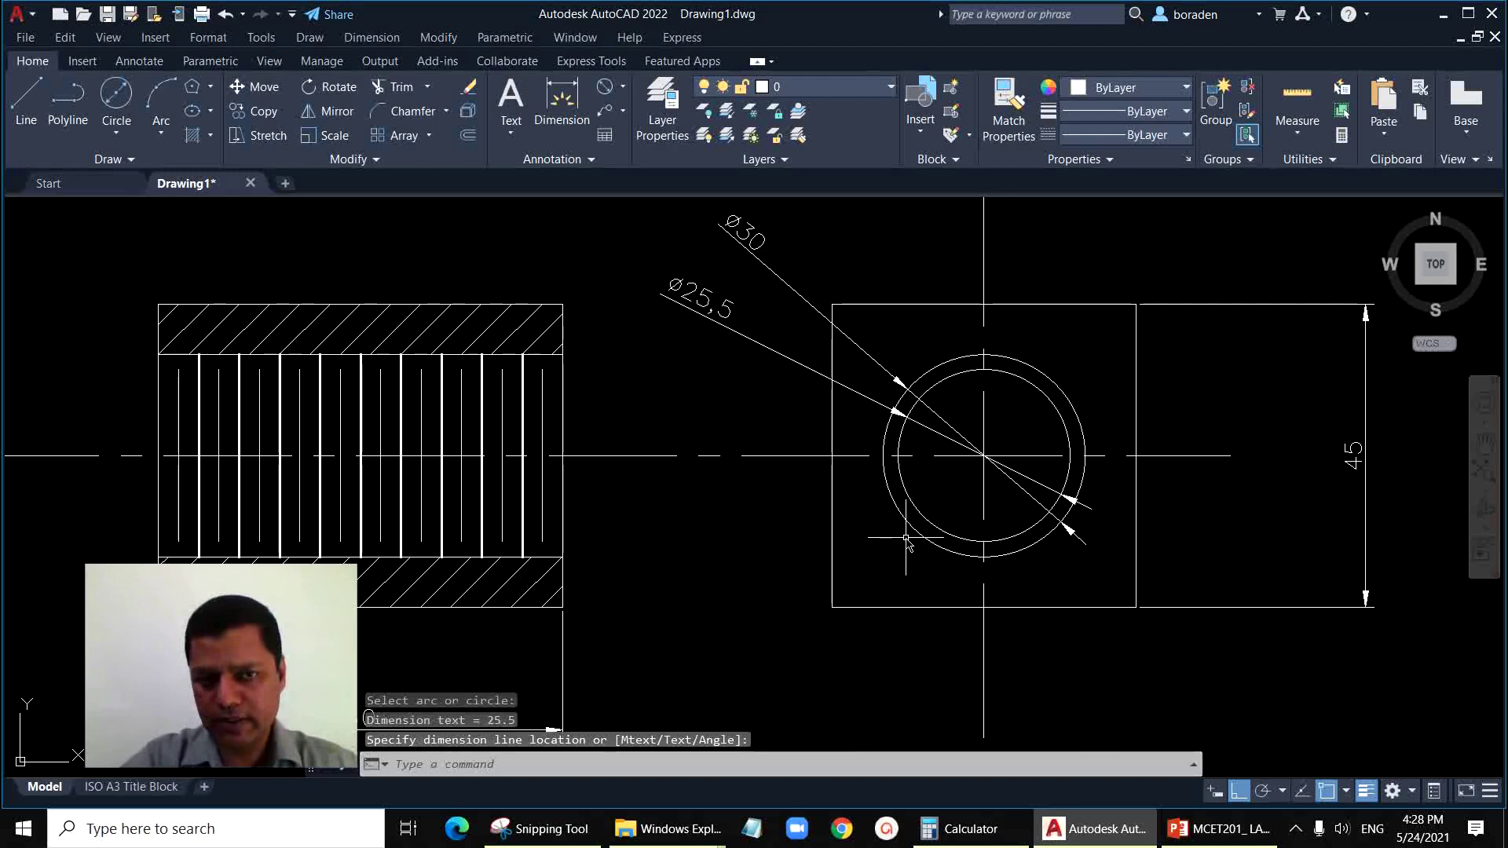
{"action": "scroll", "coordinate": [491, 509], "scroll_direction": "down", "scroll_amount": 1}
Step: Set the side view's inner circle lineweight to 0.30 mm
{"action": "scroll", "coordinate": [673, 623], "scroll_direction": "down", "scroll_amount": 5}
{"action": "middle_click_drag", "start_coordinate": [723, 613], "coordinate": [815, 639]}
{"action": "scroll", "coordinate": [584, 400], "scroll_direction": "up", "scroll_amount": 4}
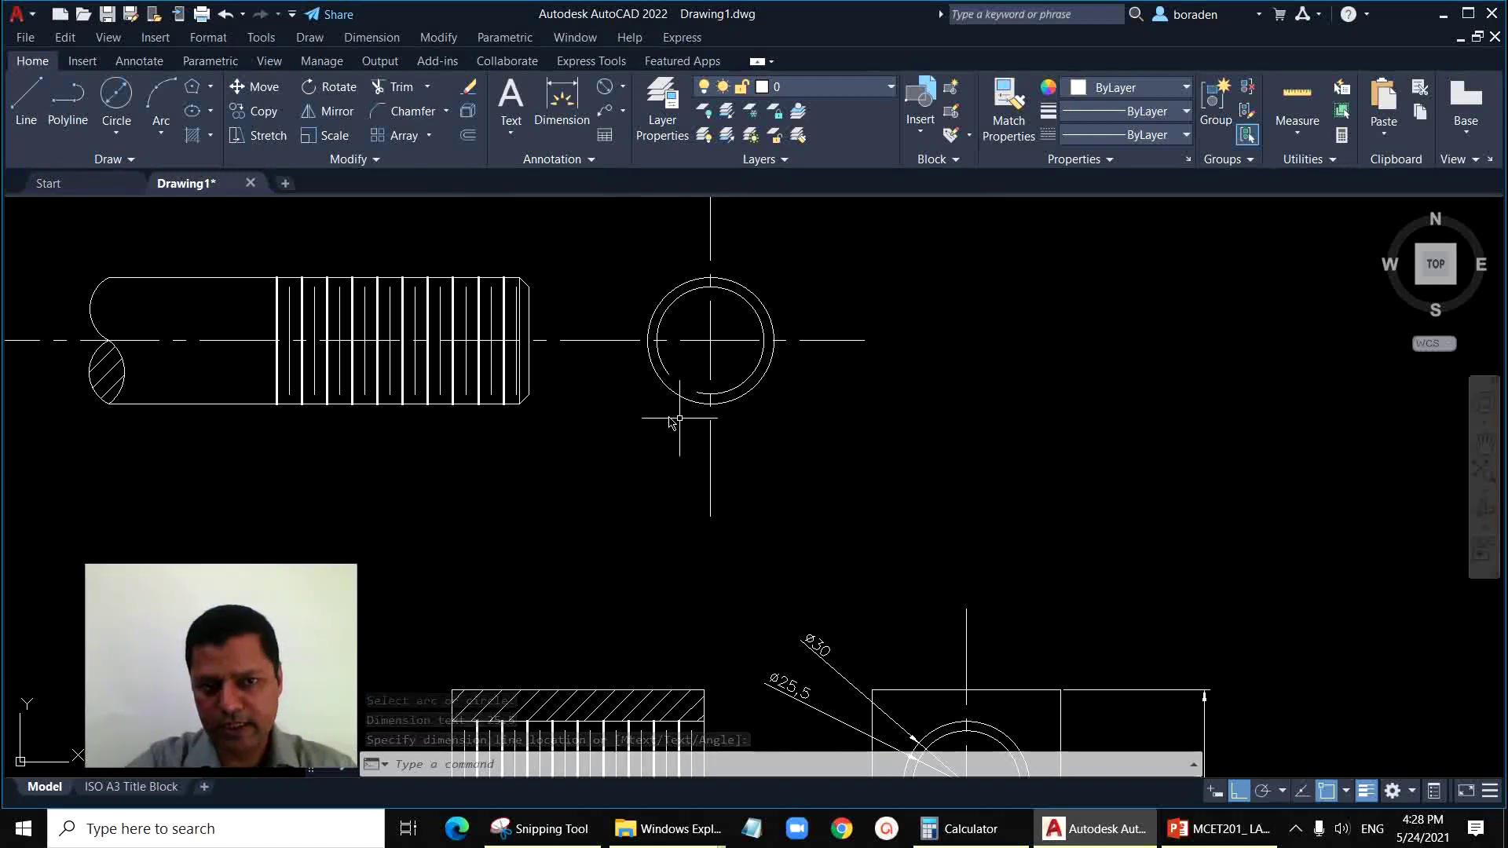
{"action": "scroll", "coordinate": [670, 317], "scroll_direction": "down", "scroll_amount": 2}
{"action": "scroll", "coordinate": [673, 322], "scroll_direction": "down", "scroll_amount": 2}
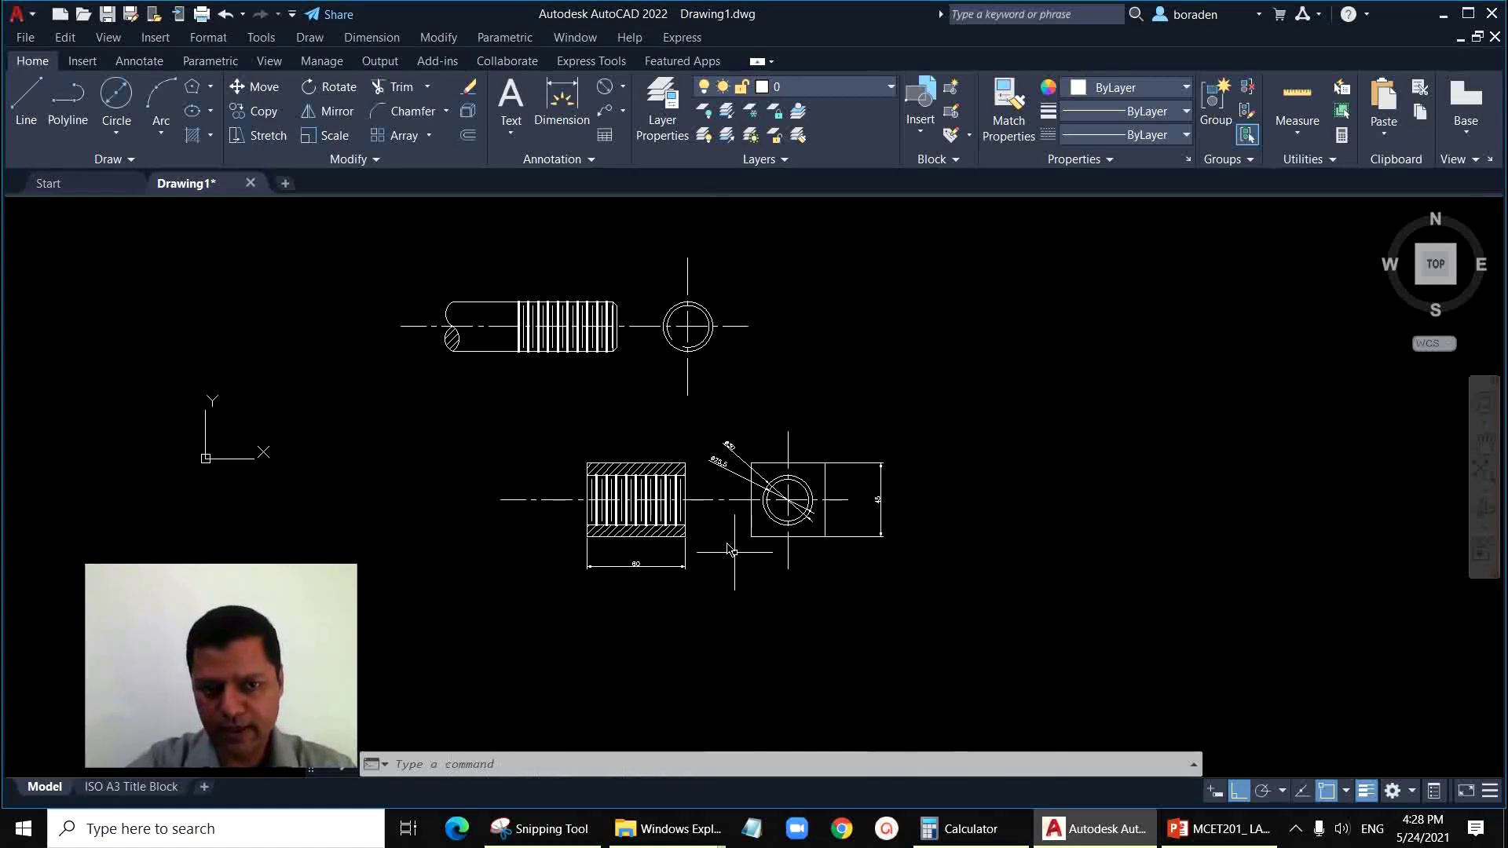
{"action": "scroll", "coordinate": [785, 534], "scroll_direction": "up", "scroll_amount": 6}
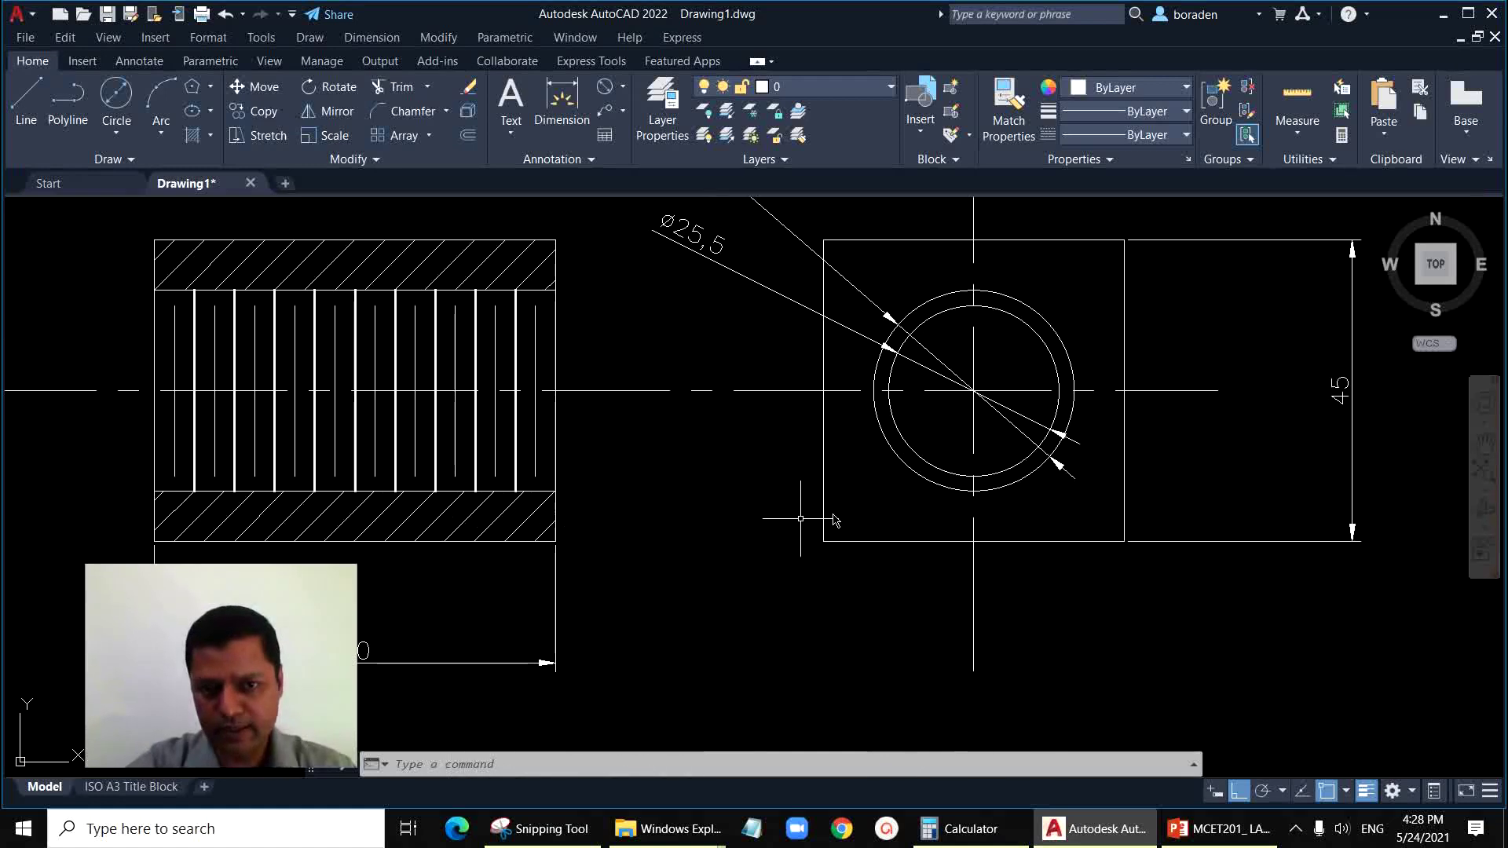
{"action": "left_click", "coordinate": [921, 464]}
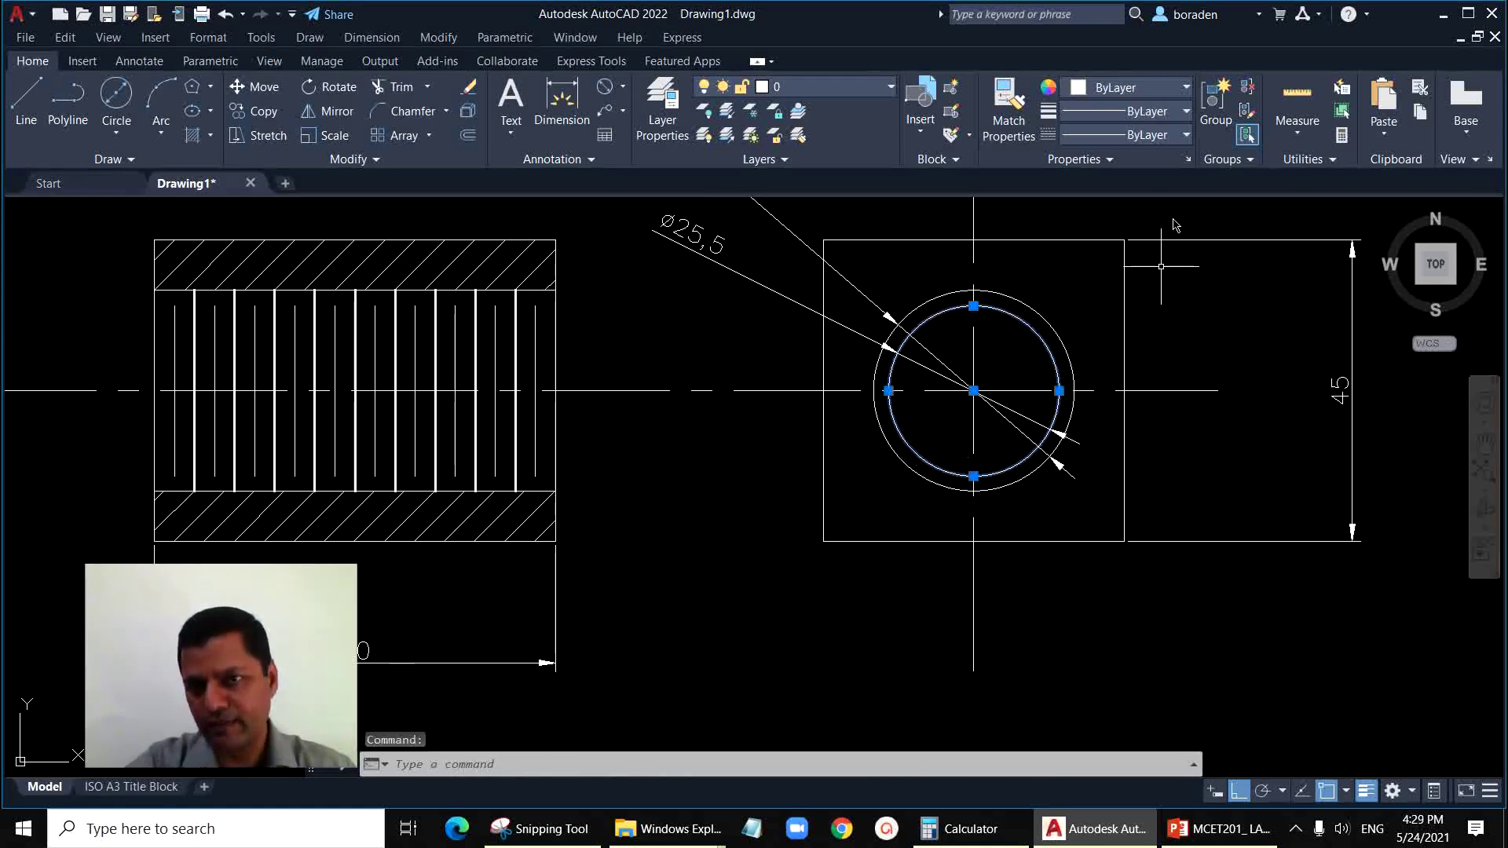
{"action": "left_click", "coordinate": [1155, 111]}
{"action": "scroll", "coordinate": [1155, 296], "scroll_direction": "down", "scroll_amount": 1}
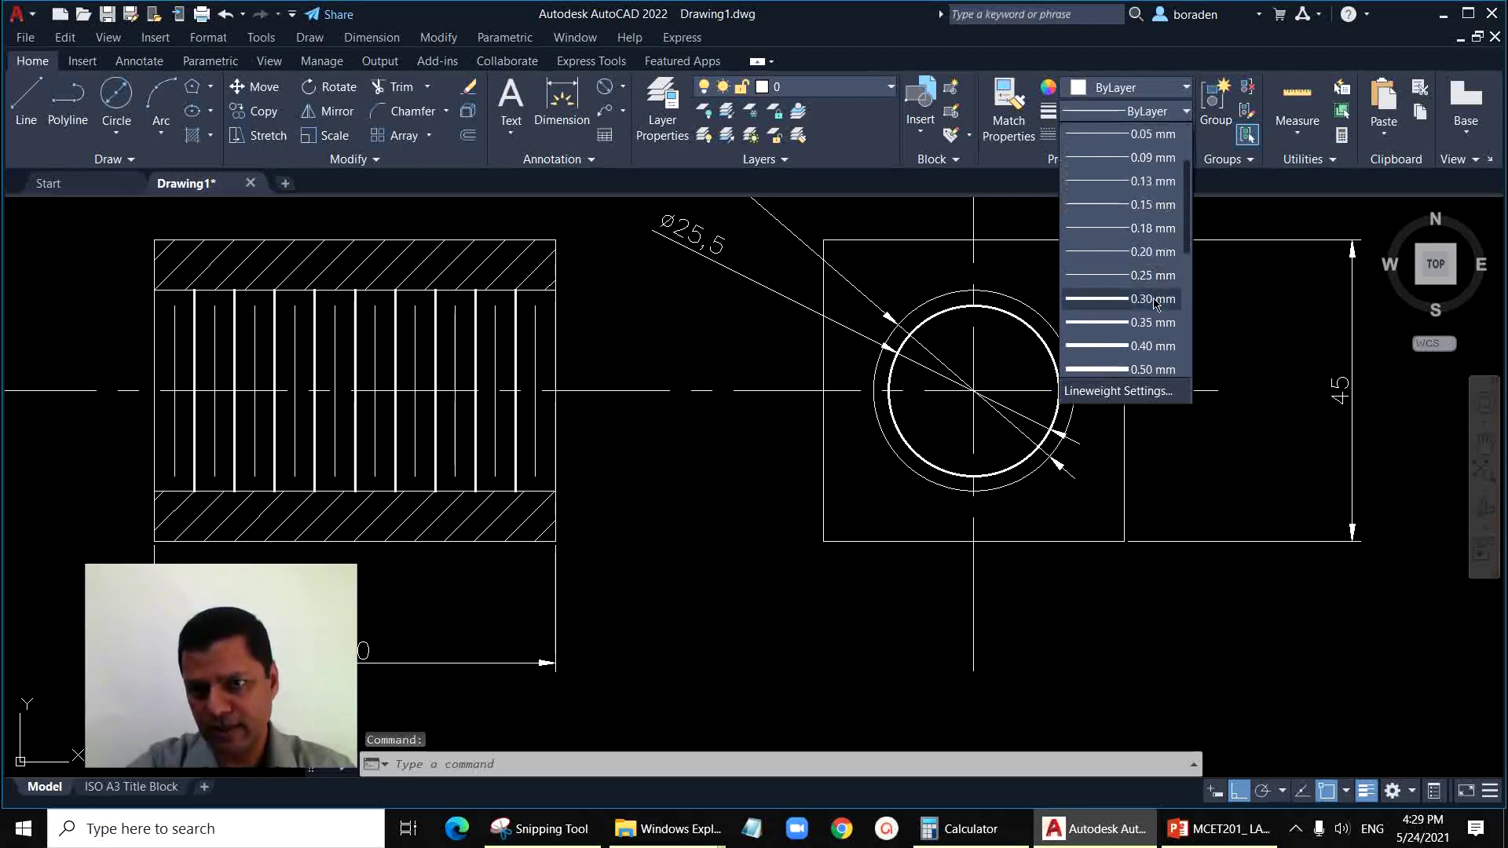
{"action": "left_click", "coordinate": [1153, 299]}
{"action": "key", "text": "Escape"}
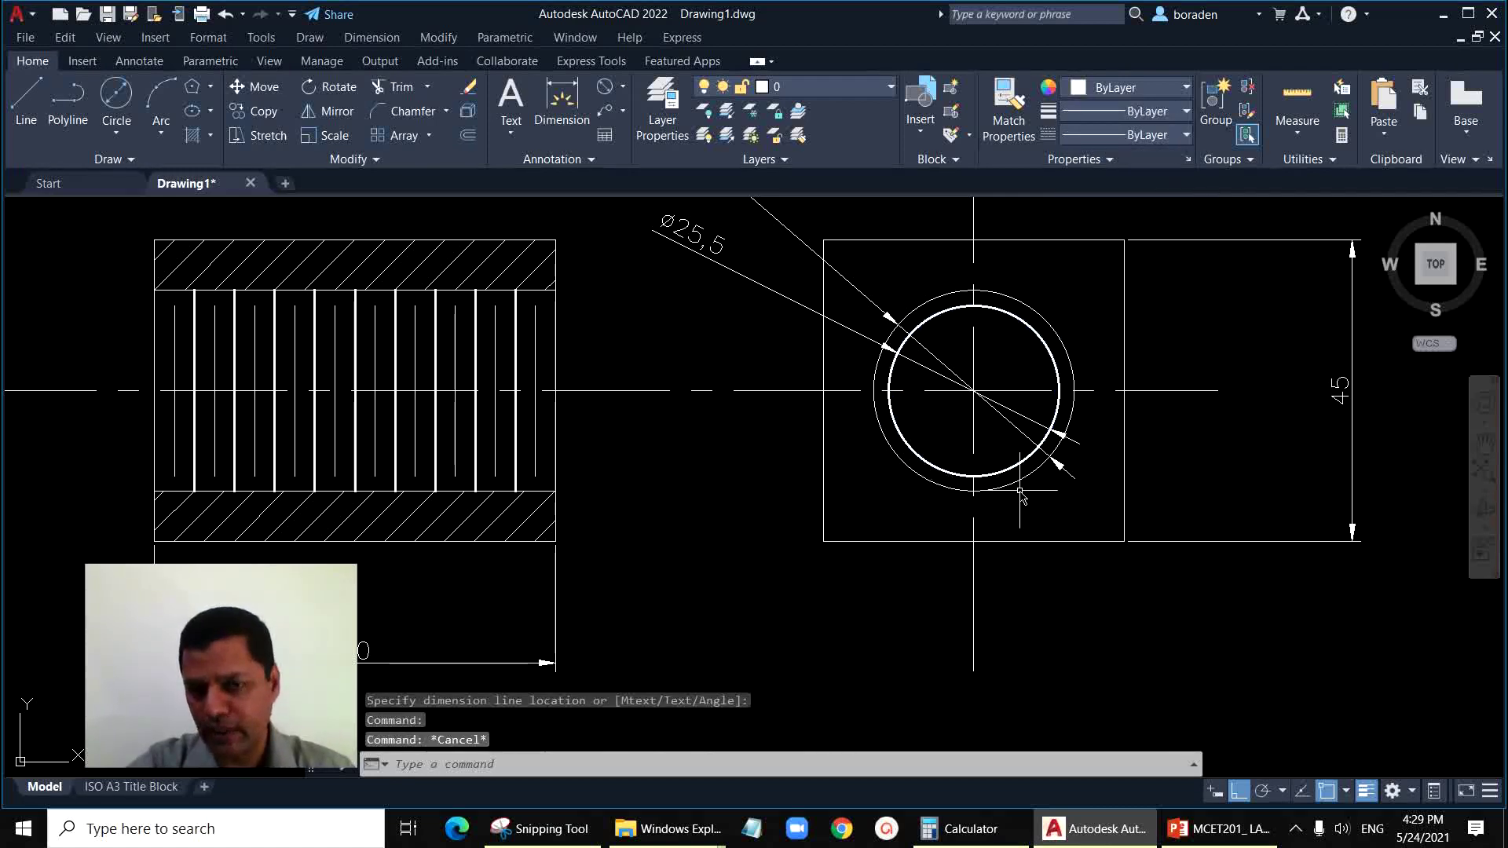
Step: Draw vertical and horizontal helper lines from the circle centre and trim using ALL edges
{"action": "left_click", "coordinate": [25, 98]}
{"action": "left_click", "coordinate": [1009, 262]}
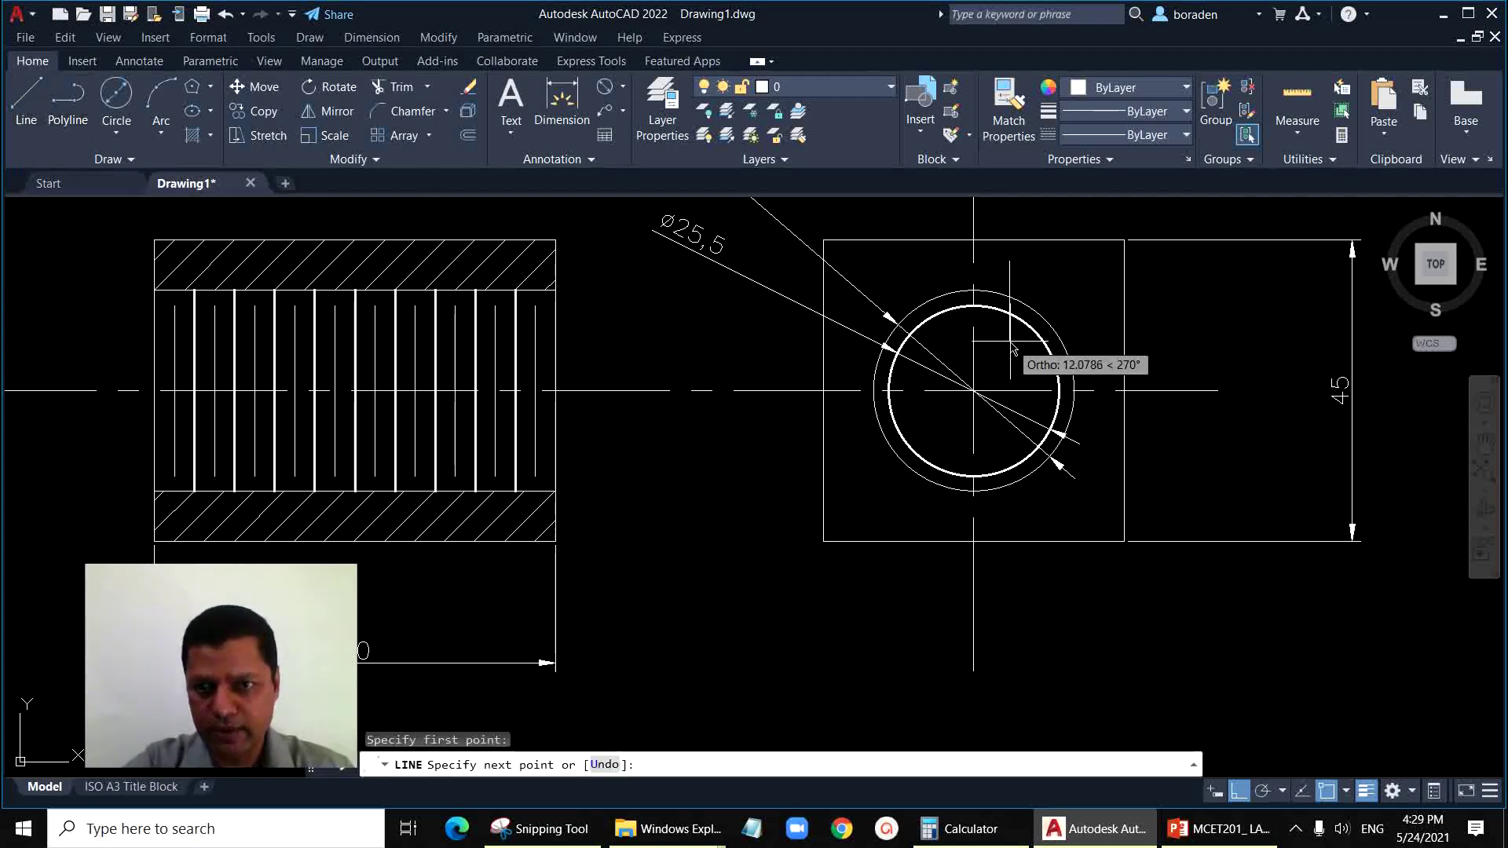
{"action": "left_click", "coordinate": [1009, 341]}
{"action": "left_click", "coordinate": [1097, 342]}
{"action": "key", "text": "Return"}
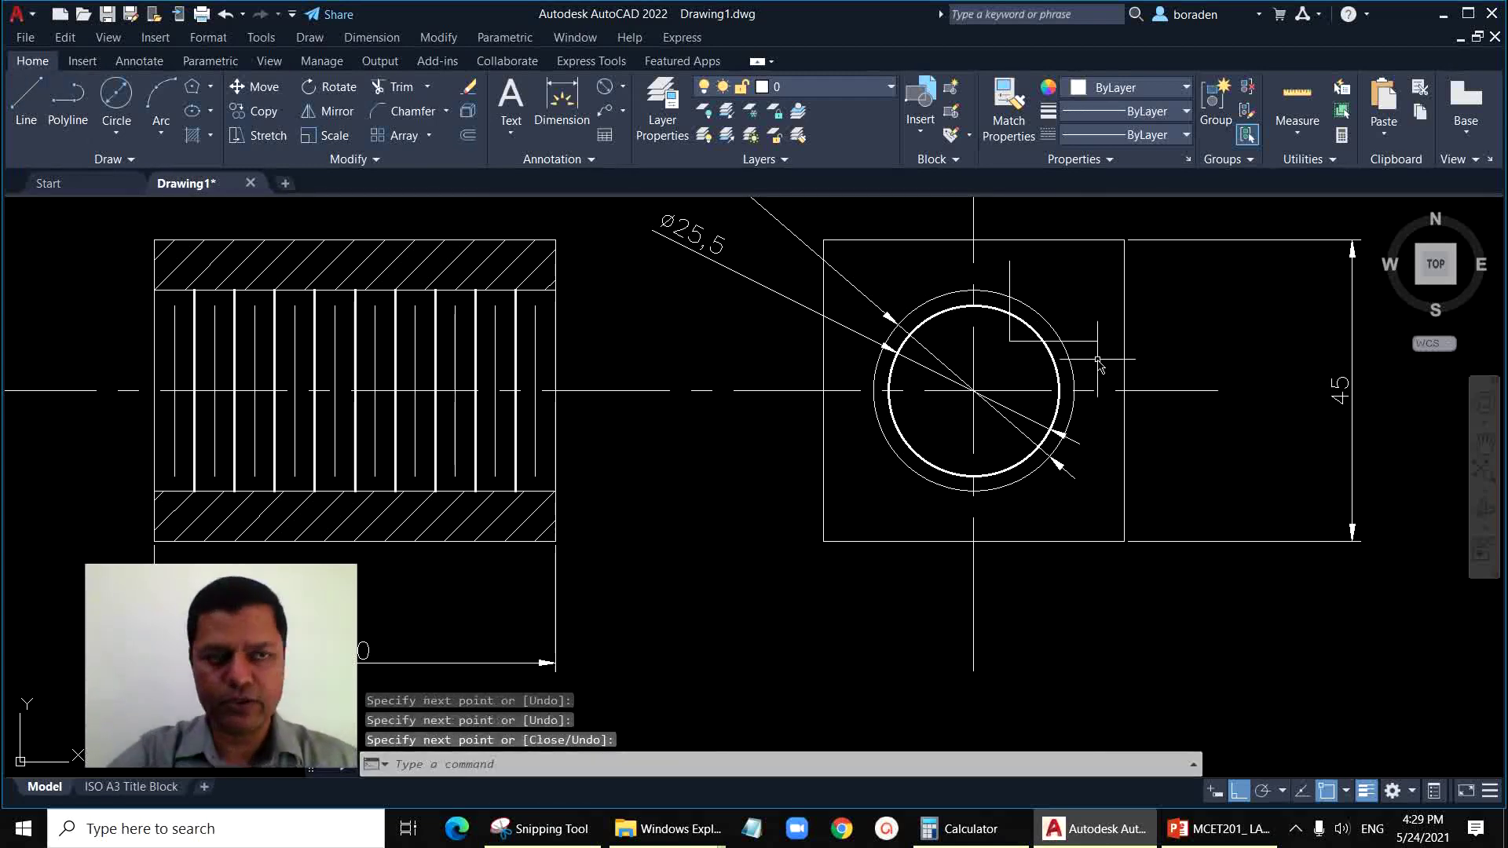
{"action": "left_click", "coordinate": [389, 89]}
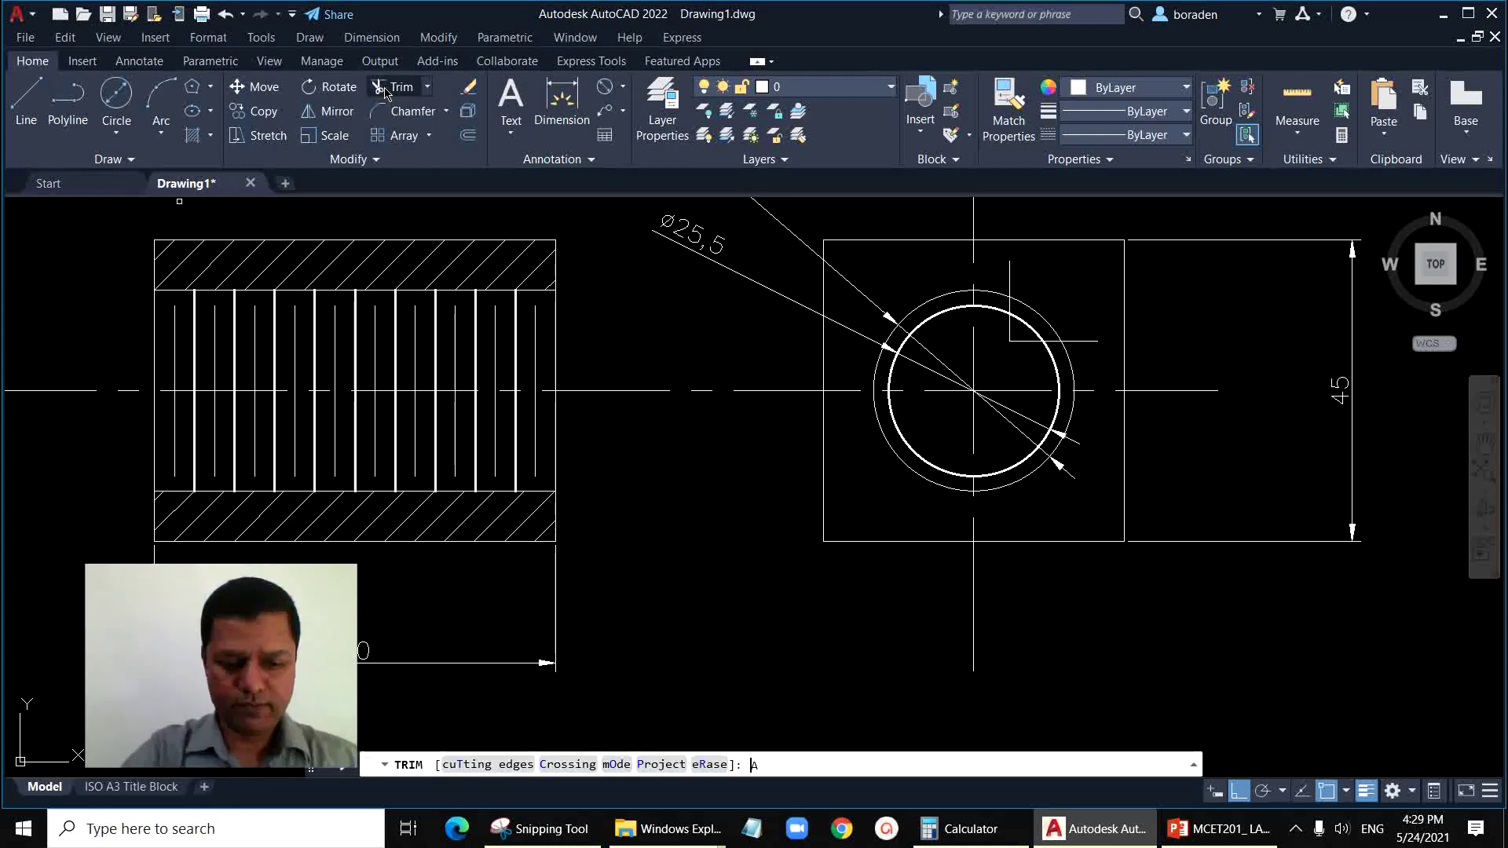
{"action": "type", "text": "ALL"}
{"action": "key", "text": "Return"}
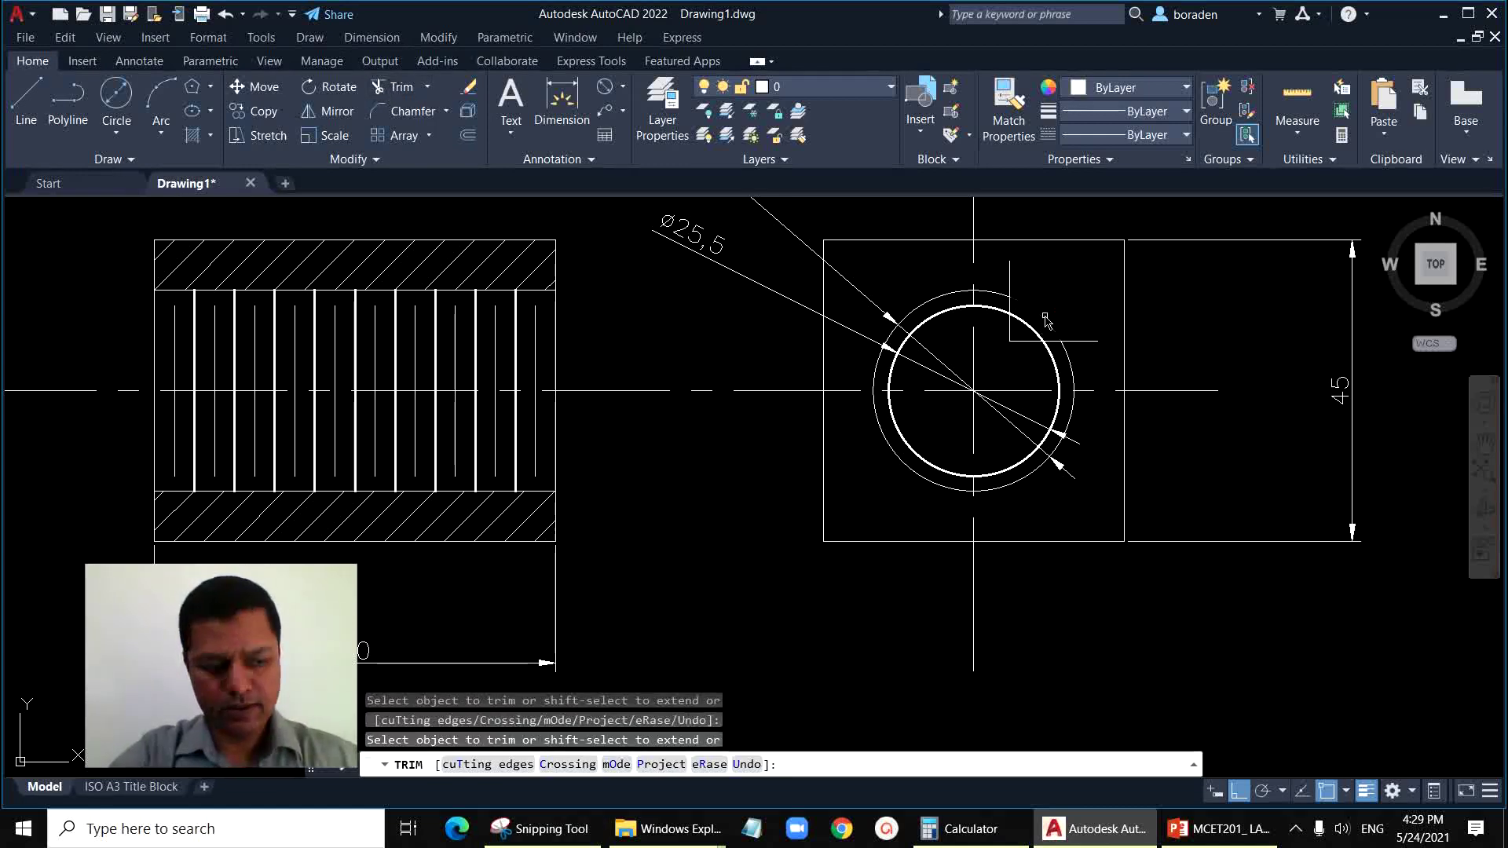
{"action": "key", "text": "Escape"}
Step: Erase the horizontal and vertical helper lines
{"action": "left_click", "coordinate": [1091, 342]}
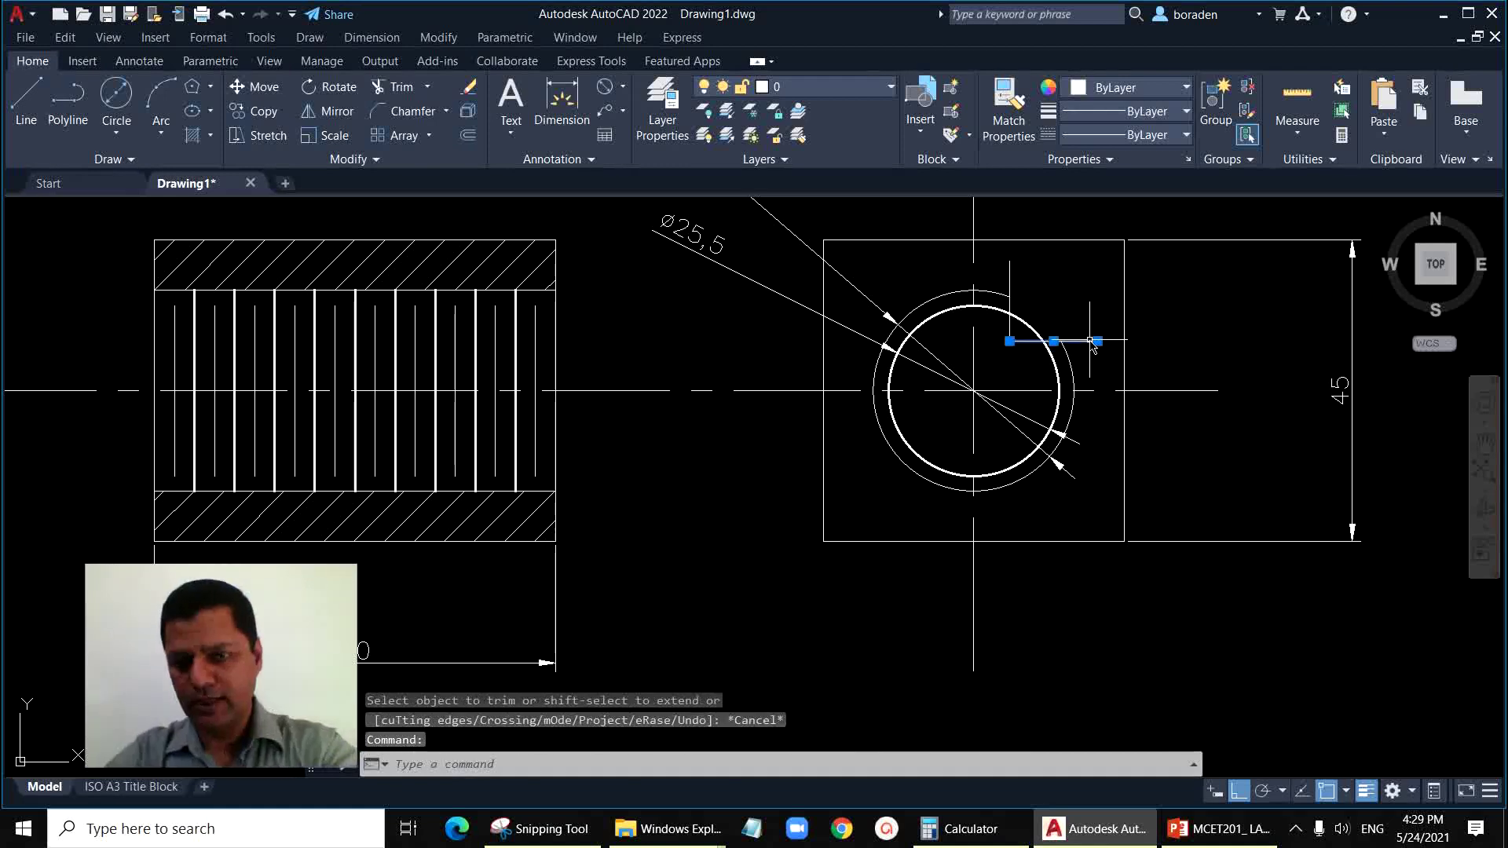
{"action": "key", "text": "Delete"}
{"action": "left_click", "coordinate": [1010, 306]}
{"action": "key", "text": "Delete"}
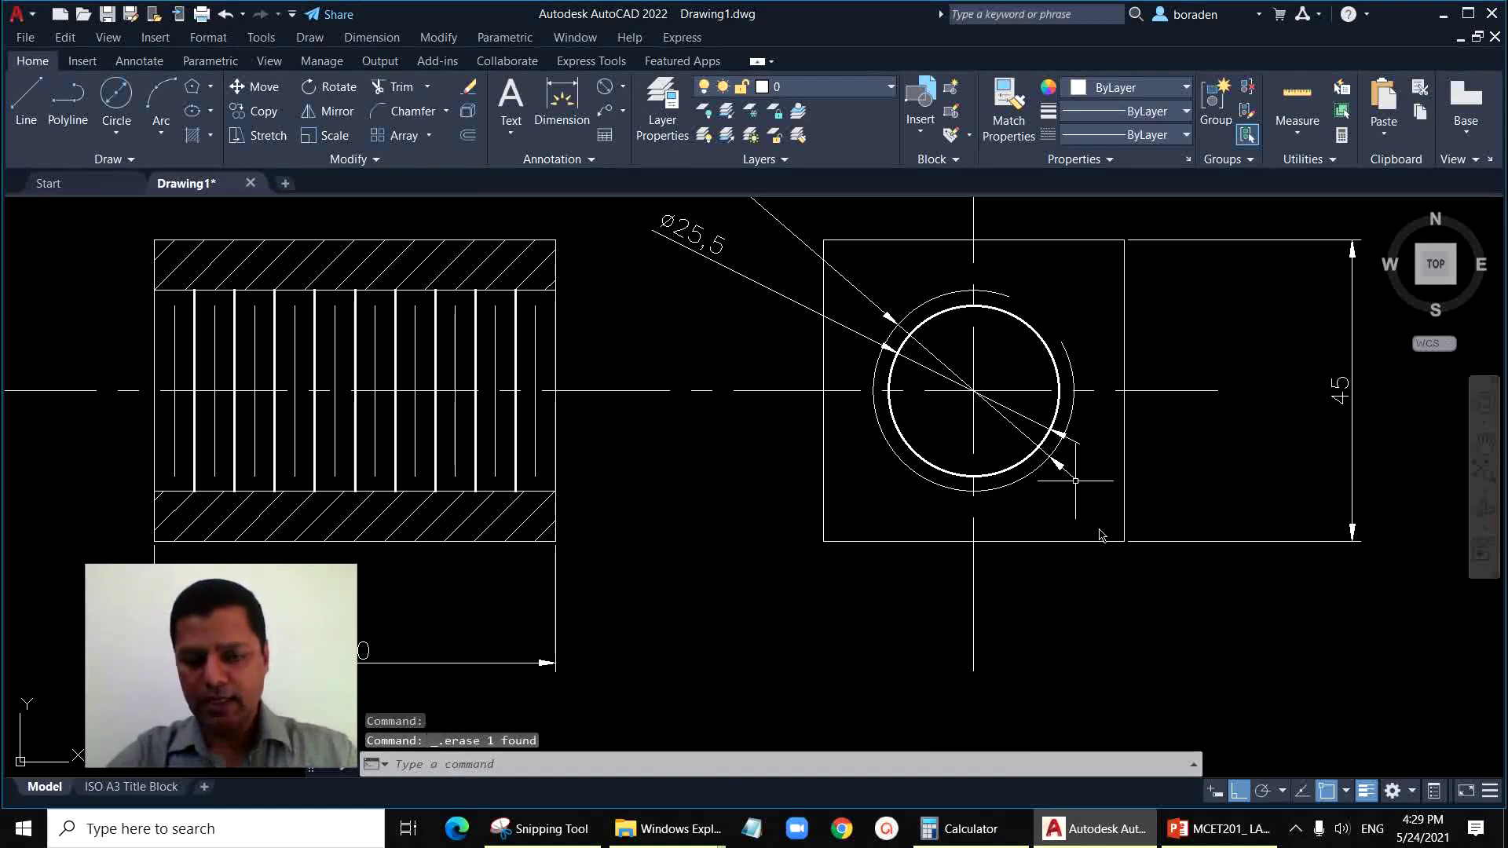
{"action": "scroll", "coordinate": [969, 602], "scroll_direction": "down", "scroll_amount": 3}
{"action": "scroll", "coordinate": [969, 604], "scroll_direction": "down", "scroll_amount": 3}
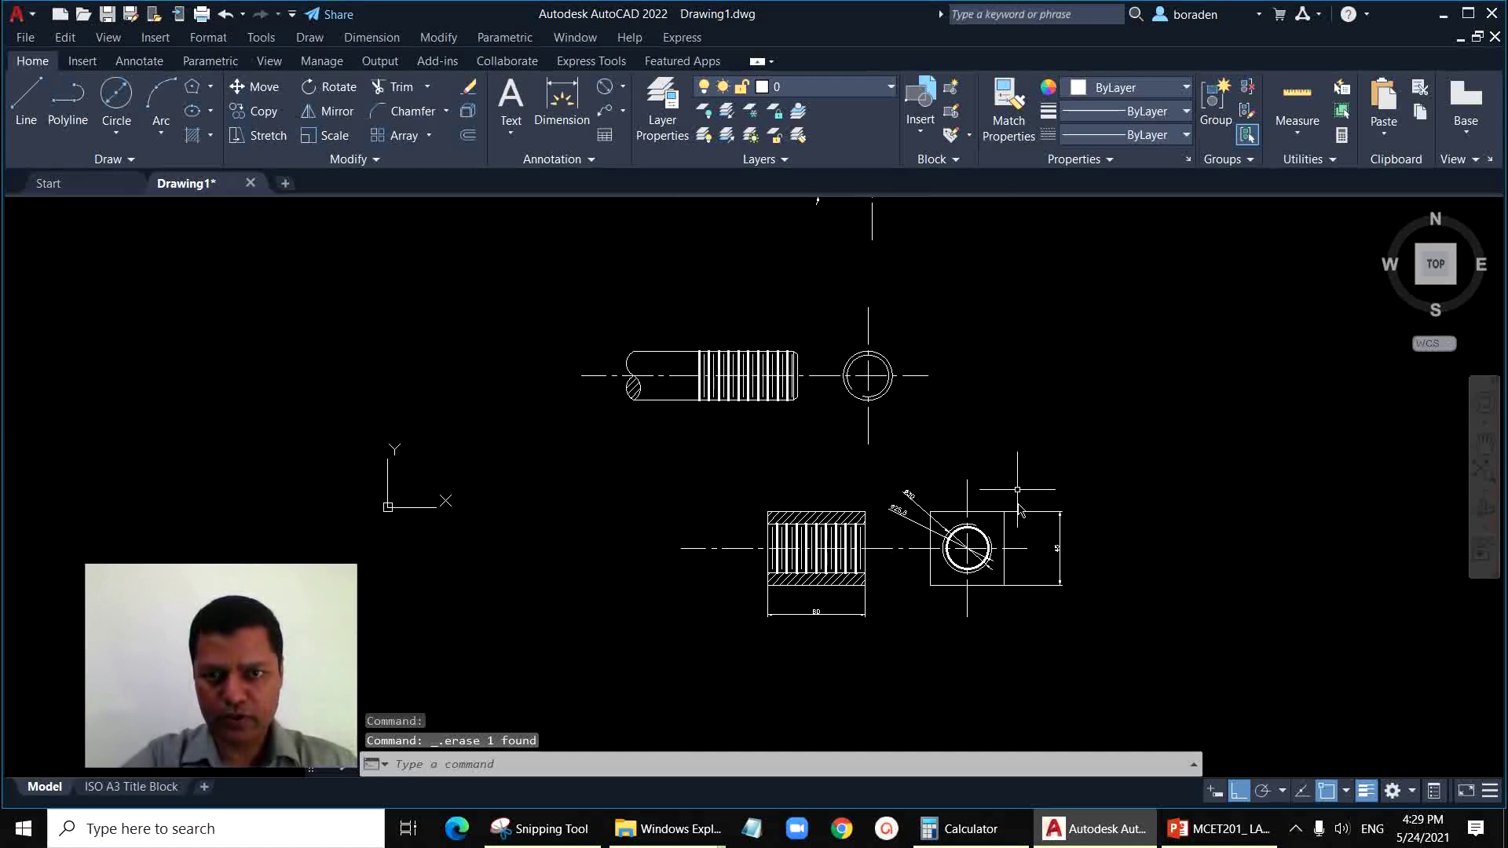
{"action": "scroll", "coordinate": [1010, 458], "scroll_direction": "up", "scroll_amount": 5}
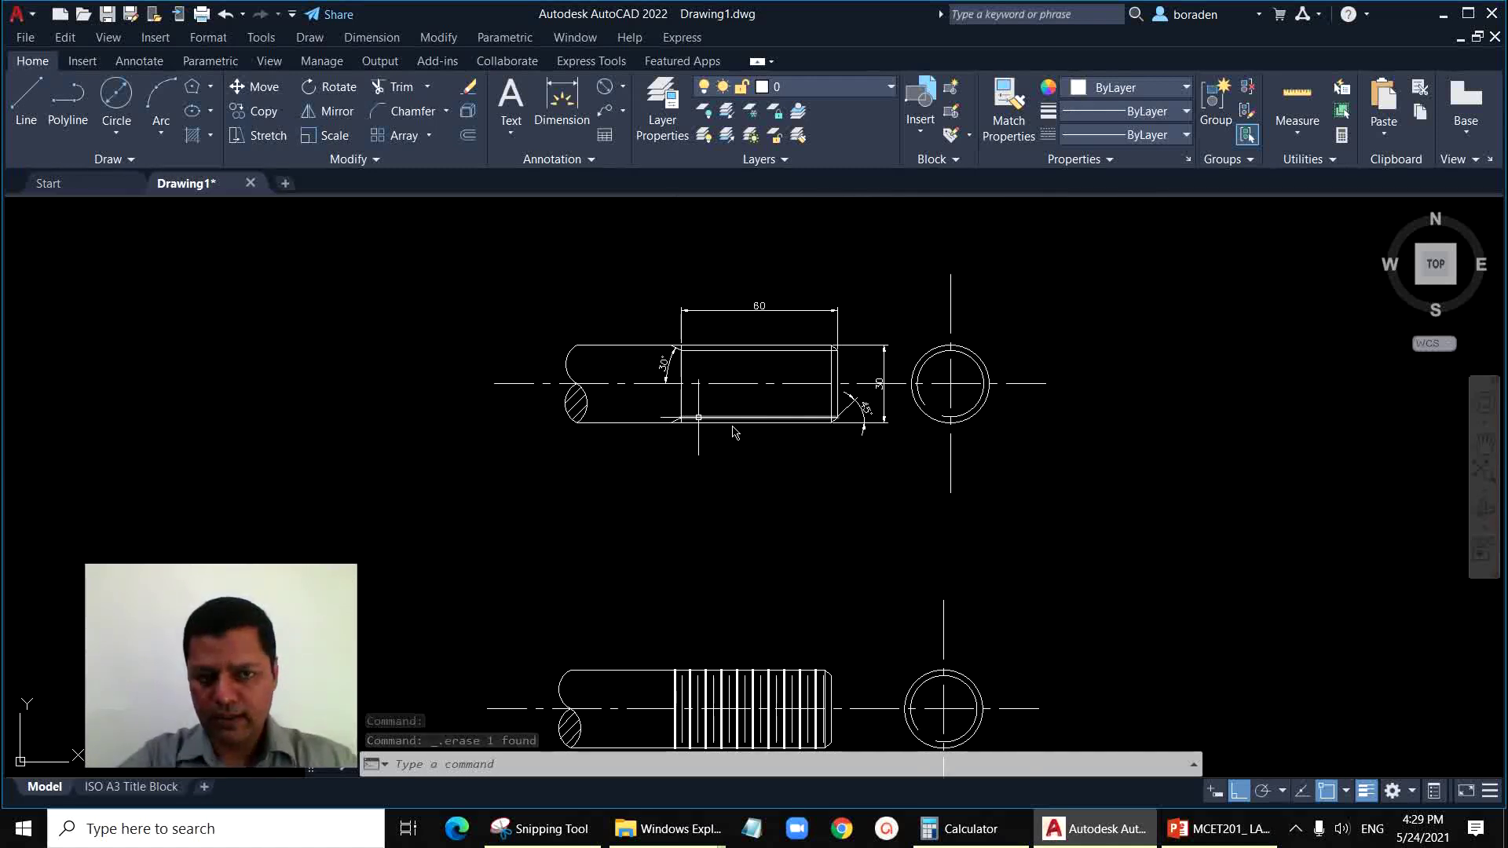
{"action": "scroll", "coordinate": [981, 402], "scroll_direction": "up", "scroll_amount": 2}
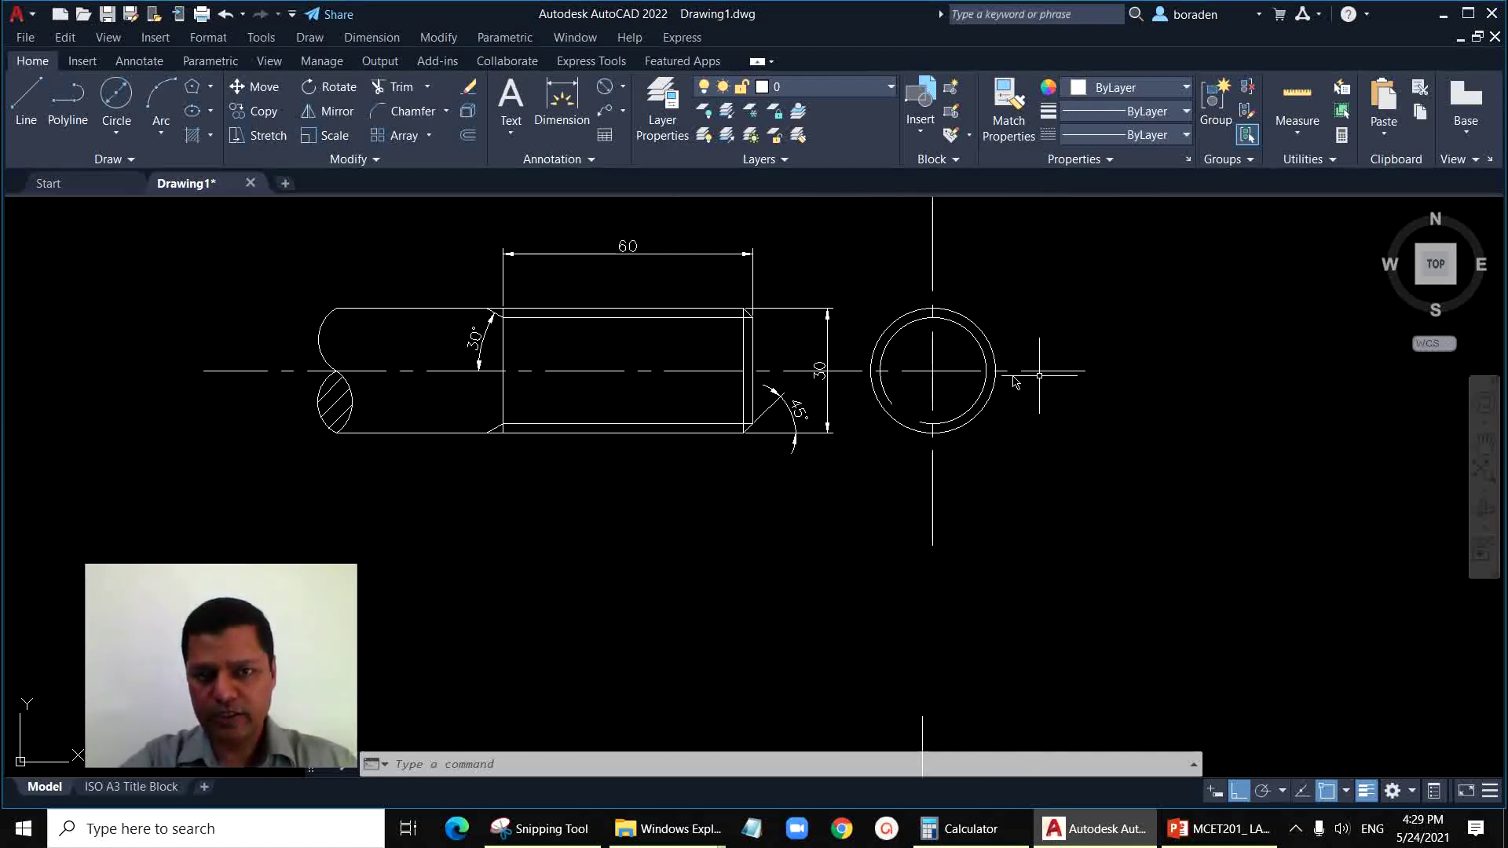
{"action": "scroll", "coordinate": [929, 639], "scroll_direction": "down", "scroll_amount": 3}
{"action": "scroll", "coordinate": [827, 541], "scroll_direction": "up", "scroll_amount": 3}
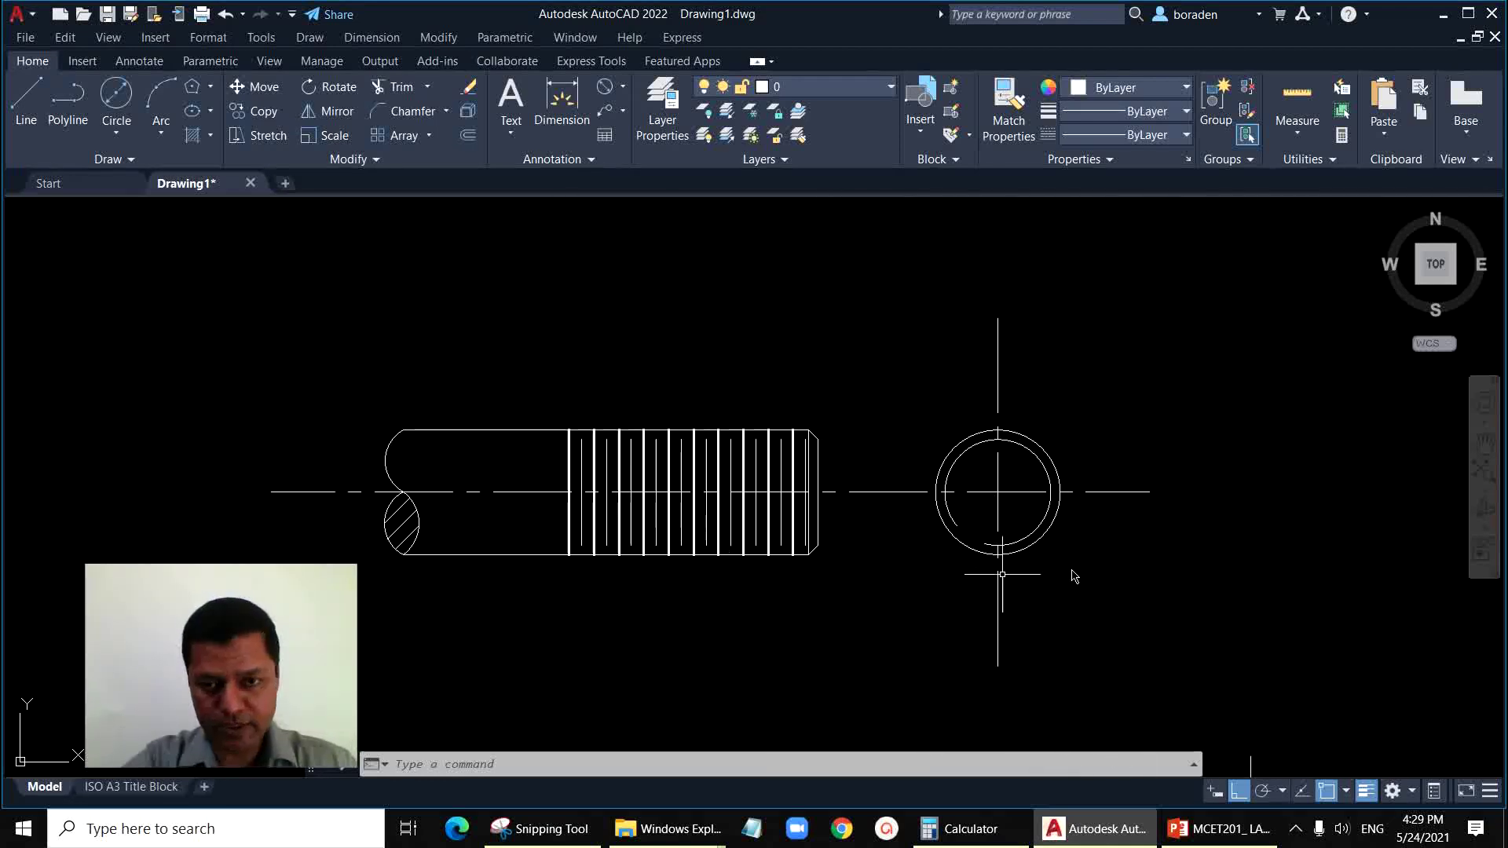
{"action": "scroll", "coordinate": [633, 342], "scroll_direction": "down", "scroll_amount": 4}
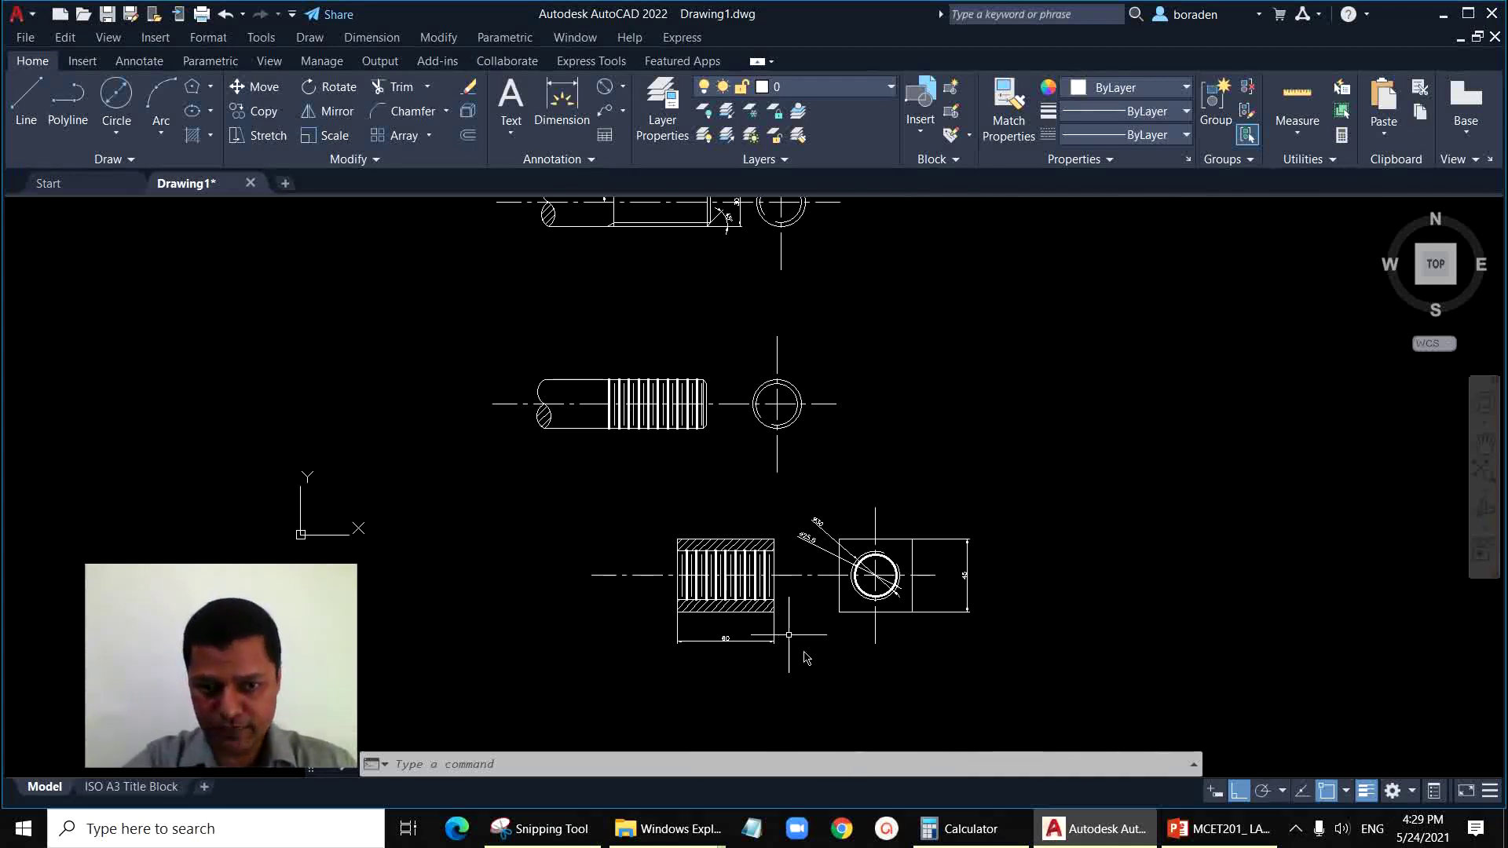
{"action": "scroll", "coordinate": [794, 621], "scroll_direction": "up", "scroll_amount": 5}
{"action": "scroll", "coordinate": [809, 624], "scroll_direction": "down", "scroll_amount": 2}
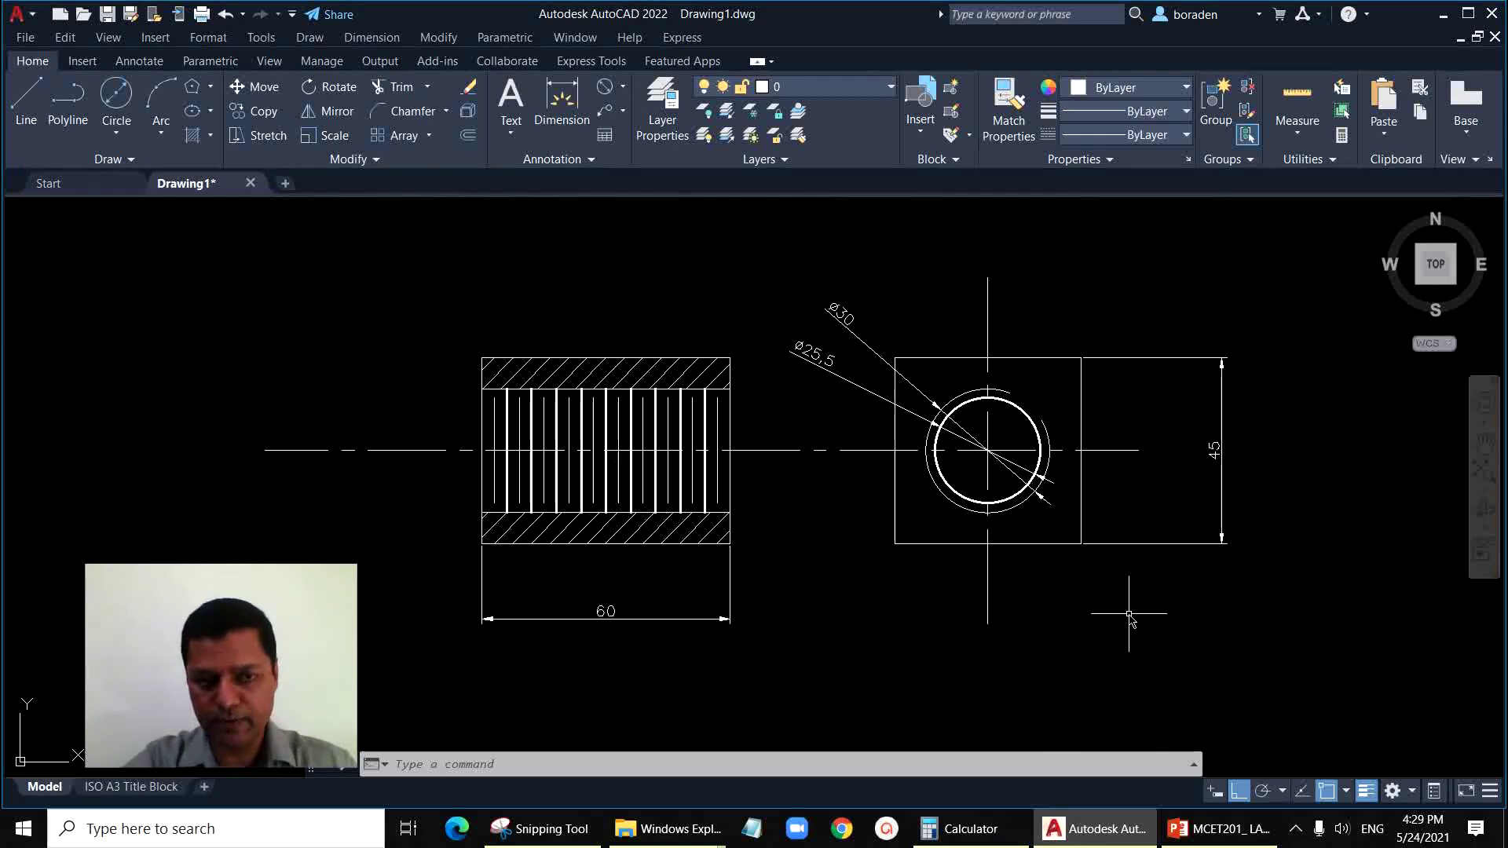